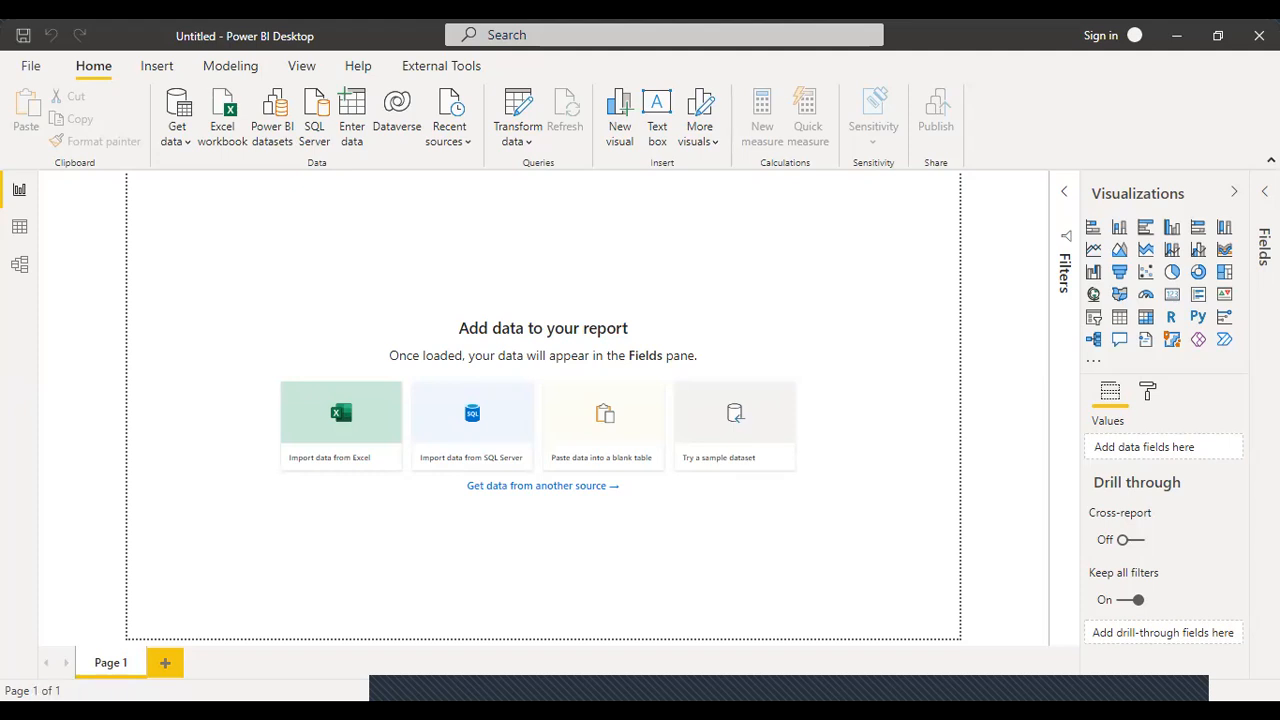
# Import the financials table from the Financial Sample.xlsx workbook and load it into the report.
pyautogui.click(230, 125)
pyautogui.click(245, 209)
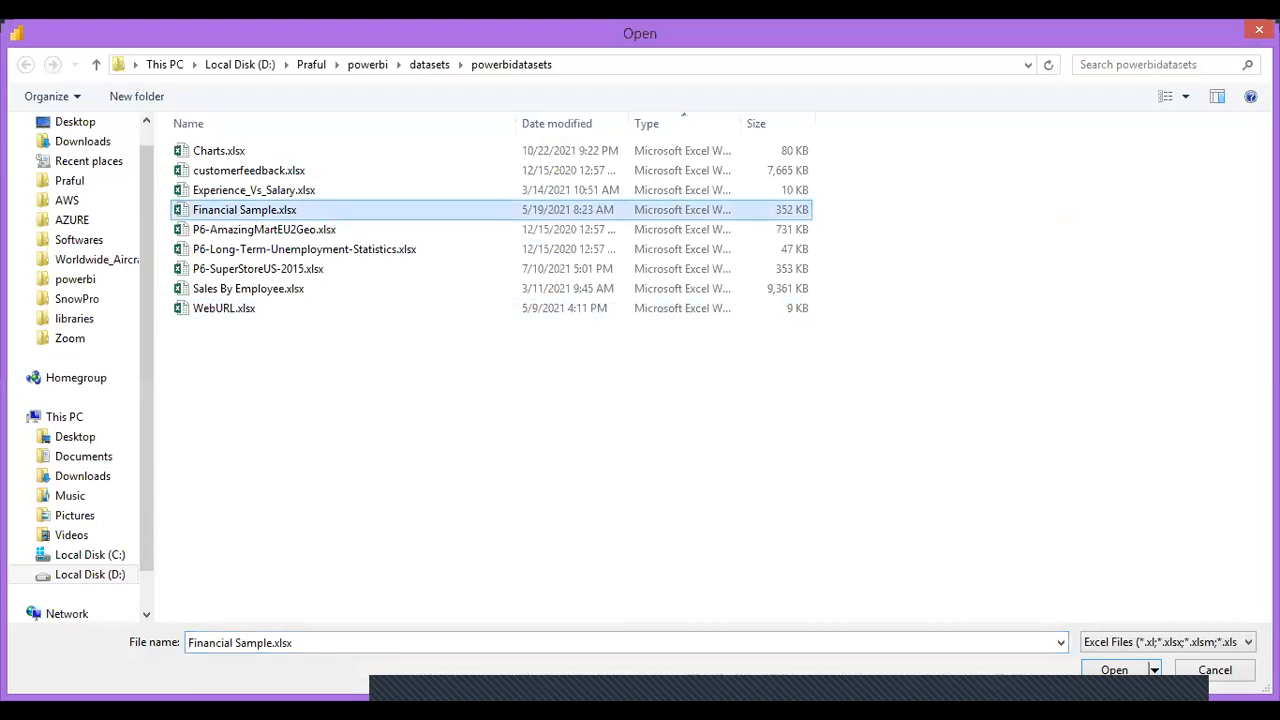
pyautogui.click(1114, 670)
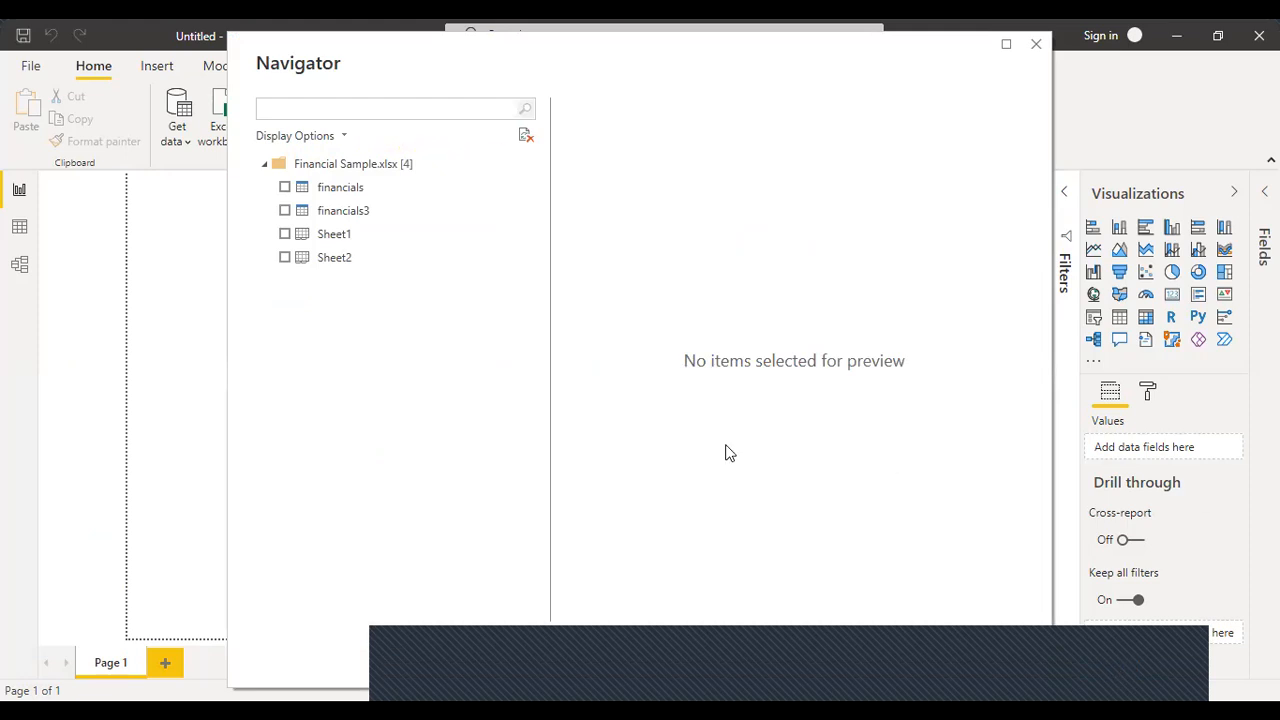
pyautogui.click(287, 187)
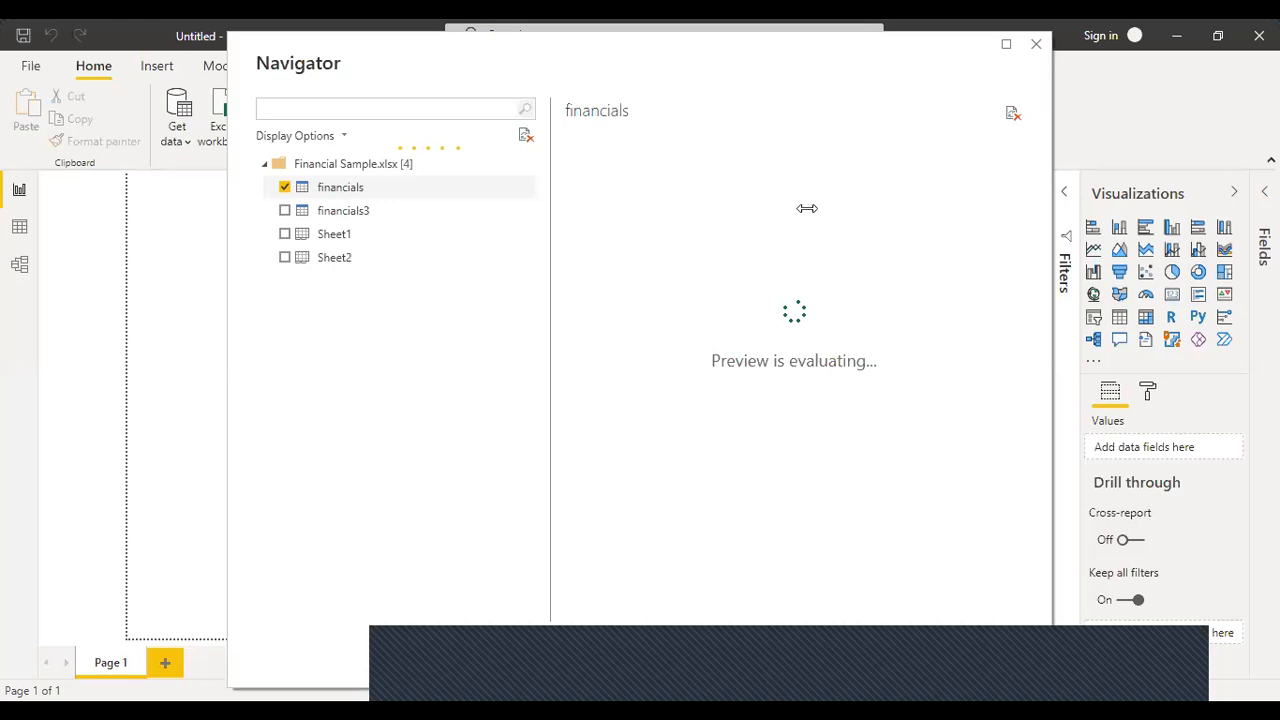
pyautogui.click(840, 655)
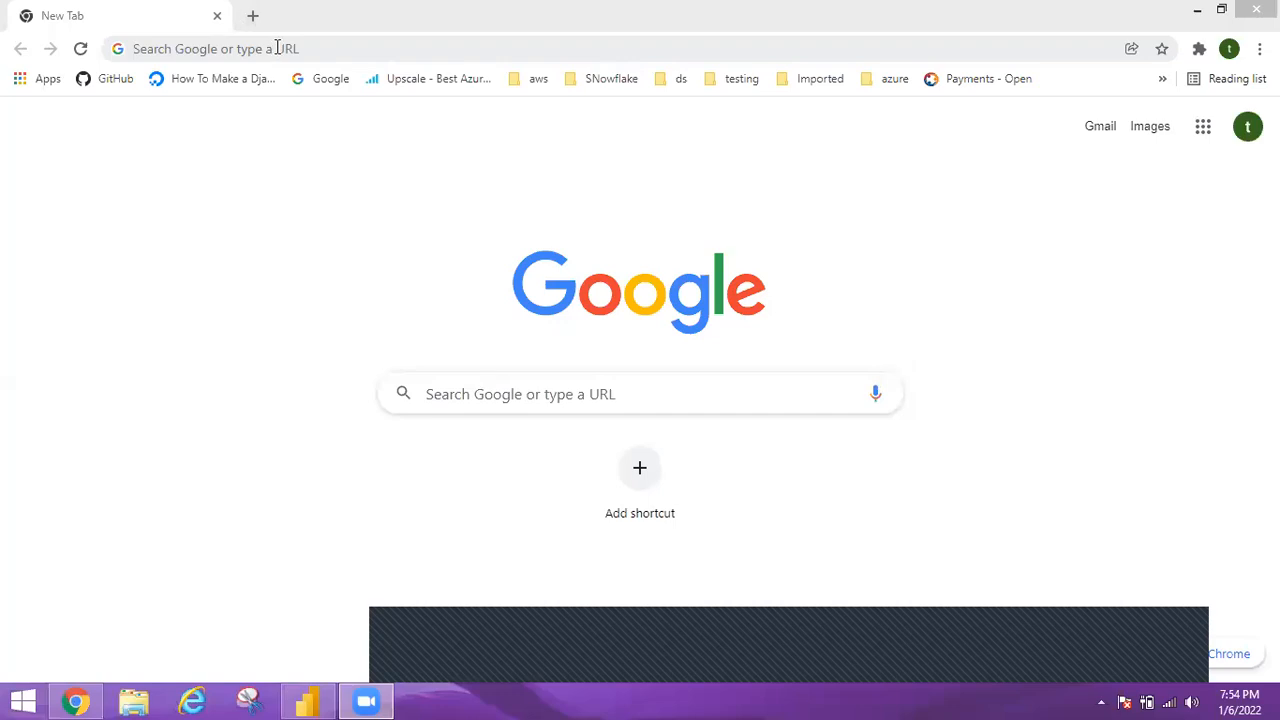
# Switch to Chrome and open the Gmail inbox from the Google start page.
pyautogui.click(277, 47)
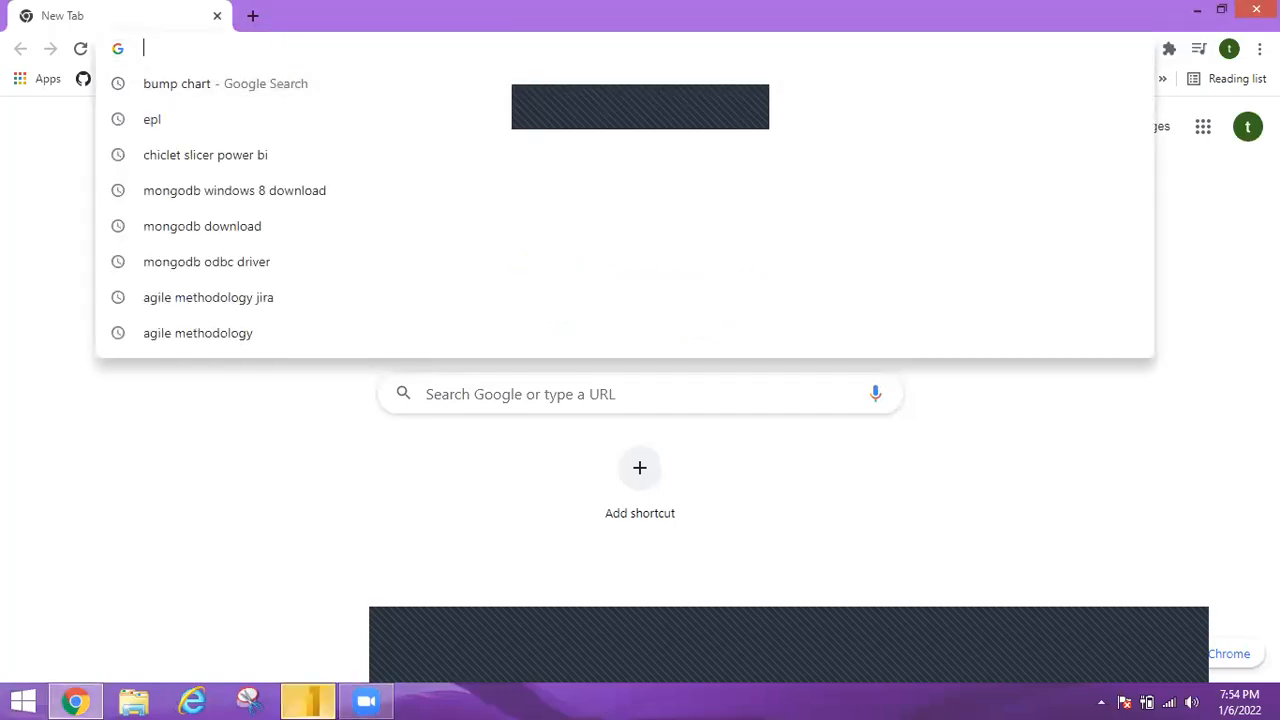
pyautogui.click(1240, 391)
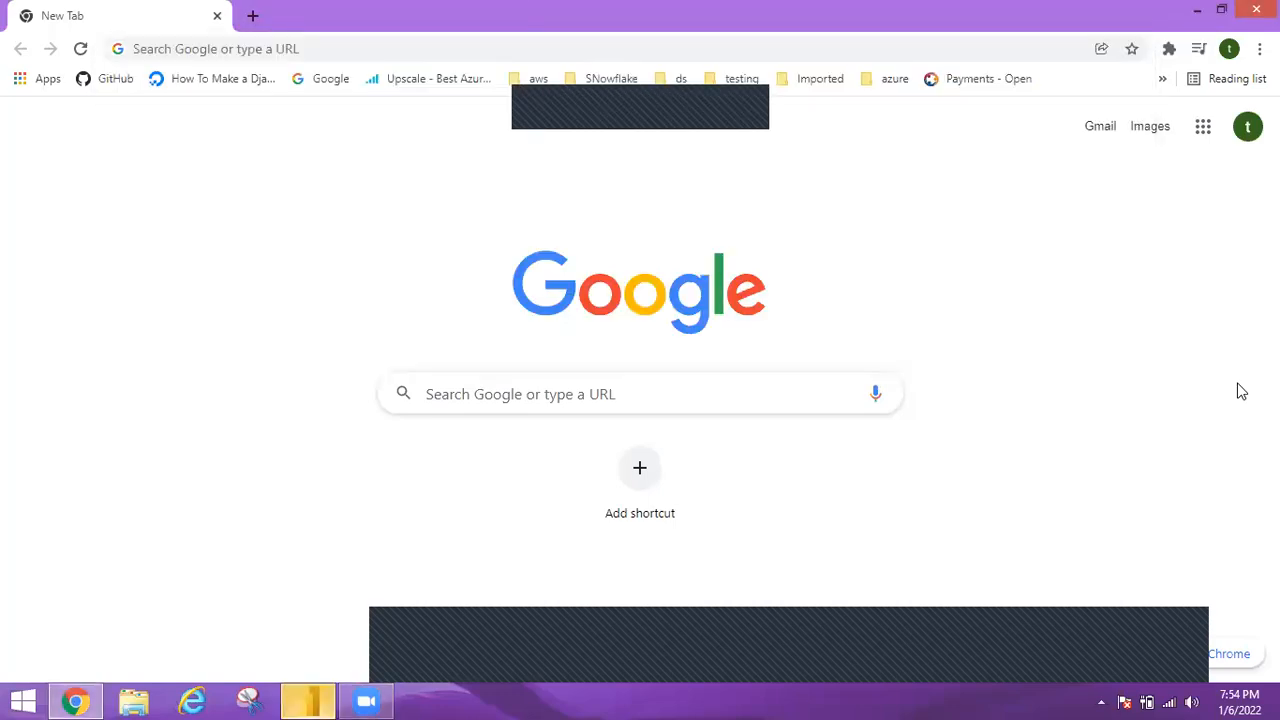
pyautogui.click(1101, 129)
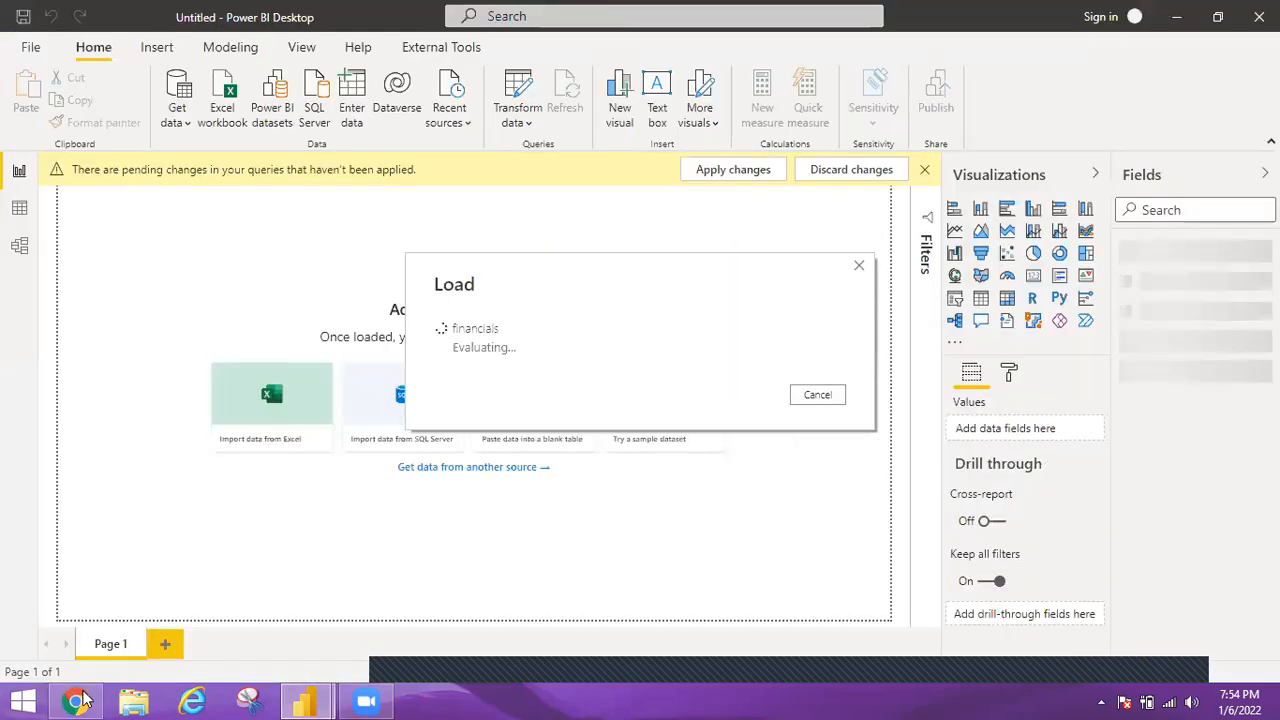
pyautogui.click(78, 701)
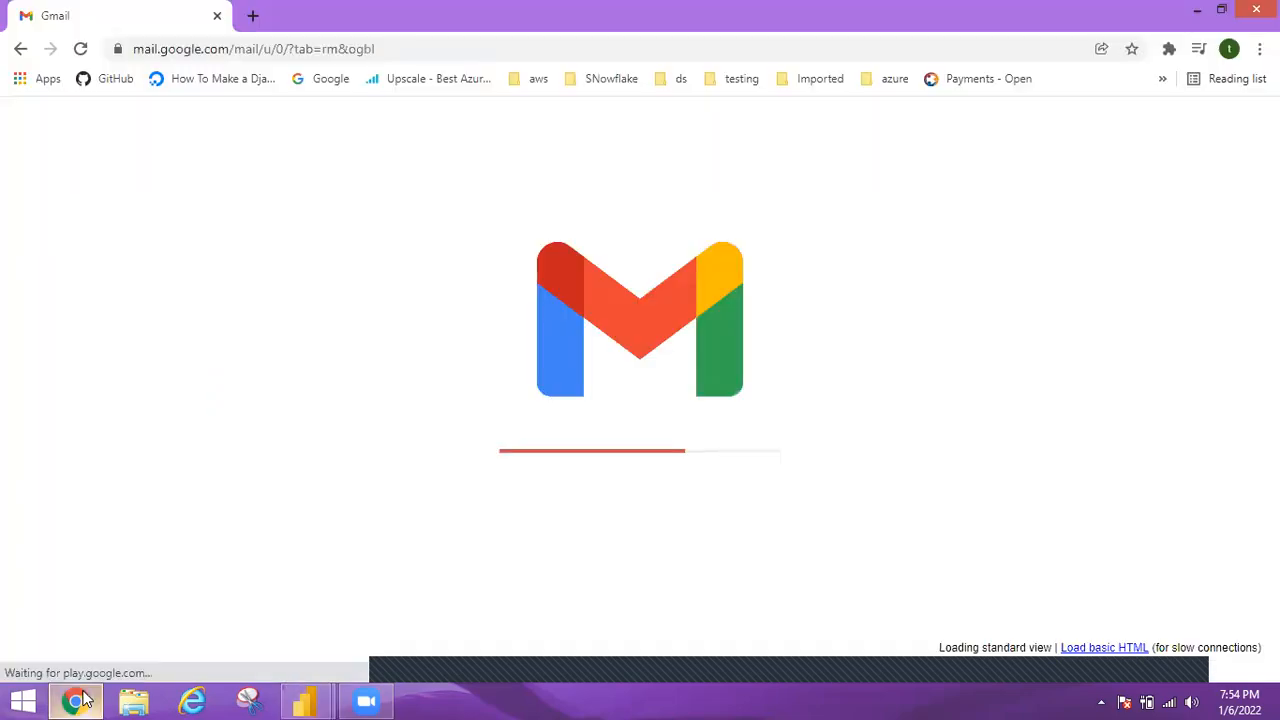
pyautogui.click(352, 50)
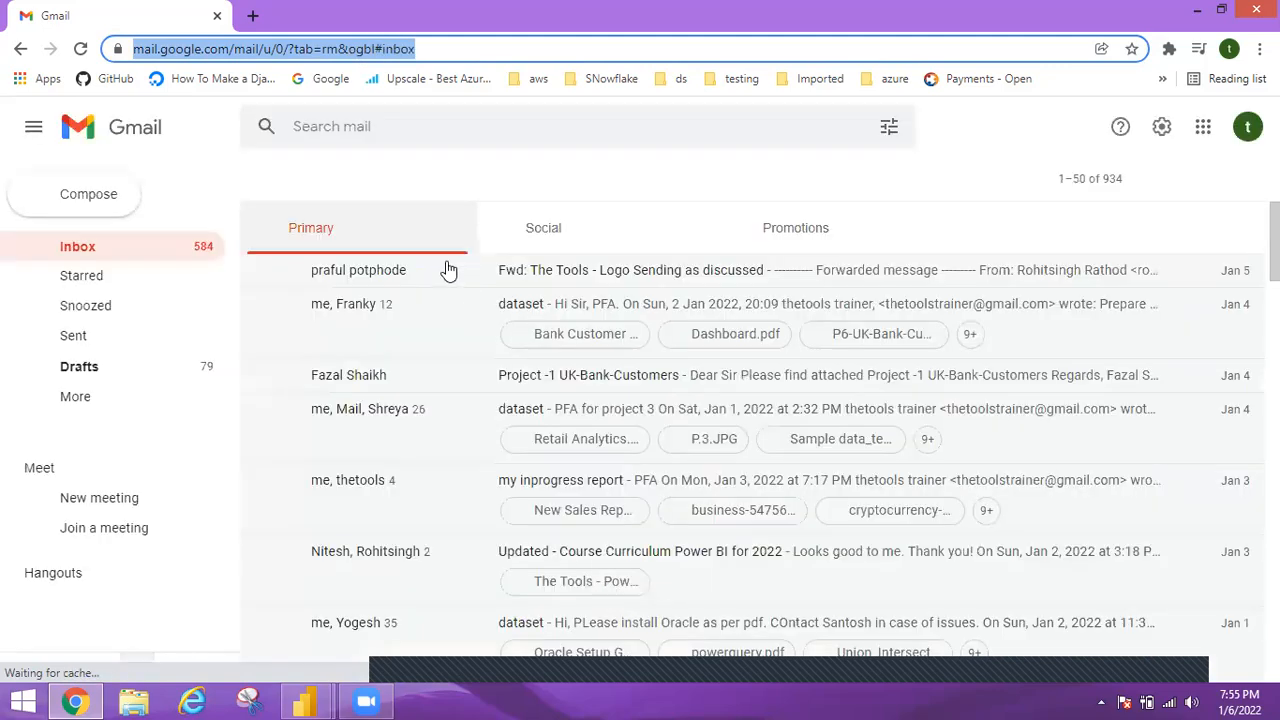
# Search the mailbox for "zomato".
pyautogui.click(372, 126)
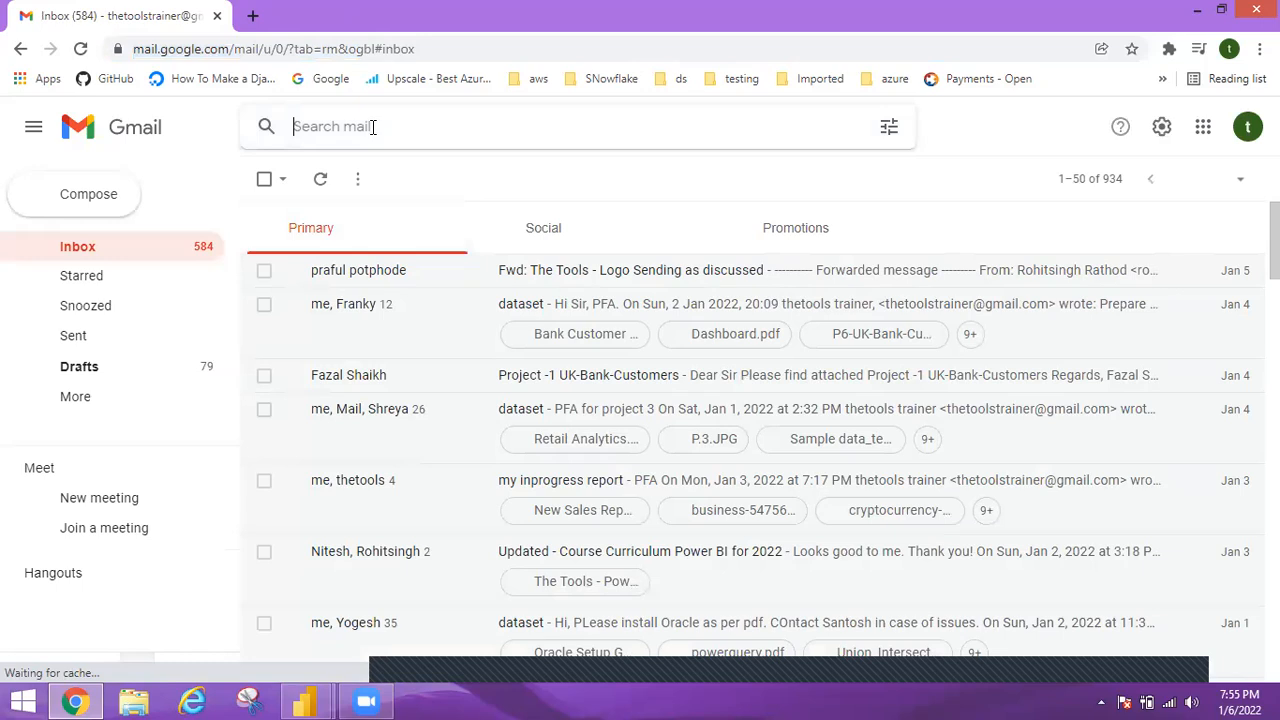
pyautogui.write('zomato')
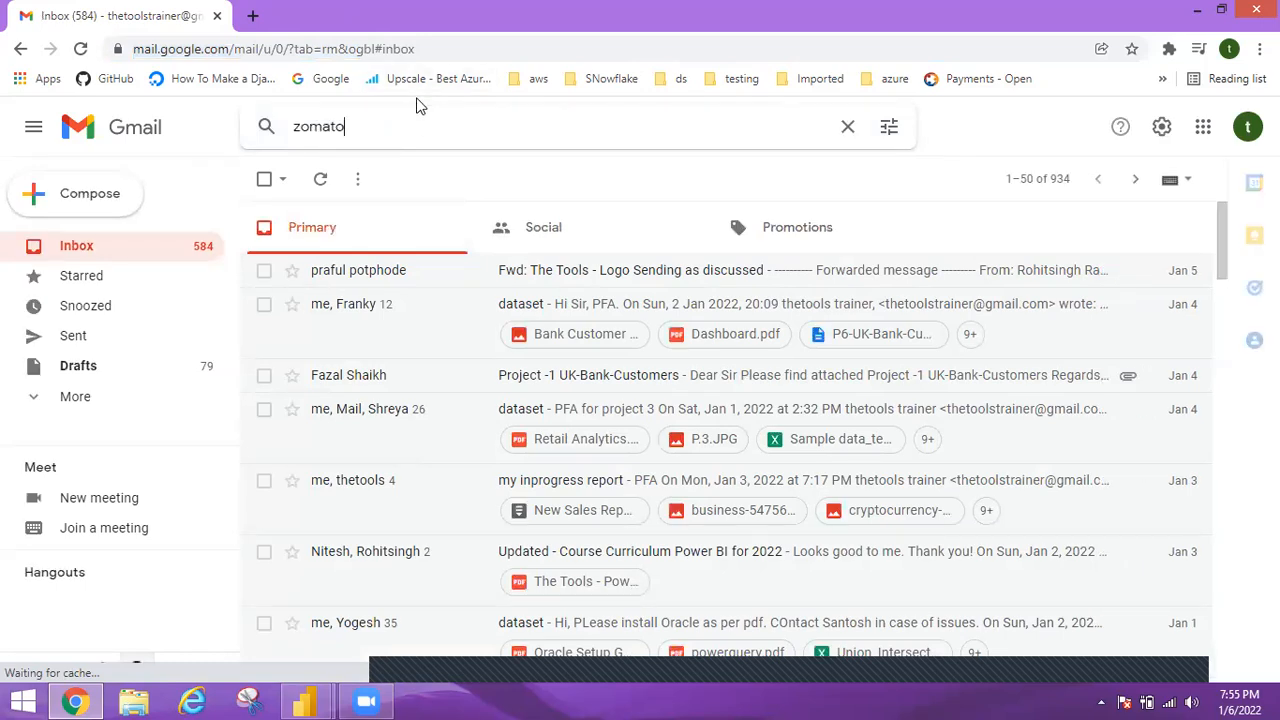
pyautogui.press('Return')
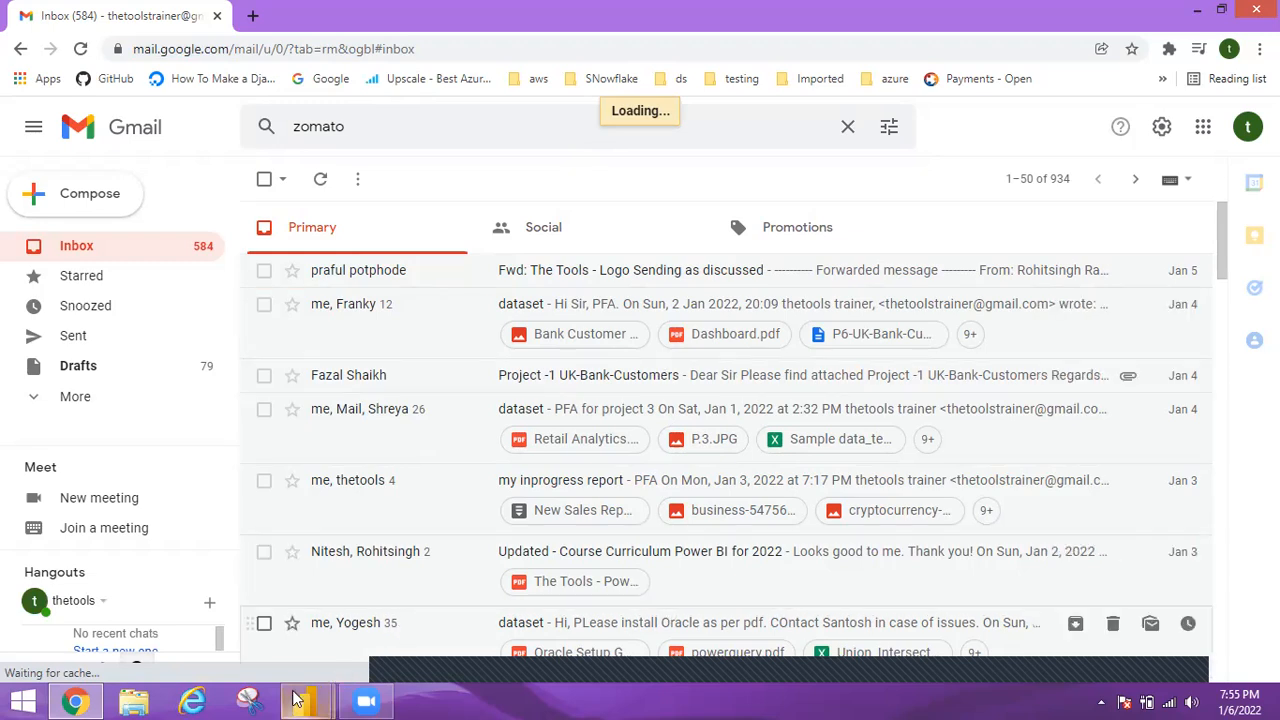
# Check the loading progress of the financials table in Power BI Desktop and return to Chrome.
pyautogui.moveTo(295, 700)
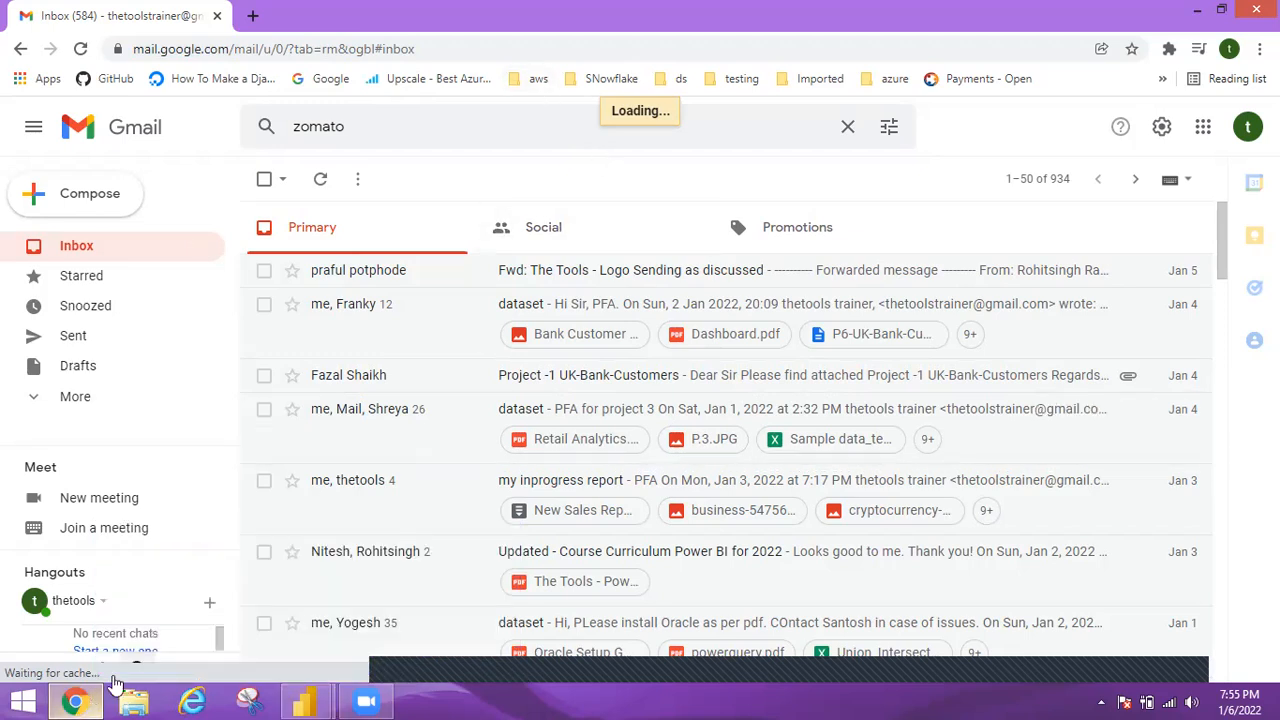
pyautogui.click(395, 628)
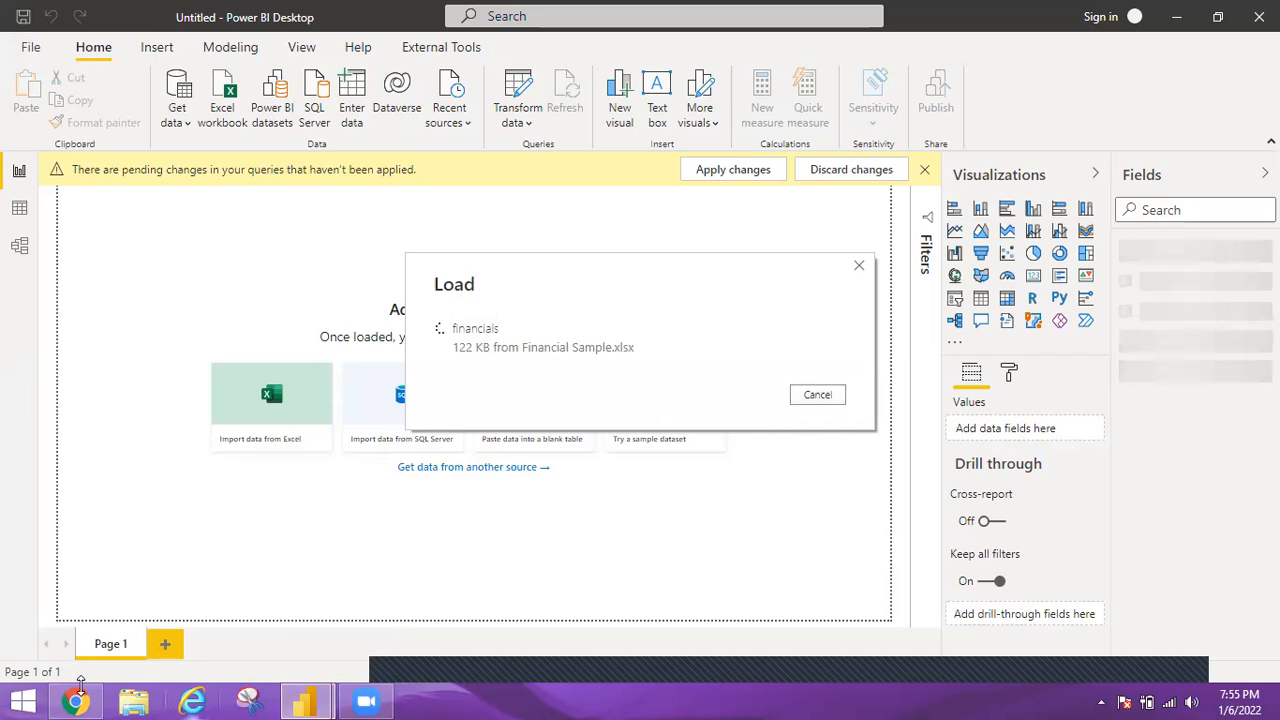
pyautogui.click(82, 700)
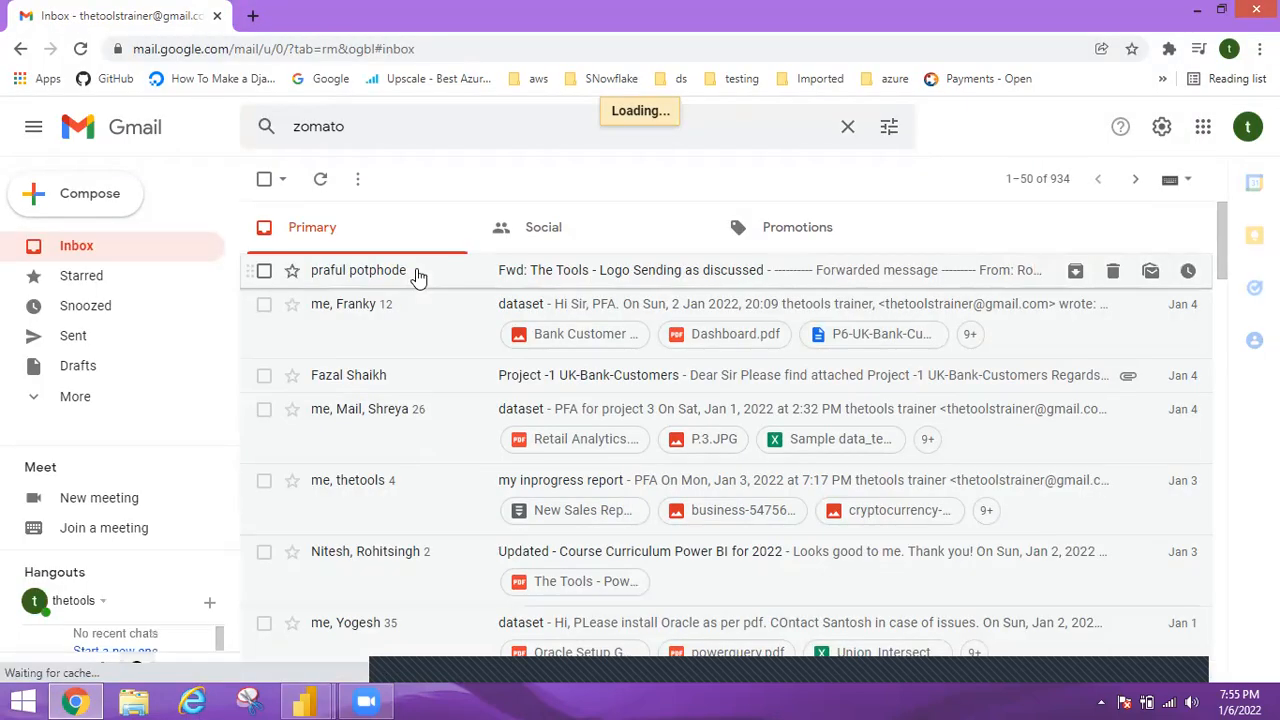
pyautogui.click(253, 16)
pyautogui.write('zom')
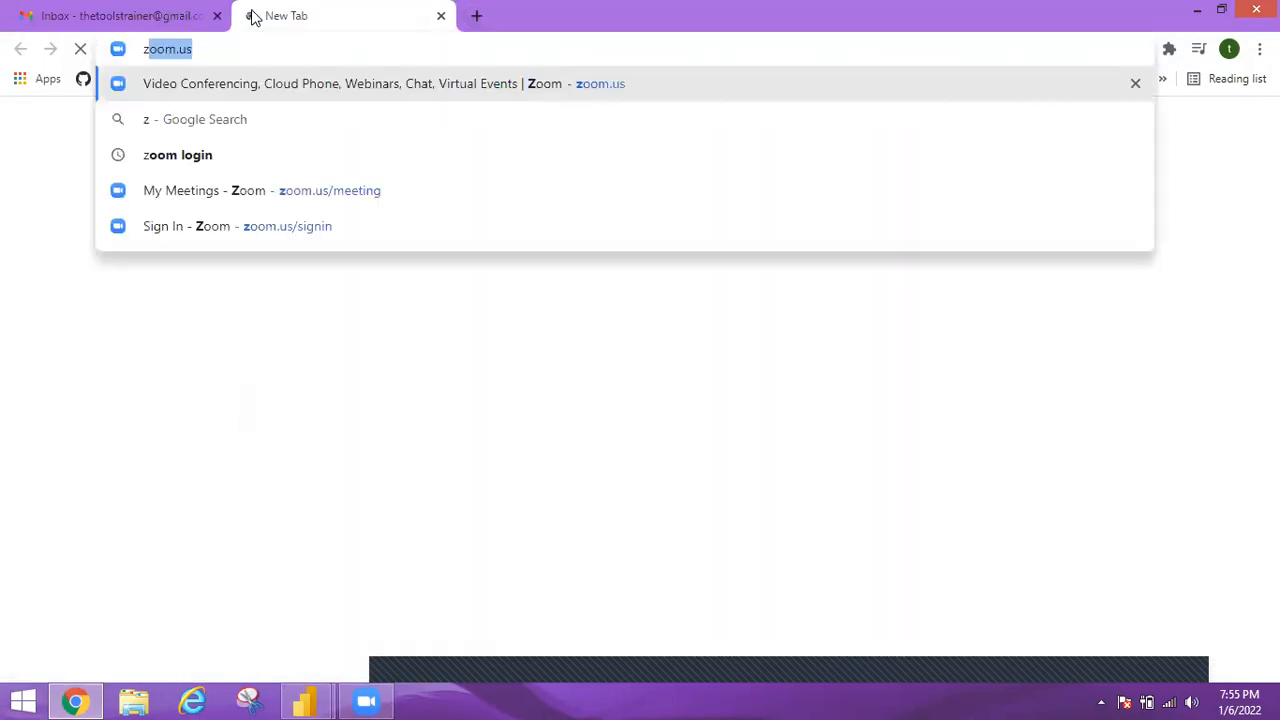
pyautogui.write('at')
pyautogui.press('BackSpace')
pyautogui.press('BackSpace')
pyautogui.press('BackSpace')
pyautogui.press('BackSpace')
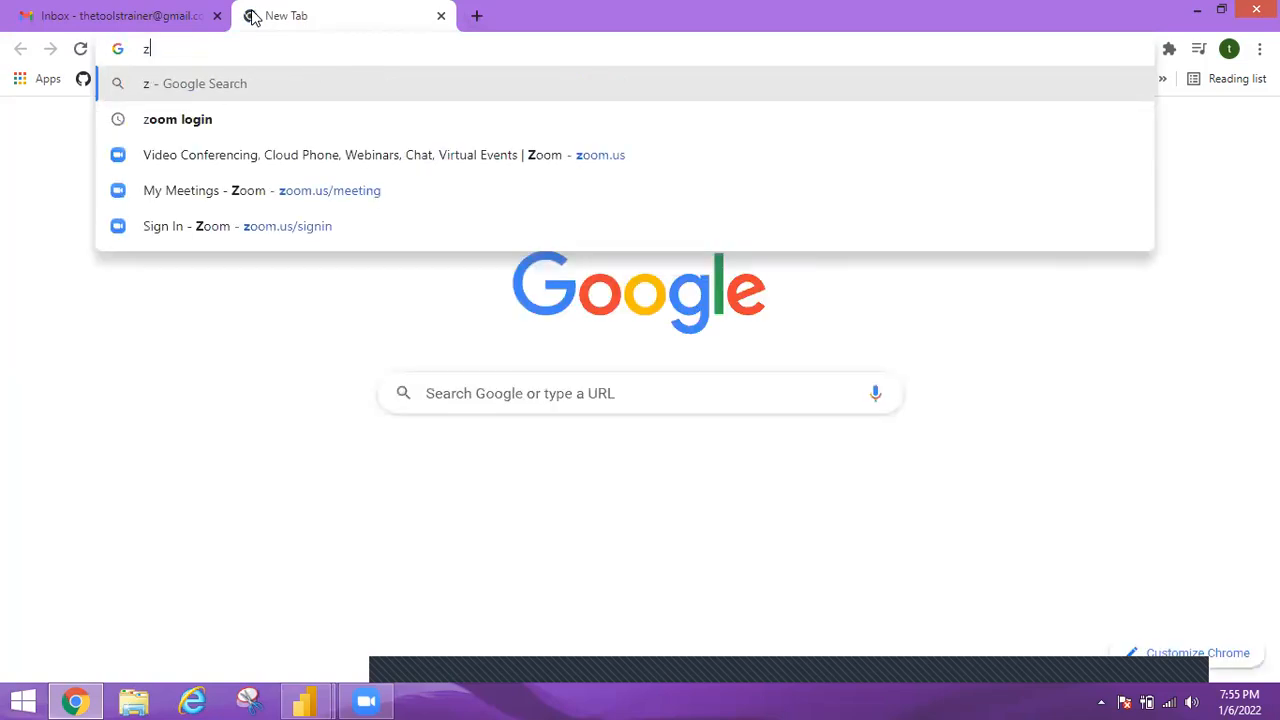
pyautogui.press('BackSpace')
pyautogui.click(88, 8)
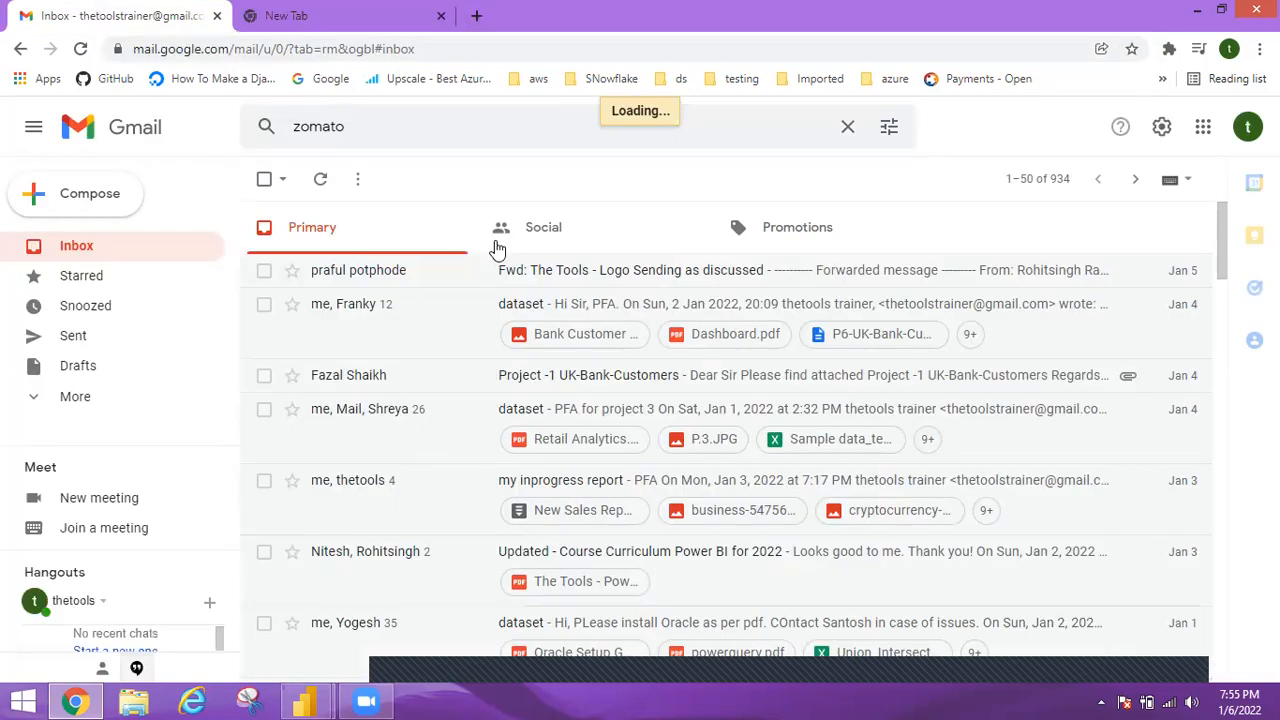
# Switch to Power BI Desktop and check whether the financials table has finished loading.
pyautogui.click(322, 700)
pyautogui.moveTo(322, 700)
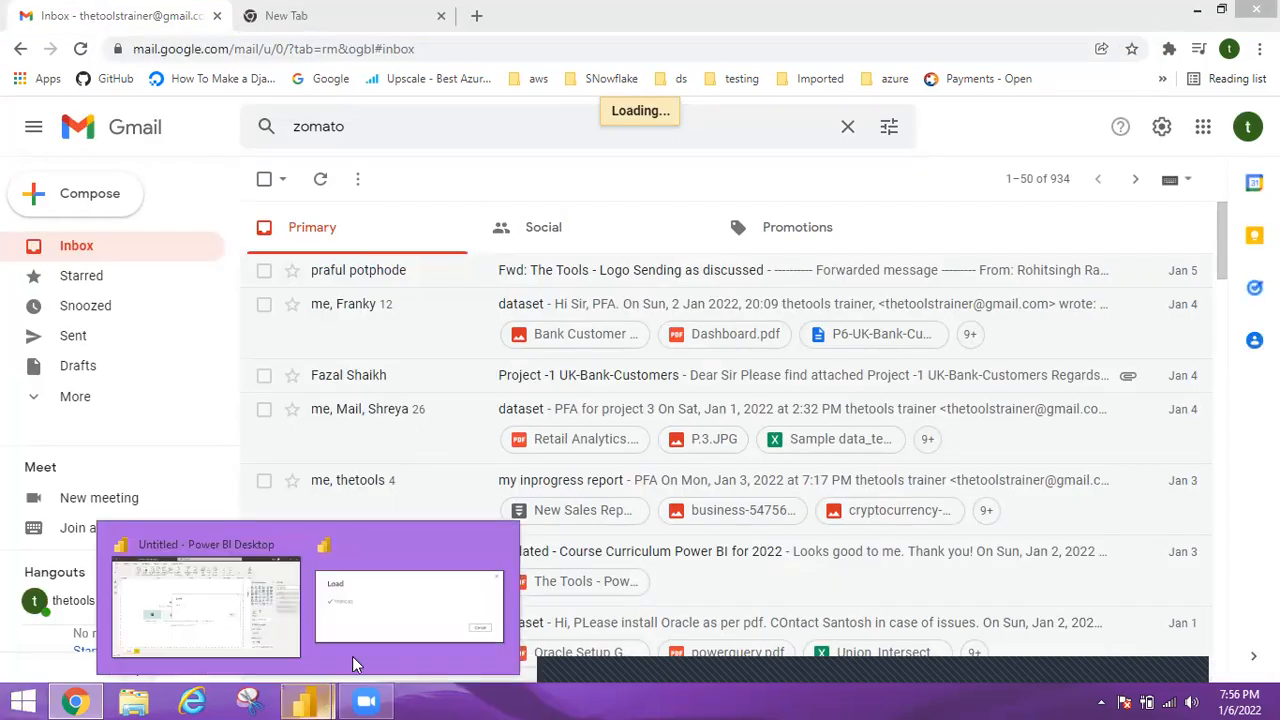
pyautogui.click(360, 607)
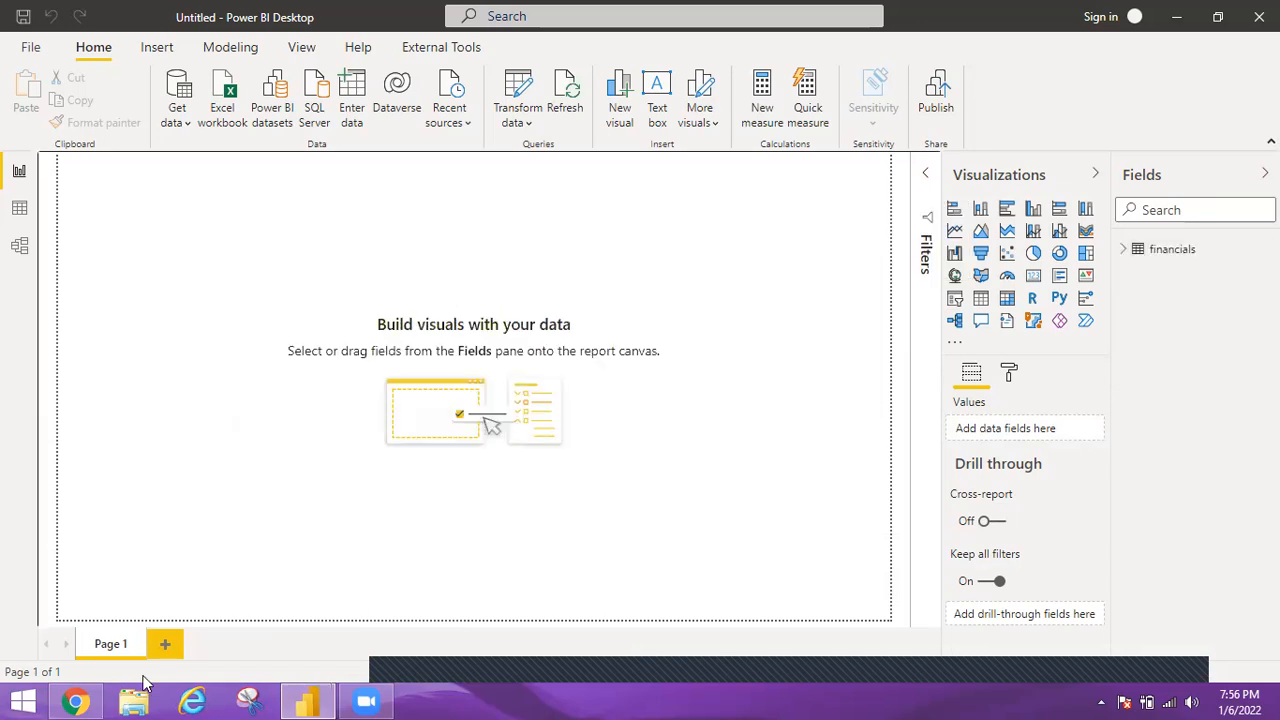
# Go back to Gmail in Chrome and rerun the "zomato" mail search.
pyautogui.click(77, 700)
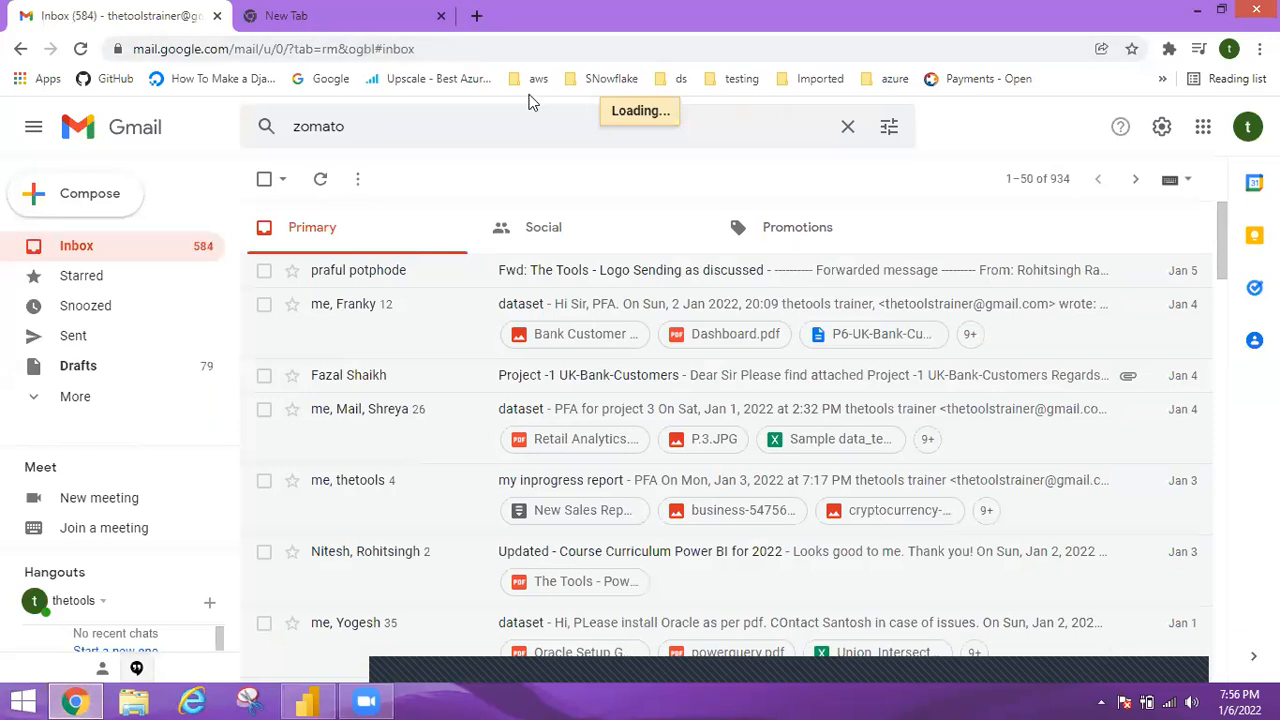
pyautogui.click(562, 127)
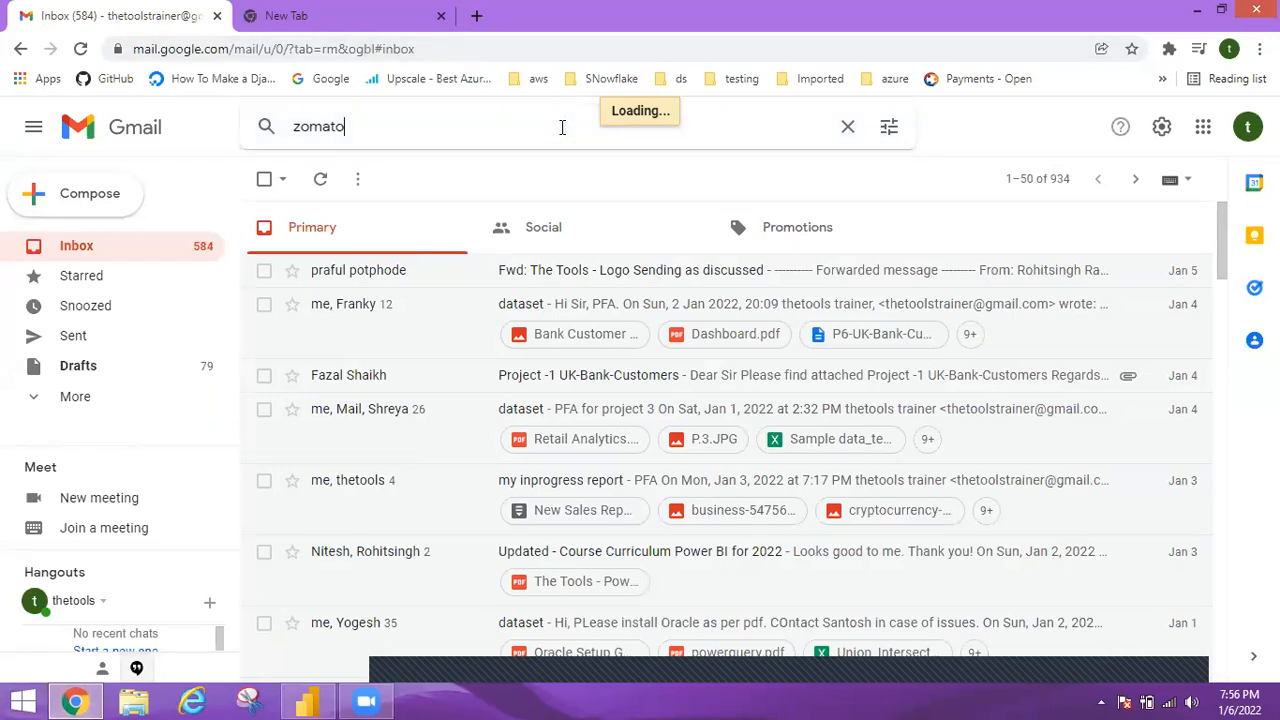
pyautogui.press('Return')
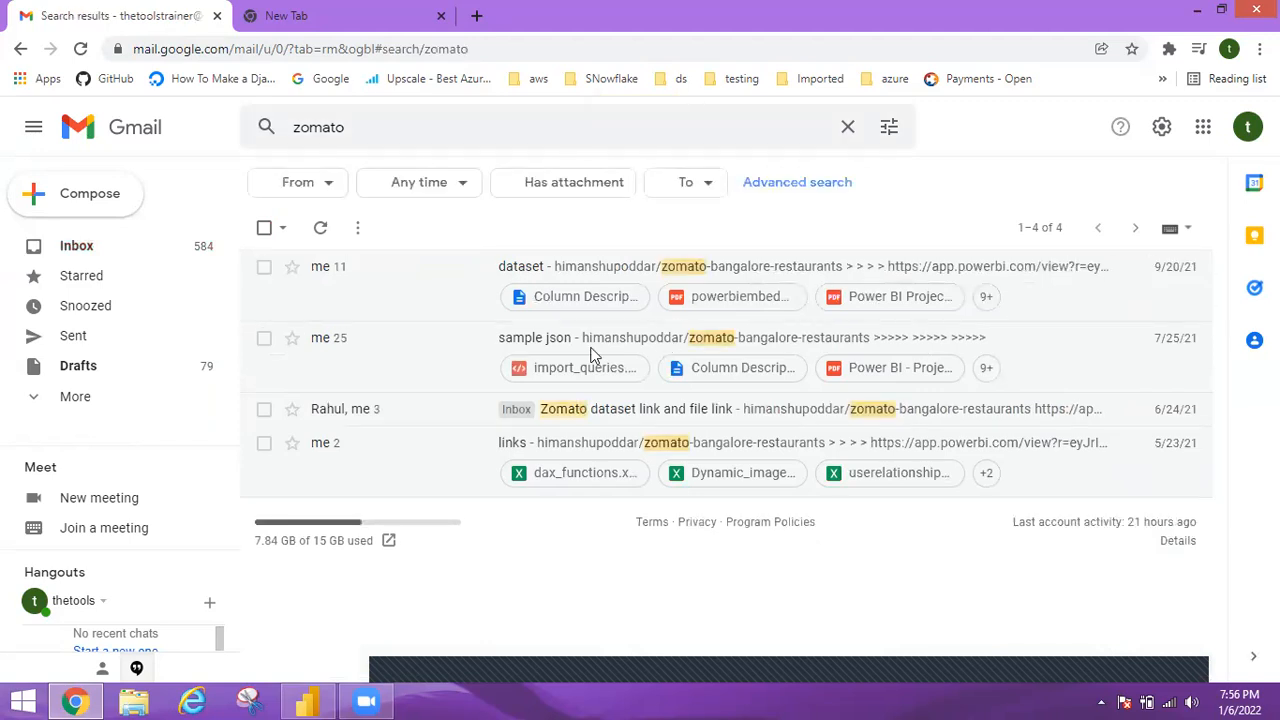
# Open the "dataset" email, open its app.powerbi.com report link in a new tab, and close the blank tab.
pyautogui.click(652, 272)
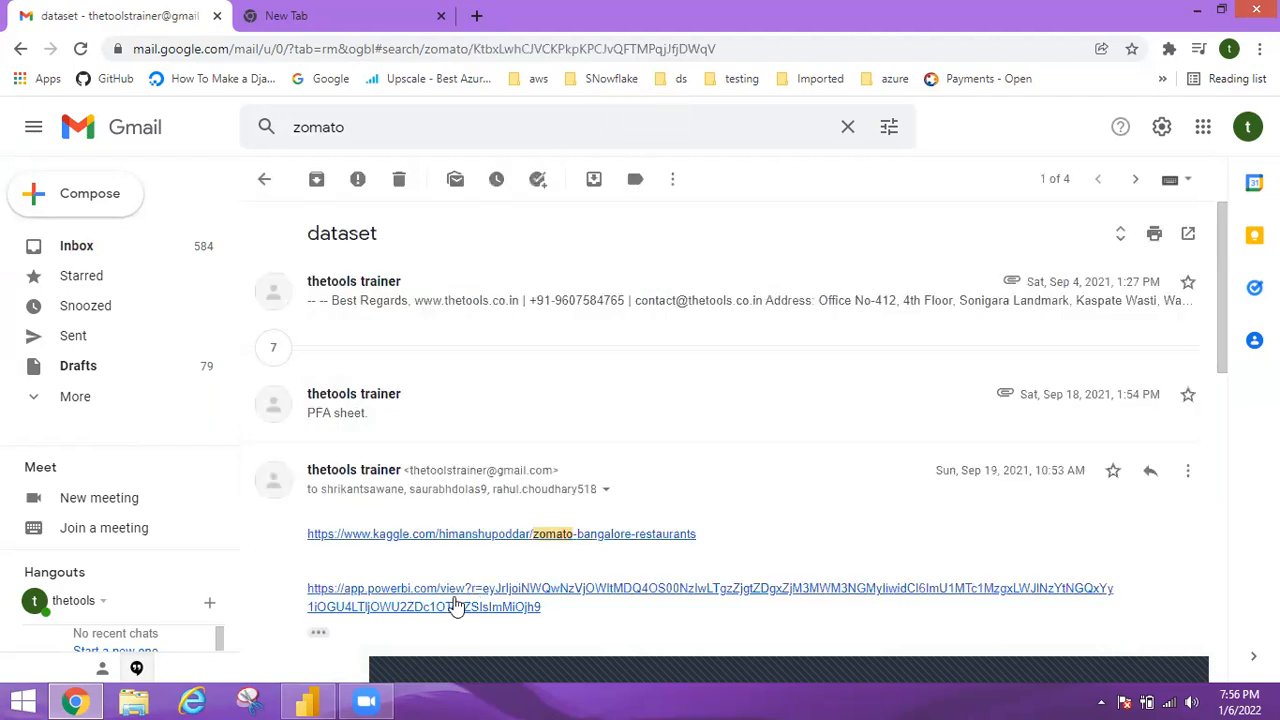
pyautogui.rightClick(456, 314)
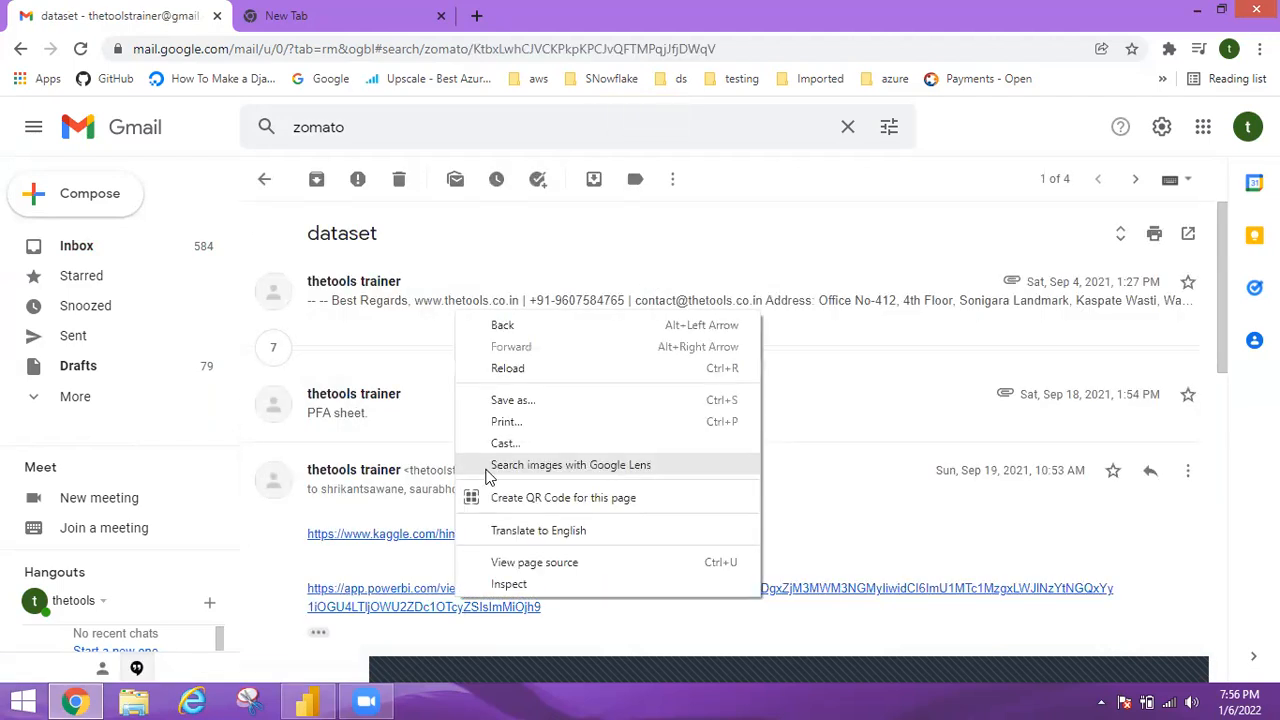
pyautogui.click(365, 597)
pyautogui.rightClick(366, 597)
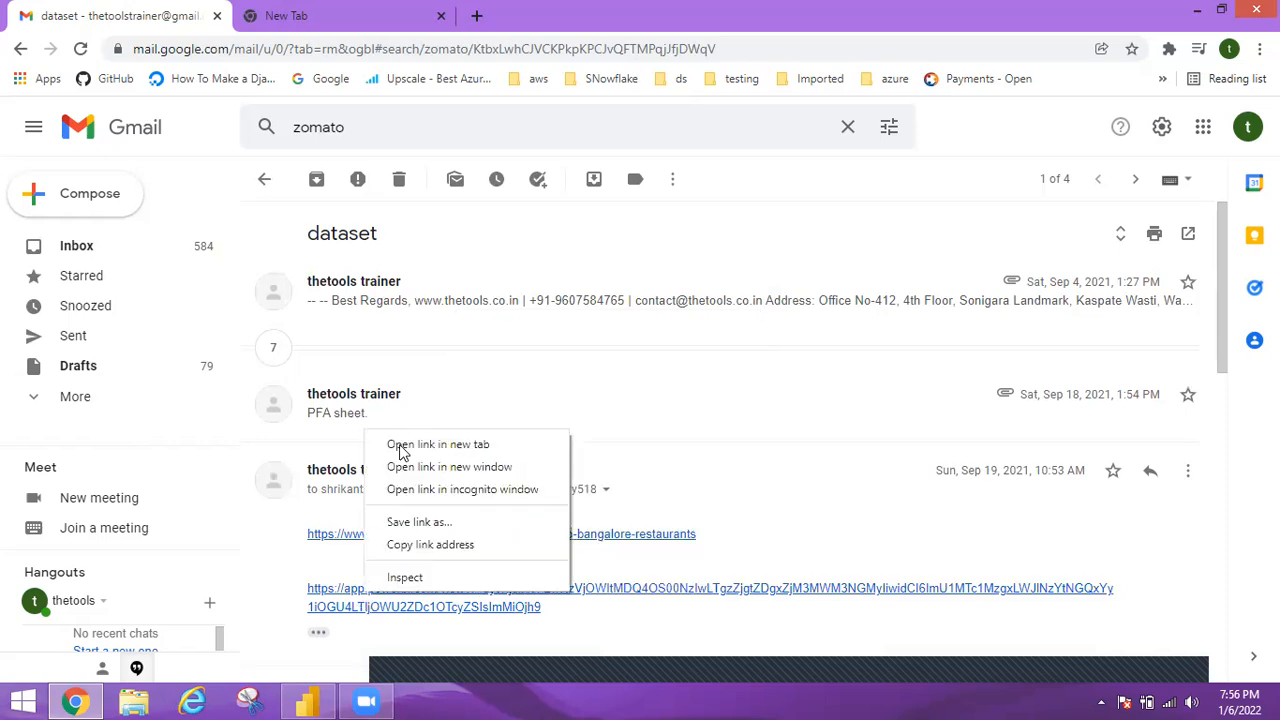
pyautogui.click(402, 446)
pyautogui.click(337, 12)
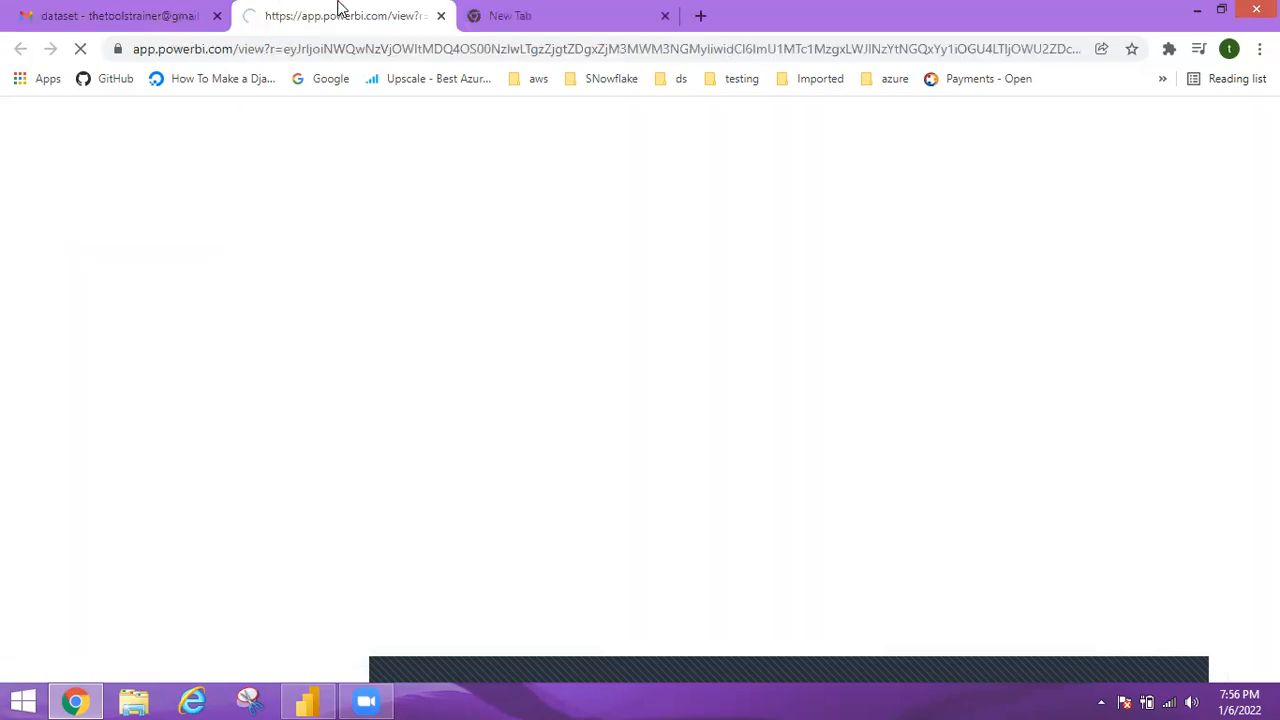
pyautogui.click(666, 17)
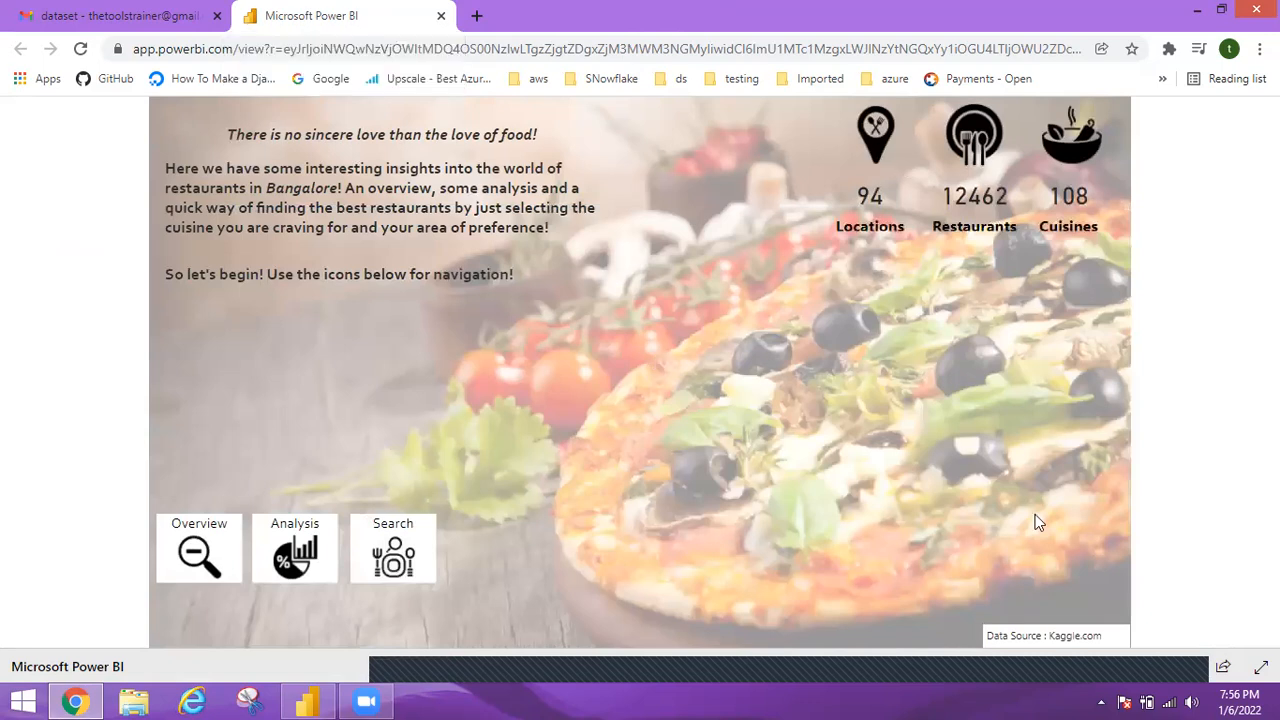
# View the restaurant report's Overview and Analysis pages, returning to the home page after each one.
pyautogui.click(205, 548)
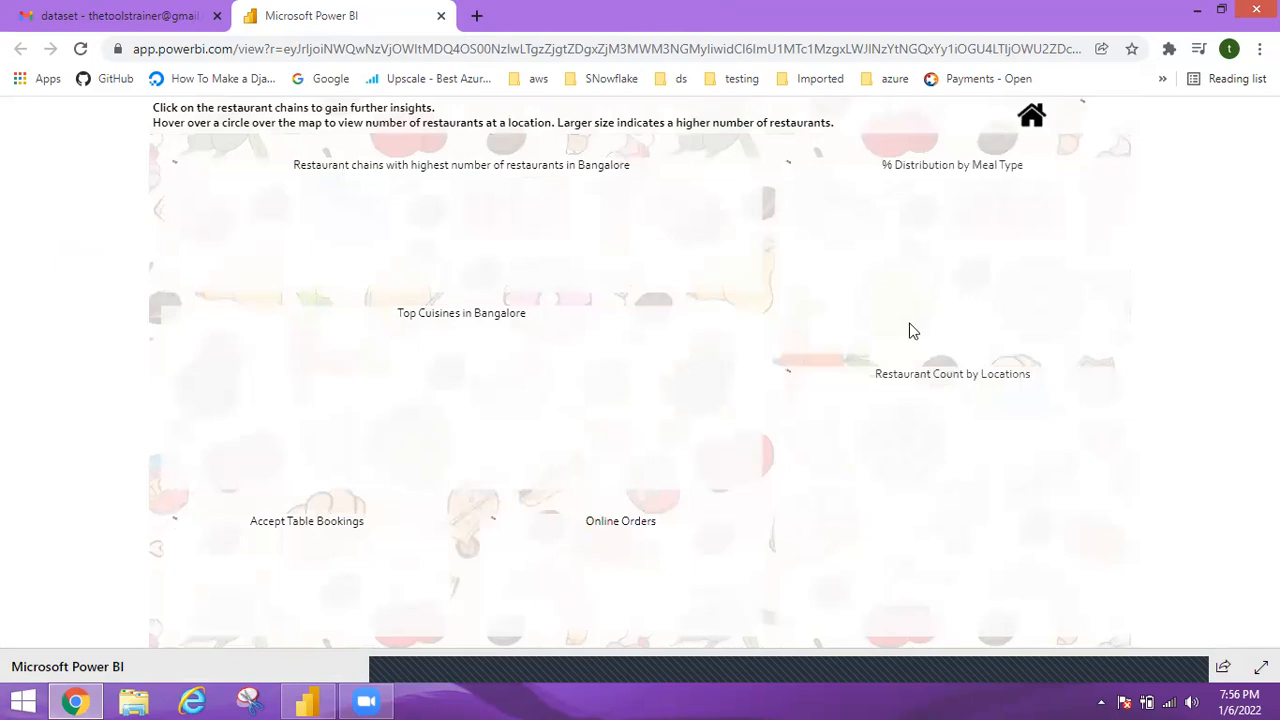
pyautogui.click(1030, 118)
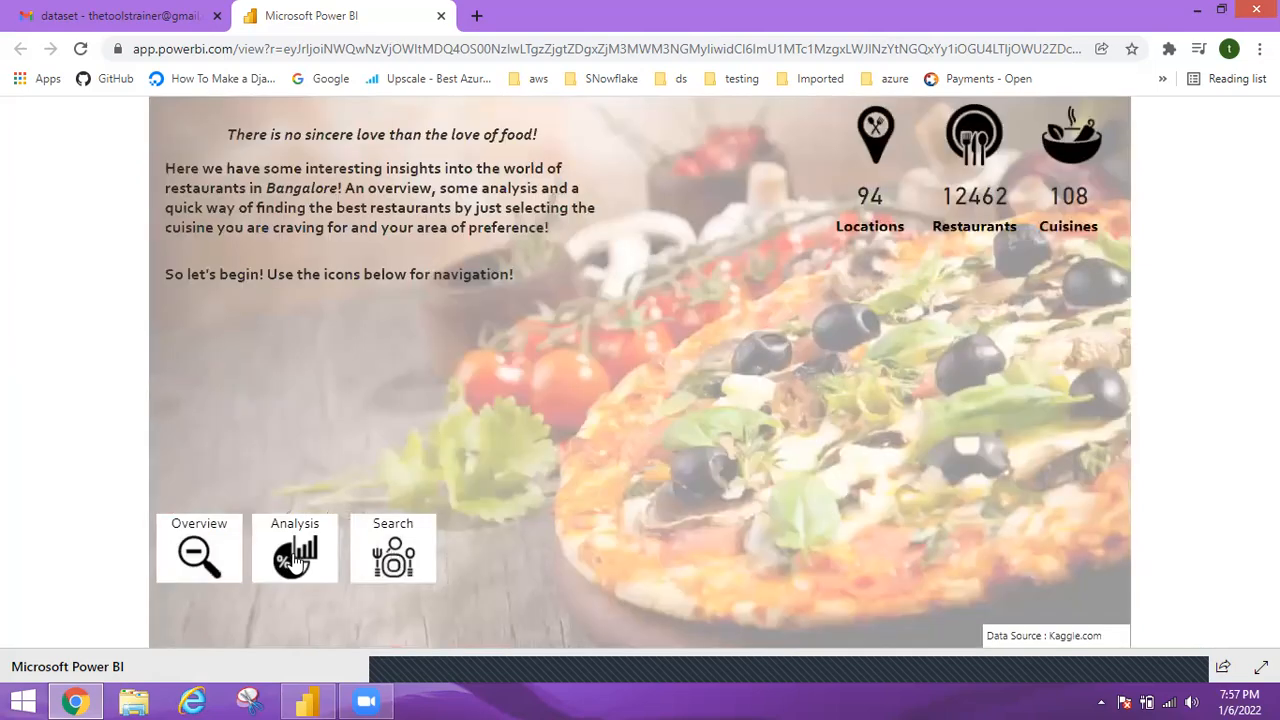
pyautogui.click(294, 560)
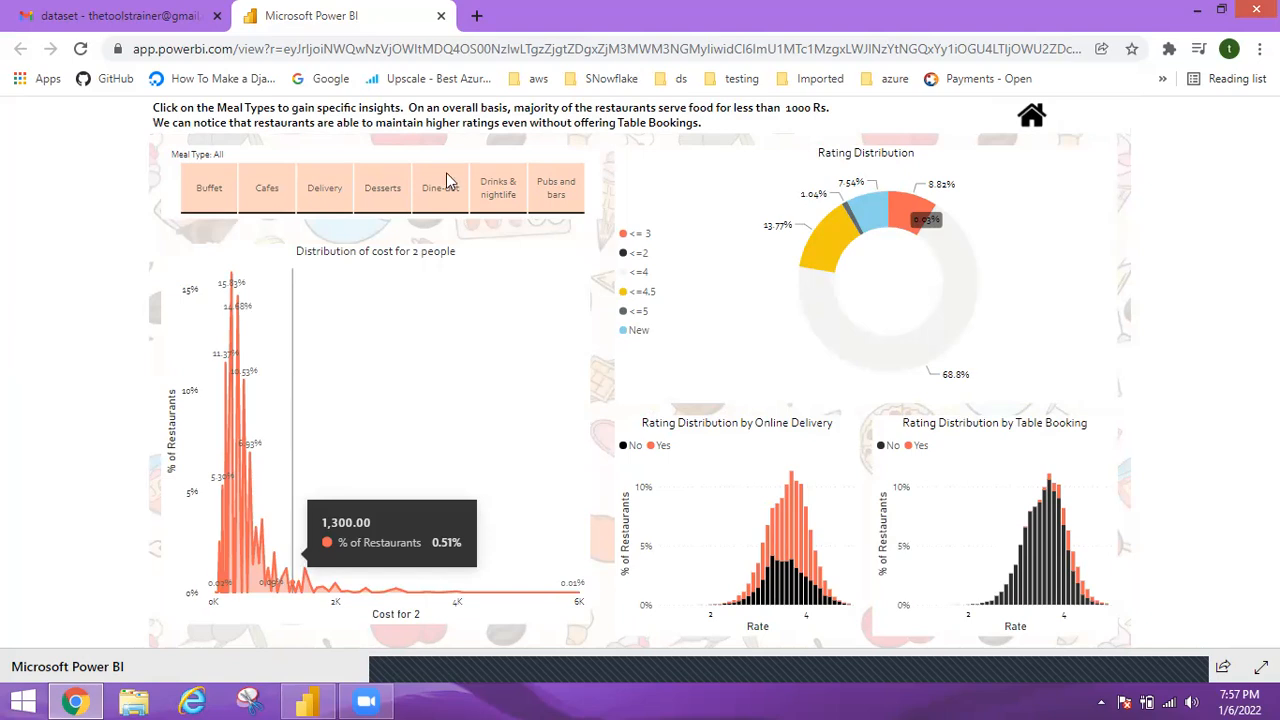
pyautogui.click(1032, 120)
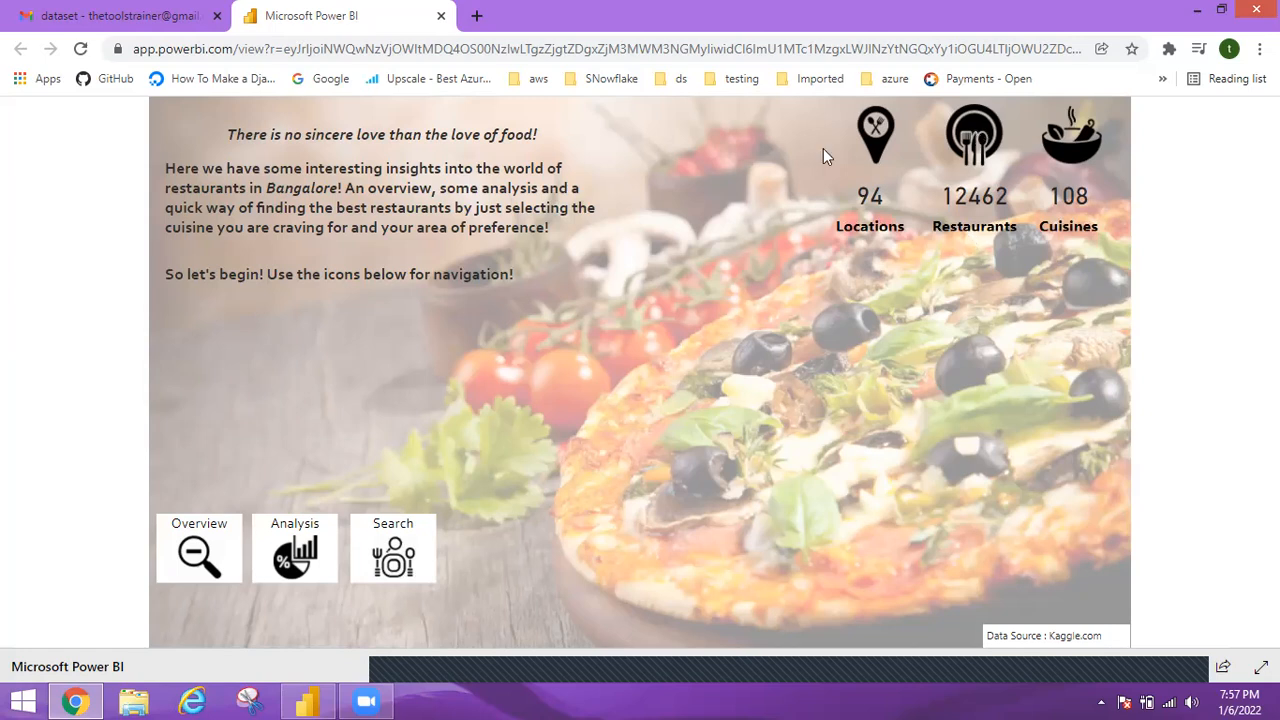
# View the restaurant report's Search page, go back to the home page, and open Search again.
pyautogui.click(407, 552)
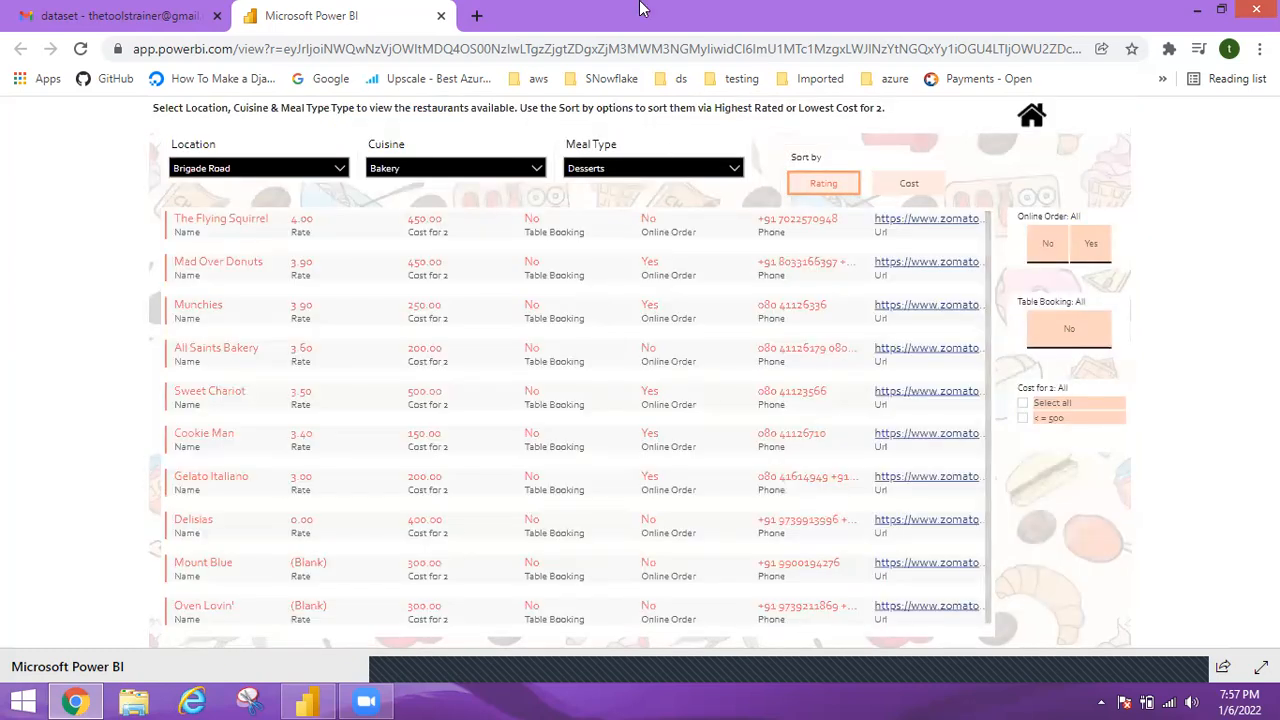
pyautogui.click(1033, 117)
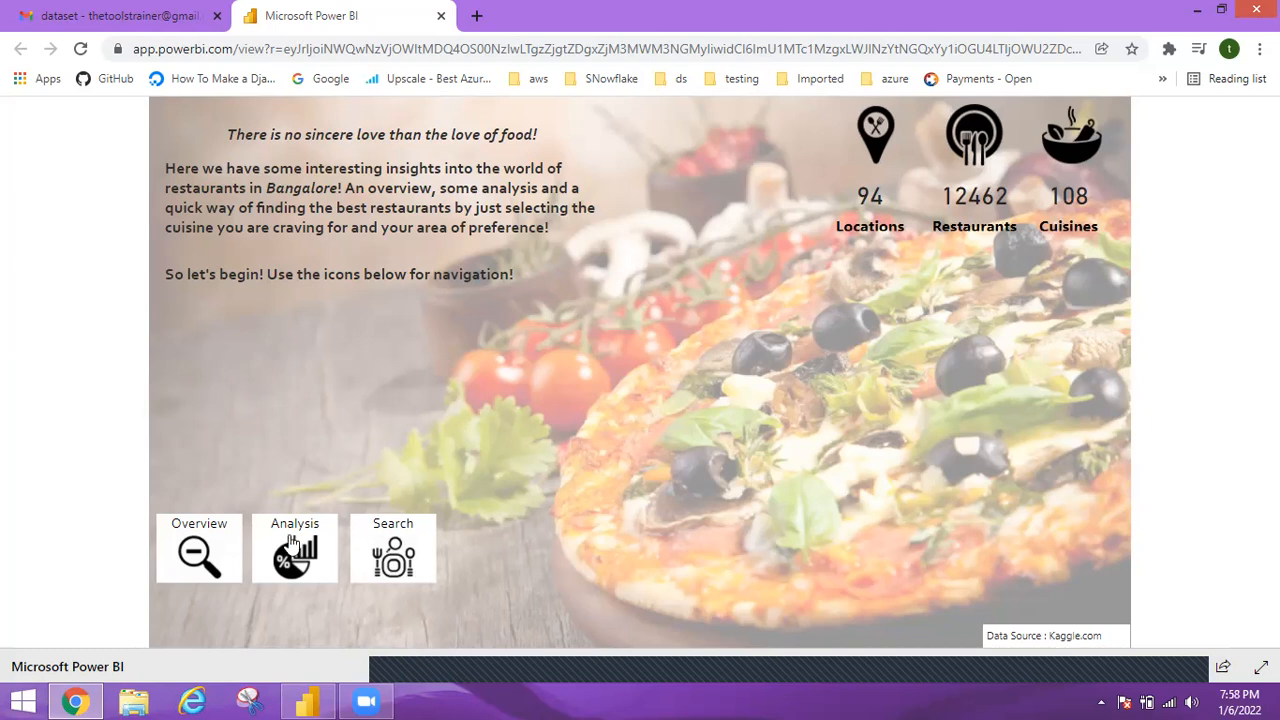
pyautogui.click(412, 553)
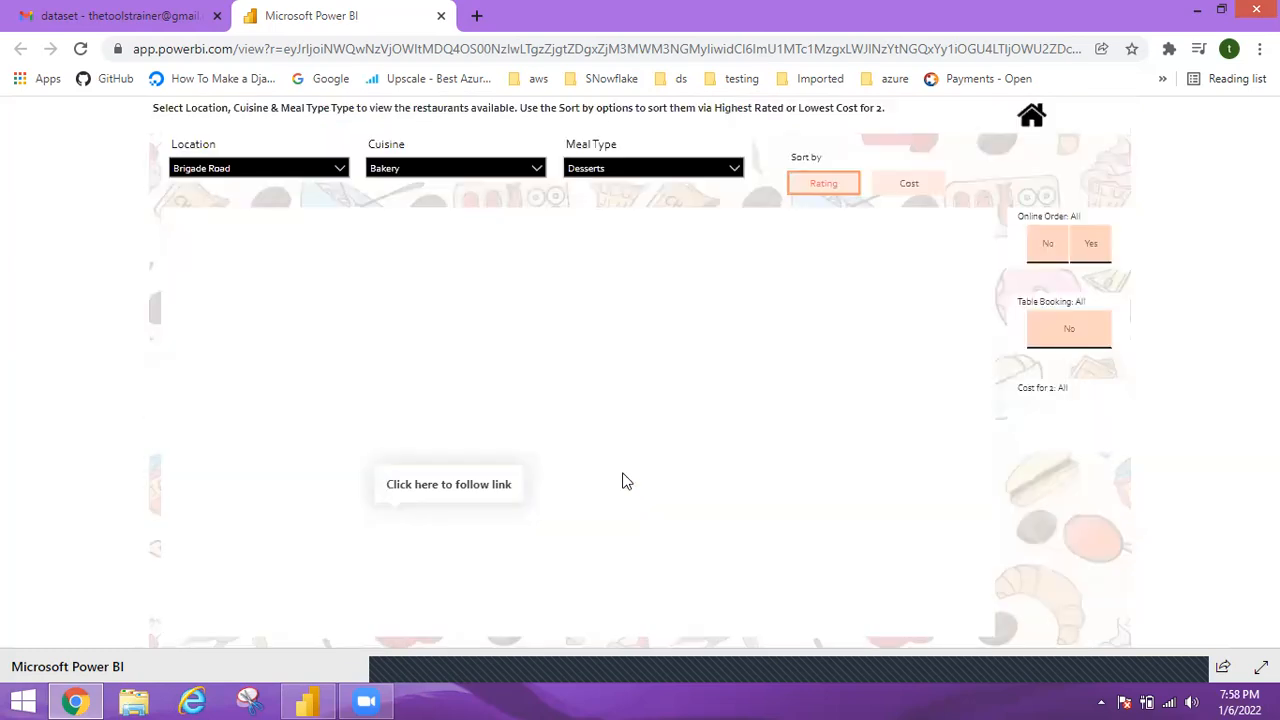
# Return the restaurant report to its home page, close its browser tab and switch back to Power BI Desktop.
pyautogui.click(1031, 120)
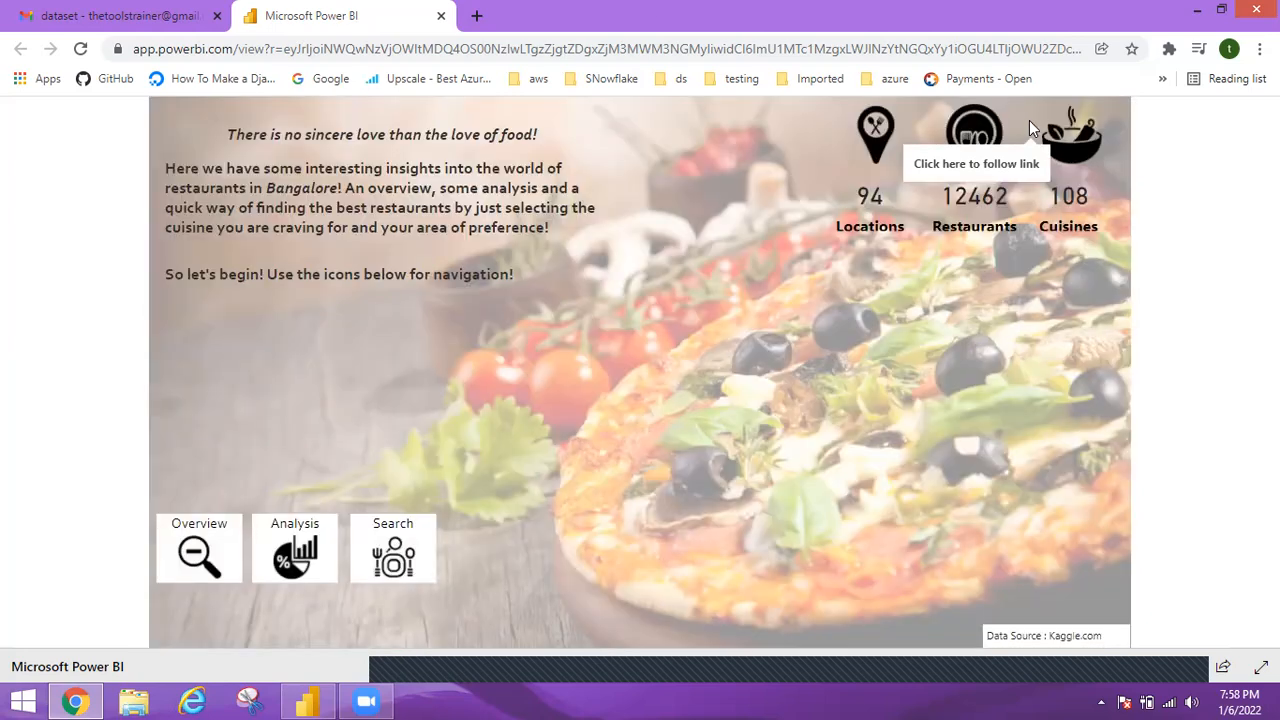
pyautogui.click(442, 18)
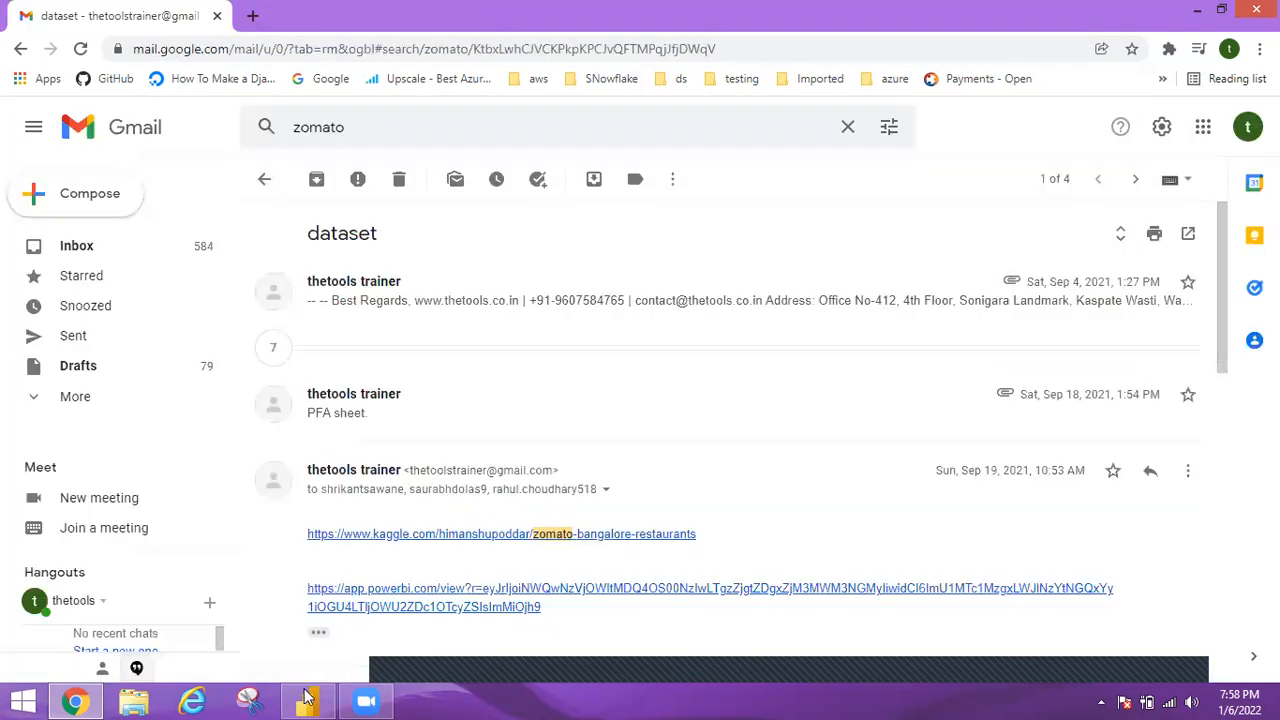
pyautogui.click(306, 700)
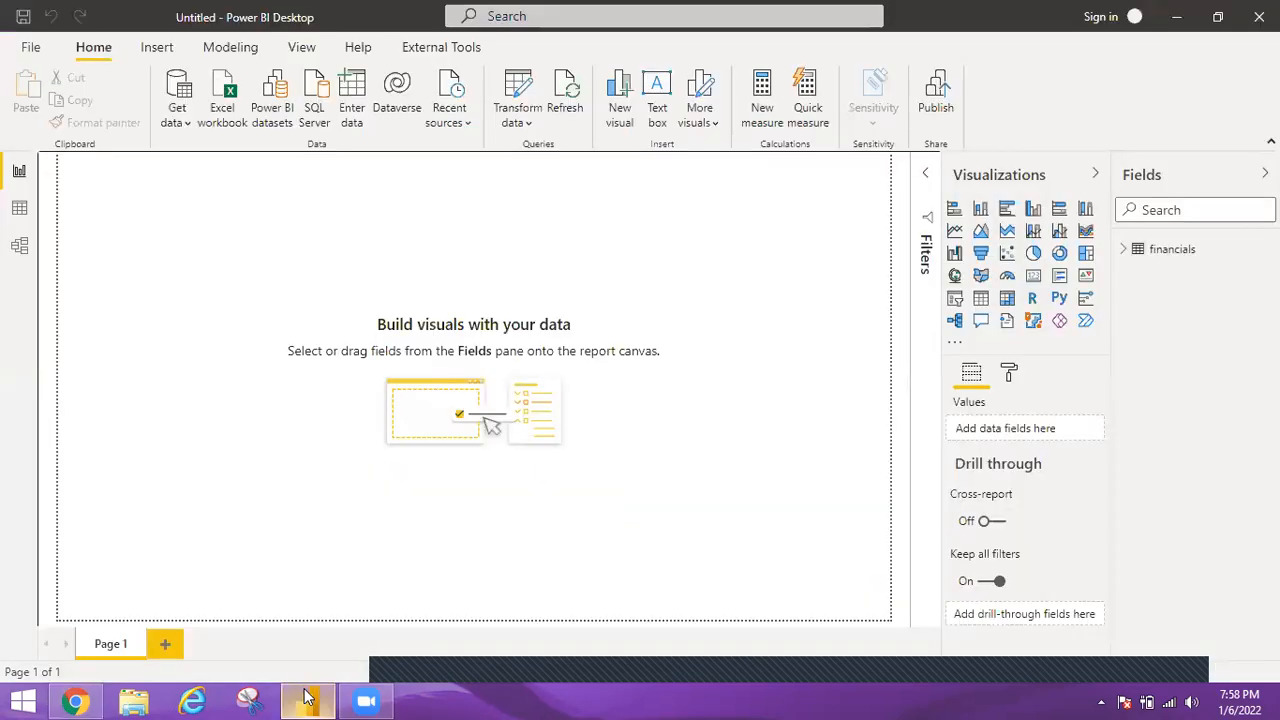
# Add a clustered column chart of Sales by Product from the financials table and enlarge it to nearly full page height.
pyautogui.click(1124, 252)
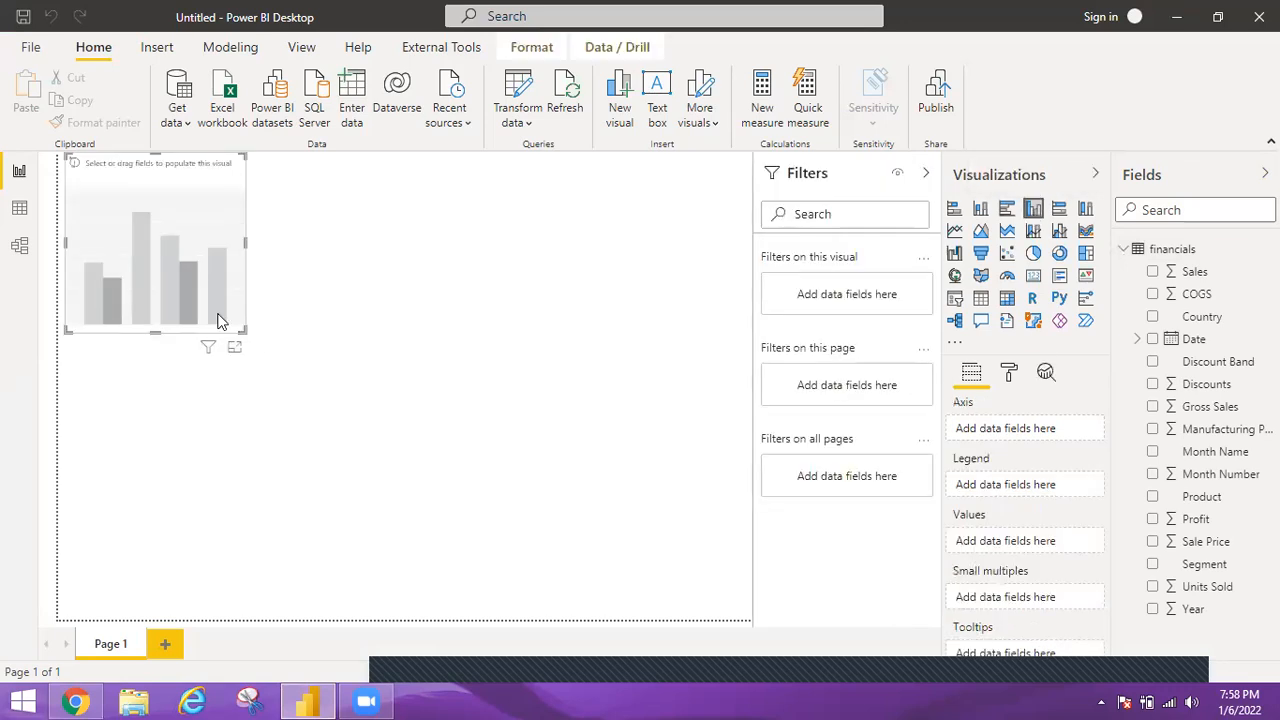
pyautogui.moveTo(196, 303); pyautogui.dragTo(390, 555)
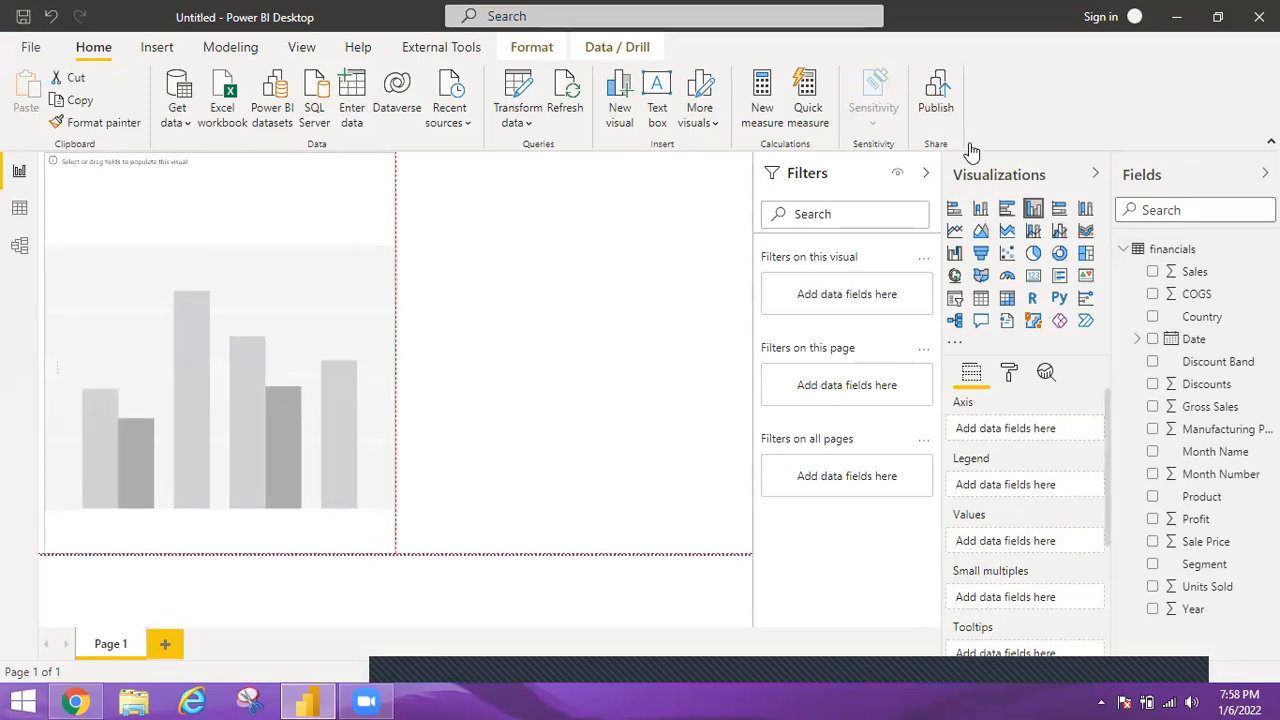
pyautogui.click(1153, 272)
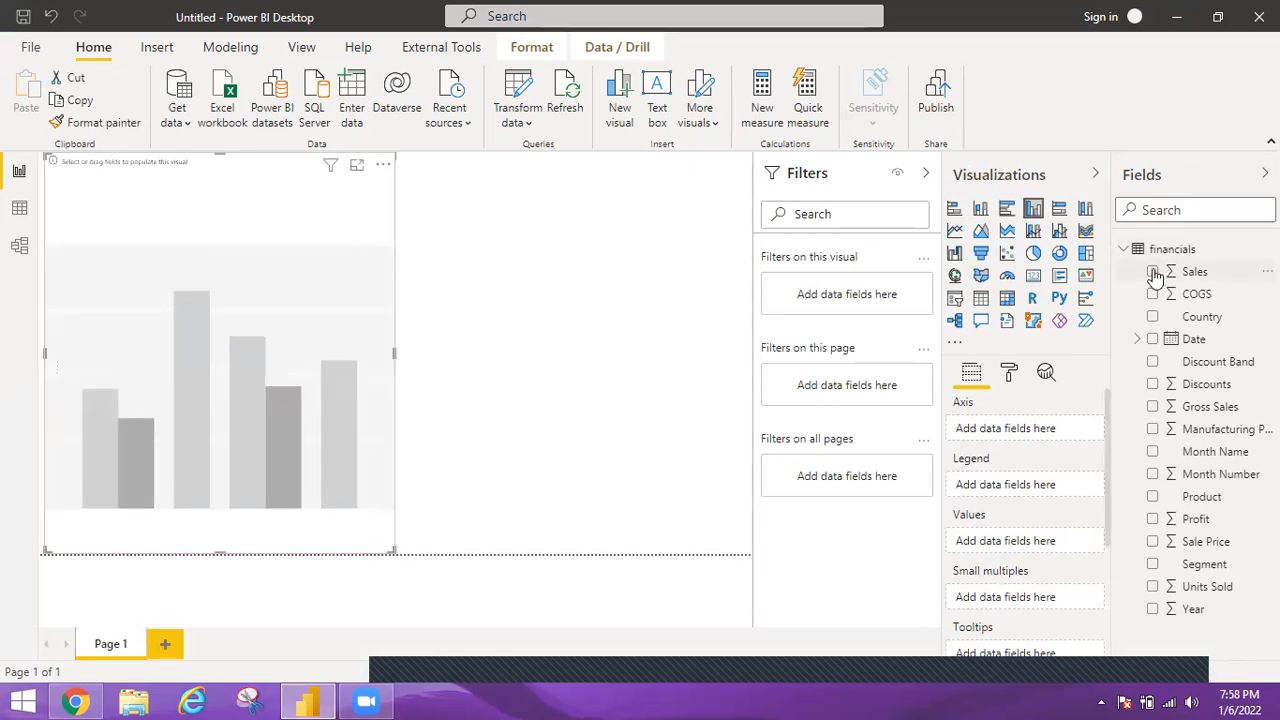
pyautogui.click(1153, 500)
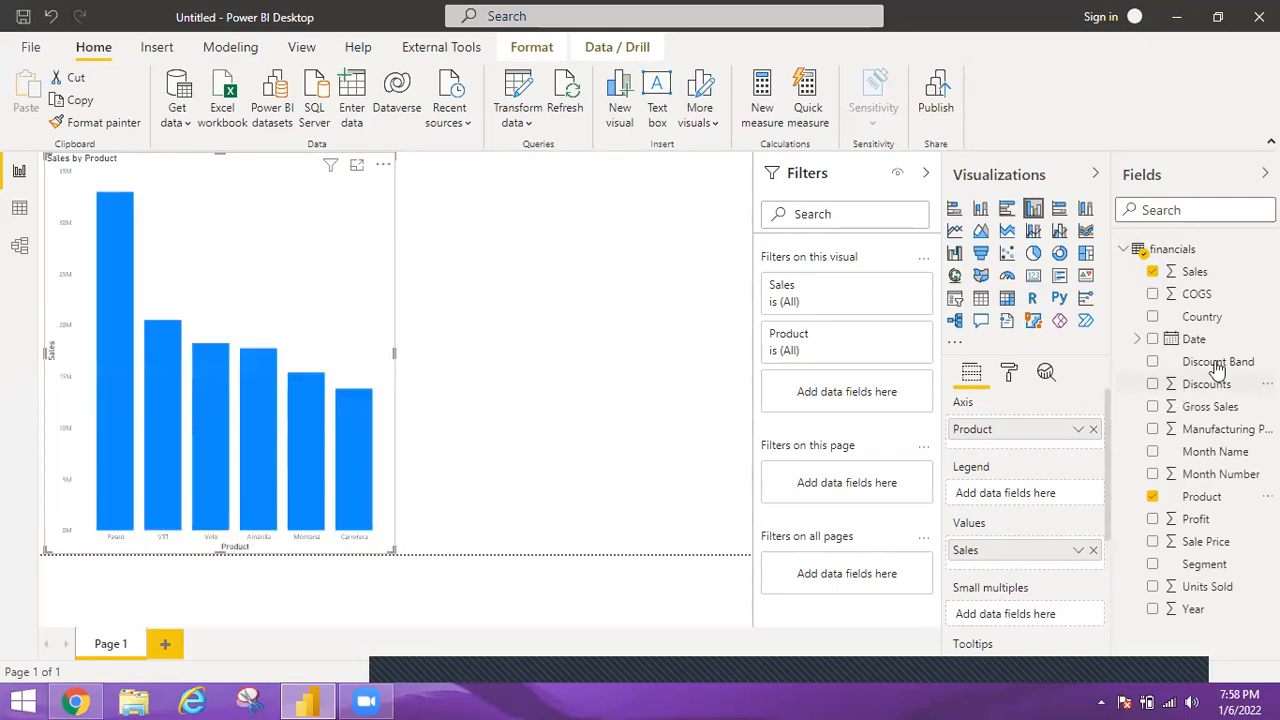
# Add Discount Band as a filter on this page and restrict it to High.
pyautogui.moveTo(810, 494); pyautogui.dragTo(835, 488)
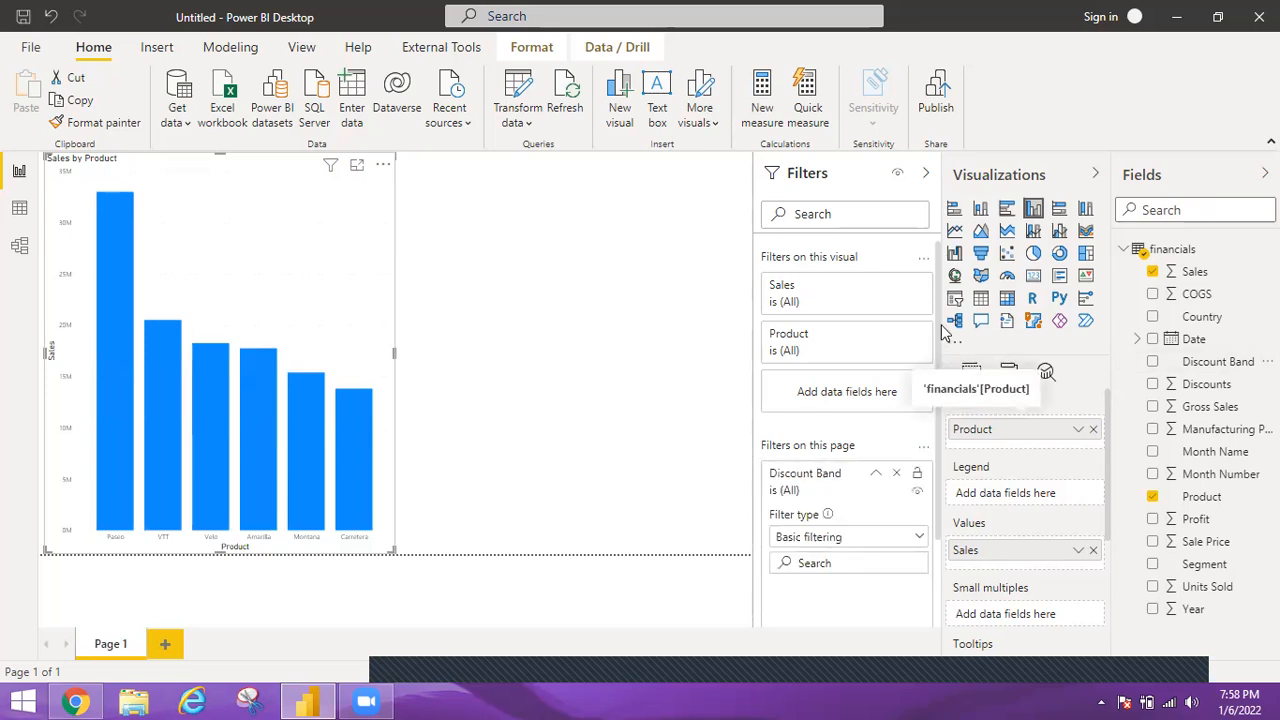
pyautogui.moveTo(935, 354); pyautogui.dragTo(936, 393)
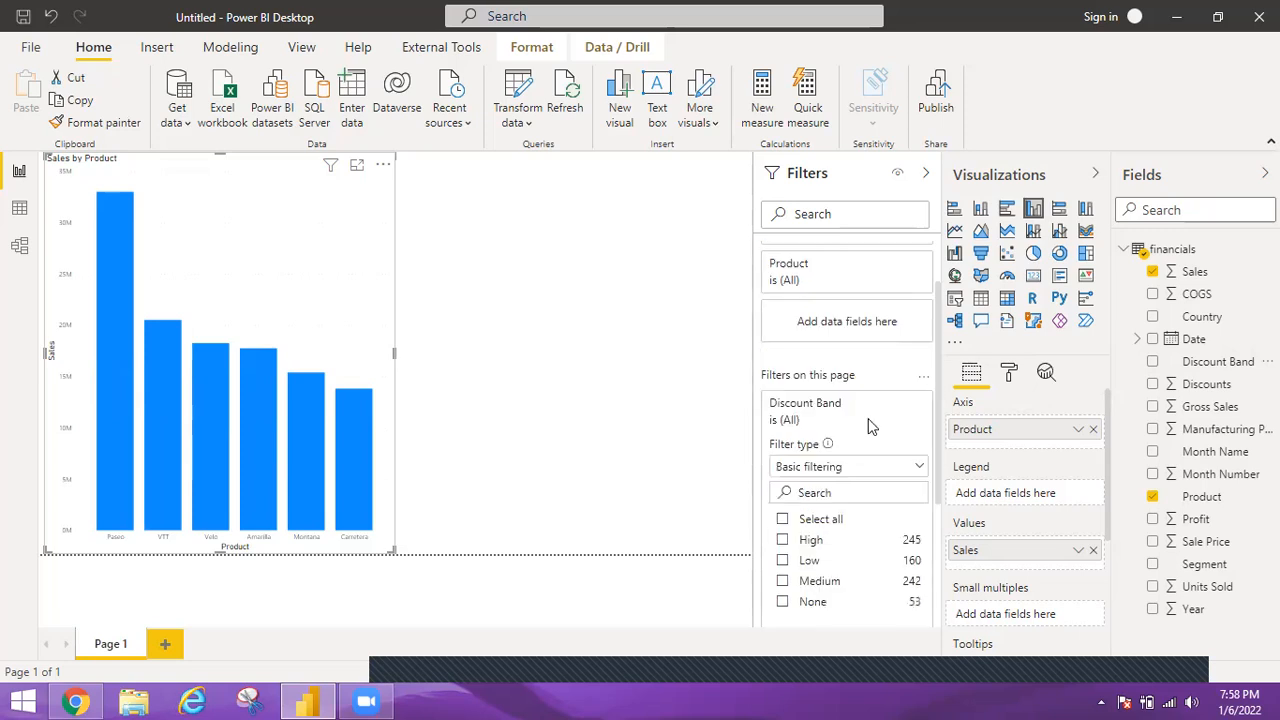
pyautogui.scroll(-1, 820, 480)
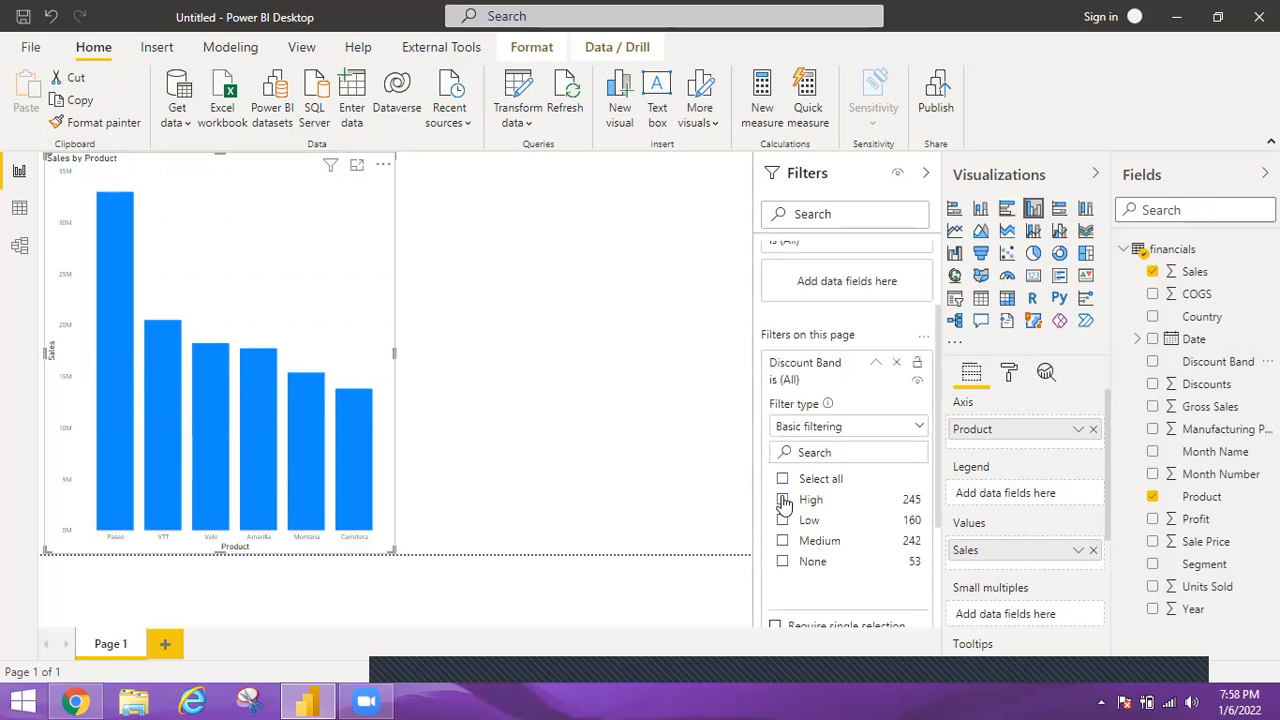
pyautogui.click(783, 500)
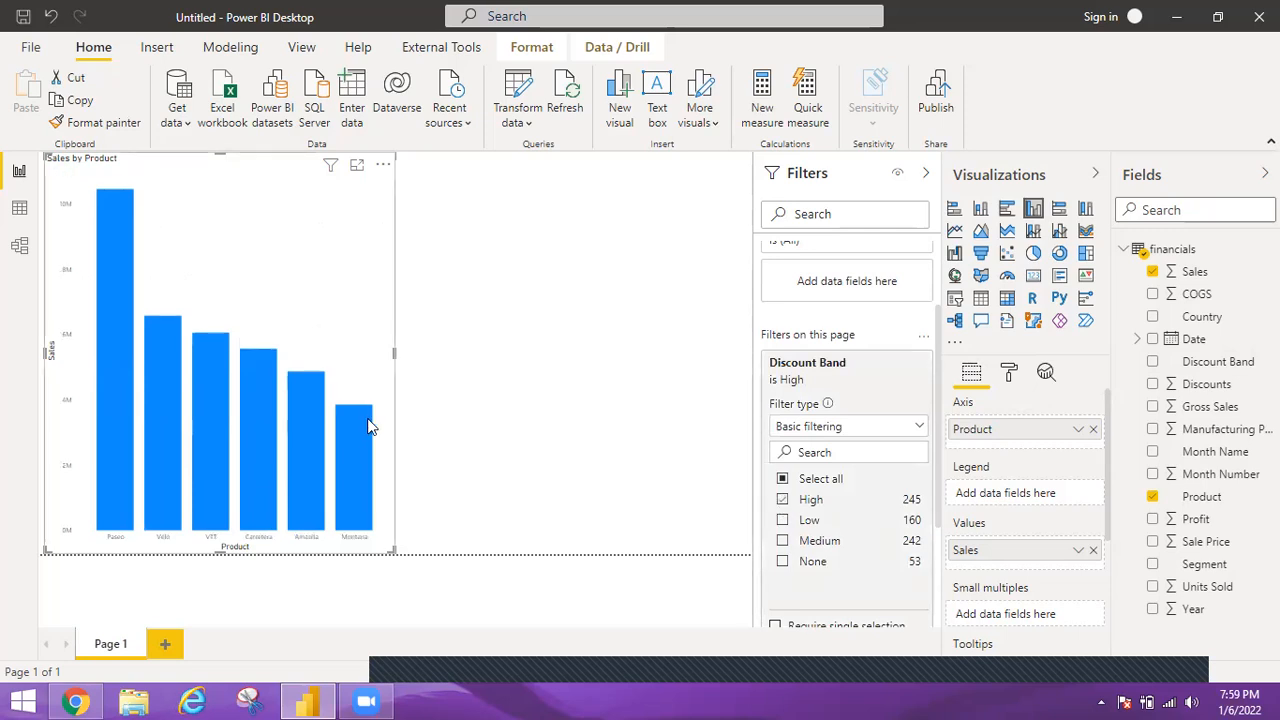
pyautogui.moveTo(368, 426)
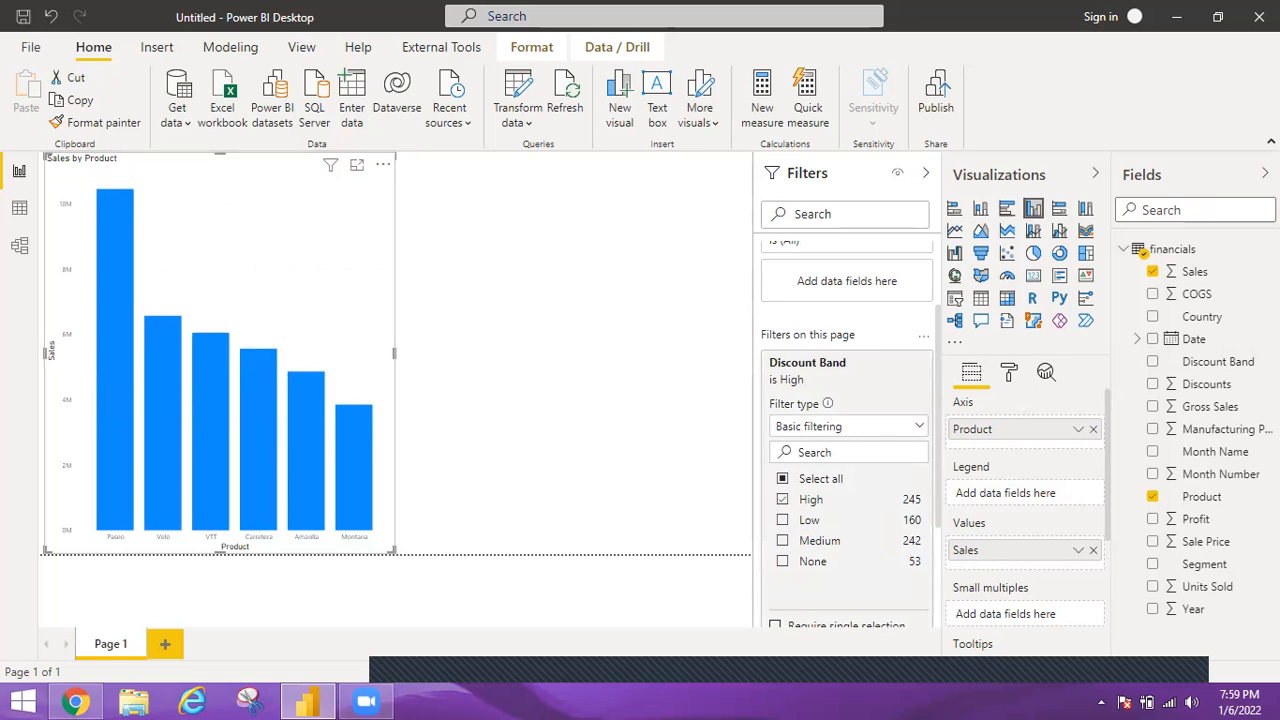
# Make room around the canvas and add a bookmark that captures the page filtered to the High discount band.
pyautogui.click(1237, 180)
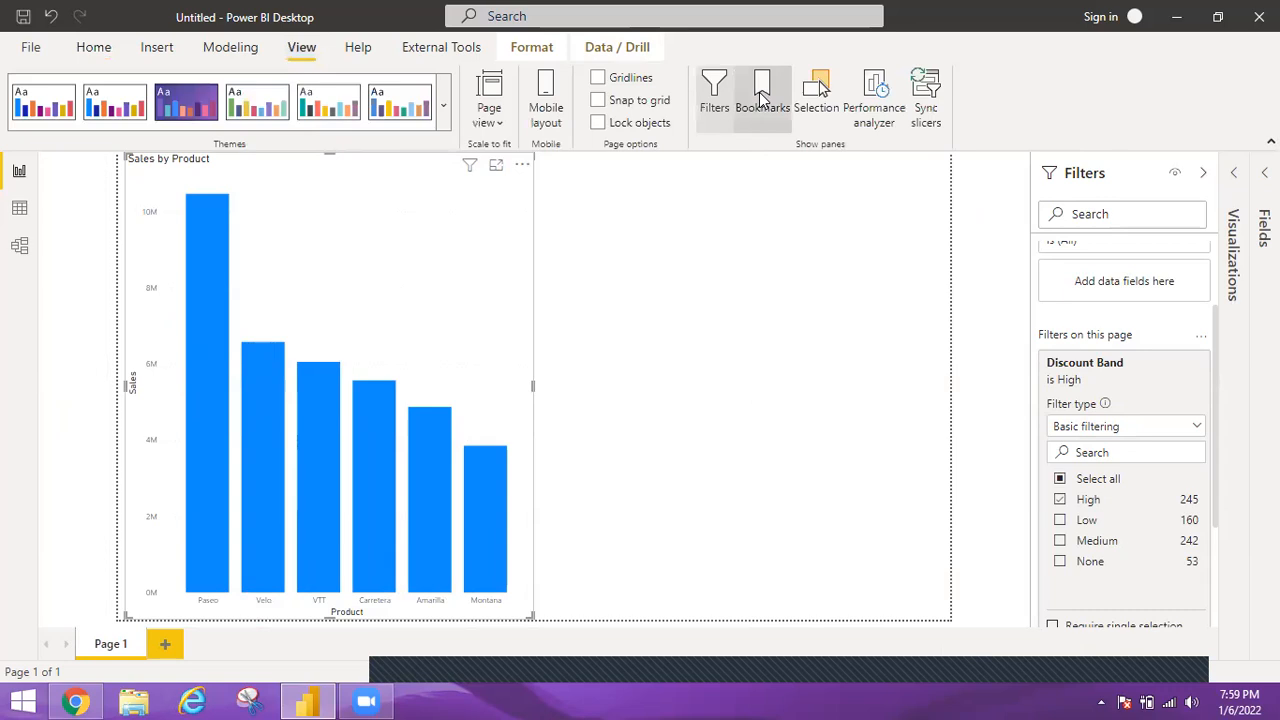
pyautogui.click(762, 97)
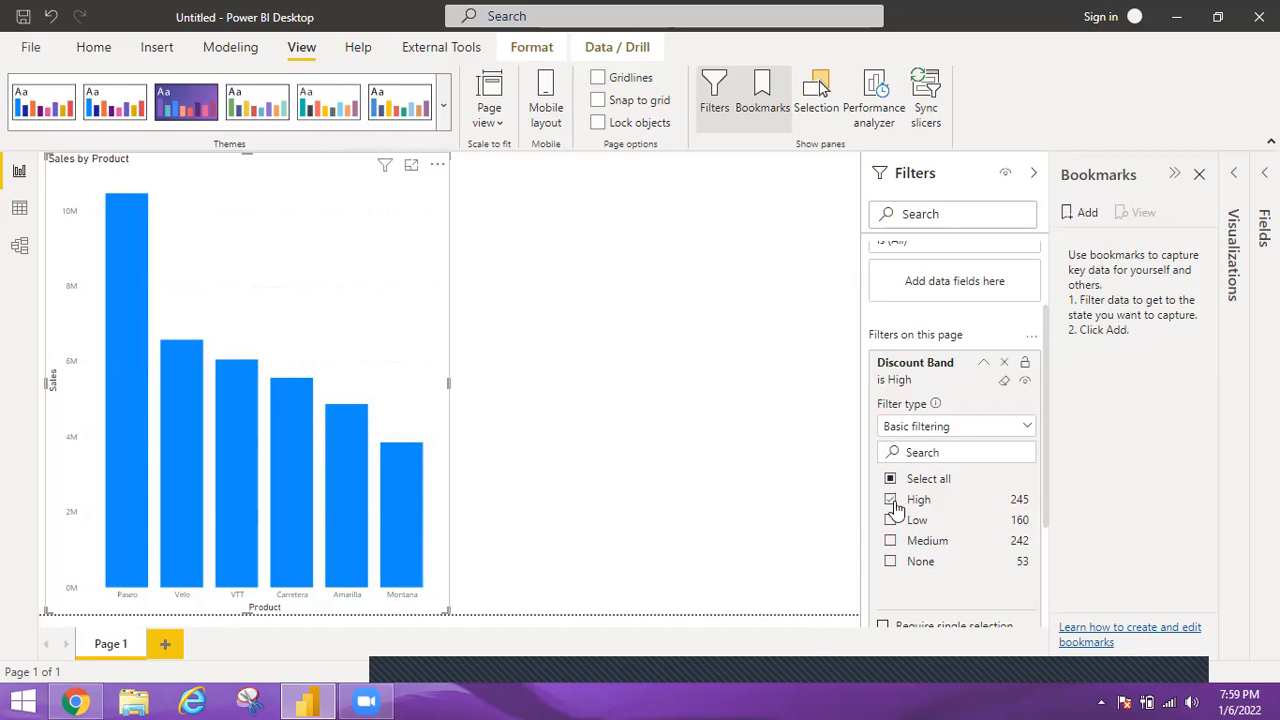
pyautogui.click(1076, 220)
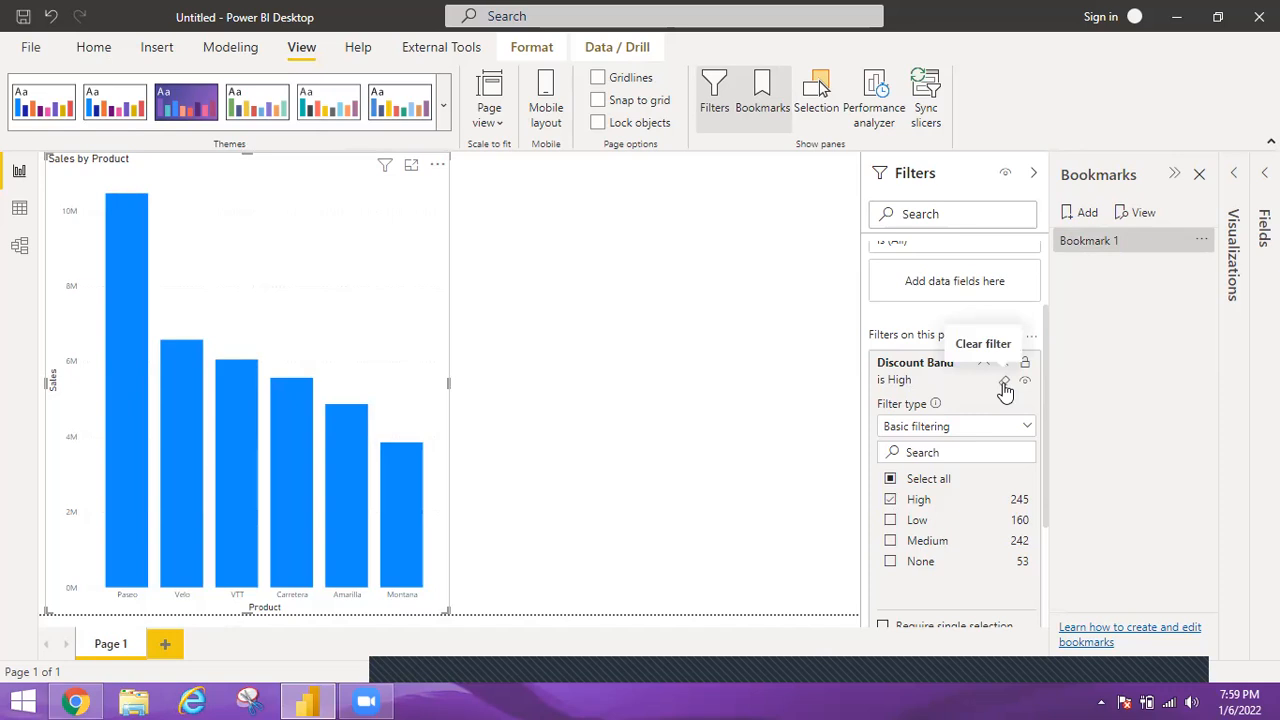
# Clear the Discount Band page filter, apply Bookmark 1 to test it, and clear the filter again.
pyautogui.click(1004, 384)
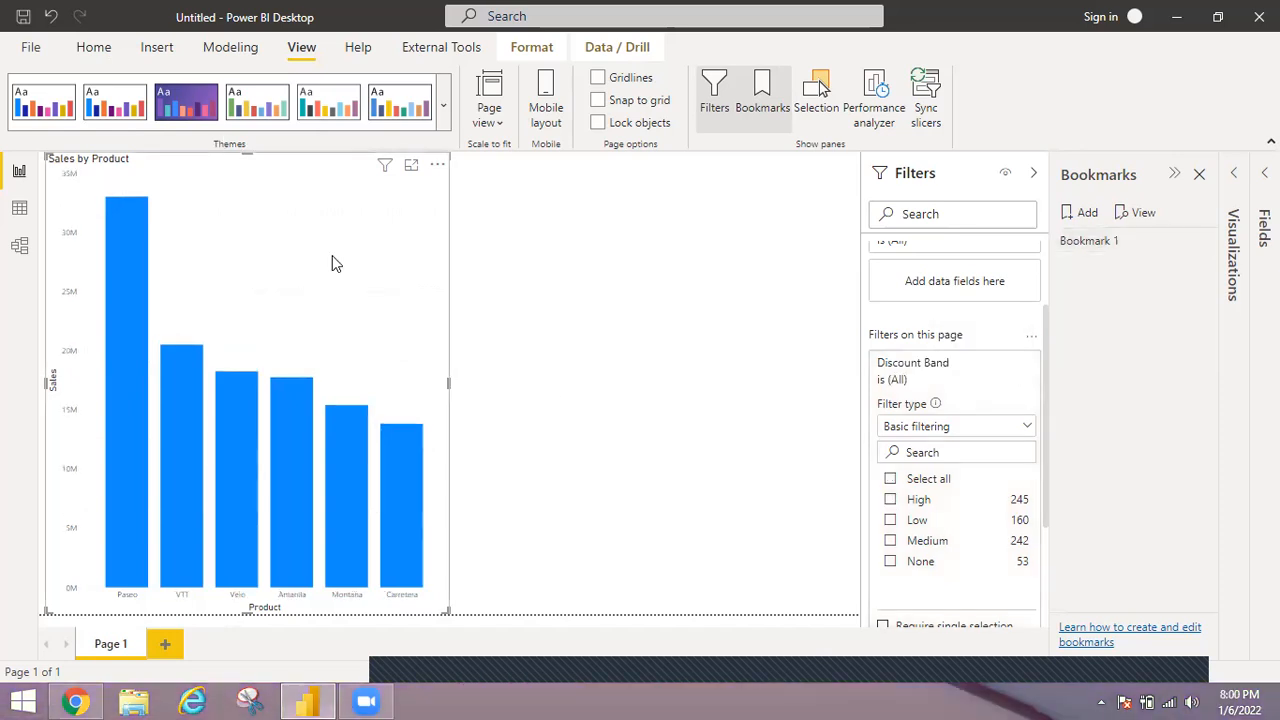
pyautogui.click(1086, 243)
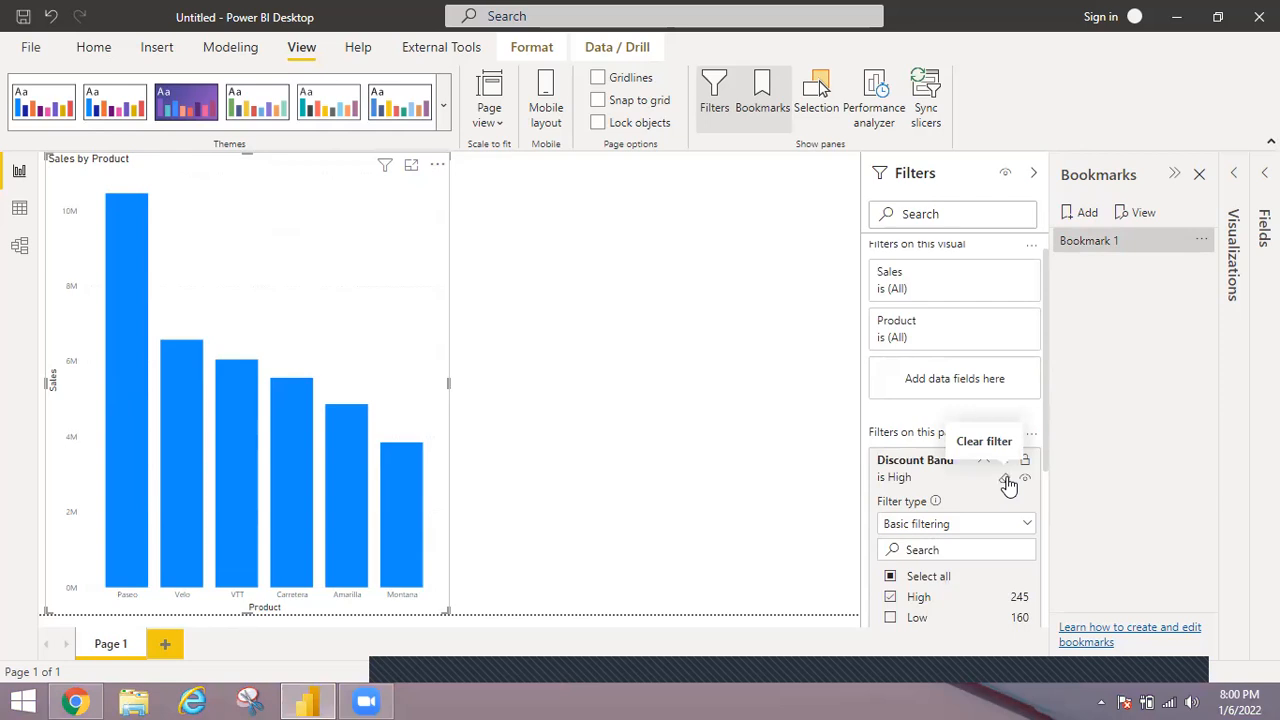
pyautogui.click(1006, 481)
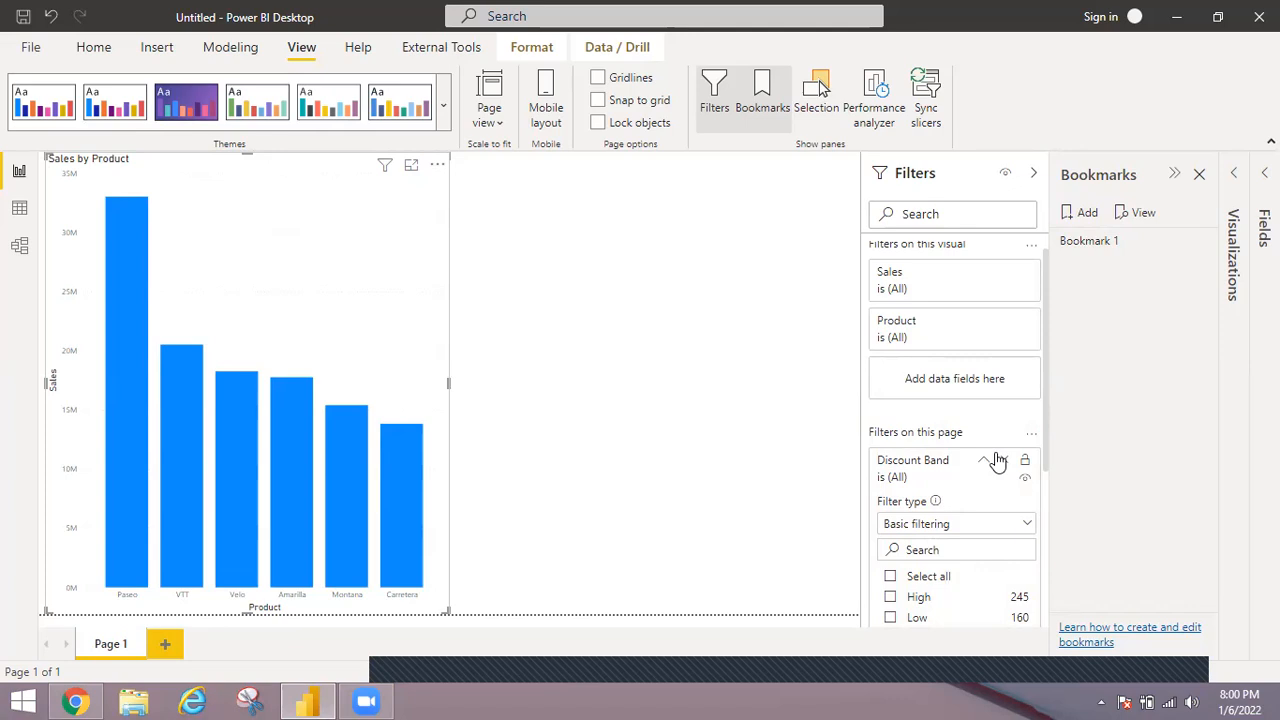
pyautogui.click(1163, 245)
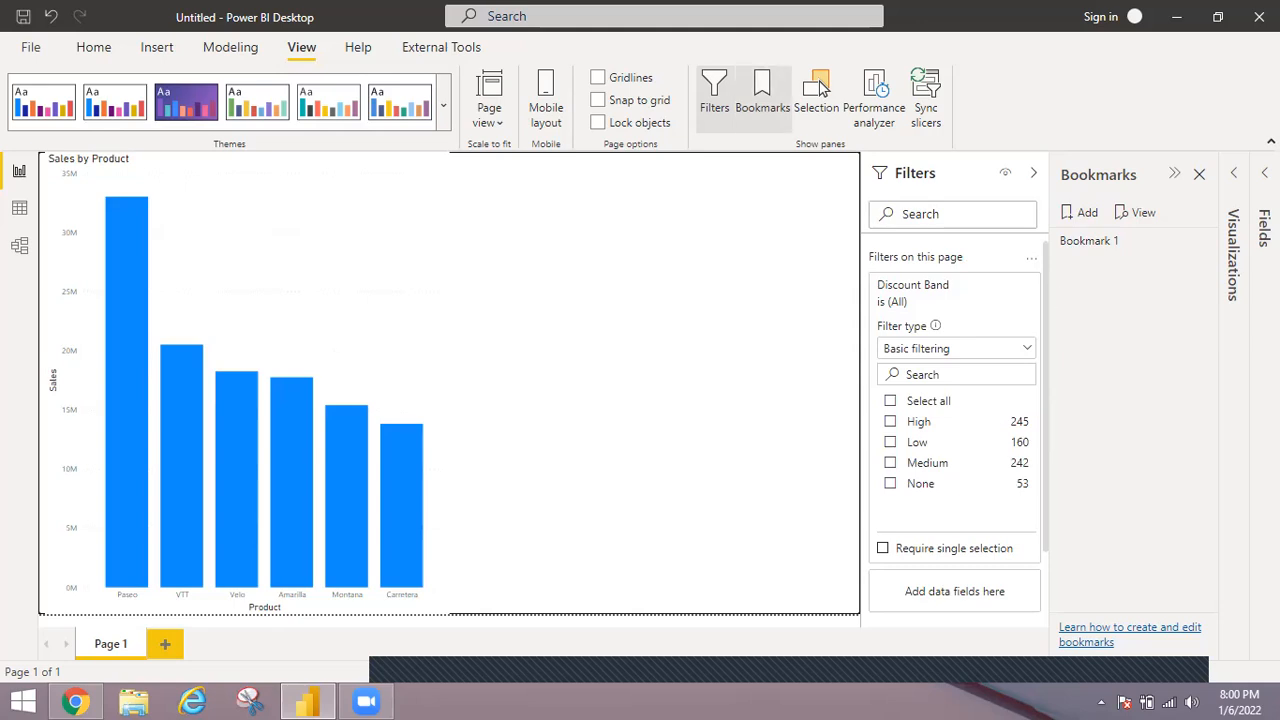
# Add a pie chart of Discounts by Discount Band beside the column chart.
pyautogui.click(1236, 173)
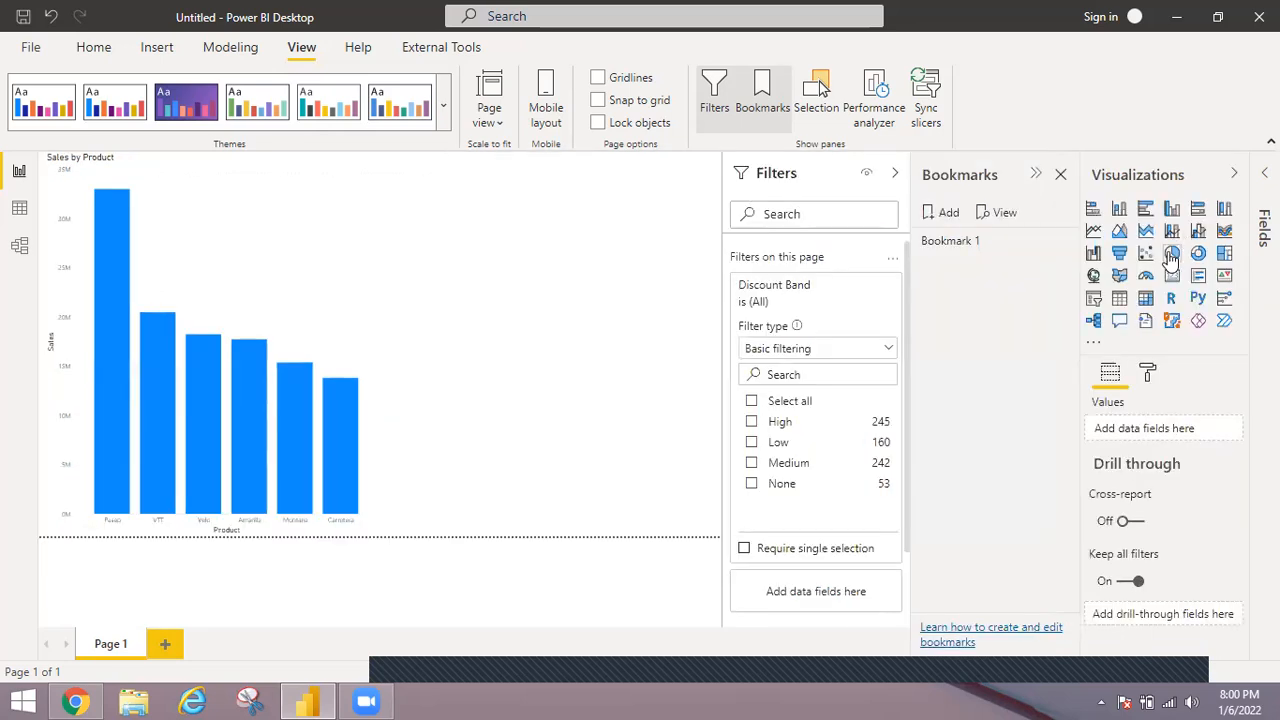
pyautogui.click(1172, 255)
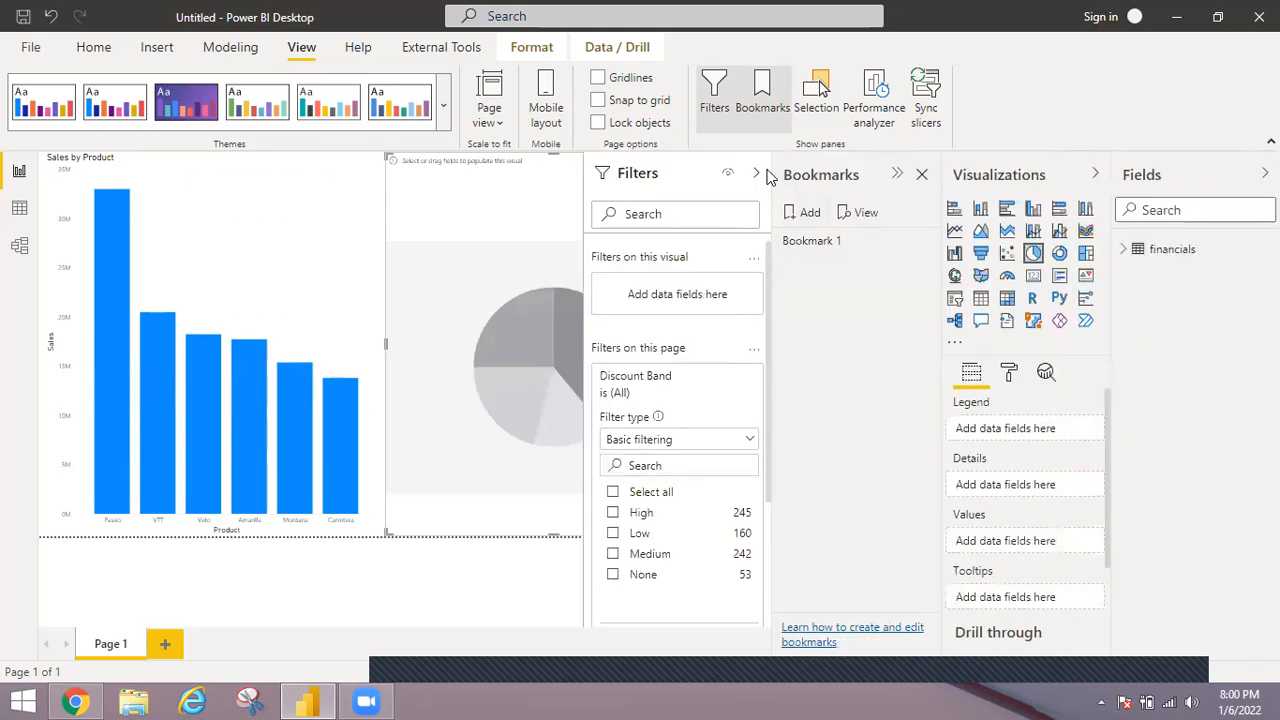
pyautogui.click(1130, 249)
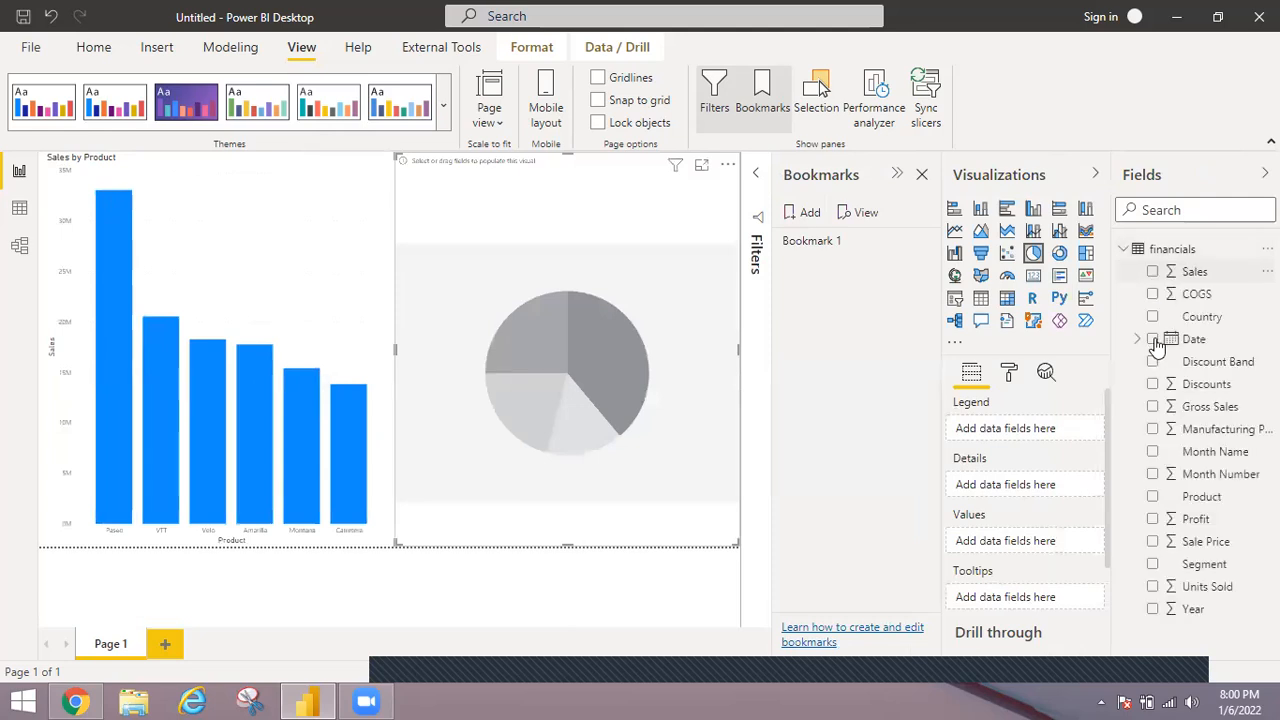
pyautogui.click(1152, 385)
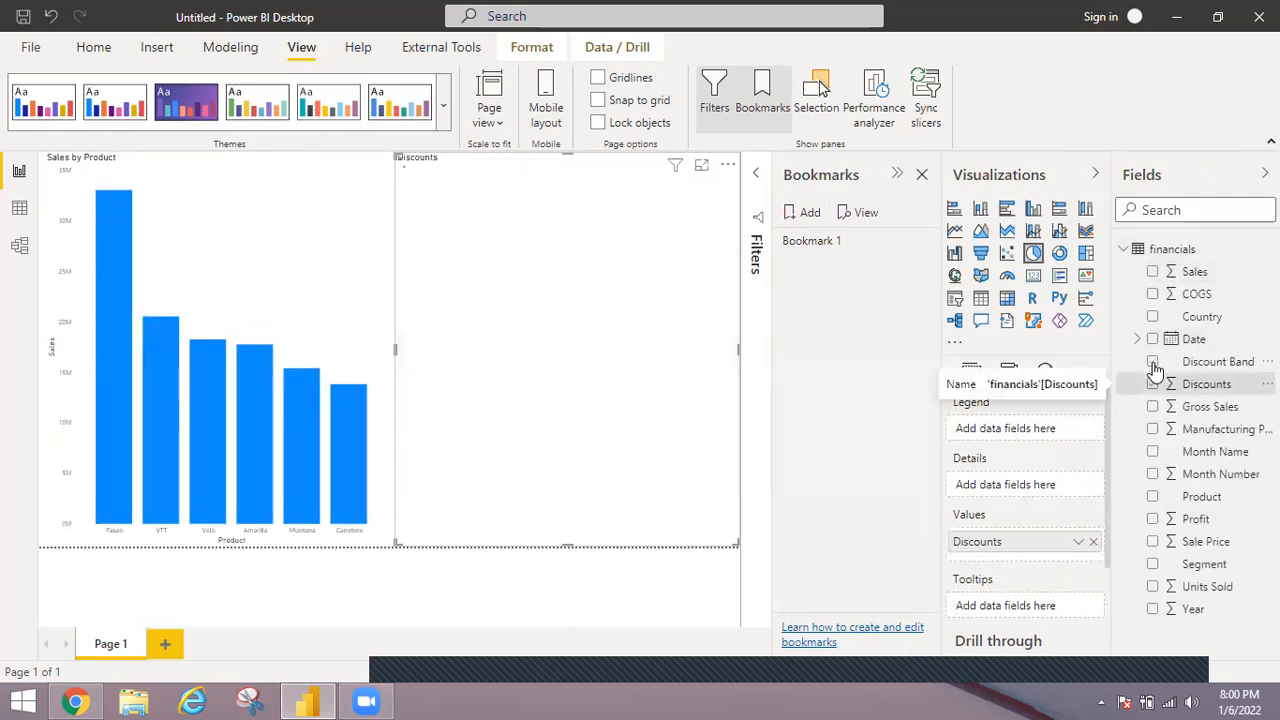
pyautogui.click(1153, 363)
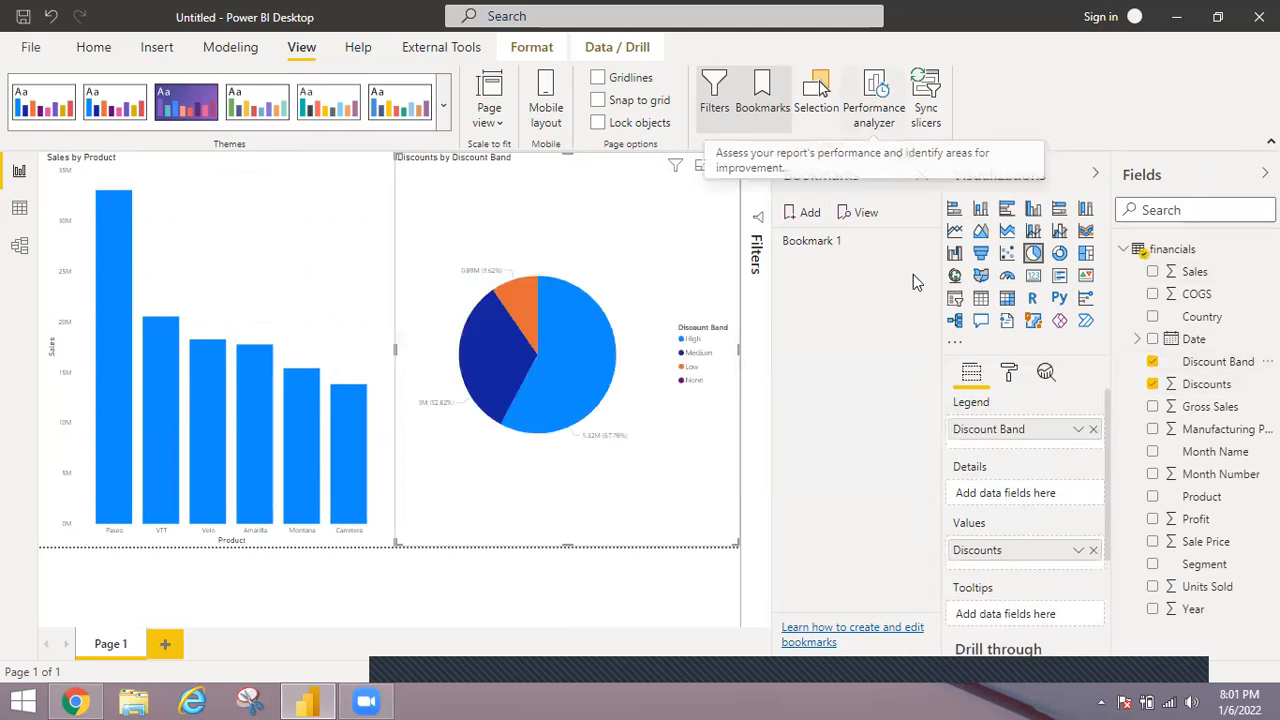
# Add a second bookmark for the unfiltered two-chart page and test both by applying Bookmark 1 and Bookmark 2 in turn.
pyautogui.click(810, 214)
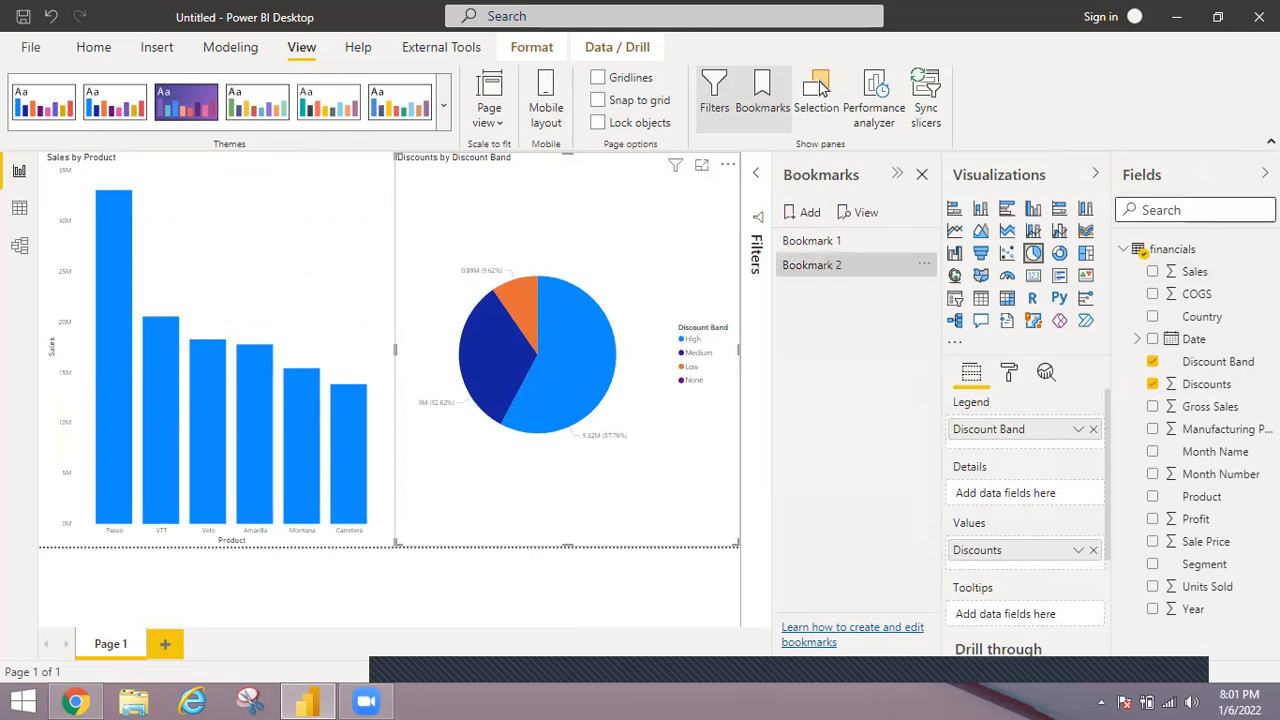
pyautogui.click(1265, 174)
pyautogui.click(955, 246)
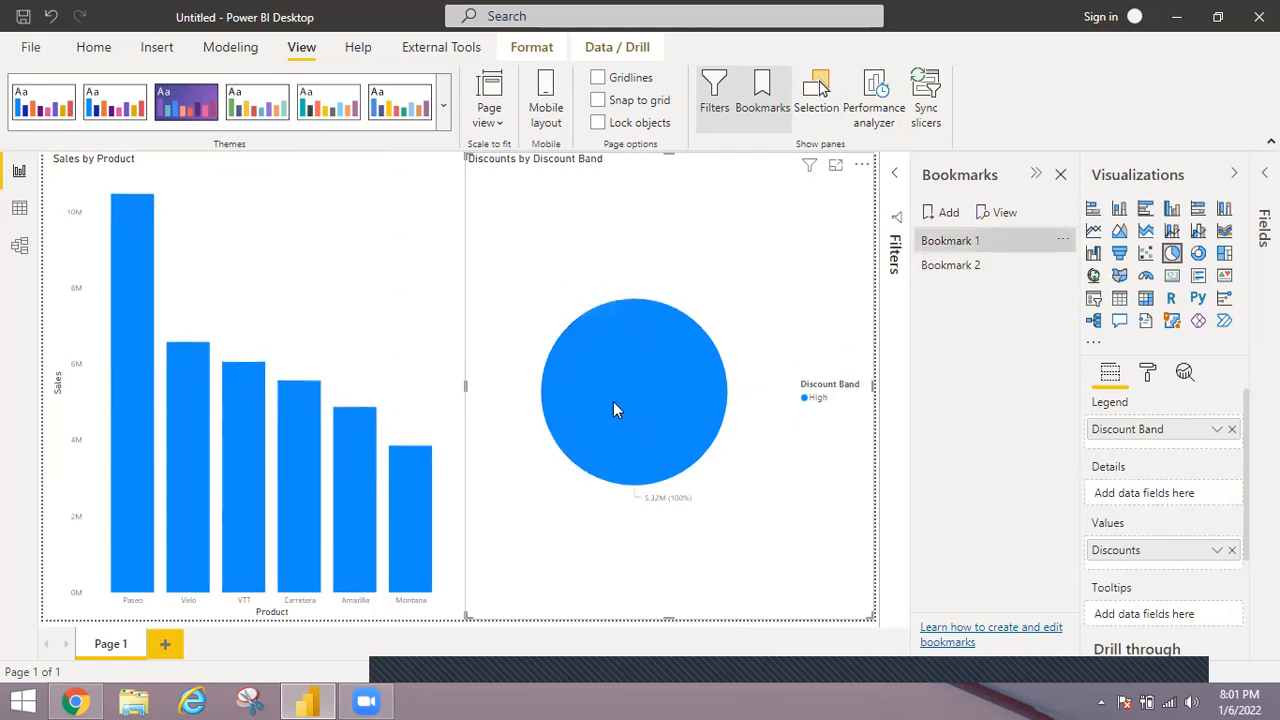
pyautogui.click(953, 266)
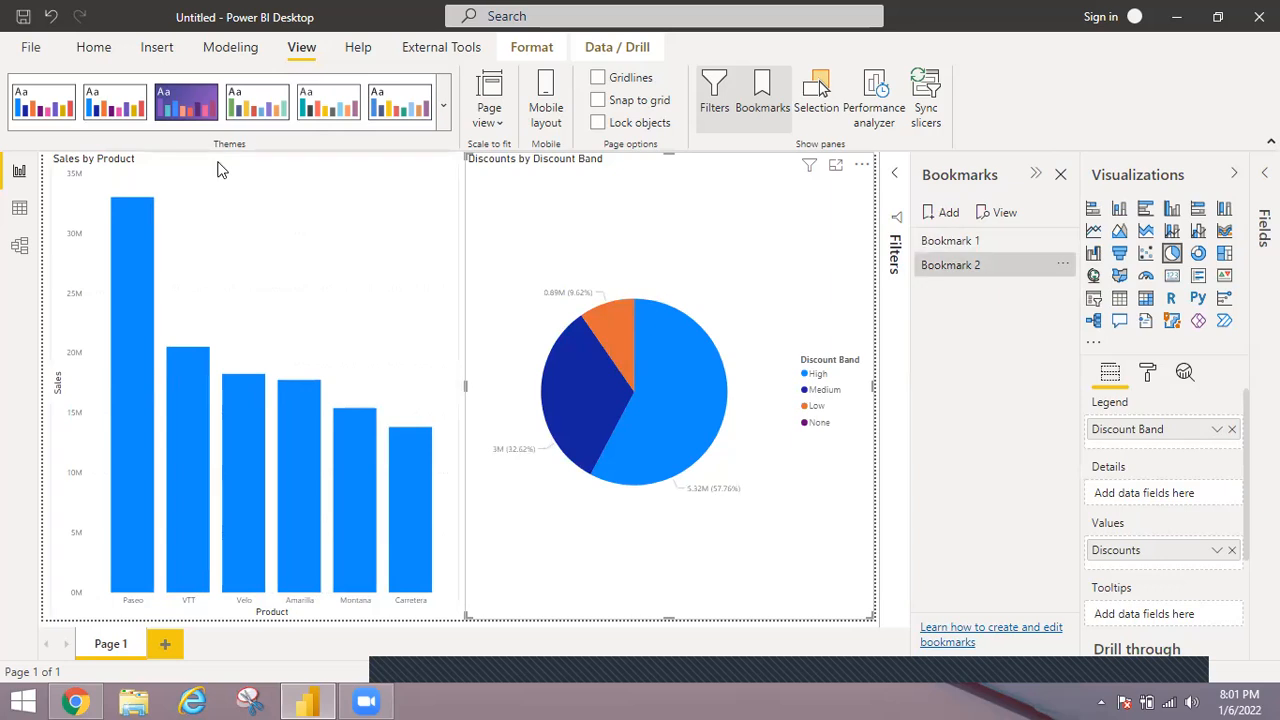
# Reduce the height of the Discounts by Discount Band pie chart by lowering its upper edge slightly.
pyautogui.click(1236, 176)
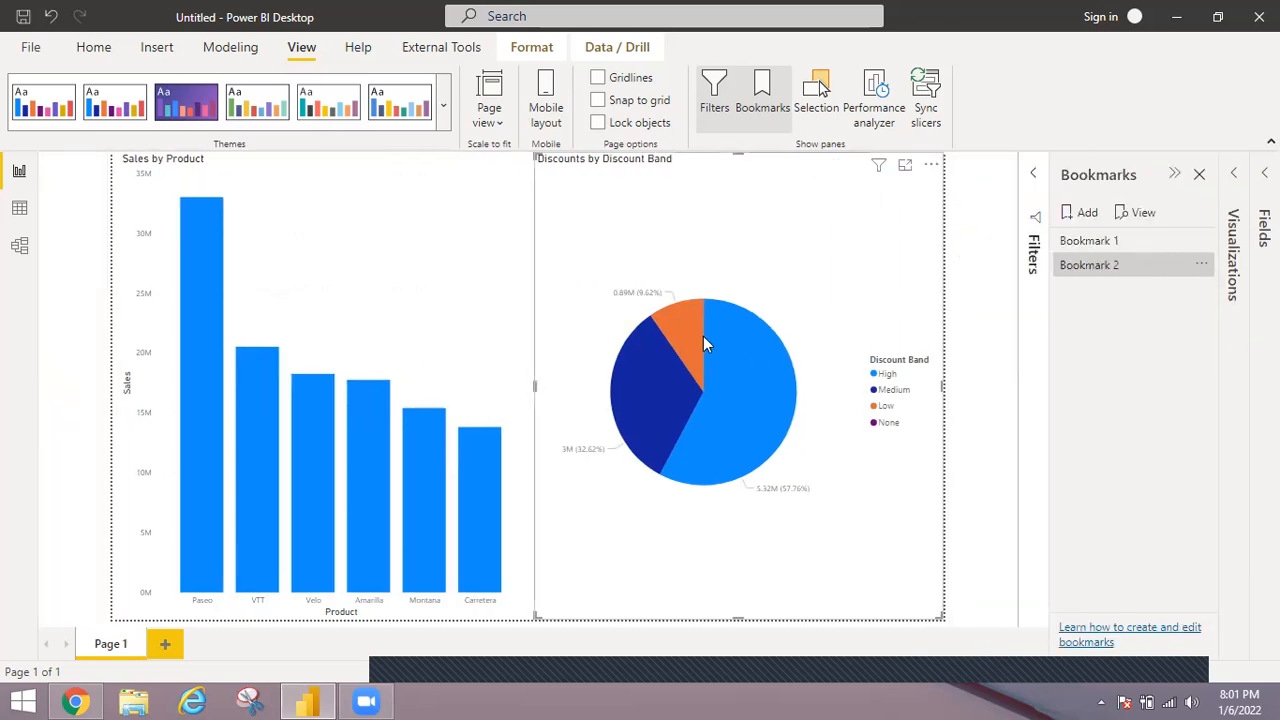
pyautogui.moveTo(704, 342)
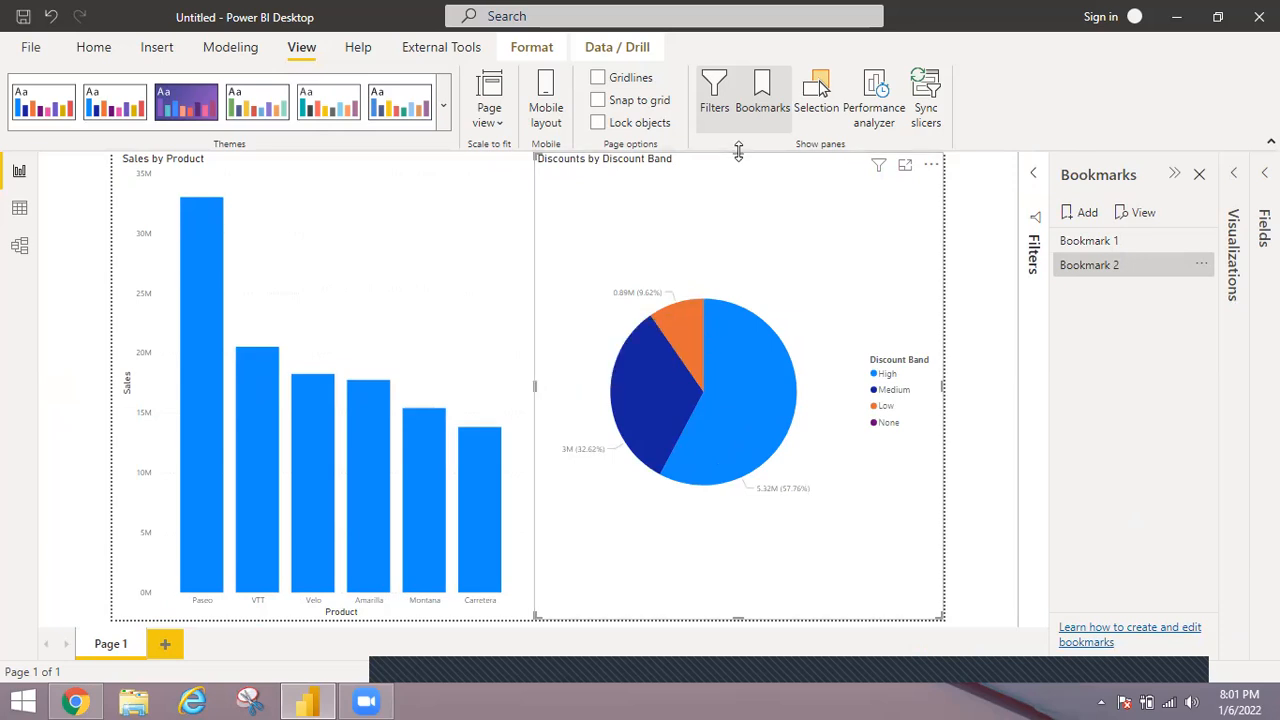
pyautogui.moveTo(730, 181); pyautogui.dragTo(730, 192)
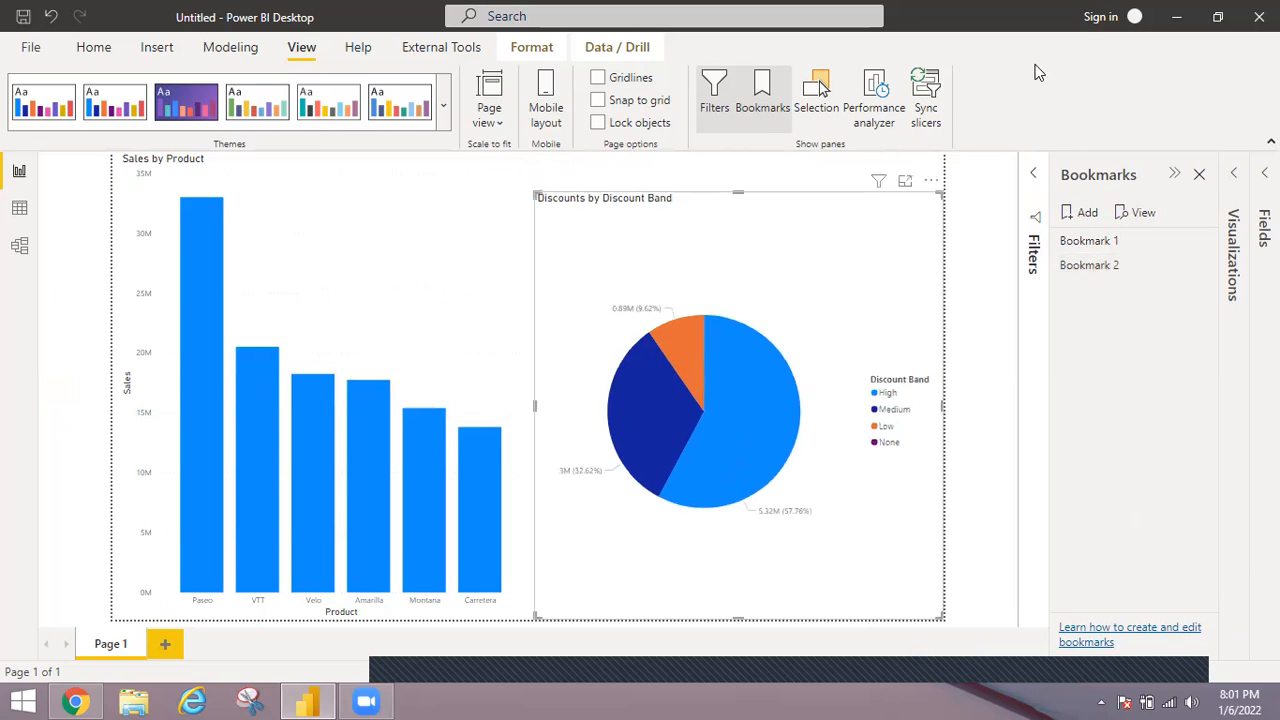
# Hide the Discounts by Discount Band pie chart in the layer order and add a third bookmark of the page.
pyautogui.click(822, 90)
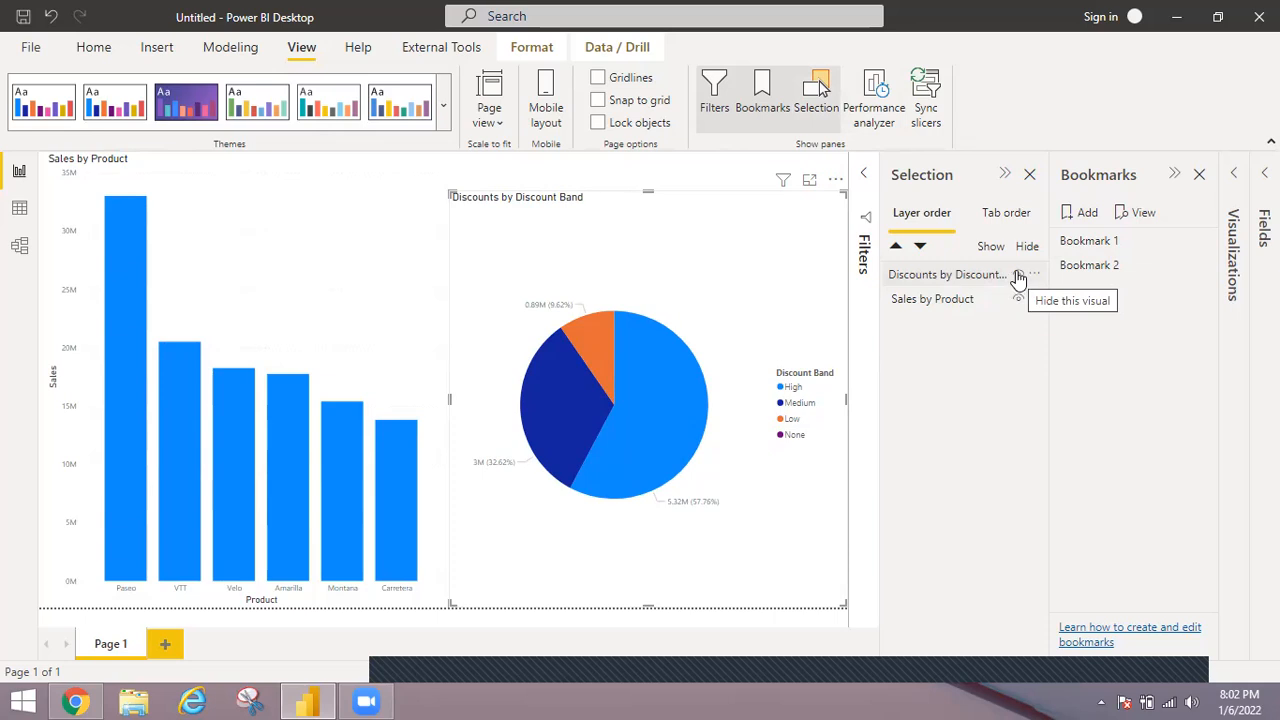
pyautogui.click(491, 221)
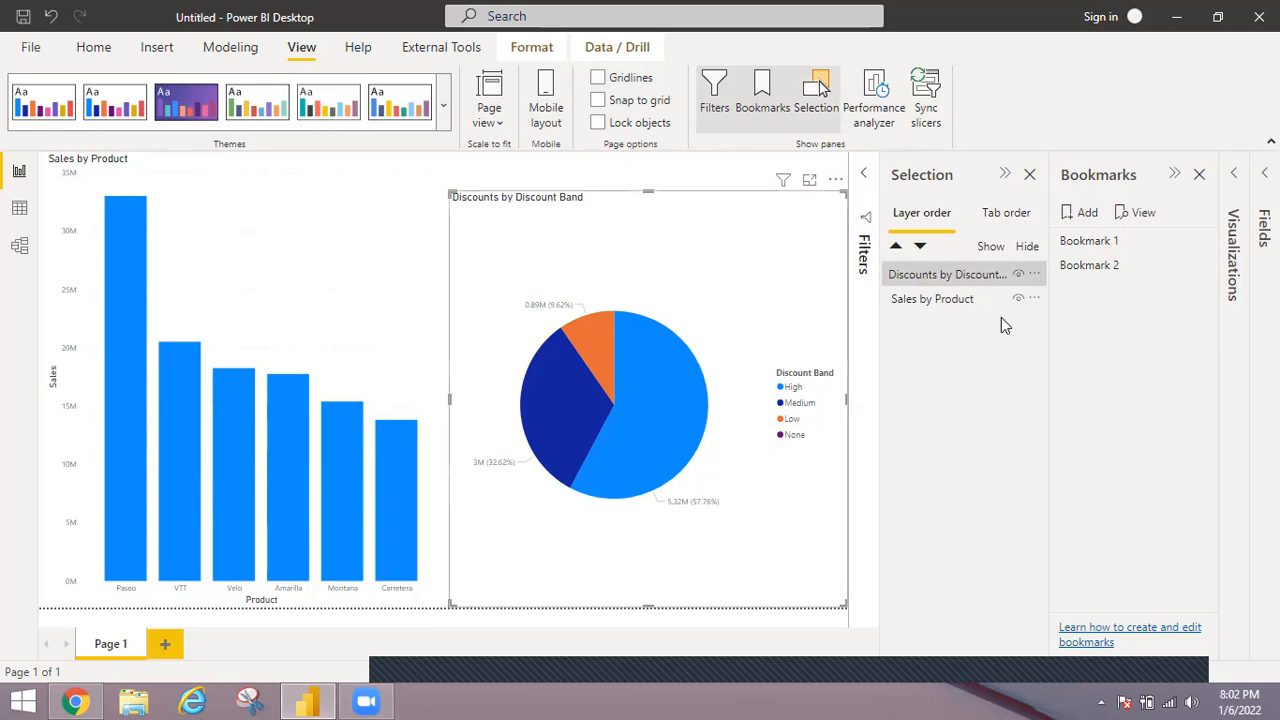
pyautogui.click(716, 171)
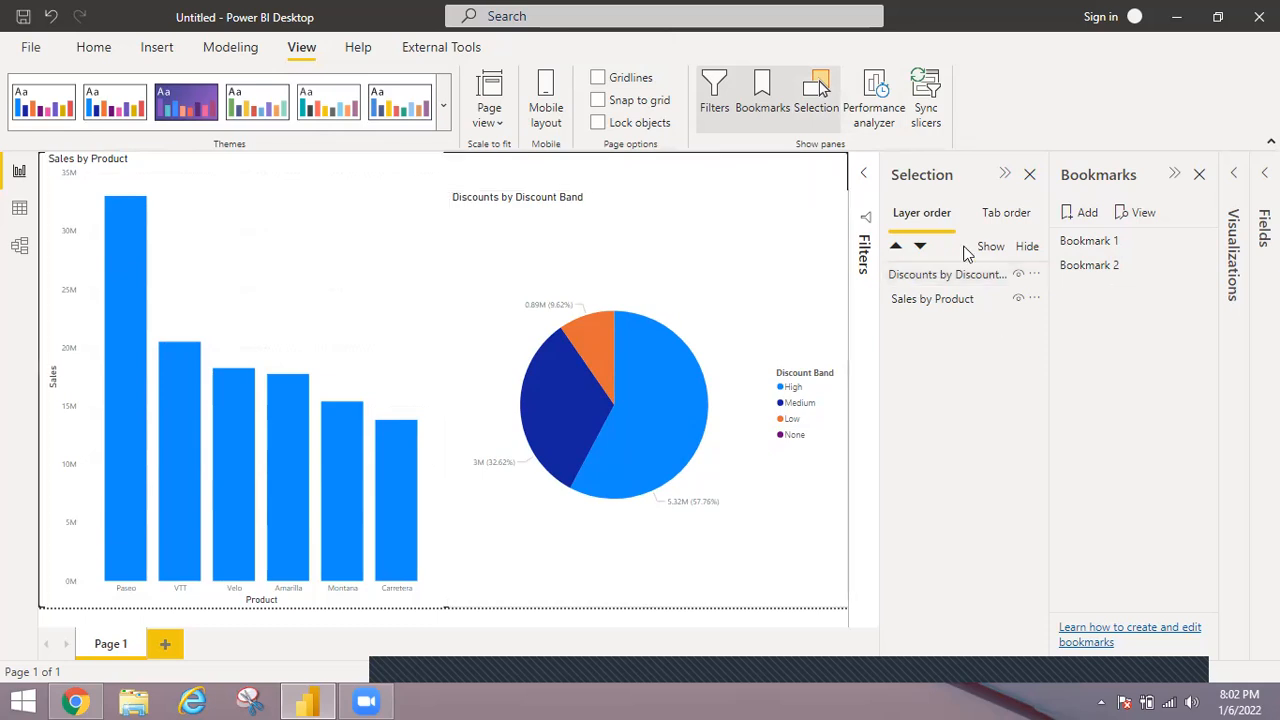
pyautogui.click(1018, 275)
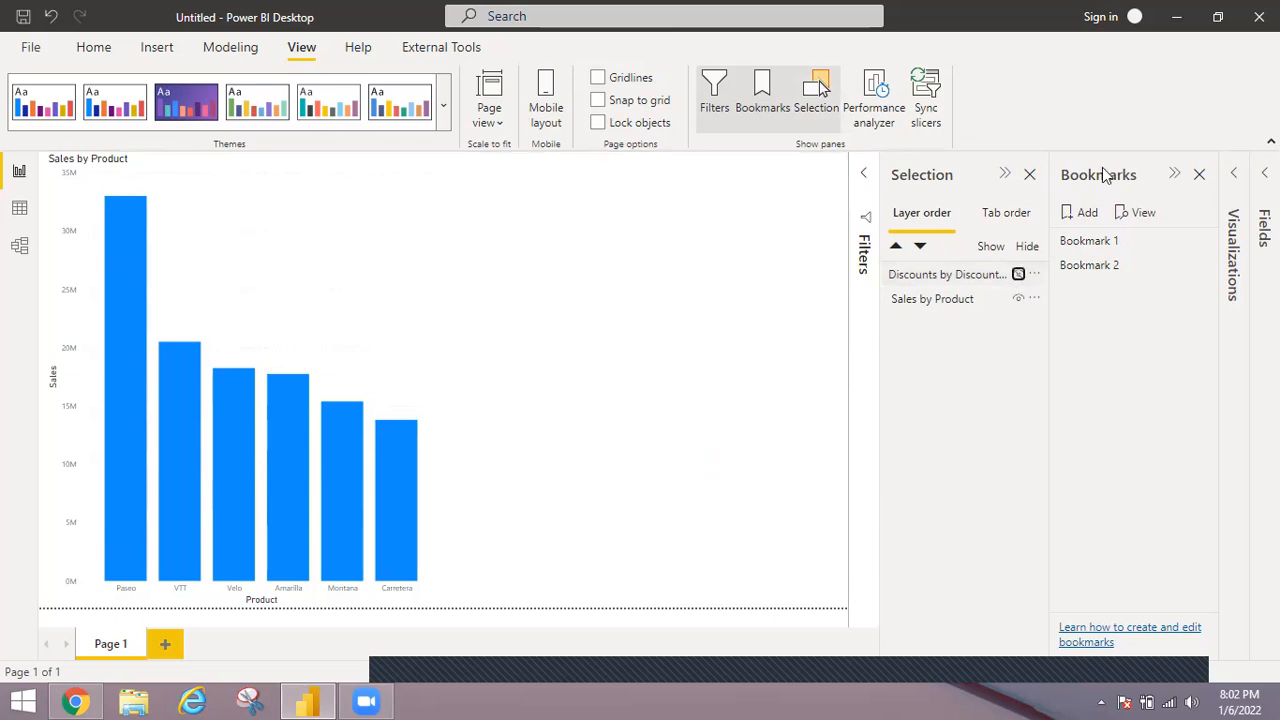
pyautogui.click(1080, 214)
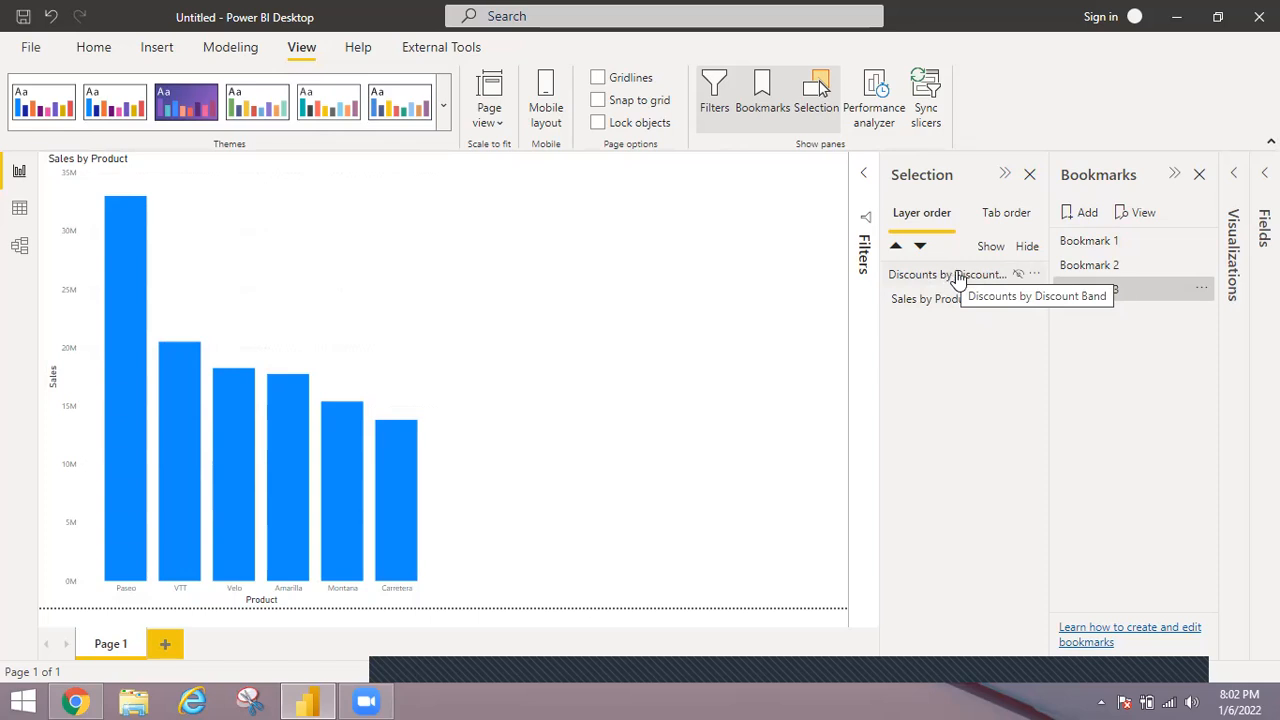
# Close the Selection pane and compare the page states by applying Bookmark 2 and Bookmark 3 in turn, ending on Bookmark 2.
pyautogui.click(1031, 176)
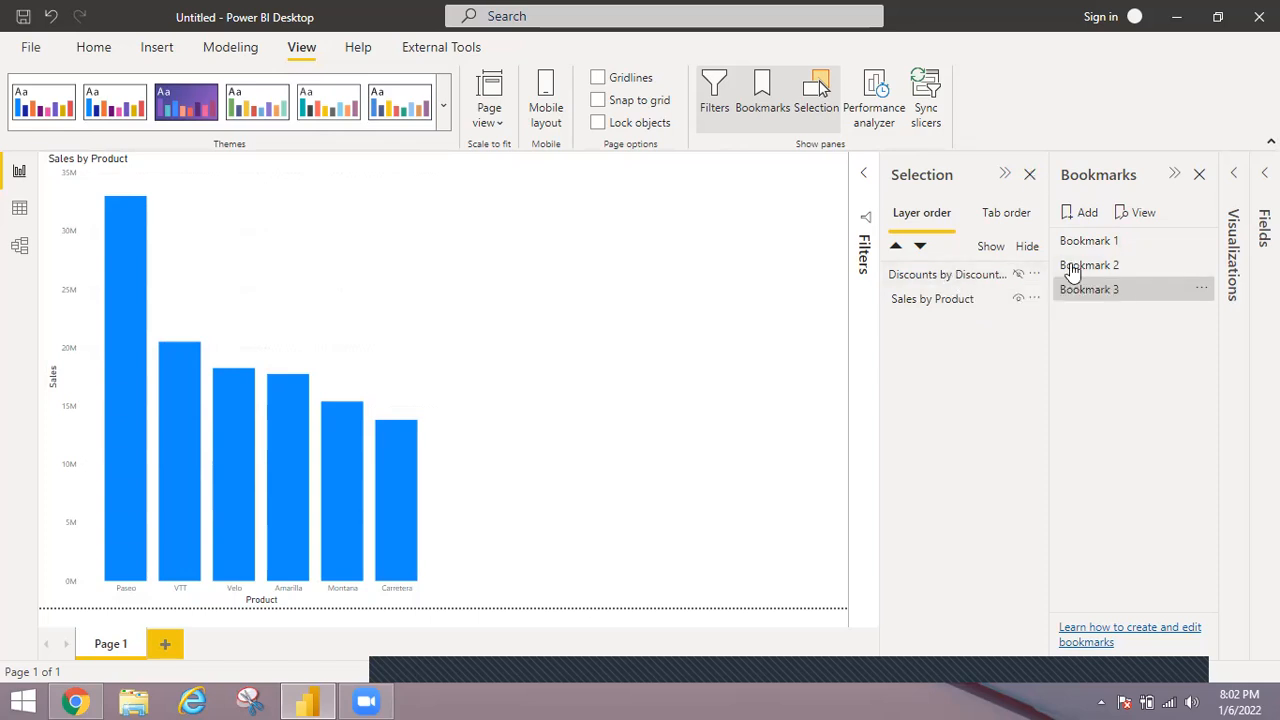
pyautogui.click(1090, 266)
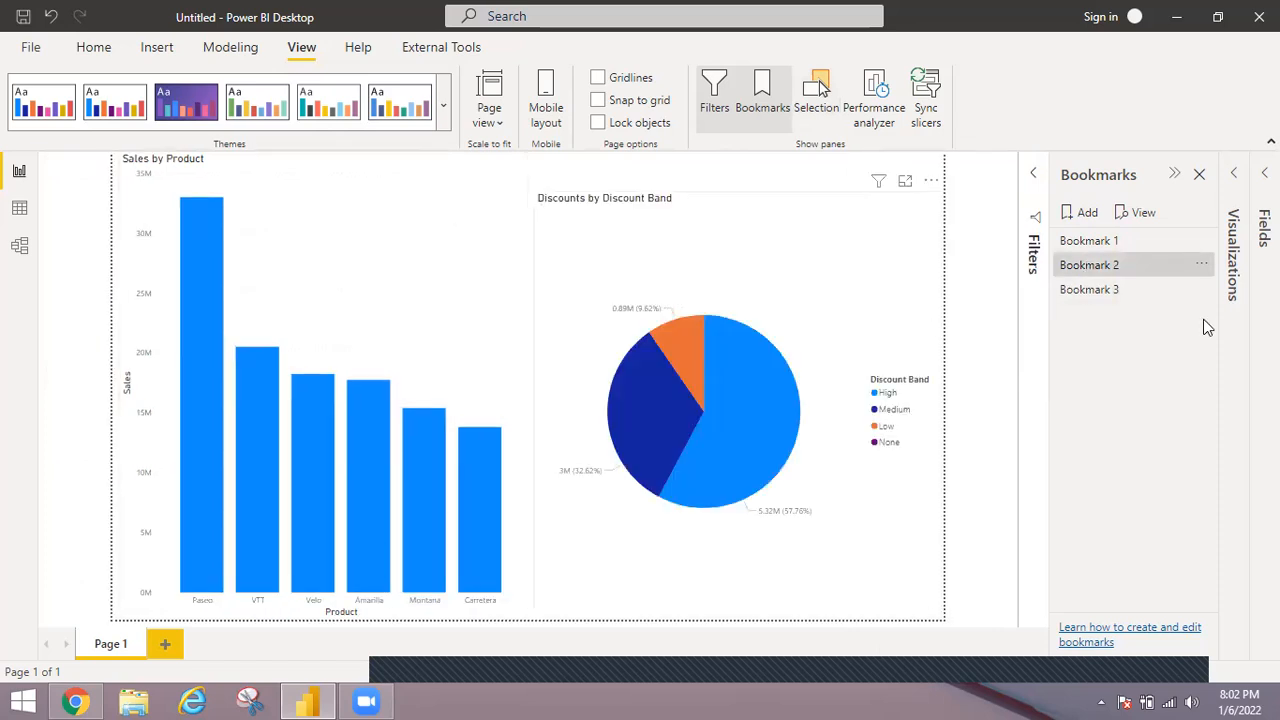
pyautogui.click(1093, 295)
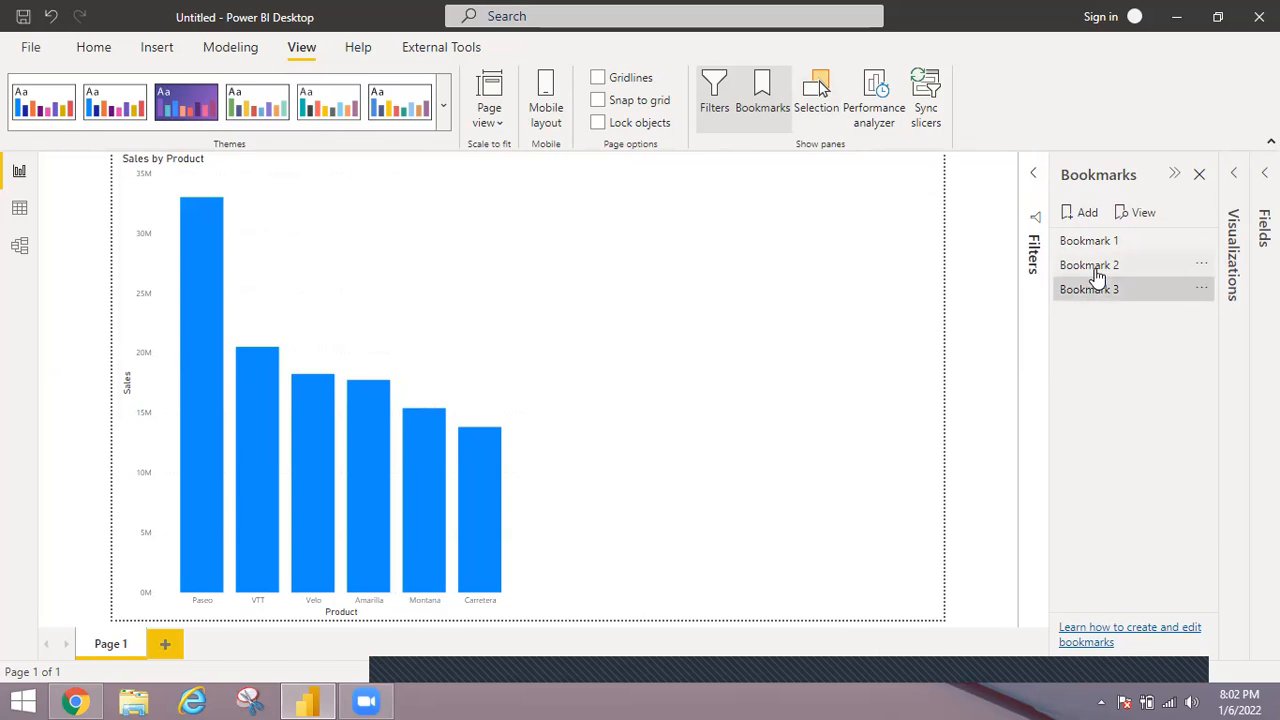
pyautogui.click(1096, 271)
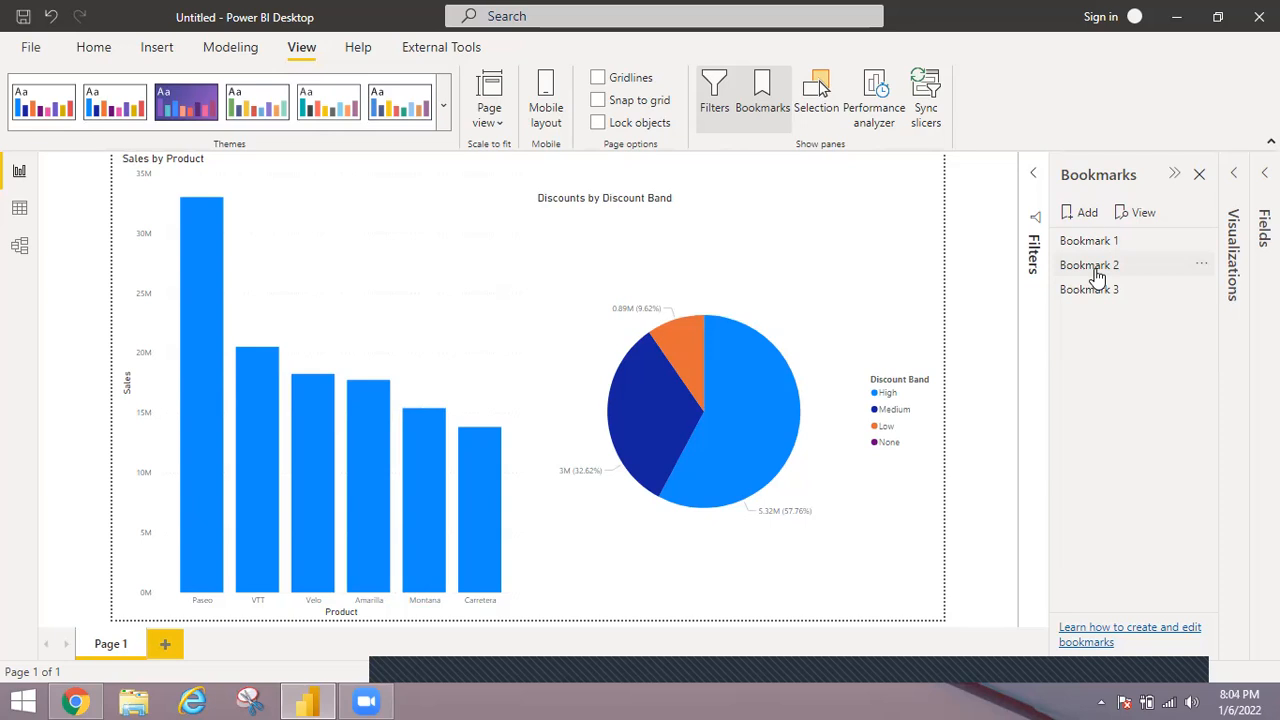
pyautogui.click(1095, 270)
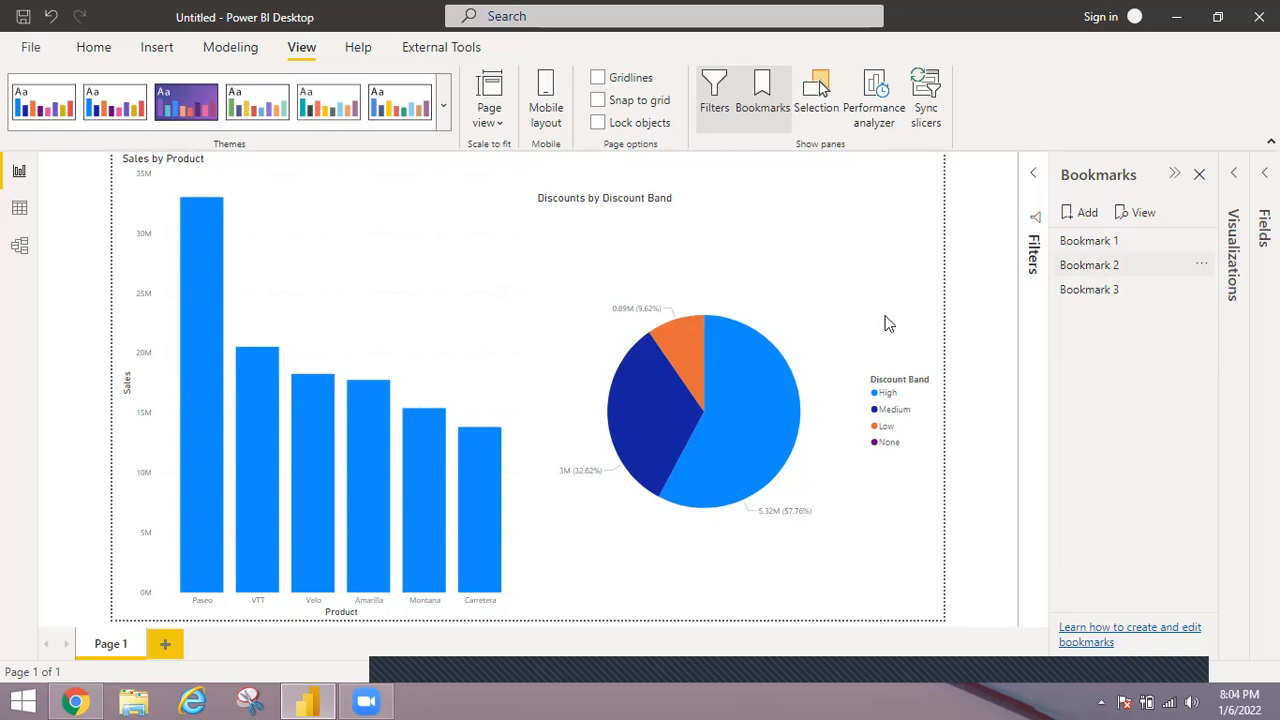
# Shrink the Discounts by Discount Band pie chart to the lower part of the page by moving its upper edge down.
pyautogui.click(746, 202)
pyautogui.click(740, 191)
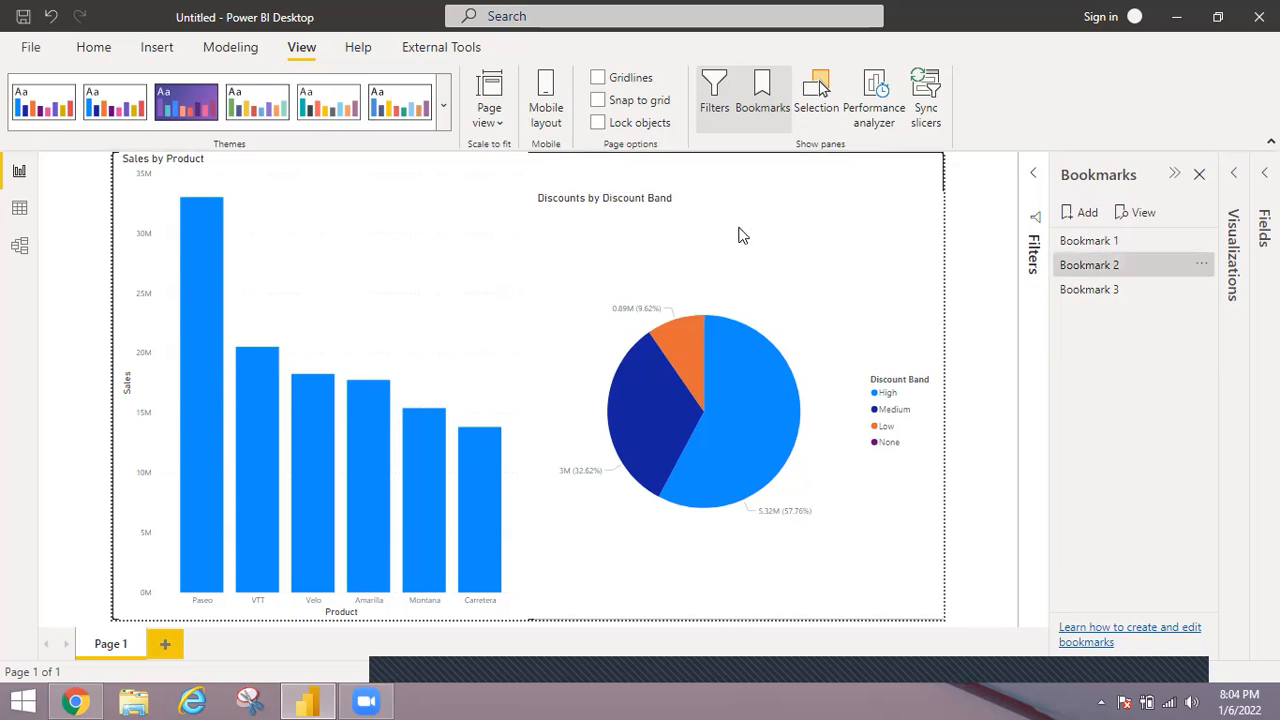
pyautogui.click(742, 195)
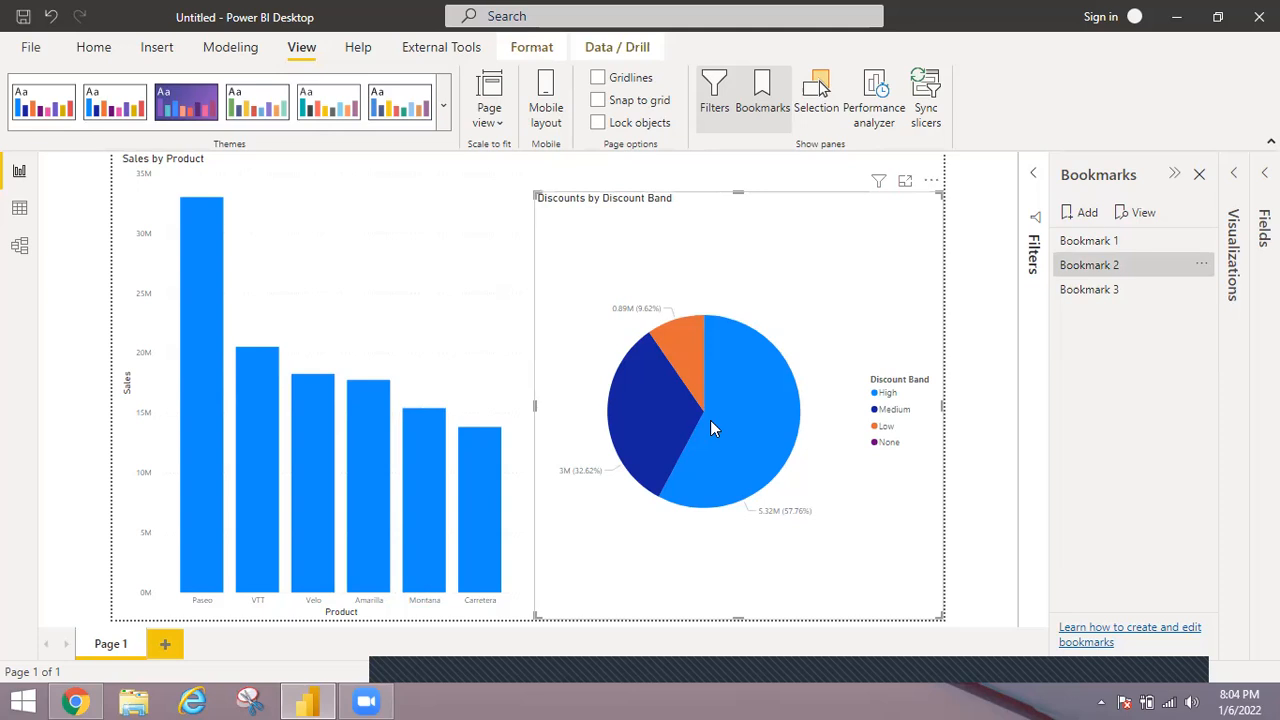
pyautogui.moveTo(703, 436); pyautogui.dragTo(701, 444)
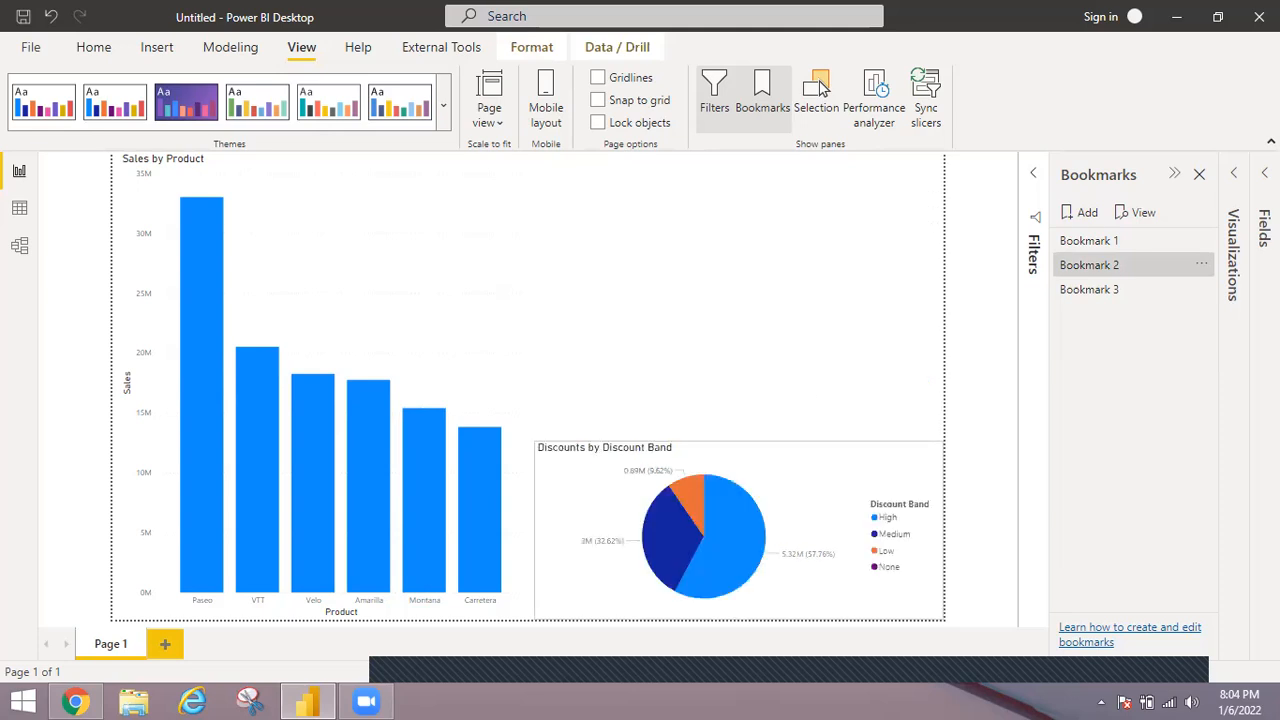
# Add an empty map visual beside the column chart and lower its upper edge so it sits directly above the pie chart.
pyautogui.click(1236, 176)
pyautogui.click(1094, 276)
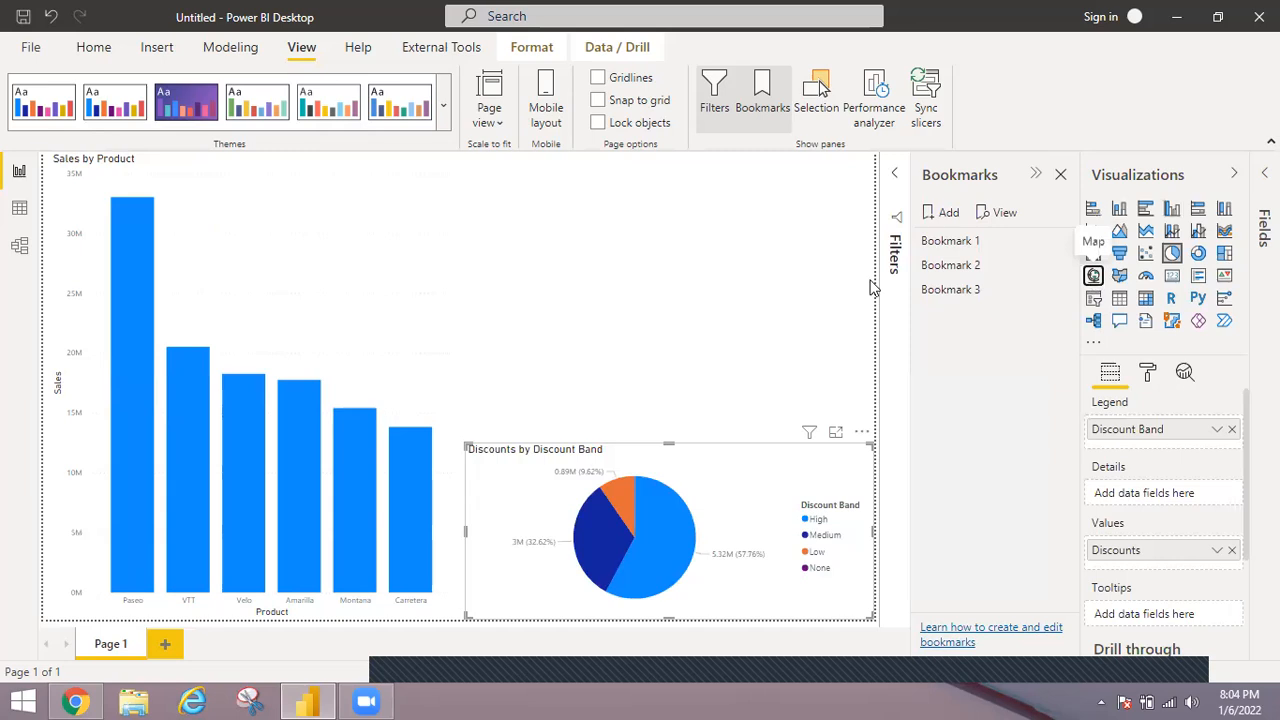
pyautogui.click(1174, 258)
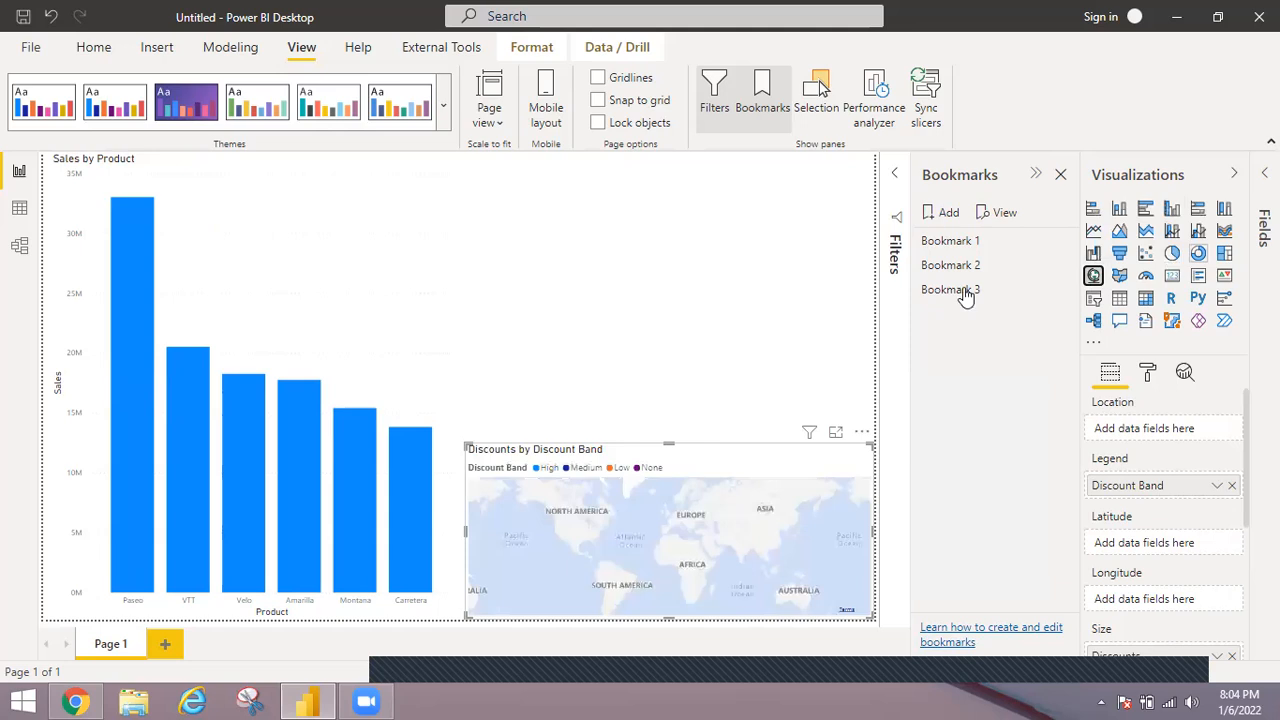
pyautogui.click(618, 333)
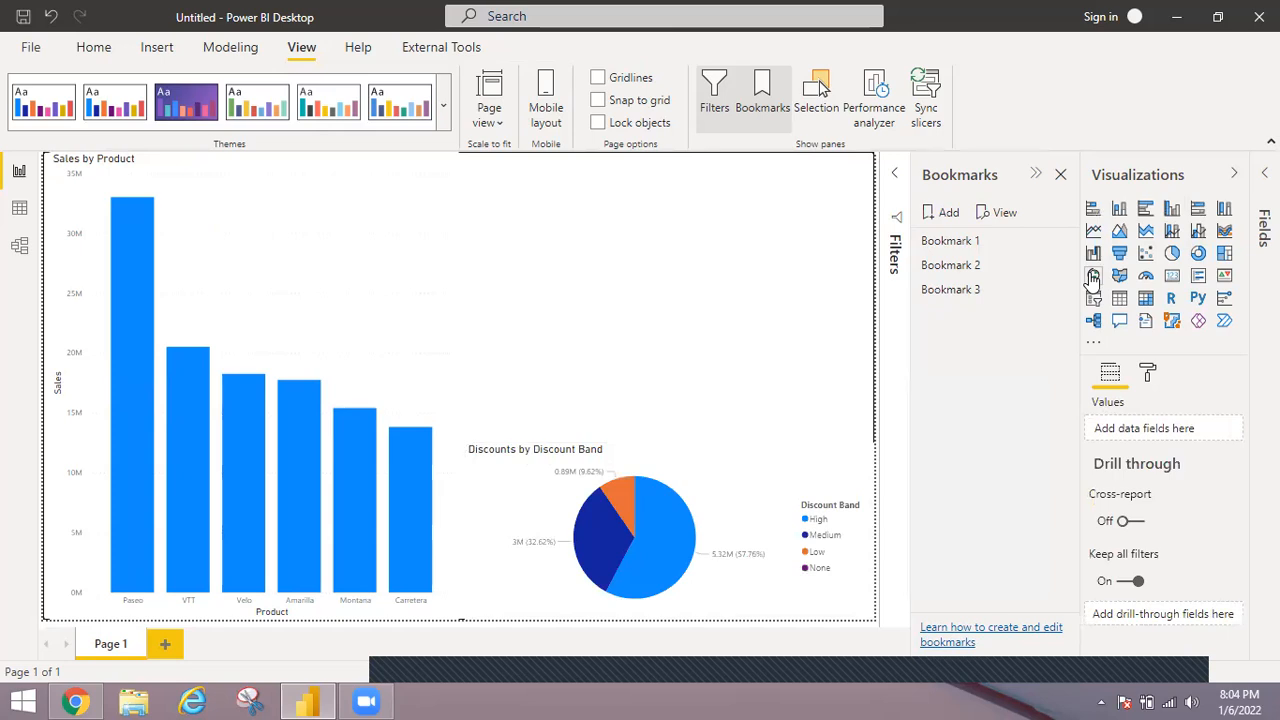
pyautogui.click(1093, 276)
pyautogui.moveTo(671, 150); pyautogui.dragTo(655, 258)
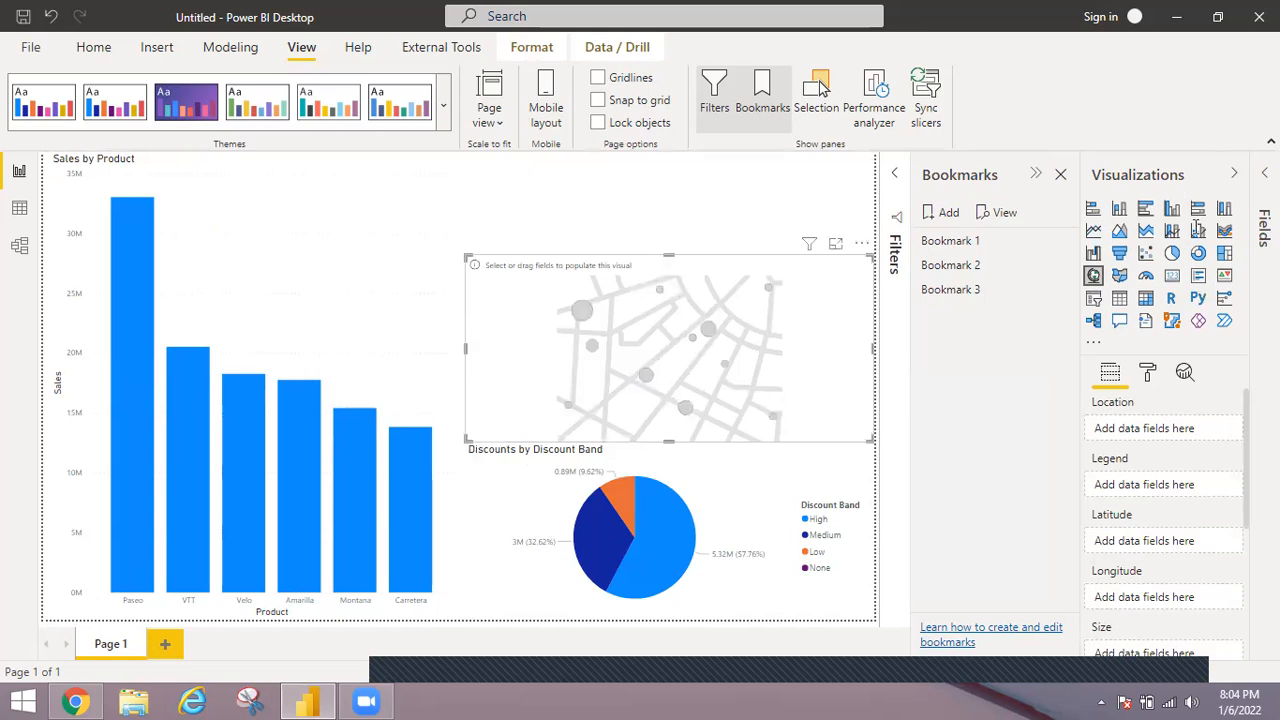
# Populate the map with Country as location and Sales from the financials table, and collapse the Fields and Visualizations panes.
pyautogui.click(1264, 173)
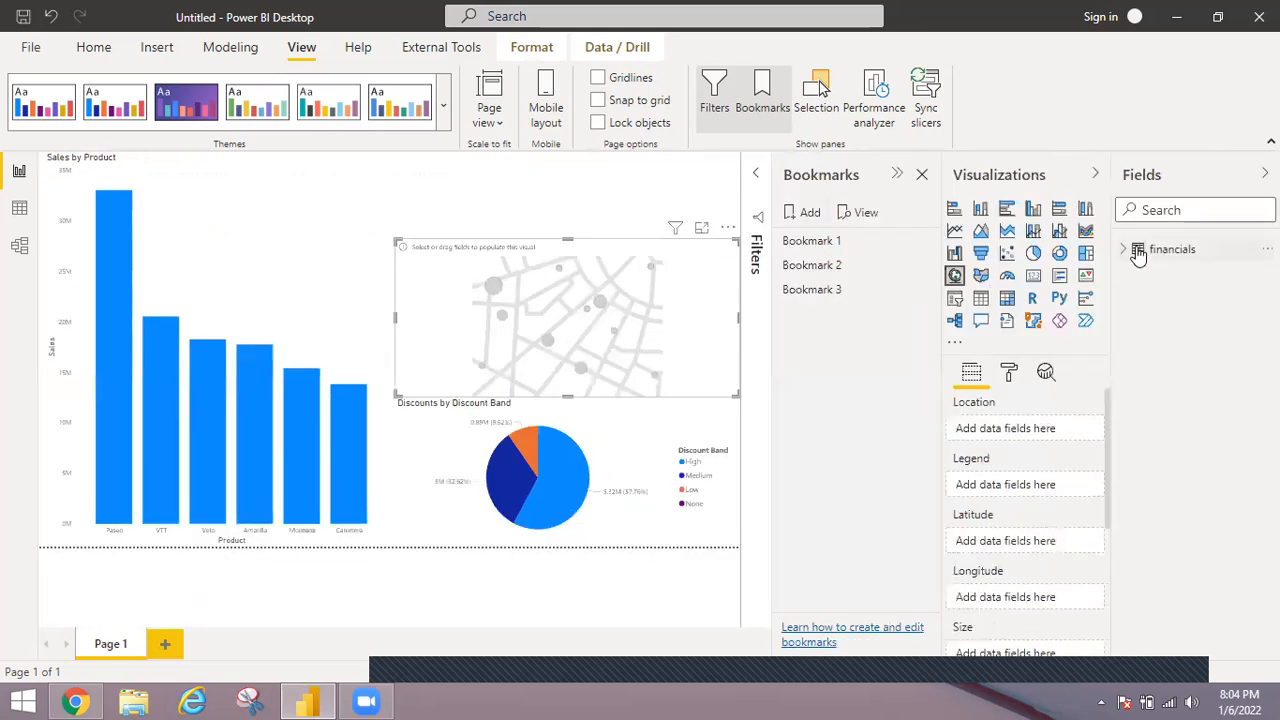
pyautogui.click(1138, 254)
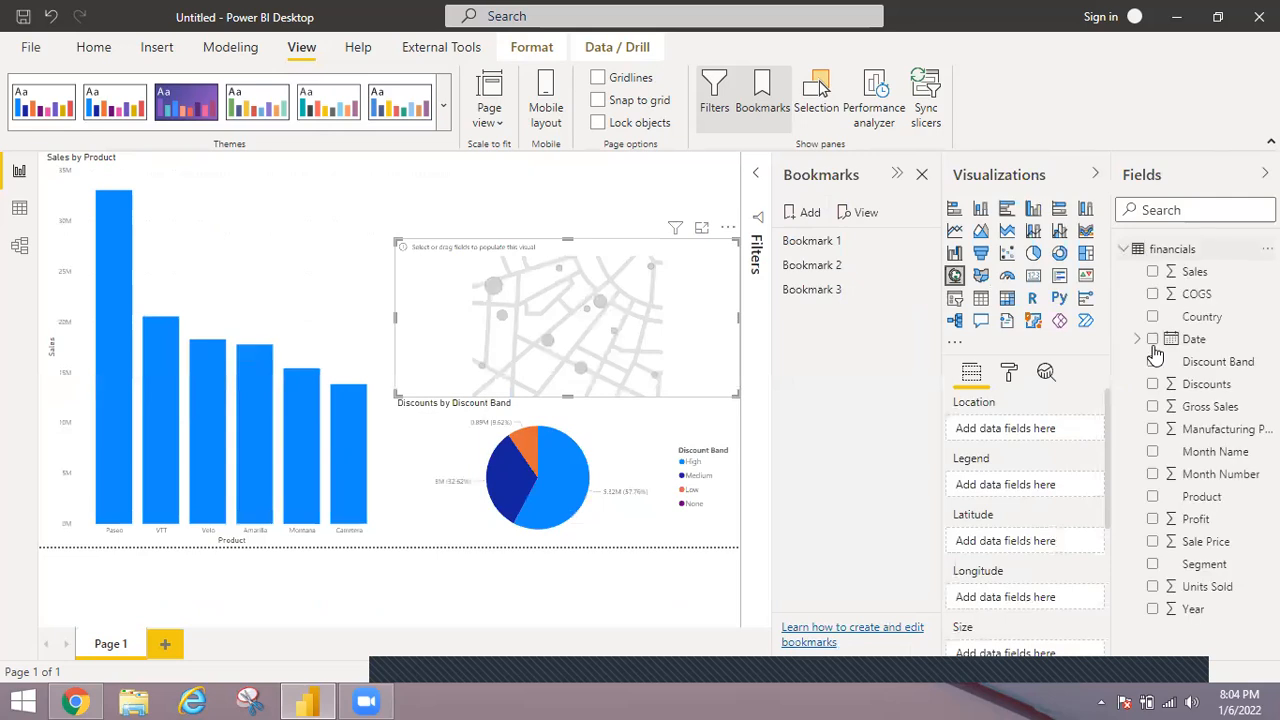
pyautogui.click(1153, 272)
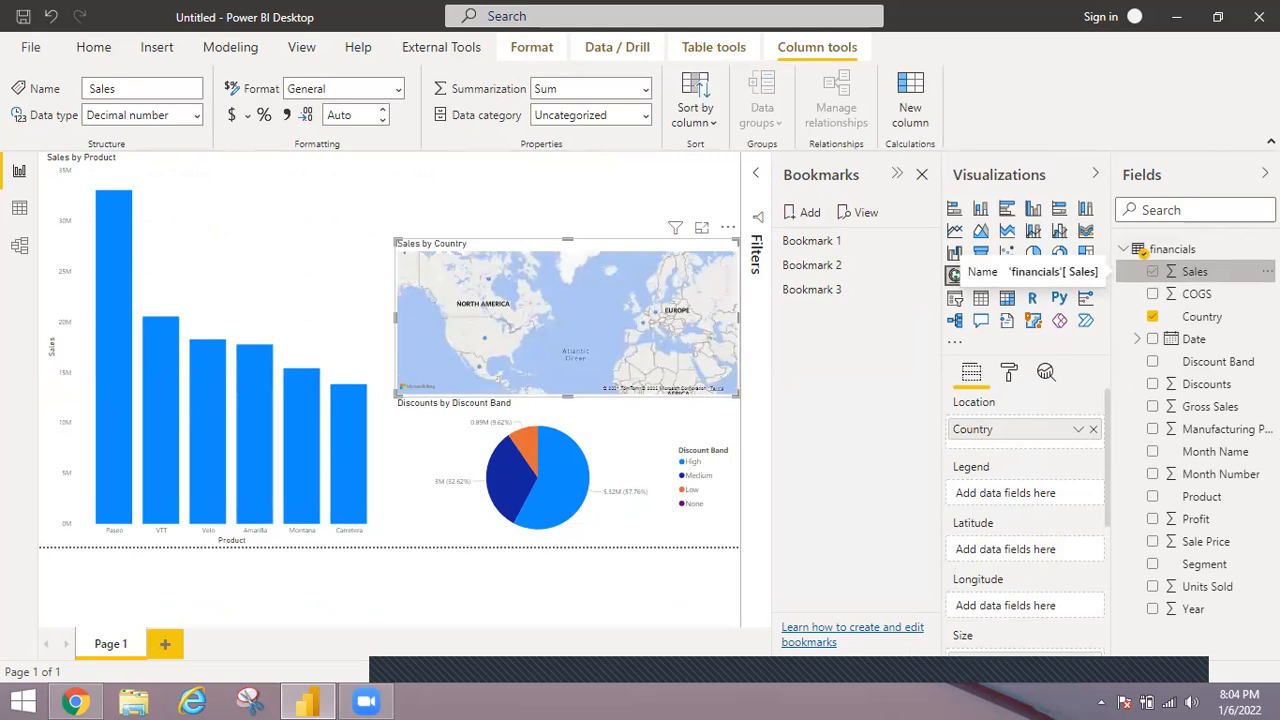
pyautogui.click(1181, 178)
pyautogui.click(1235, 177)
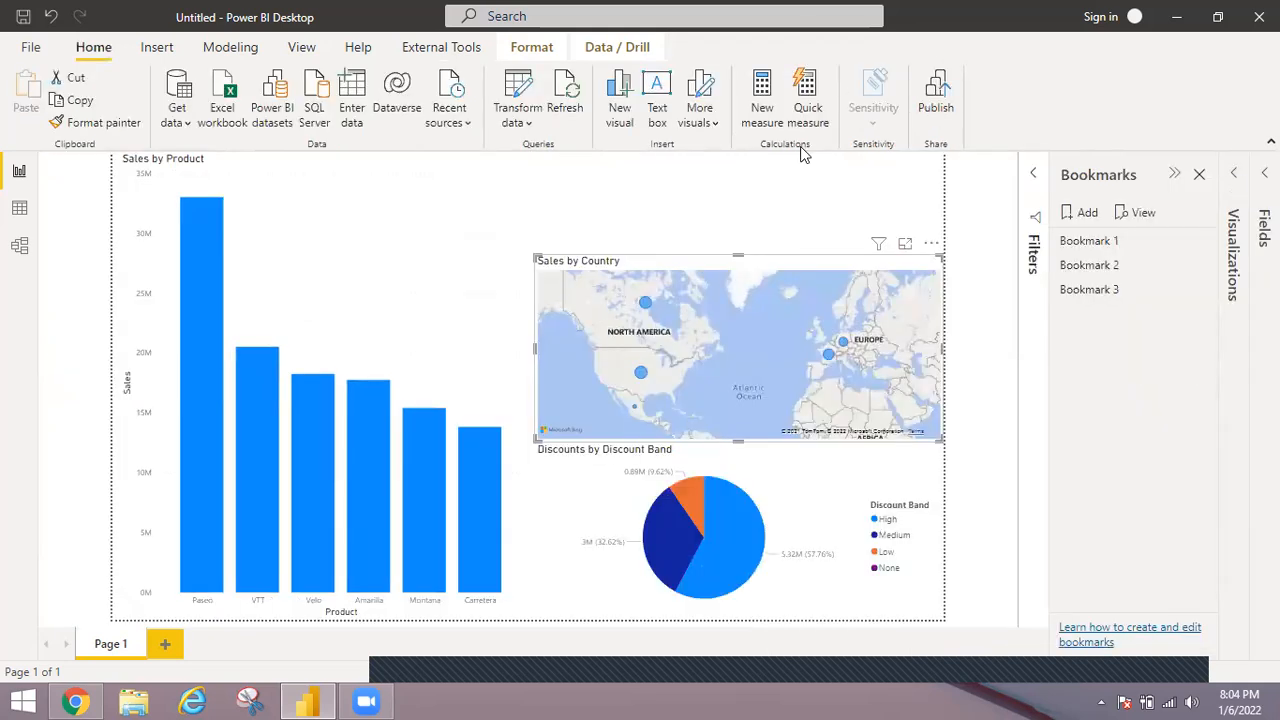
# Check how the new map behaves with the existing bookmarks by applying Bookmark 2, Bookmark 3 and Bookmark 2 again.
pyautogui.click(1090, 266)
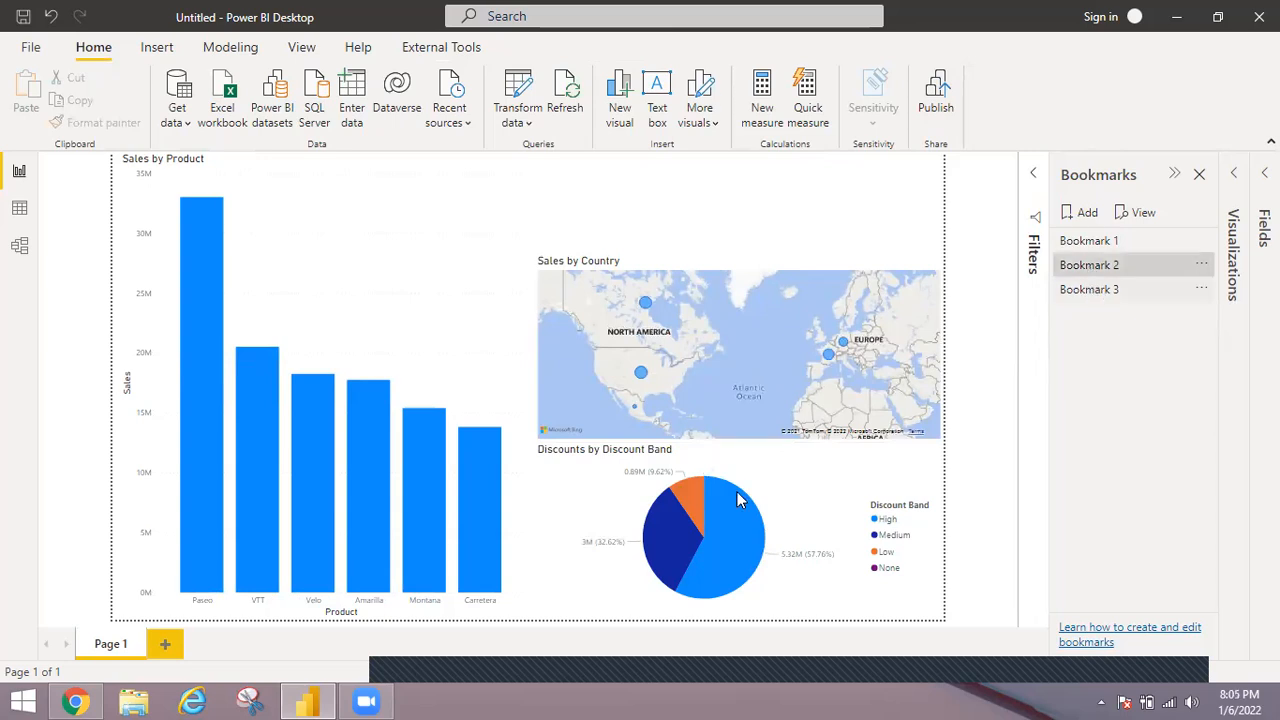
pyautogui.click(1092, 297)
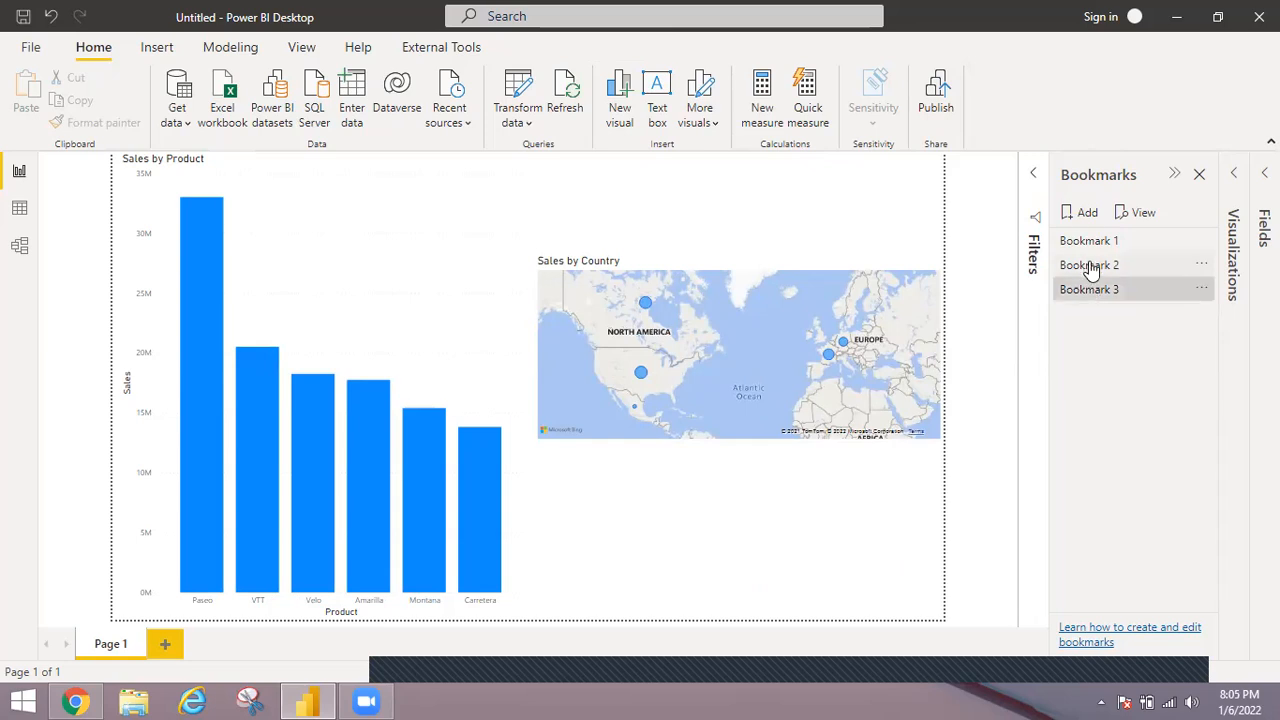
pyautogui.click(1092, 271)
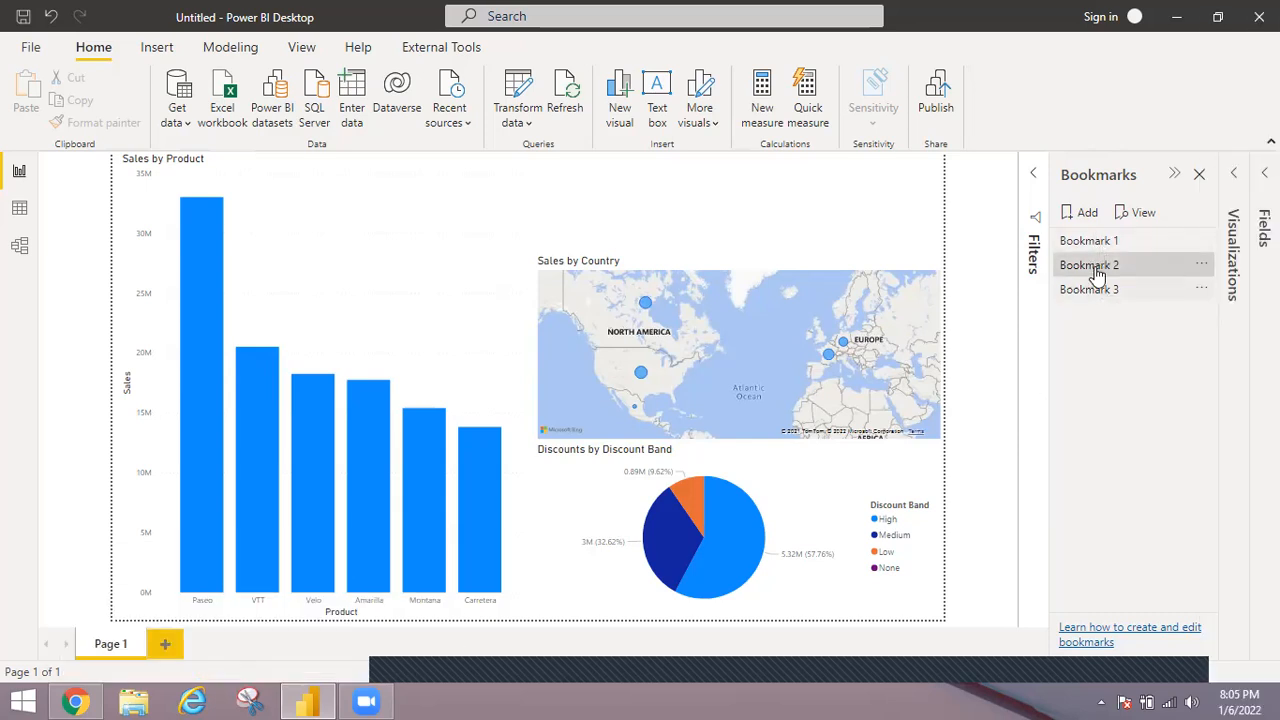
# Add a second report page, close the Bookmarks pane and place a Bookmark button in the upper part of the blank page.
pyautogui.click(169, 649)
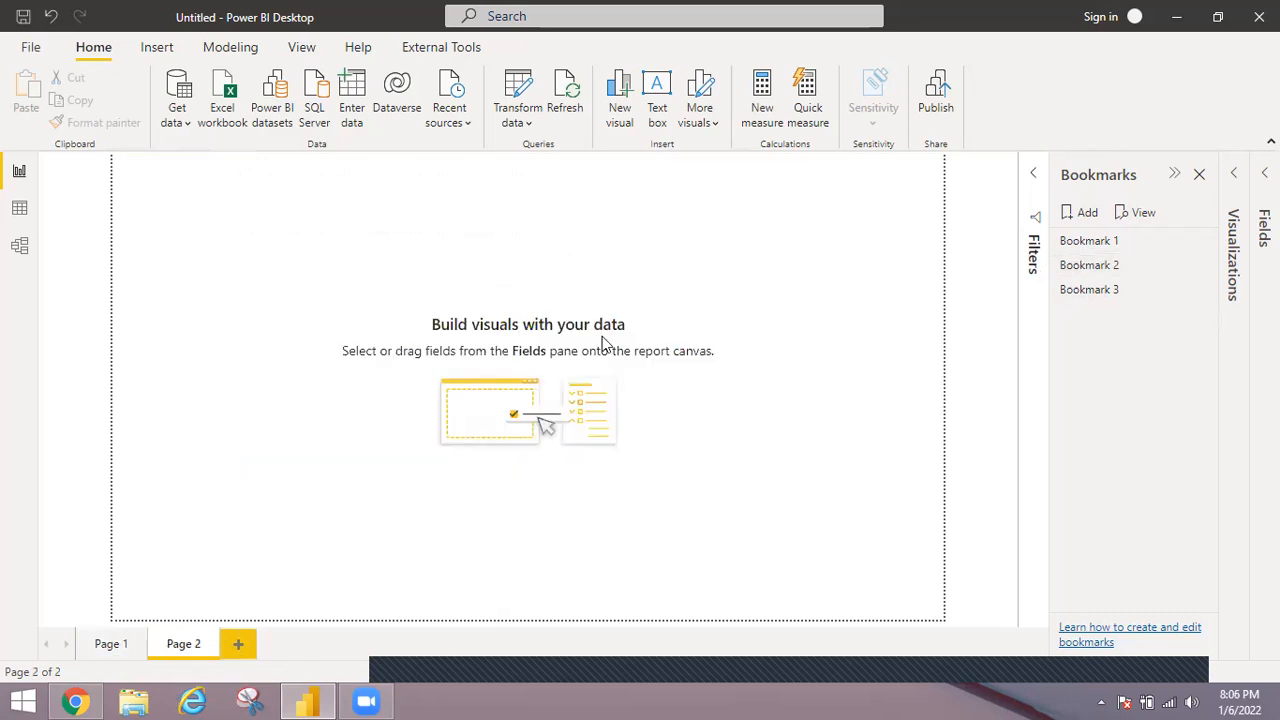
pyautogui.click(1199, 178)
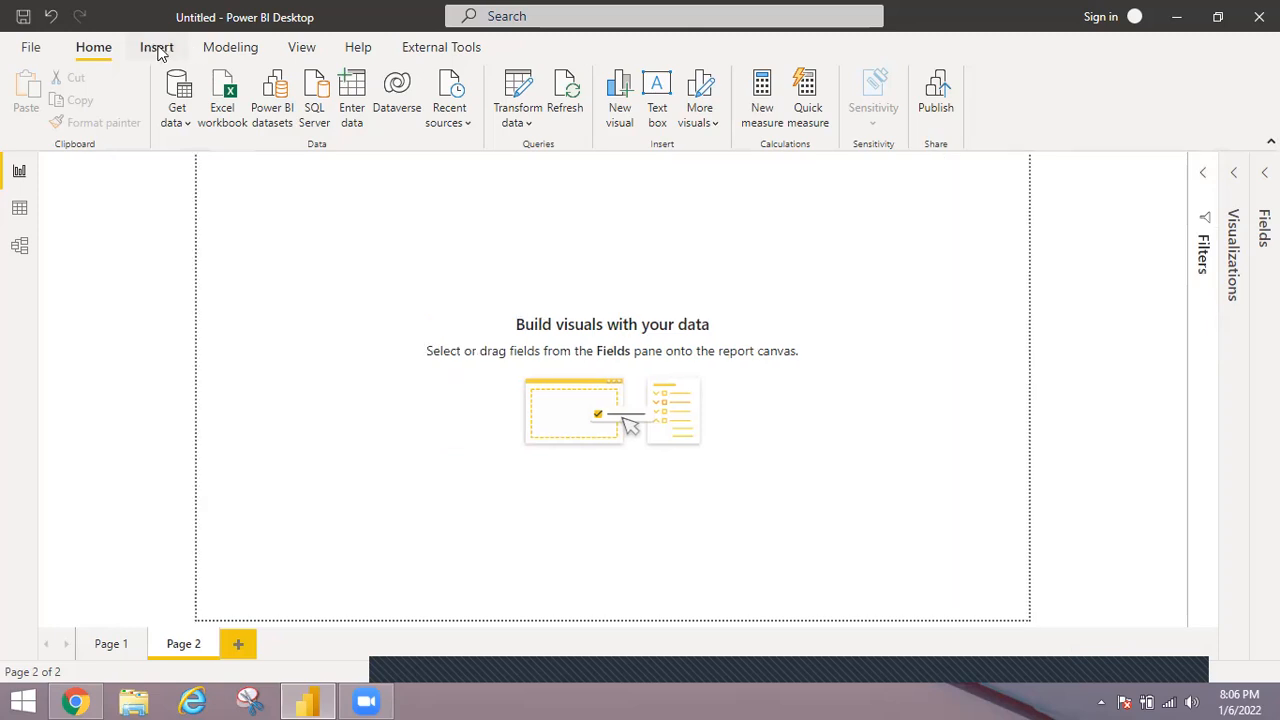
pyautogui.click(157, 50)
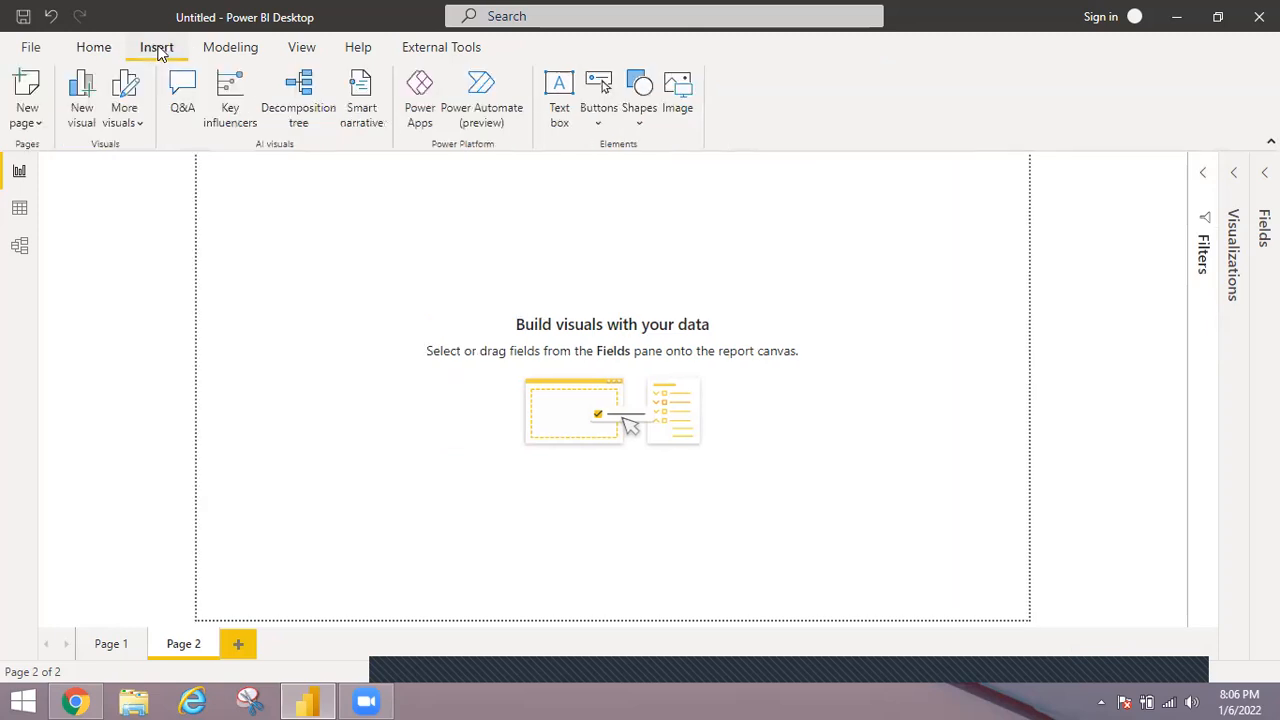
pyautogui.click(601, 124)
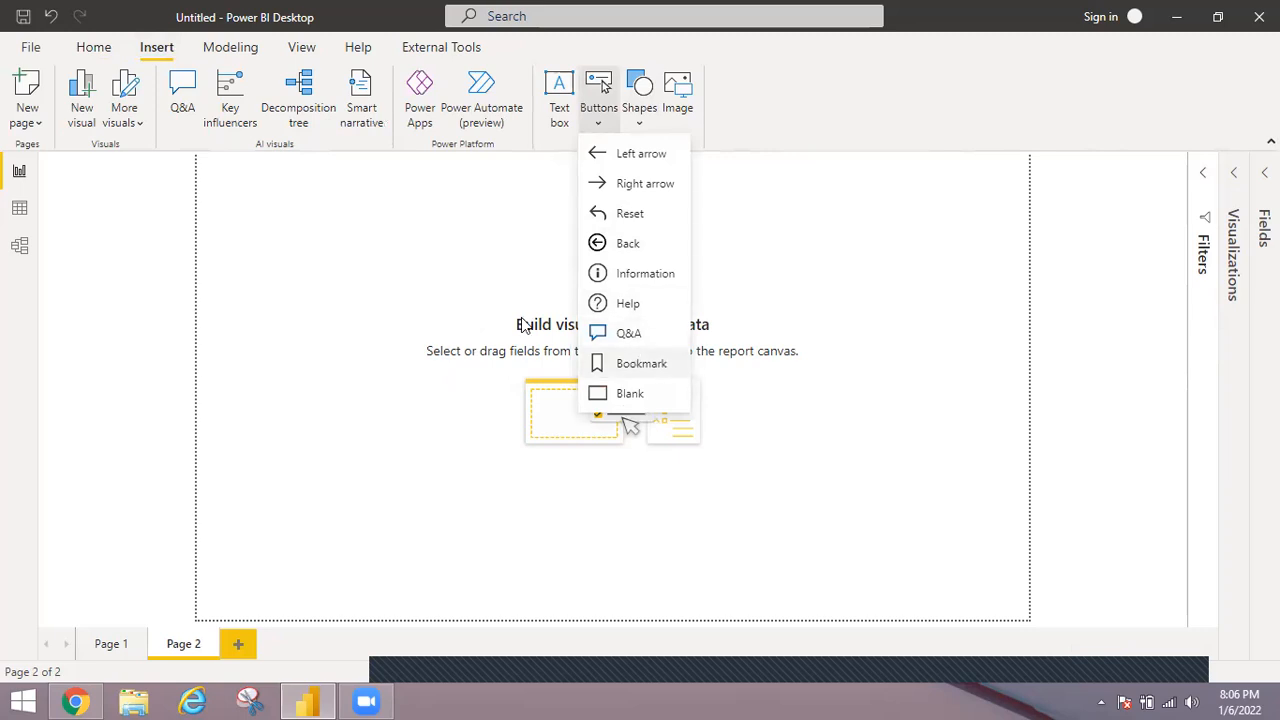
pyautogui.click(638, 366)
pyautogui.moveTo(256, 175); pyautogui.dragTo(555, 341)
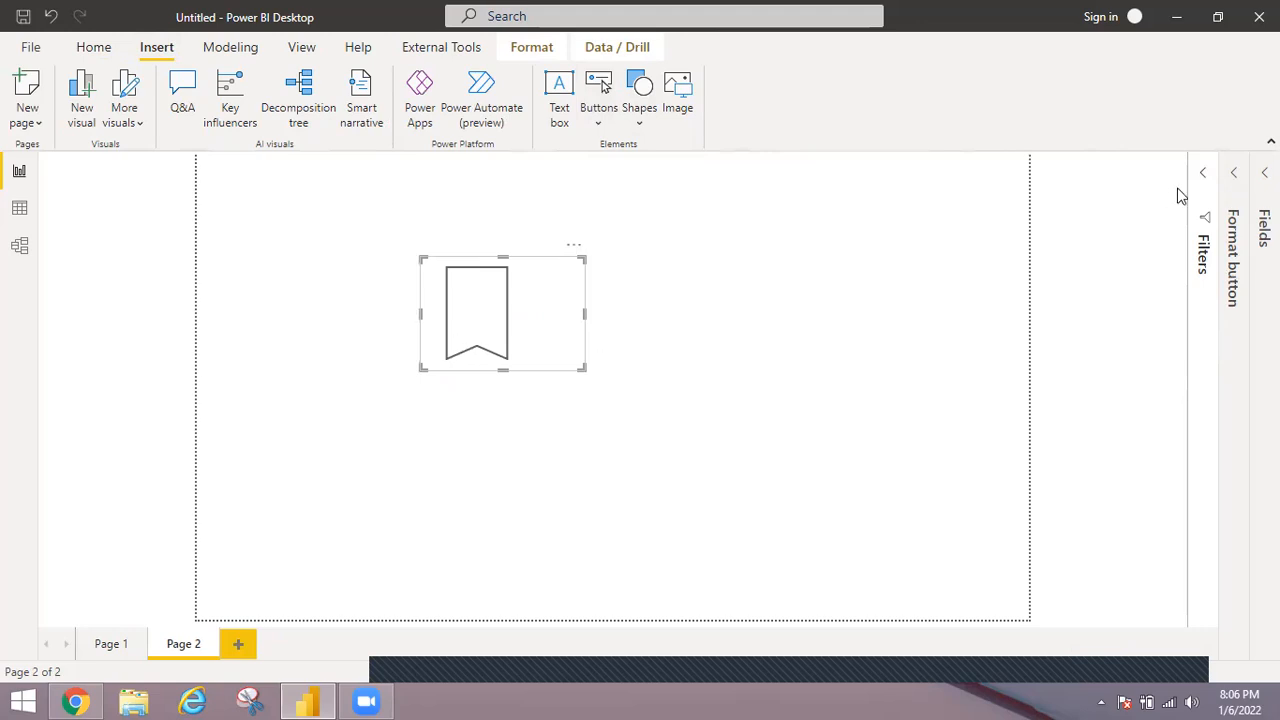
# Turn on the bookmark button's text and set it to "Click Here to go to Page 1".
pyautogui.click(1236, 177)
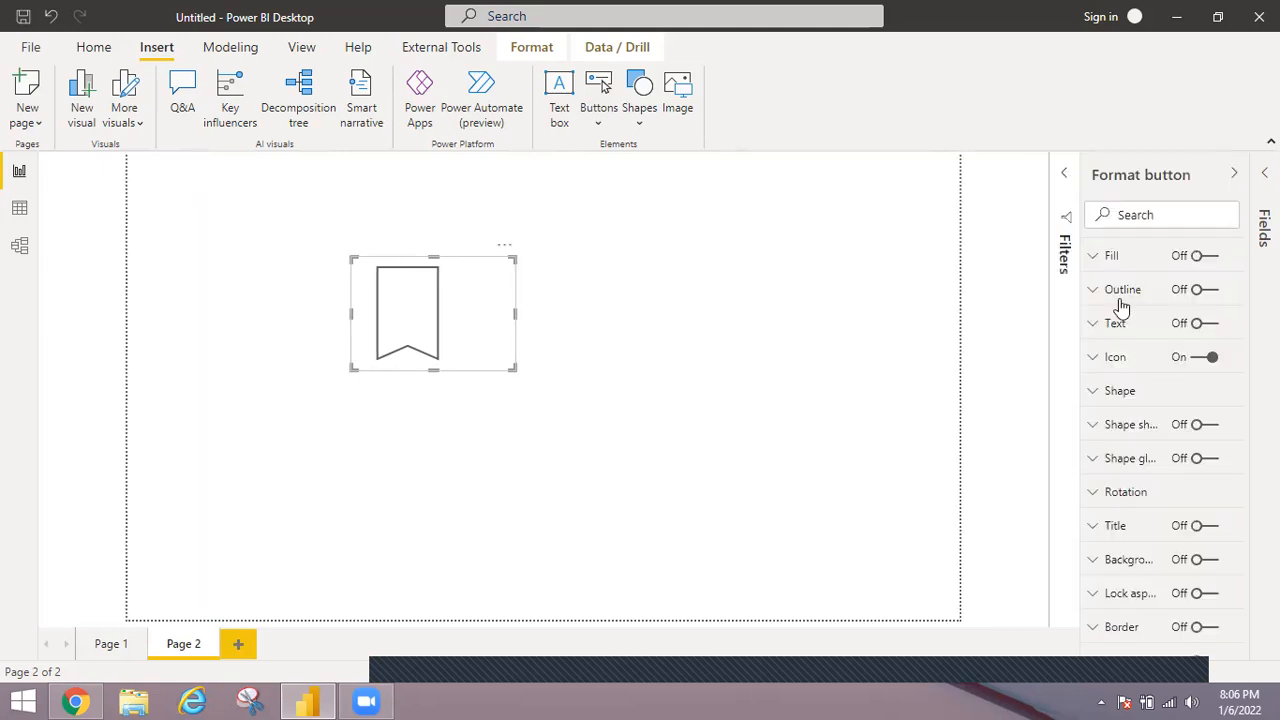
pyautogui.click(1205, 356)
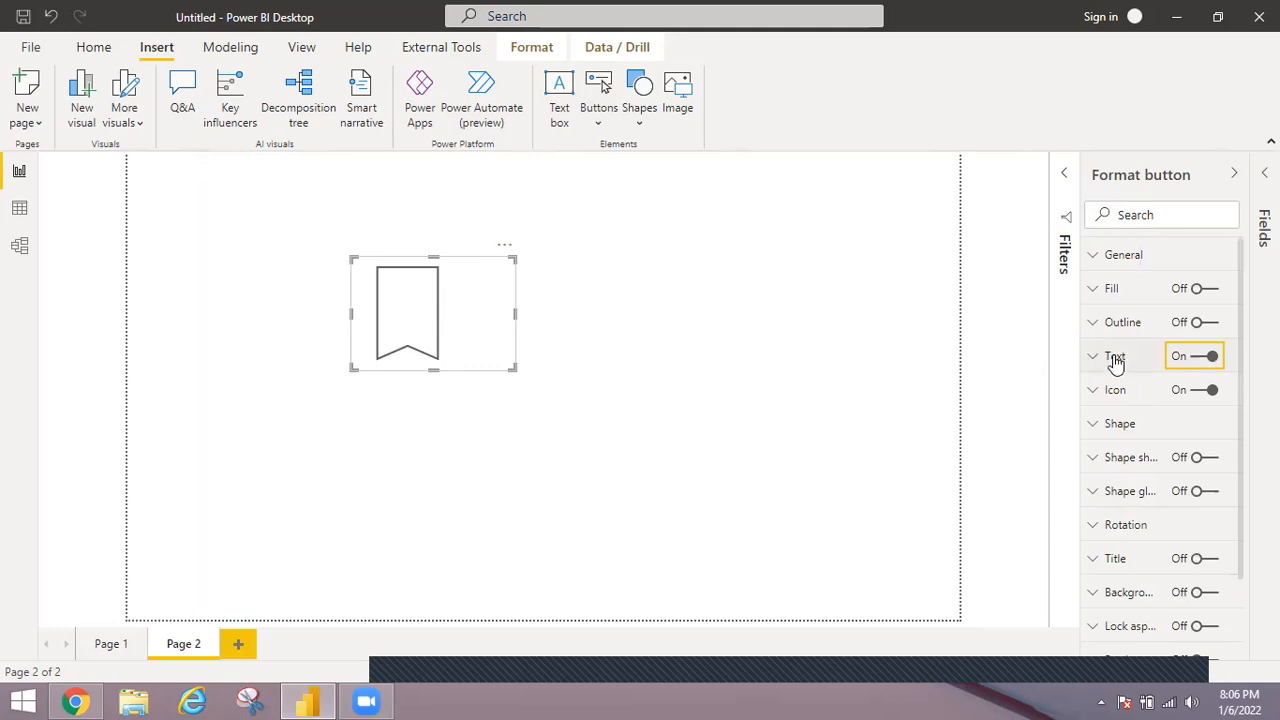
pyautogui.click(1115, 358)
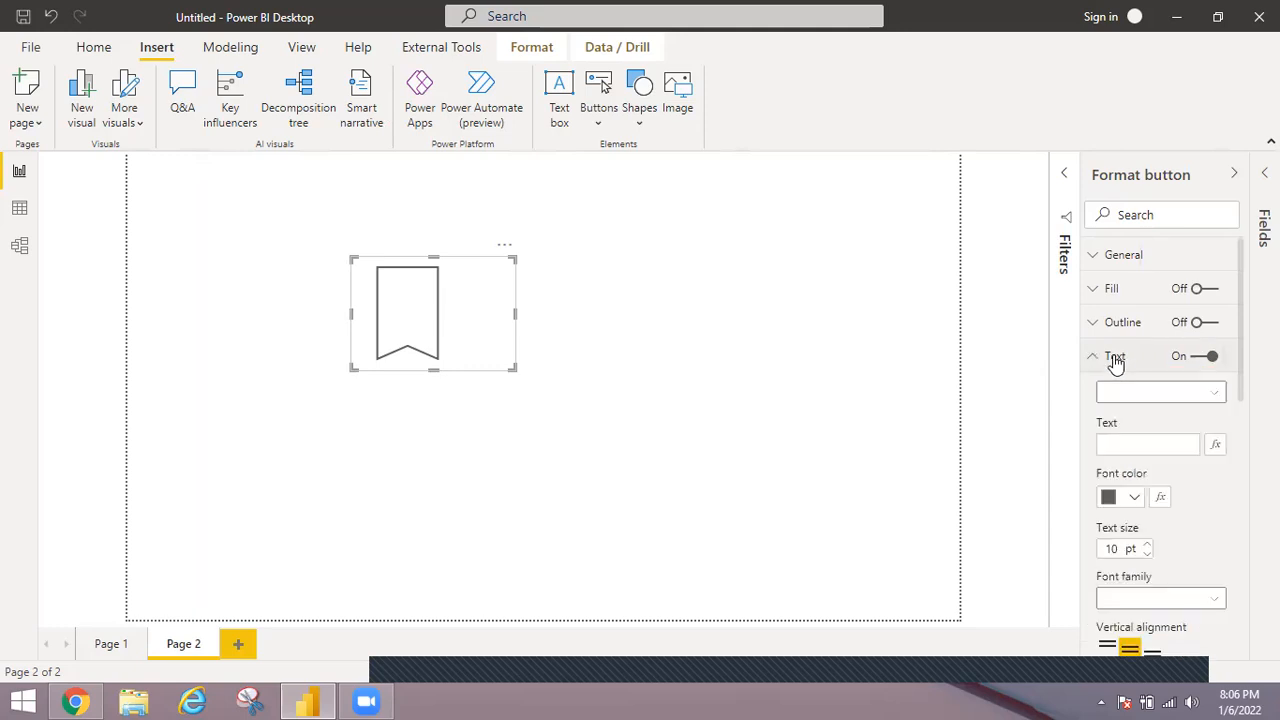
pyautogui.click(1134, 443)
pyautogui.write('C')
pyautogui.write('lick ')
pyautogui.write('here')
pyautogui.write(' to ')
pyautogui.write('go to')
pyautogui.write(' Pa')
pyautogui.write('ge')
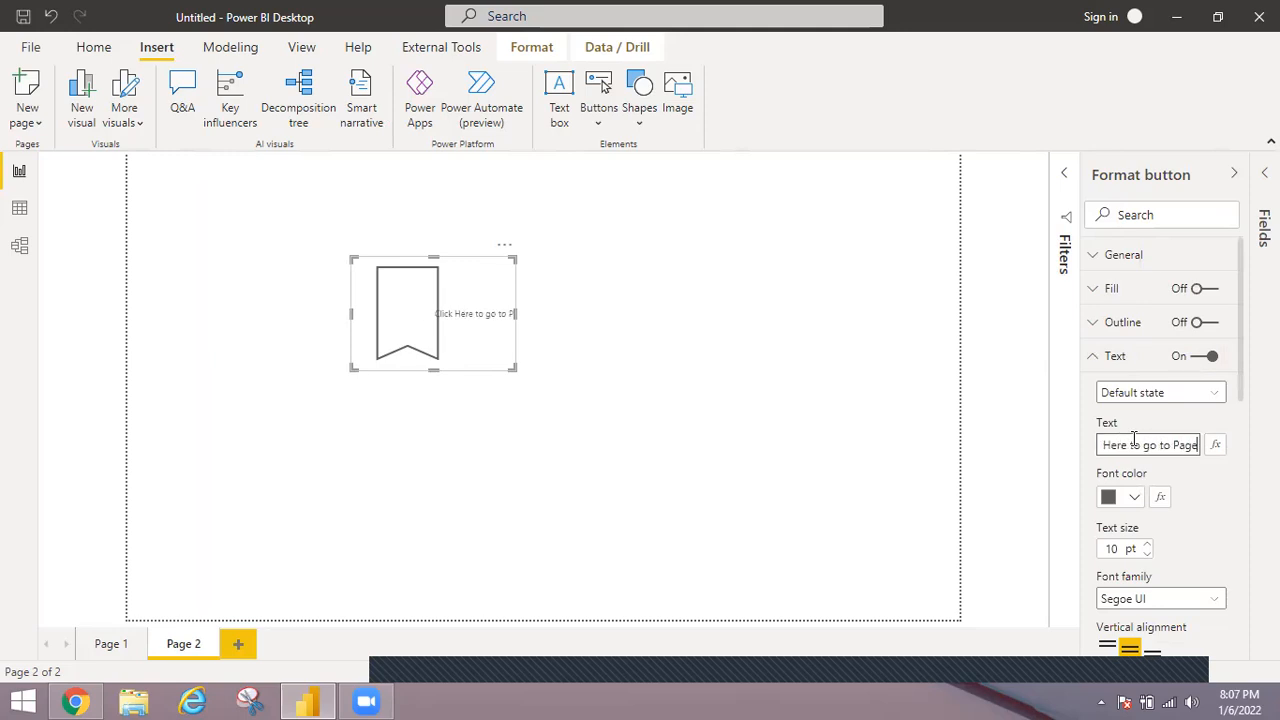
pyautogui.write(' 1')
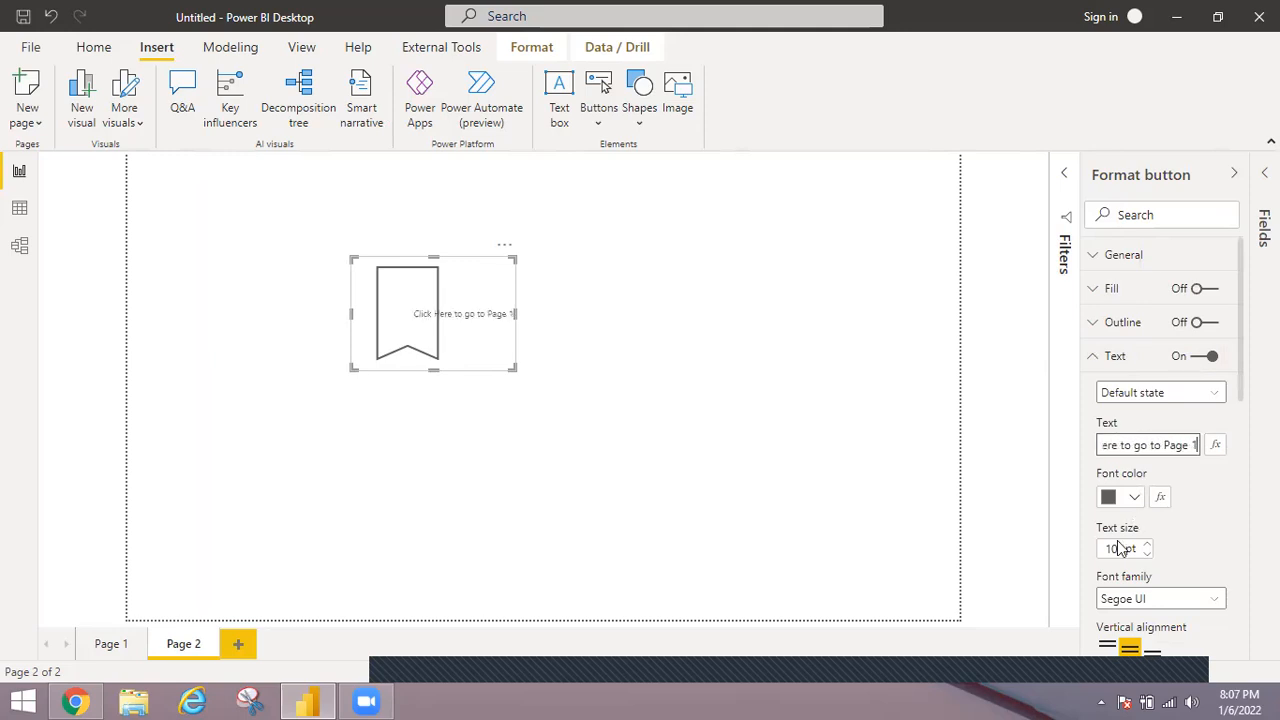
# Set the button's text size to 20 pt, move the button slightly and widen it so the text fits beside the icon on one line.
pyautogui.click(1112, 545)
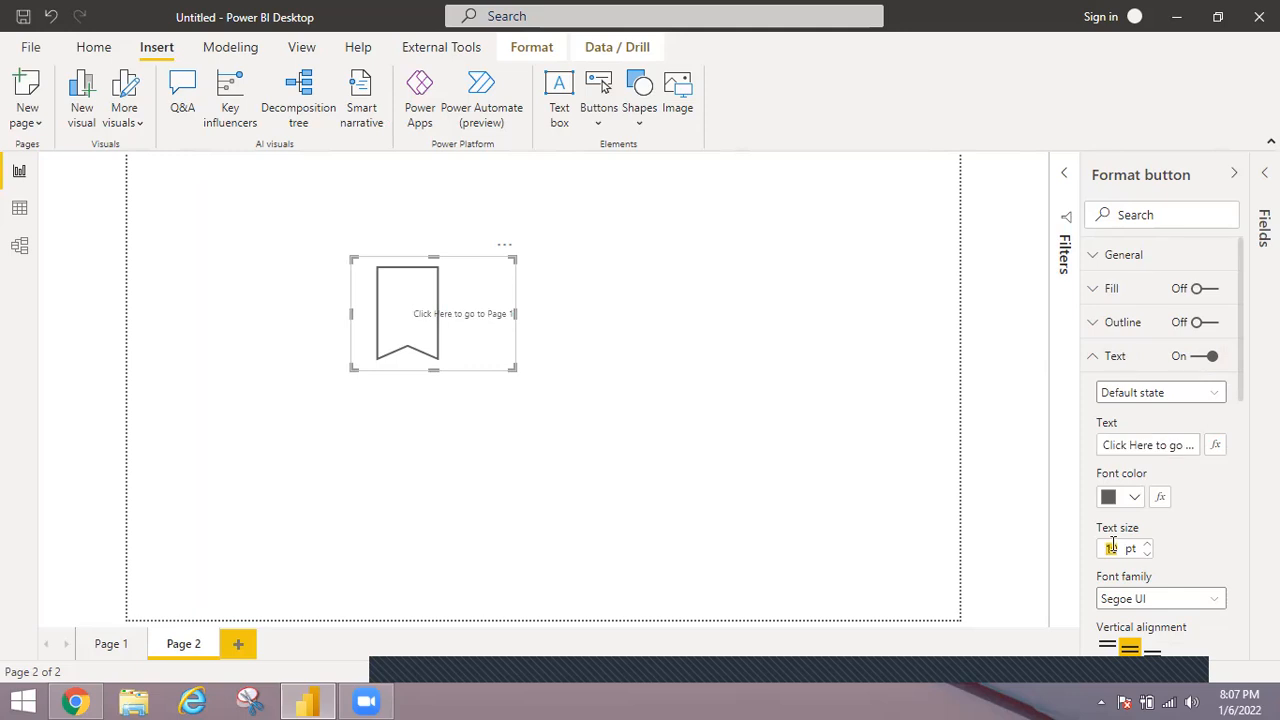
pyautogui.write('20')
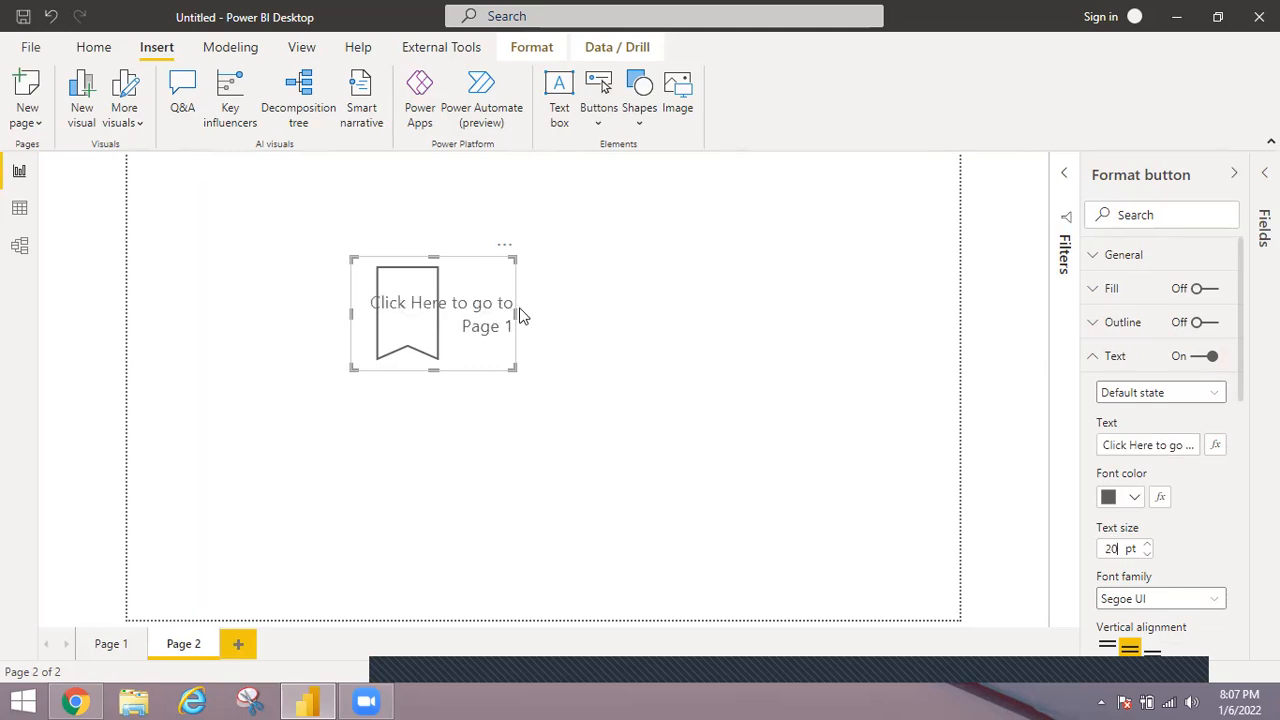
pyautogui.keyDown('ctrl'); pyautogui.click(490, 303); pyautogui.keyUp('ctrl')
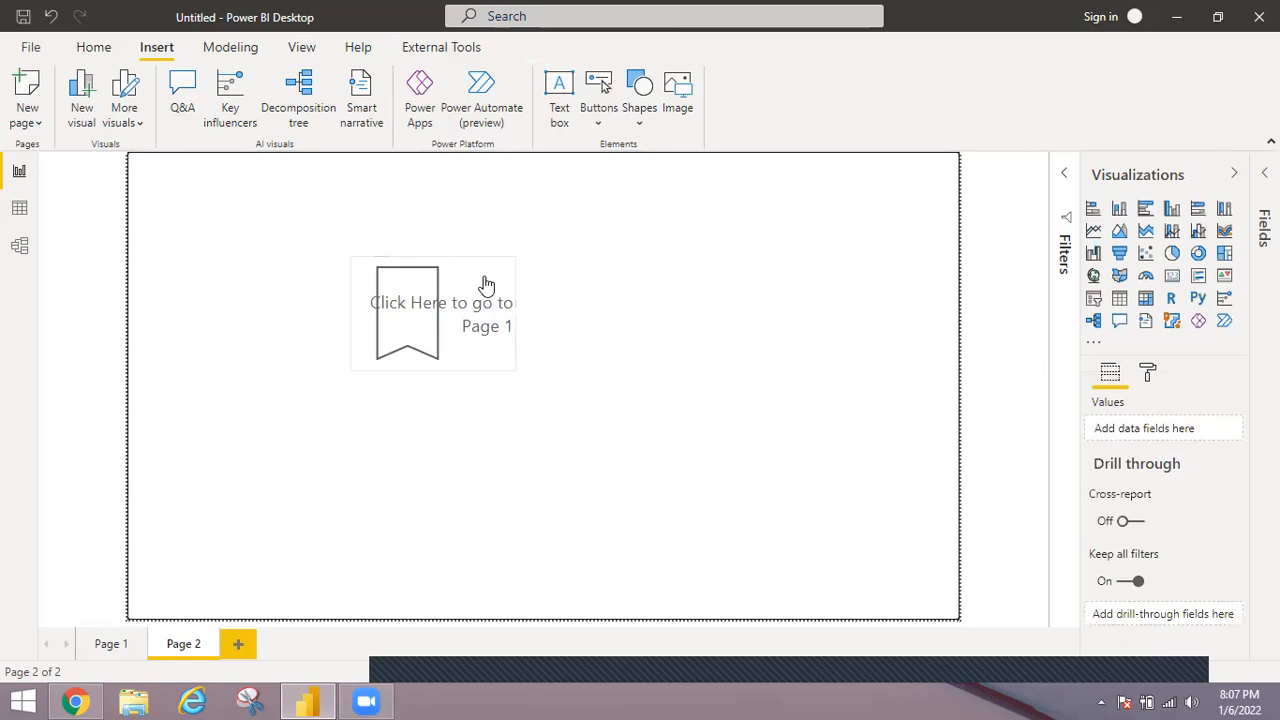
pyautogui.moveTo(508, 303); pyautogui.dragTo(551, 320)
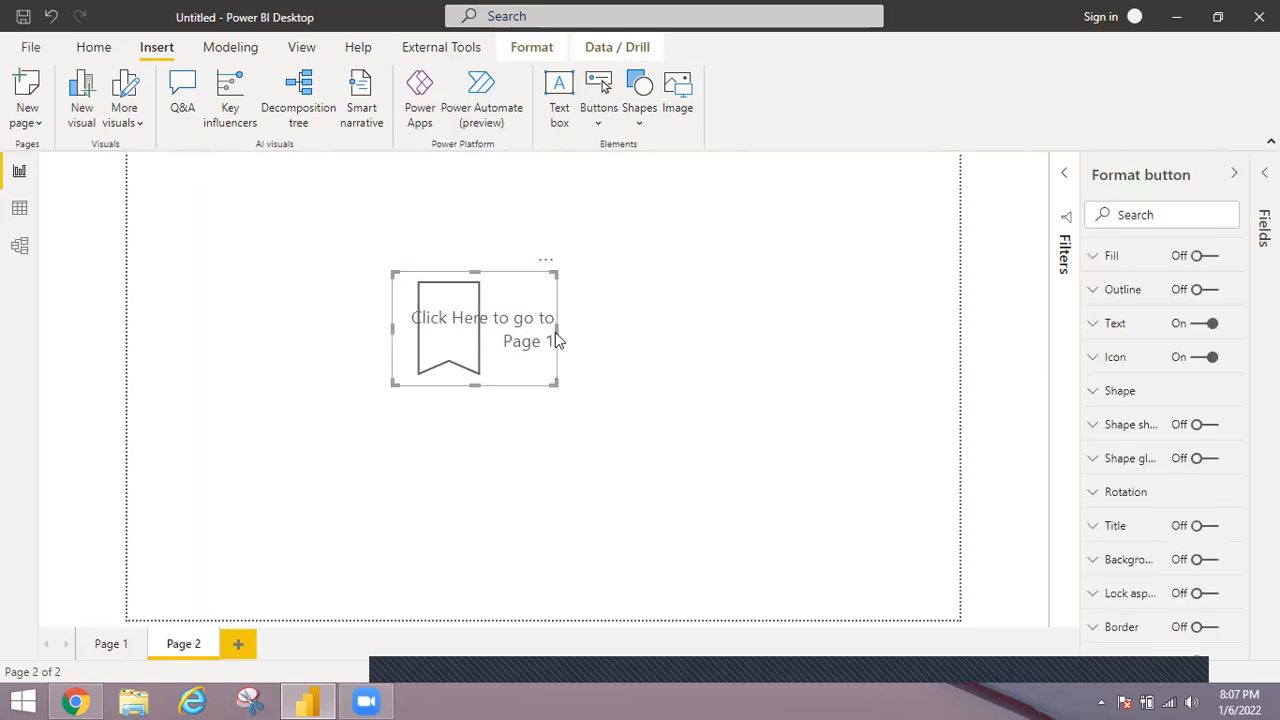
pyautogui.moveTo(655, 330); pyautogui.dragTo(720, 331)
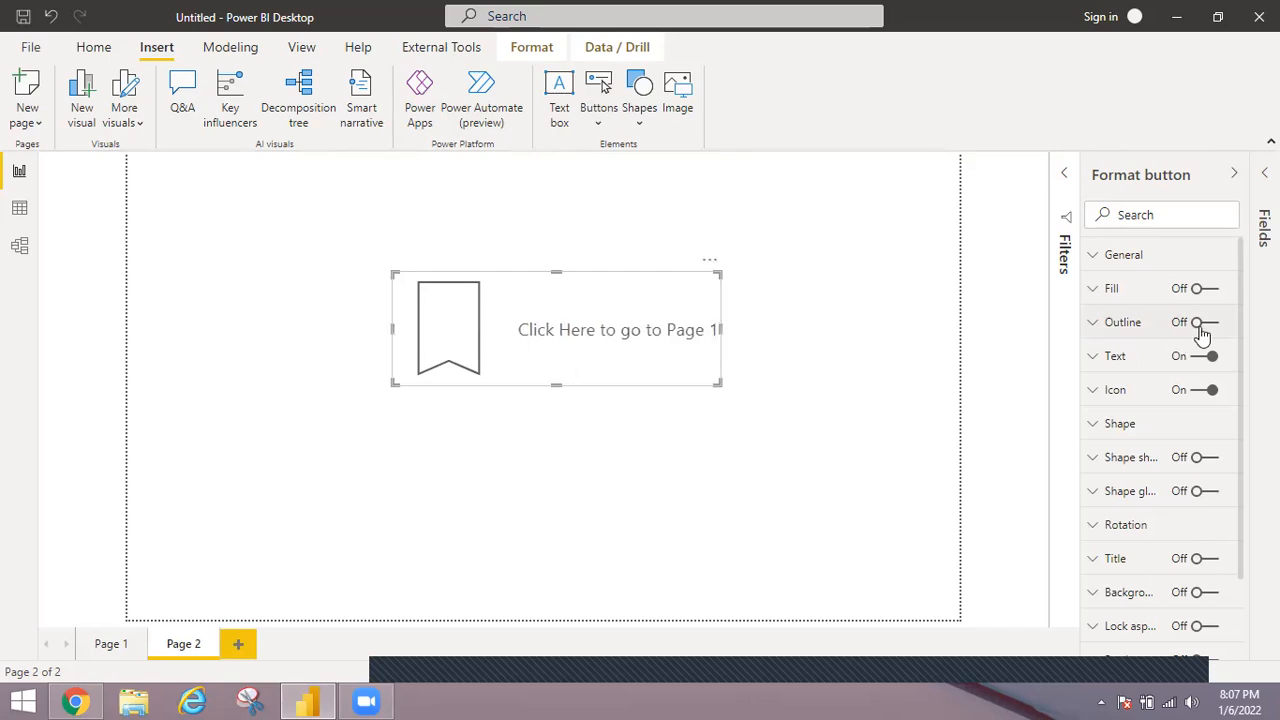
pyautogui.scroll(-3, 1243, 314)
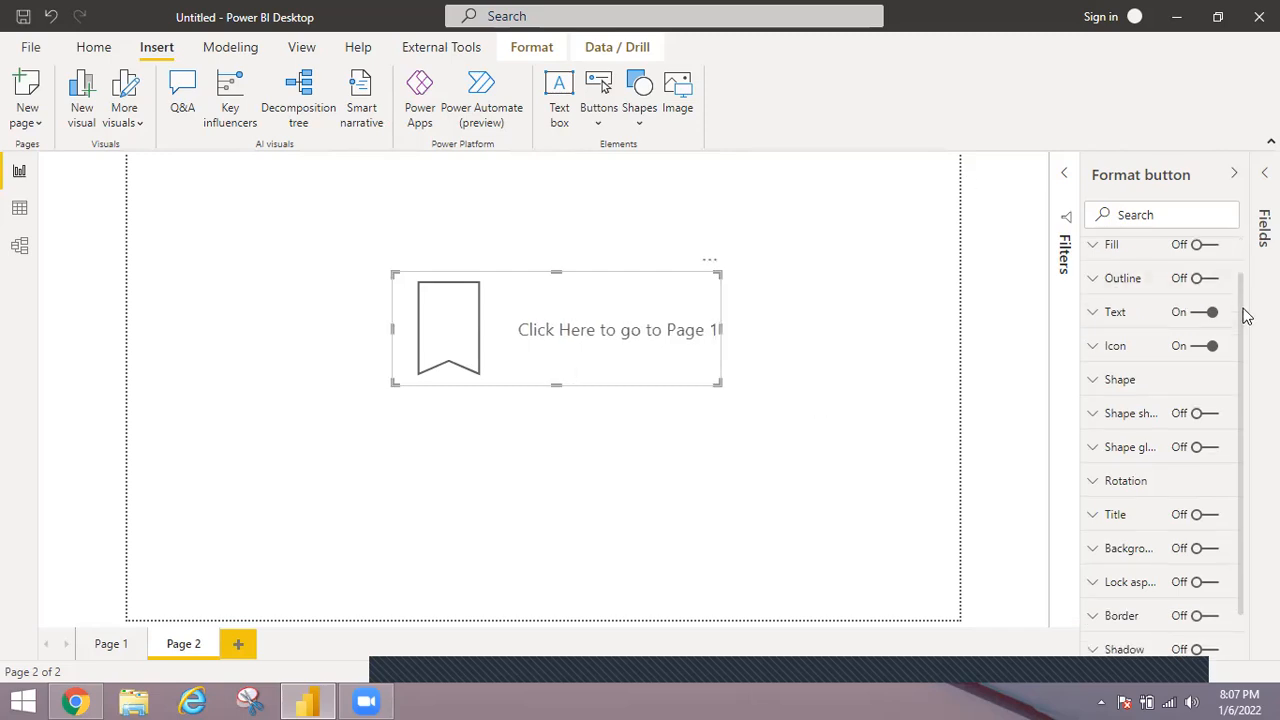
# Set the button's action type to Bookmark and choose Bookmark 2 as its target.
pyautogui.scroll(-1, 1217, 530)
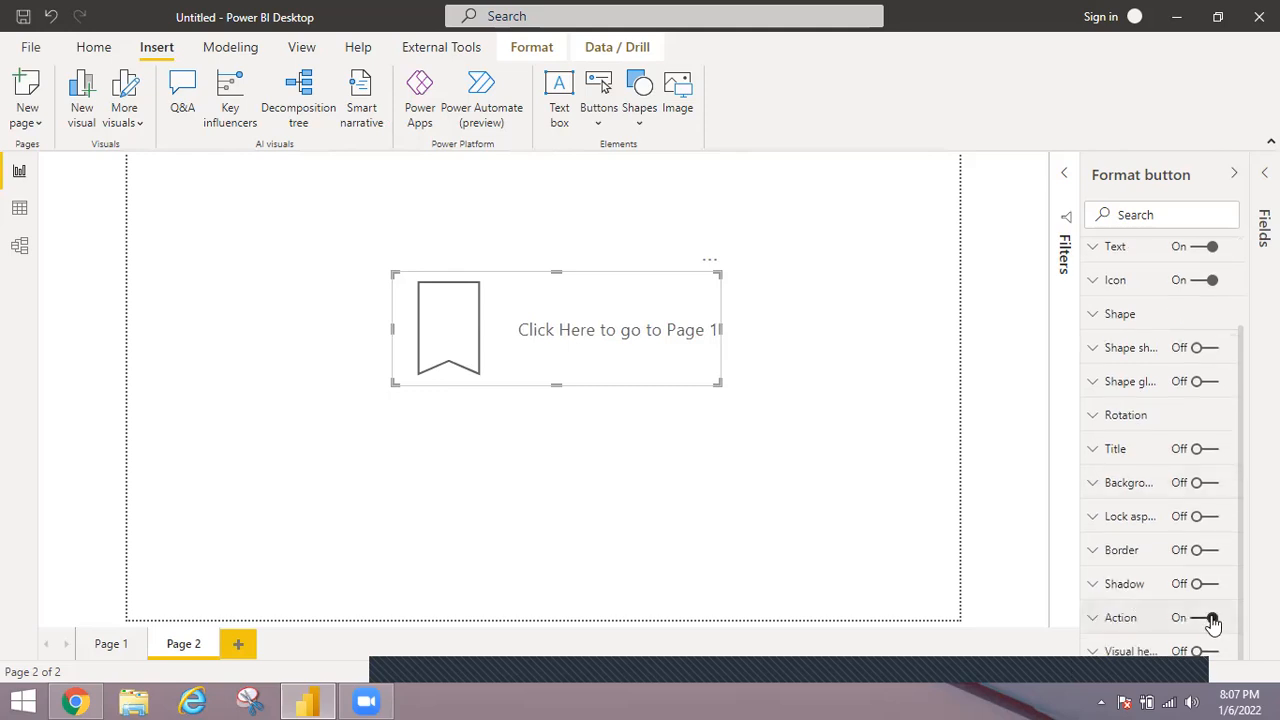
pyautogui.click(1114, 620)
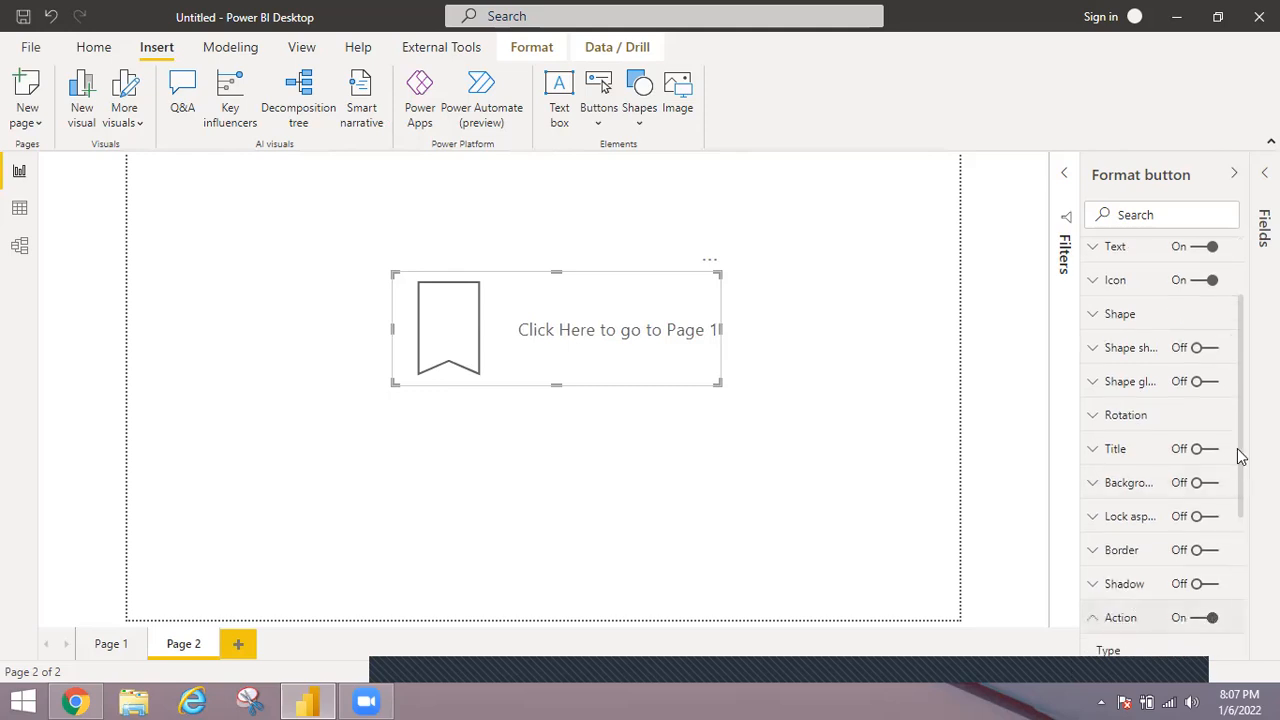
pyautogui.scroll(-1, 1243, 497)
pyautogui.scroll(-3, 1243, 517)
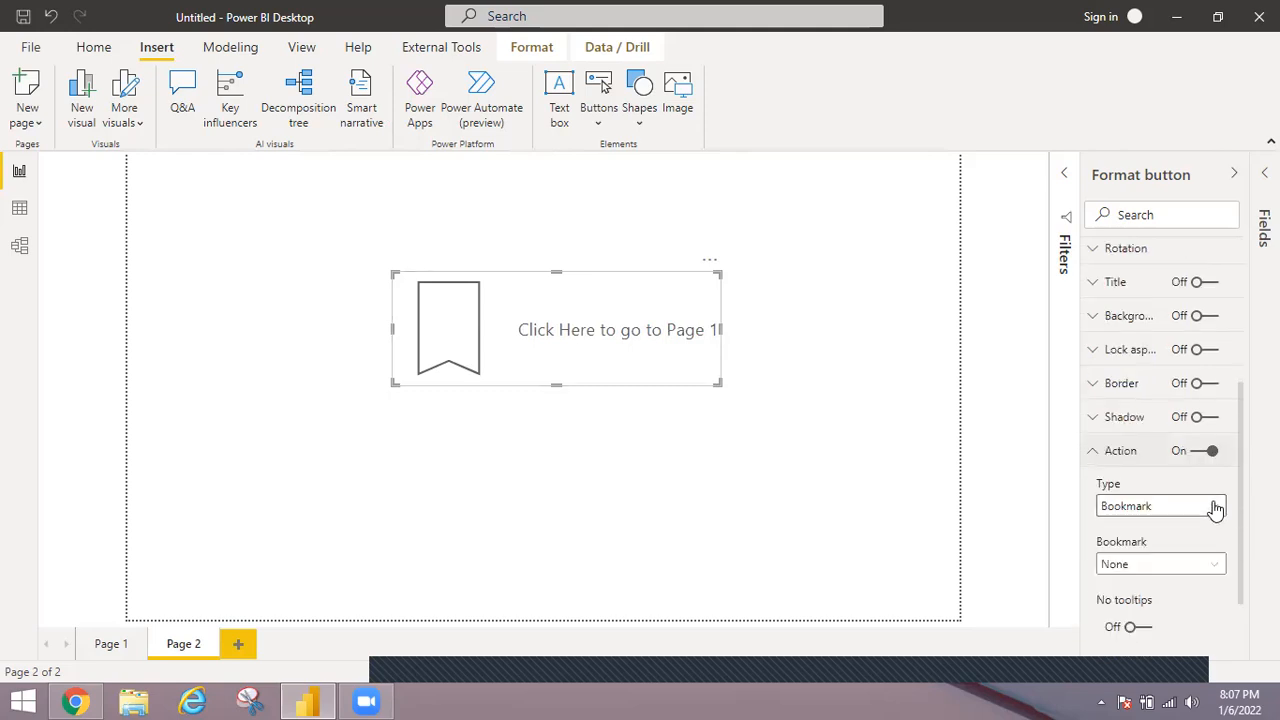
pyautogui.click(1215, 509)
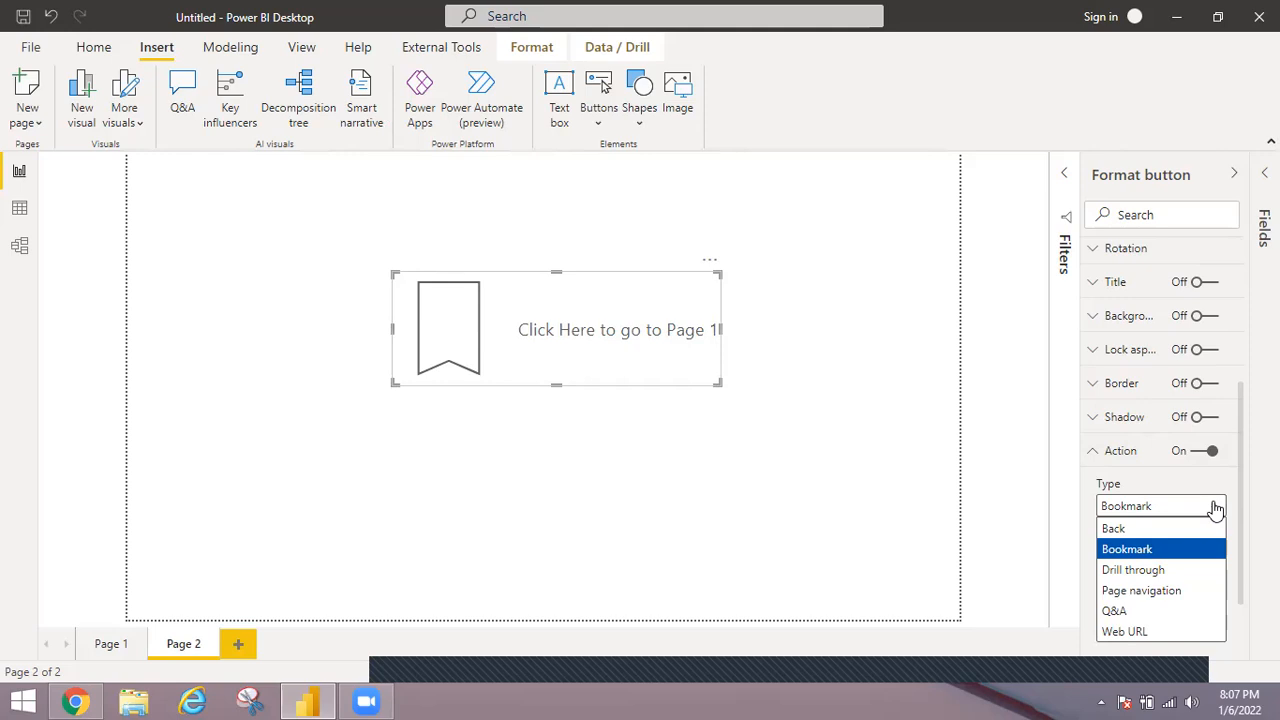
pyautogui.click(1130, 549)
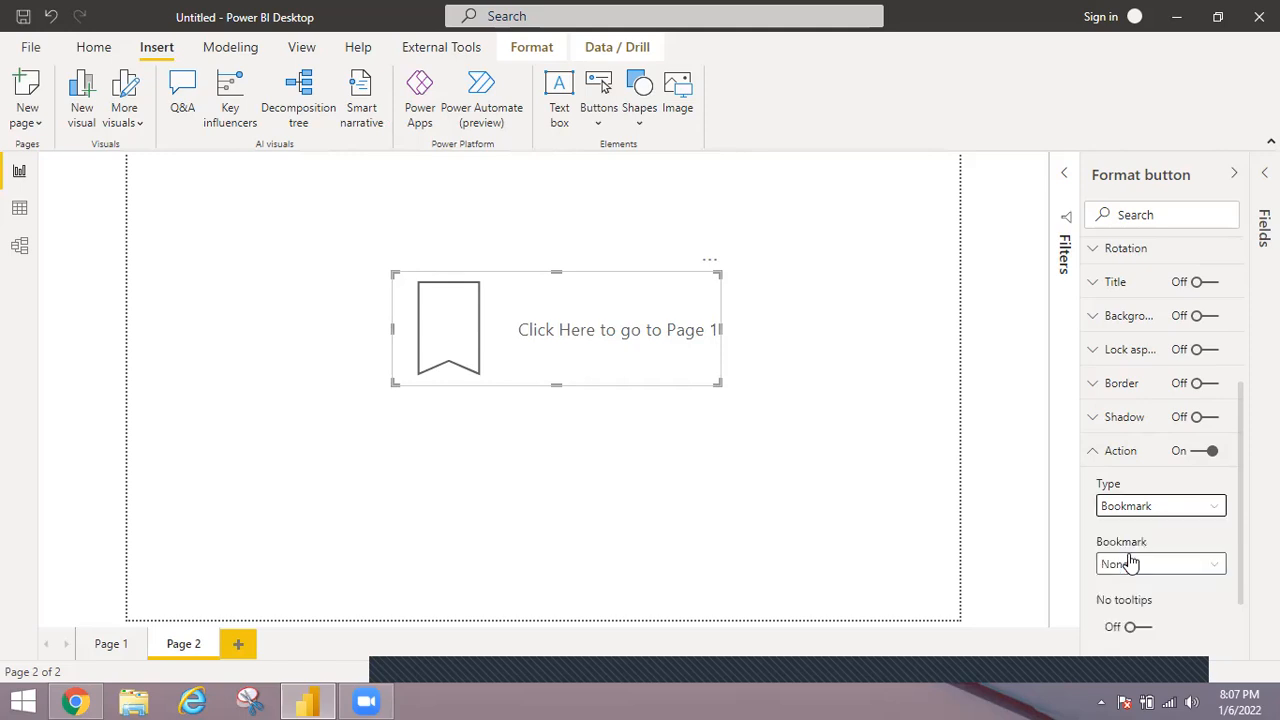
pyautogui.click(1213, 566)
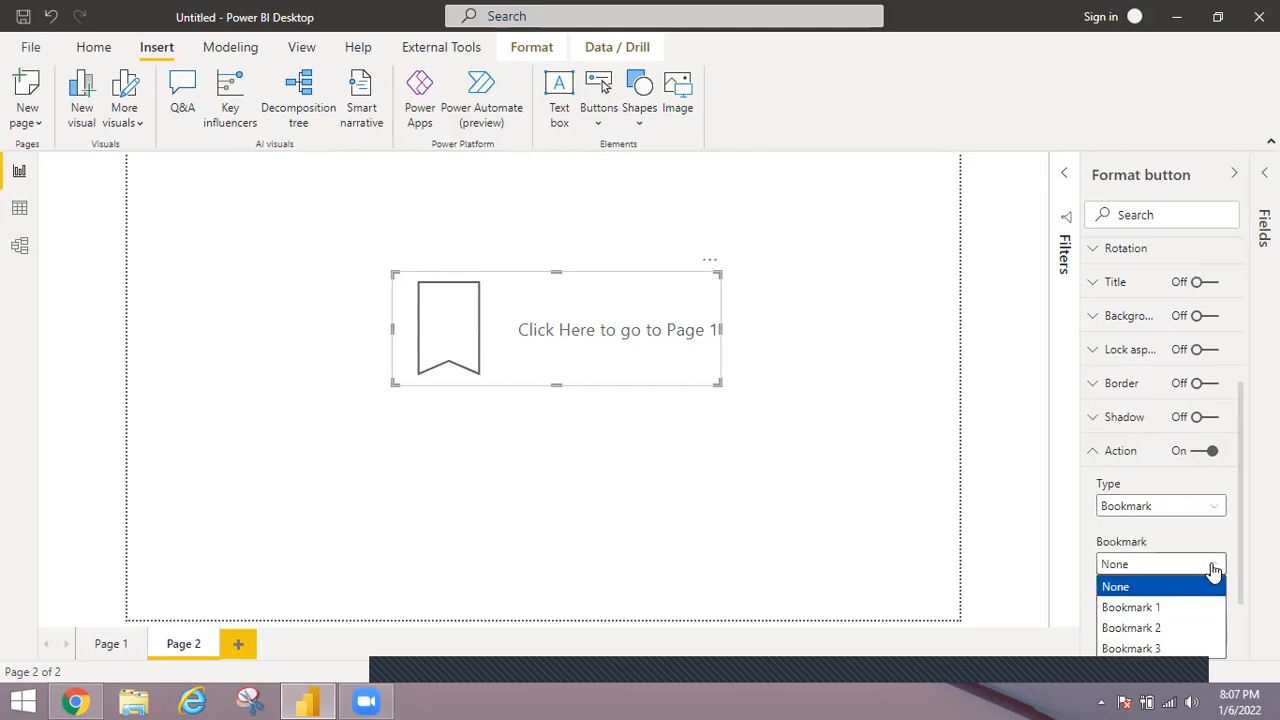
pyautogui.click(1140, 628)
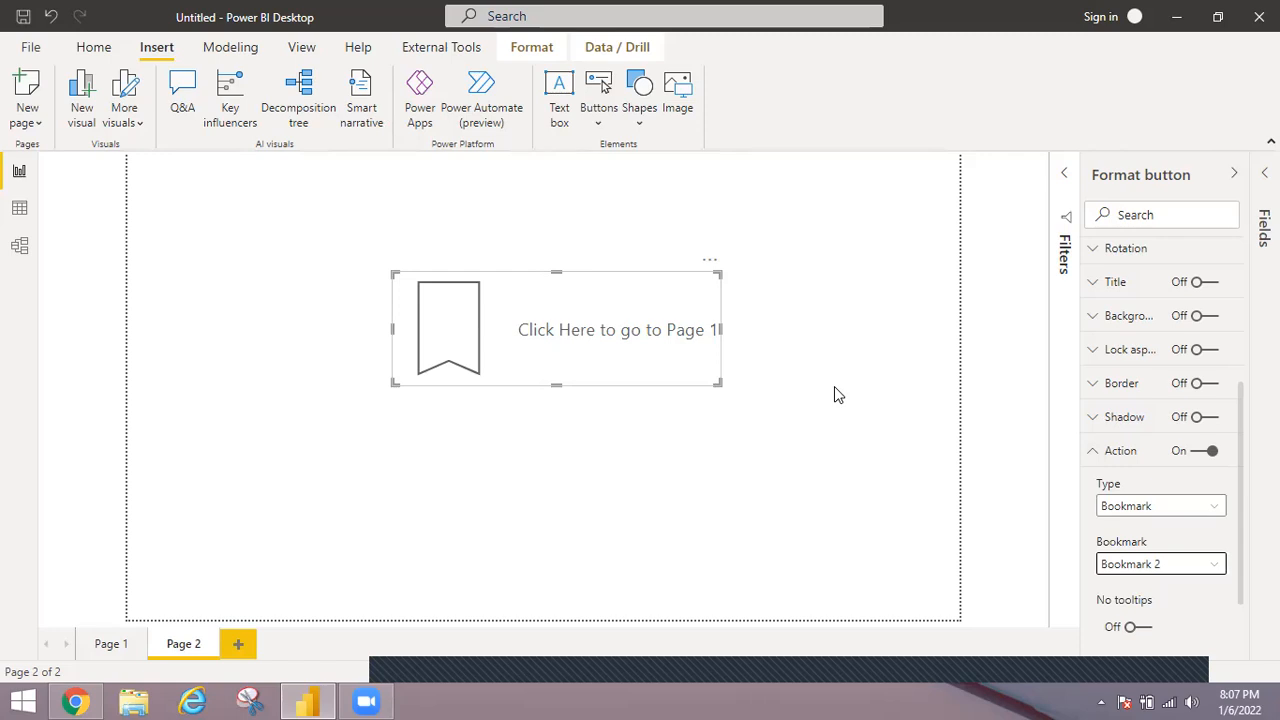
# Test the bookmark button twice by following its link to Page 1 and returning to Page 2 each time.
pyautogui.click(835, 392)
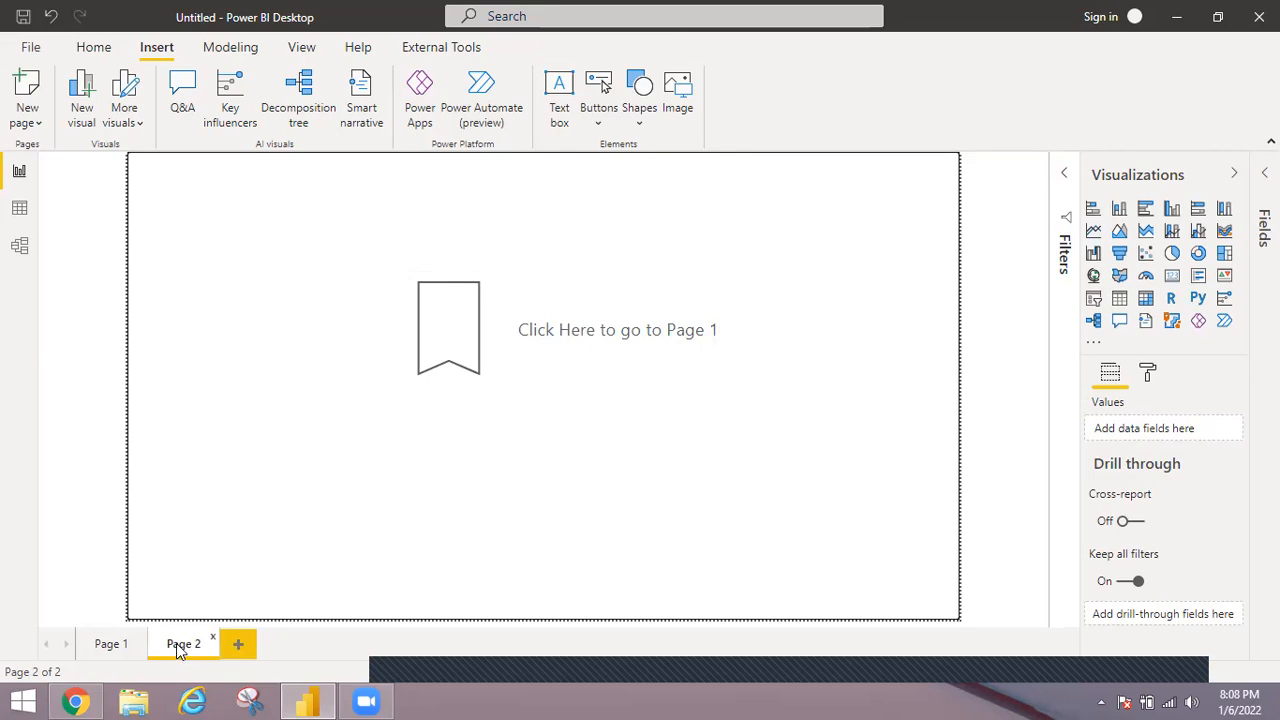
pyautogui.keyDown('ctrl'); pyautogui.click(466, 333); pyautogui.keyUp('ctrl')
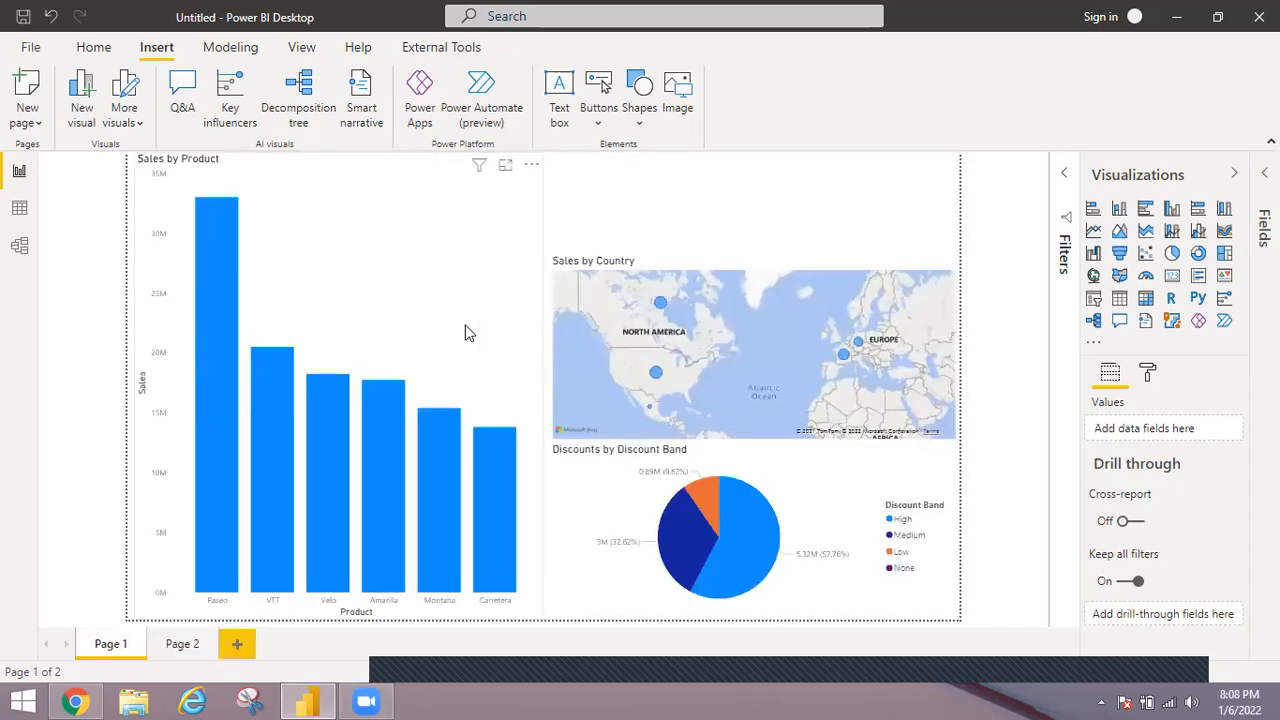
pyautogui.click(176, 646)
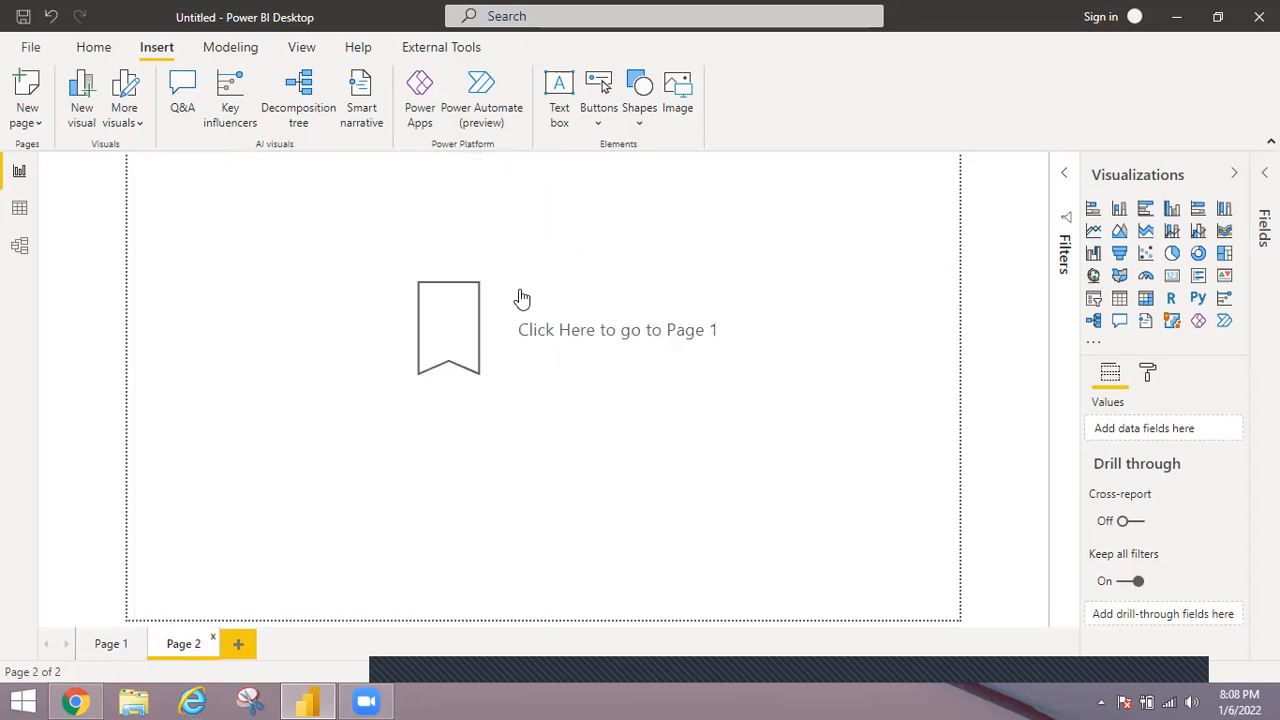
pyautogui.keyDown('ctrl'); pyautogui.click(459, 313); pyautogui.keyUp('ctrl')
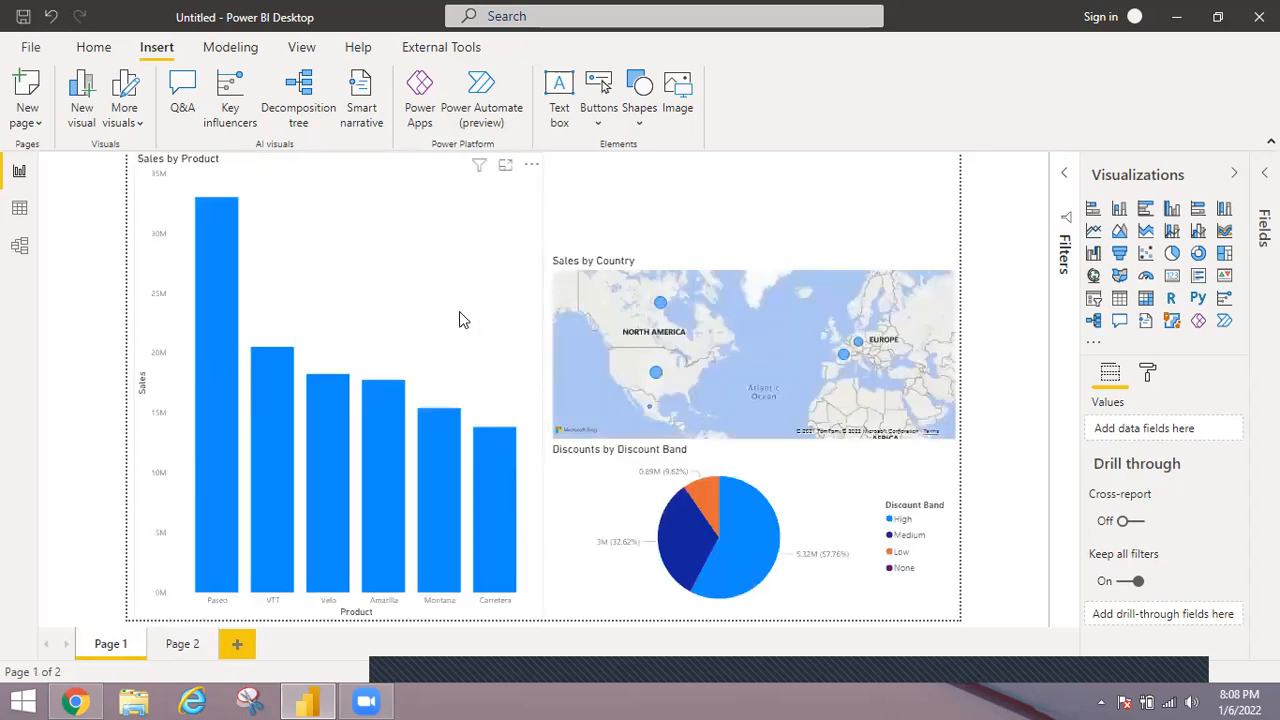
pyautogui.click(180, 643)
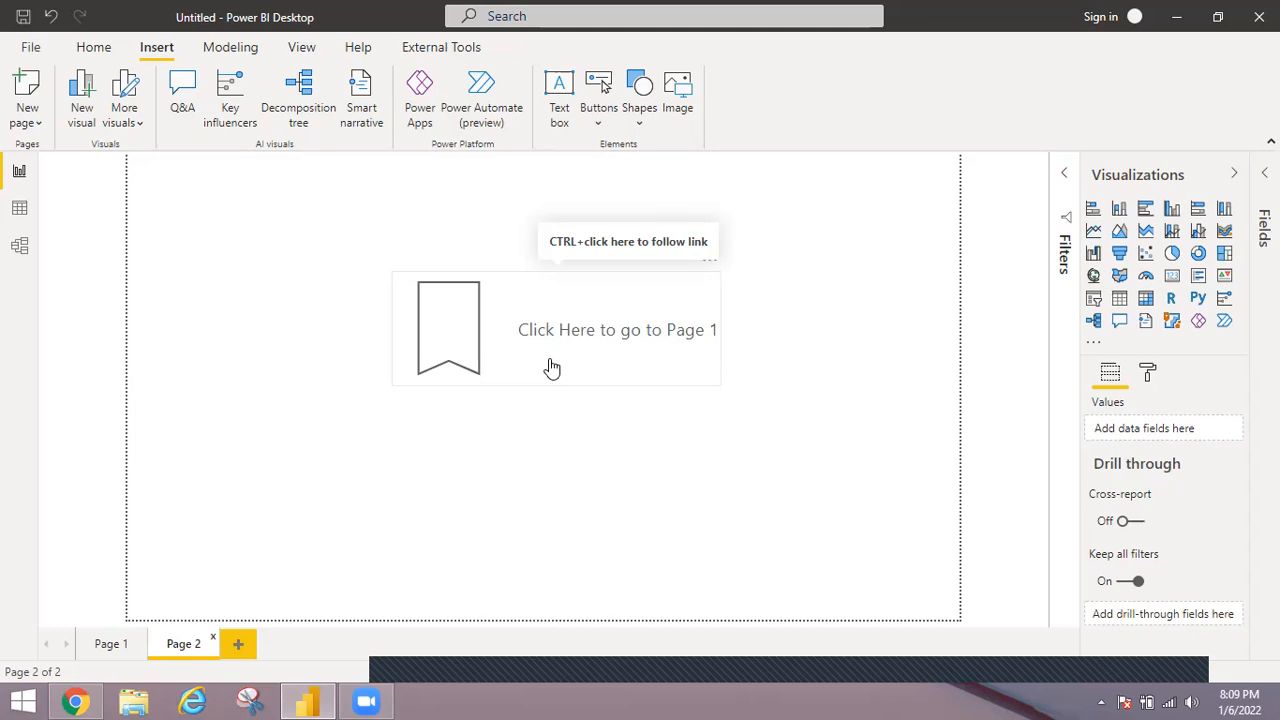
# Switch to File Explorer and open toggle_tab_layout.gif from the powerbi folder to examine its tabbed chart layout.
pyautogui.click(132, 700)
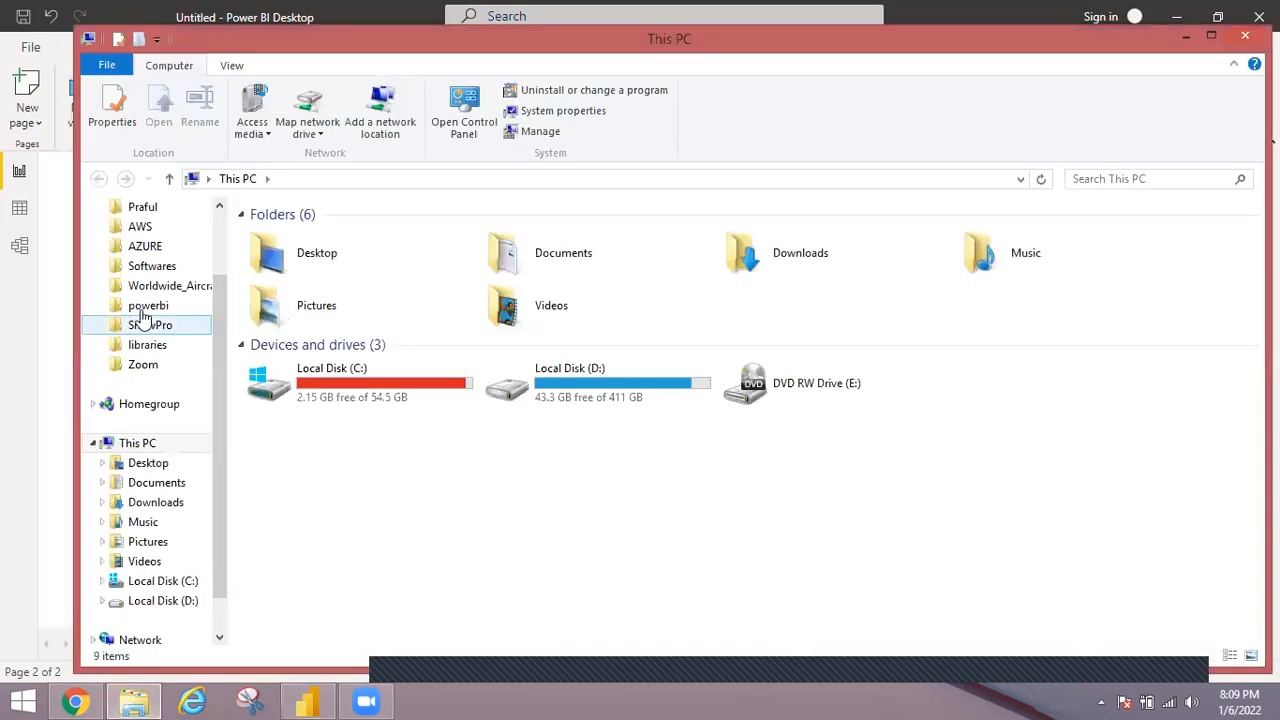
pyautogui.click(146, 306)
pyautogui.click(290, 316)
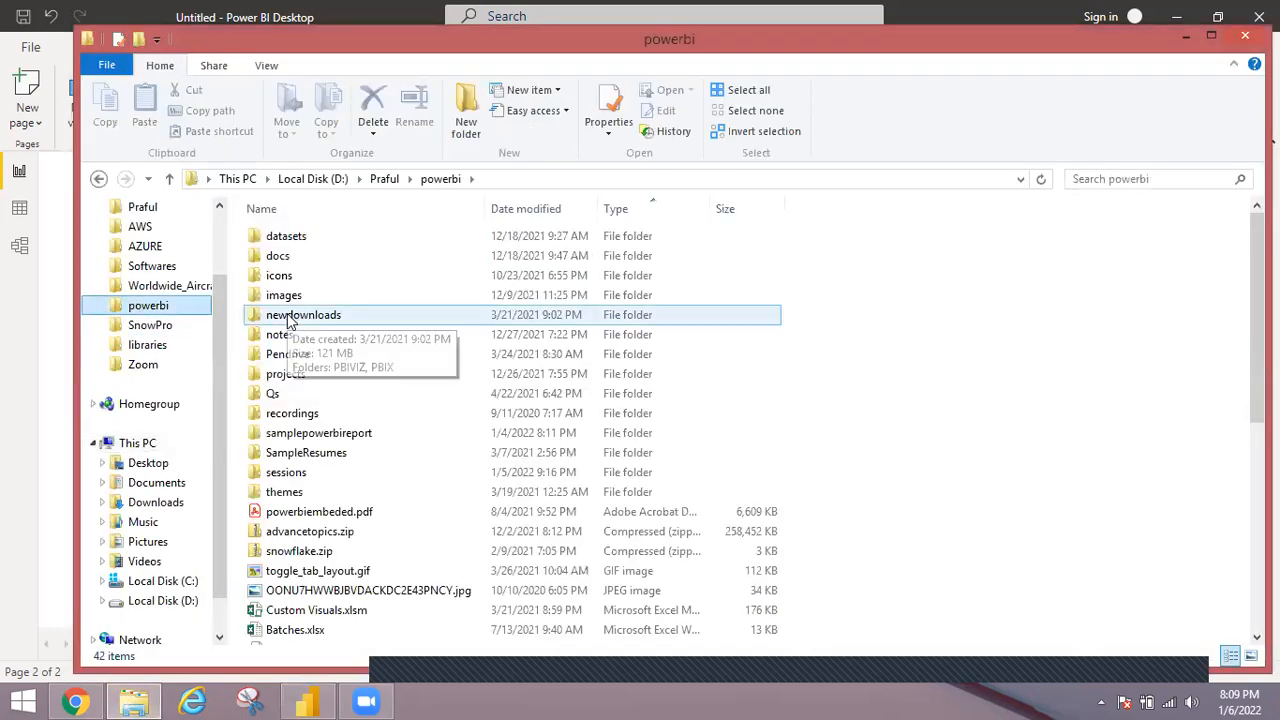
pyautogui.click(293, 238)
pyautogui.click(287, 295)
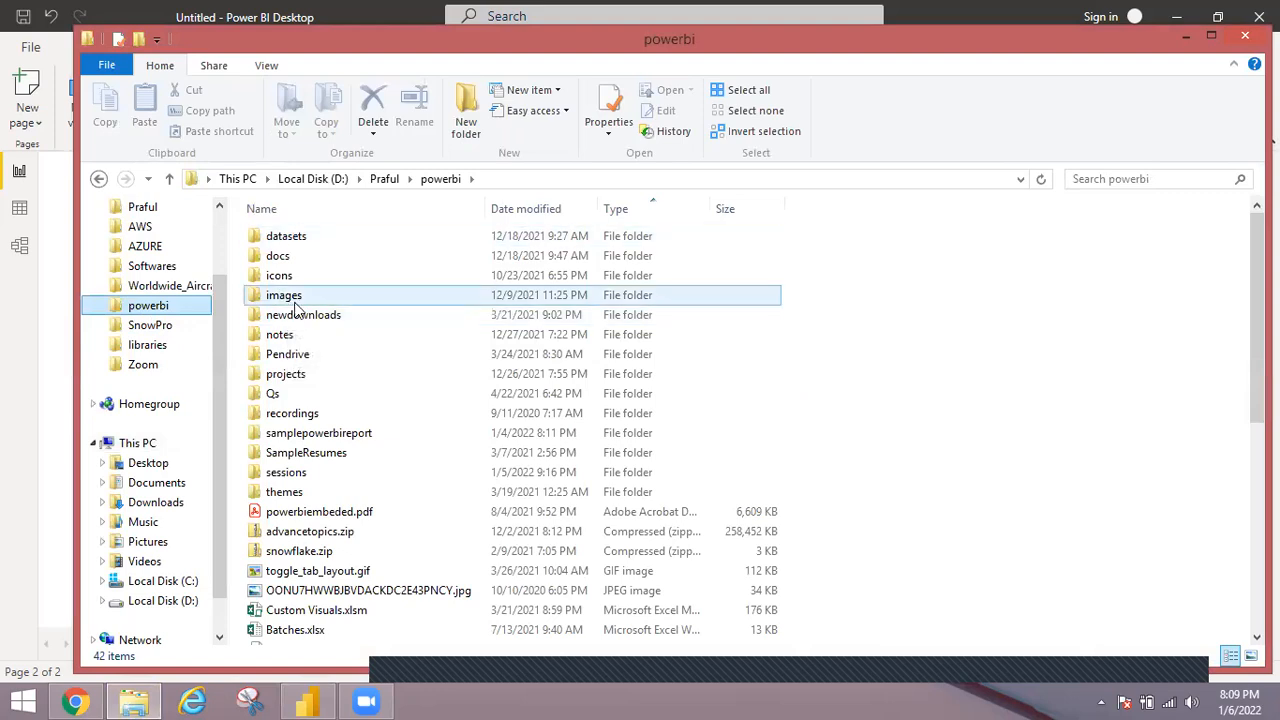
pyautogui.press('Home')
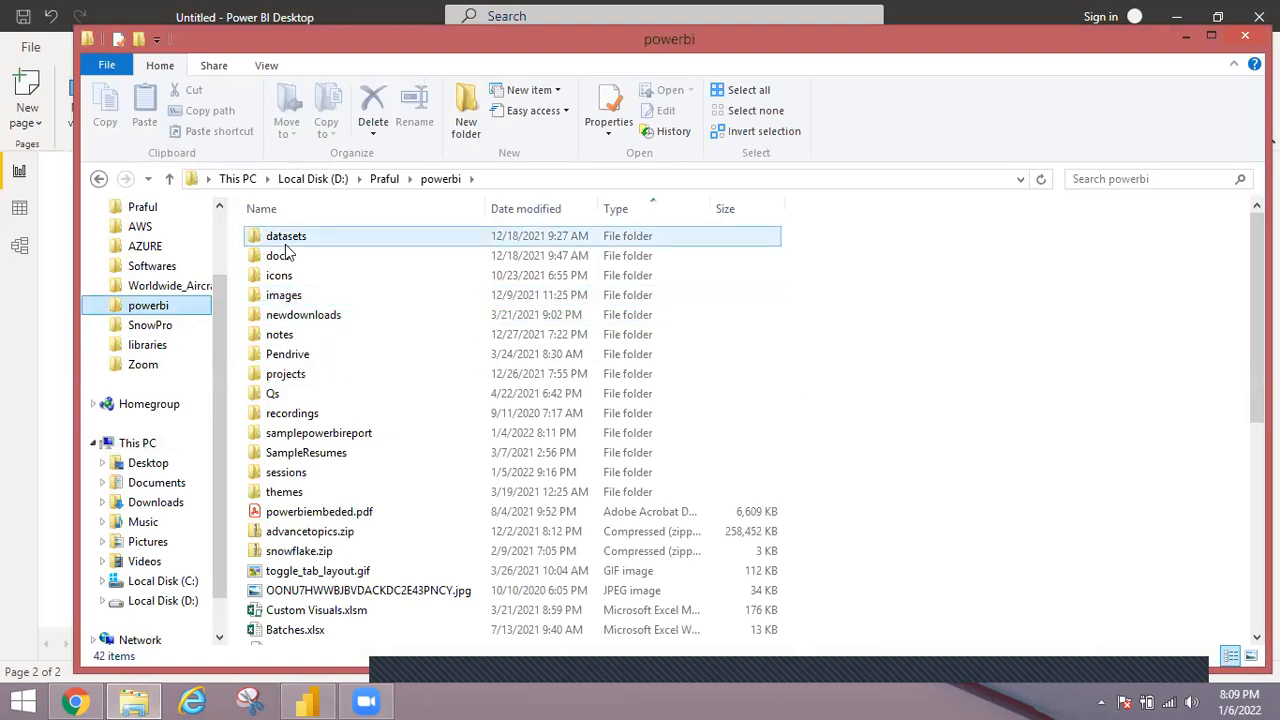
pyautogui.click(313, 558)
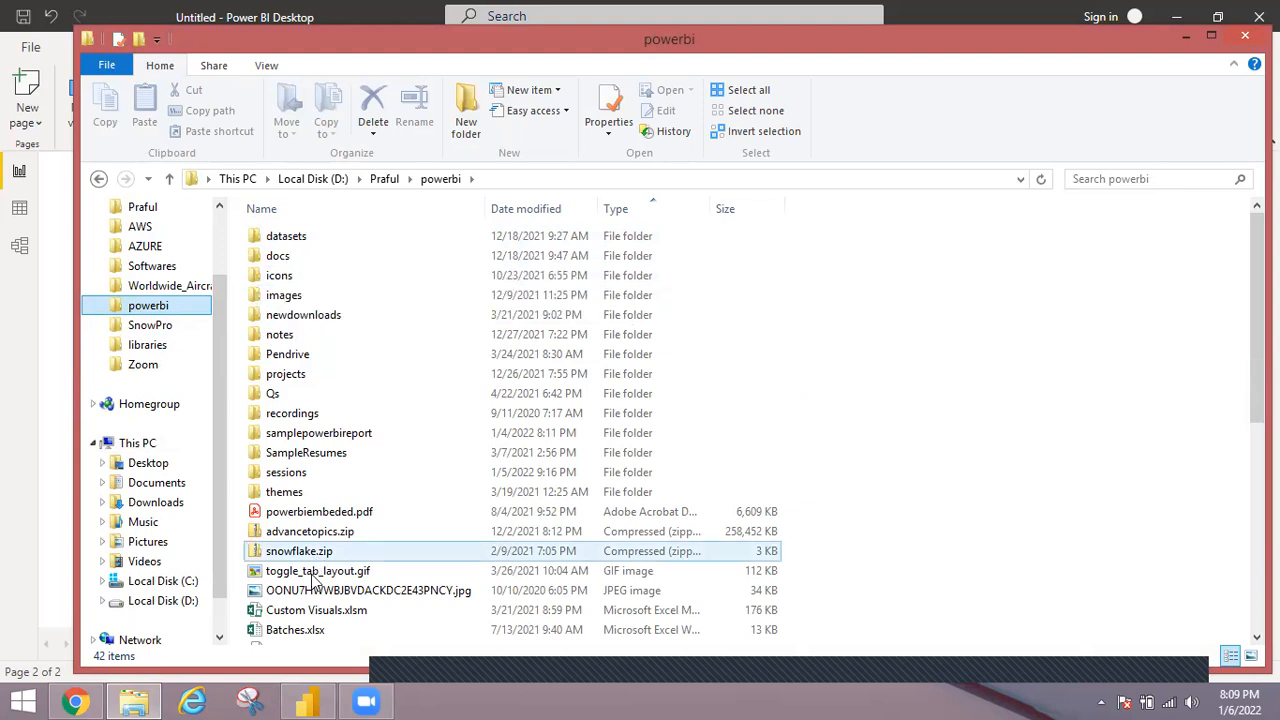
pyautogui.click(318, 572)
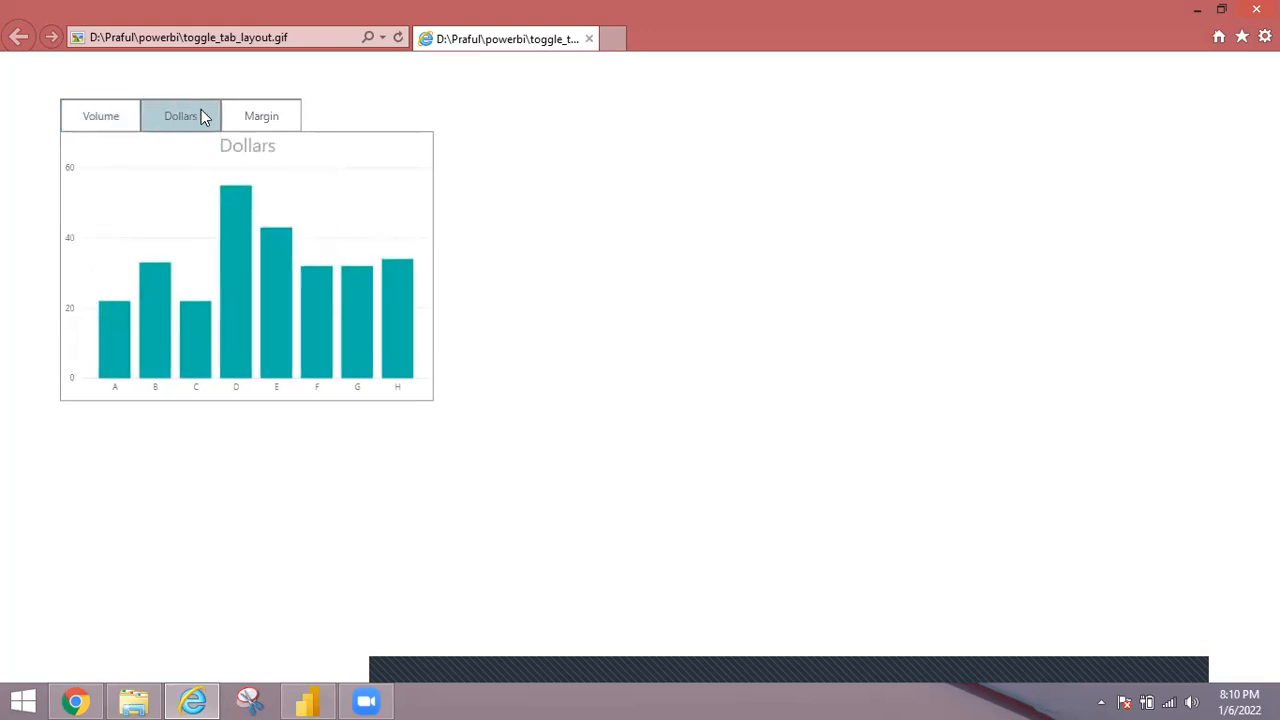
# Switch to Power BI Desktop, add a third report page, and recheck the toggle_tab_layout.gif example in Internet Explorer.
pyautogui.click(328, 697)
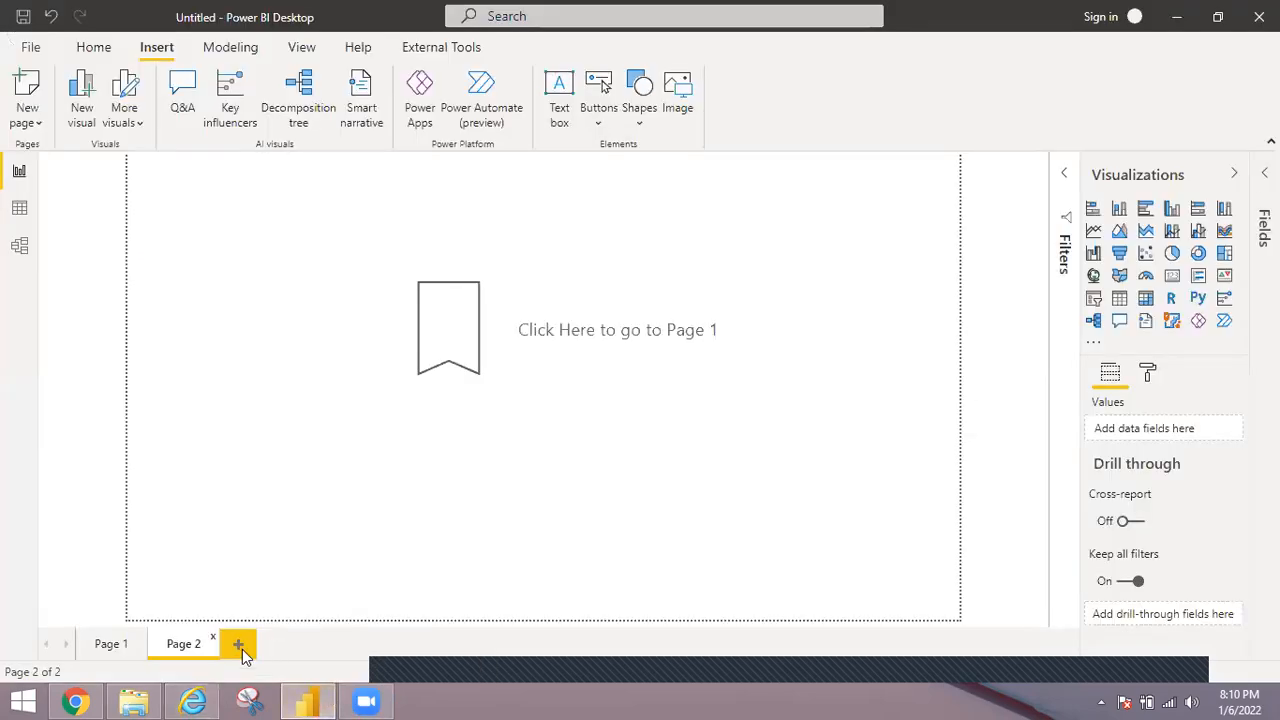
pyautogui.click(242, 649)
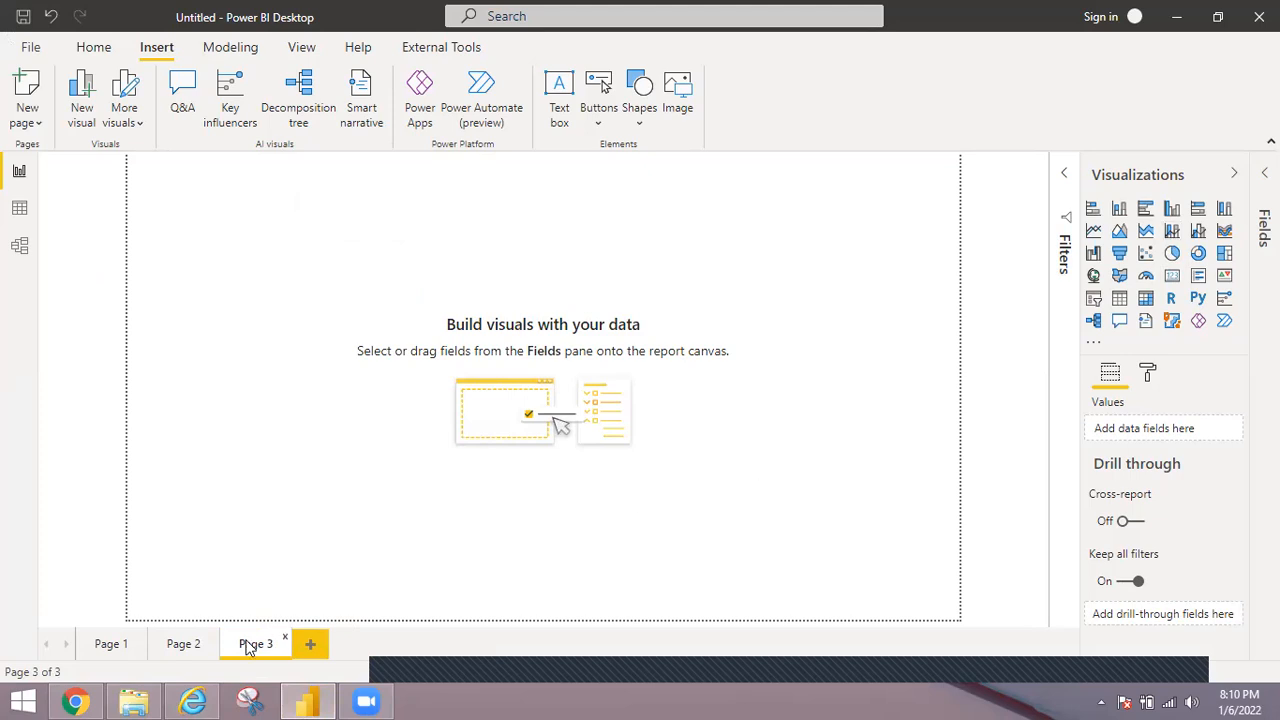
pyautogui.click(78, 701)
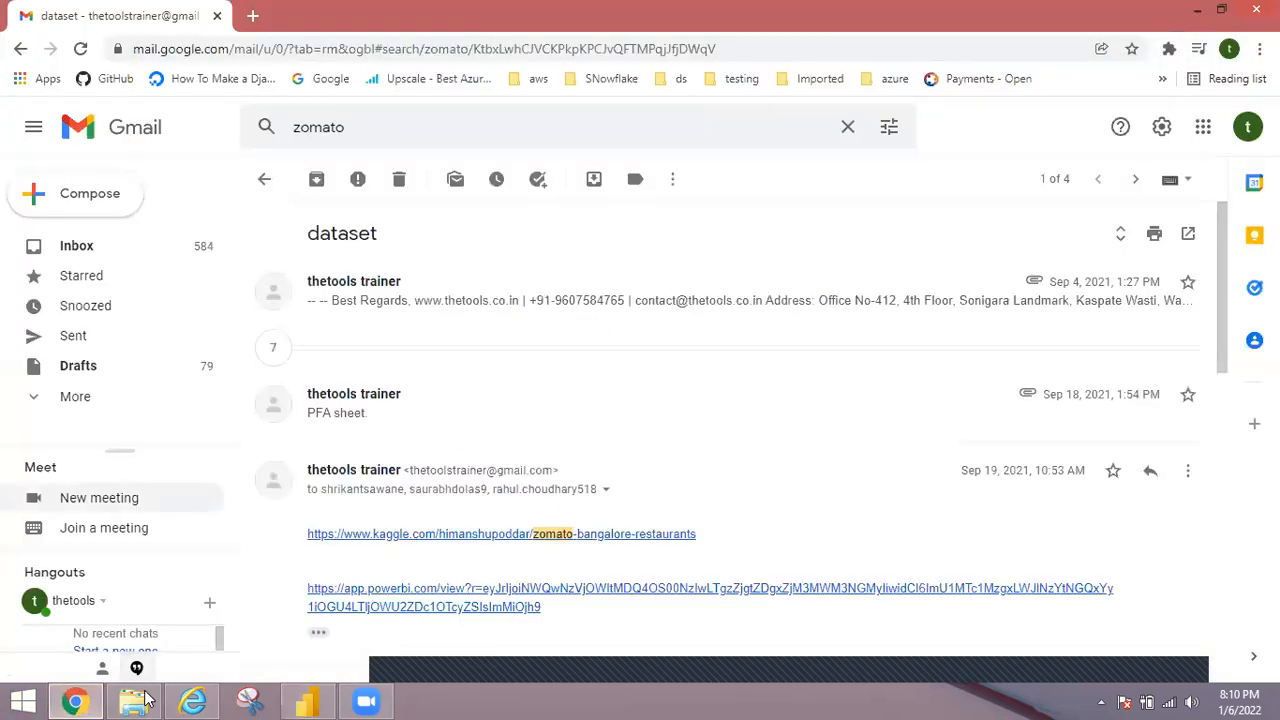
pyautogui.click(190, 700)
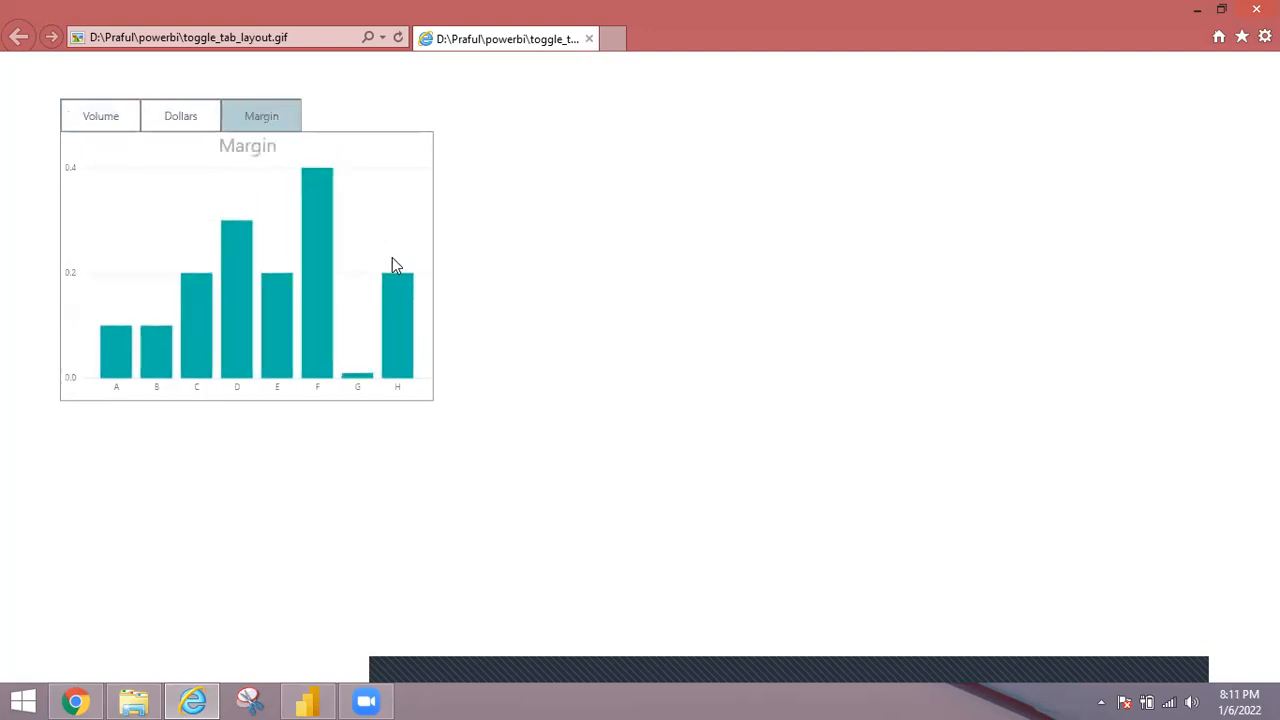
# Switch back to Power BI Desktop and add a clustered column chart of Sales by Product to Page 3.
pyautogui.click(328, 700)
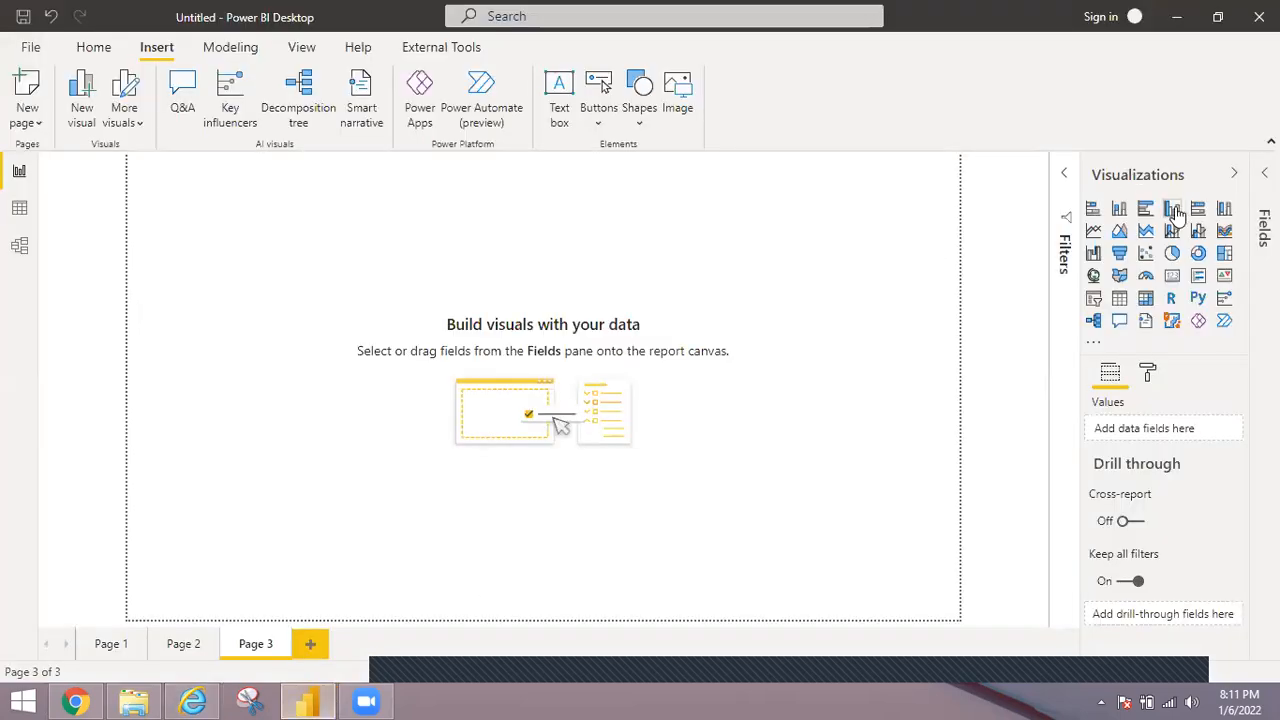
pyautogui.click(1172, 208)
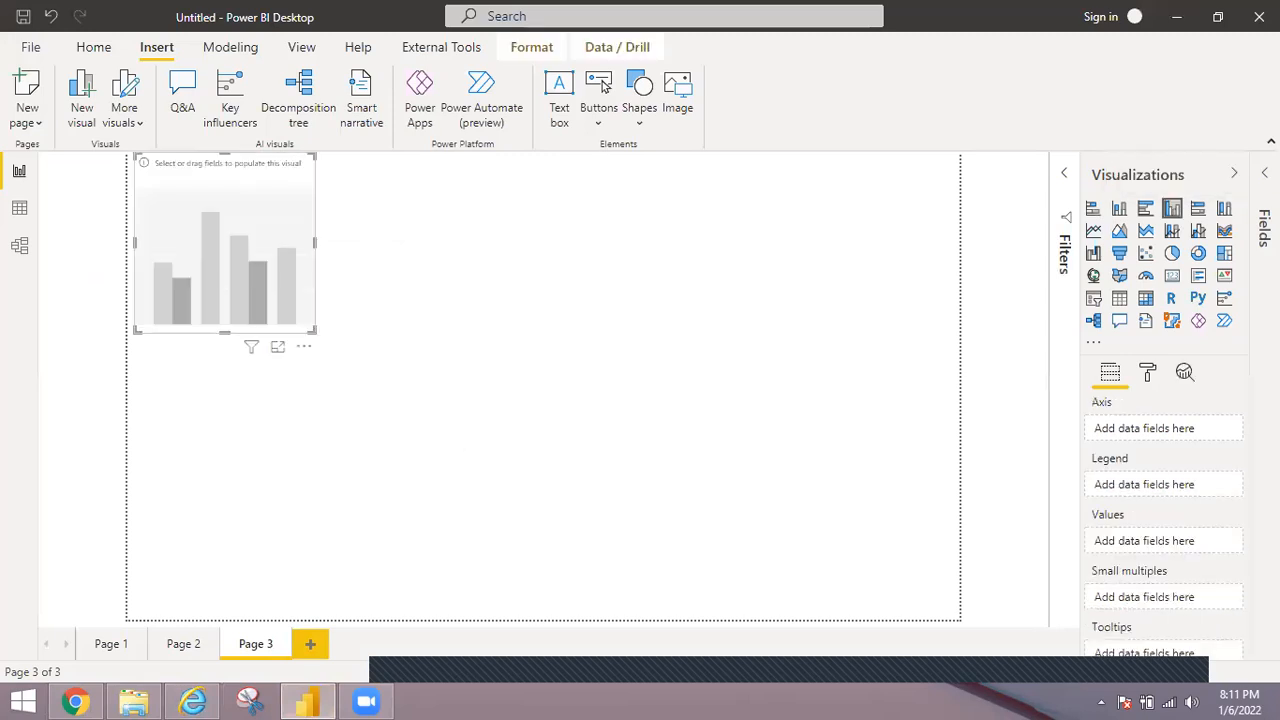
pyautogui.click(1264, 228)
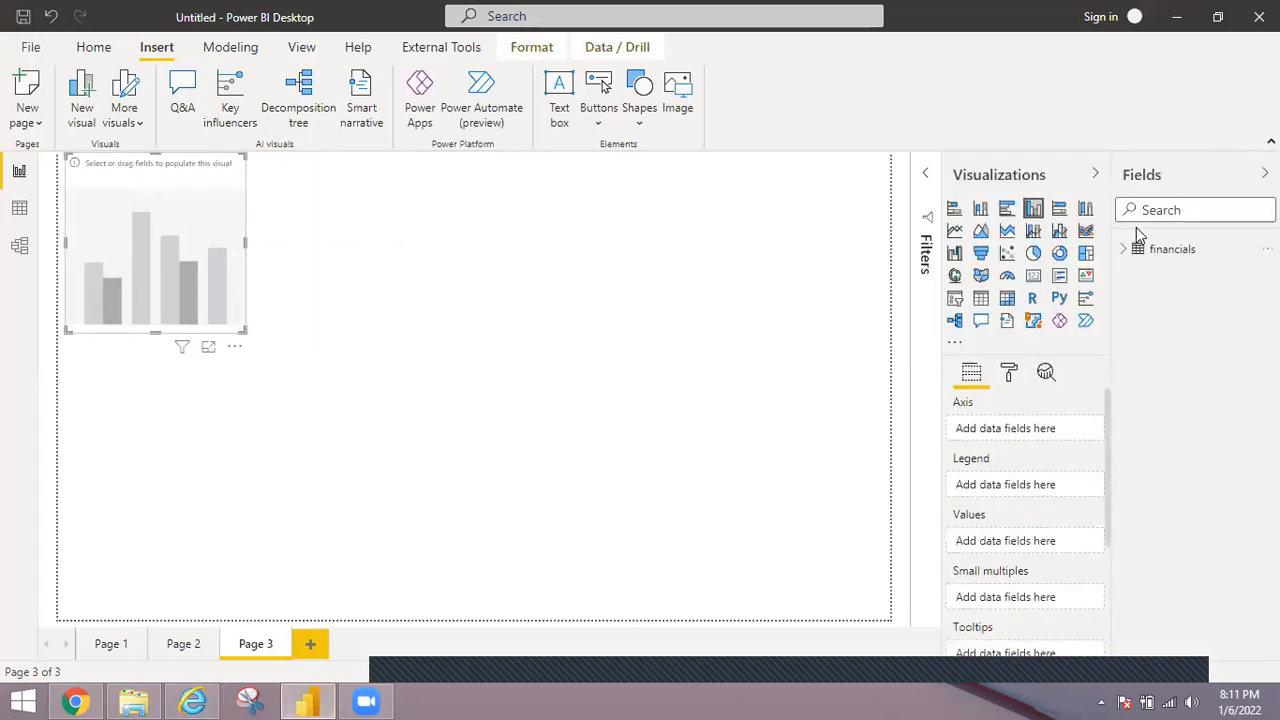
pyautogui.click(1128, 252)
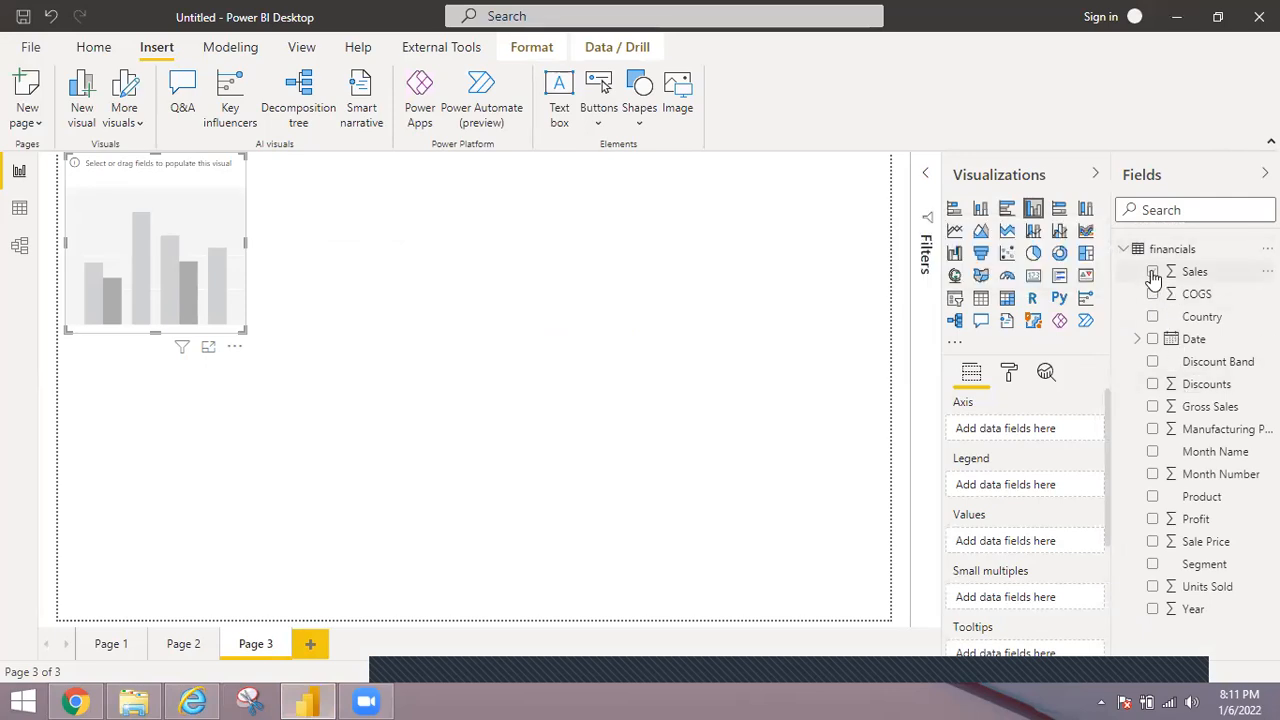
pyautogui.click(1152, 272)
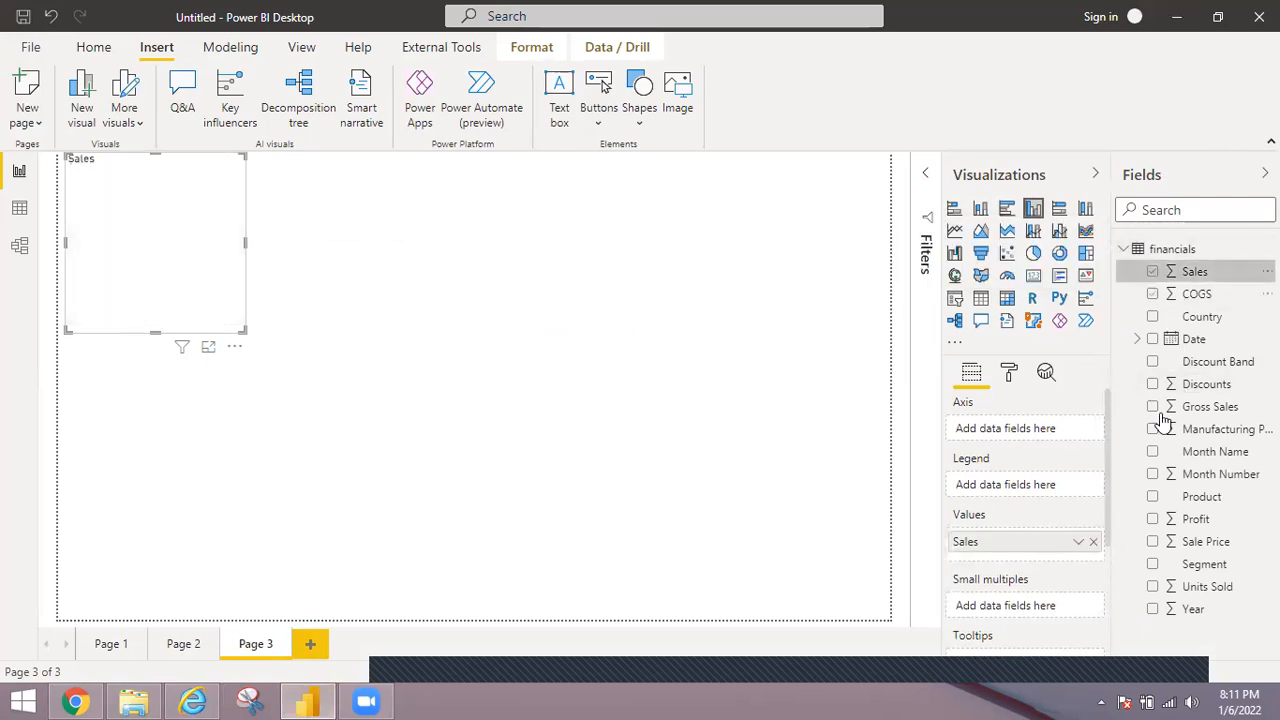
pyautogui.click(1153, 497)
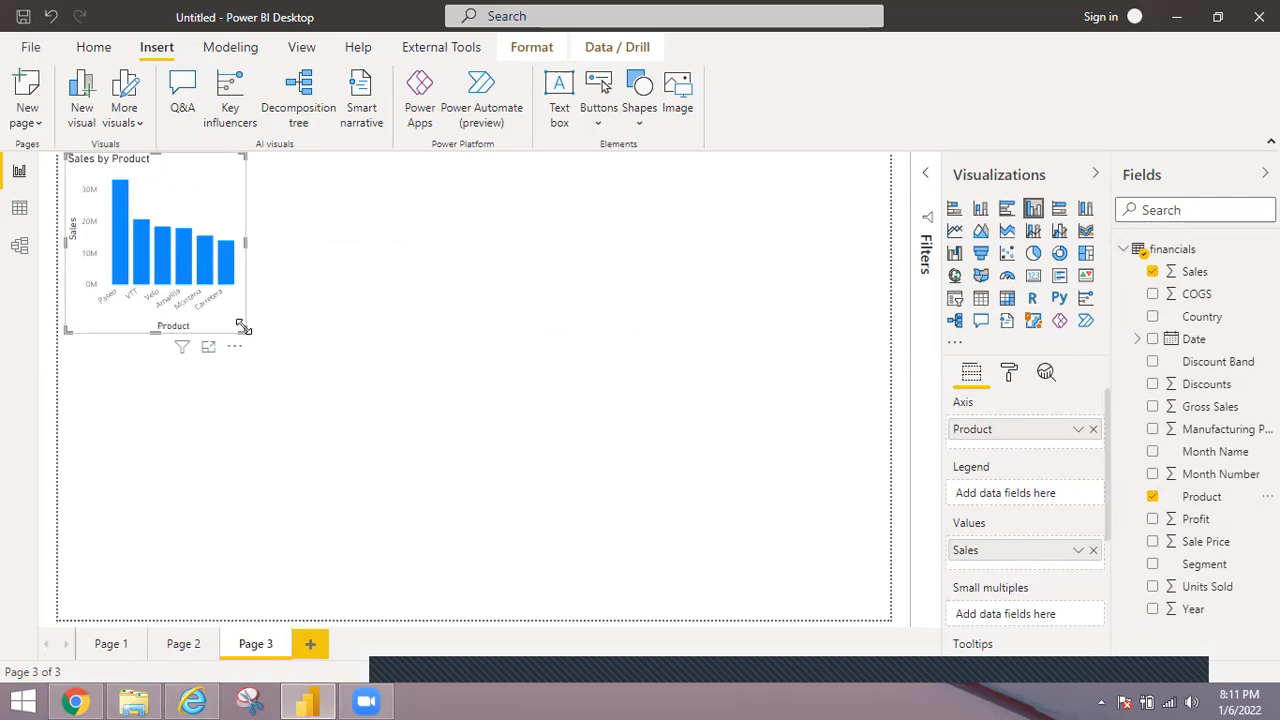
# Turn on the page gridlines, move the column chart toward the page's middle and enlarge it to line up with the grid.
pyautogui.moveTo(245, 331); pyautogui.dragTo(309, 363)
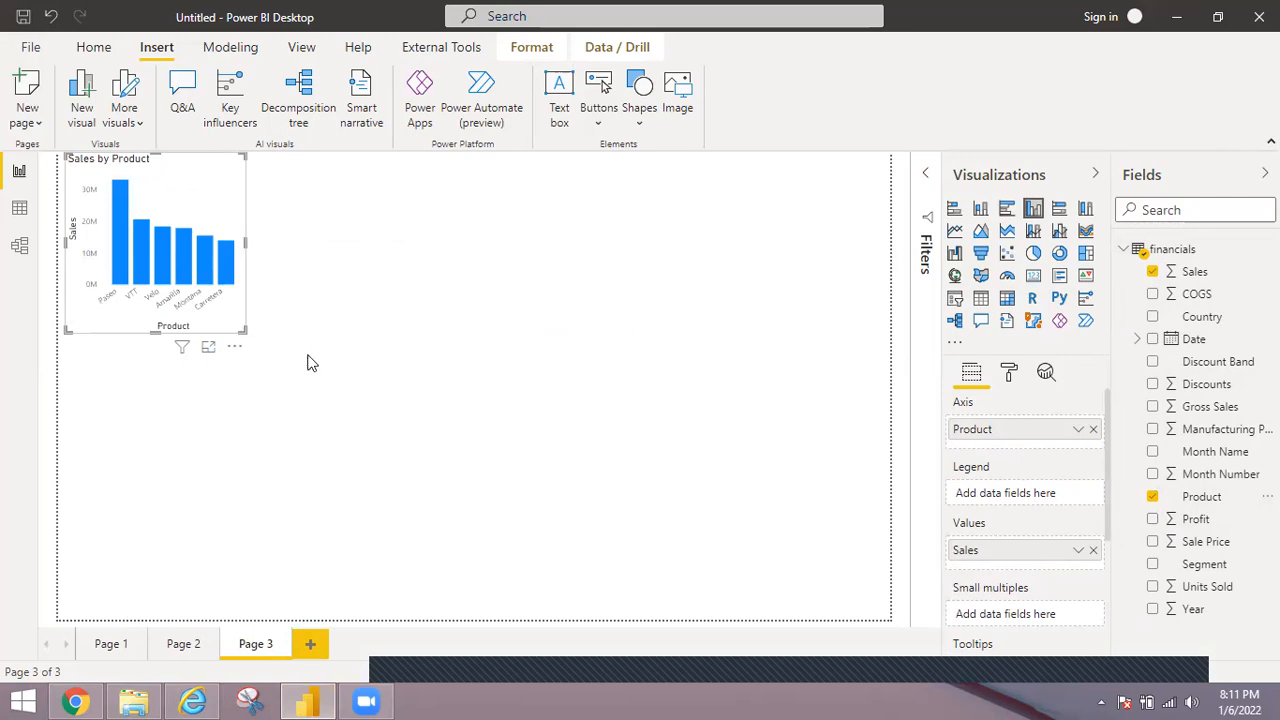
pyautogui.click(302, 52)
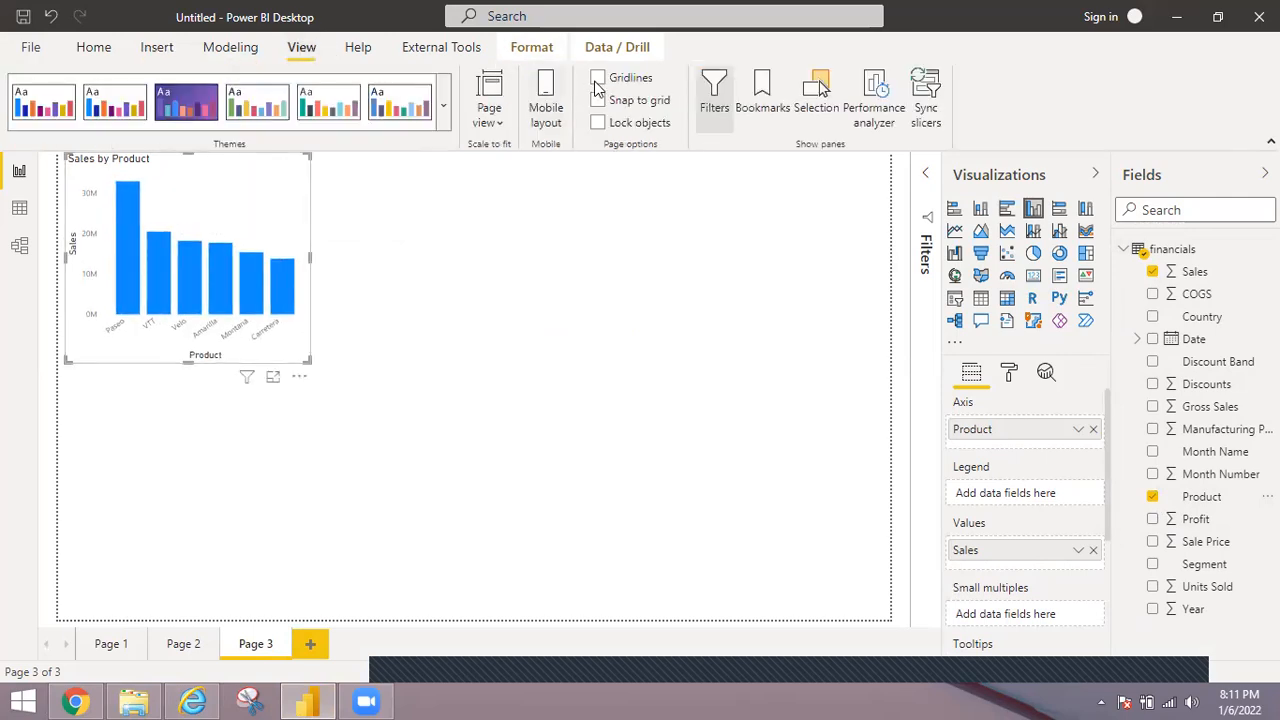
pyautogui.click(599, 78)
pyautogui.moveTo(250, 181); pyautogui.dragTo(505, 441)
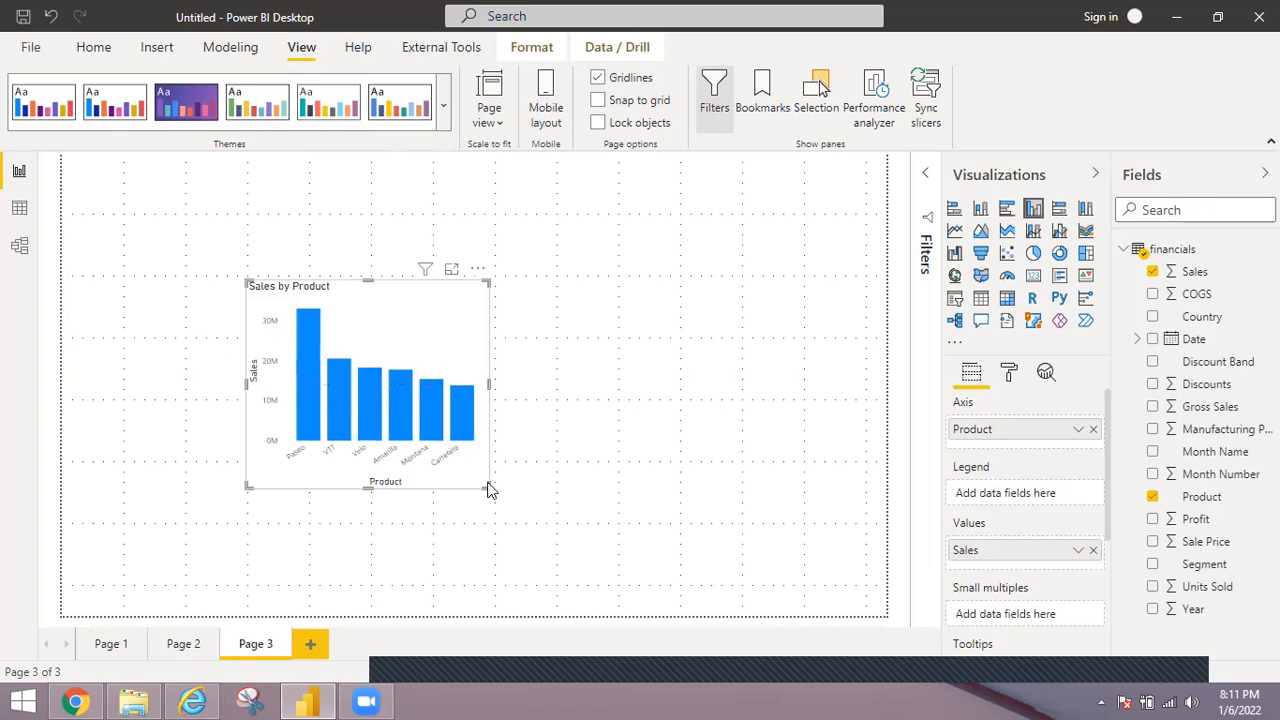
pyautogui.moveTo(517, 509); pyautogui.dragTo(560, 527)
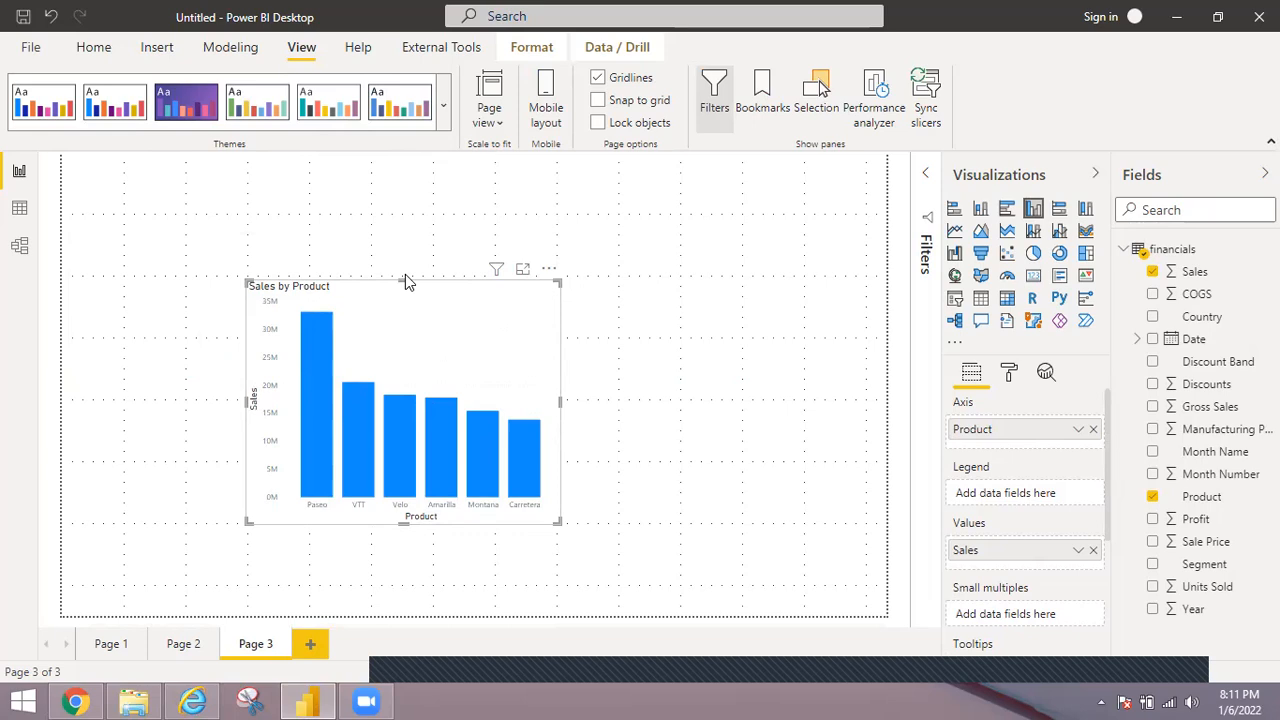
pyautogui.moveTo(405, 280); pyautogui.dragTo(405, 274)
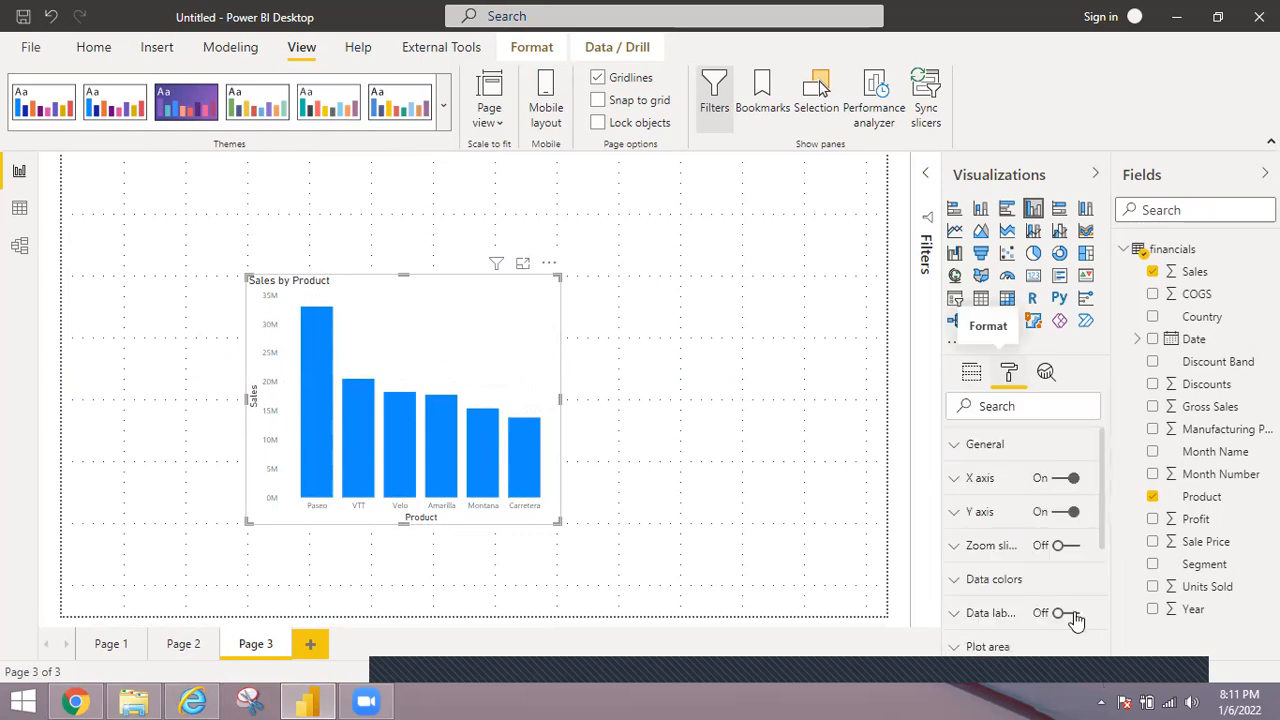
# Turn on data labels and the border for the Sales by Product column chart.
pyautogui.click(1062, 612)
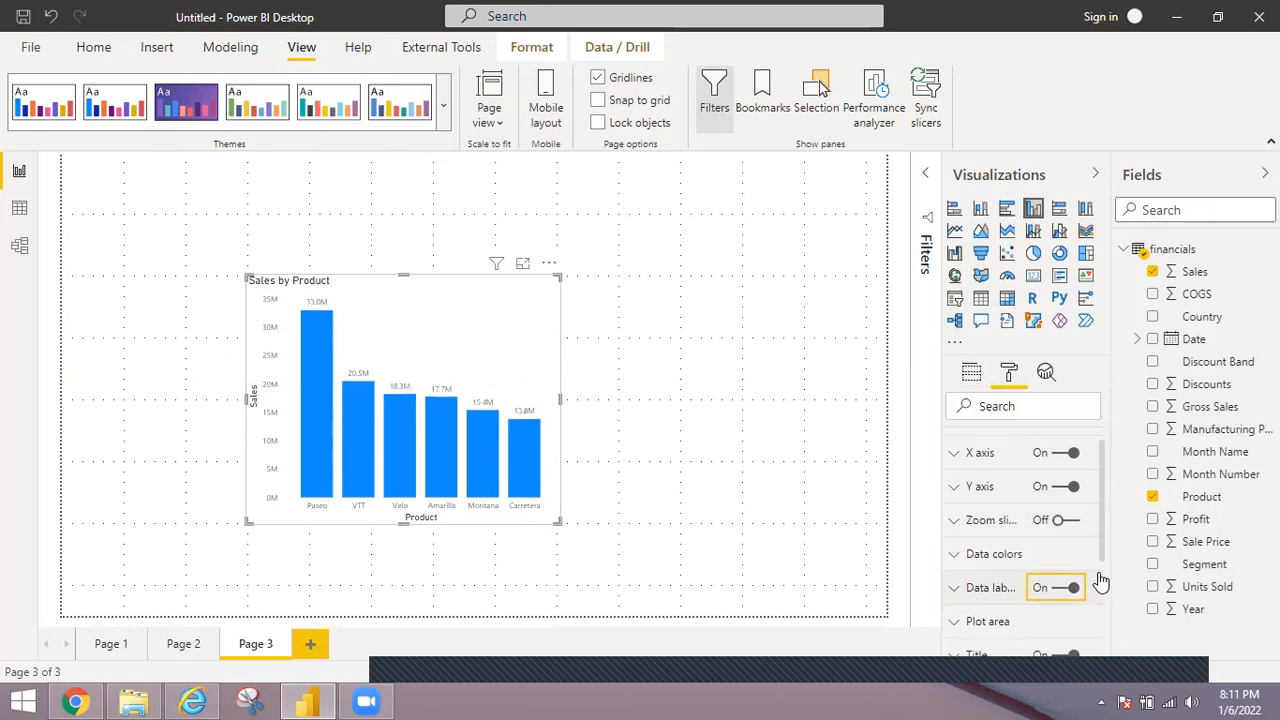
pyautogui.scroll(-1, 1100, 580)
pyautogui.scroll(-1, 1098, 596)
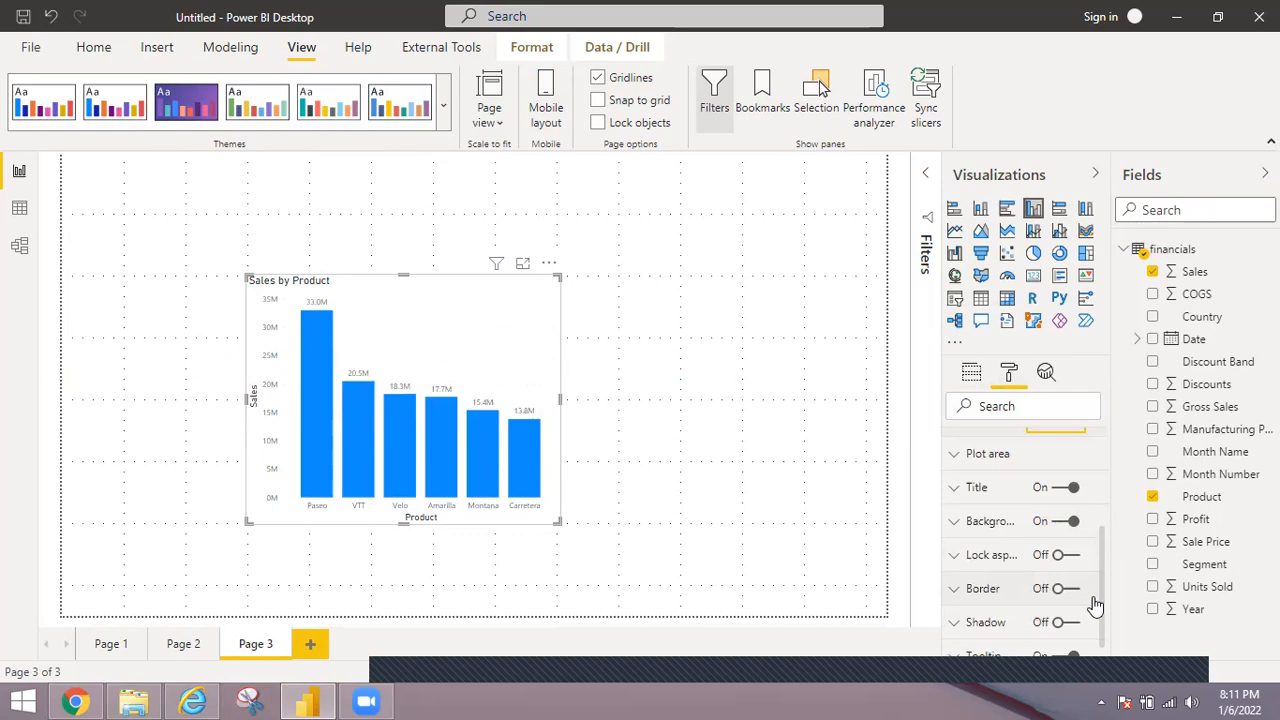
pyautogui.scroll(-1, 1096, 604)
pyautogui.click(1072, 570)
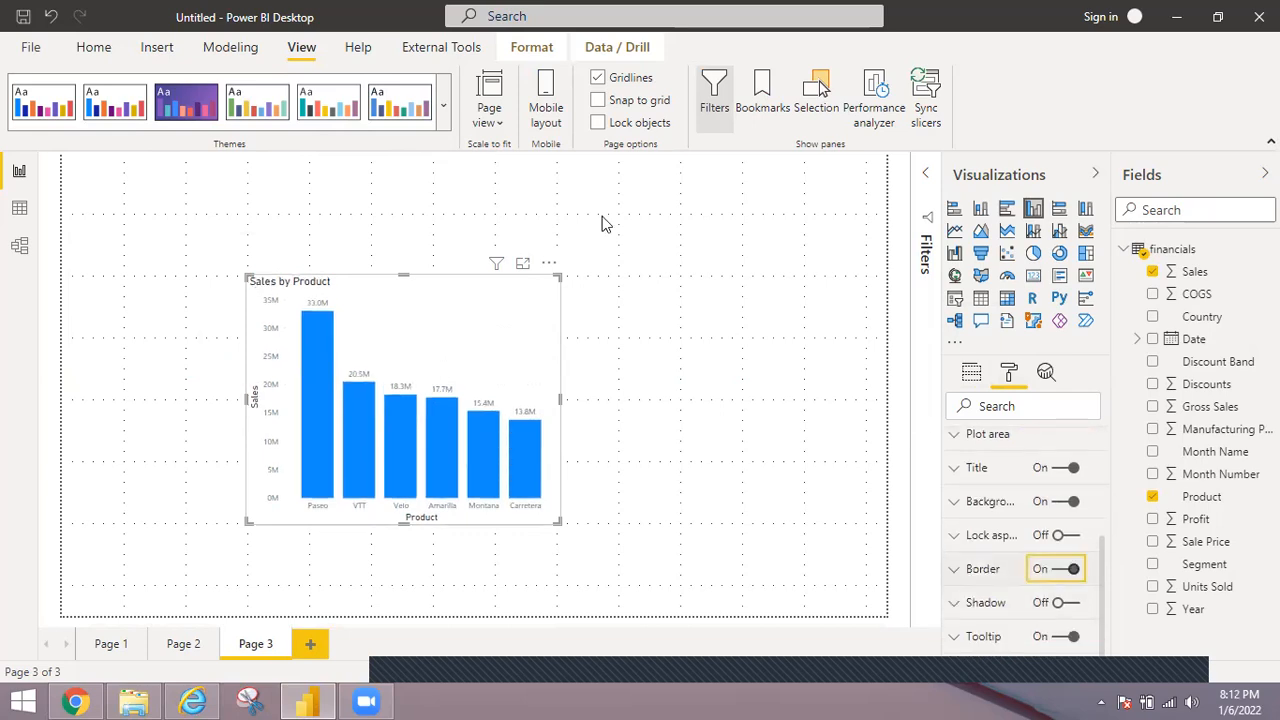
pyautogui.click(733, 411)
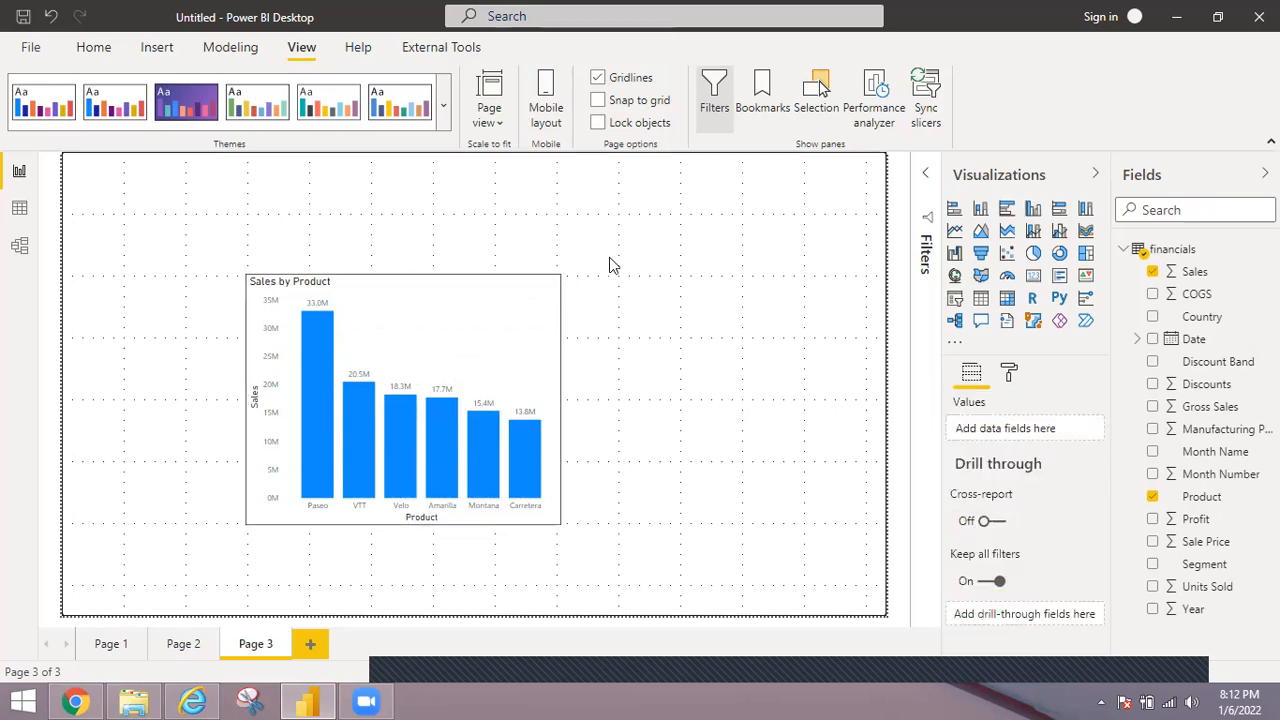
# Duplicate the column chart twice and spread the three charts over the page's upper-left corner, upper-right corner and lower middle.
pyautogui.click(532, 338)
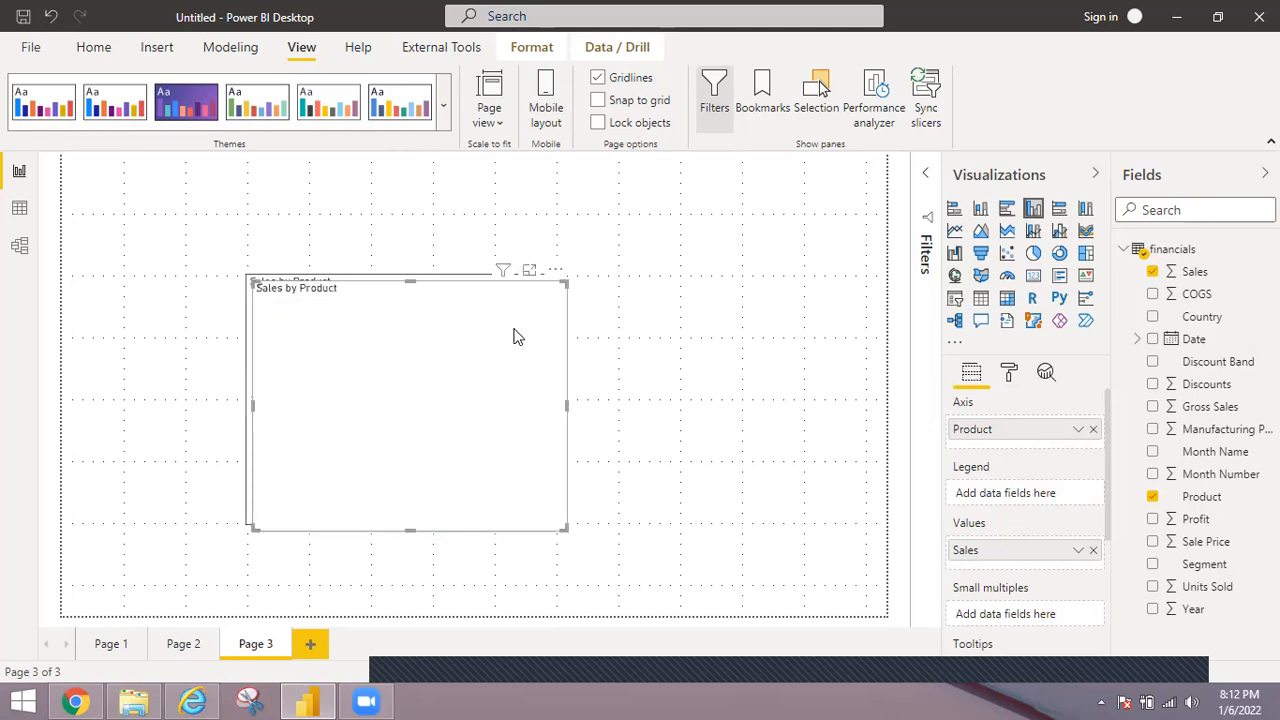
pyautogui.hotkey('ctrl', 'v')
pyautogui.moveTo(804, 240); pyautogui.dragTo(864, 190)
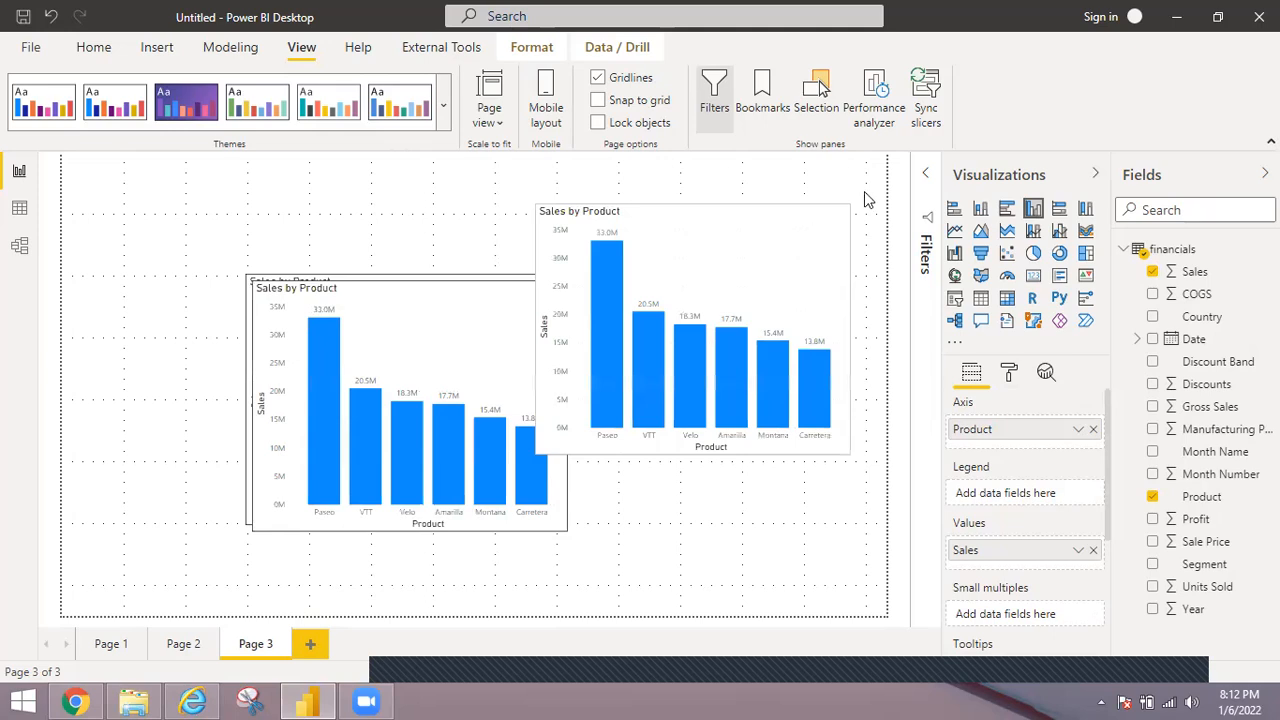
pyautogui.moveTo(429, 341); pyautogui.dragTo(84, 182)
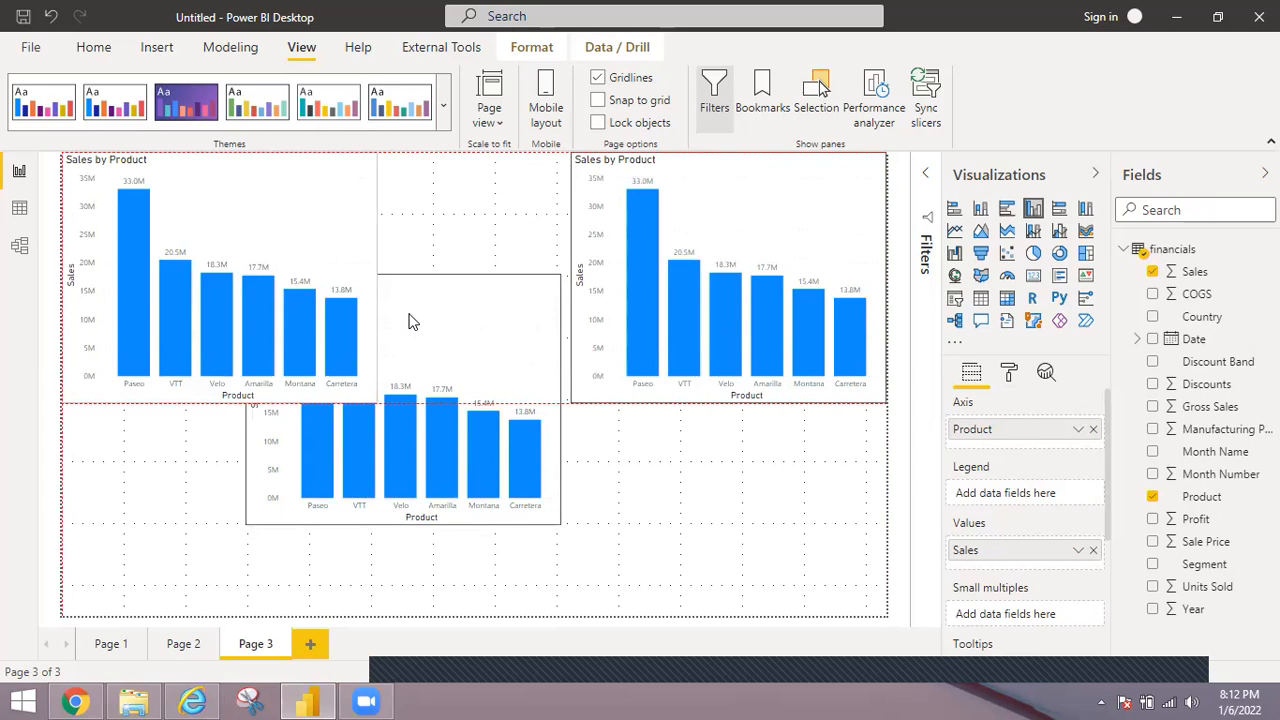
pyautogui.moveTo(532, 431); pyautogui.dragTo(646, 522)
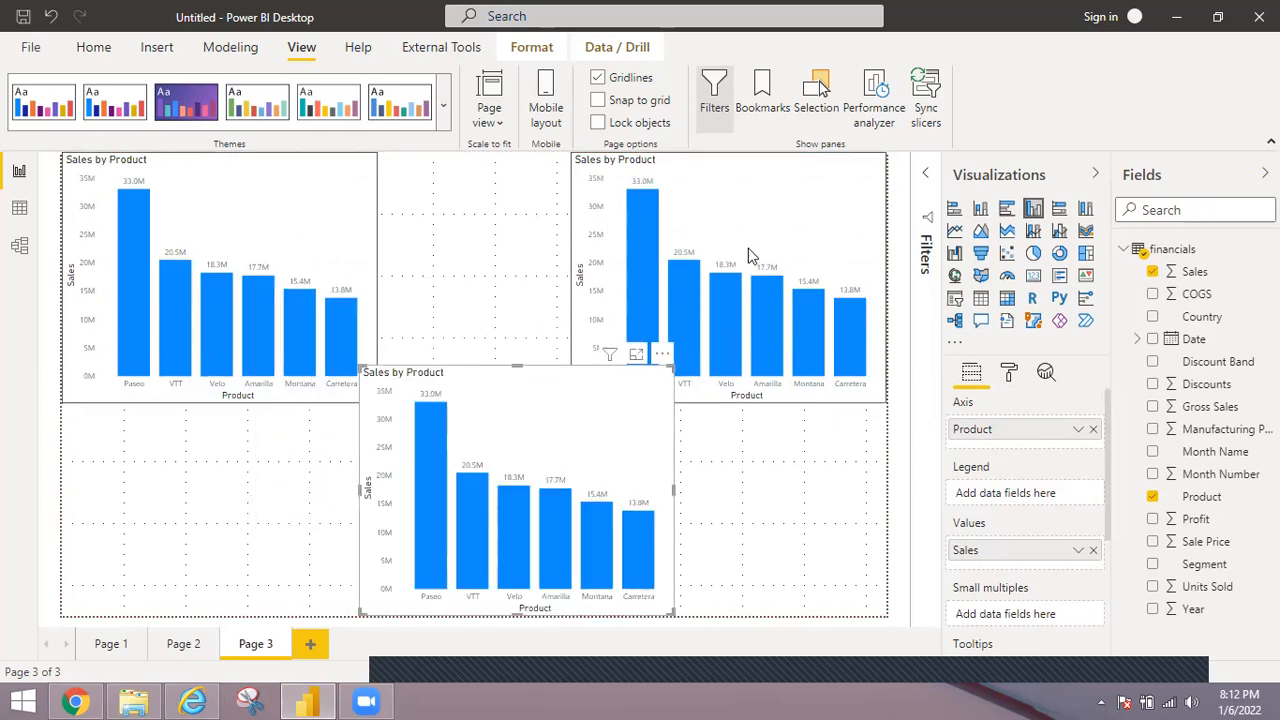
# Replace Sales with Profit as the value in the upper-right chart and with Units Sold in the upper-left chart.
pyautogui.click(800, 193)
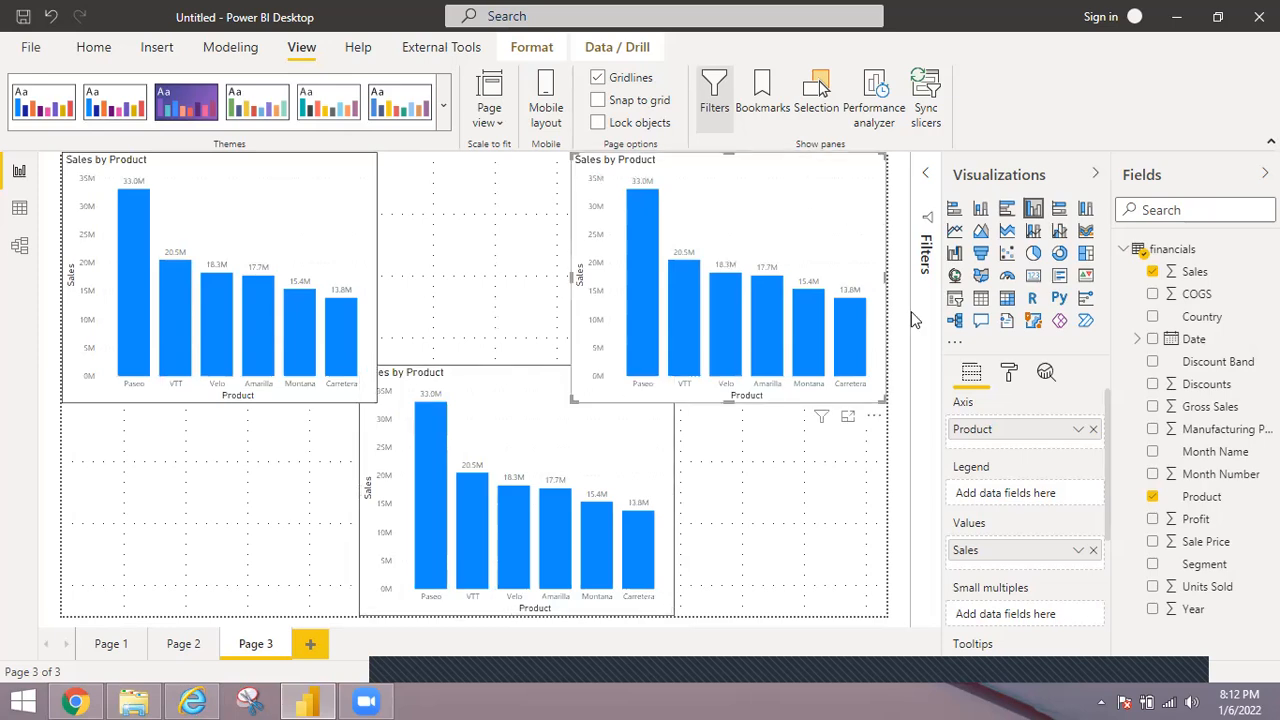
pyautogui.click(1093, 557)
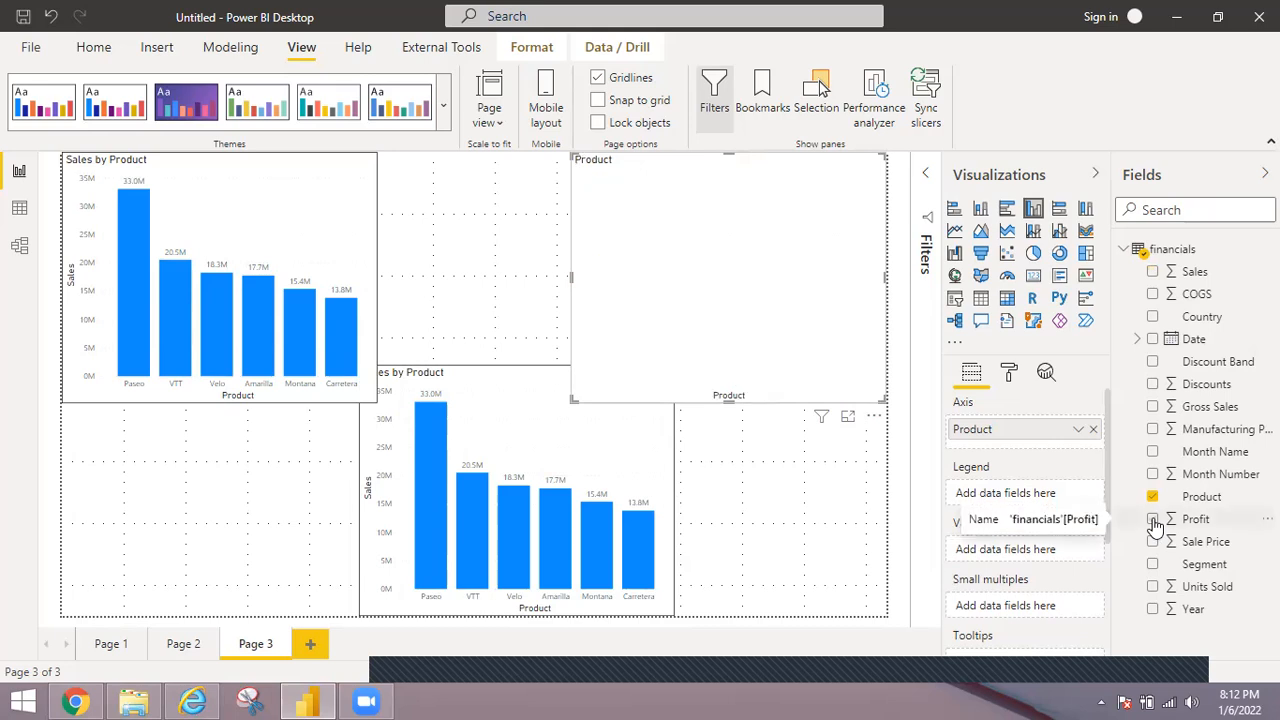
pyautogui.click(1153, 521)
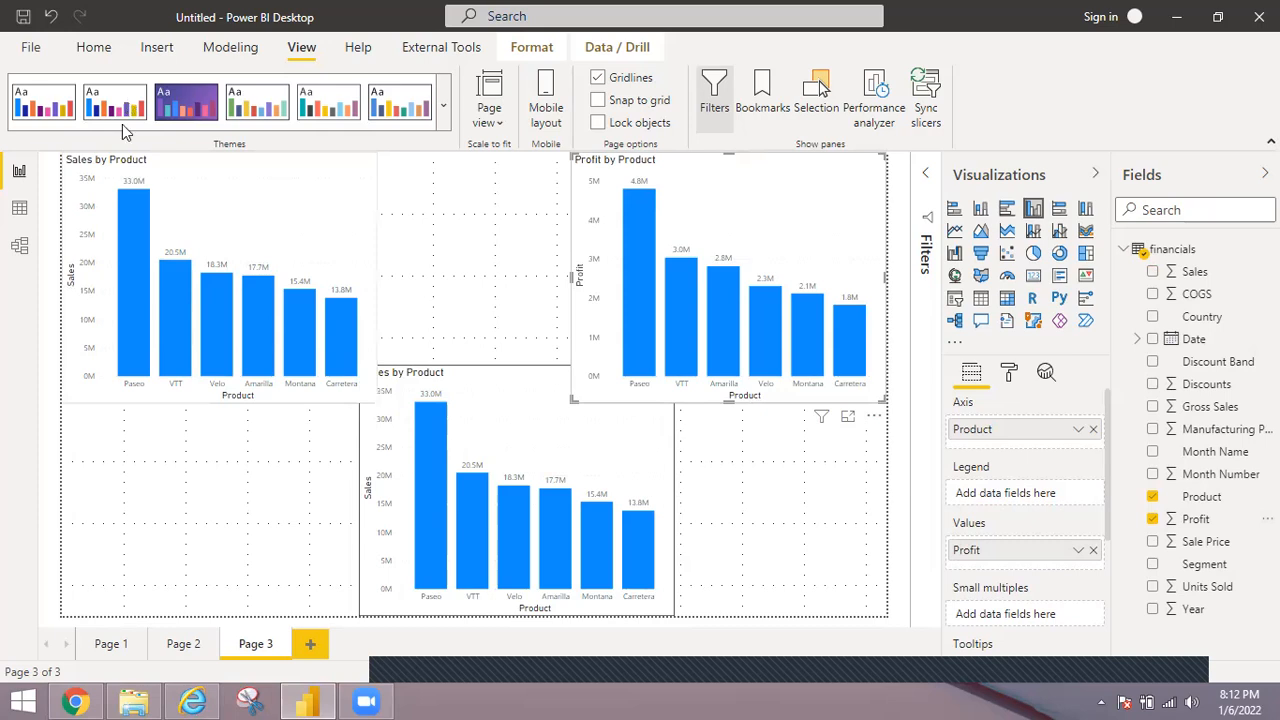
pyautogui.click(277, 215)
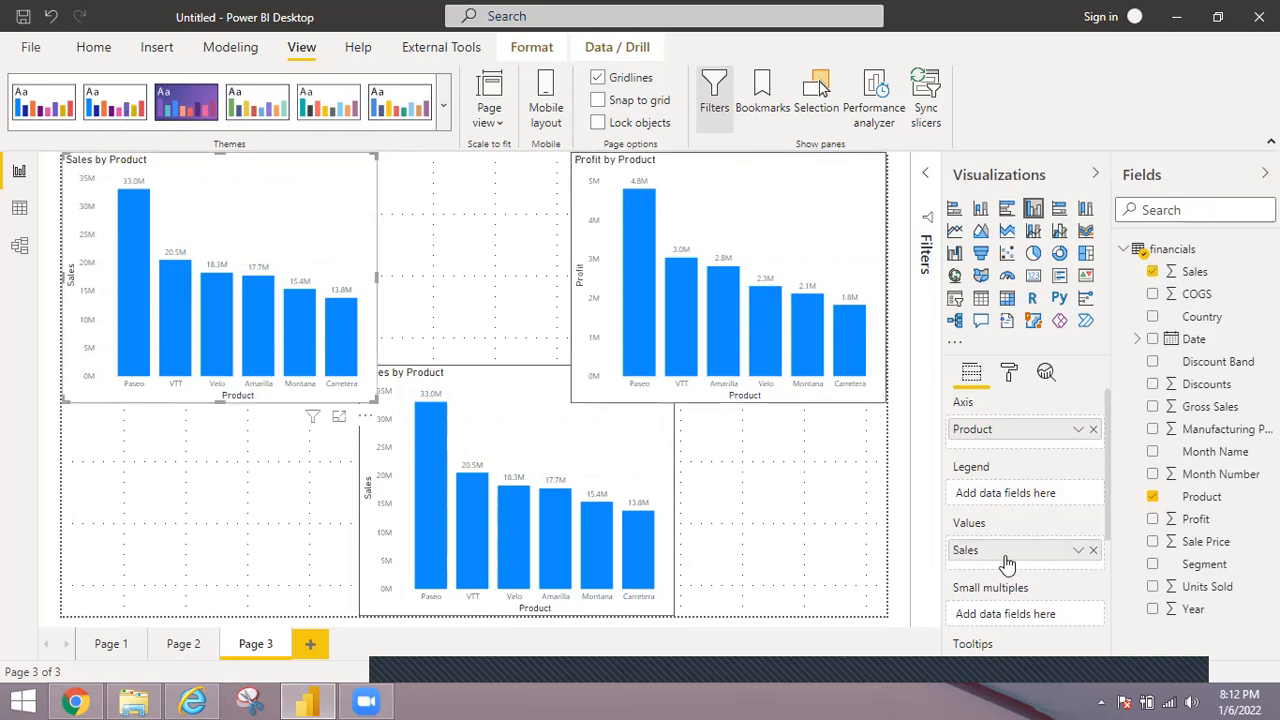
pyautogui.click(1094, 551)
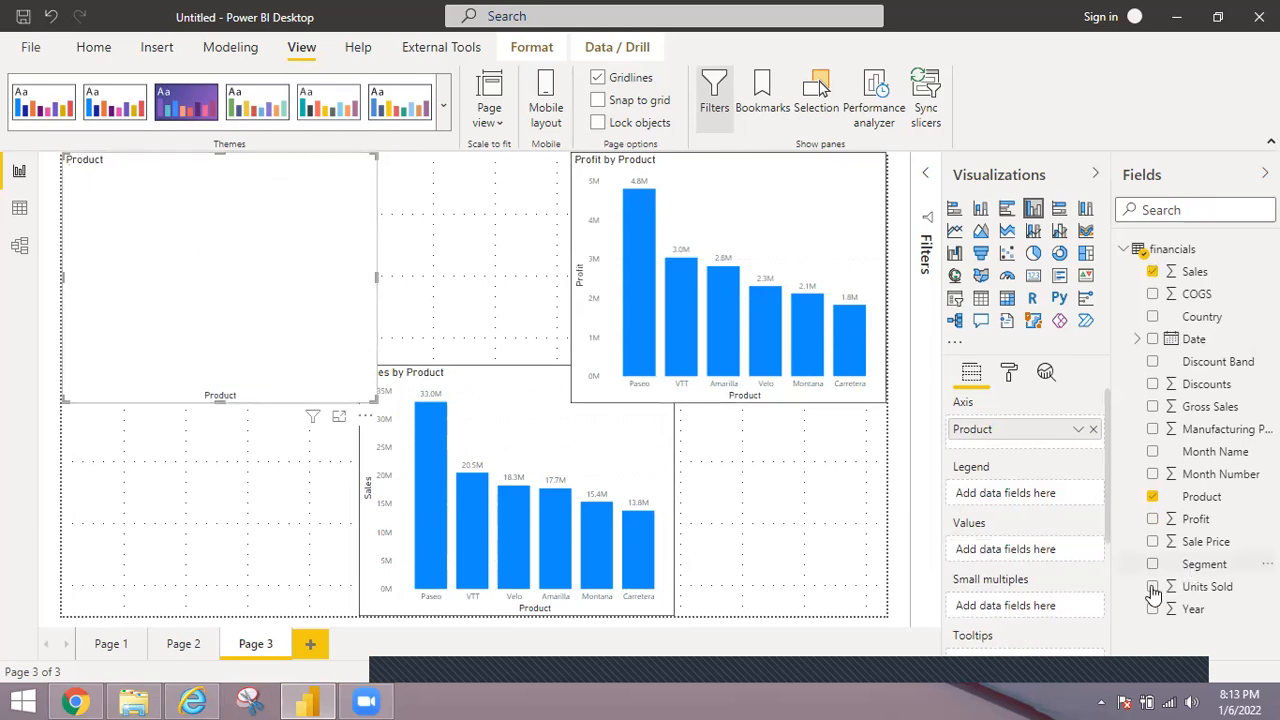
pyautogui.click(1153, 587)
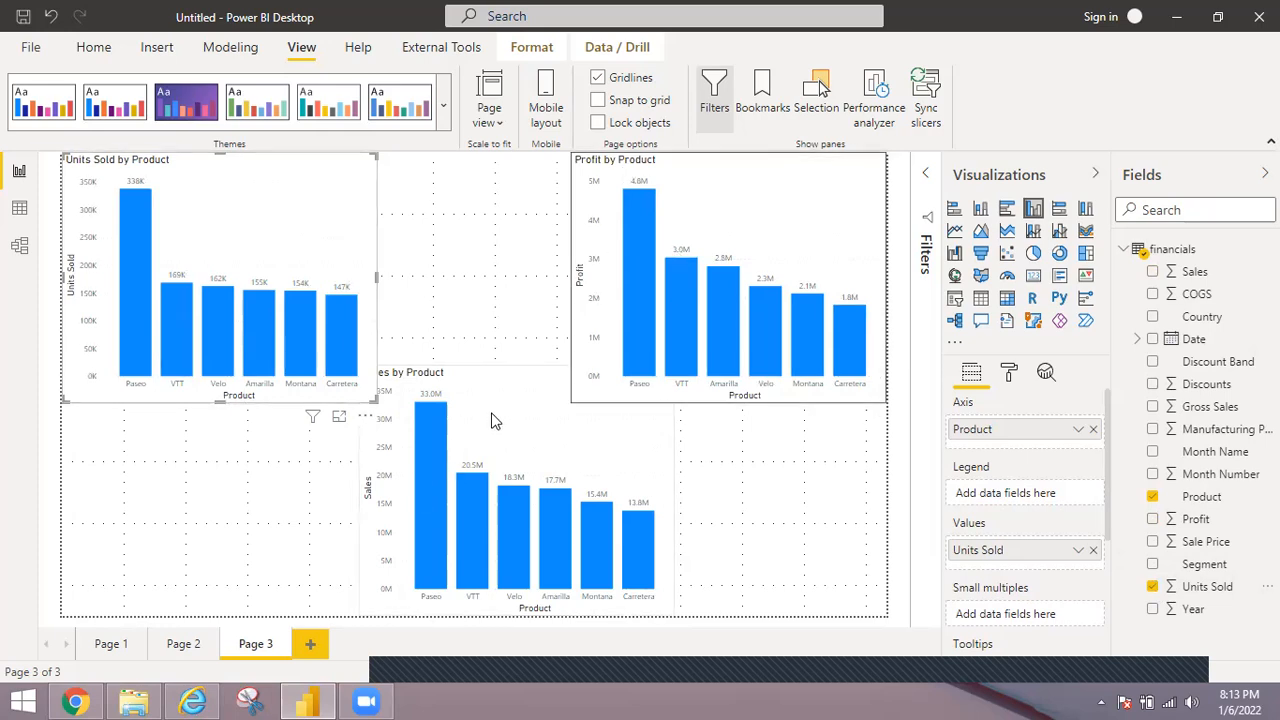
# Shift the Sales by Product chart slightly up and left, and recheck the toggle_tab_layout.gif example in Internet Explorer before returning to Power BI Desktop.
pyautogui.moveTo(474, 406); pyautogui.dragTo(443, 390)
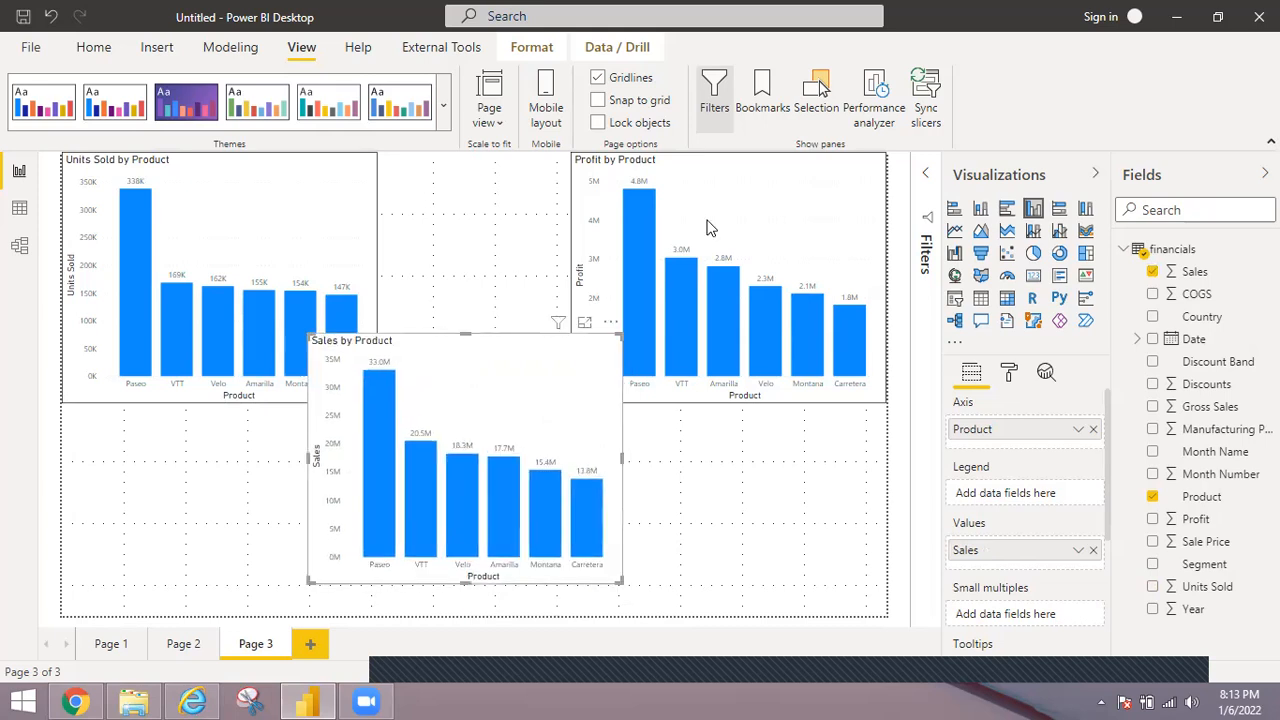
pyautogui.click(90, 699)
pyautogui.click(192, 701)
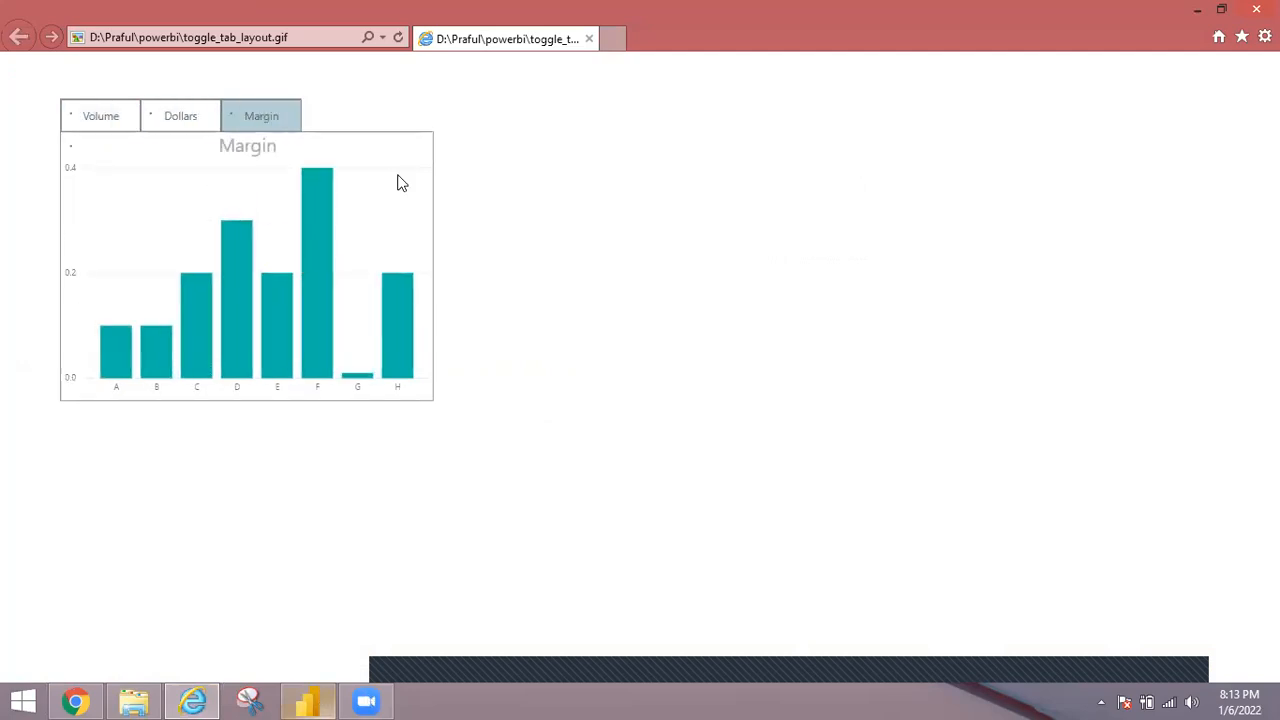
pyautogui.click(307, 700)
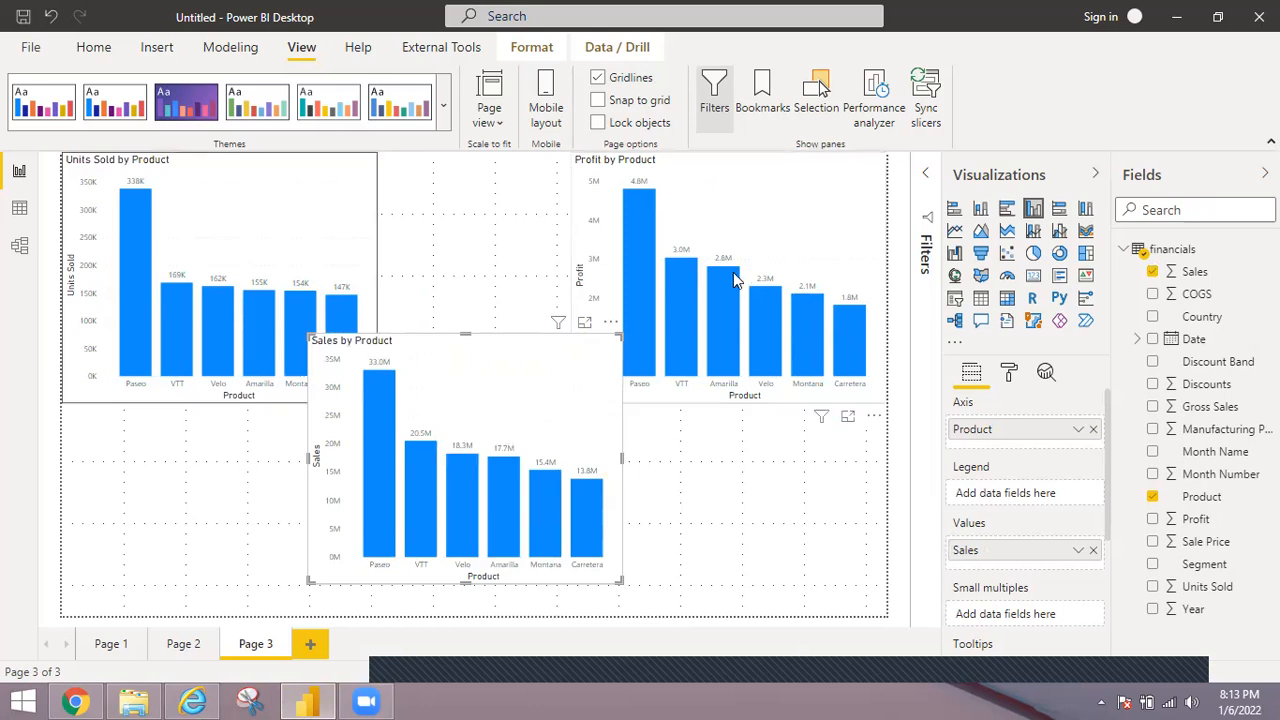
# Stack the Profit by Product and Units Sold by Product charts exactly over the Sales by Product chart.
pyautogui.moveTo(632, 327); pyautogui.dragTo(543, 381)
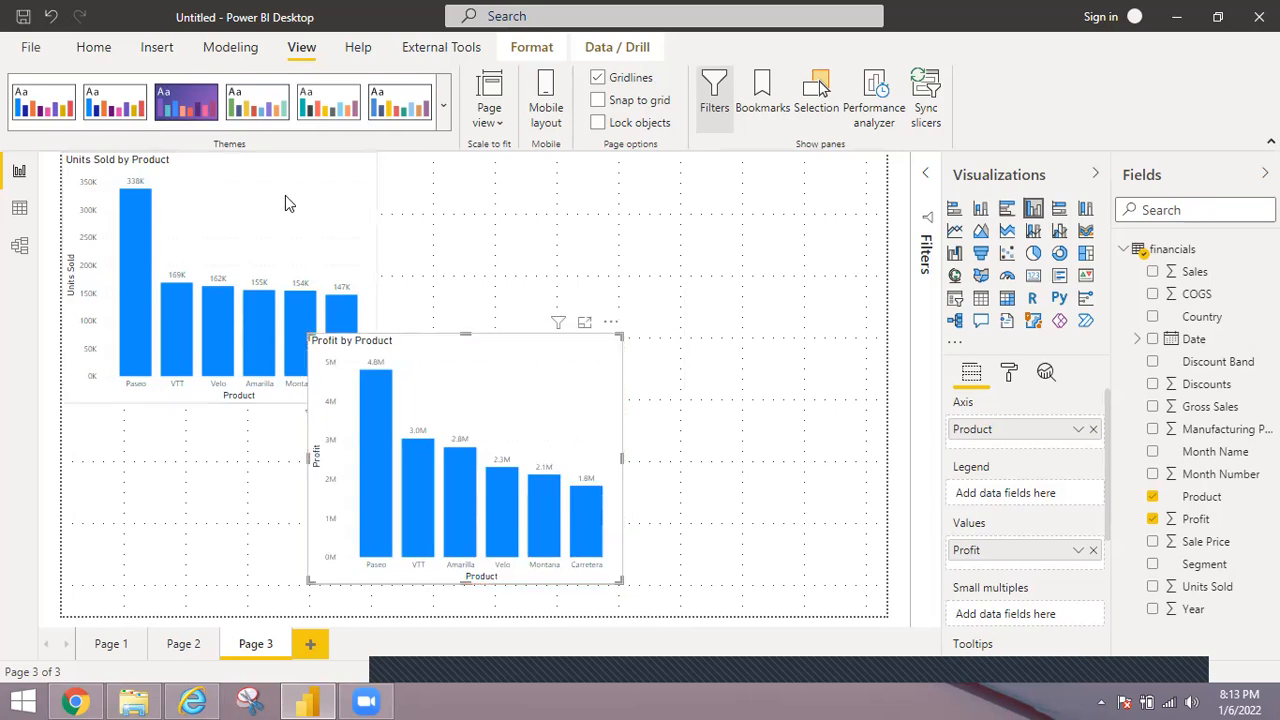
pyautogui.moveTo(480, 267); pyautogui.dragTo(540, 369)
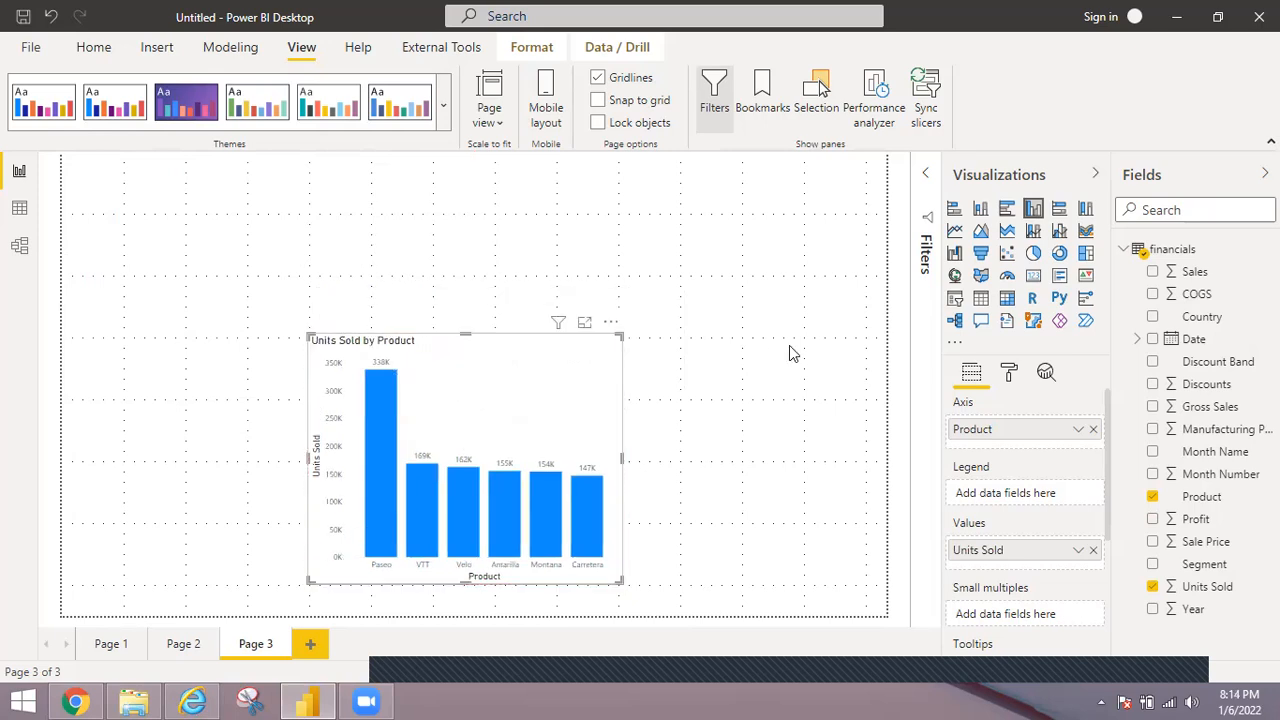
pyautogui.click(790, 353)
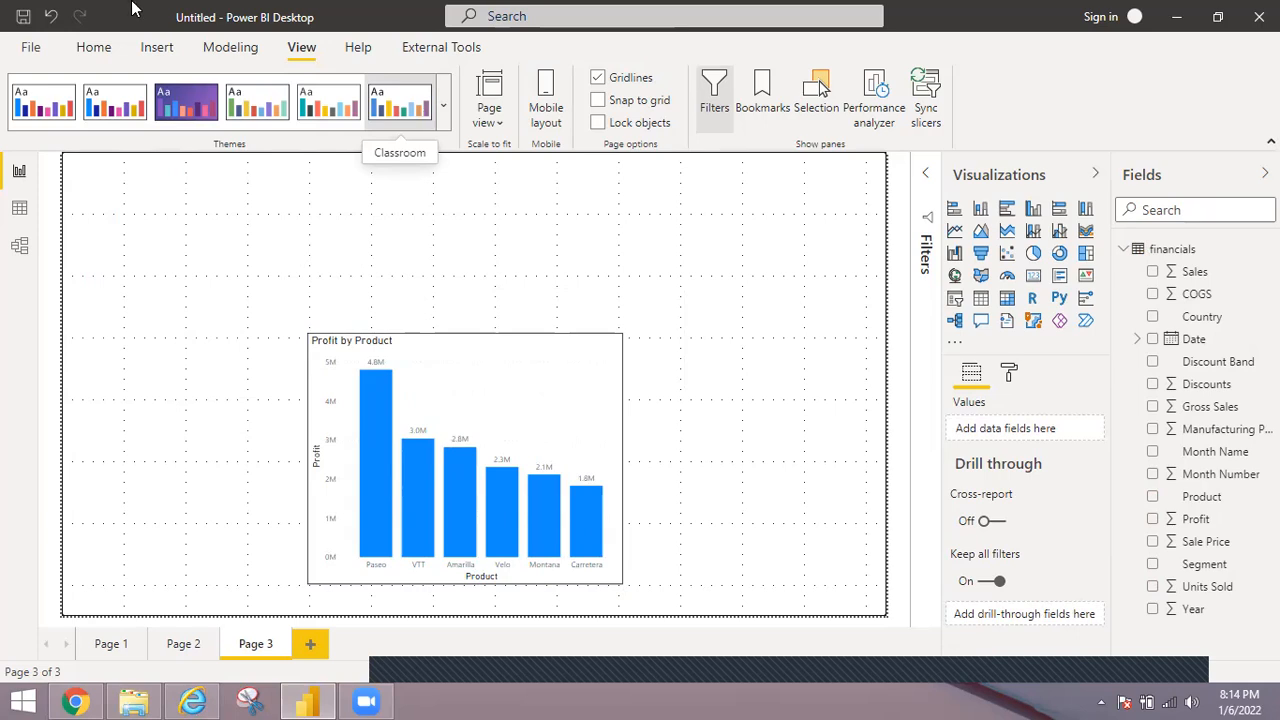
# Recheck the tabs in Internet Explorer's example, return to Power BI Desktop and insert a blank button, widening it and placing it above the charts.
pyautogui.click(193, 699)
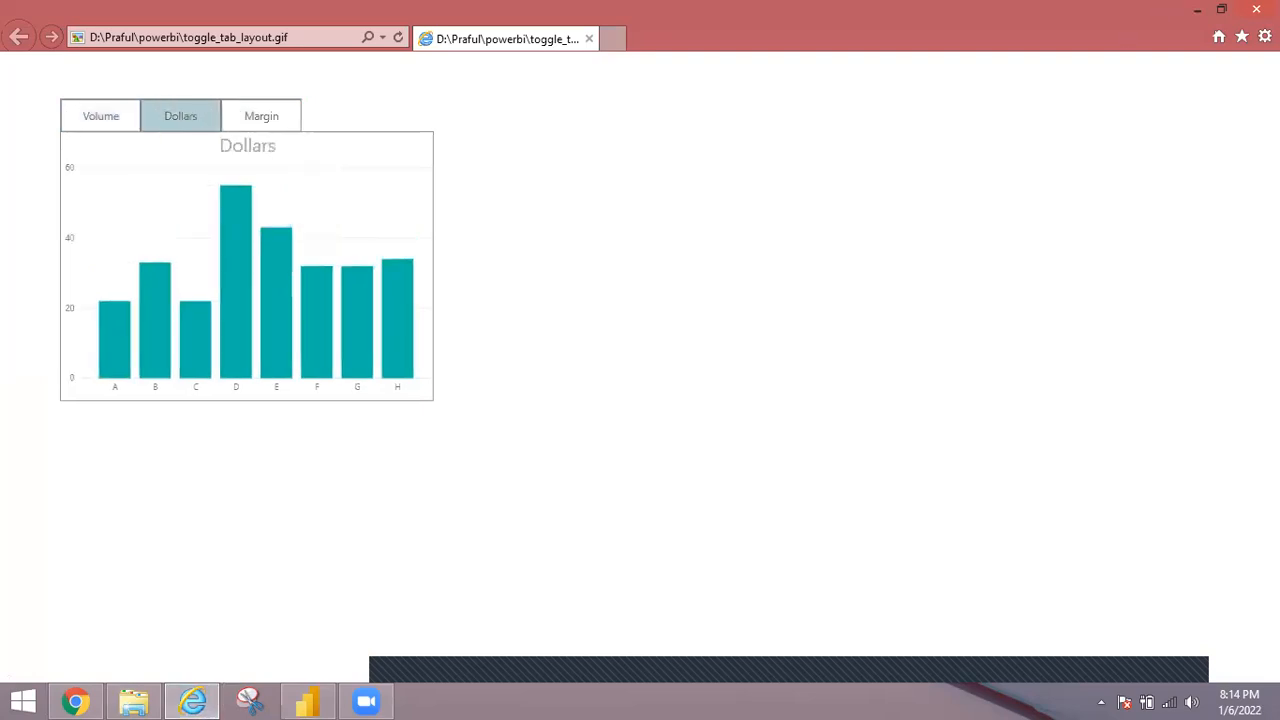
pyautogui.click(1200, 10)
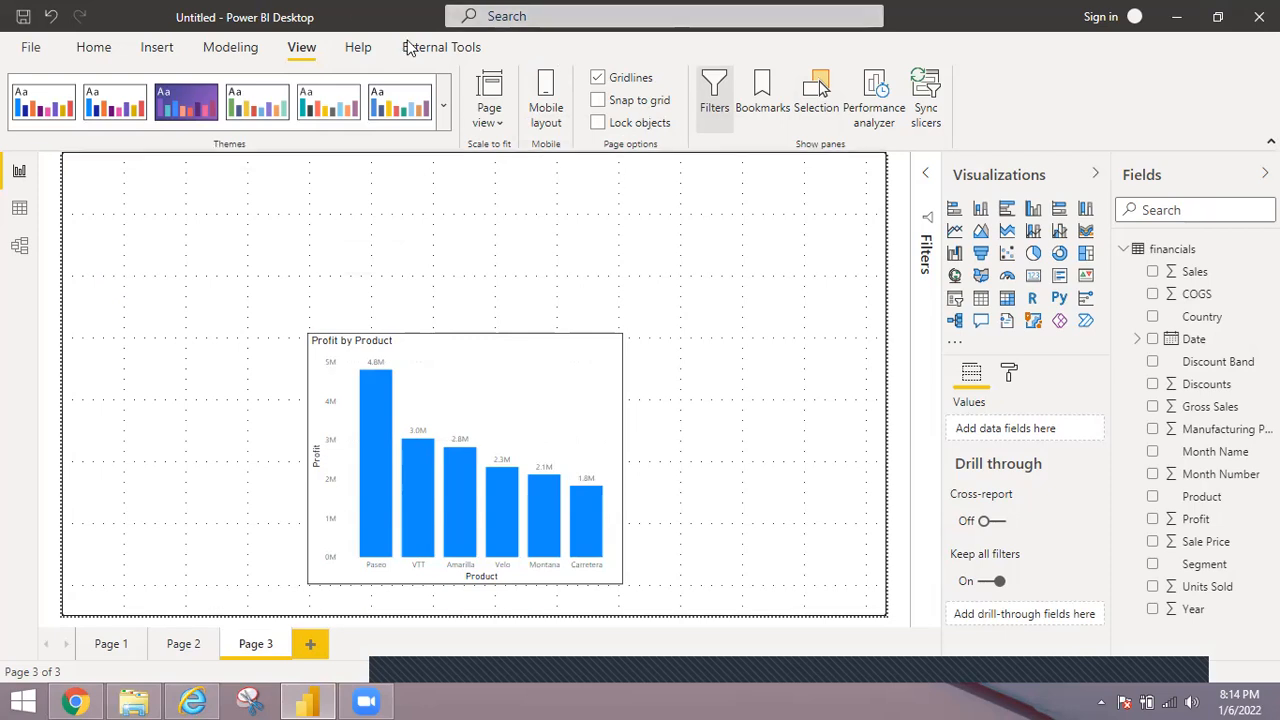
pyautogui.click(160, 48)
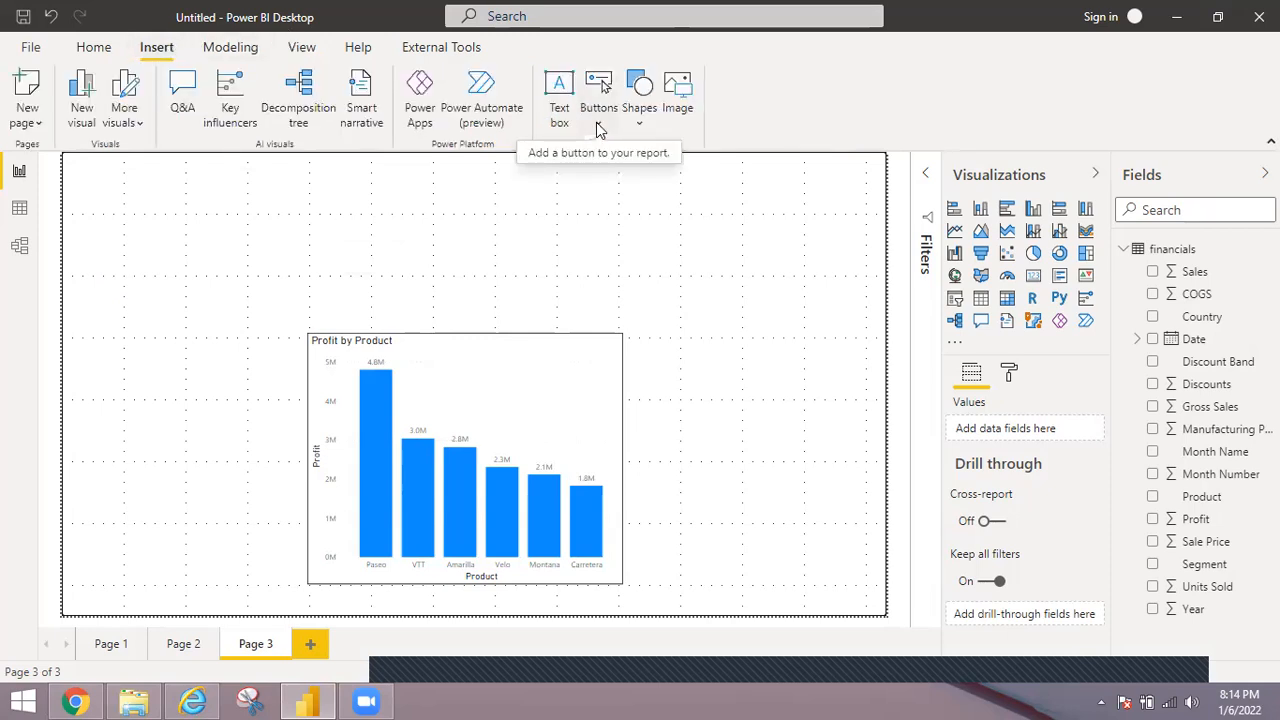
pyautogui.click(598, 125)
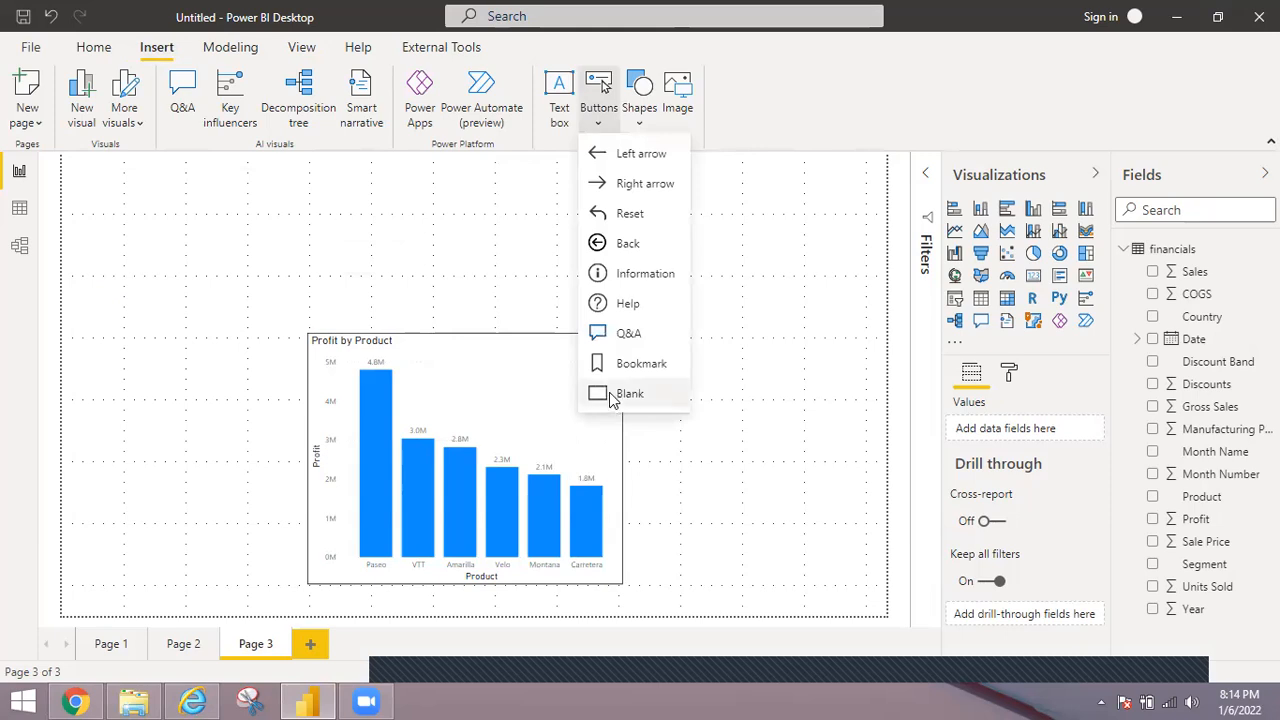
pyautogui.click(613, 397)
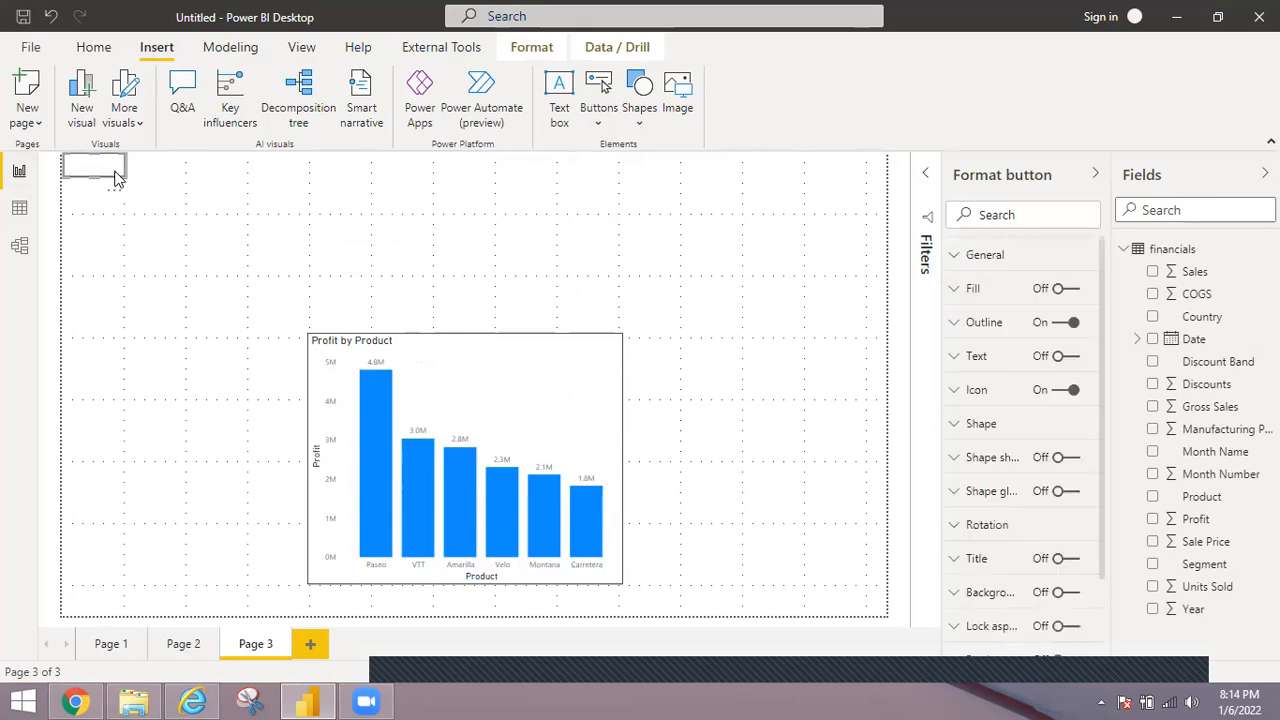
pyautogui.moveTo(108, 175); pyautogui.dragTo(323, 205)
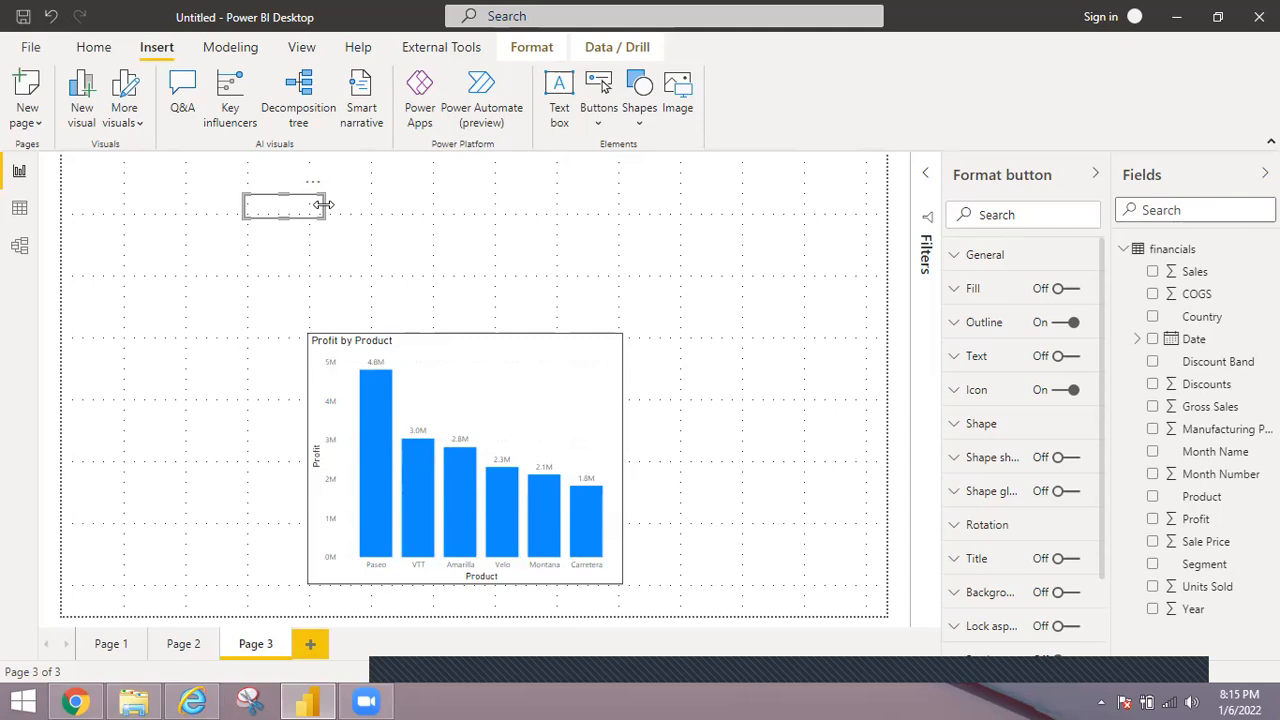
# Duplicate the blank button twice and line up all three buttons side by side along the chart's upper edge, starting at its left corner.
pyautogui.moveTo(323, 205); pyautogui.dragTo(346, 323)
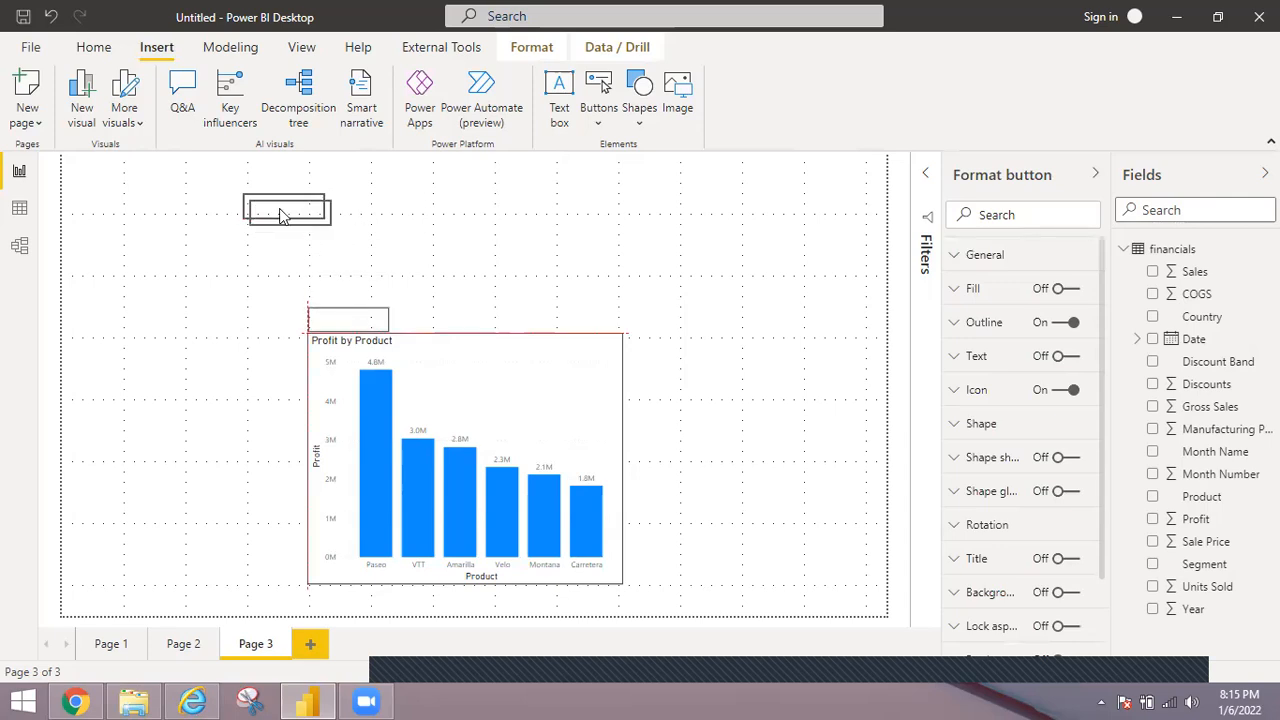
pyautogui.moveTo(283, 215); pyautogui.dragTo(420, 317)
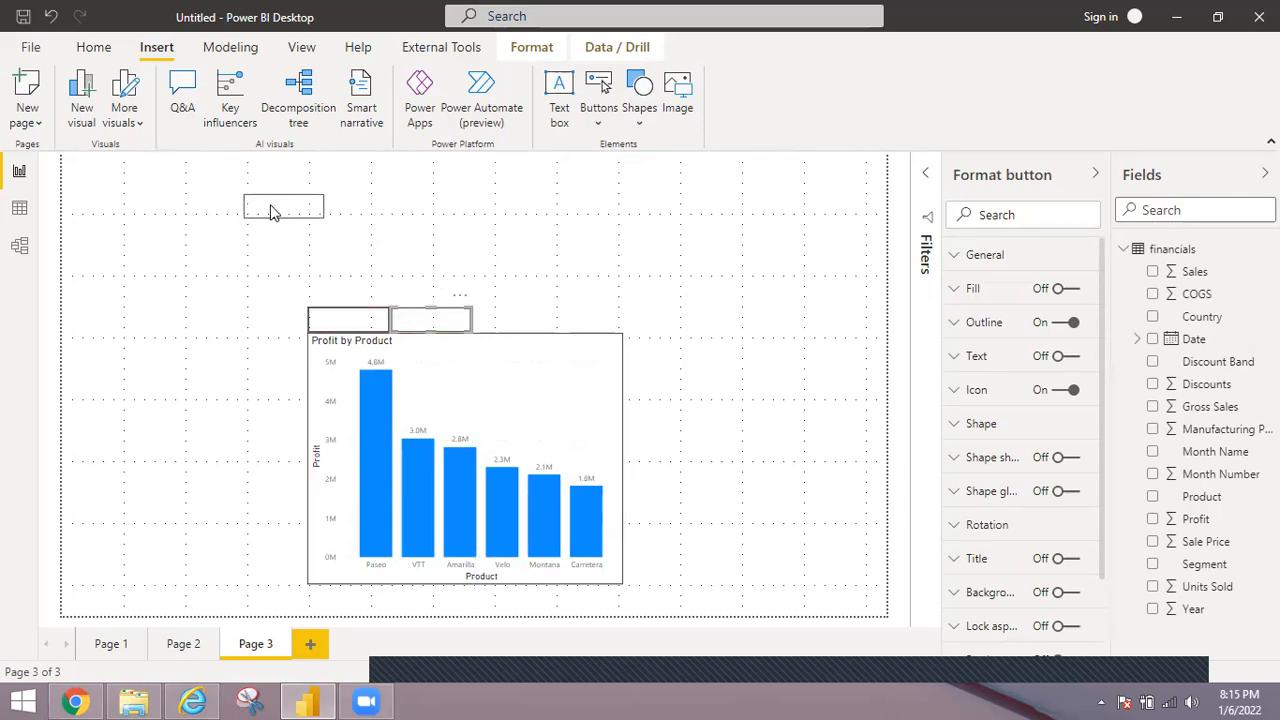
pyautogui.moveTo(272, 210); pyautogui.dragTo(490, 323)
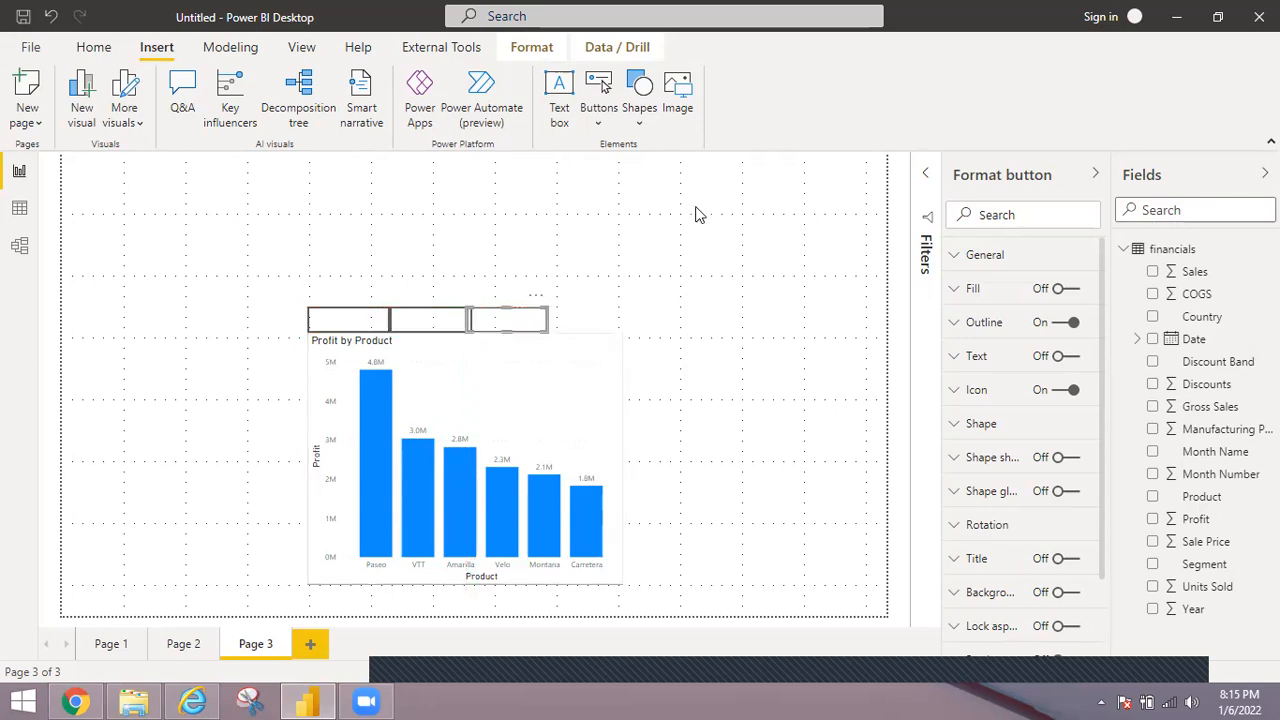
pyautogui.click(800, 212)
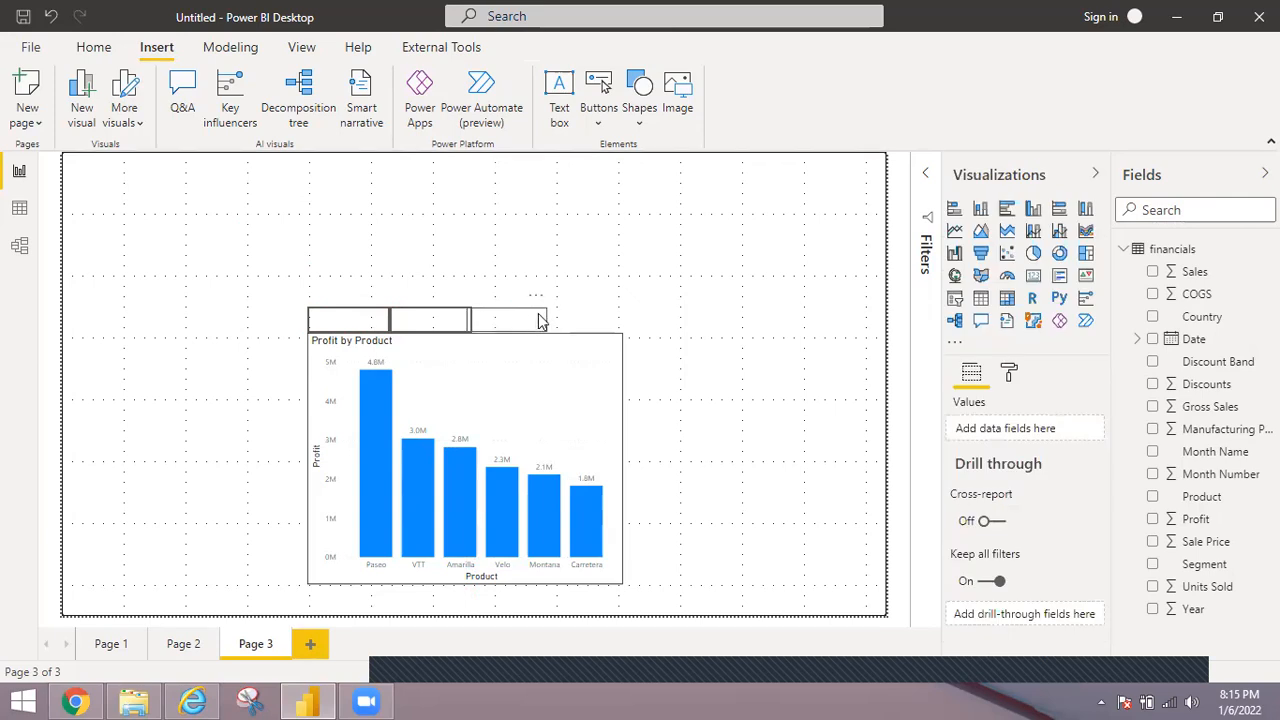
pyautogui.moveTo(539, 320); pyautogui.dragTo(531, 323)
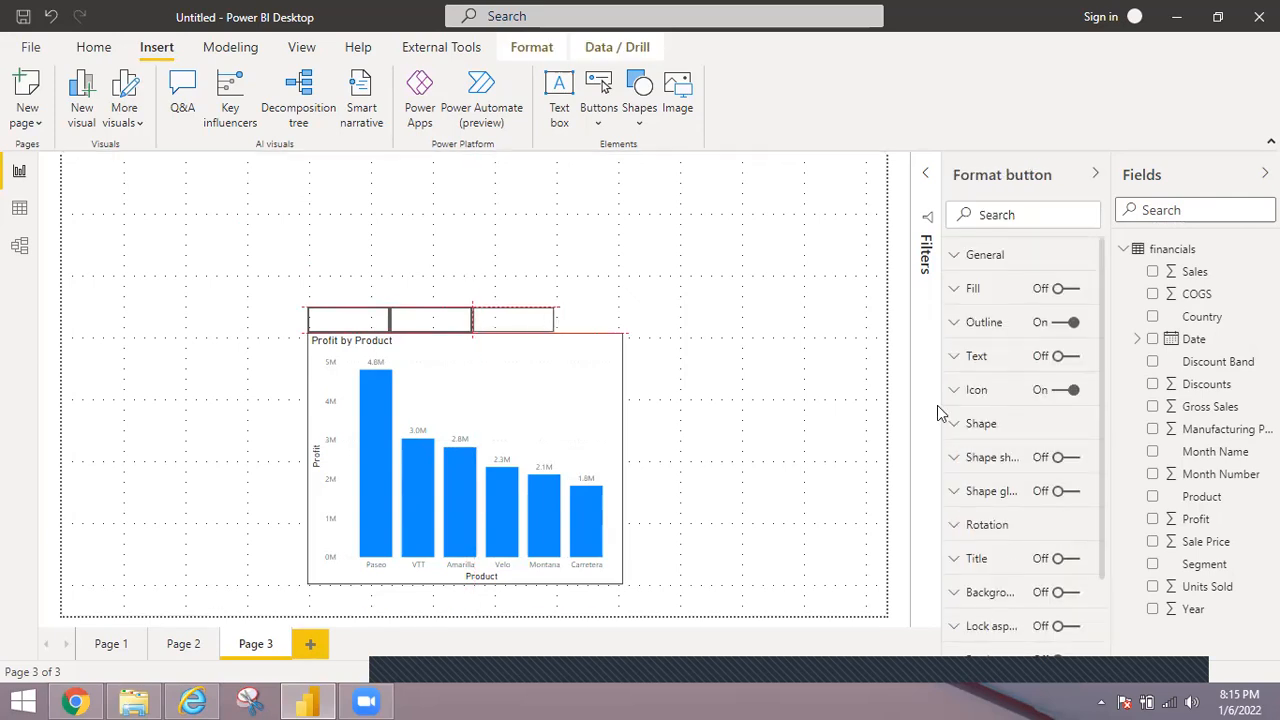
# Turn on text for the rightmost button and label it Profit.
pyautogui.click(192, 700)
pyautogui.click(192, 700)
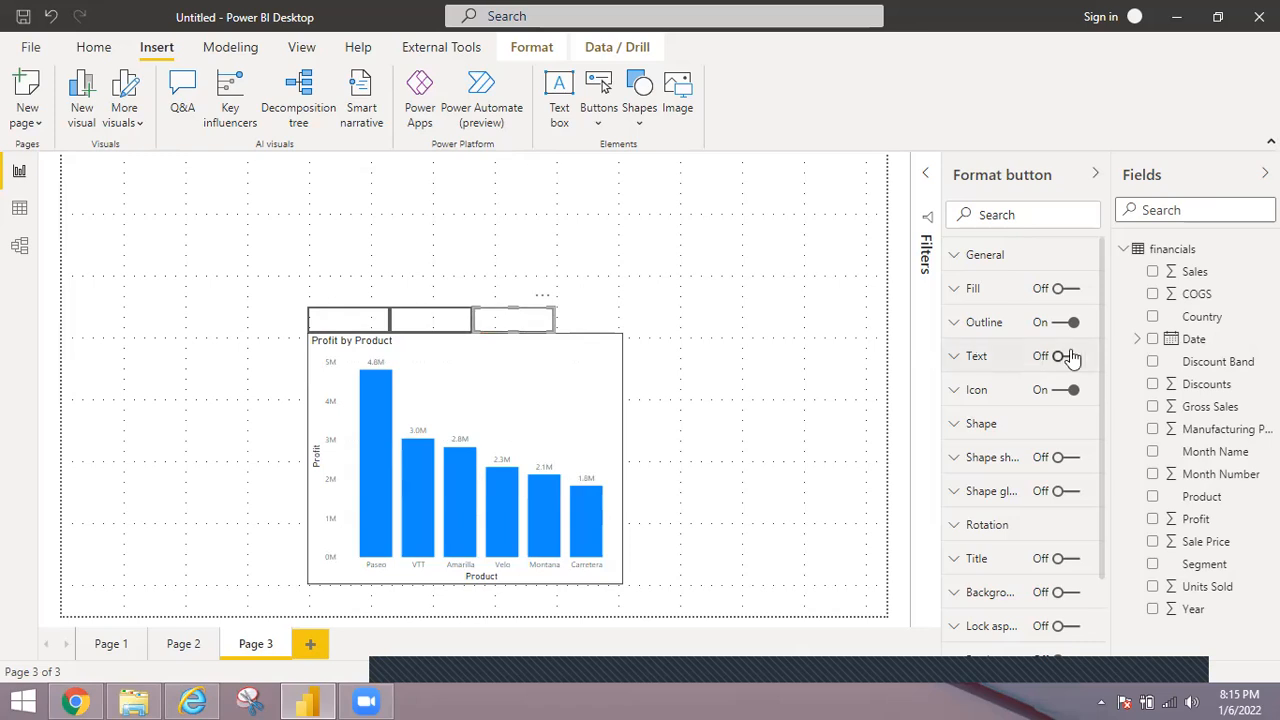
pyautogui.click(1066, 356)
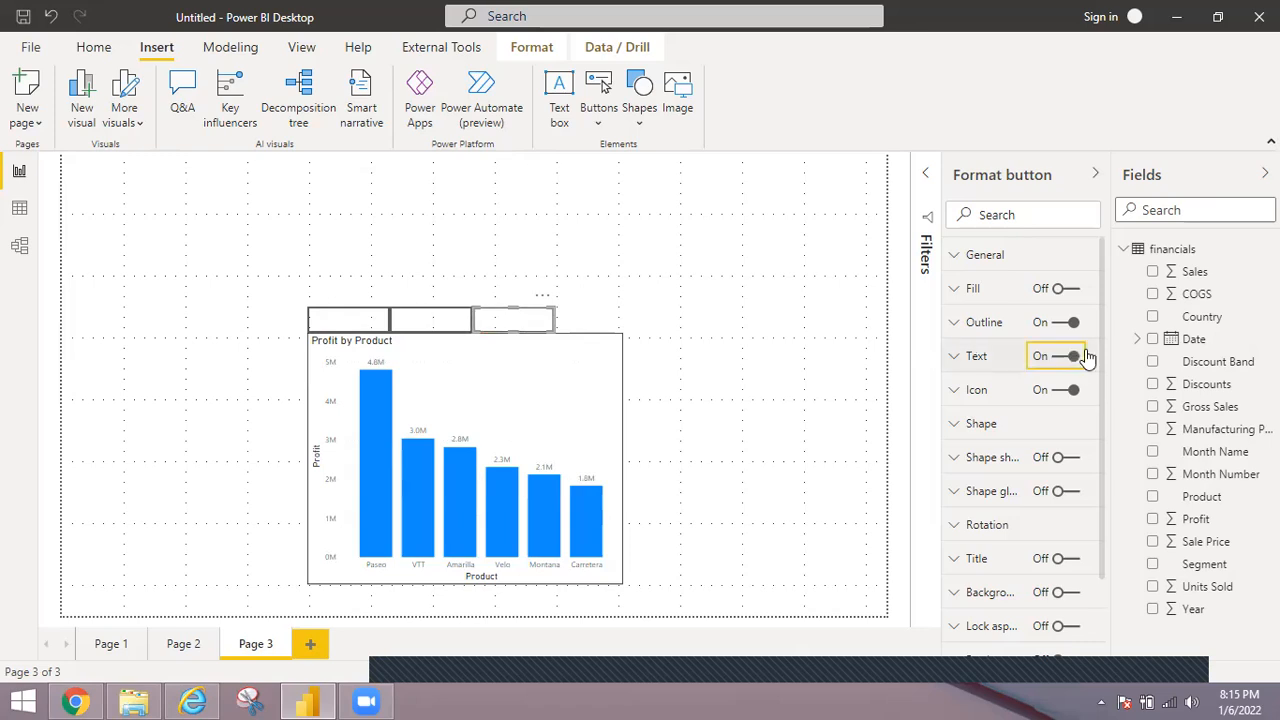
pyautogui.click(978, 358)
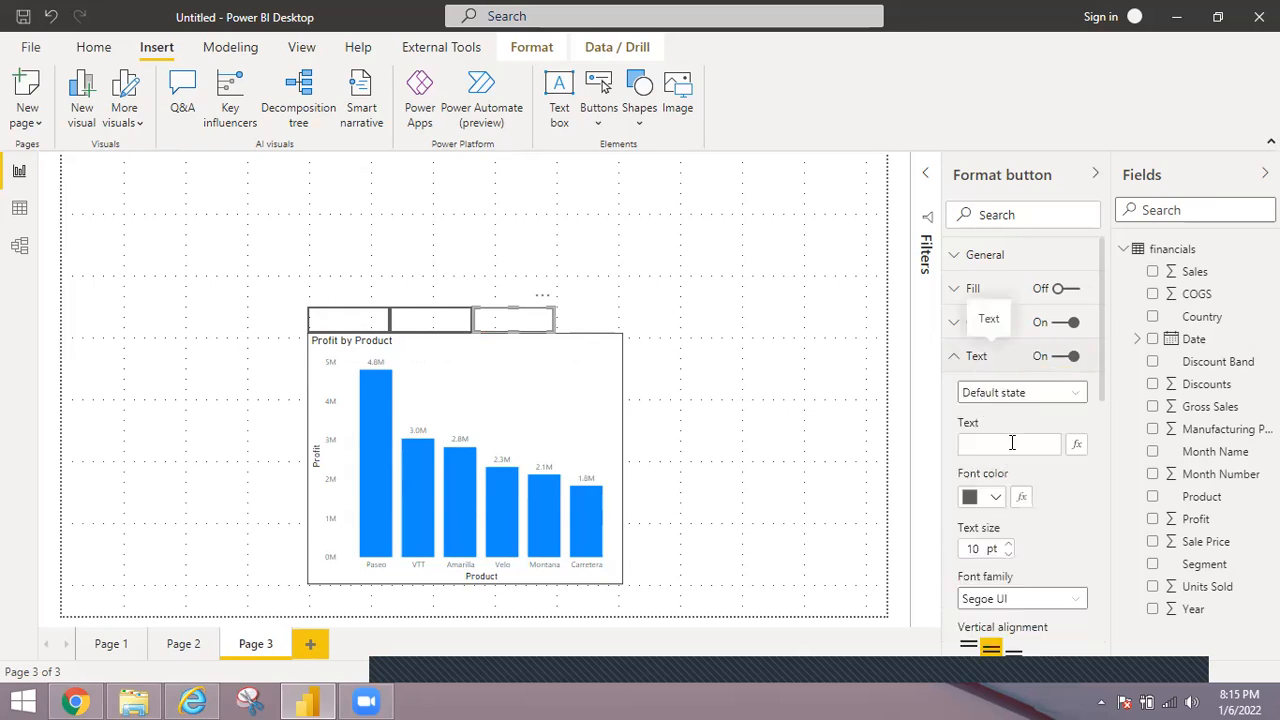
pyautogui.click(1012, 442)
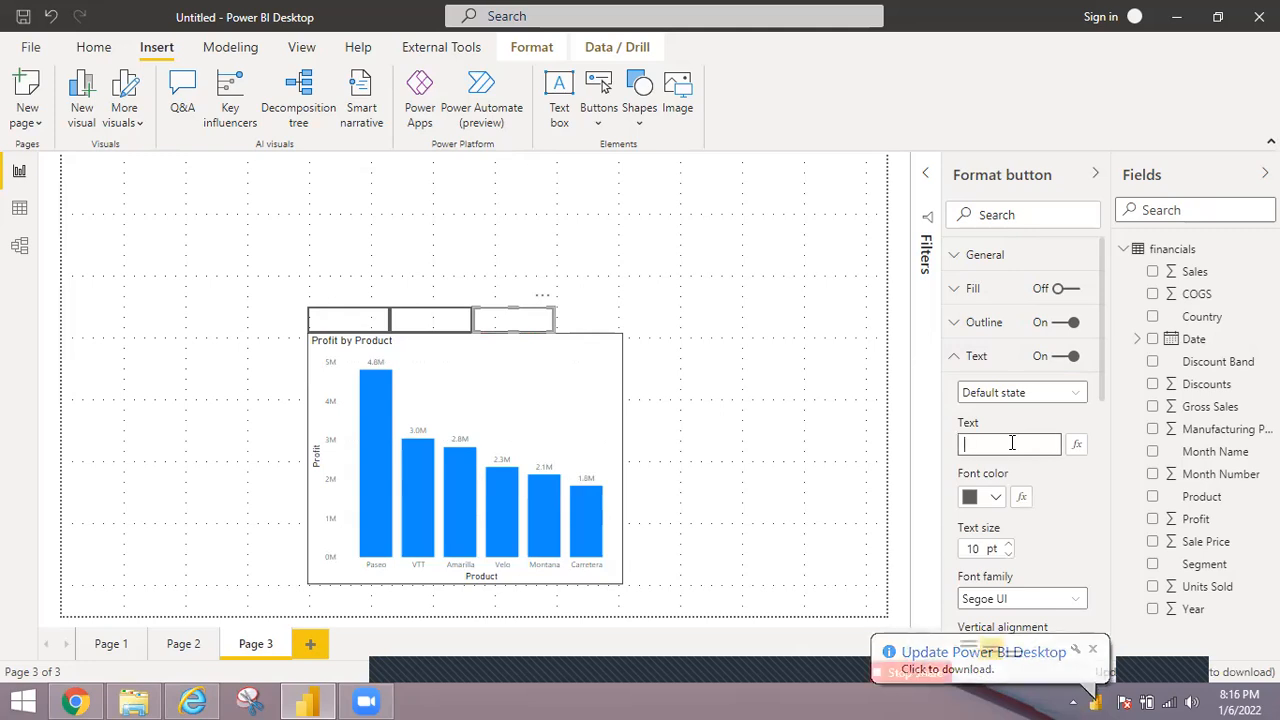
pyautogui.write('Profit')
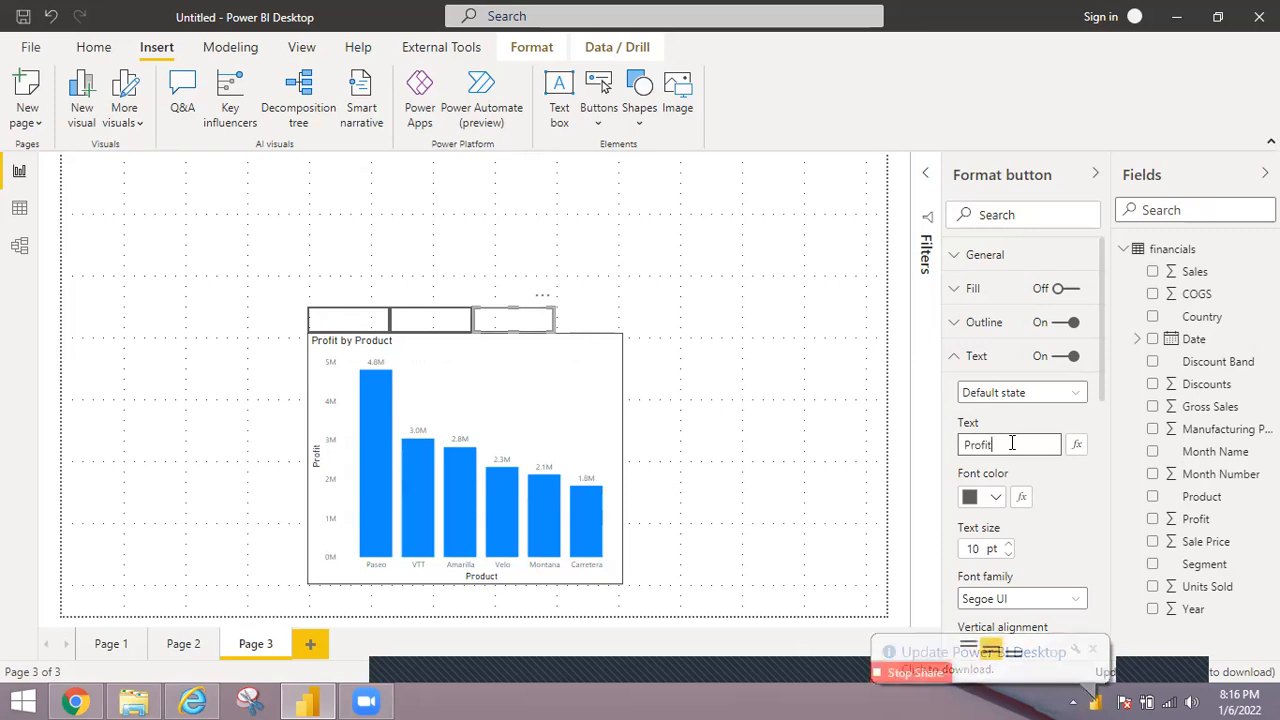
# Set the Profit button's text size to 12 pt and its font color to black.
pyautogui.click(1008, 544)
pyautogui.click(1008, 544)
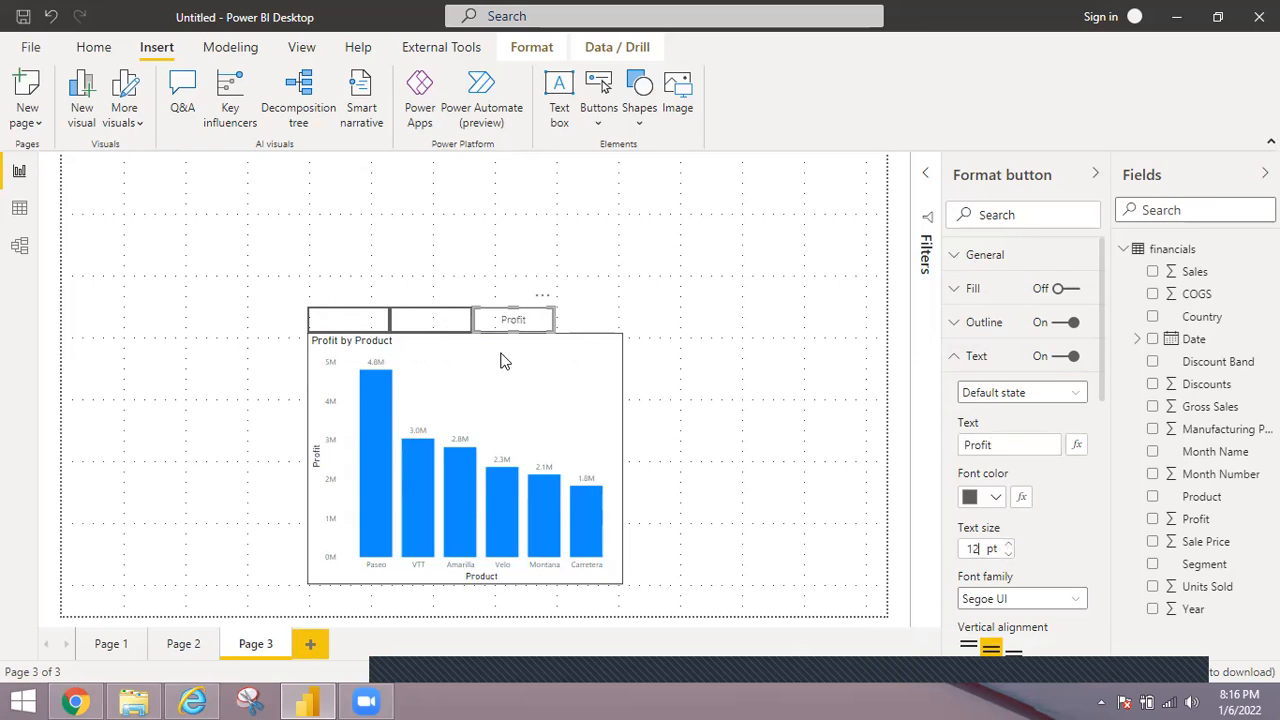
pyautogui.click(996, 487)
pyautogui.click(1016, 410)
# Turn on text for the middle button and label it Units Sold in black 12 pt text.
pyautogui.click(1070, 357)
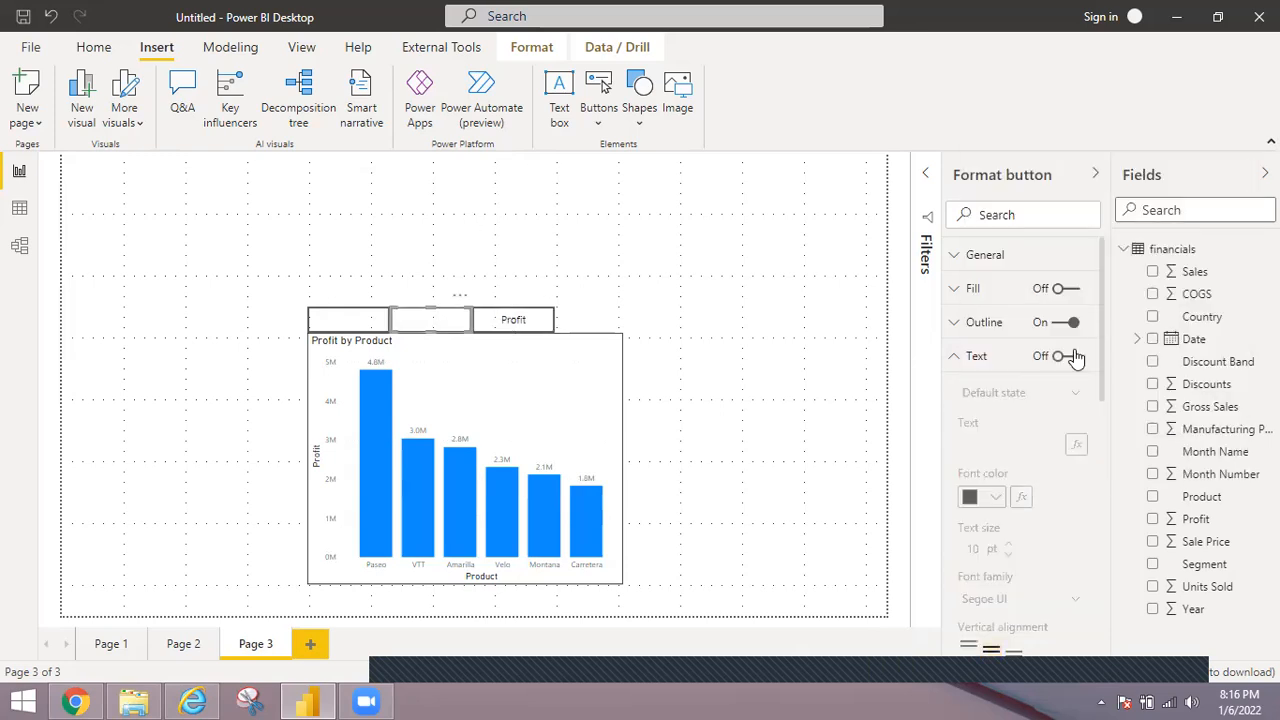
pyautogui.click(1070, 357)
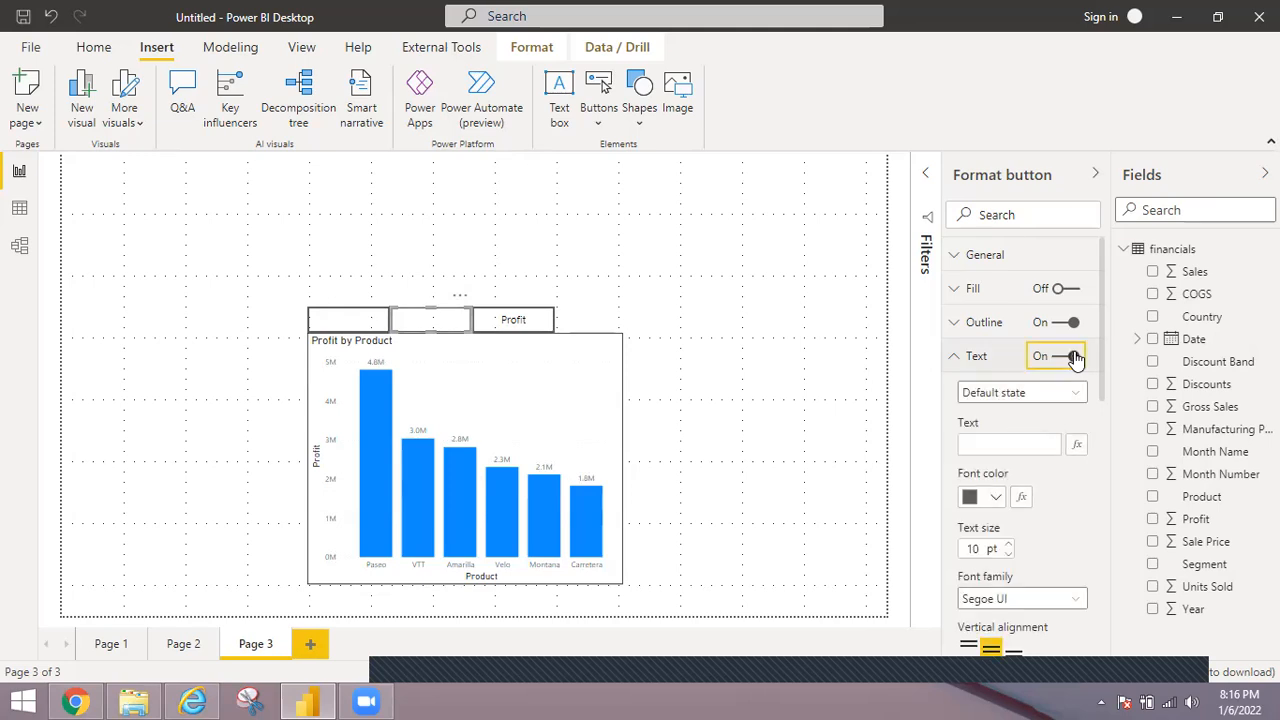
pyautogui.click(1019, 444)
pyautogui.write('Units')
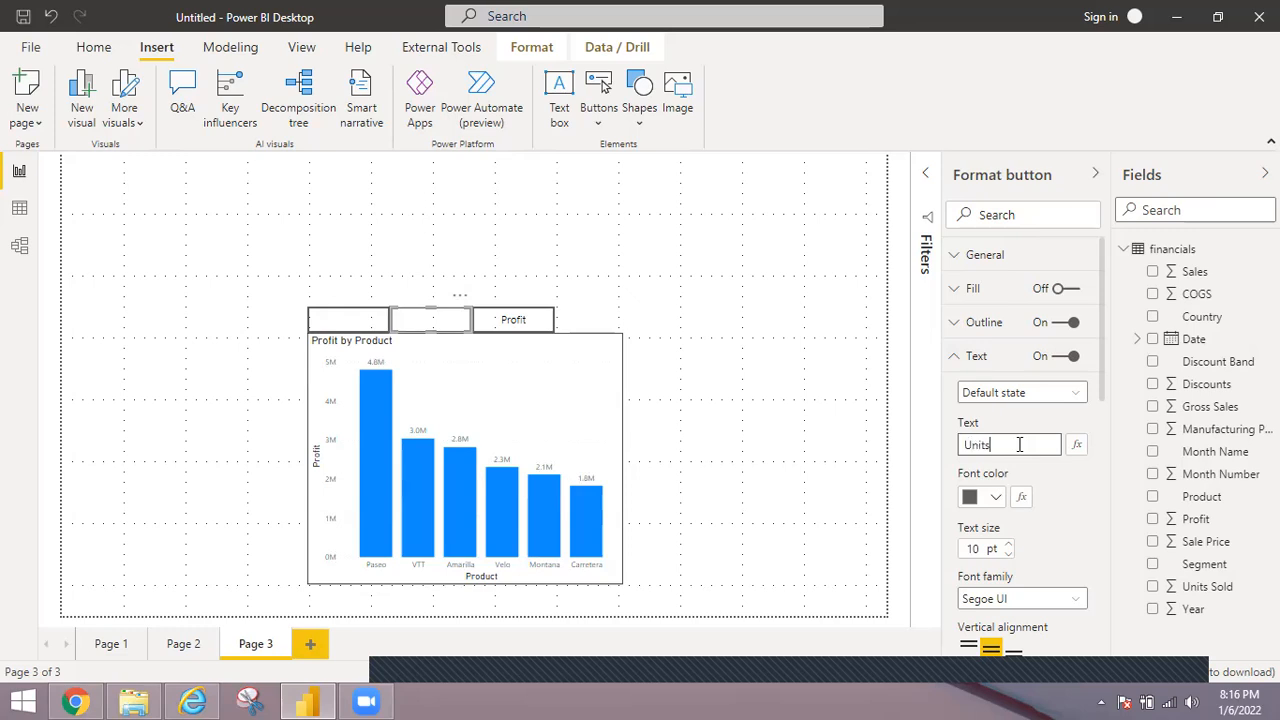
pyautogui.write(' Sold')
pyautogui.doubleClick(1009, 544)
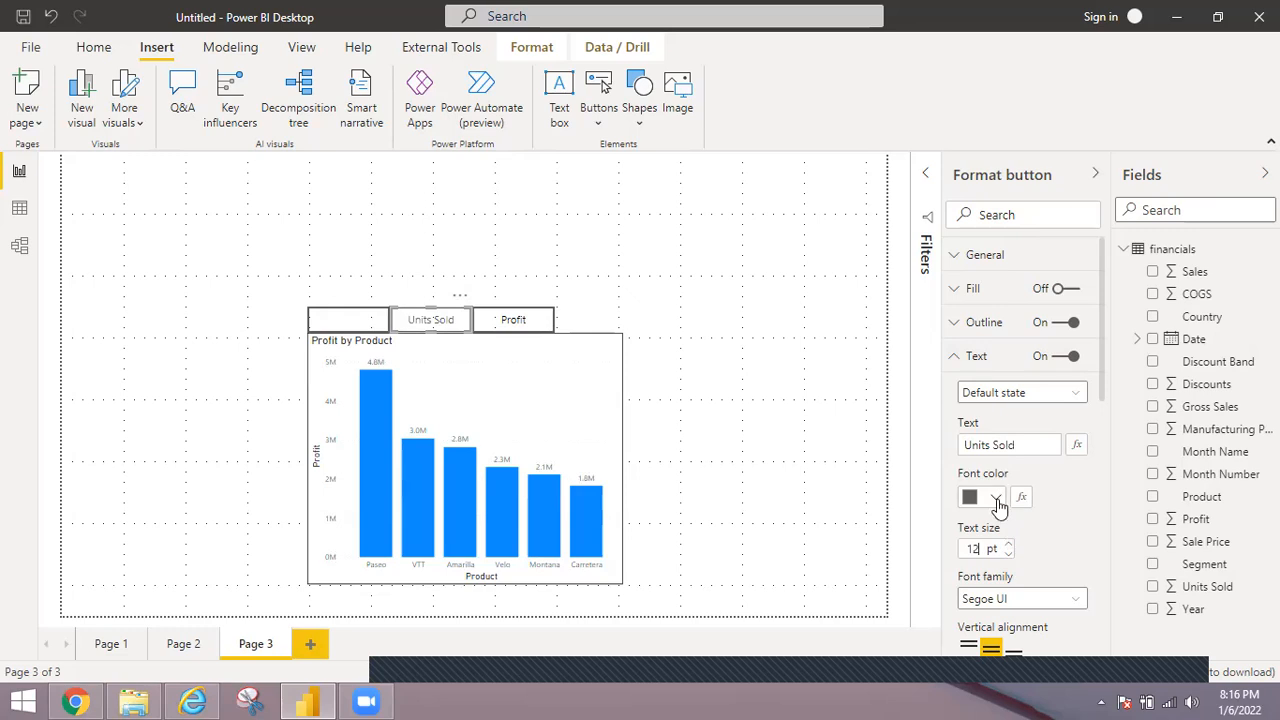
pyautogui.click(996, 499)
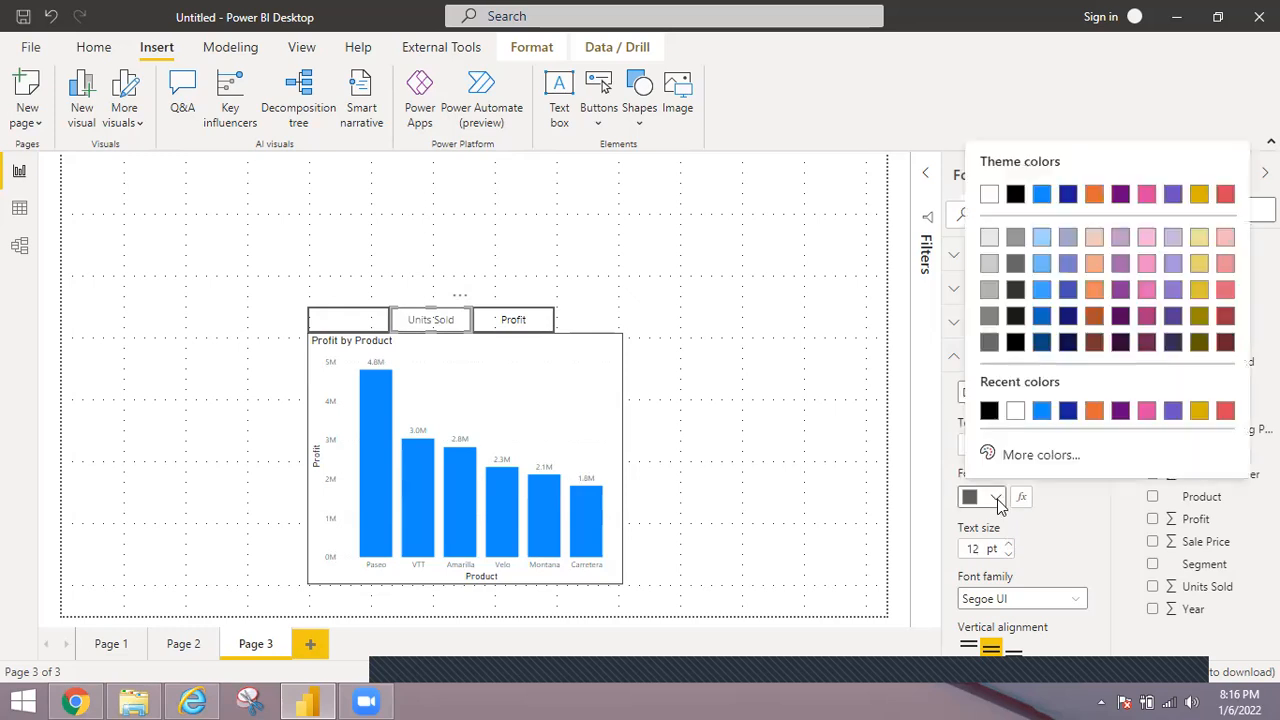
pyautogui.click(990, 412)
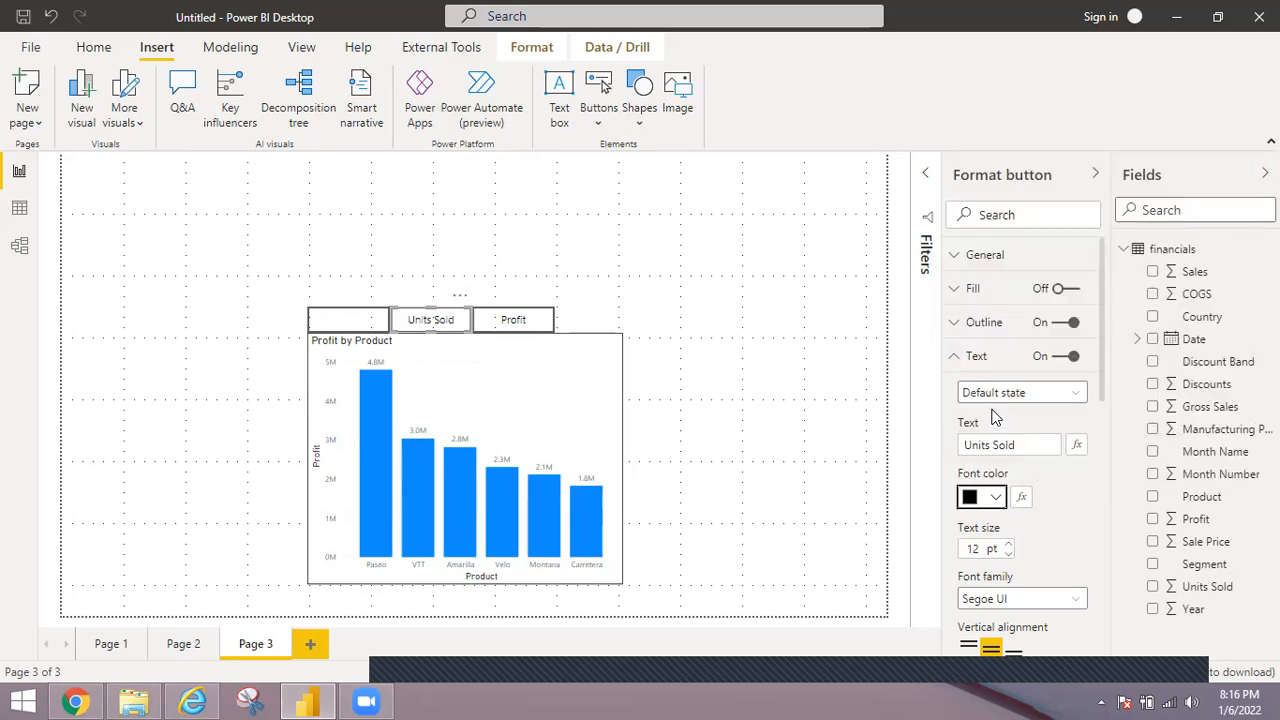
# Turn on text for the leftmost button and label it Sales.
pyautogui.click(352, 325)
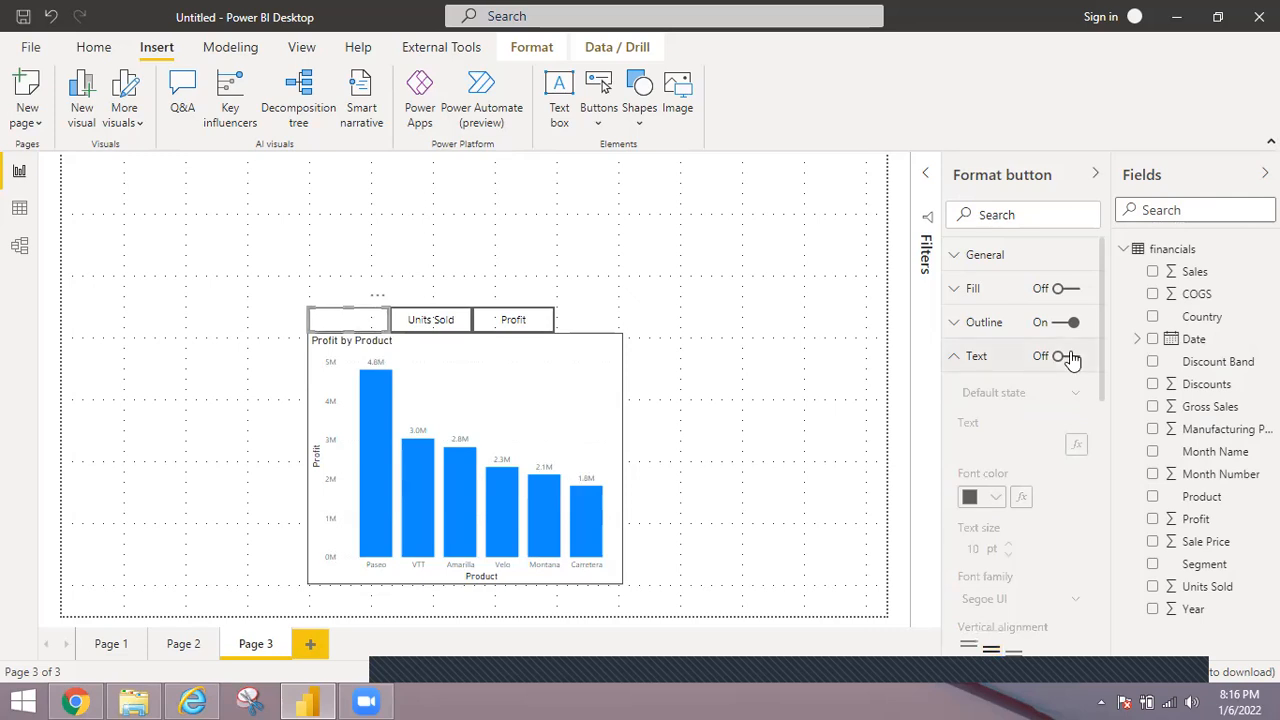
pyautogui.click(1066, 357)
pyautogui.click(1049, 443)
pyautogui.write('Sales')
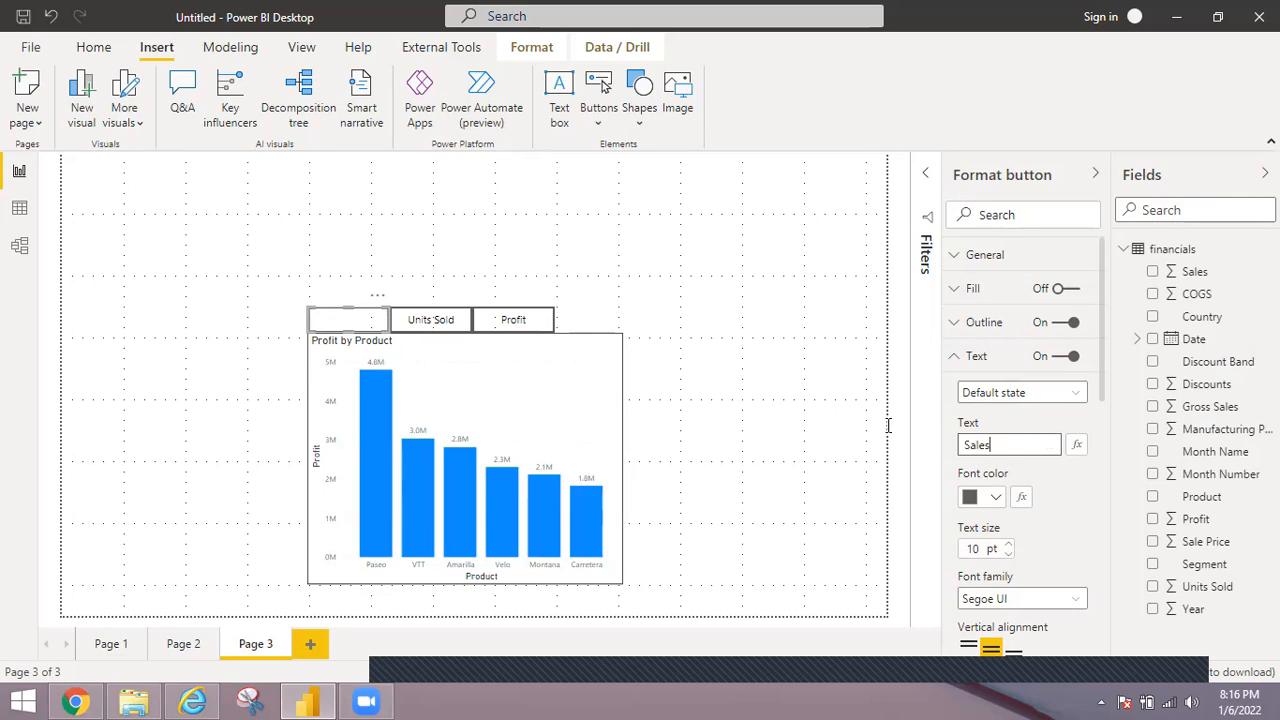
pyautogui.click(805, 432)
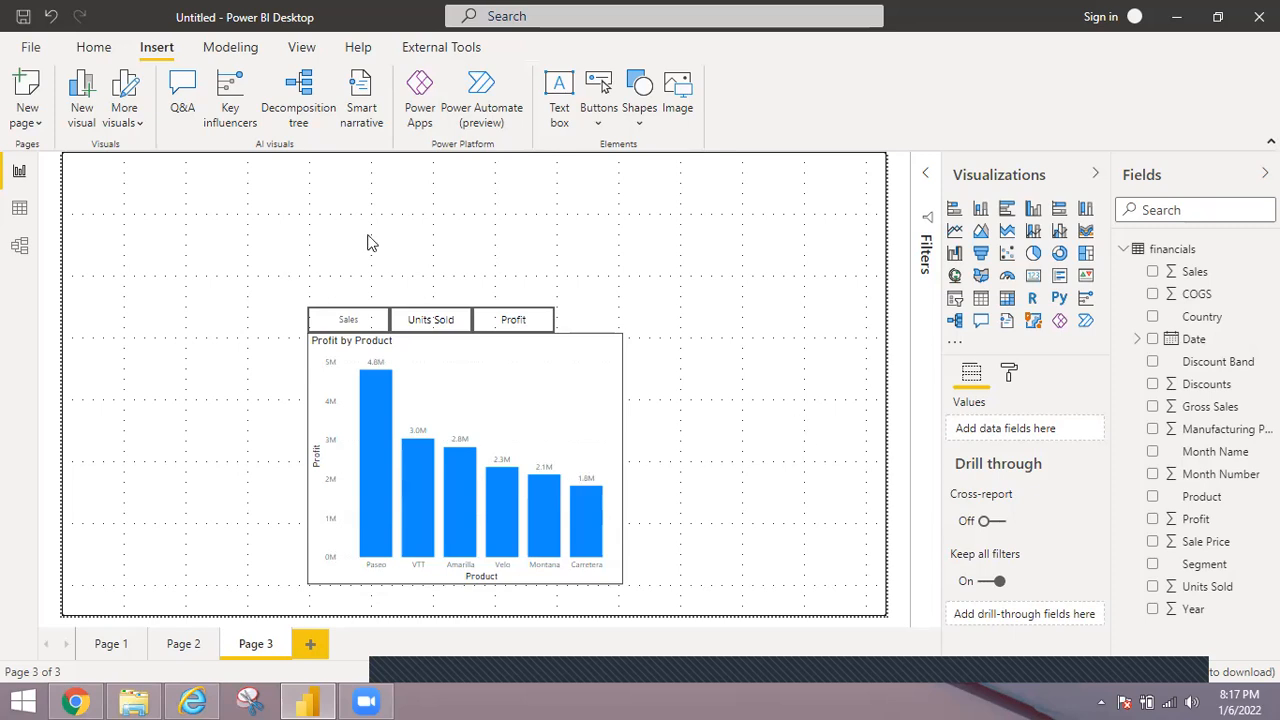
# Set the Sales button's text size to 12 pt and its font color to black.
pyautogui.click(356, 326)
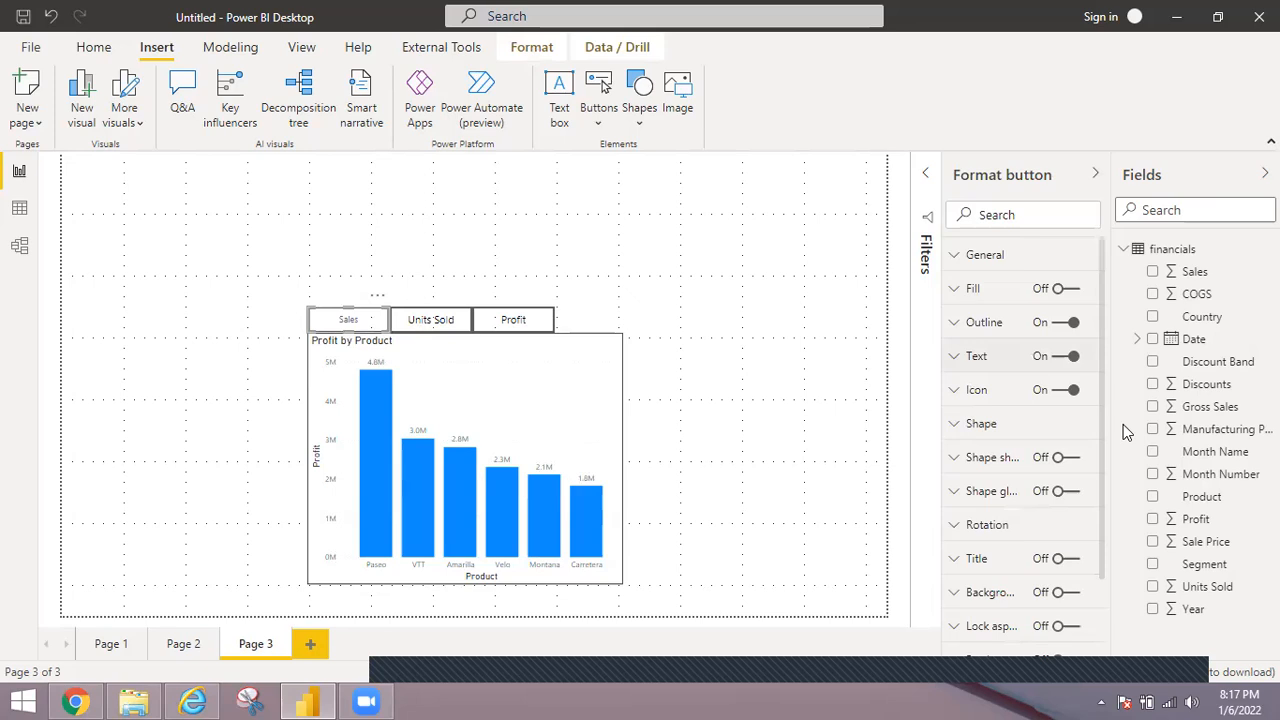
pyautogui.click(961, 358)
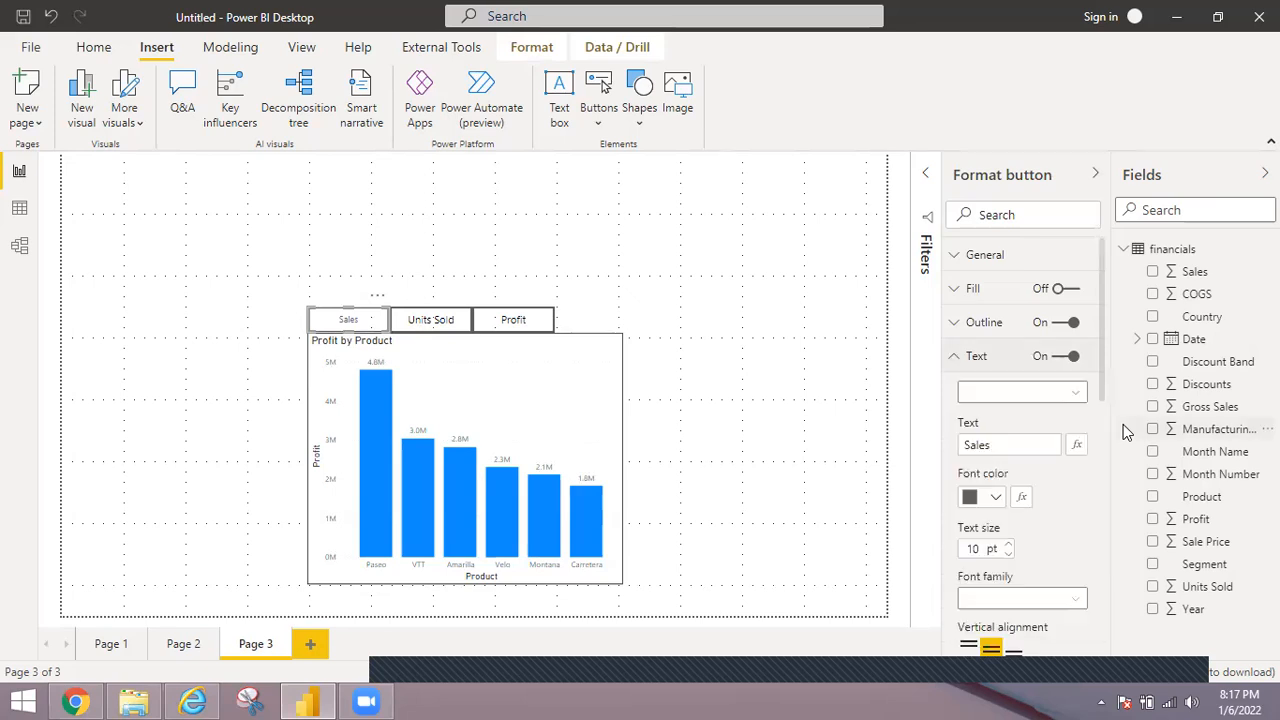
pyautogui.click(1008, 545)
pyautogui.click(1008, 545)
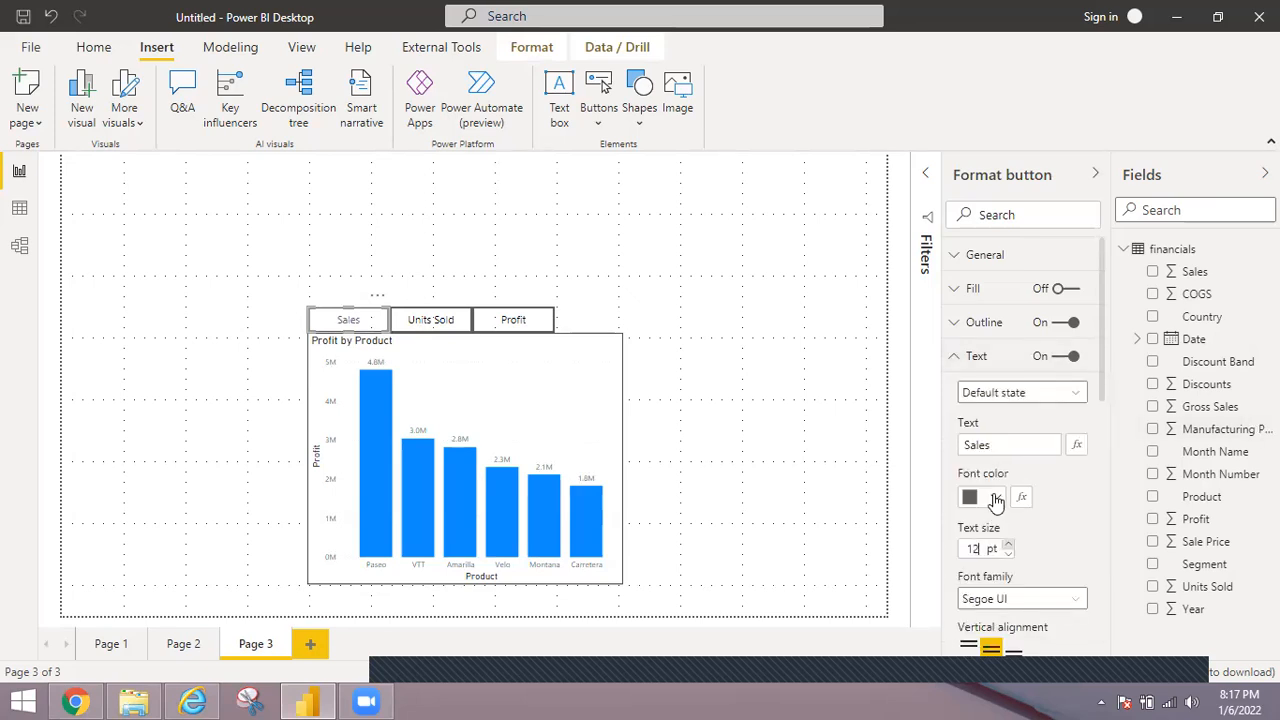
pyautogui.click(996, 498)
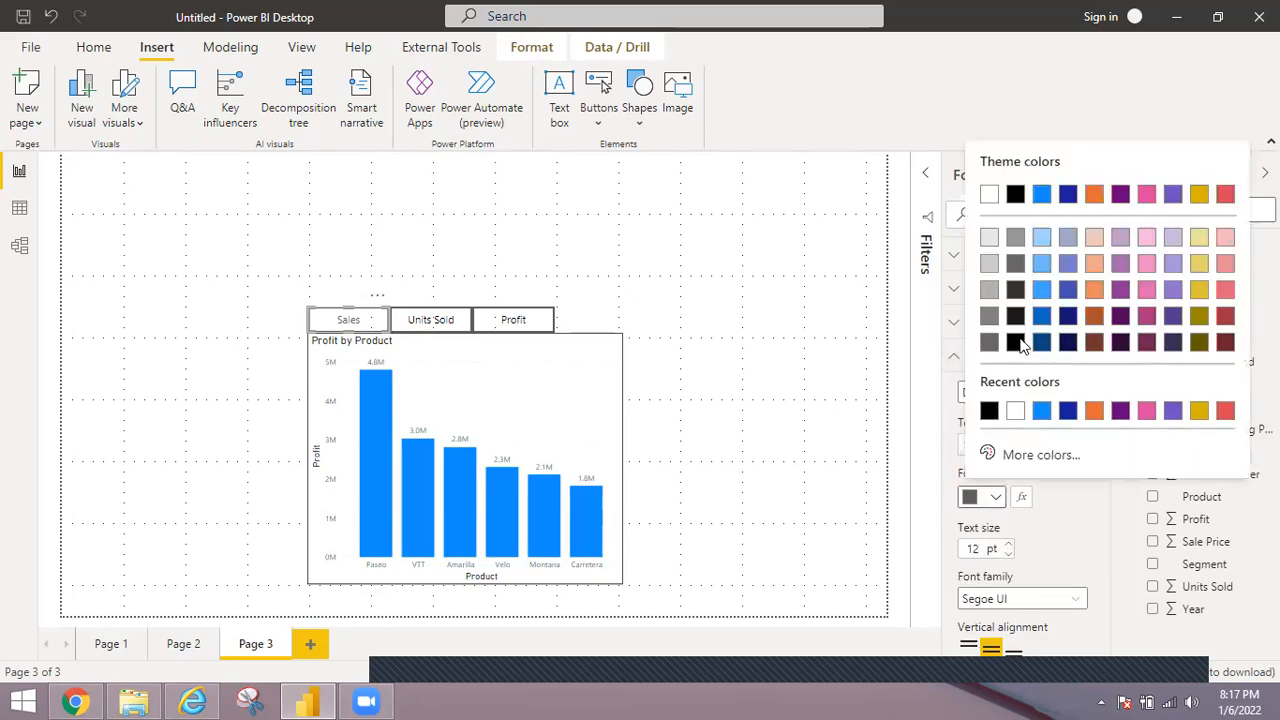
pyautogui.click(989, 412)
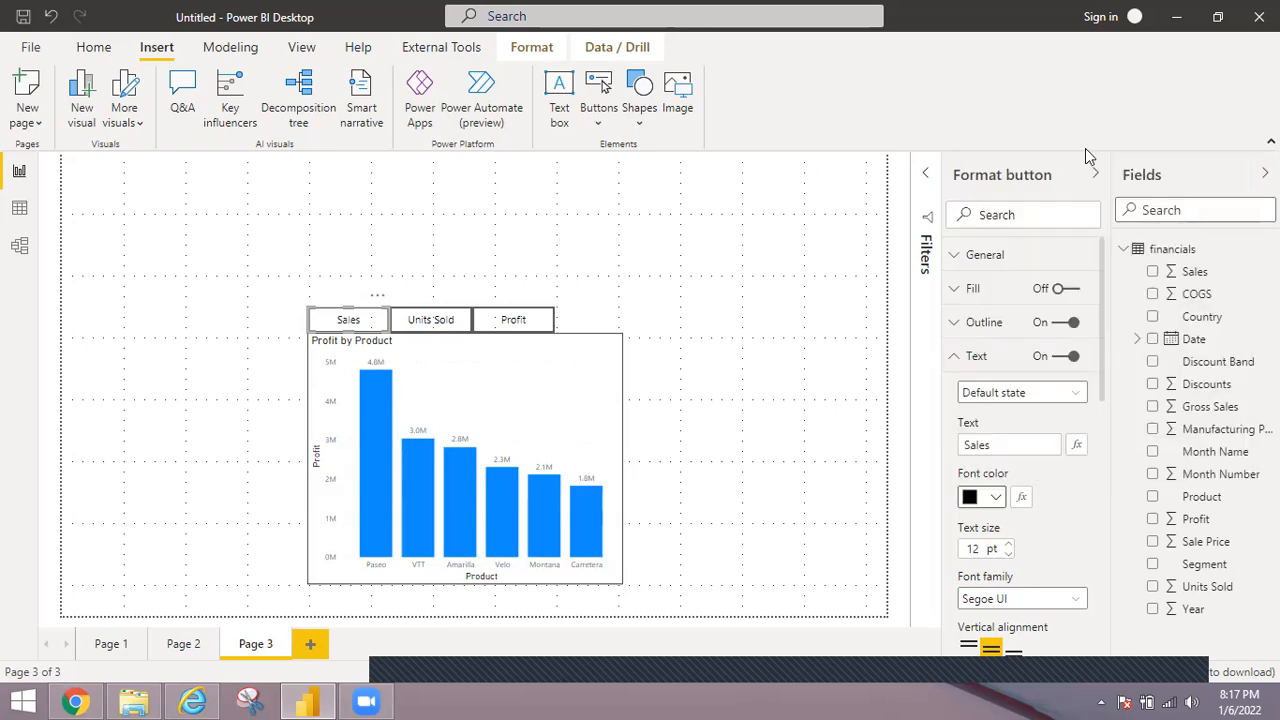
# Collapse the Visualizations and Fields panes and display the Selection and Bookmarks panes side by side.
pyautogui.click(1095, 173)
pyautogui.click(1094, 172)
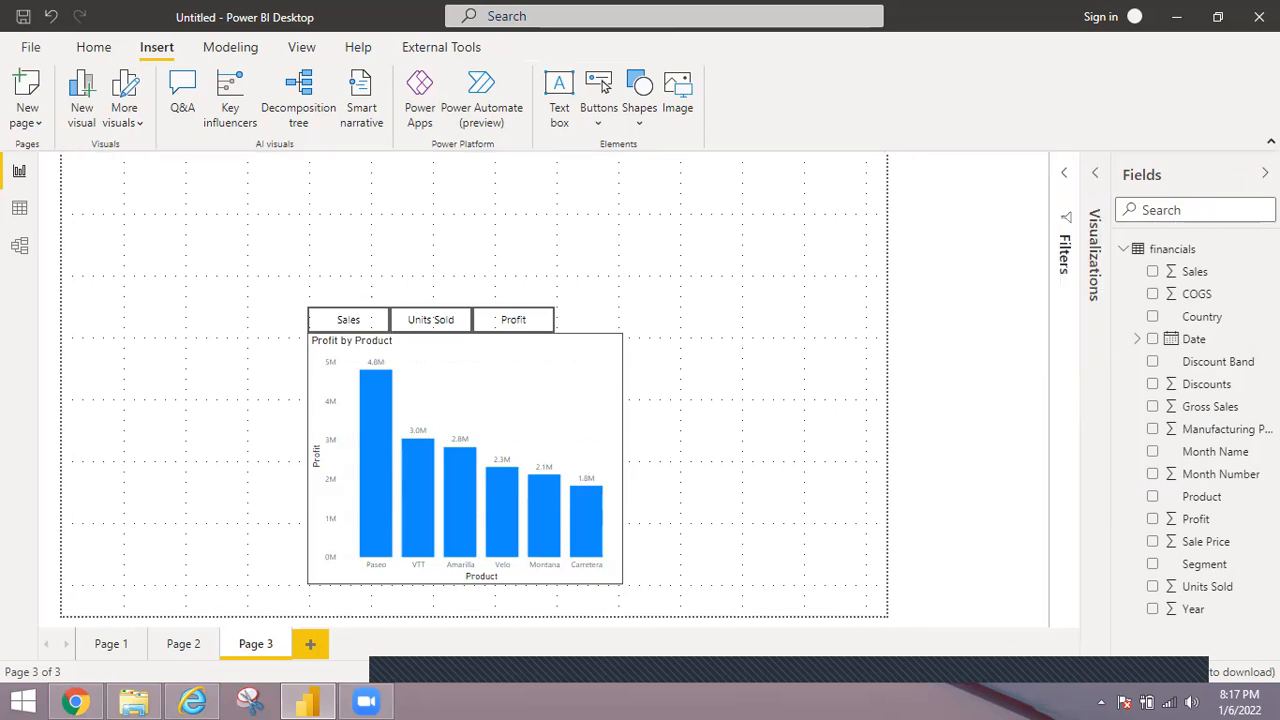
pyautogui.click(1265, 173)
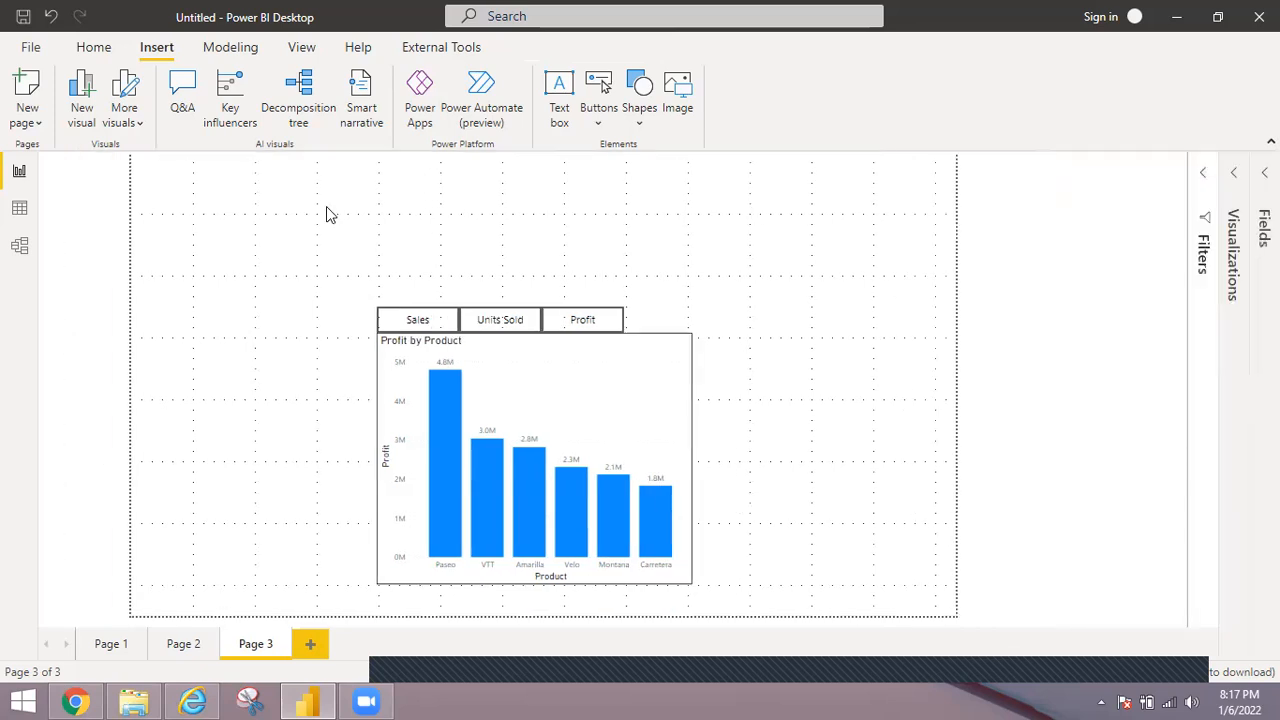
pyautogui.click(300, 47)
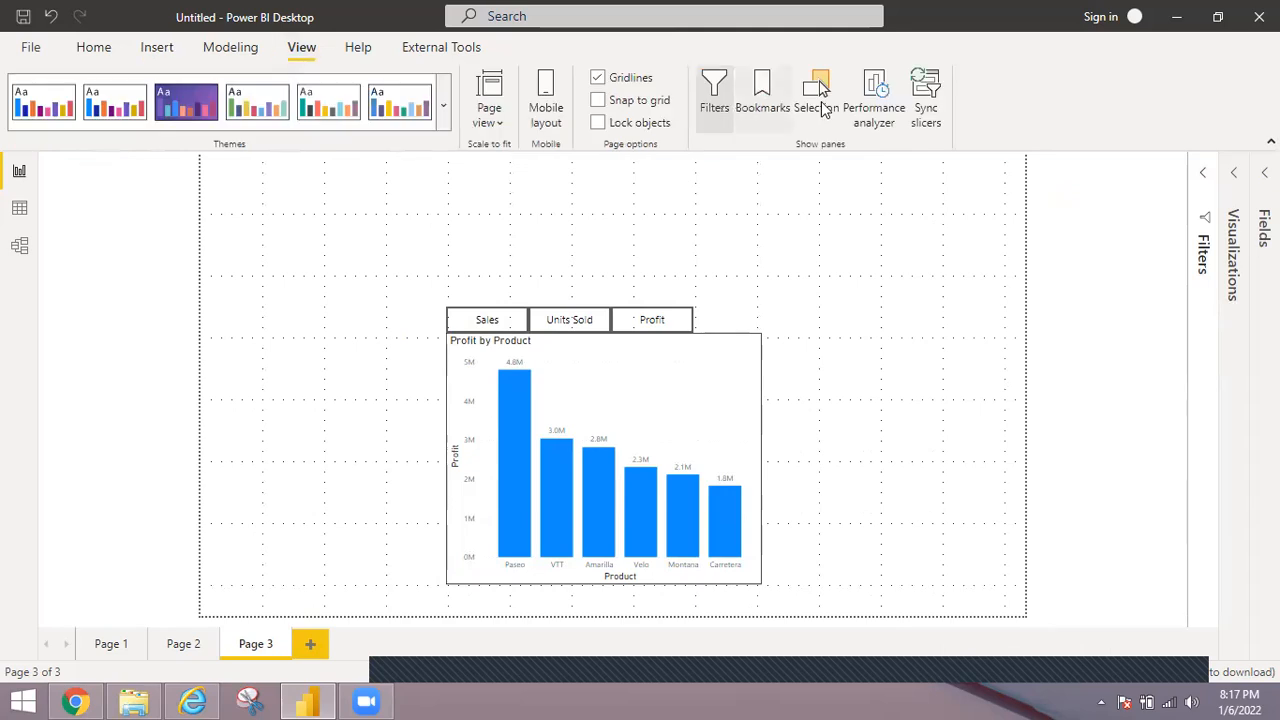
pyautogui.click(821, 101)
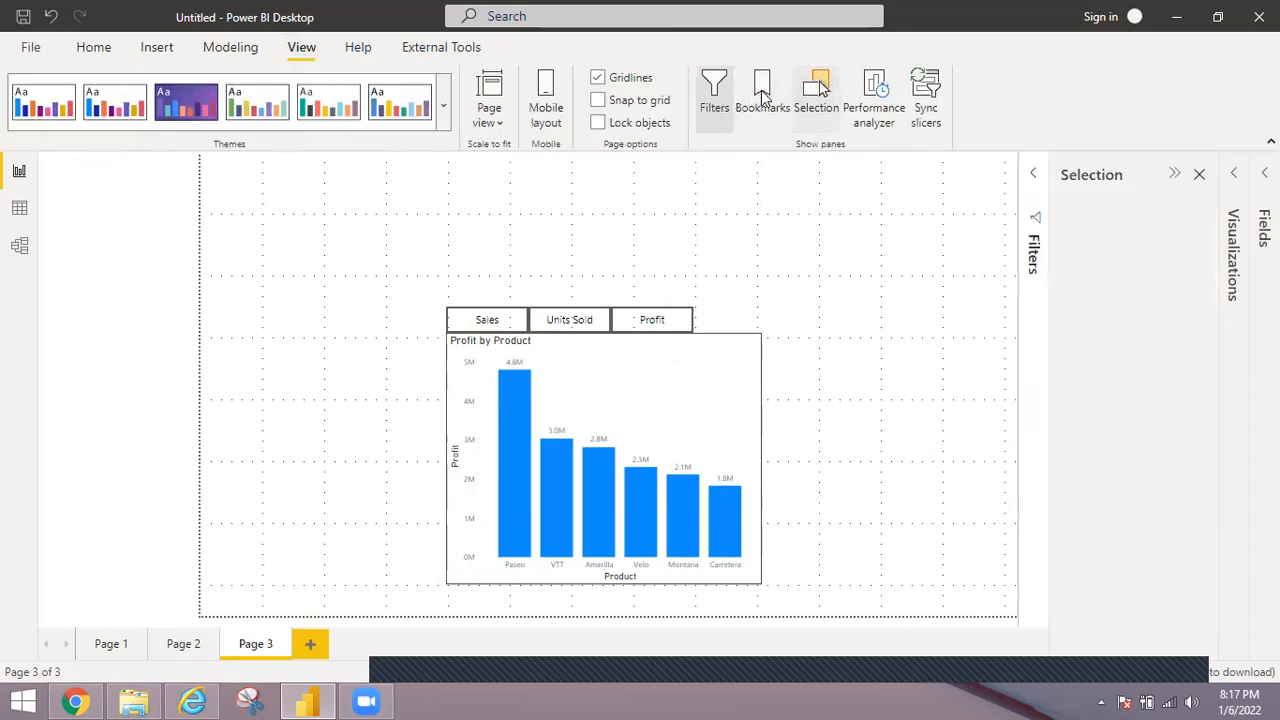
pyautogui.click(763, 93)
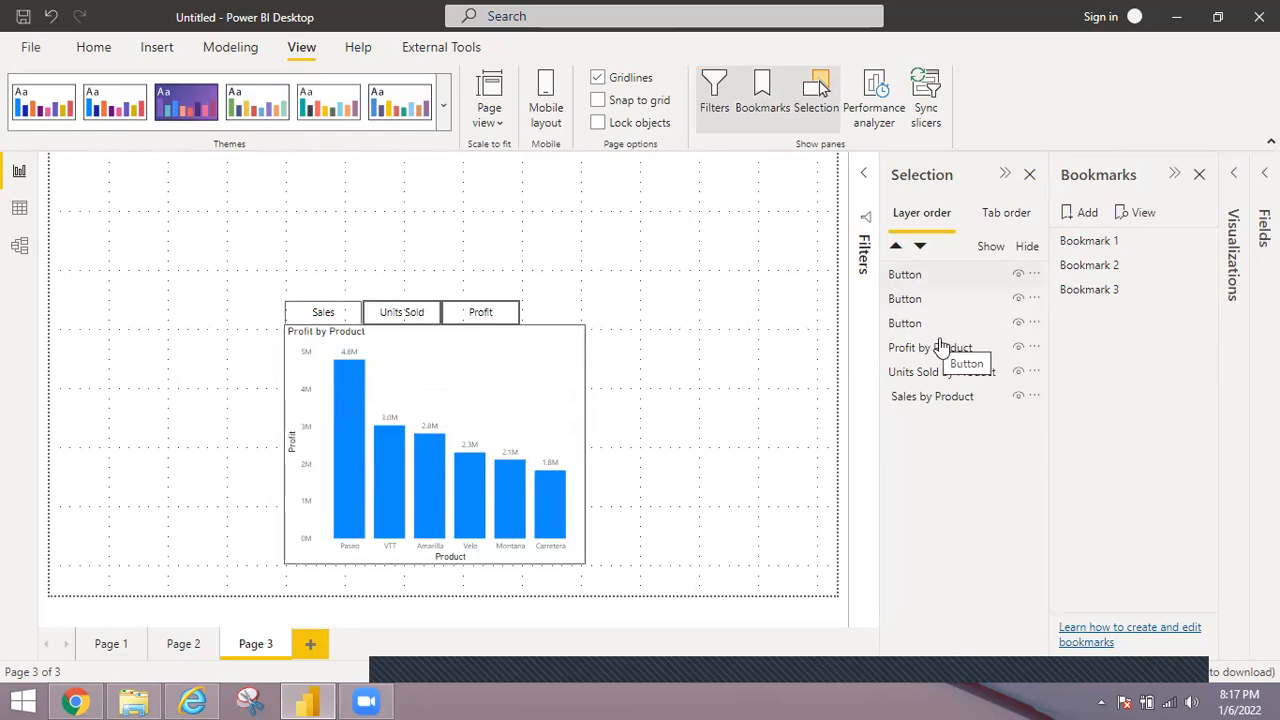
pyautogui.click(1034, 274)
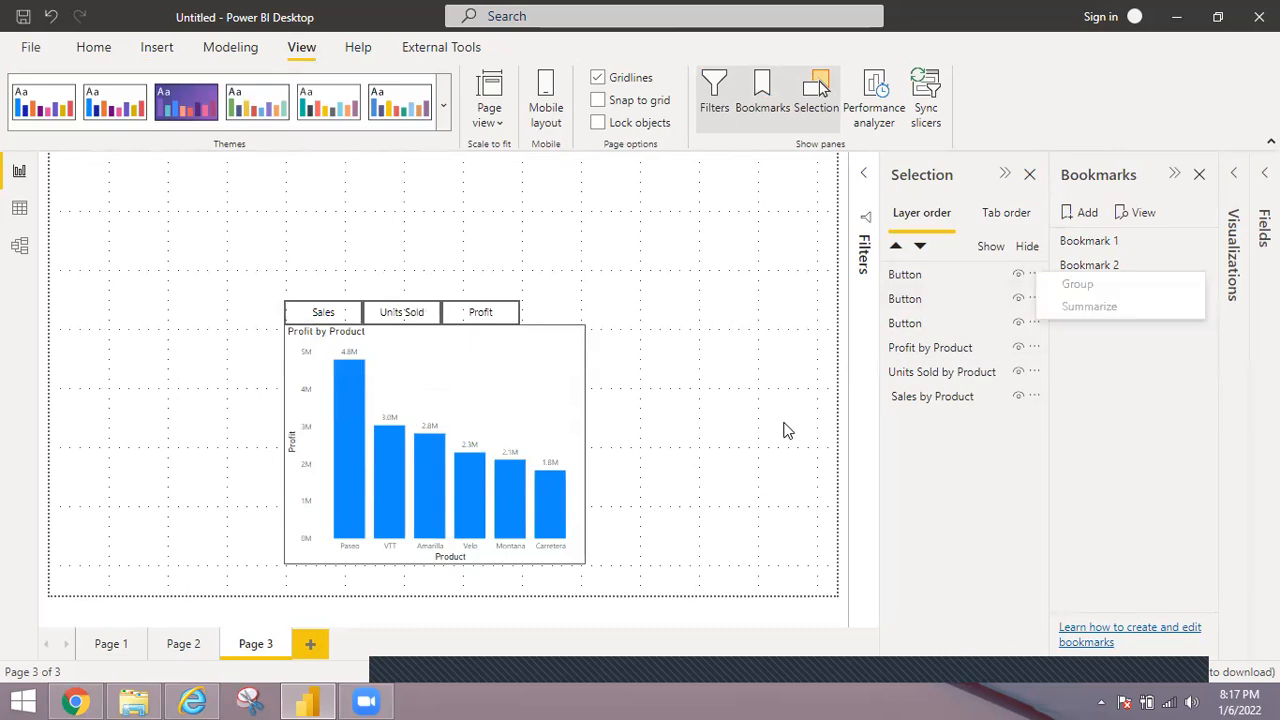
pyautogui.click(778, 389)
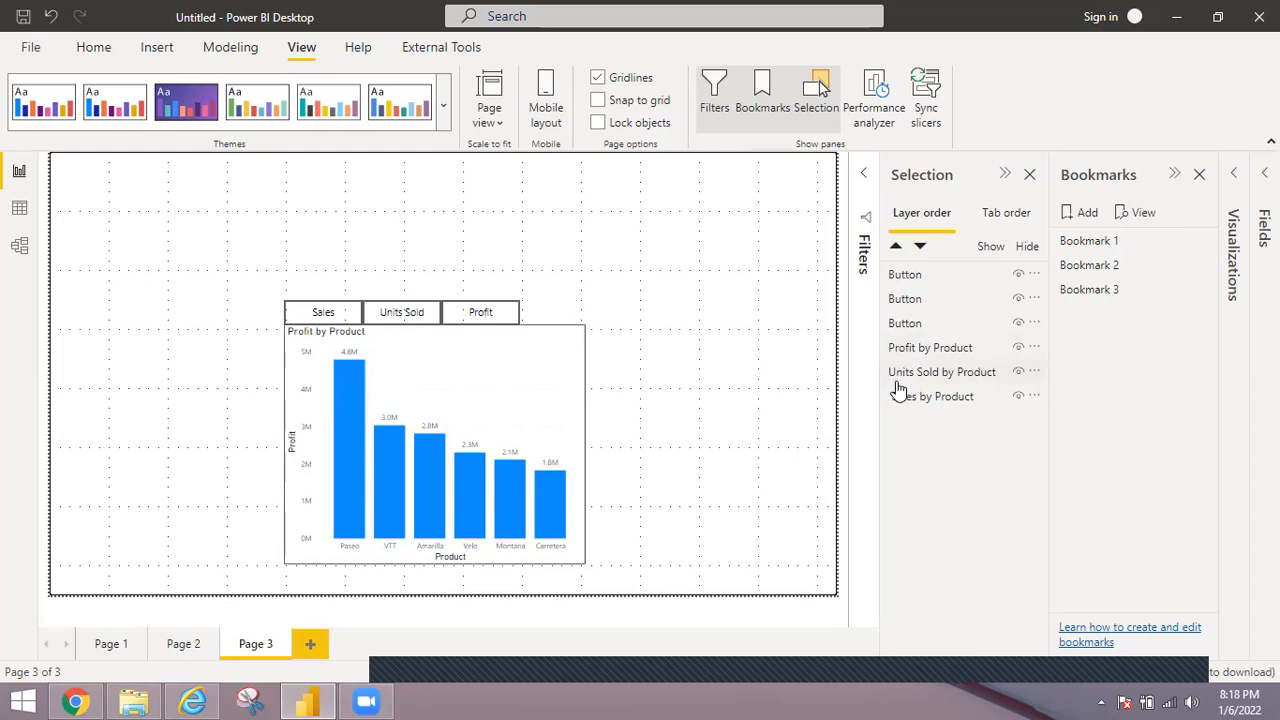
# Hide the Profit by Product and Units Sold by Product charts and add a bookmark of that view.
pyautogui.click(1018, 349)
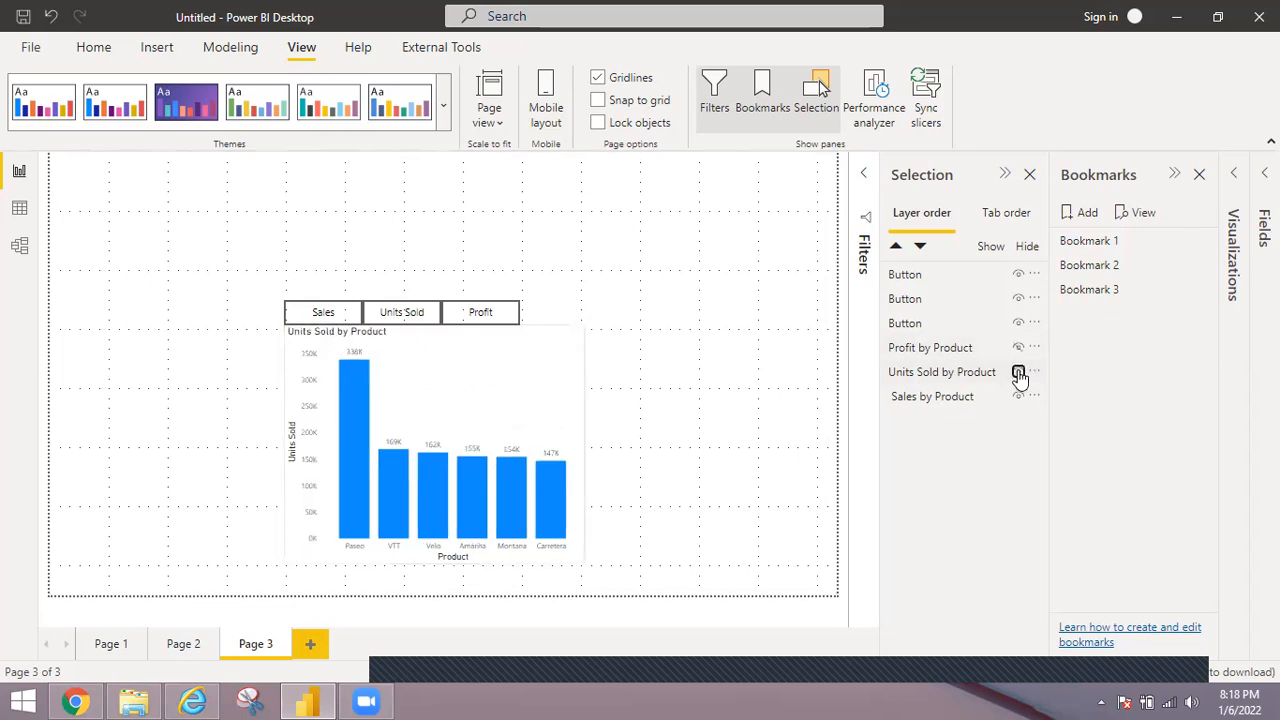
pyautogui.click(1018, 372)
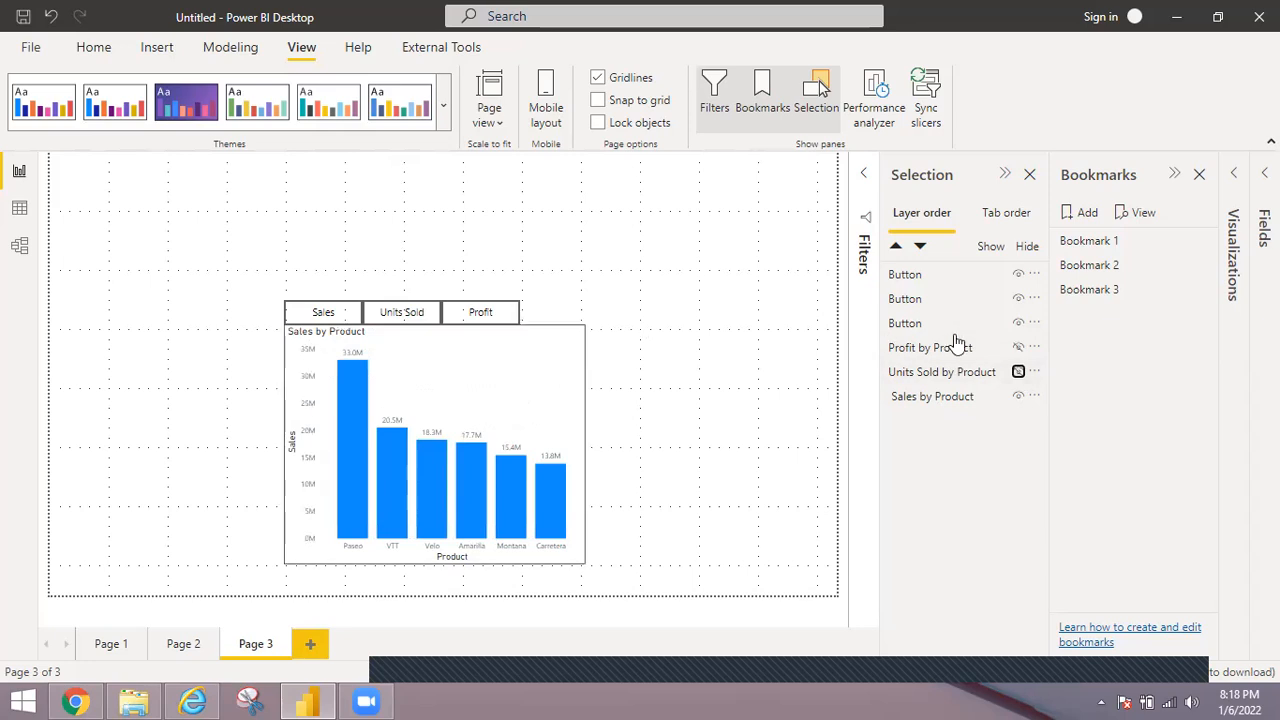
pyautogui.click(1076, 216)
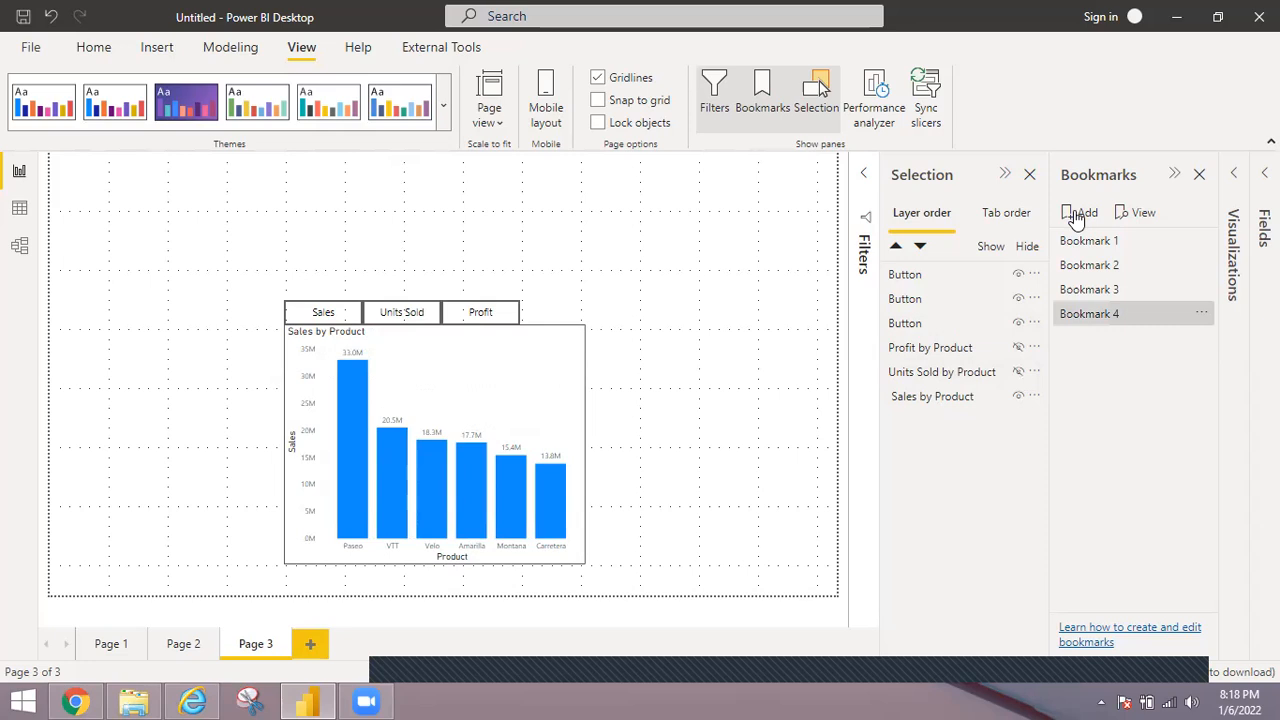
# Rename the newly added Bookmark 4 as Sales.
pyautogui.click(1202, 317)
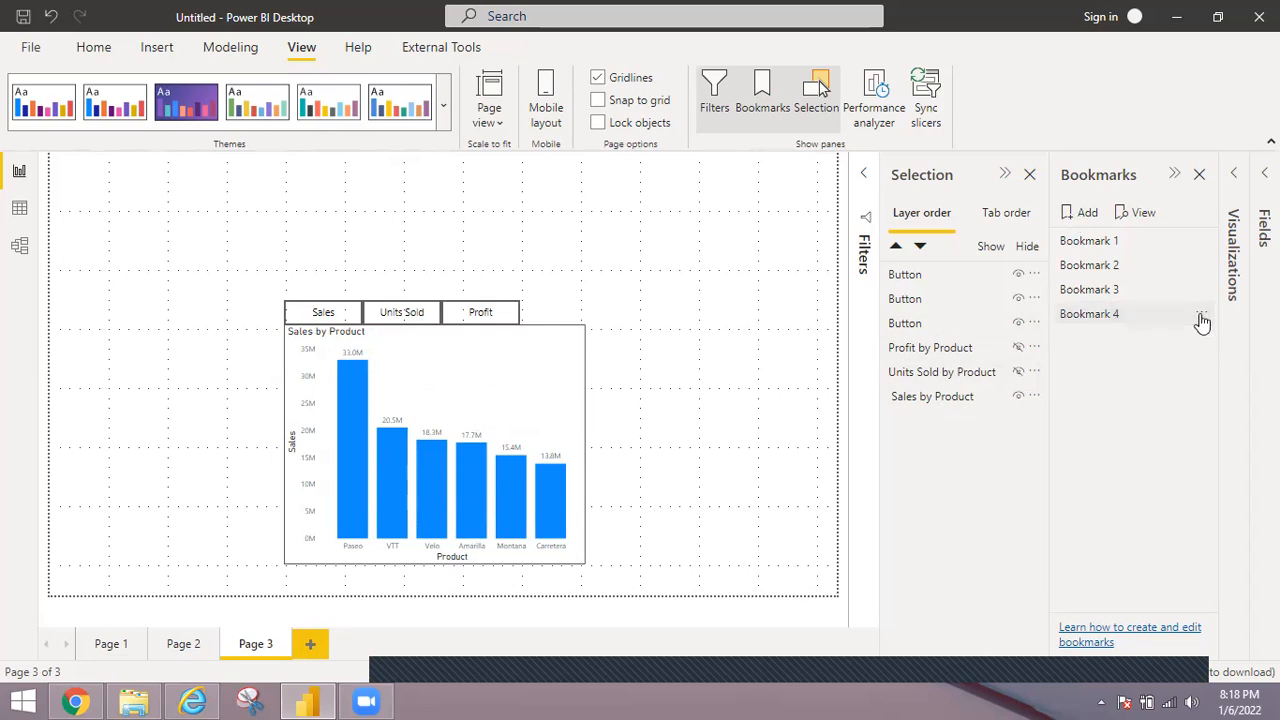
pyautogui.click(1202, 317)
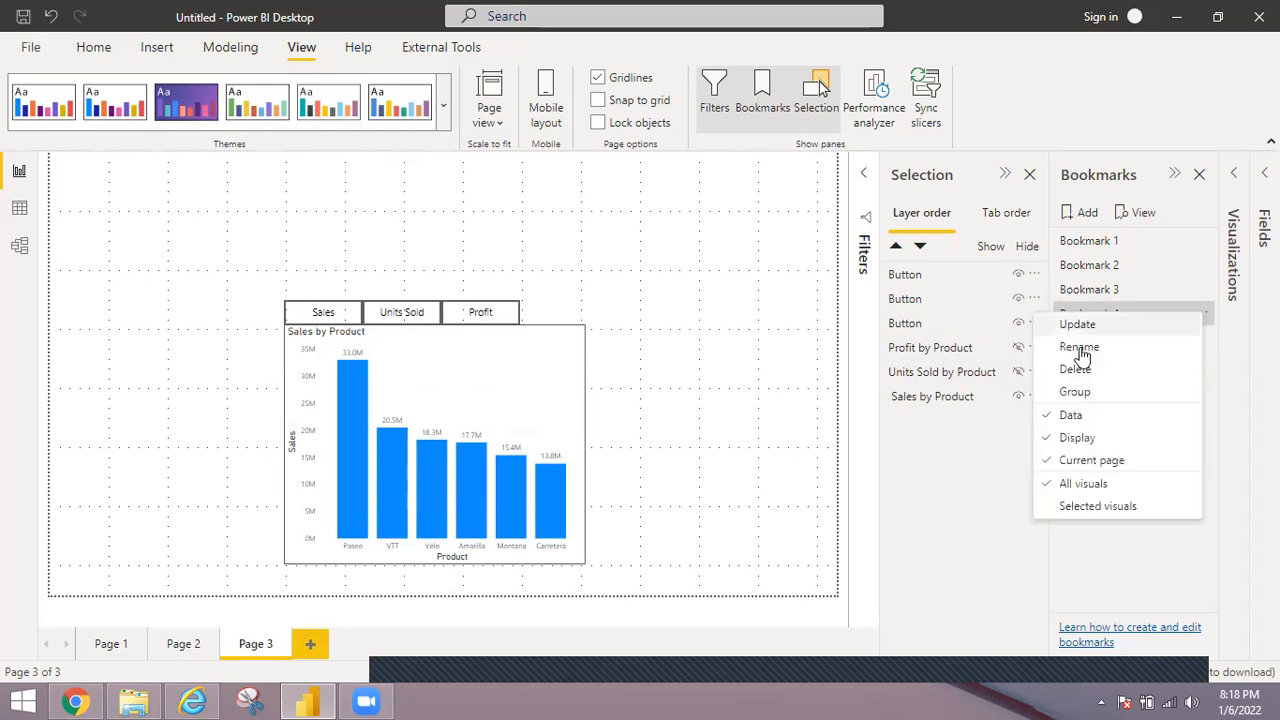
pyautogui.click(1080, 347)
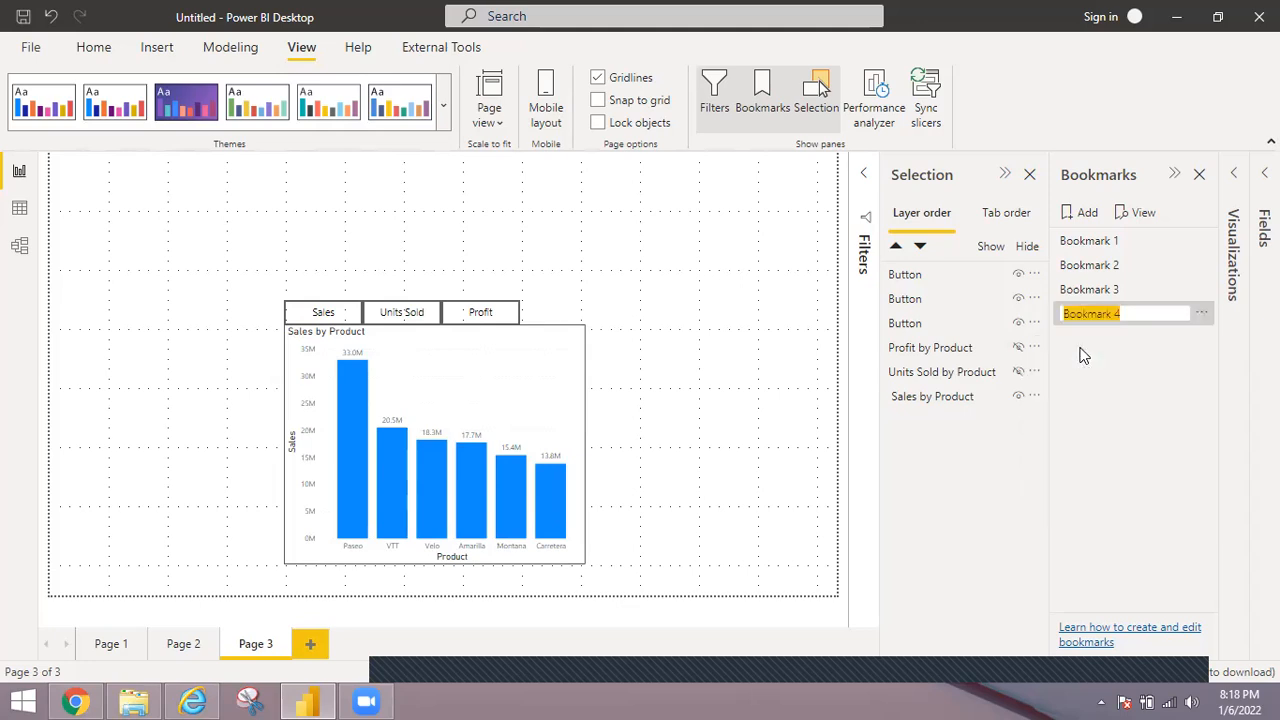
pyautogui.write('Profit')
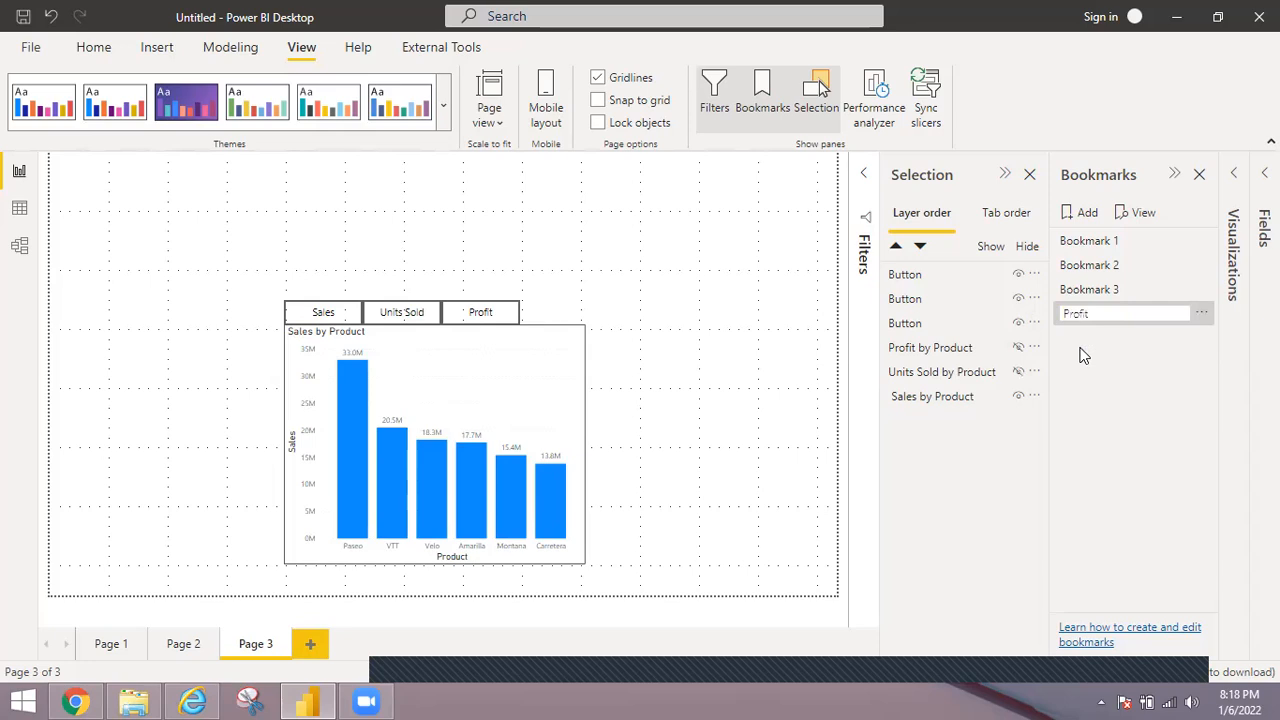
pyautogui.press('BackSpace')
pyautogui.press('BackSpace')
pyautogui.press('BackSpace')
pyautogui.press('BackSpace')
pyautogui.press('BackSpace')
pyautogui.press('BackSpace')
pyautogui.write('Sales')
pyautogui.press('Return')
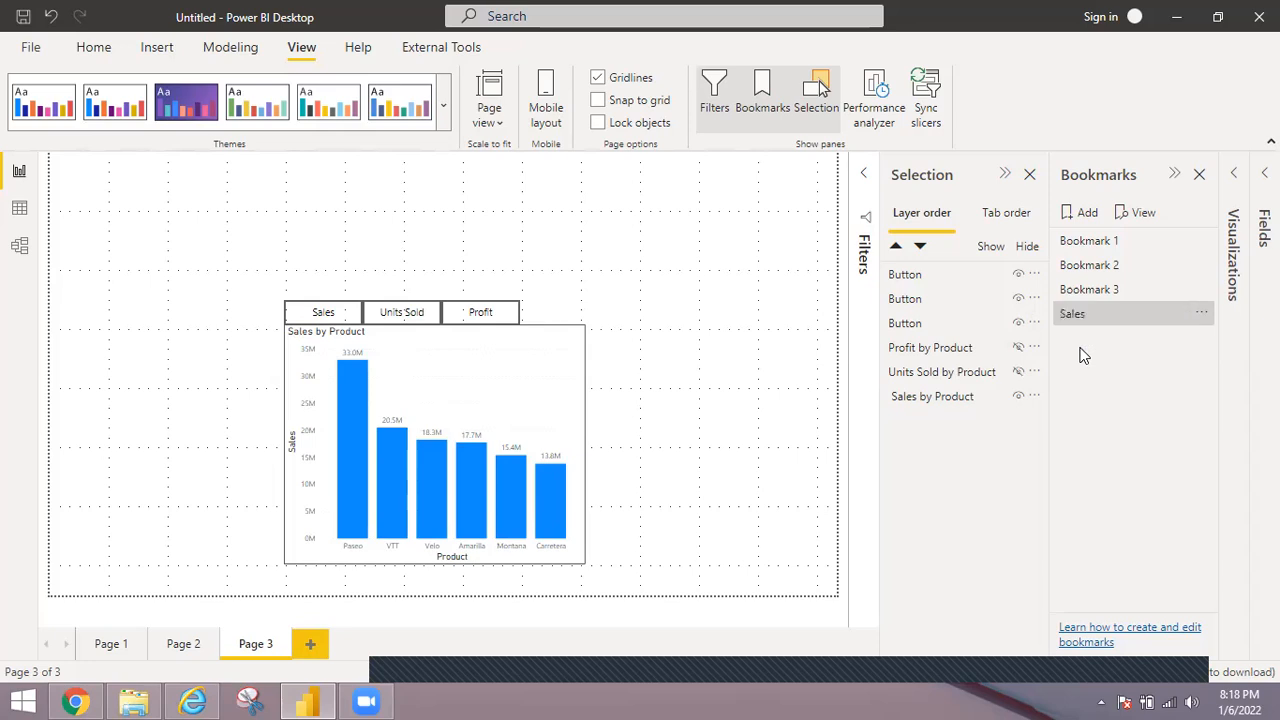
# Hide the Sales by Product chart and show the Units Sold by Product chart instead.
pyautogui.click(1019, 398)
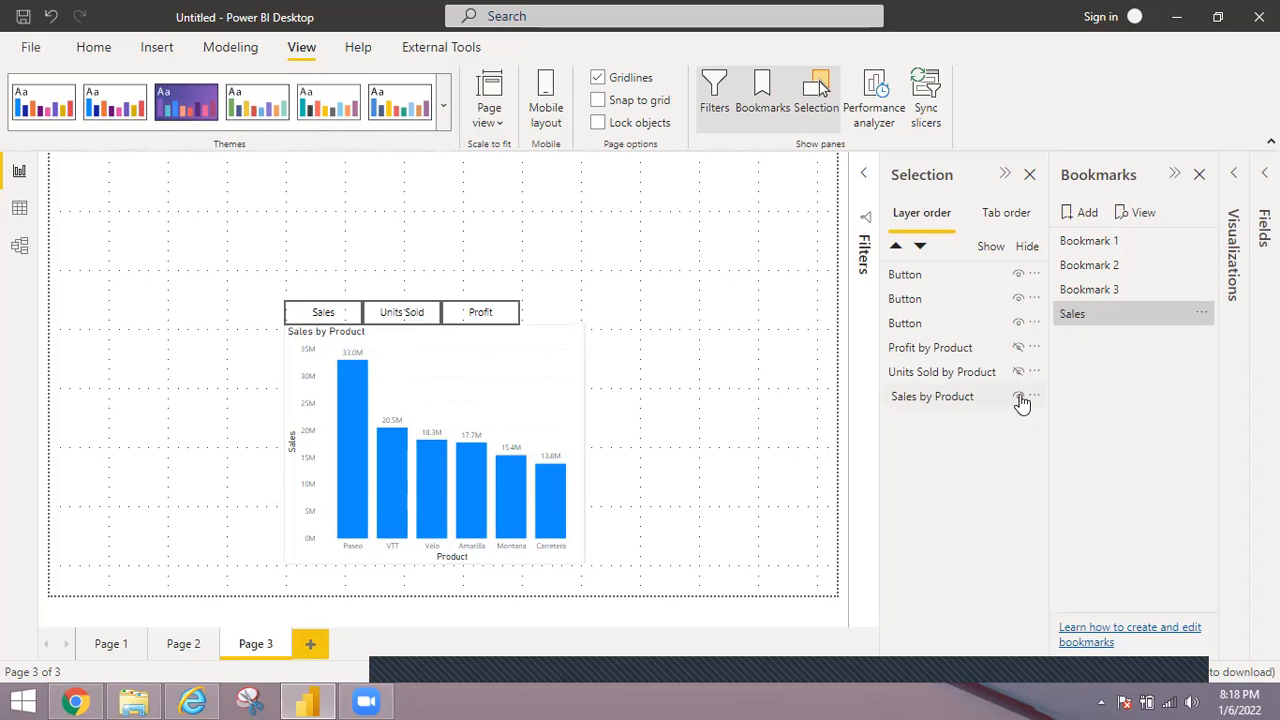
pyautogui.click(1019, 398)
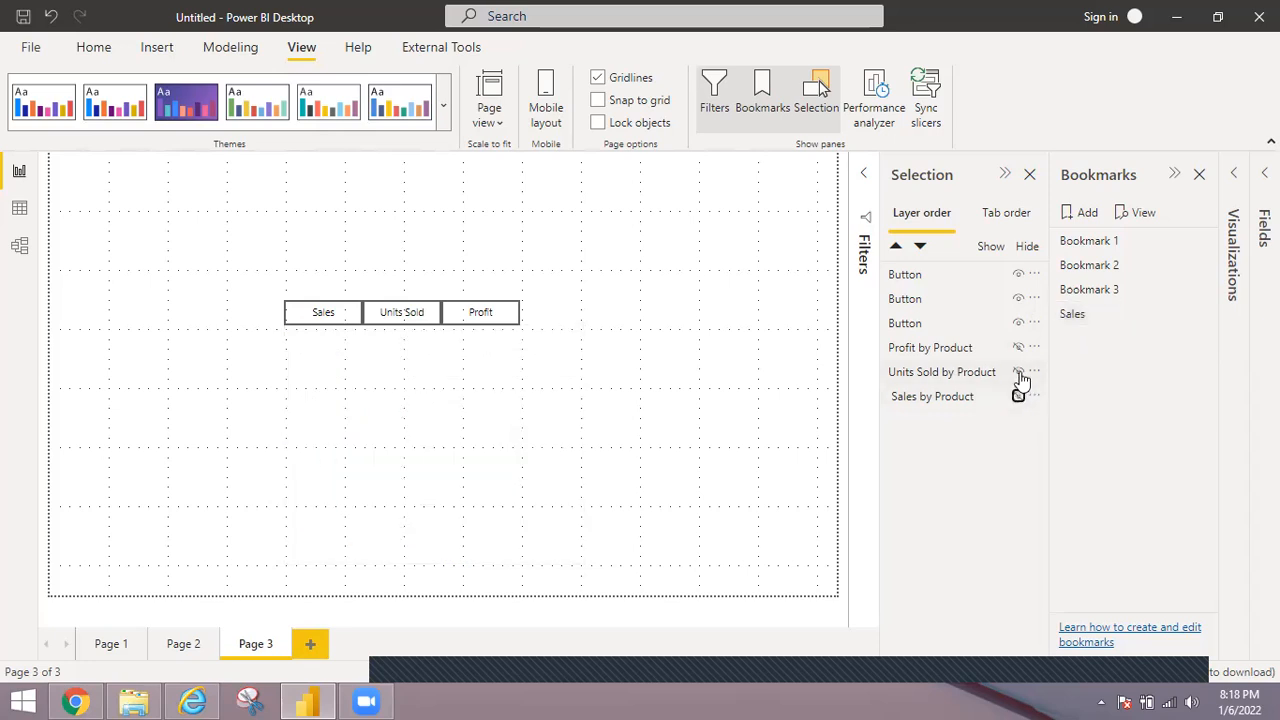
pyautogui.click(1019, 373)
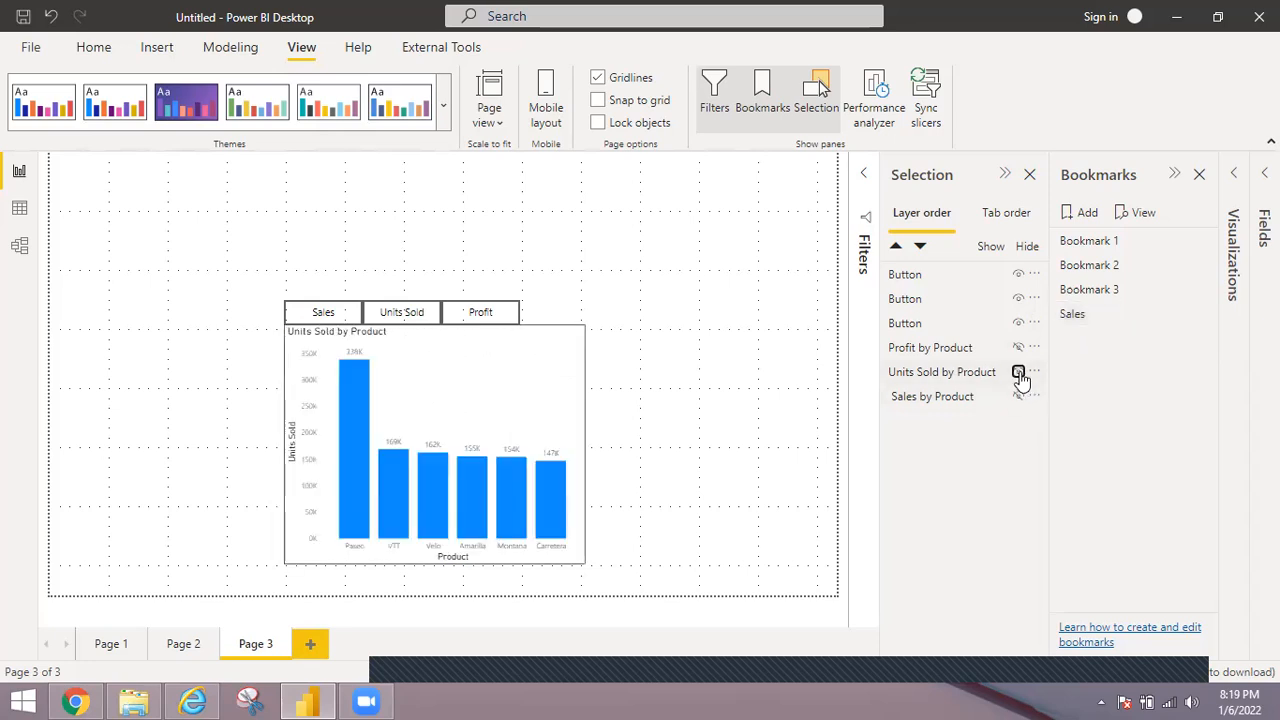
# Add a bookmark of the current view with the Units Sold by Product chart and name it Units Sold.
pyautogui.click(1080, 218)
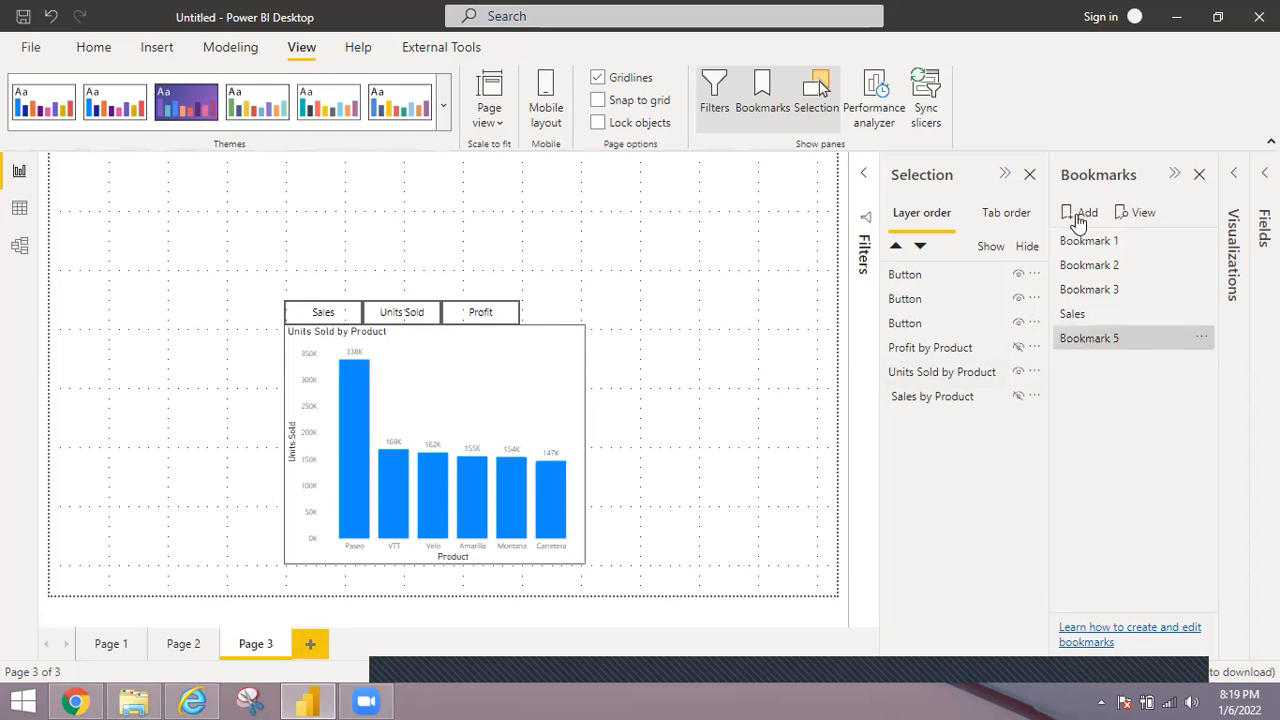
pyautogui.doubleClick(1105, 338)
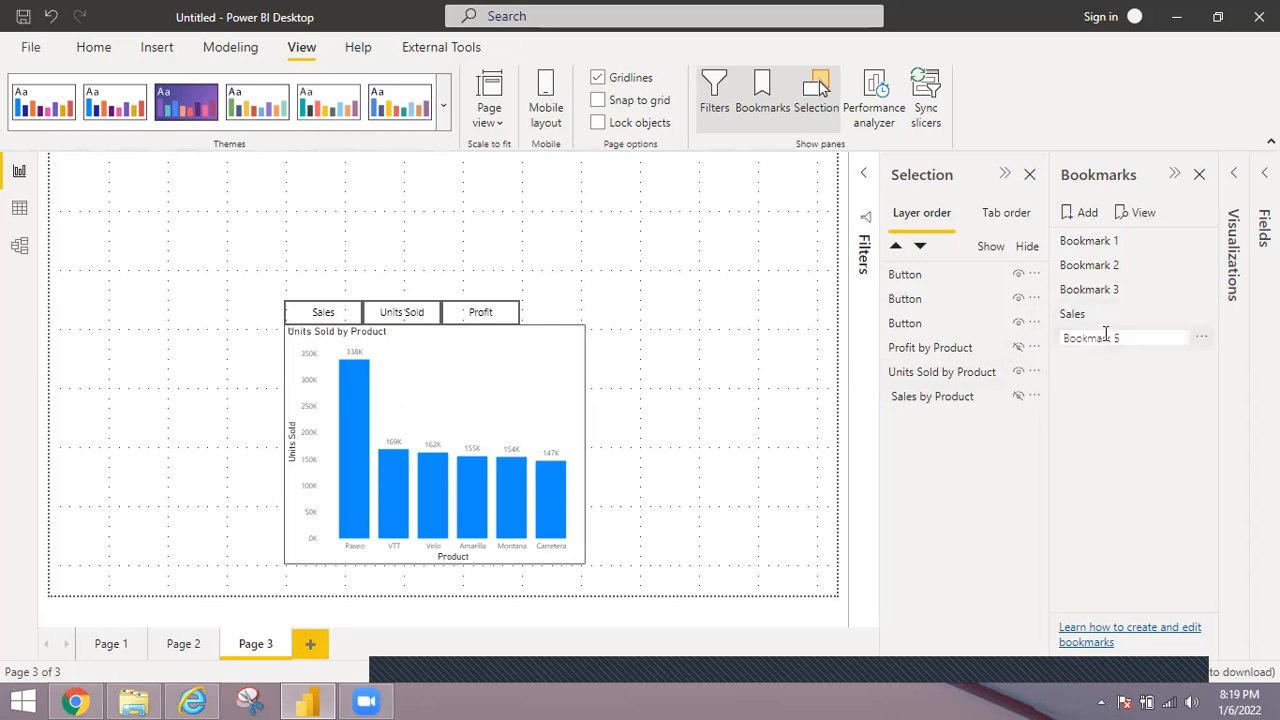
pyautogui.hotkey('ctrl', 'a')
pyautogui.write('Units Sold')
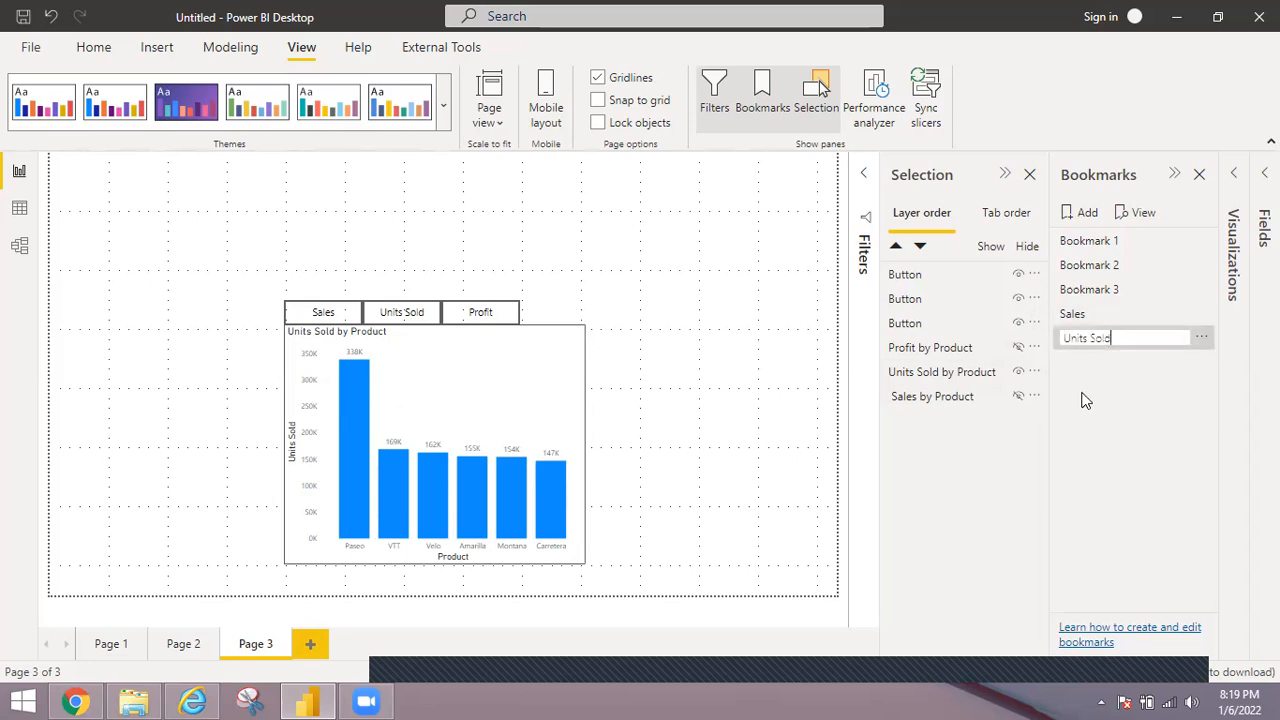
pyautogui.press('Return')
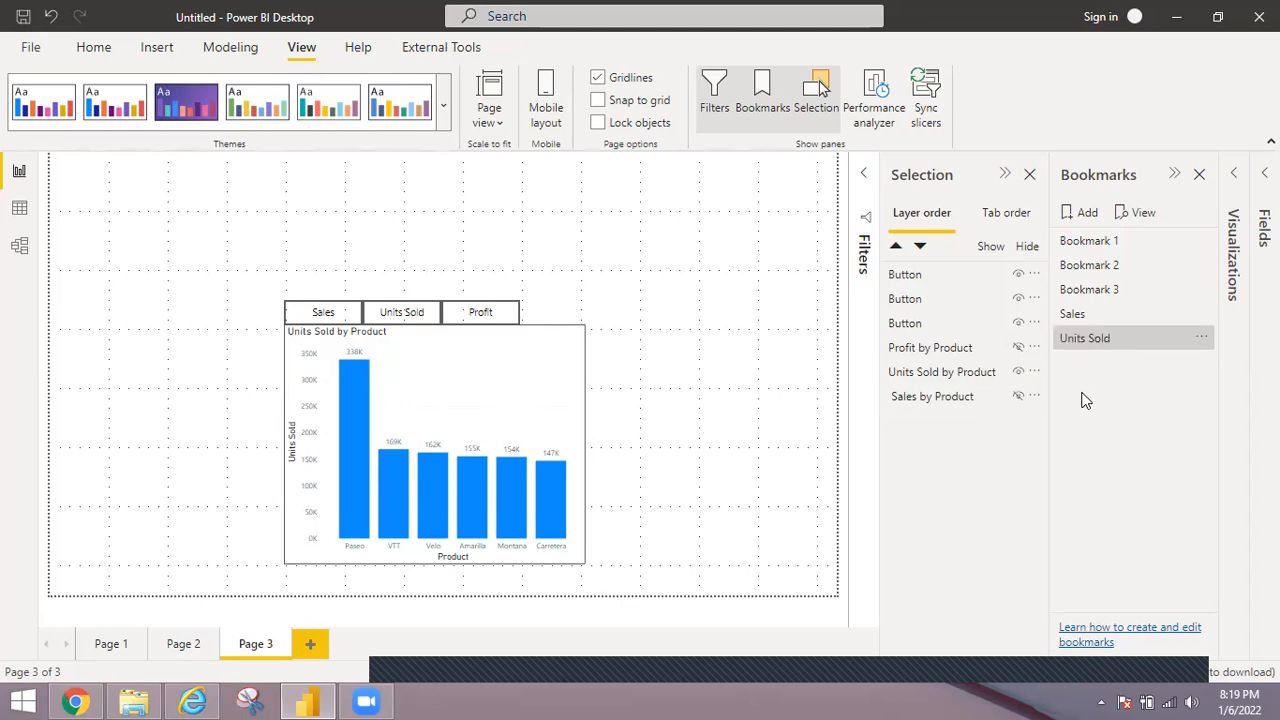
# Show the Profit by Product chart in place of Units Sold by Product and bookmark that view as Profit.
pyautogui.click(1020, 371)
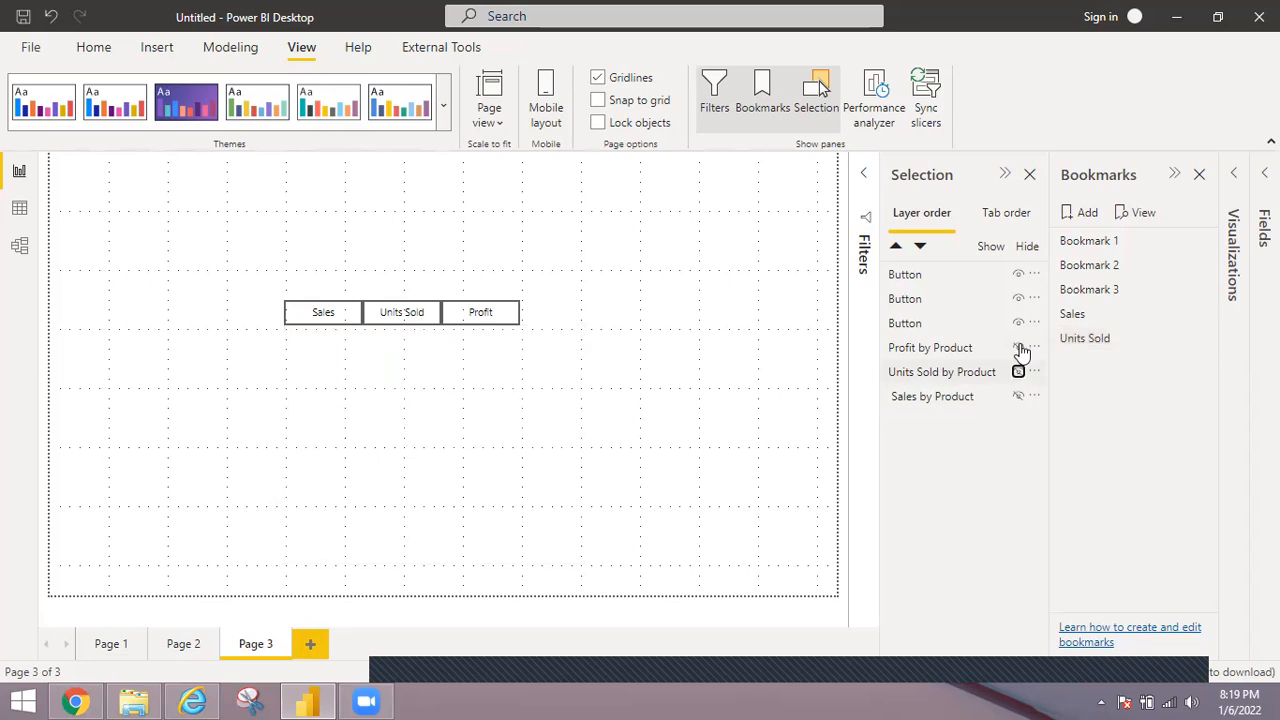
pyautogui.click(1019, 348)
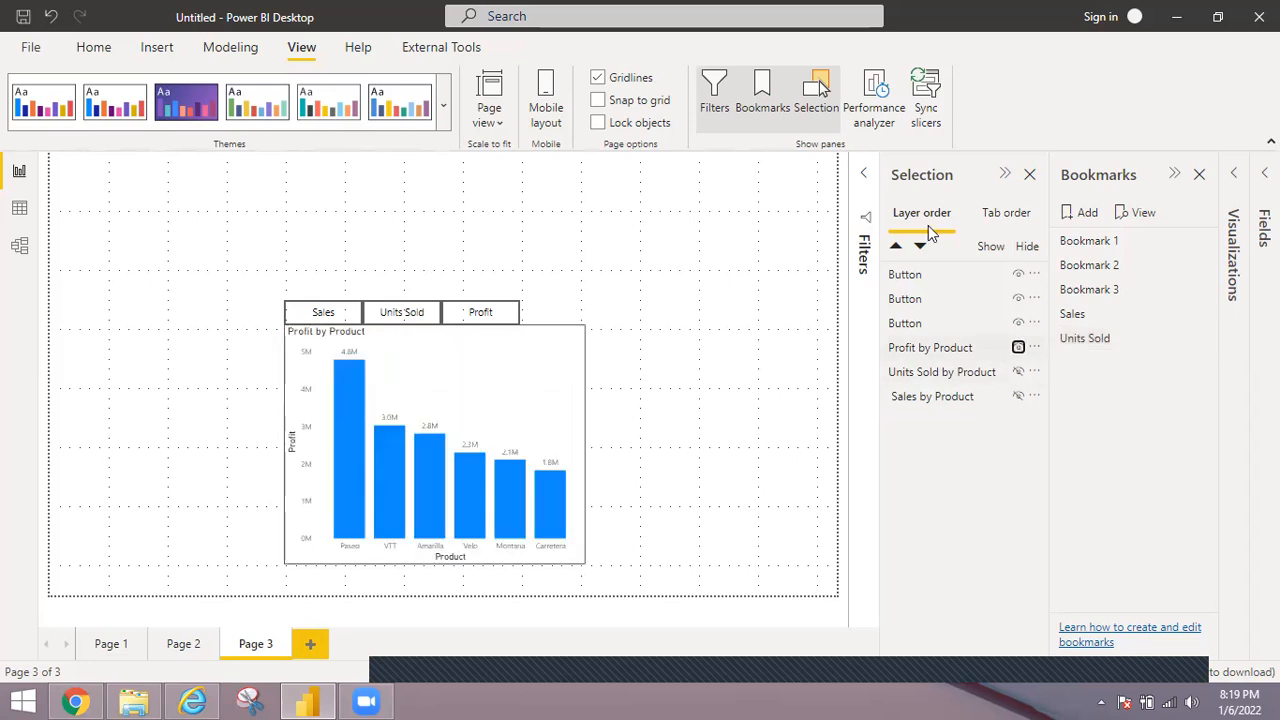
pyautogui.click(1087, 214)
pyautogui.doubleClick(1136, 364)
pyautogui.hotkey('ctrl', 'a')
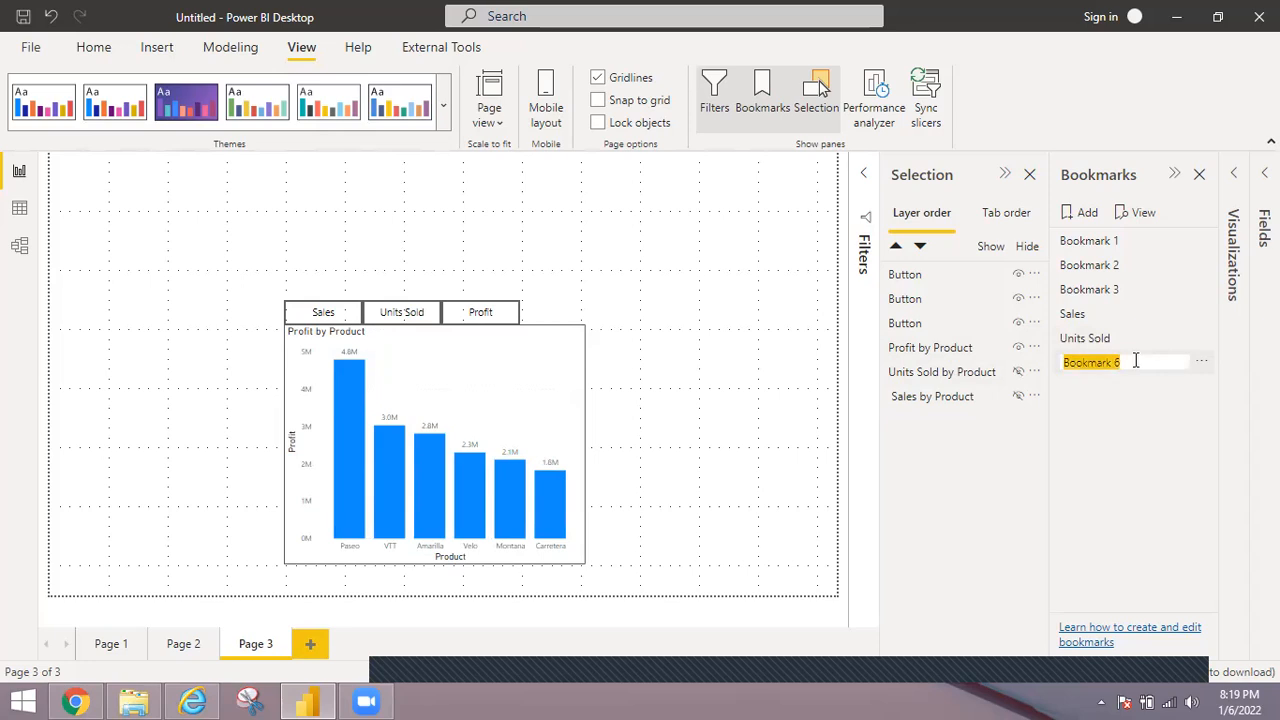
pyautogui.write('Profit')
pyautogui.press('Return')
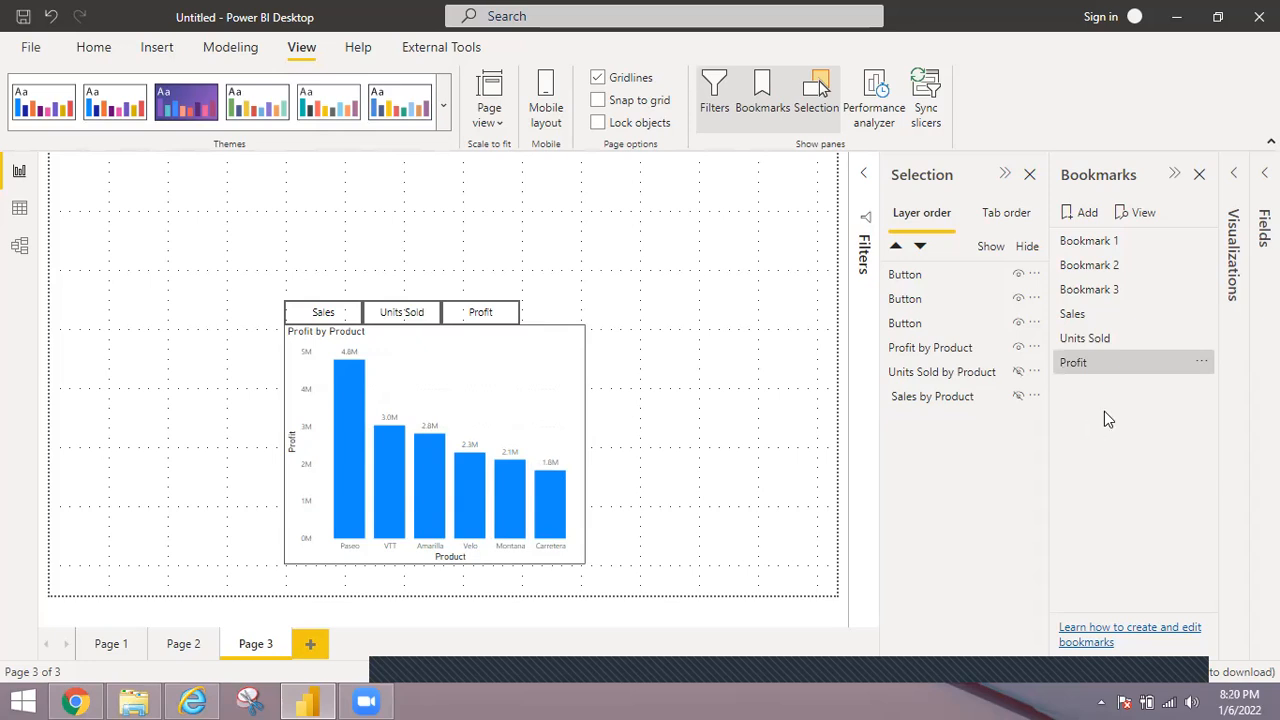
# Close the Selection pane and test the Sales, Units Sold and Profit bookmarks by applying each one in turn.
pyautogui.click(1030, 177)
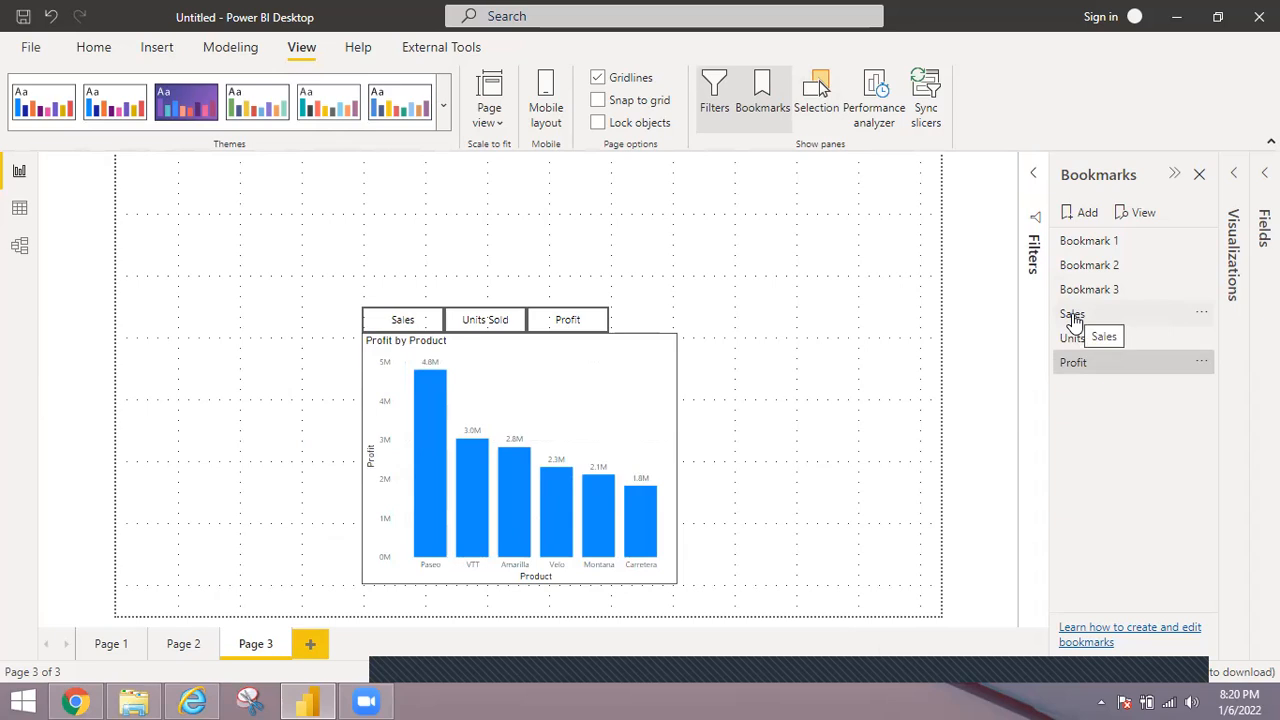
pyautogui.click(1073, 318)
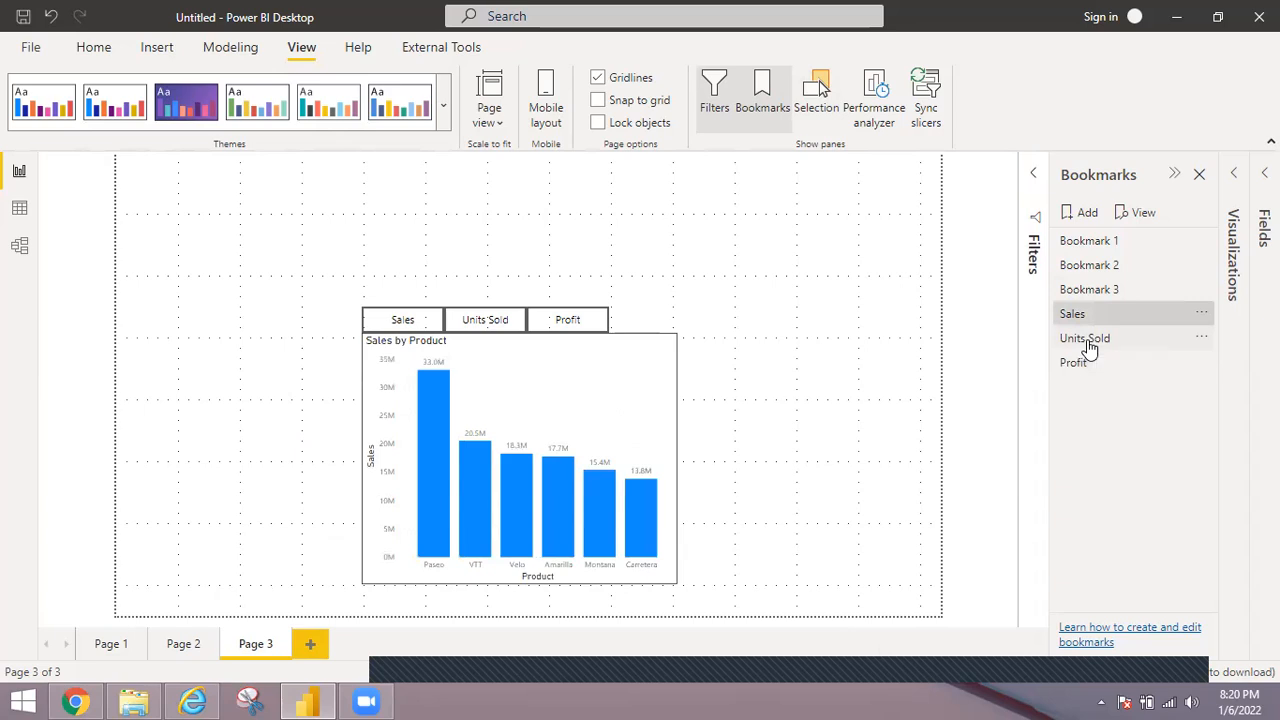
pyautogui.click(1089, 343)
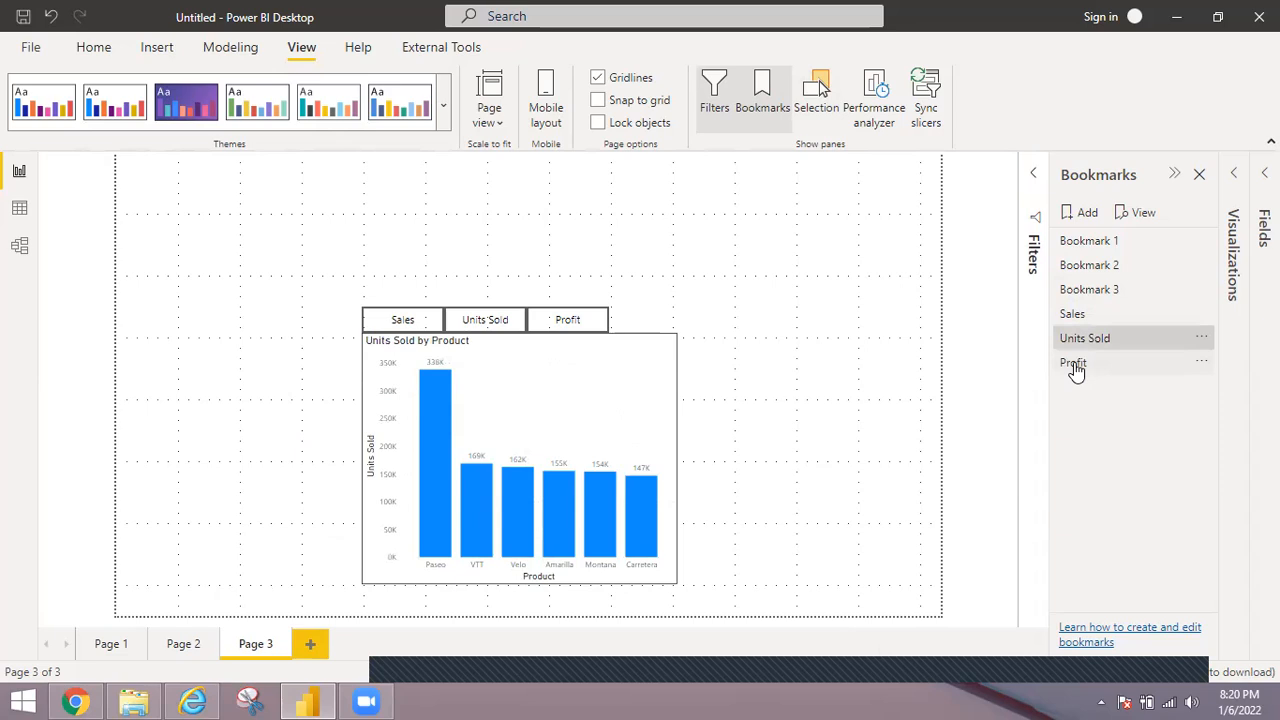
pyautogui.click(1075, 366)
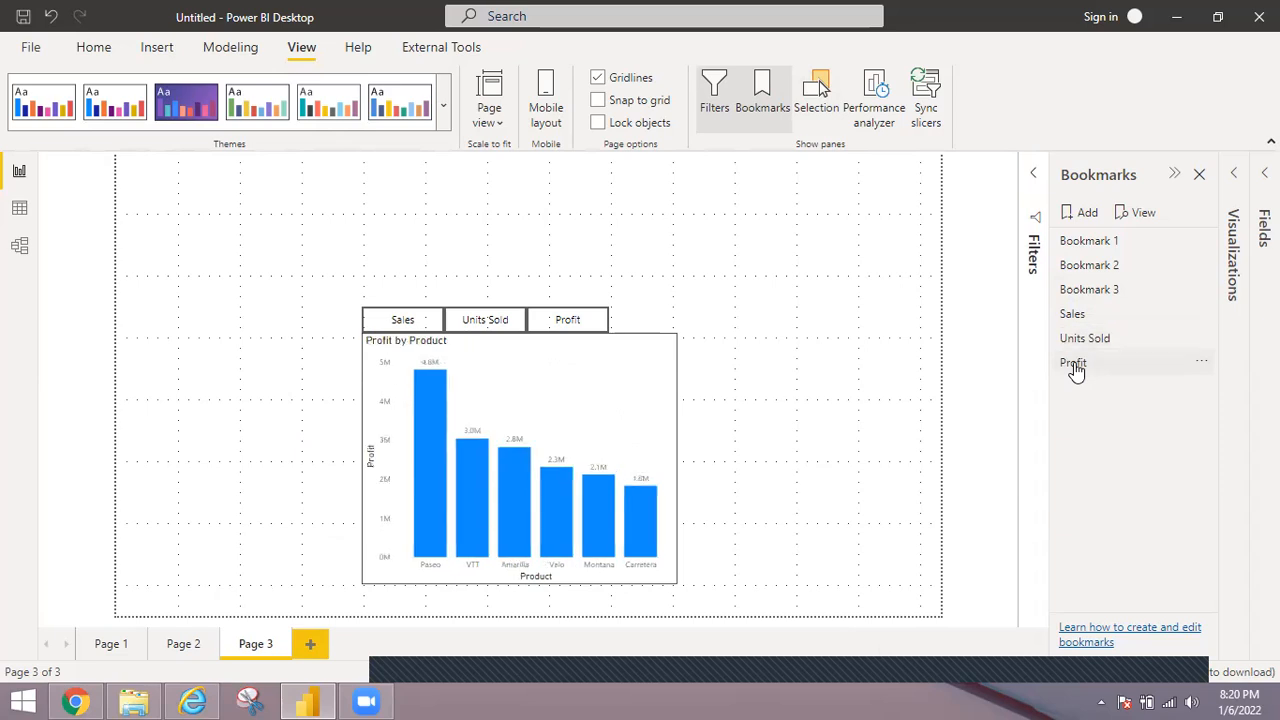
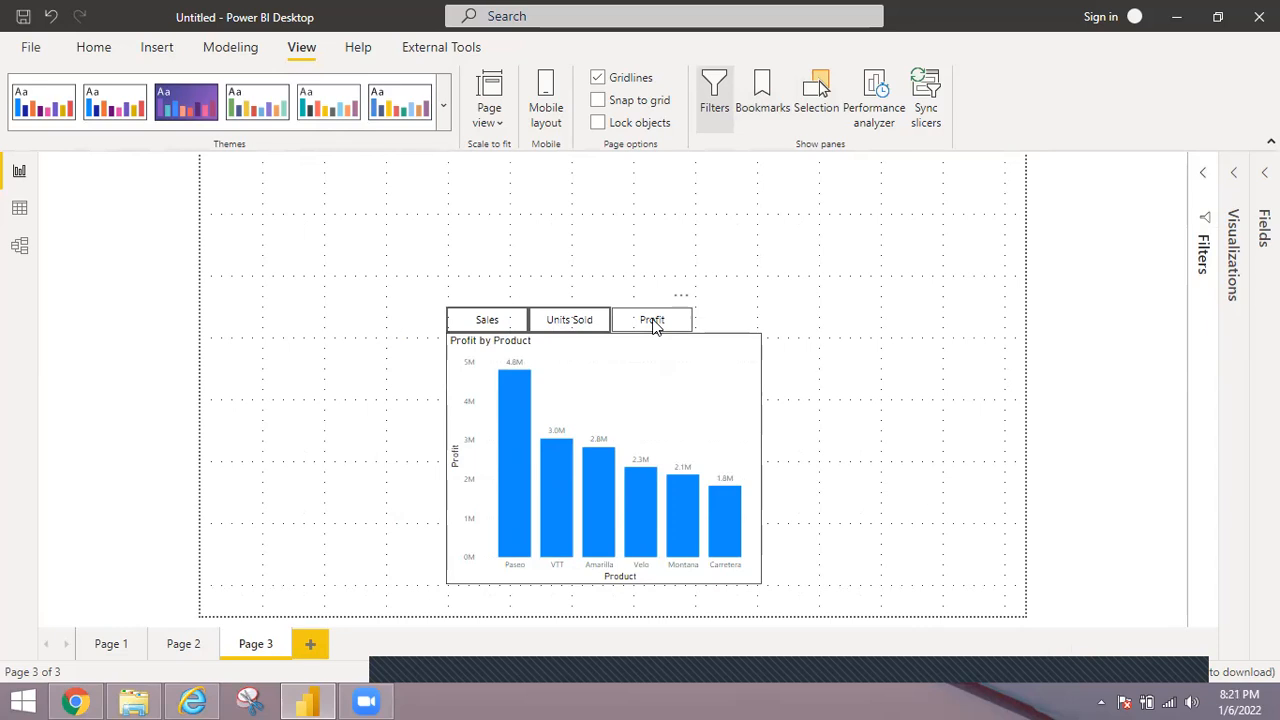
# Turn on the border and the action for the Profit button and expand its action settings.
pyautogui.click(653, 322)
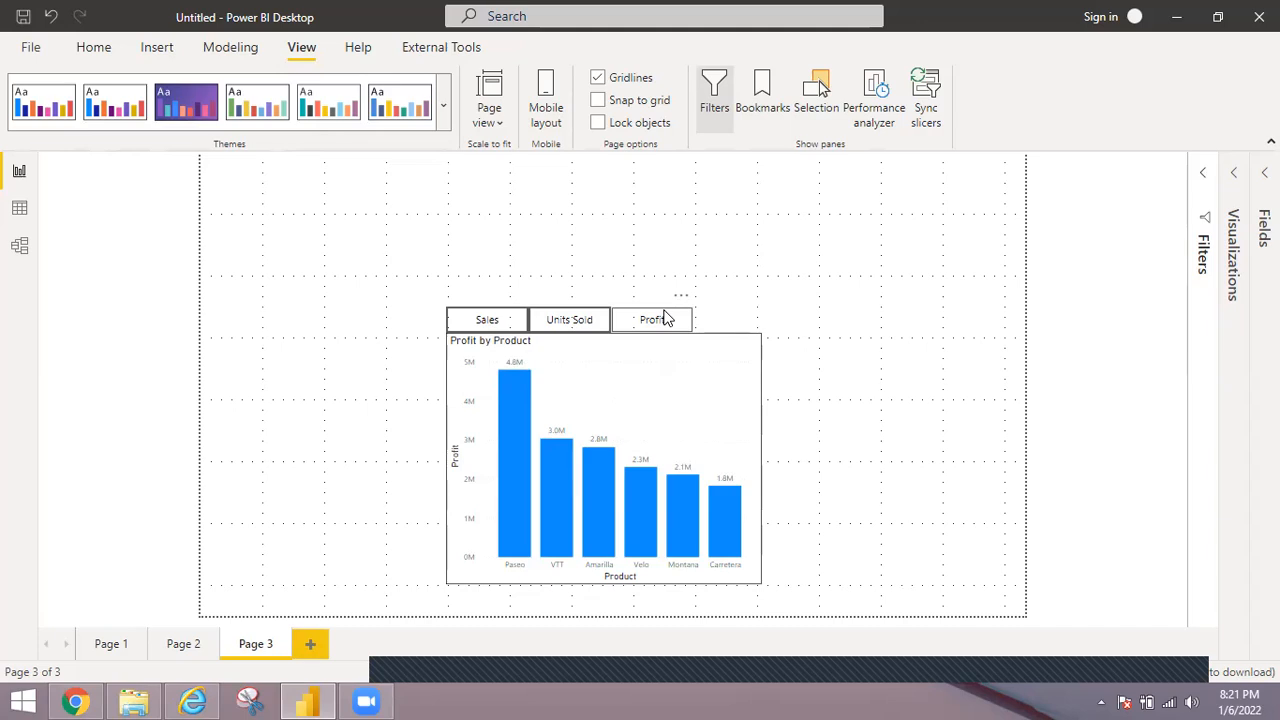
pyautogui.click(1238, 176)
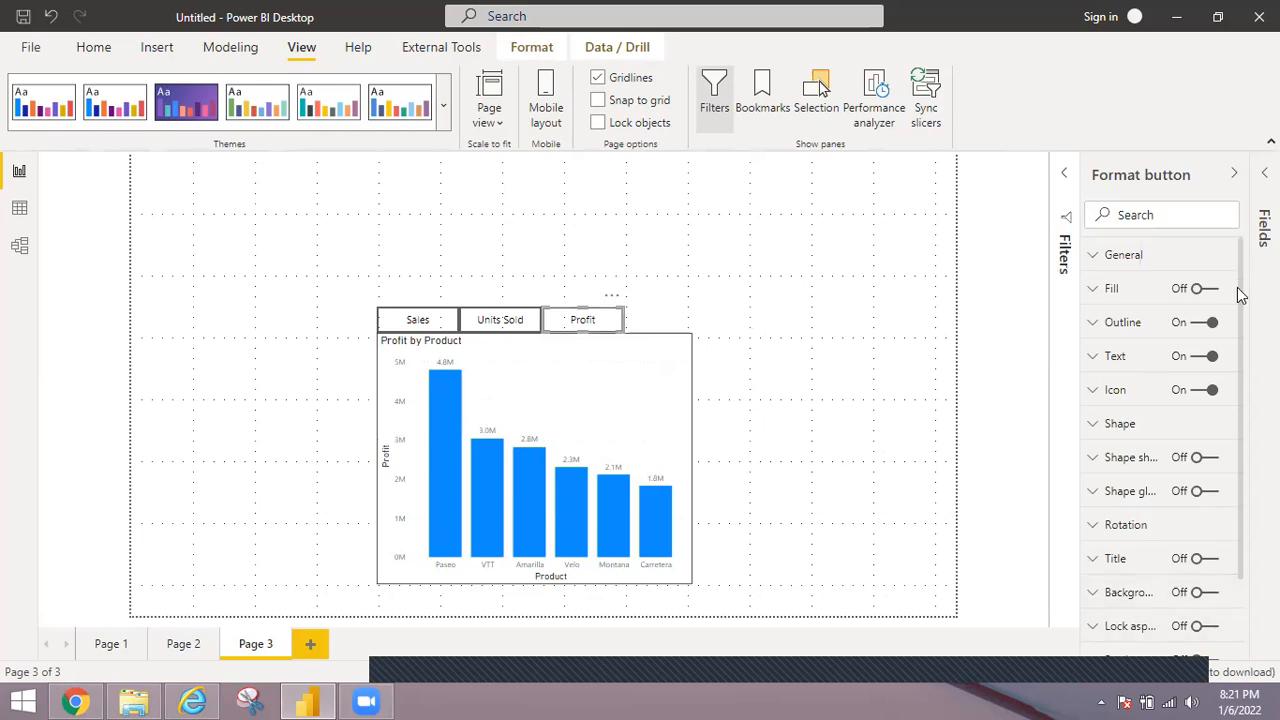
pyautogui.scroll(-2, 1245, 410)
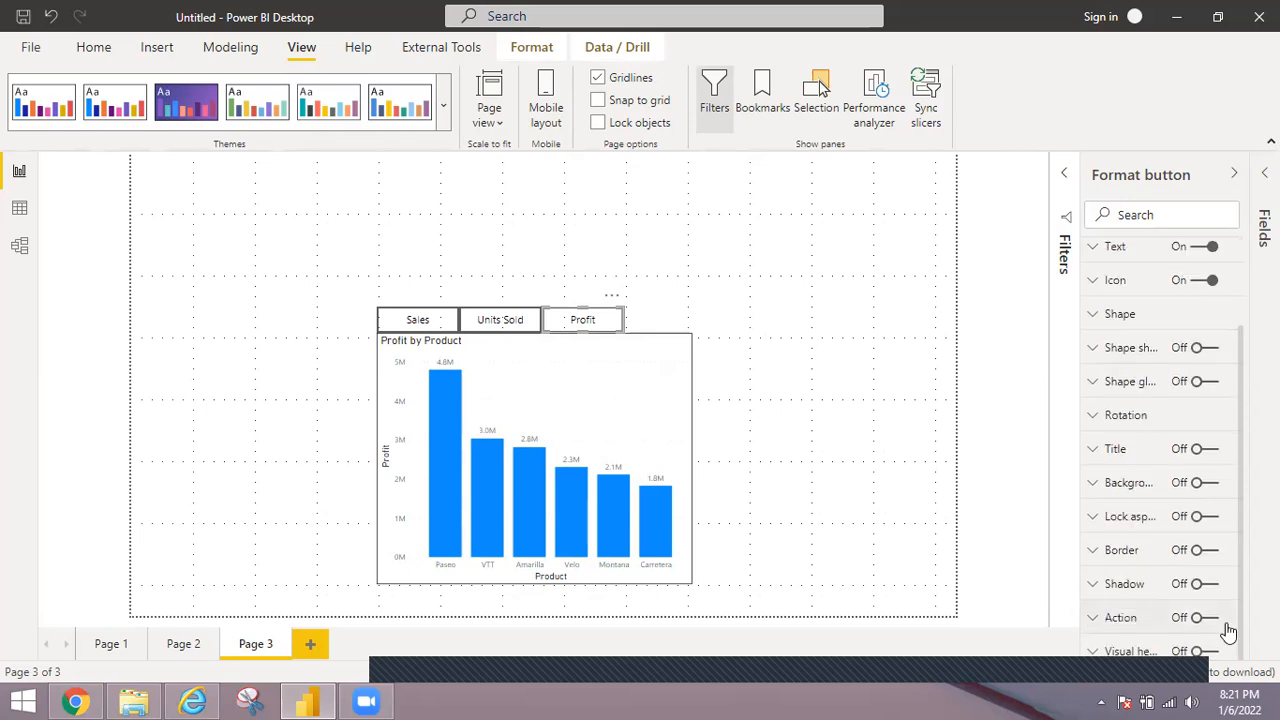
pyautogui.click(1206, 551)
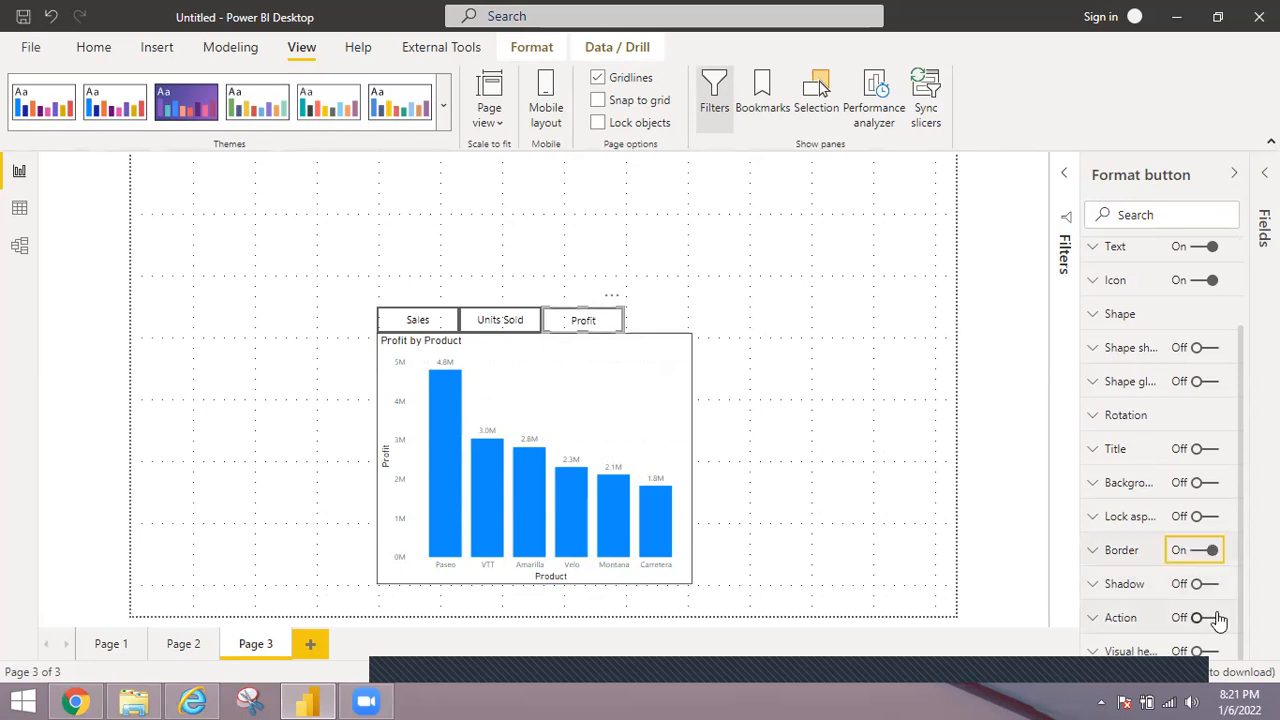
pyautogui.click(1210, 619)
pyautogui.click(1102, 617)
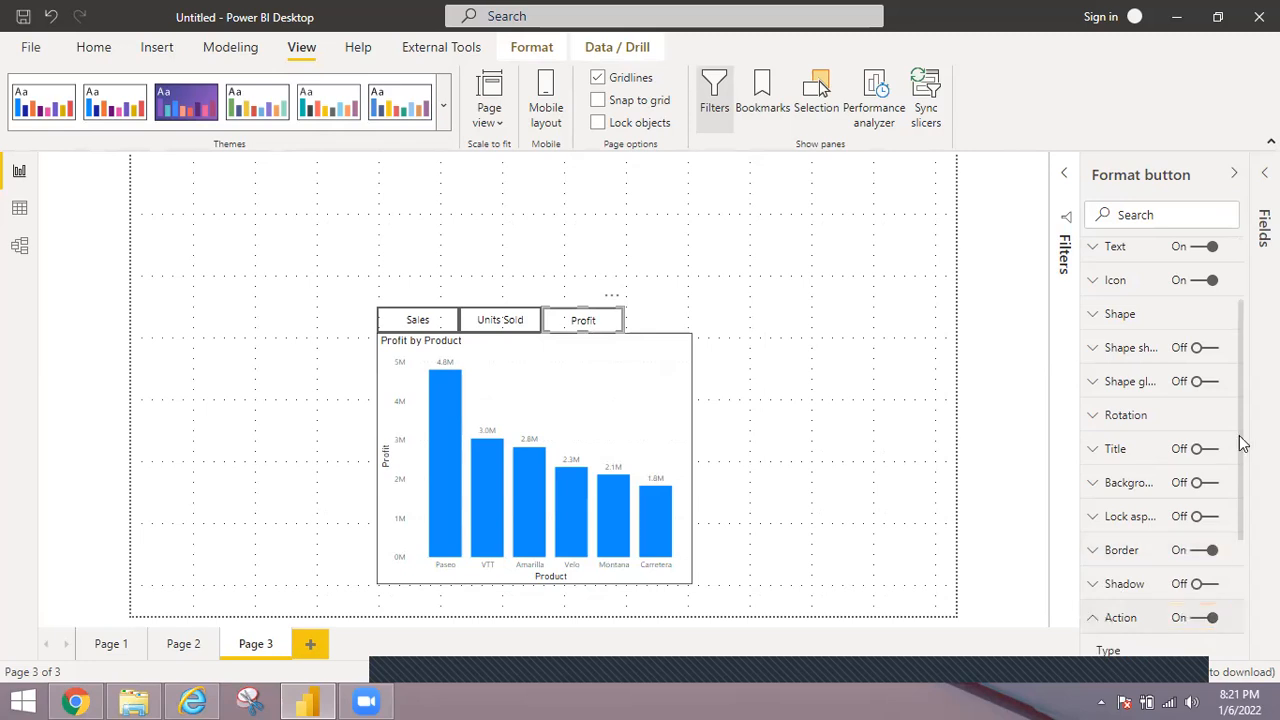
# Set the Profit button's action type to Bookmark and link it to the Profit bookmark.
pyautogui.scroll(-1, 1243, 485)
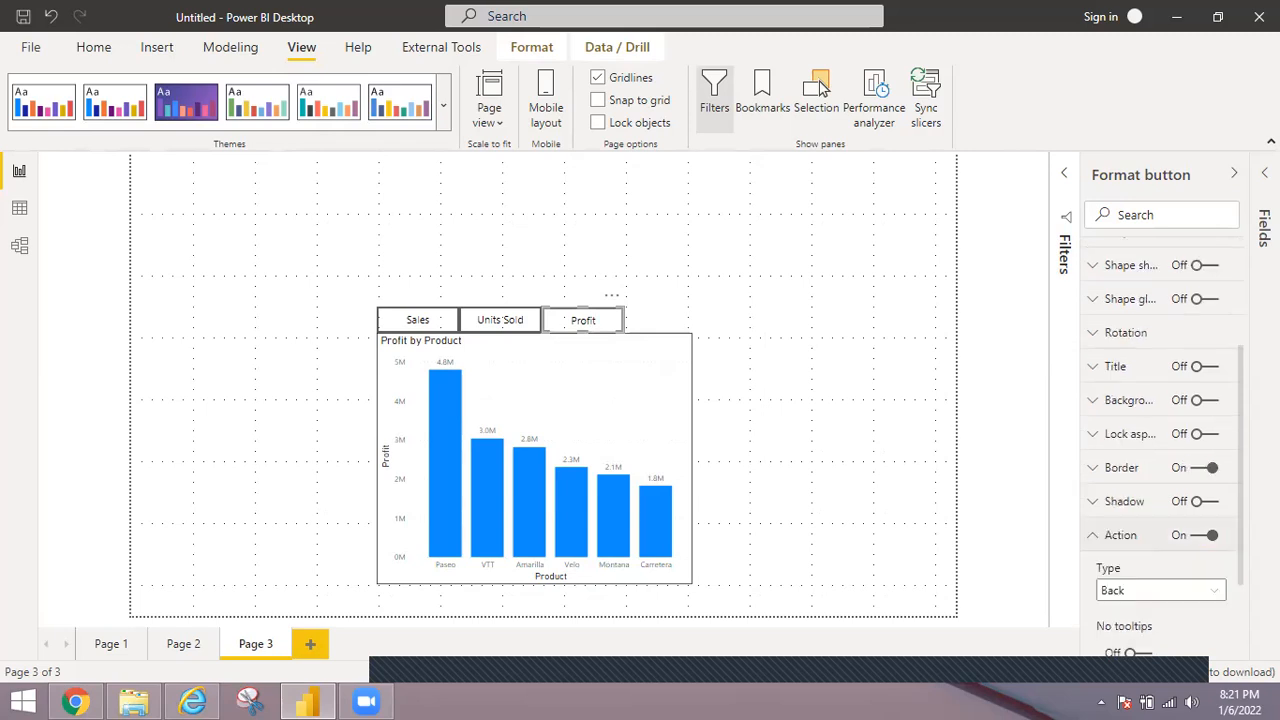
pyautogui.scroll(-1, 1165, 440)
pyautogui.click(1218, 508)
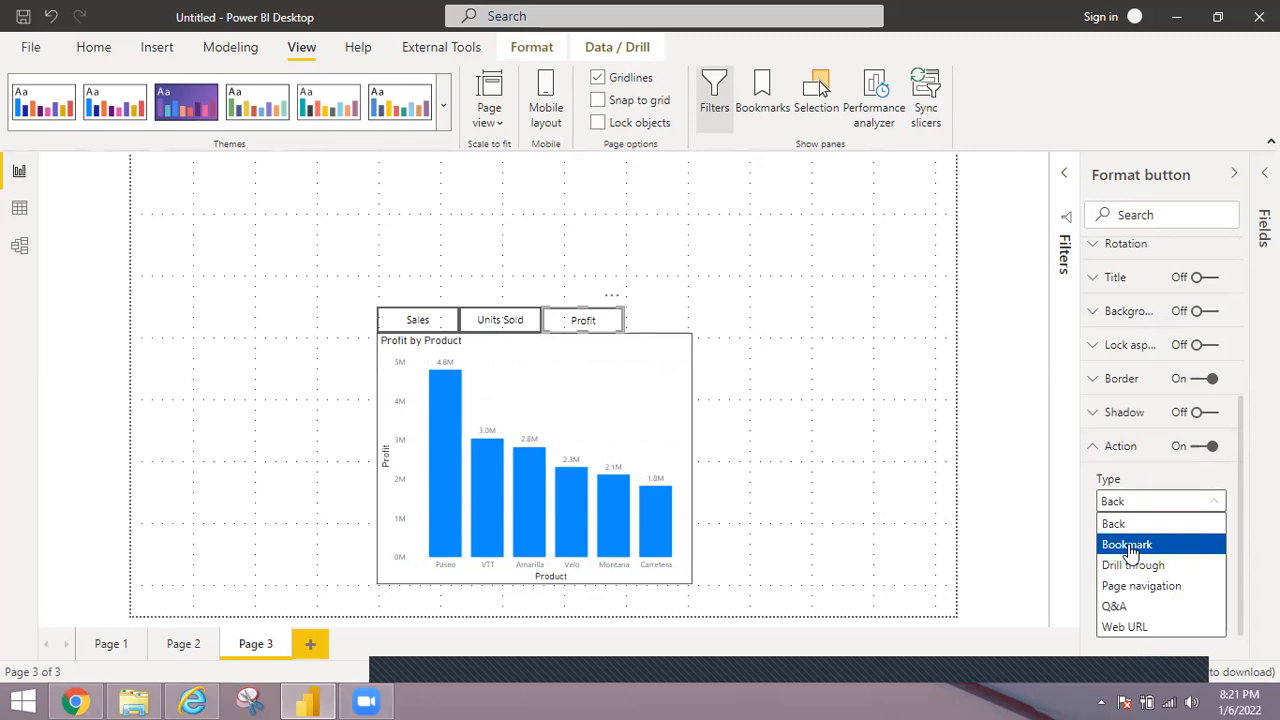
pyautogui.click(1128, 545)
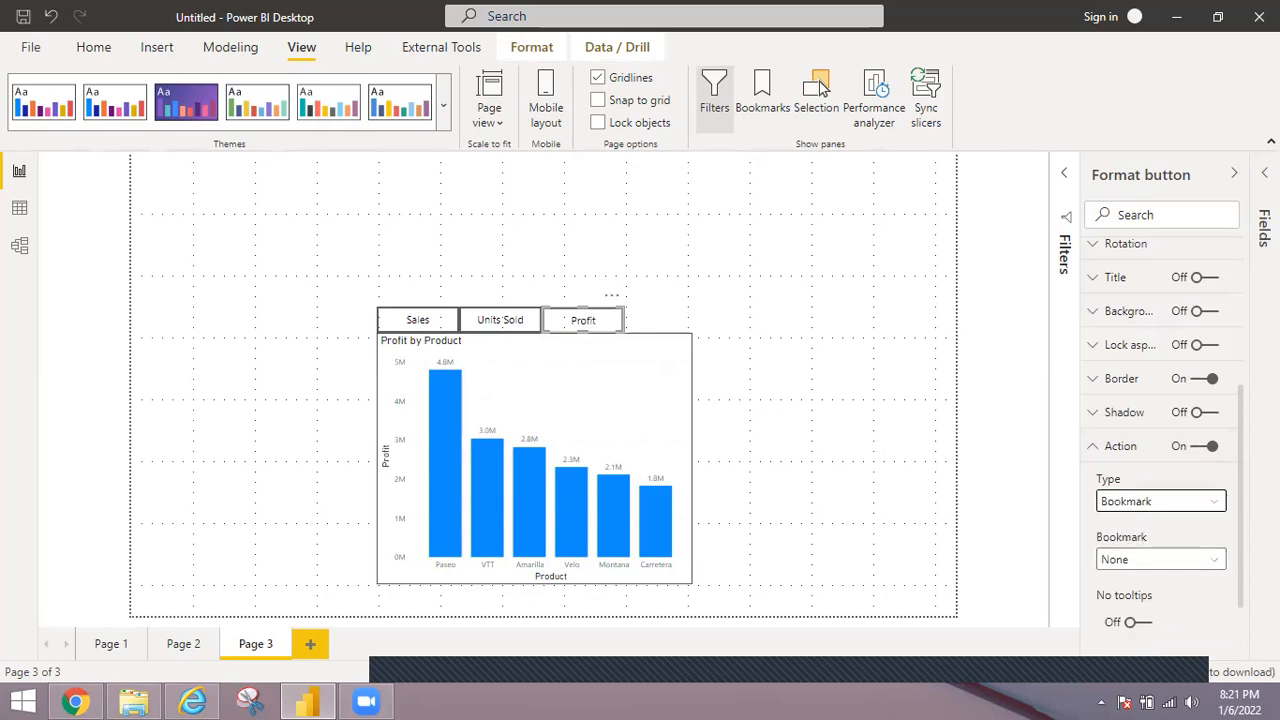
pyautogui.click(1219, 567)
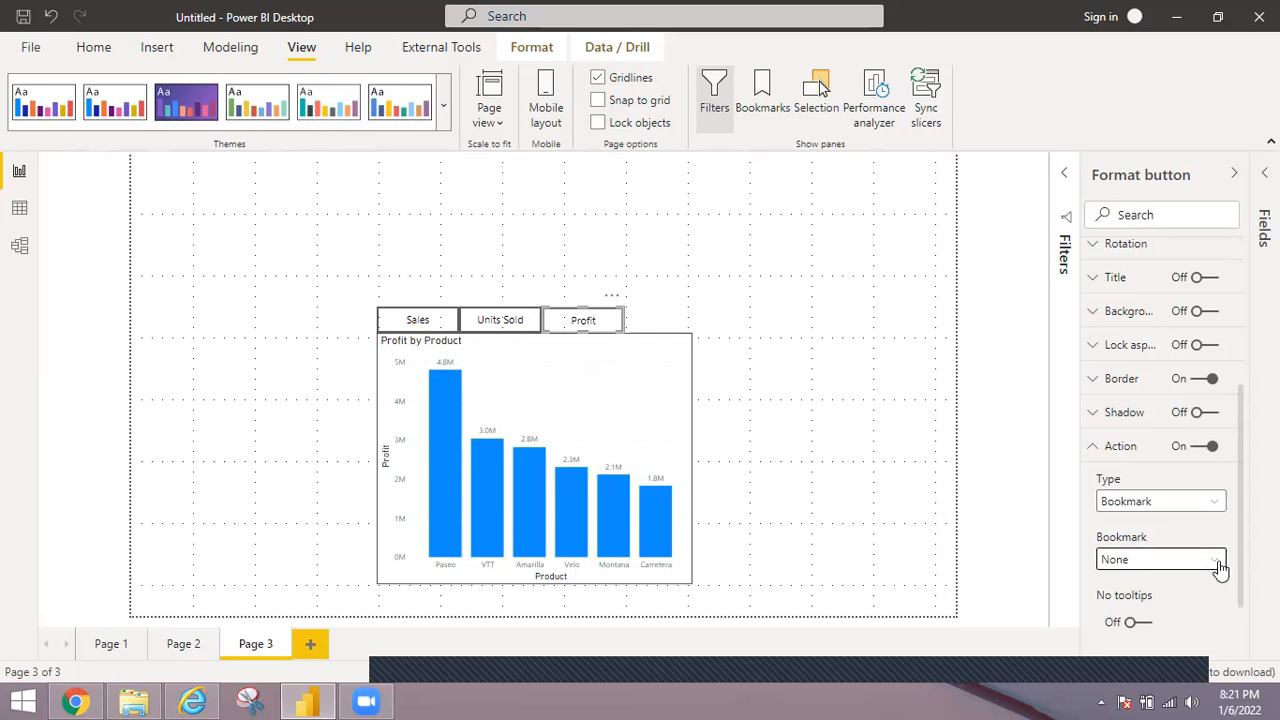
pyautogui.click(1219, 562)
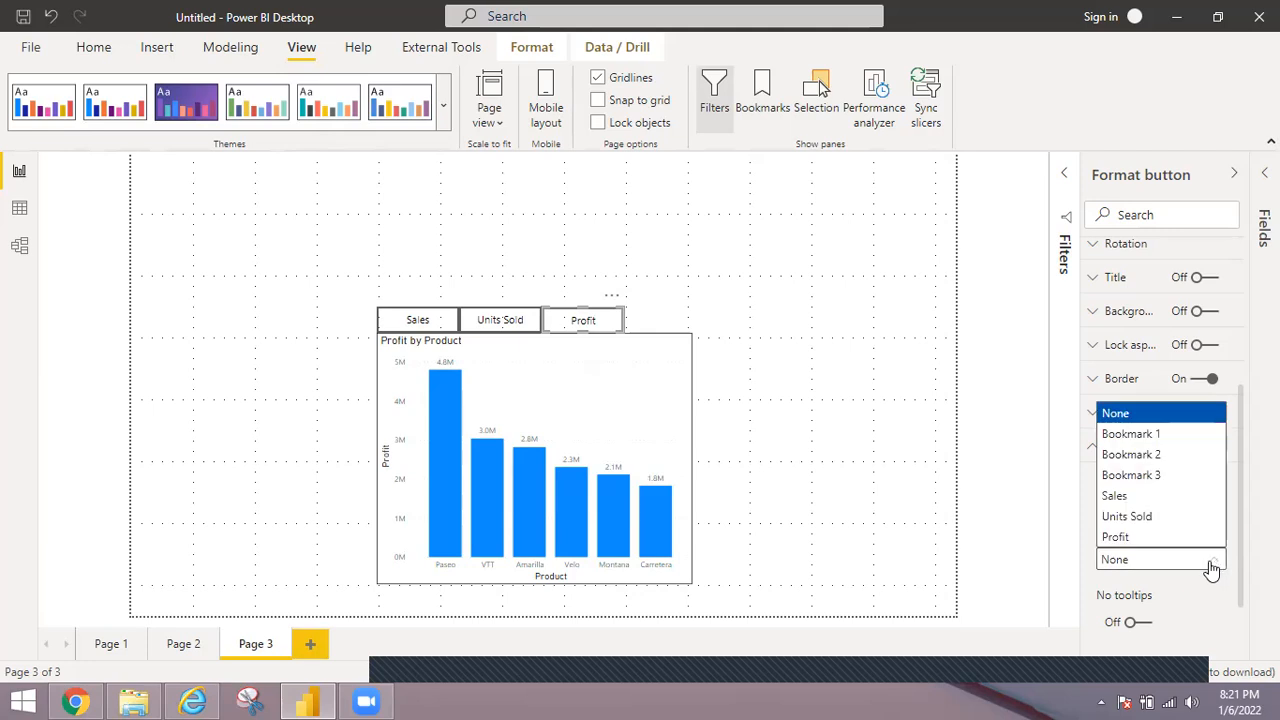
pyautogui.click(1120, 539)
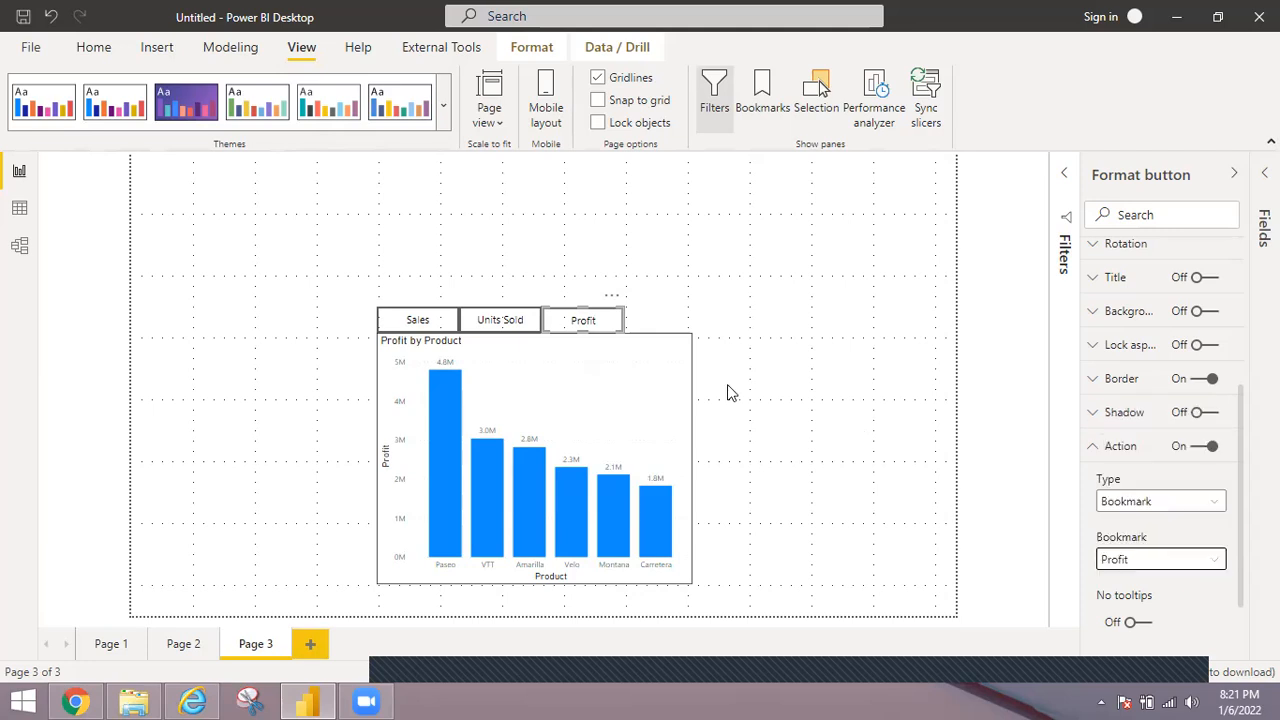
# Turn on the border and action for the Units Sold button and link it to the Units Sold bookmark.
pyautogui.click(499, 320)
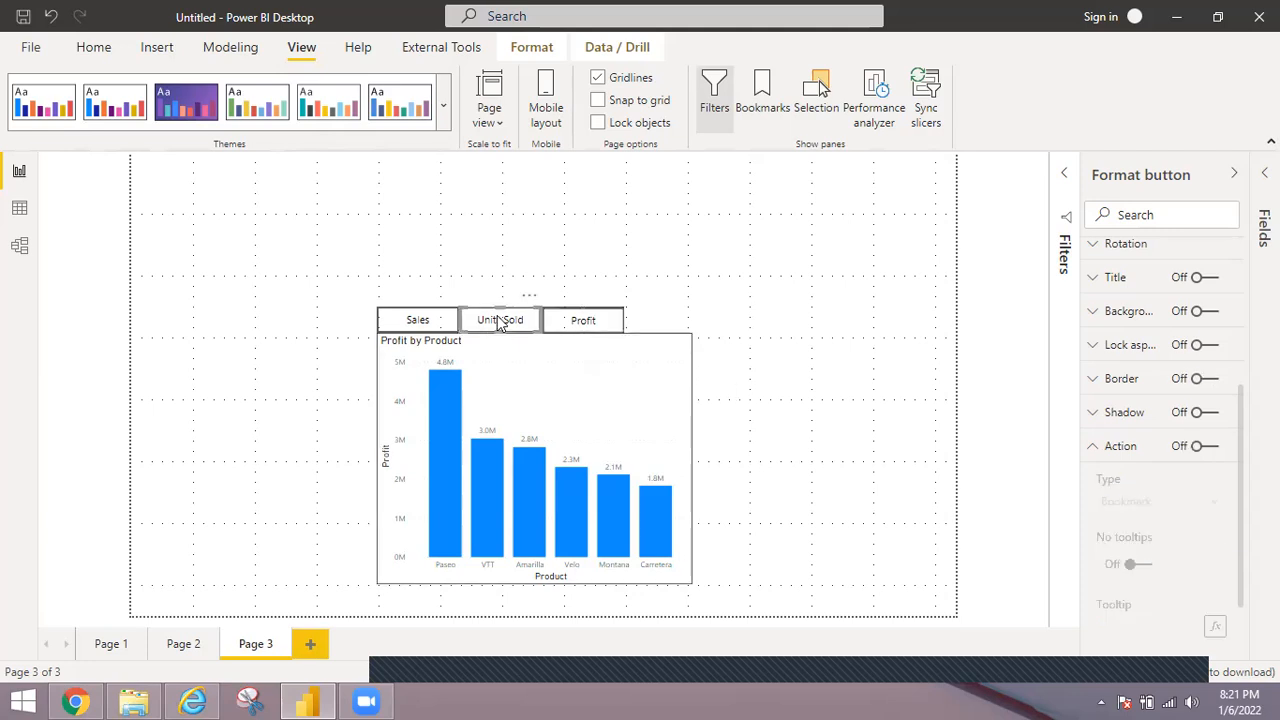
pyautogui.click(1206, 379)
pyautogui.click(1206, 446)
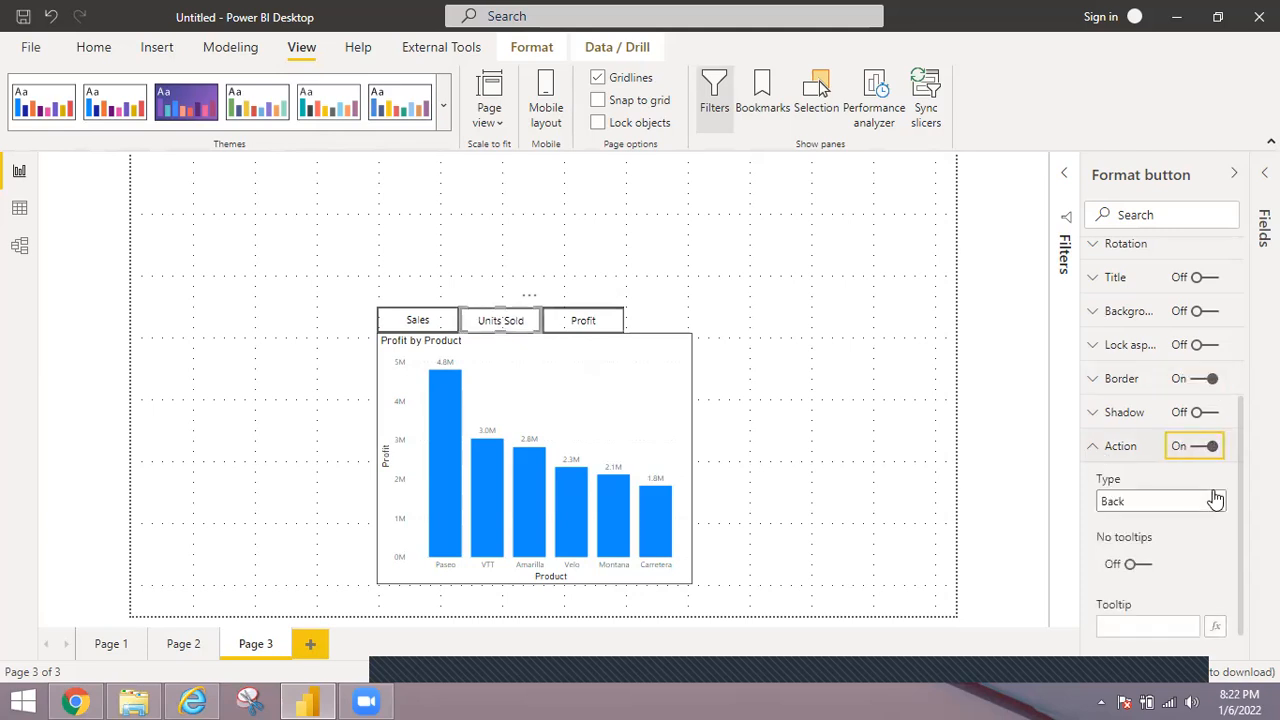
pyautogui.click(1215, 502)
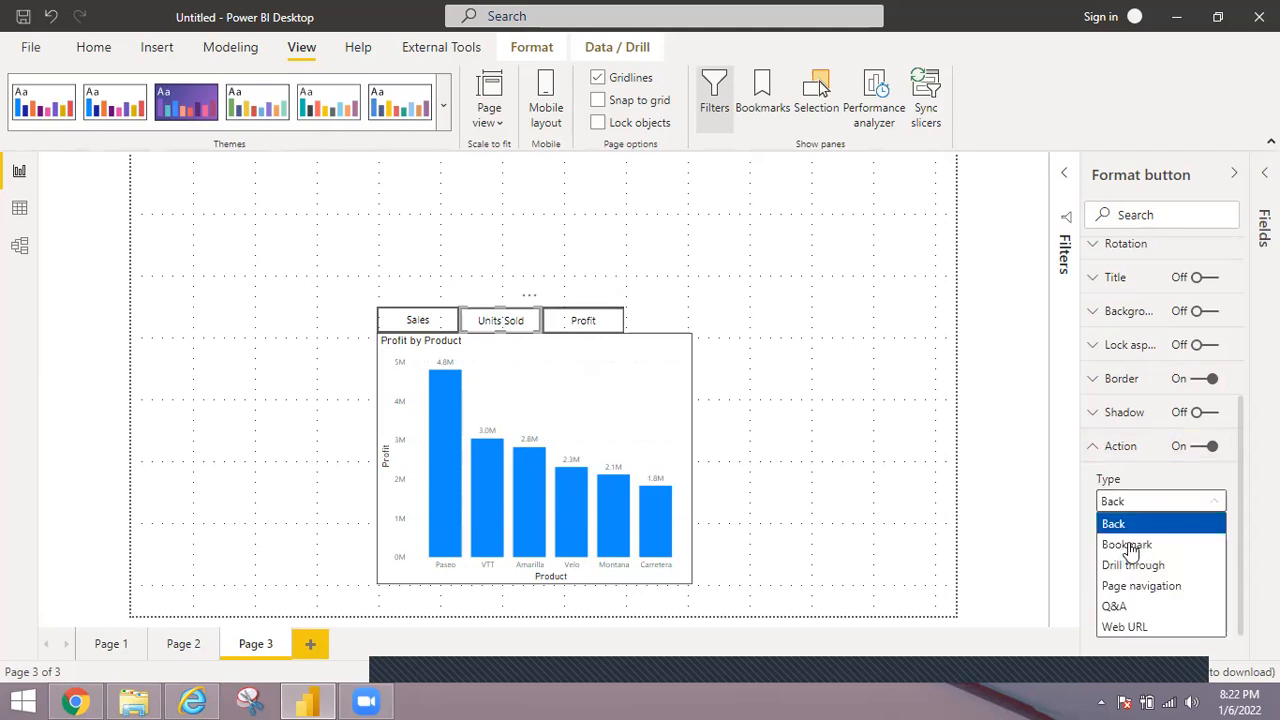
pyautogui.click(1130, 546)
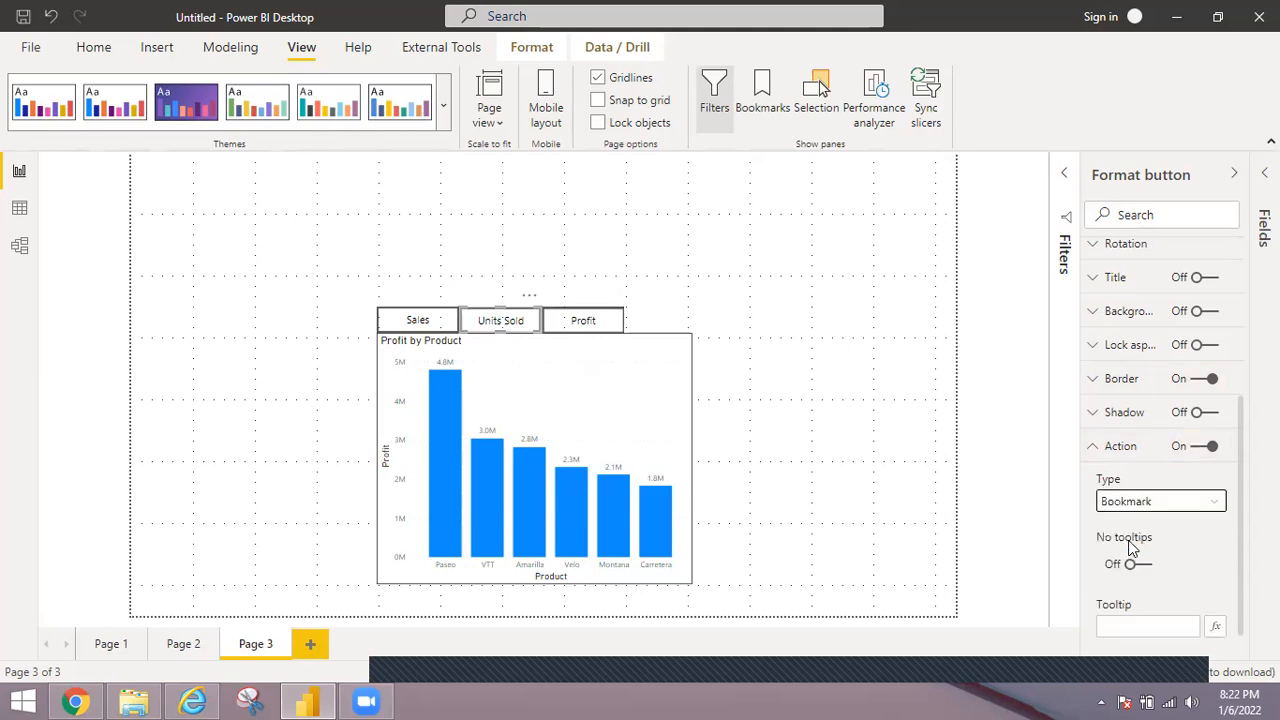
pyautogui.click(1213, 562)
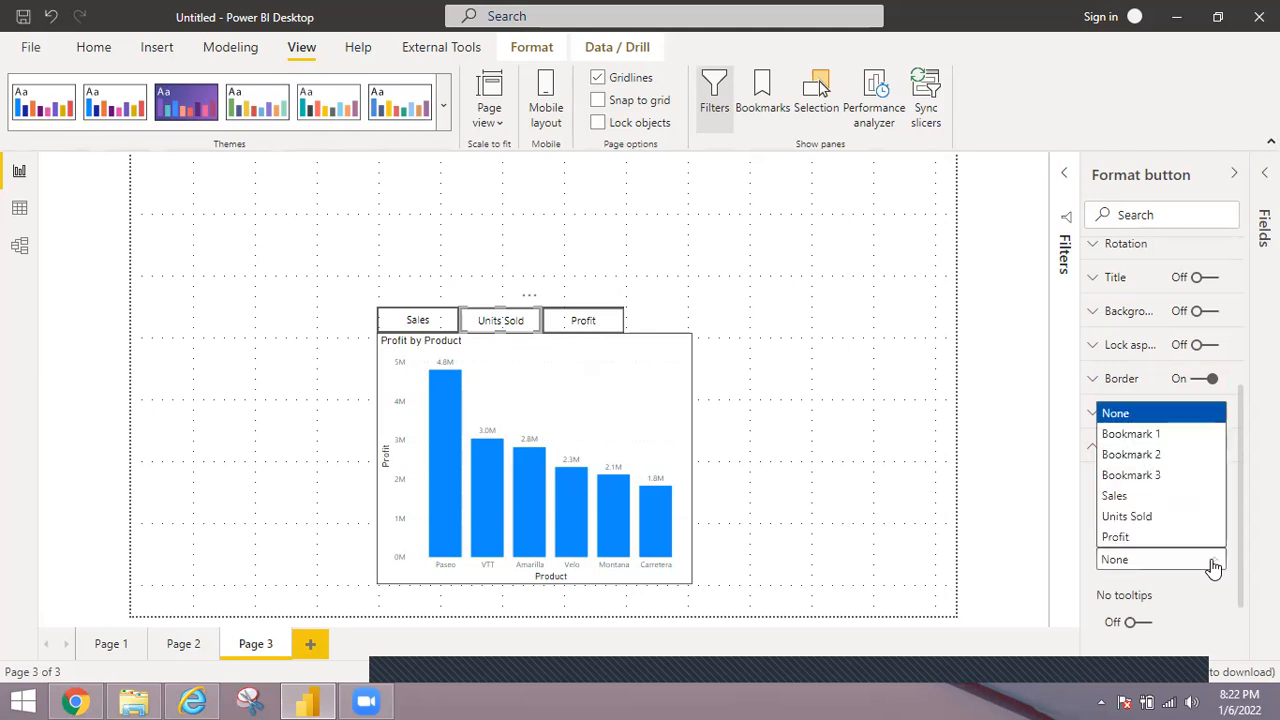
pyautogui.click(1122, 516)
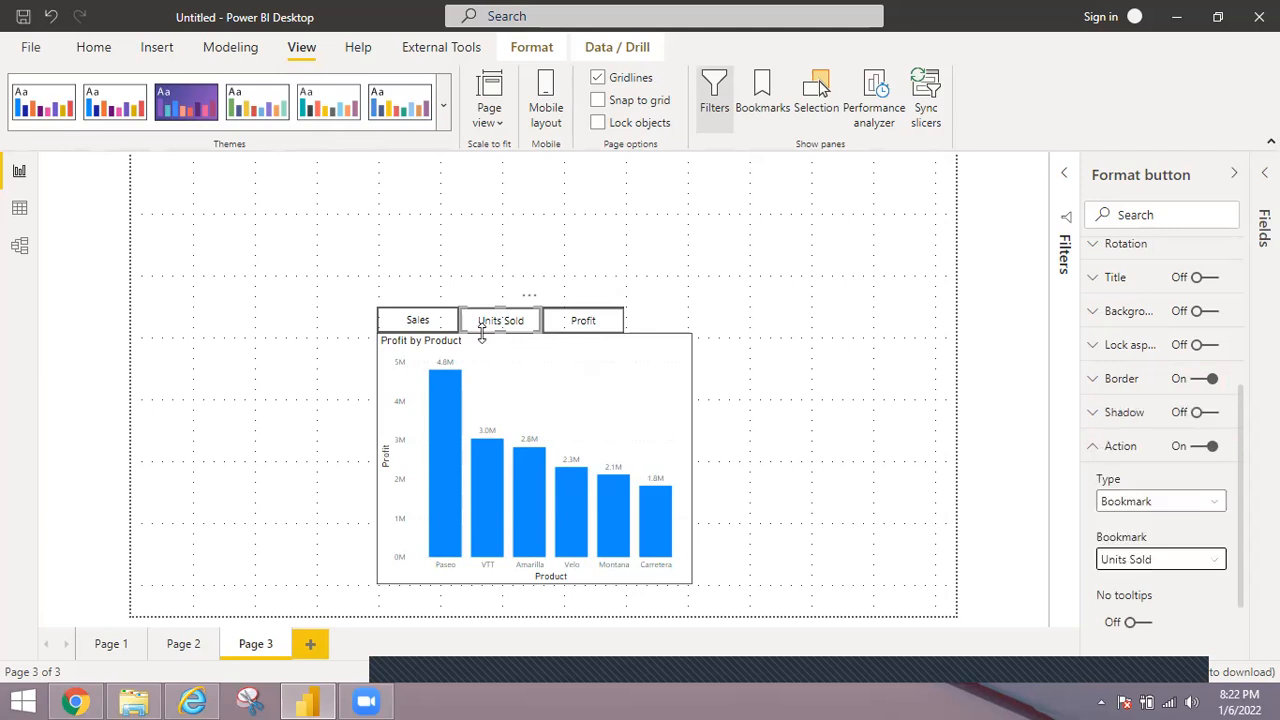
# Turn on the border and action for the Sales button, link it to the Sales bookmark, and collapse the formatting options.
pyautogui.click(418, 324)
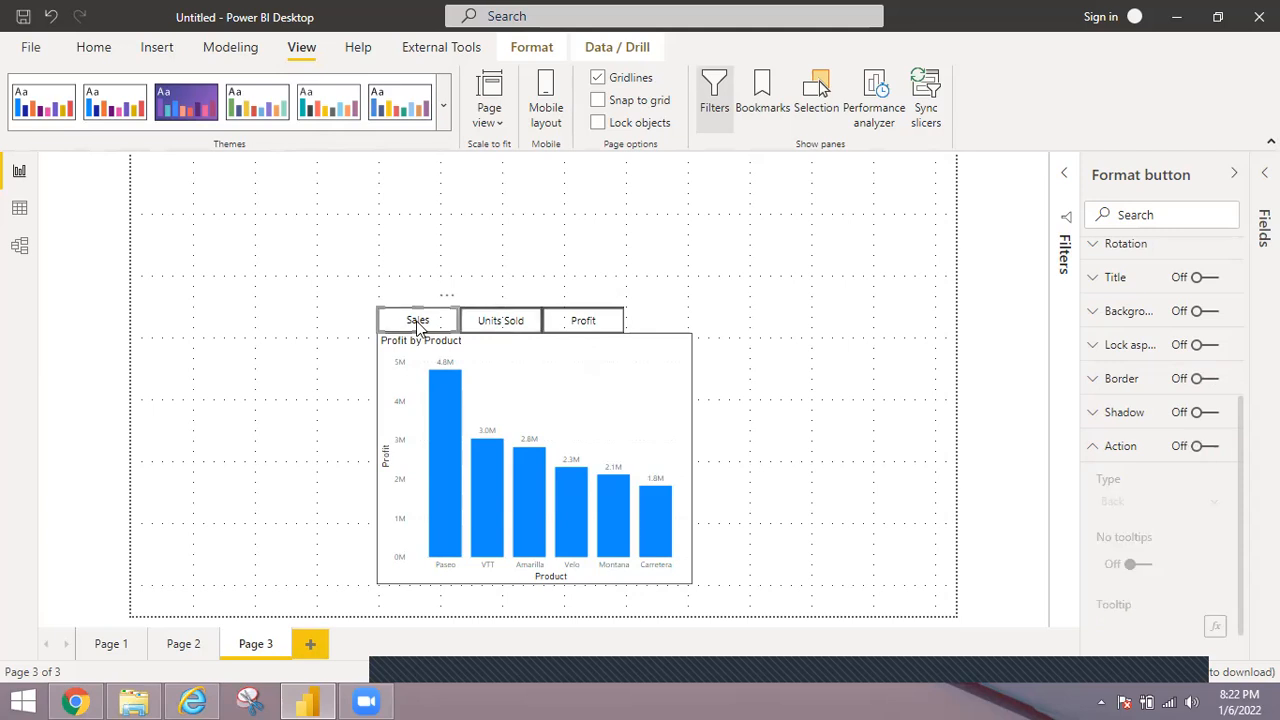
pyautogui.click(1210, 447)
pyautogui.click(1210, 379)
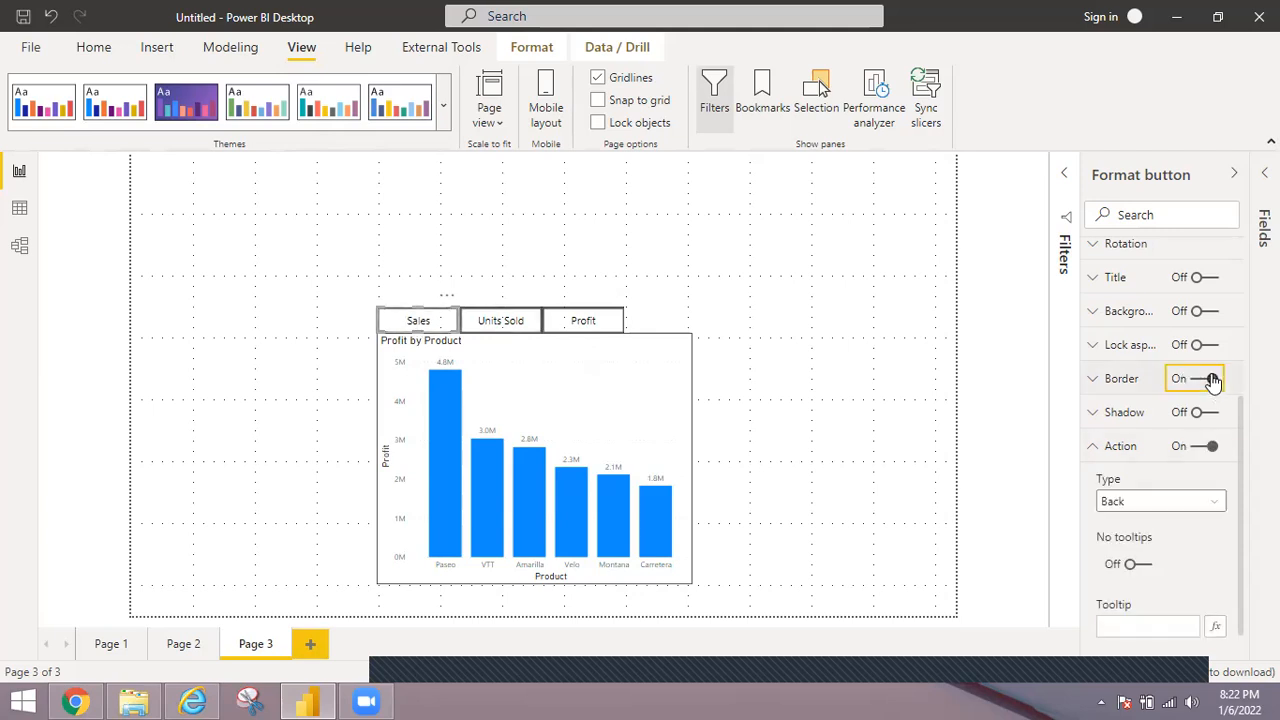
pyautogui.click(1200, 502)
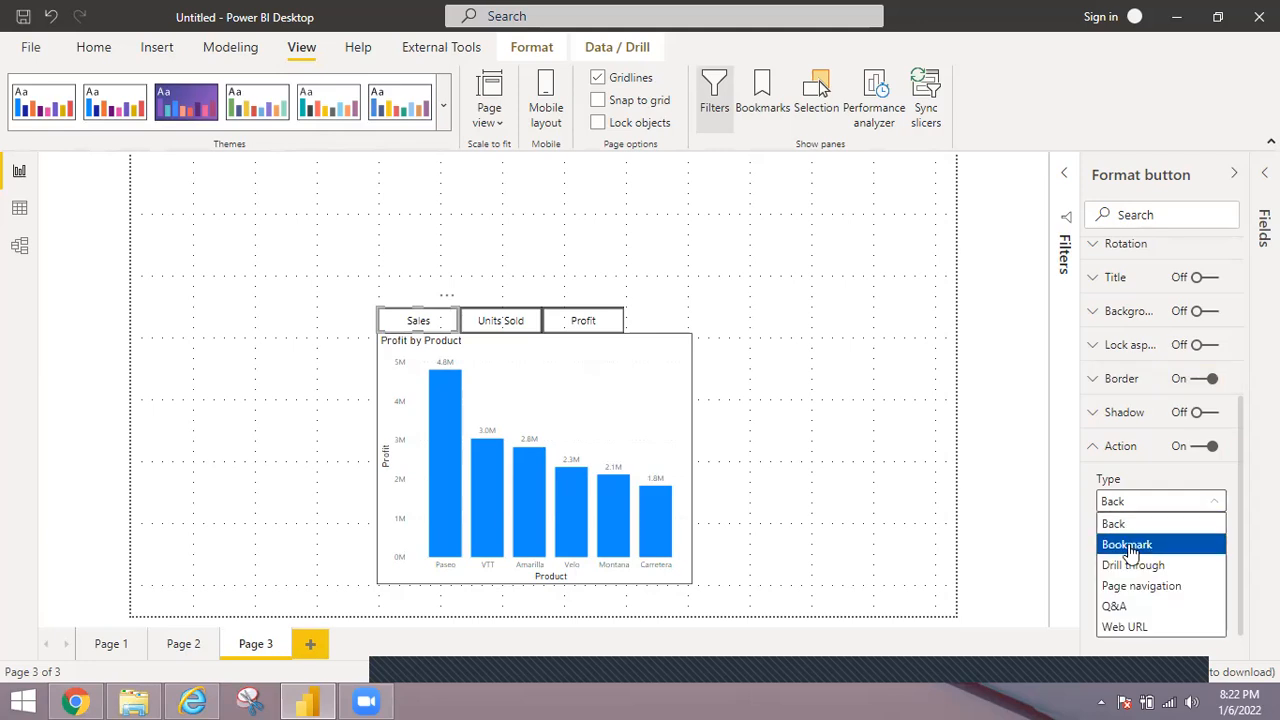
pyautogui.click(1128, 546)
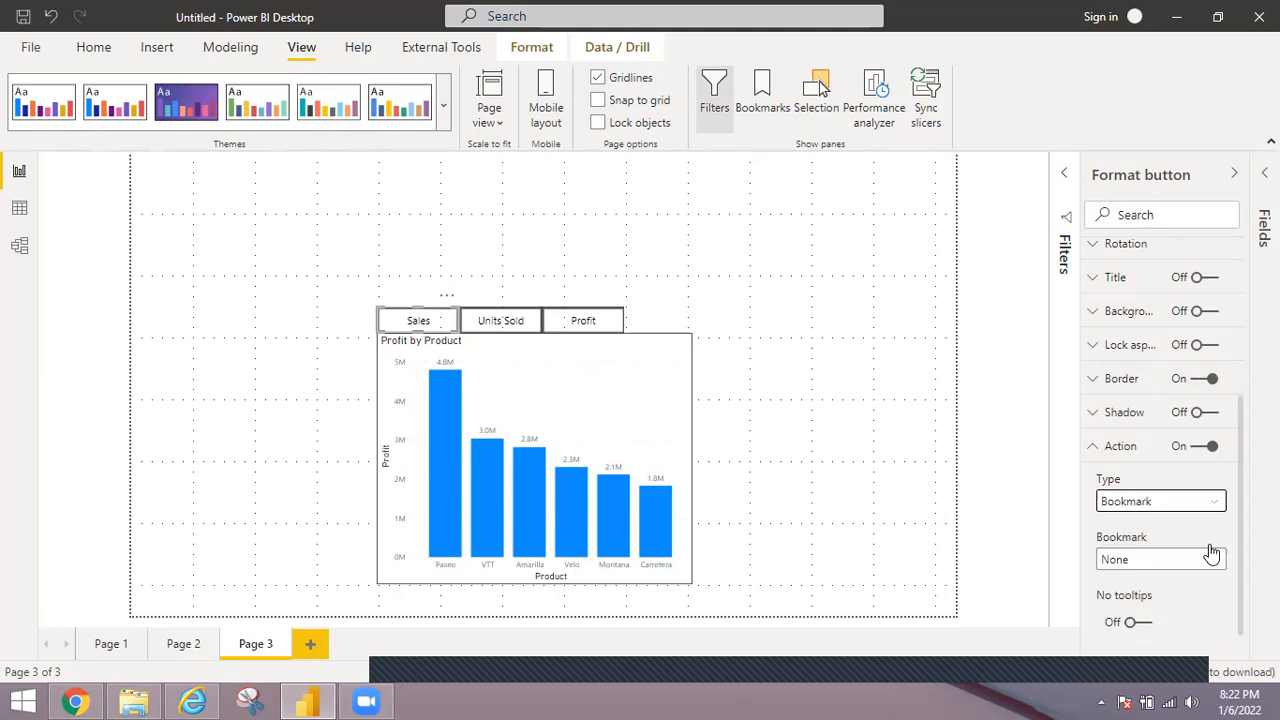
pyautogui.click(1212, 562)
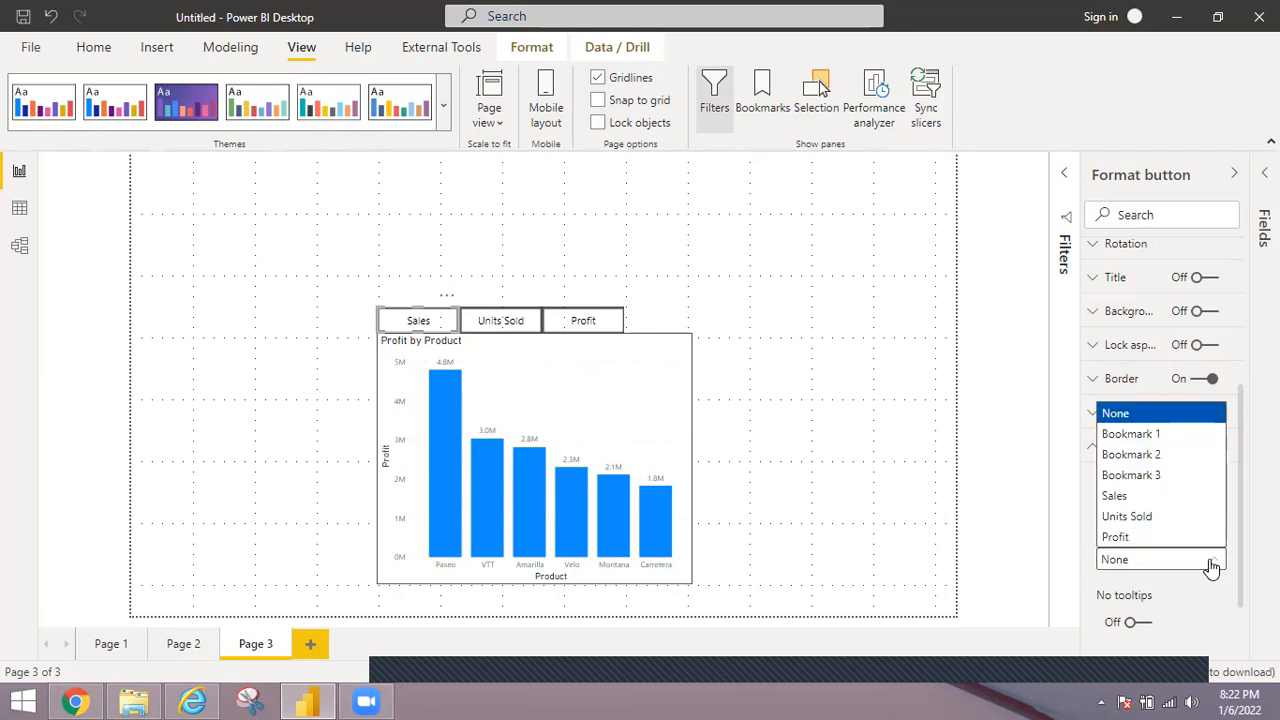
pyautogui.click(1128, 497)
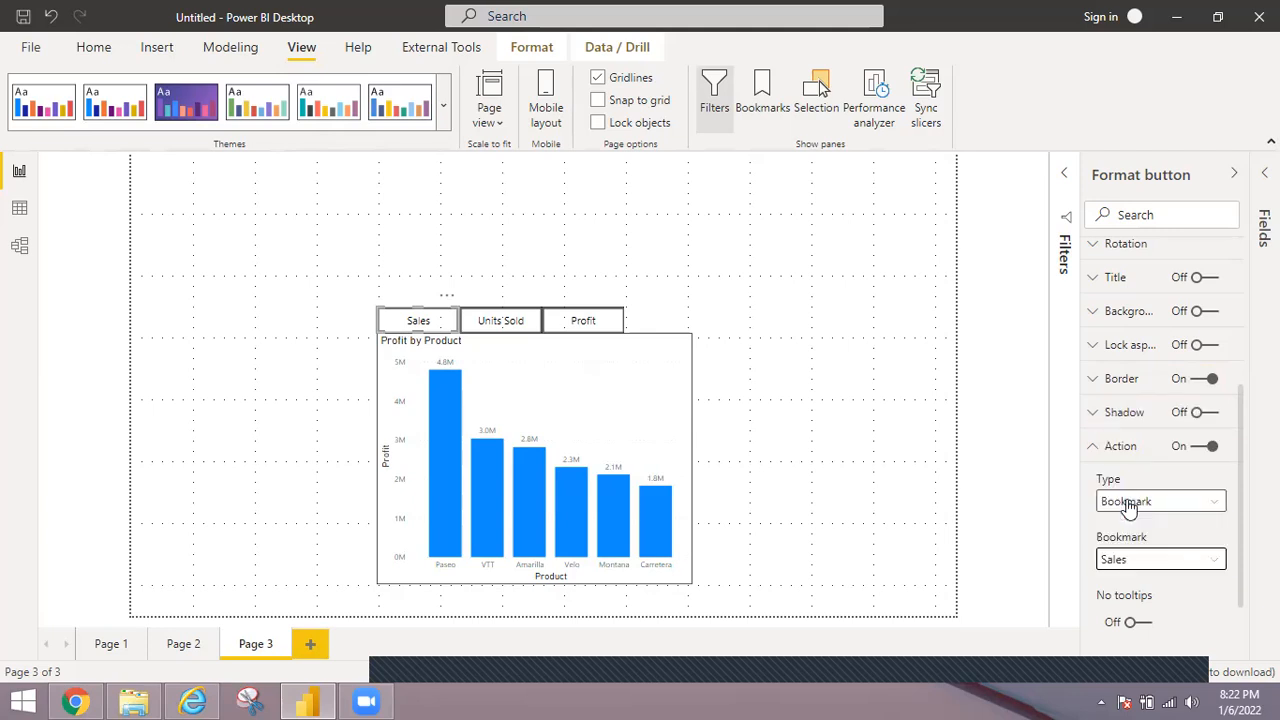
pyautogui.click(1236, 176)
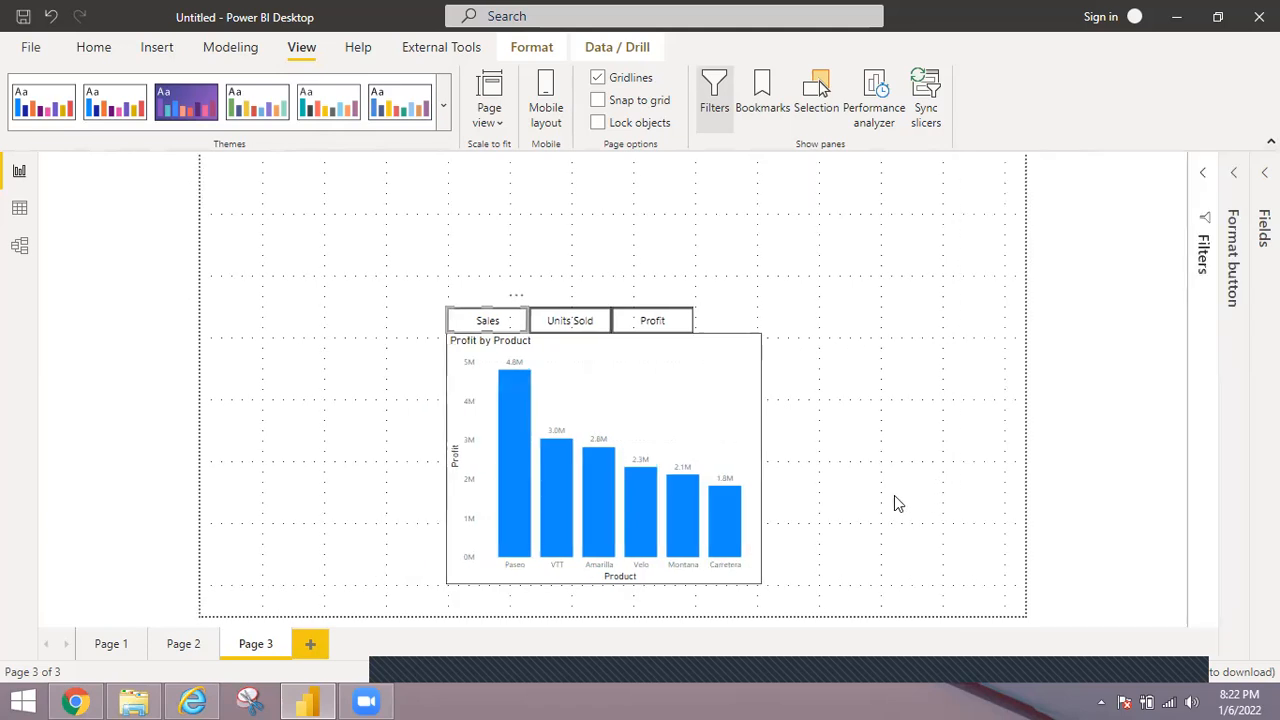
# Deselect the button and test the Sales, Units Sold and Profit buttons by following each one's bookmark link in turn.
pyautogui.click(850, 374)
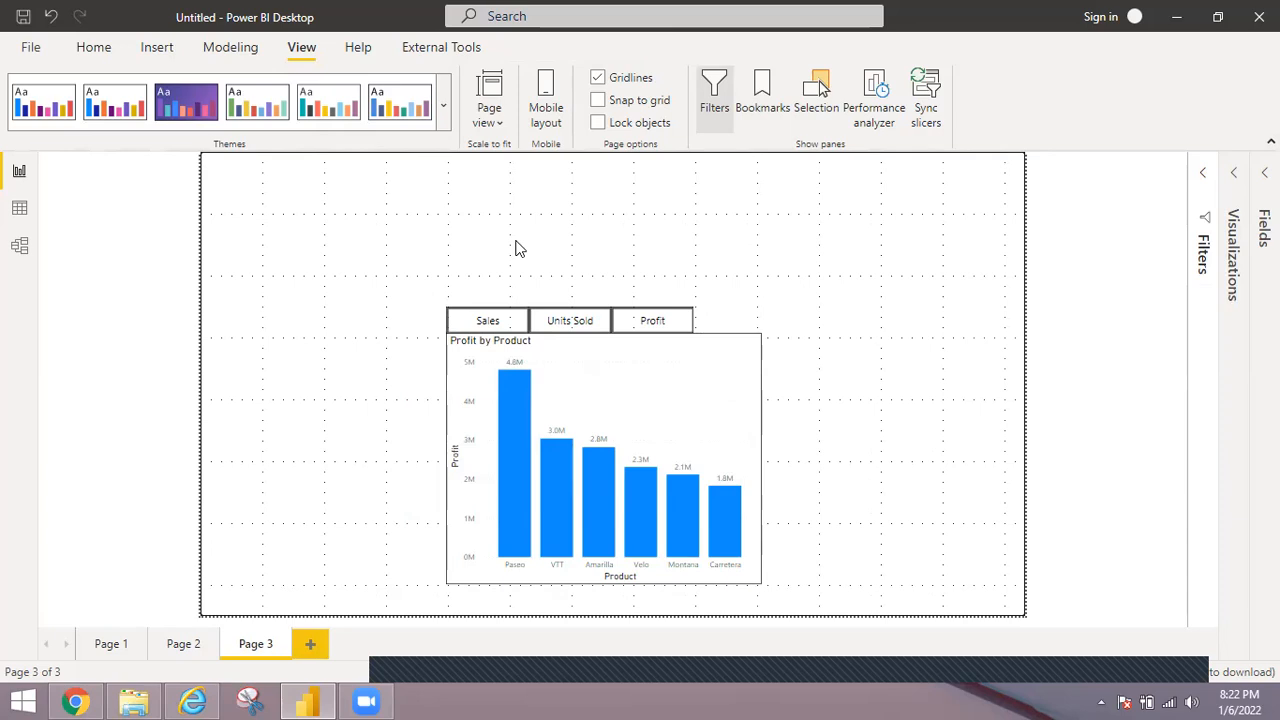
pyautogui.keyDown('ctrl'); pyautogui.click(485, 326); pyautogui.keyUp('ctrl')
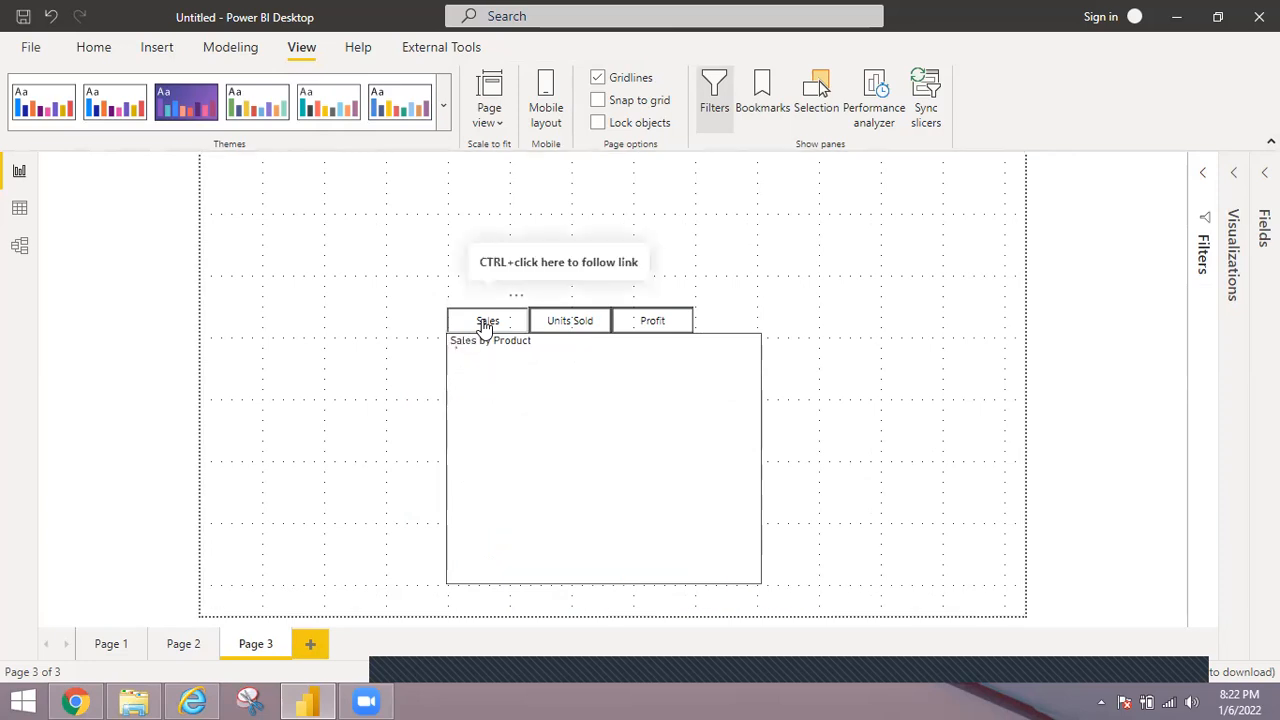
pyautogui.keyDown('ctrl'); pyautogui.click(583, 326); pyautogui.keyUp('ctrl')
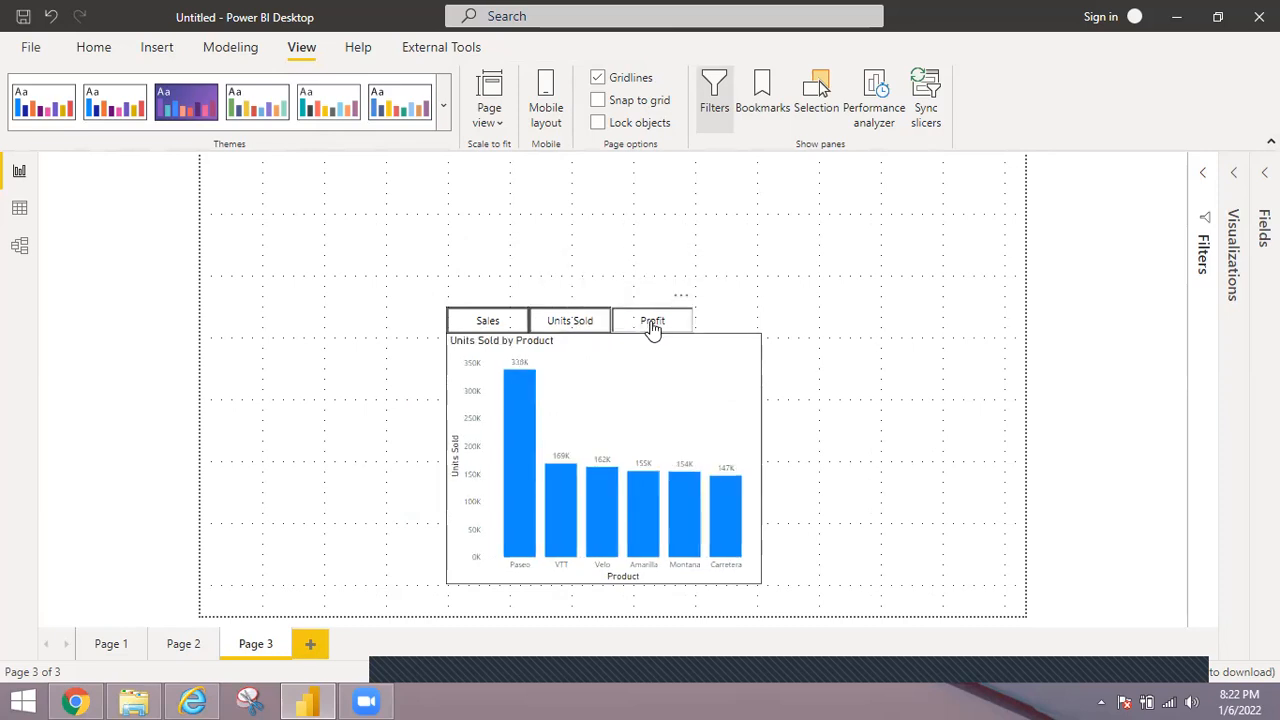
pyautogui.keyDown('ctrl'); pyautogui.click(652, 324); pyautogui.keyUp('ctrl')
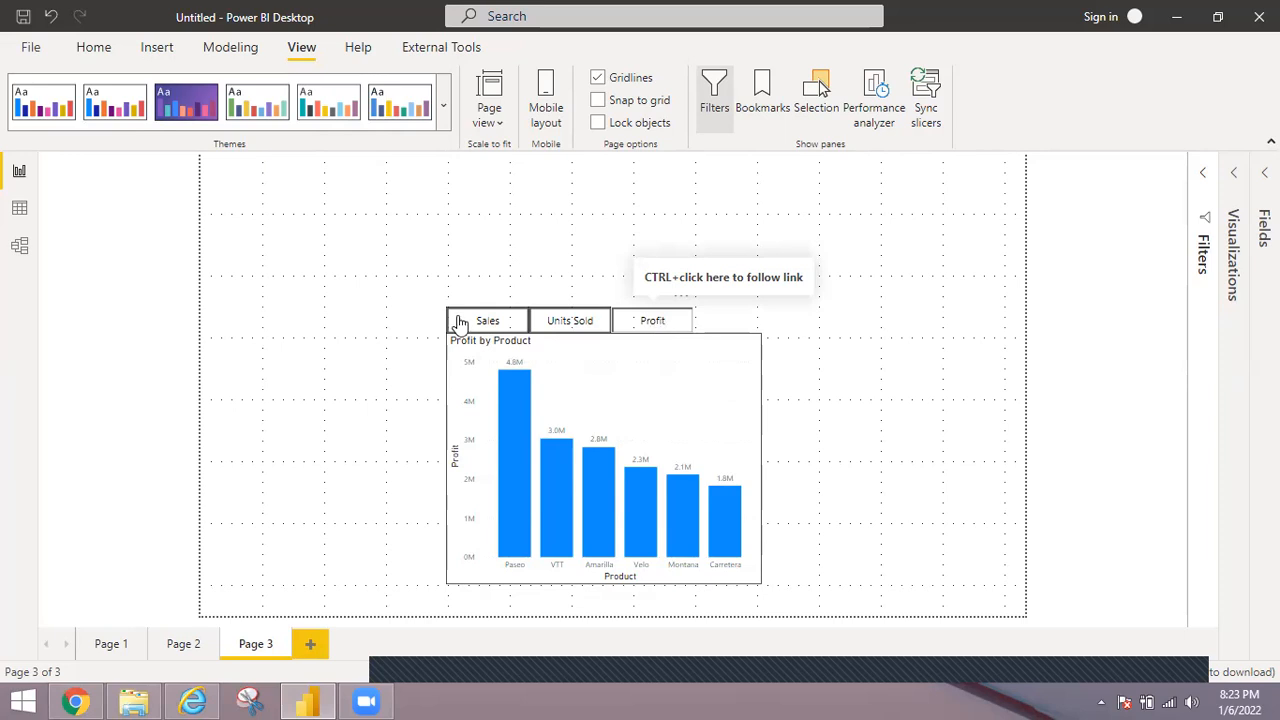
# Close the open Internet Explorer window.
pyautogui.rightClick(185, 700)
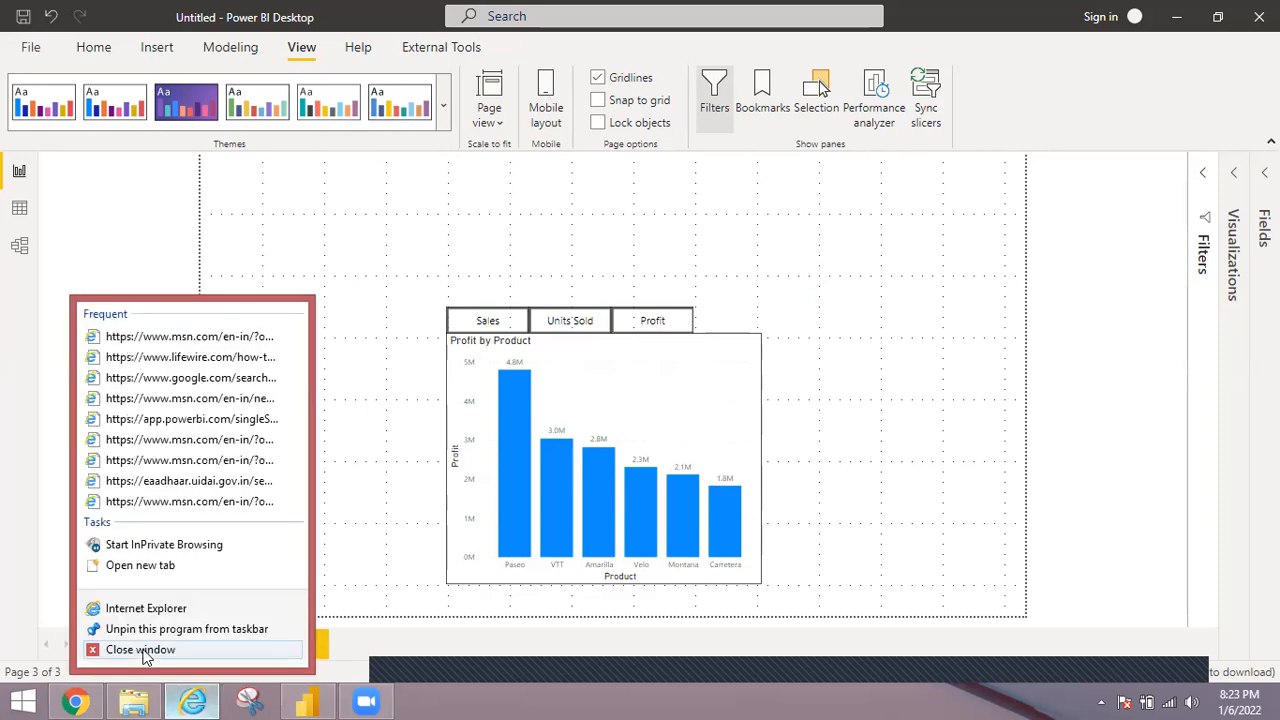
pyautogui.click(141, 650)
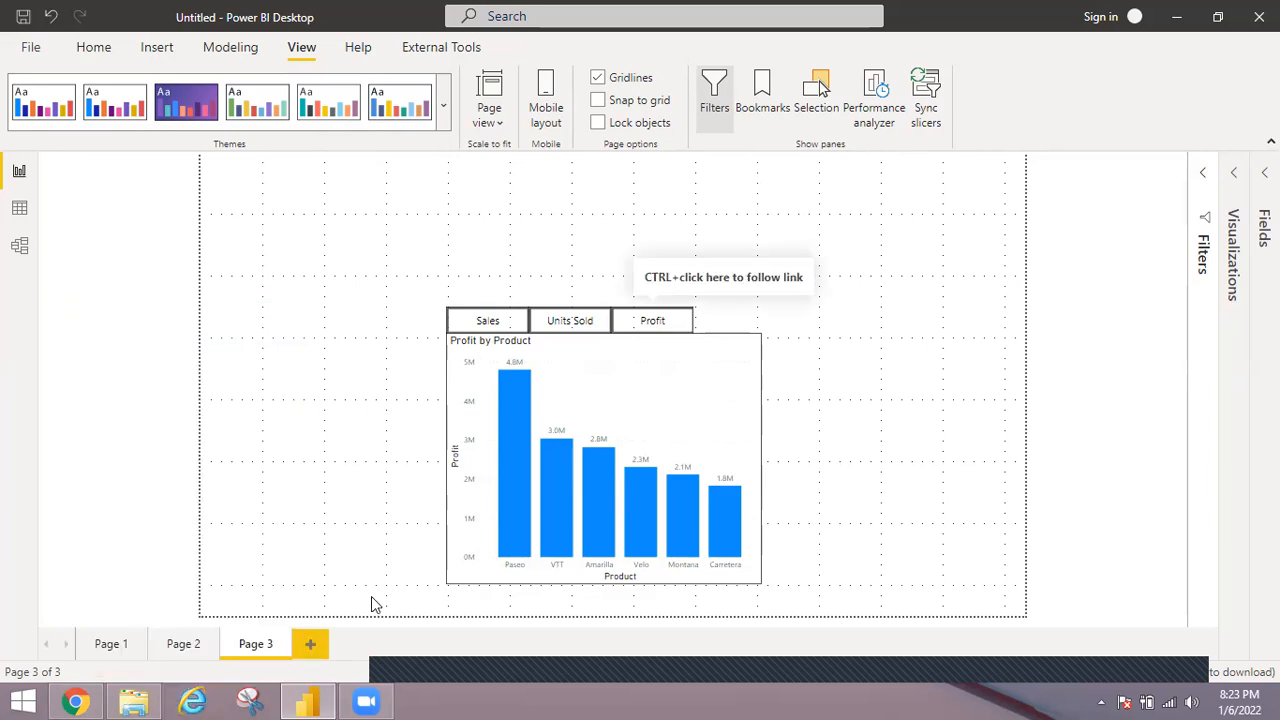
# Add a new report page and insert an empty pie chart on it.
pyautogui.click(311, 645)
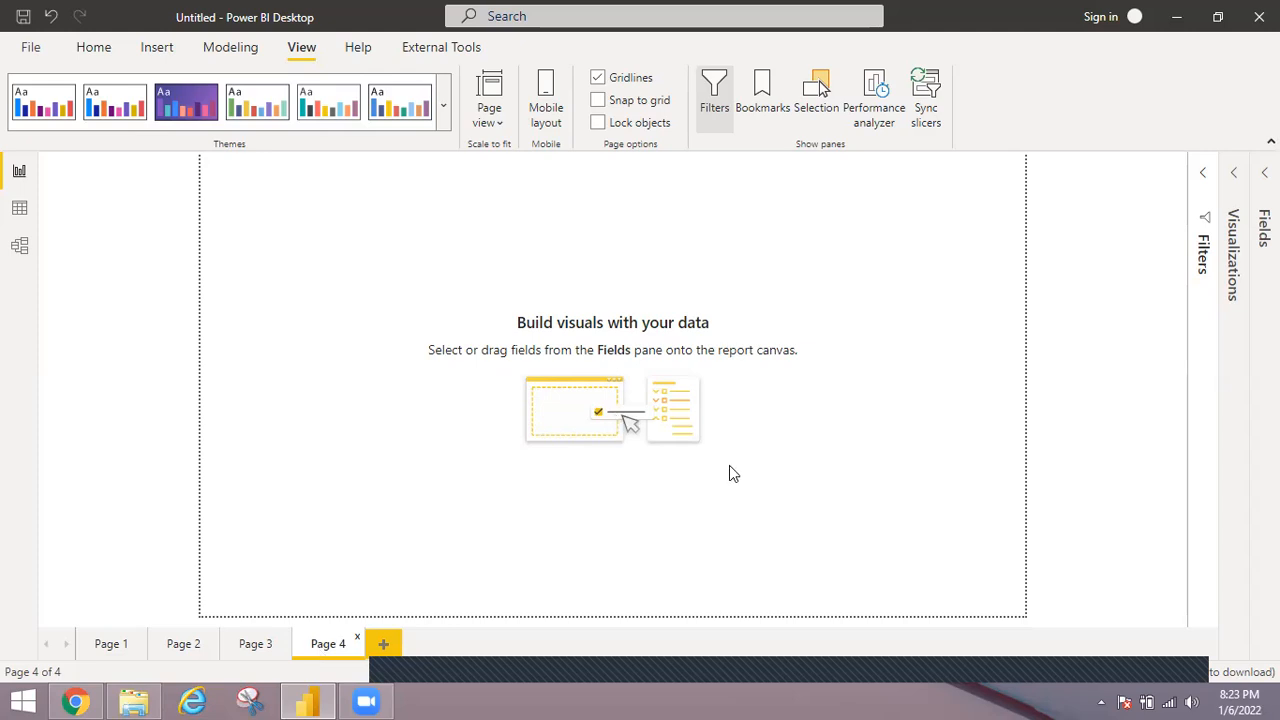
pyautogui.click(1233, 178)
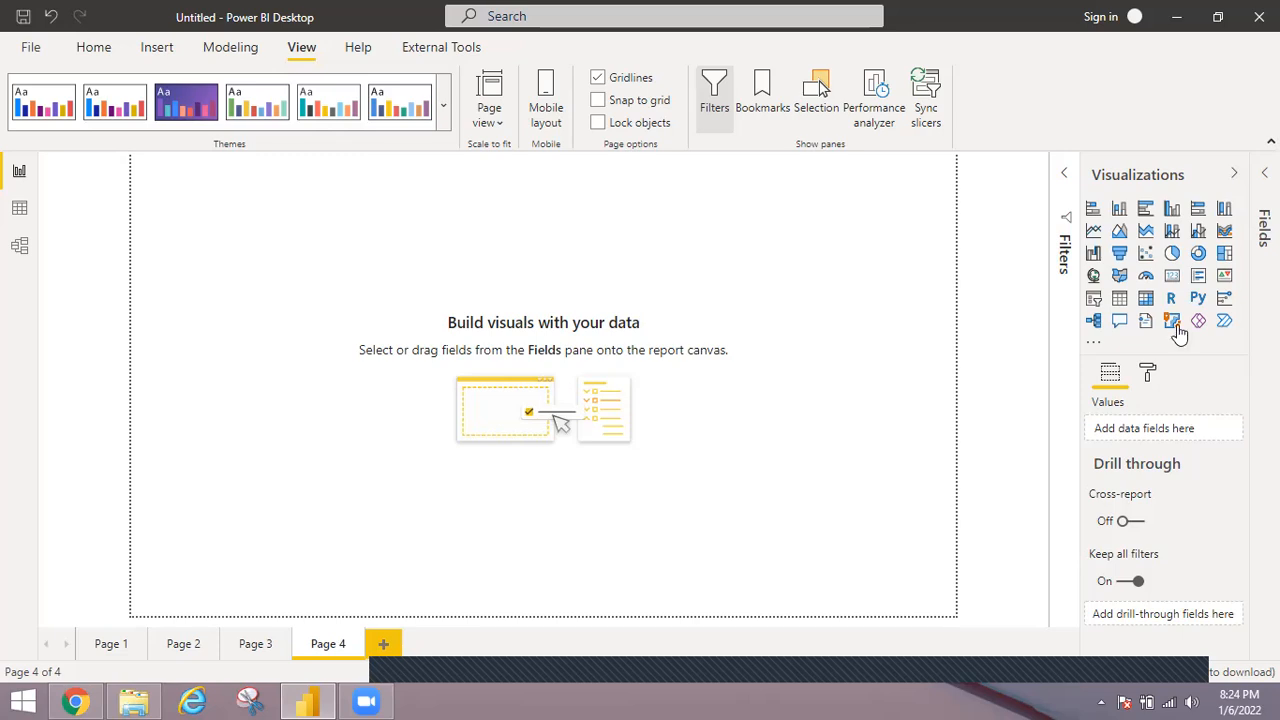
pyautogui.click(1173, 255)
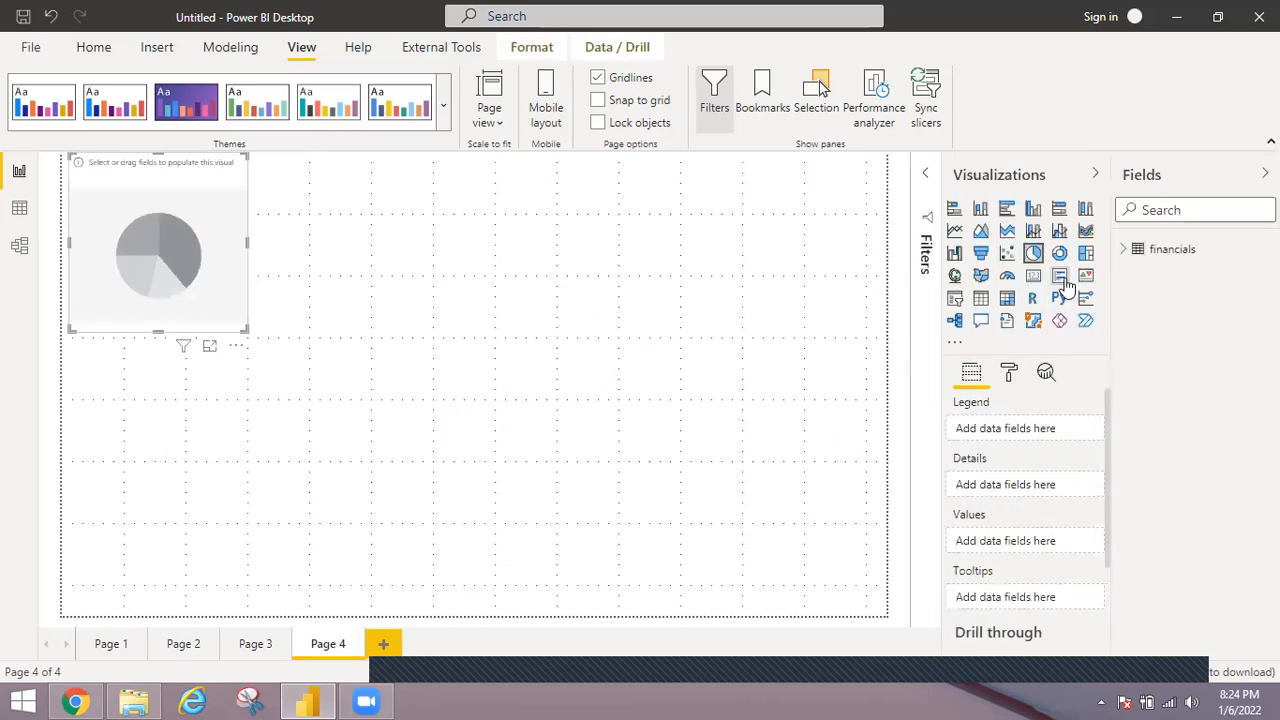
# Populate the pie chart with Units Sold by Segment from the financials table, and move and enlarge it on the canvas.
pyautogui.click(1124, 250)
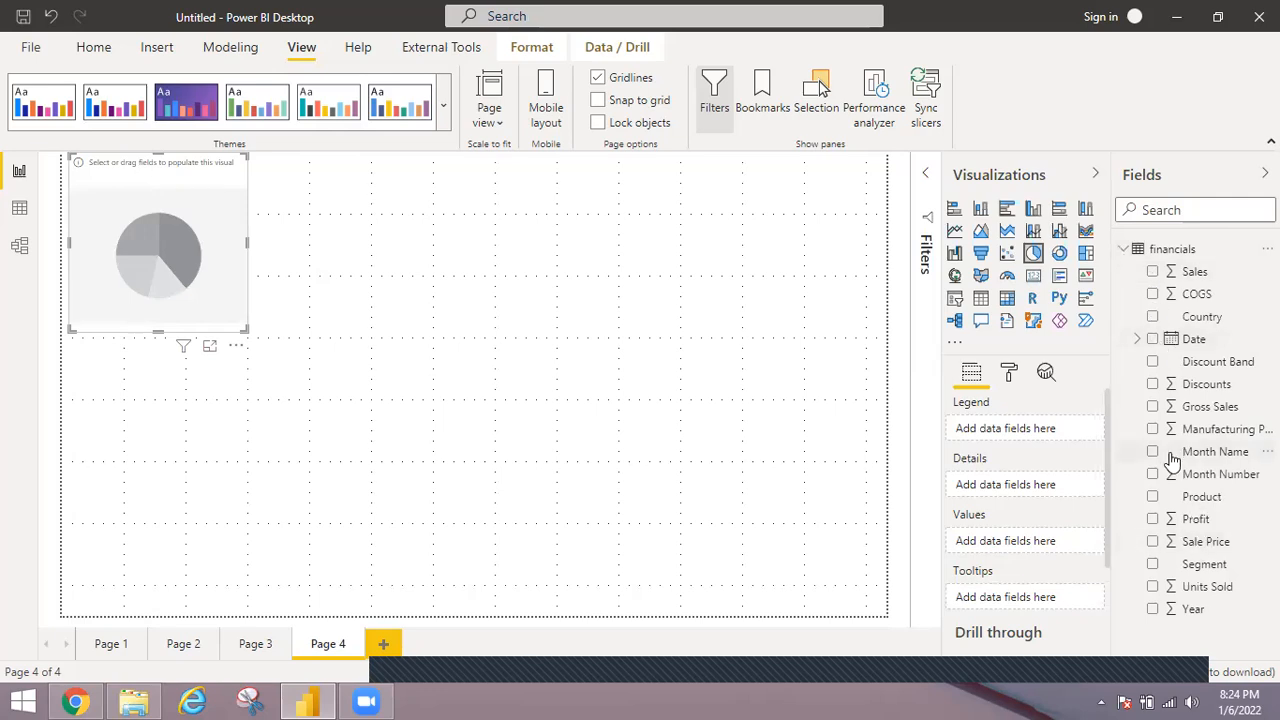
pyautogui.click(1152, 586)
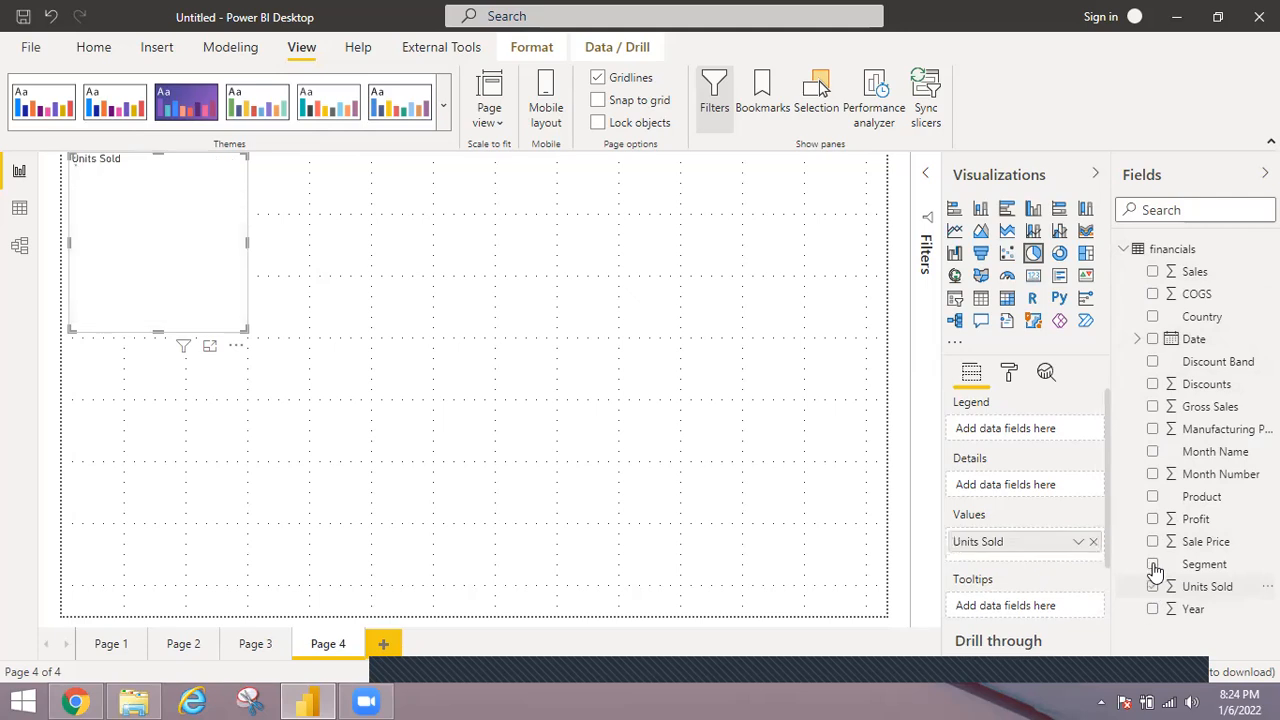
pyautogui.click(1152, 564)
pyautogui.moveTo(335, 320)
pyautogui.mouseDown()
pyautogui.moveTo(392, 374)
pyautogui.moveTo(354, 321)
pyautogui.mouseUp()
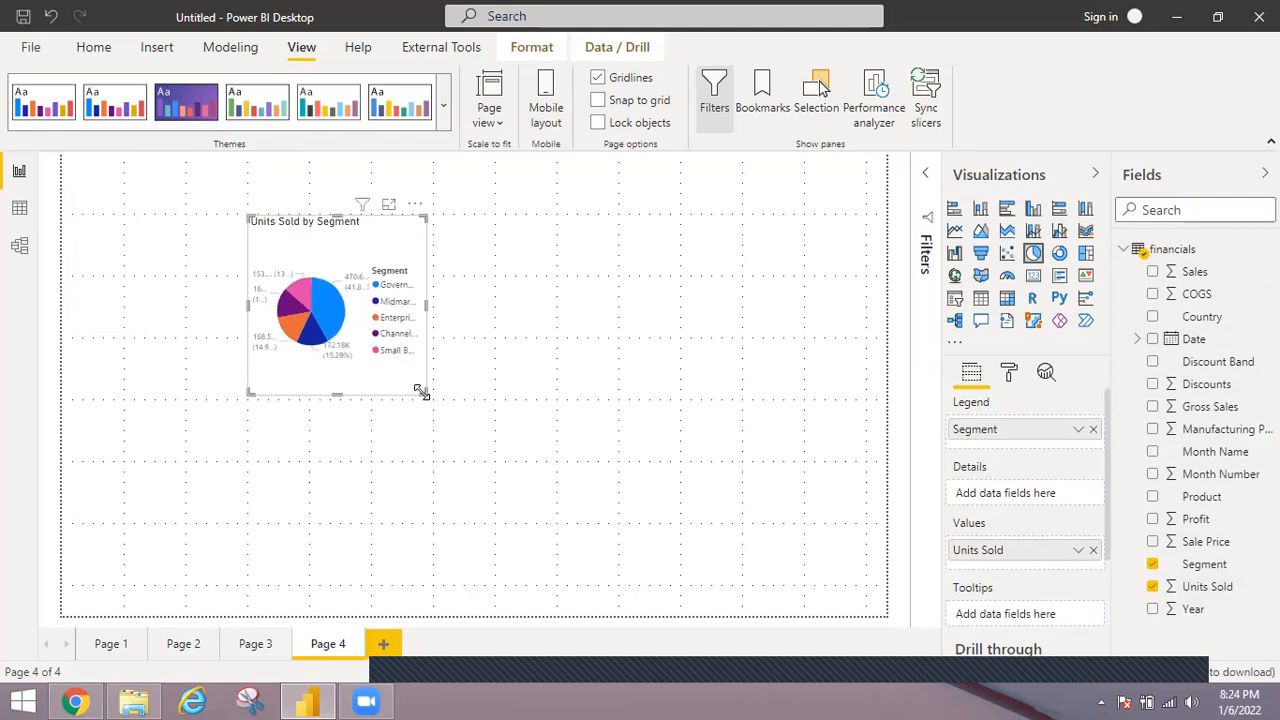
pyautogui.moveTo(451, 396); pyautogui.dragTo(618, 524)
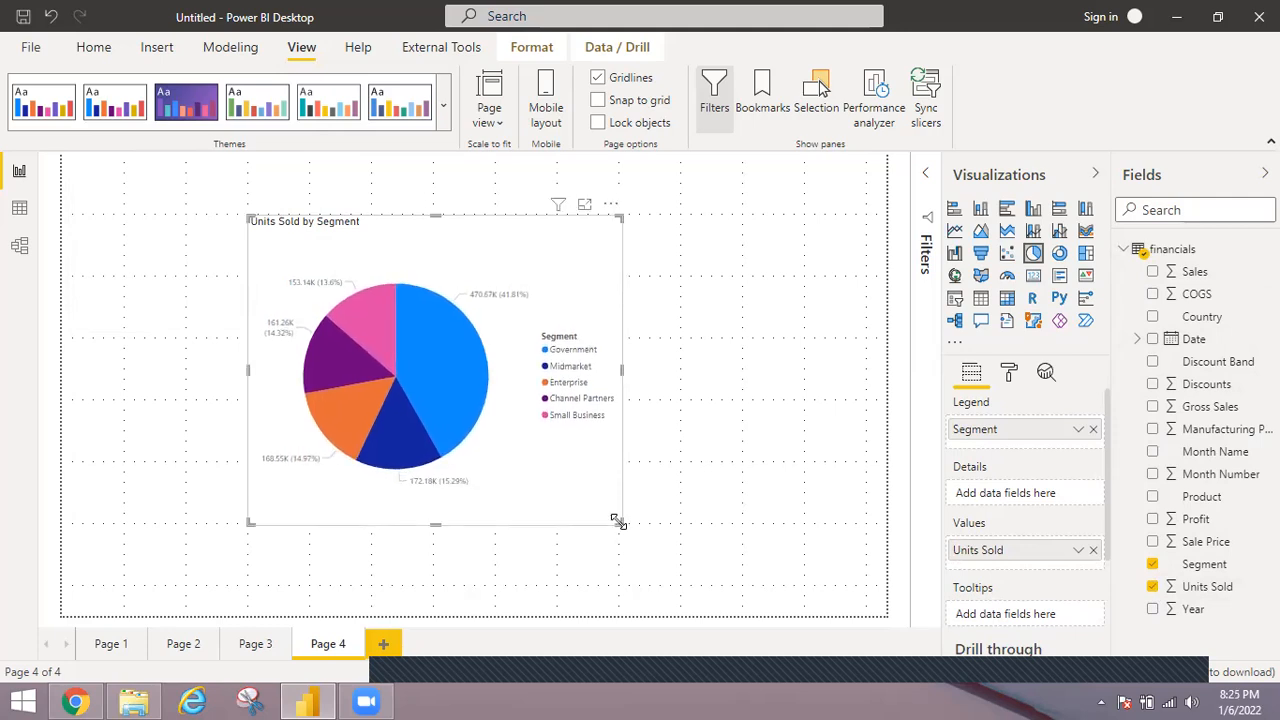
# Set the text size of the pie chart's detail labels to 13 pt.
pyautogui.click(1010, 375)
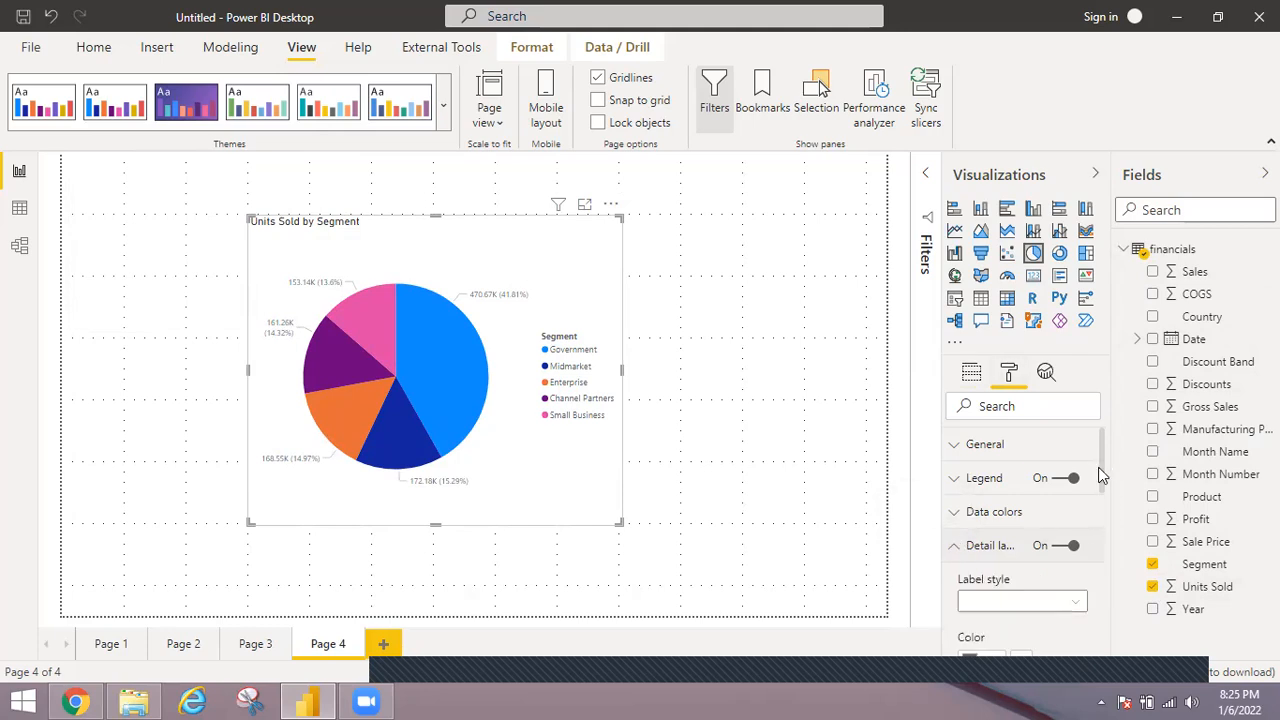
pyautogui.moveTo(1102, 488); pyautogui.dragTo(1104, 518)
pyautogui.scroll(-3, 1102, 527)
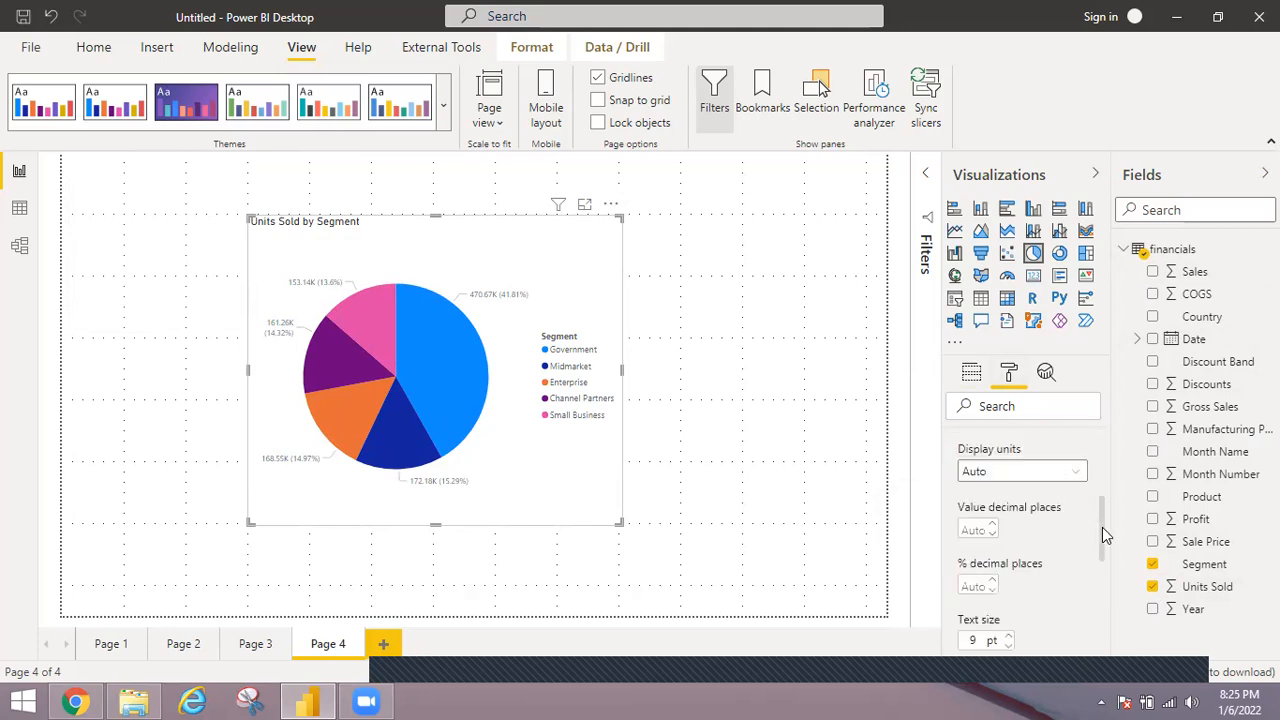
pyautogui.scroll(-2, 1104, 544)
pyautogui.scroll(-1, 1102, 549)
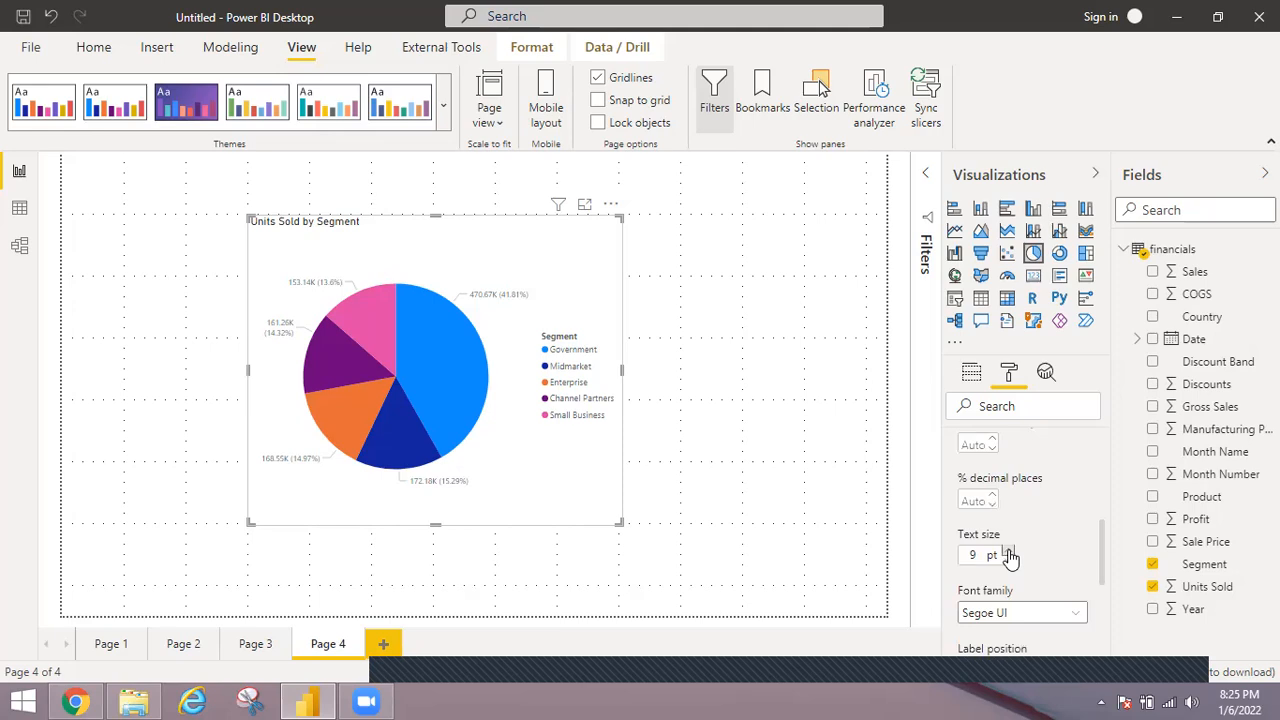
pyautogui.click(1009, 552)
pyautogui.click(1009, 553)
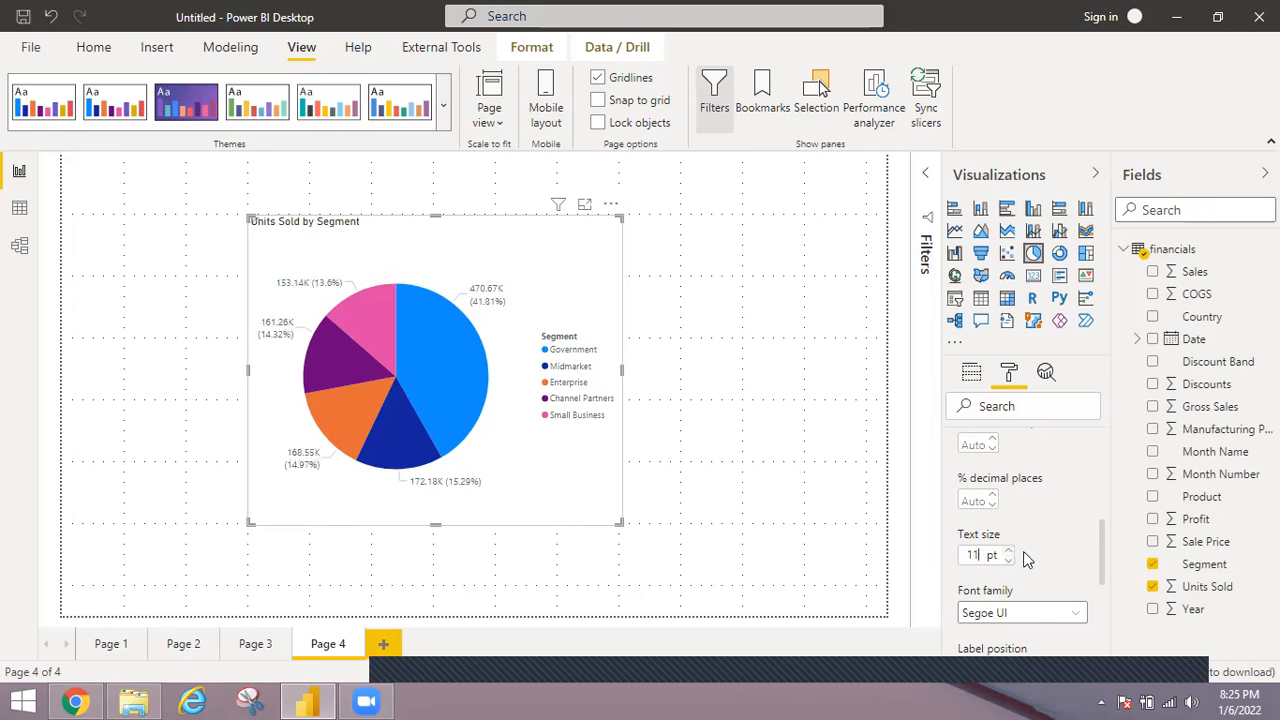
pyautogui.click(1008, 551)
pyautogui.click(1008, 551)
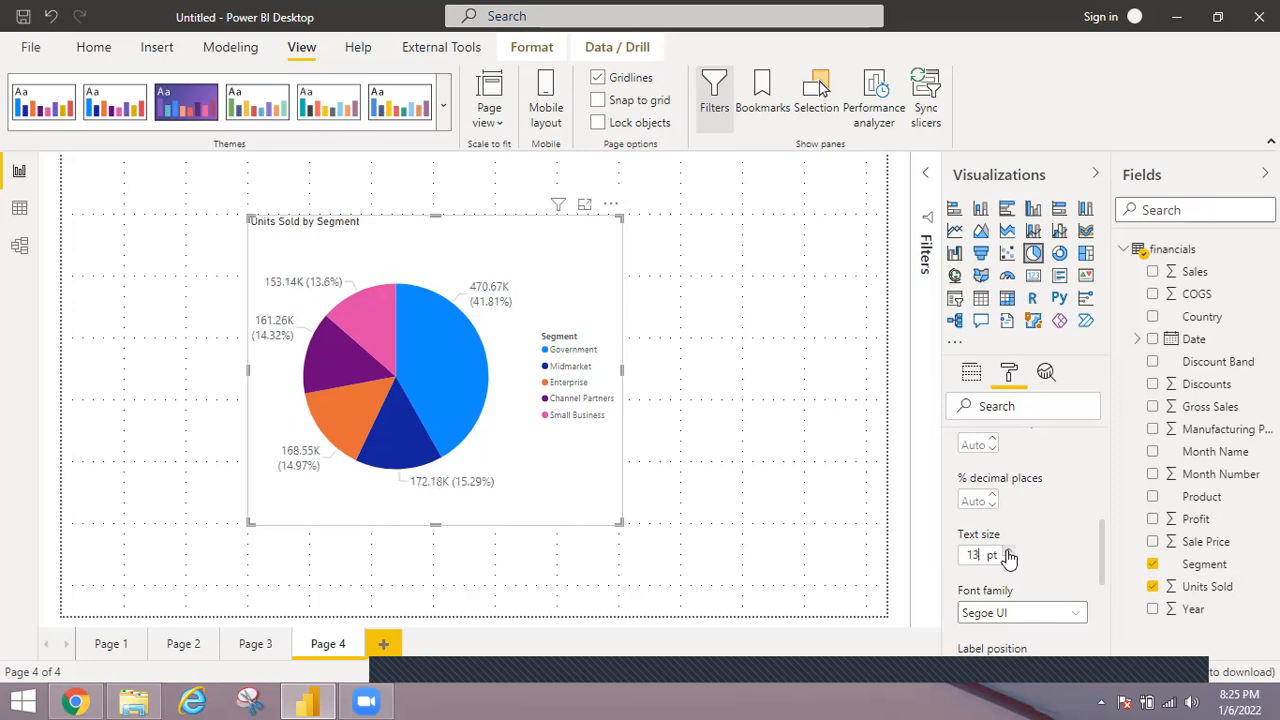
# Change the color of the pie chart's detail labels to black.
pyautogui.scroll(-1, 1104, 552)
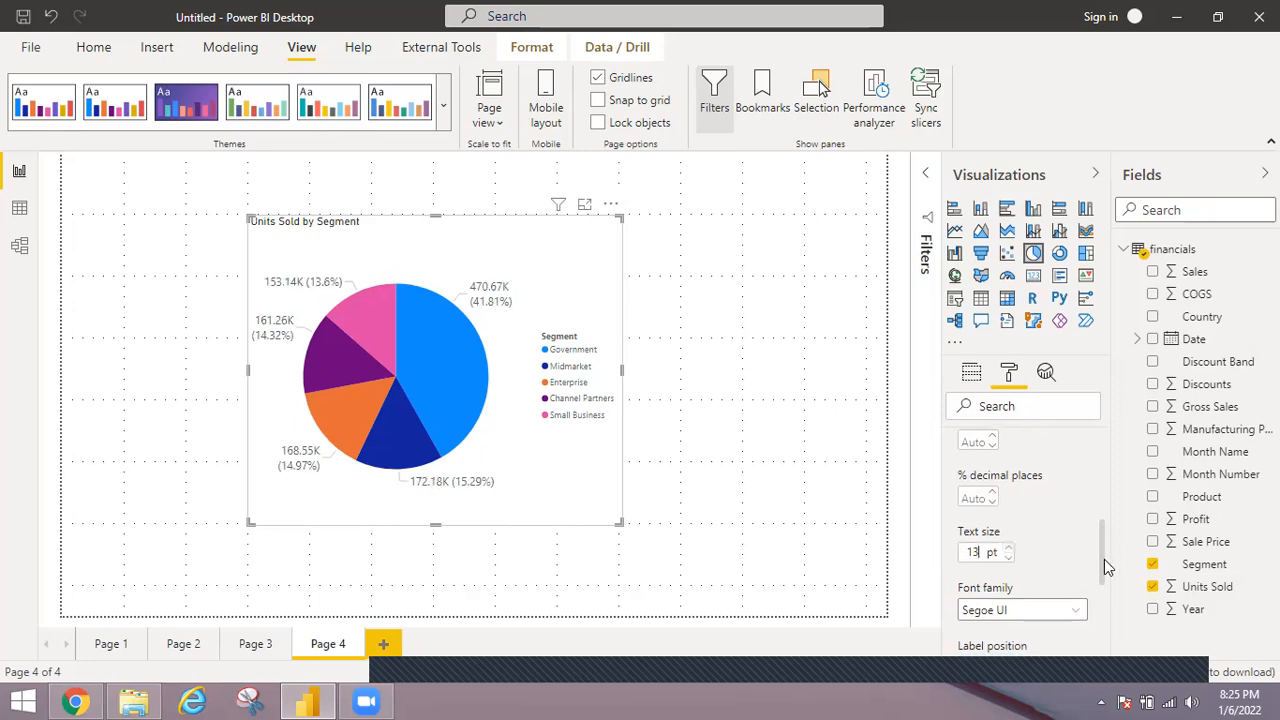
pyautogui.scroll(-2, 1101, 525)
pyautogui.scroll(3, 1098, 504)
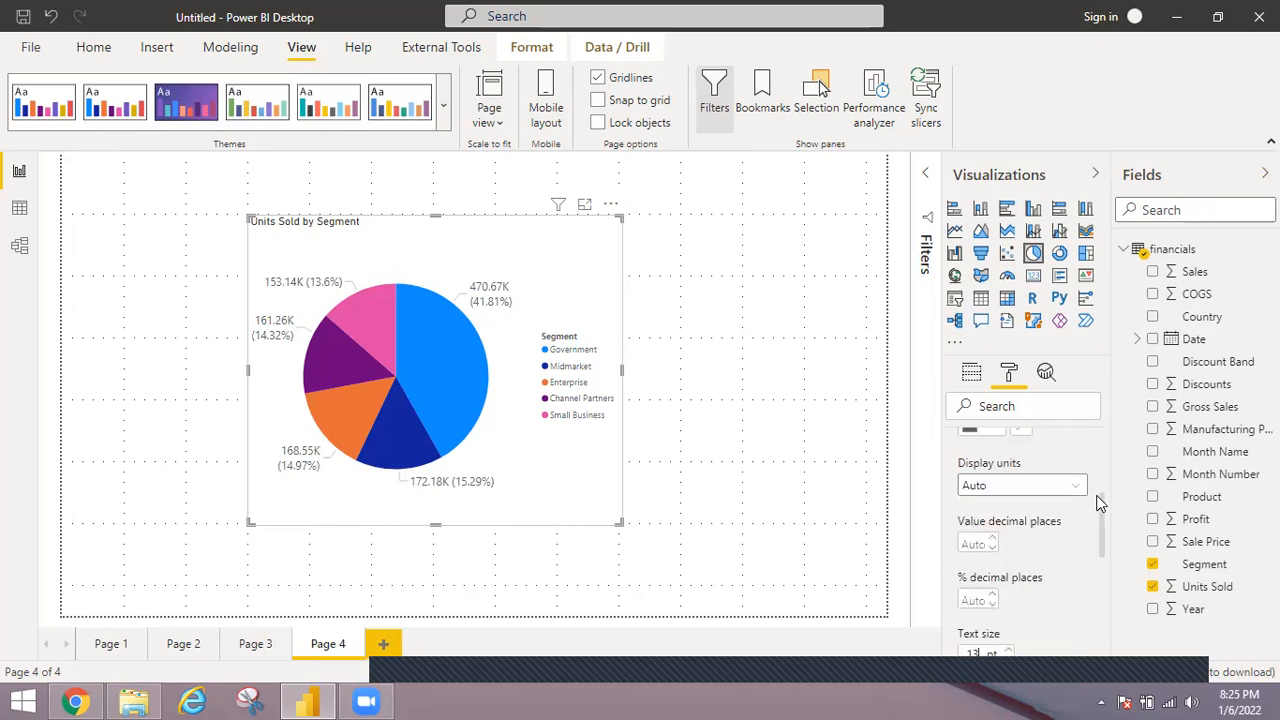
pyautogui.scroll(1, 1096, 490)
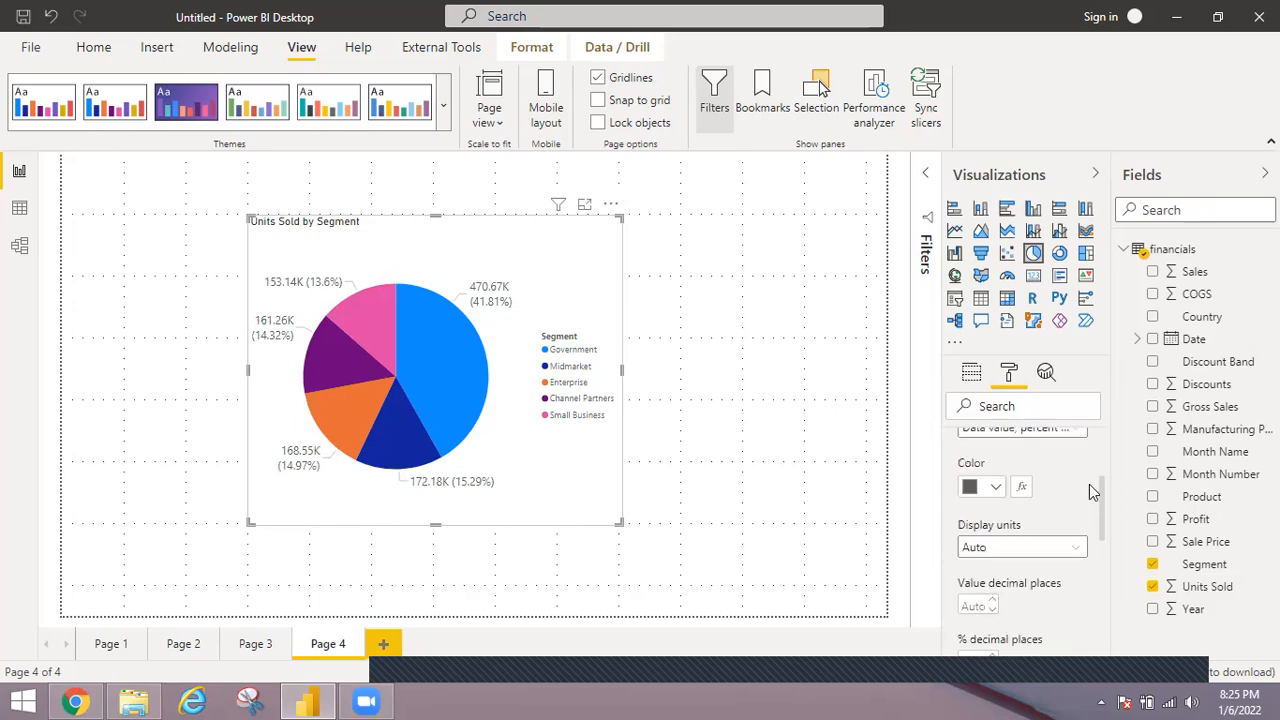
pyautogui.click(997, 484)
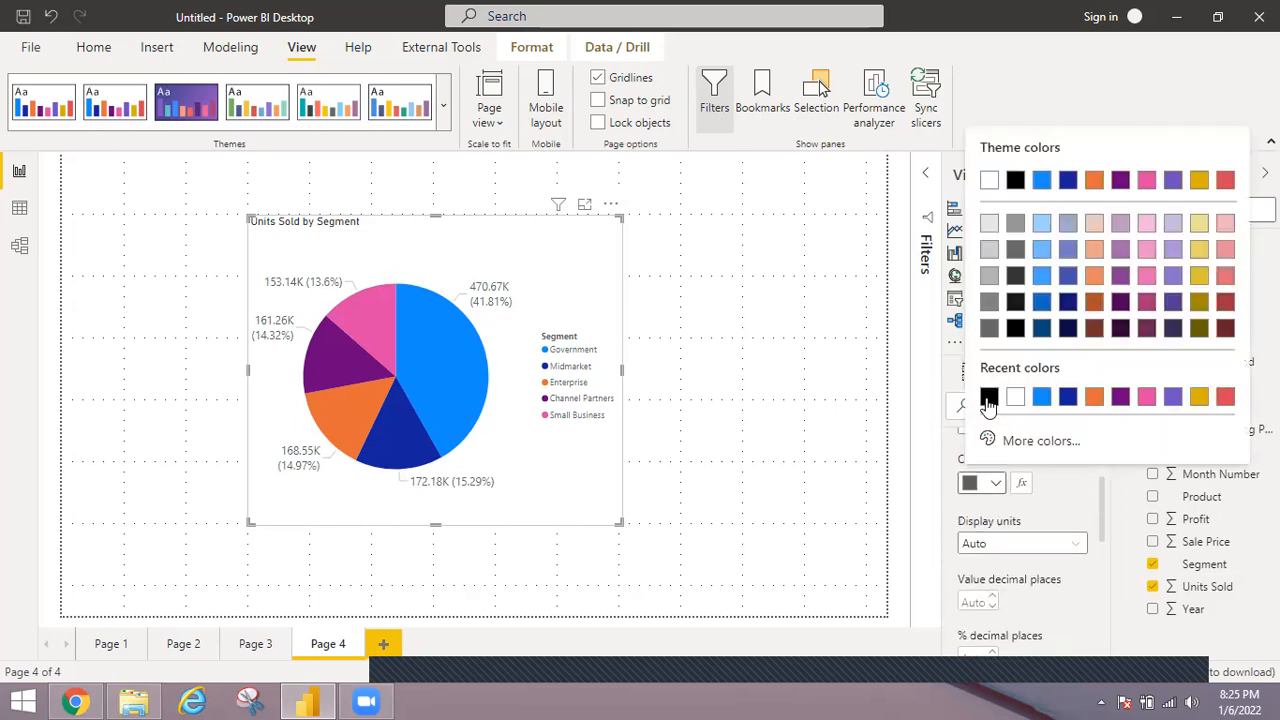
pyautogui.click(988, 398)
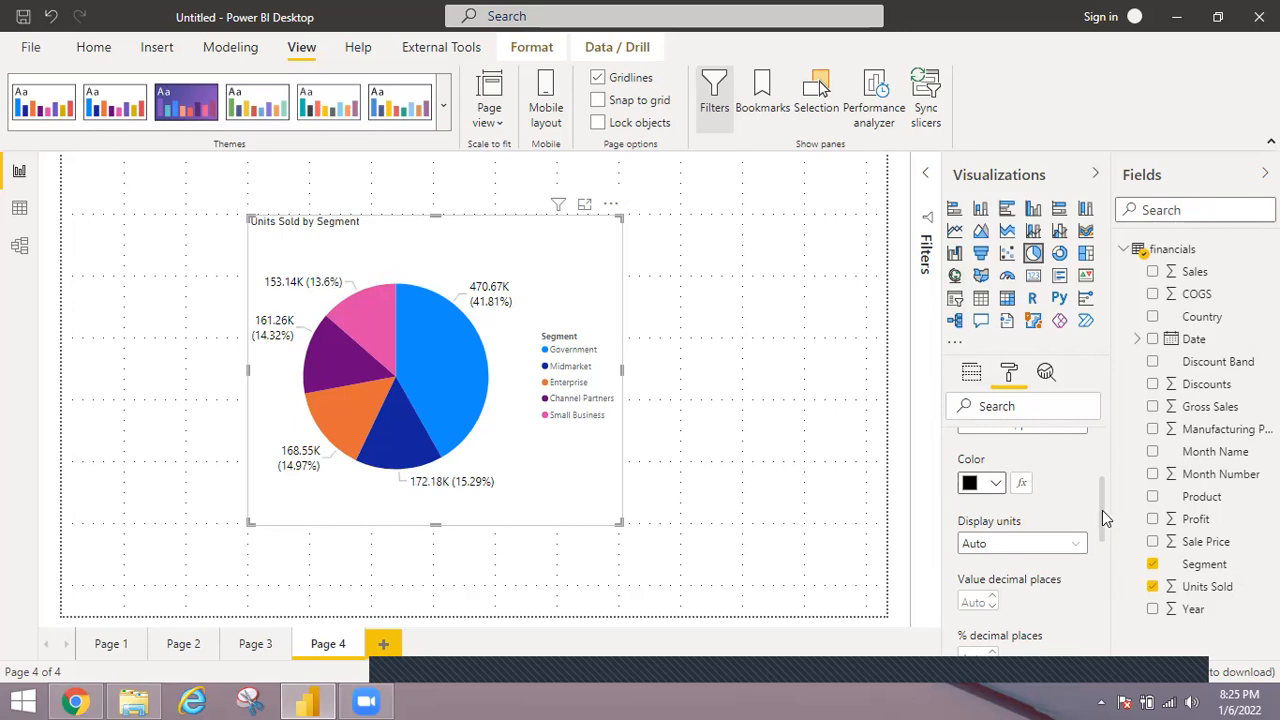
# Set the position of the pie chart's legend to Top.
pyautogui.scroll(3, 1099, 474)
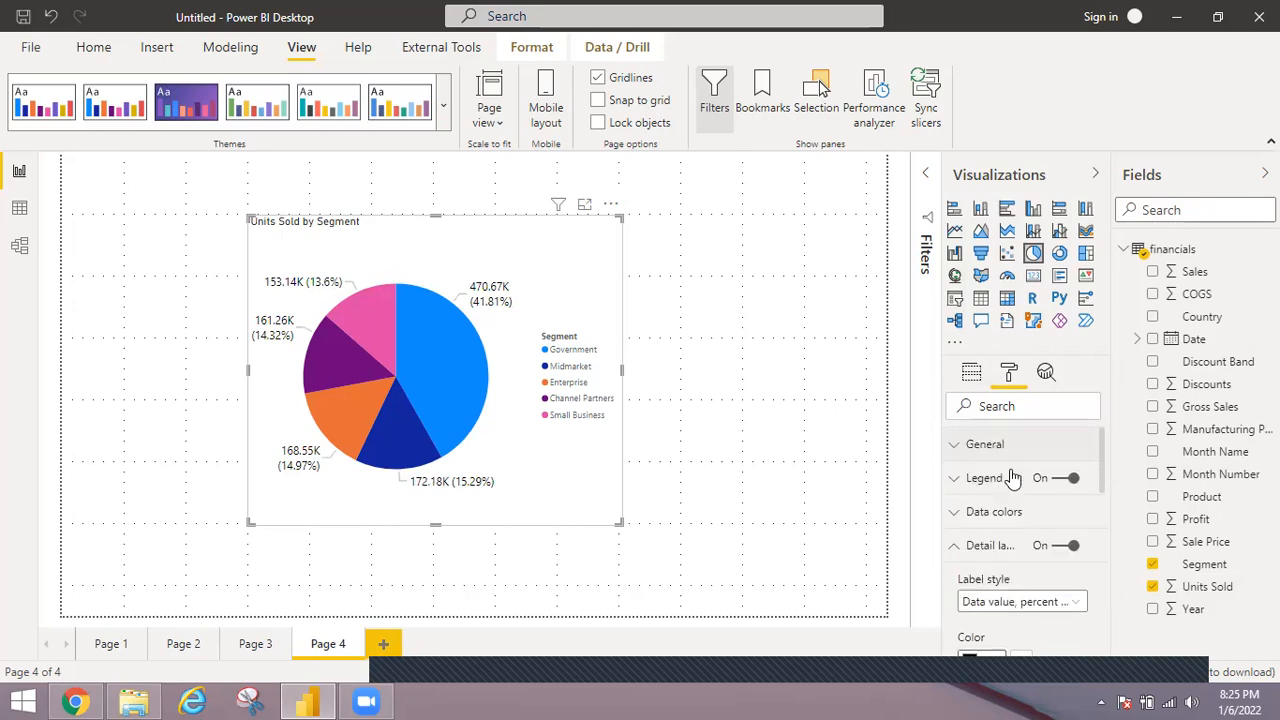
pyautogui.click(1095, 478)
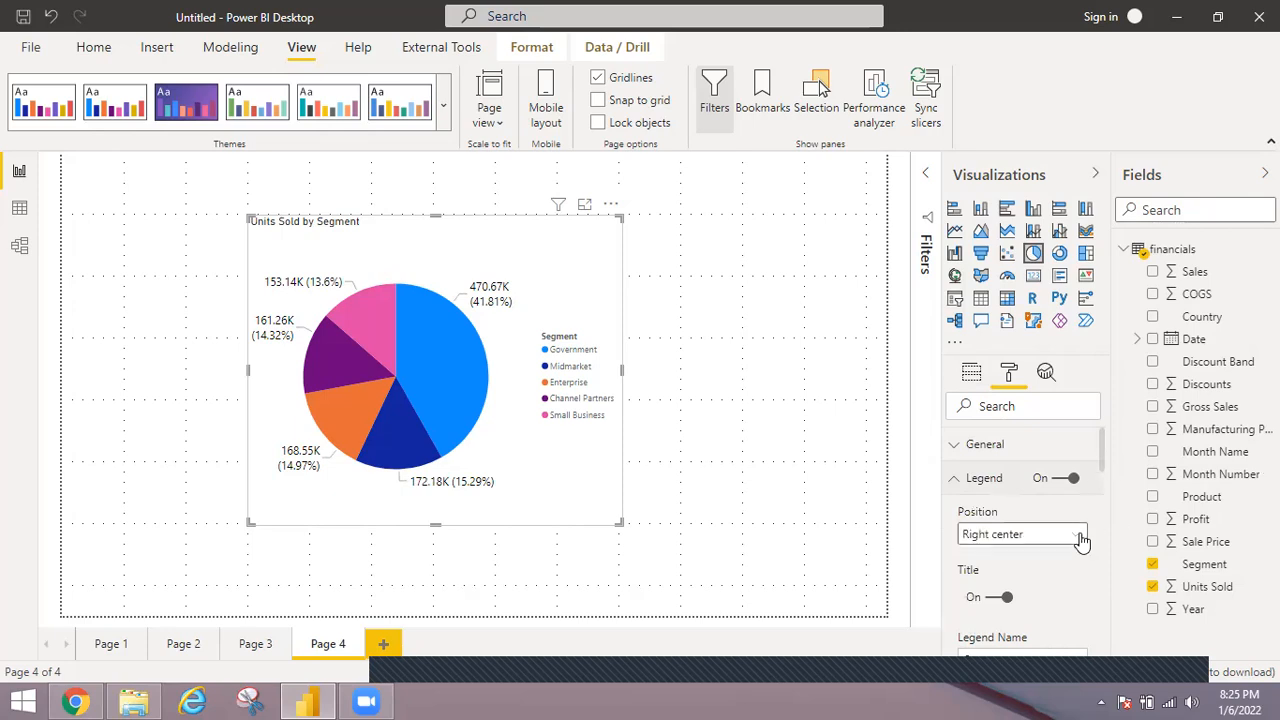
pyautogui.click(1081, 537)
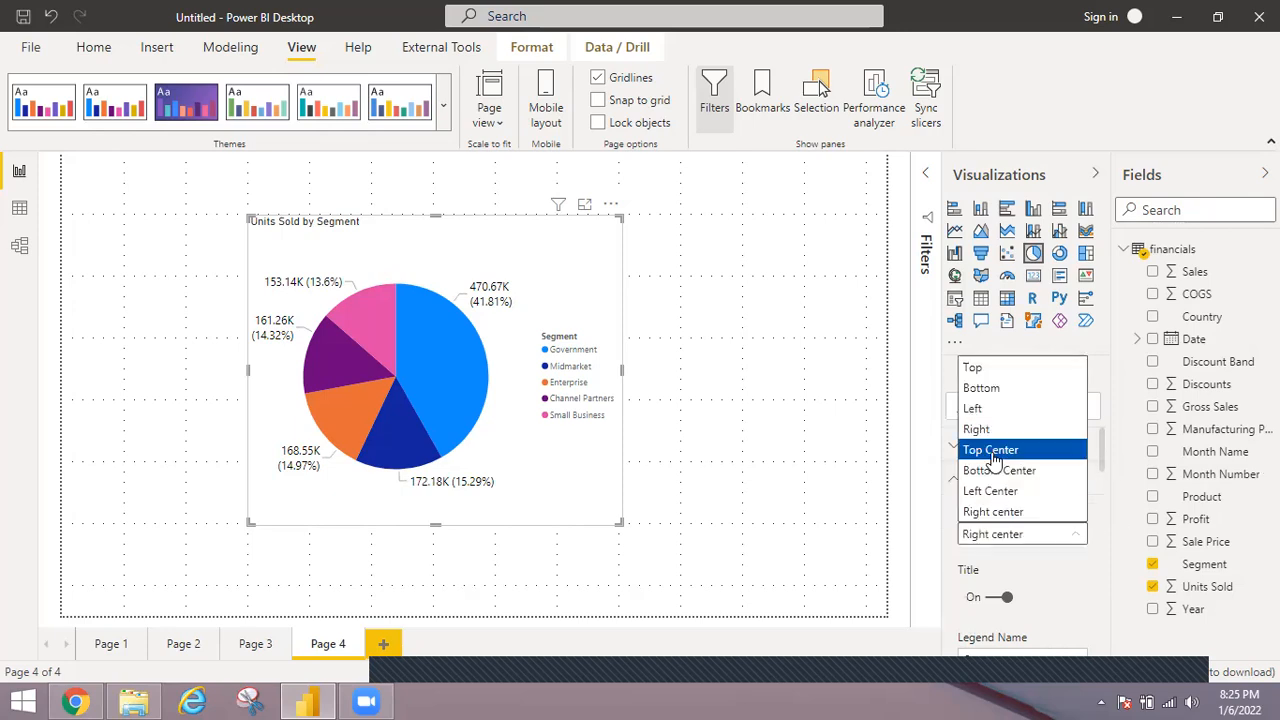
pyautogui.click(973, 370)
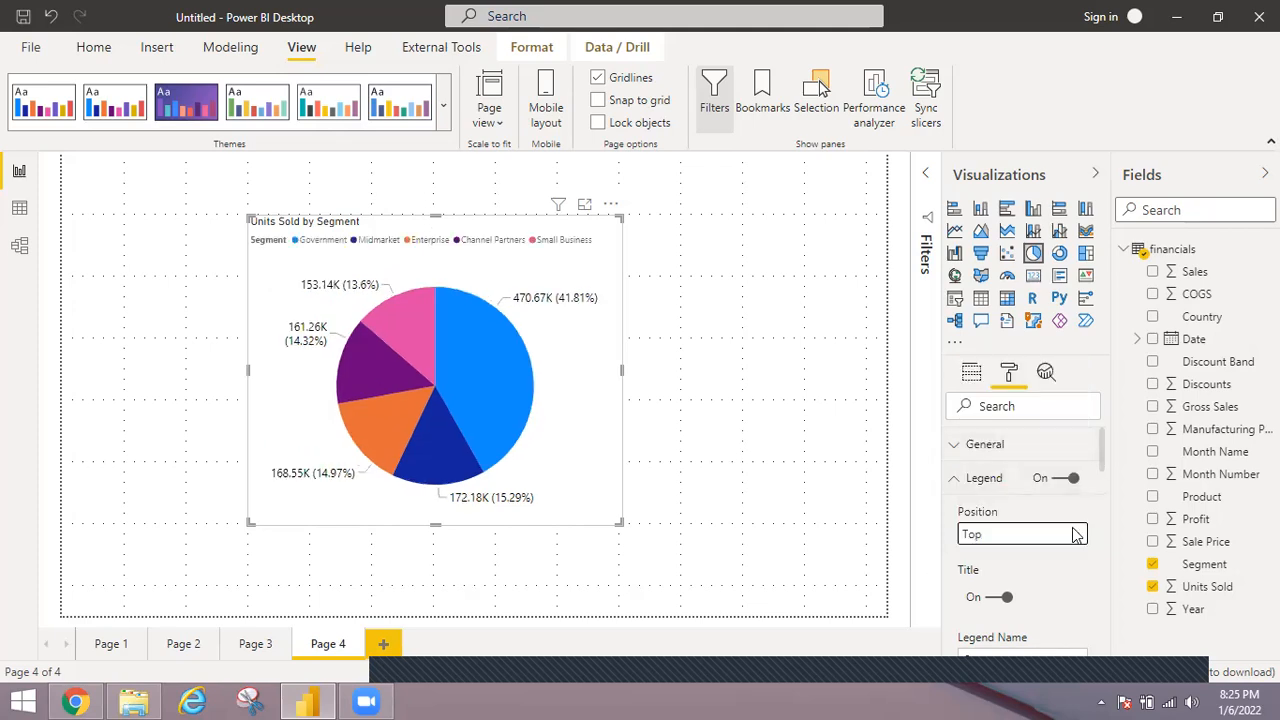
# Set the legend text size to 12 pt and widen the pie chart so all segment names fit.
pyautogui.scroll(-1, 1100, 460)
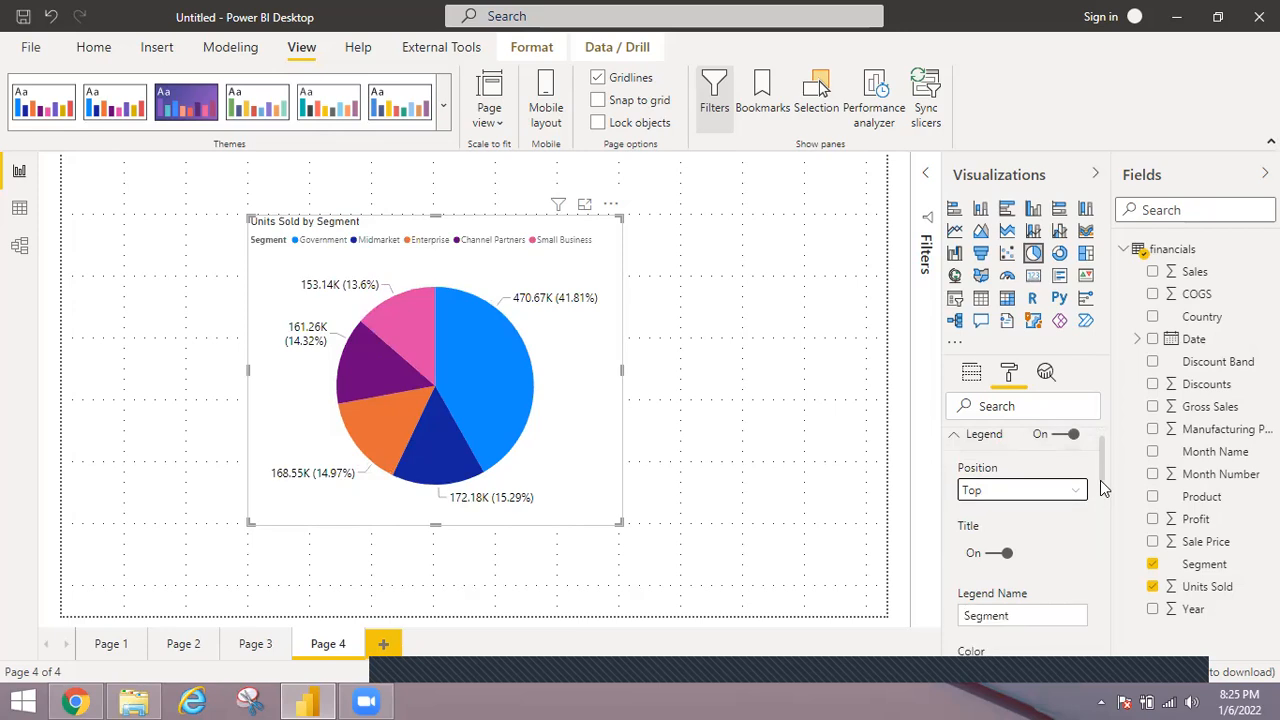
pyautogui.scroll(-3, 1100, 487)
pyautogui.scroll(-1, 1100, 490)
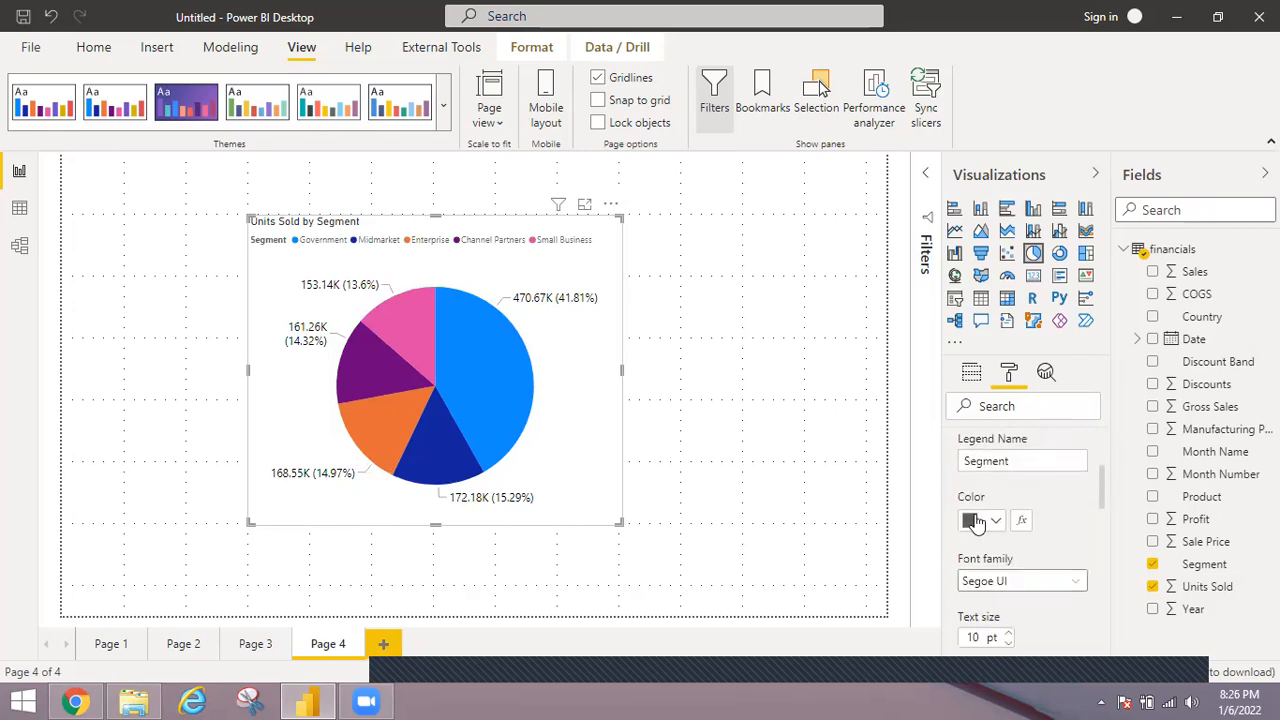
pyautogui.doubleClick(1008, 633)
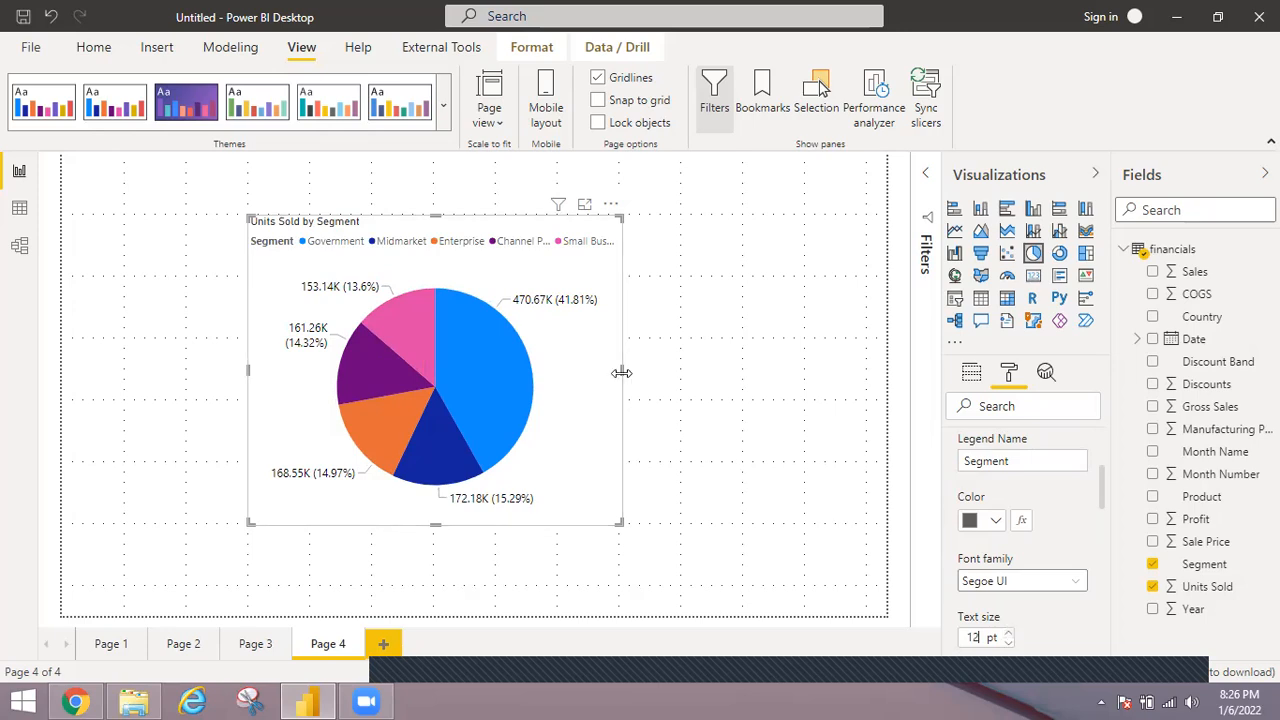
pyautogui.moveTo(621, 370); pyautogui.dragTo(655, 383)
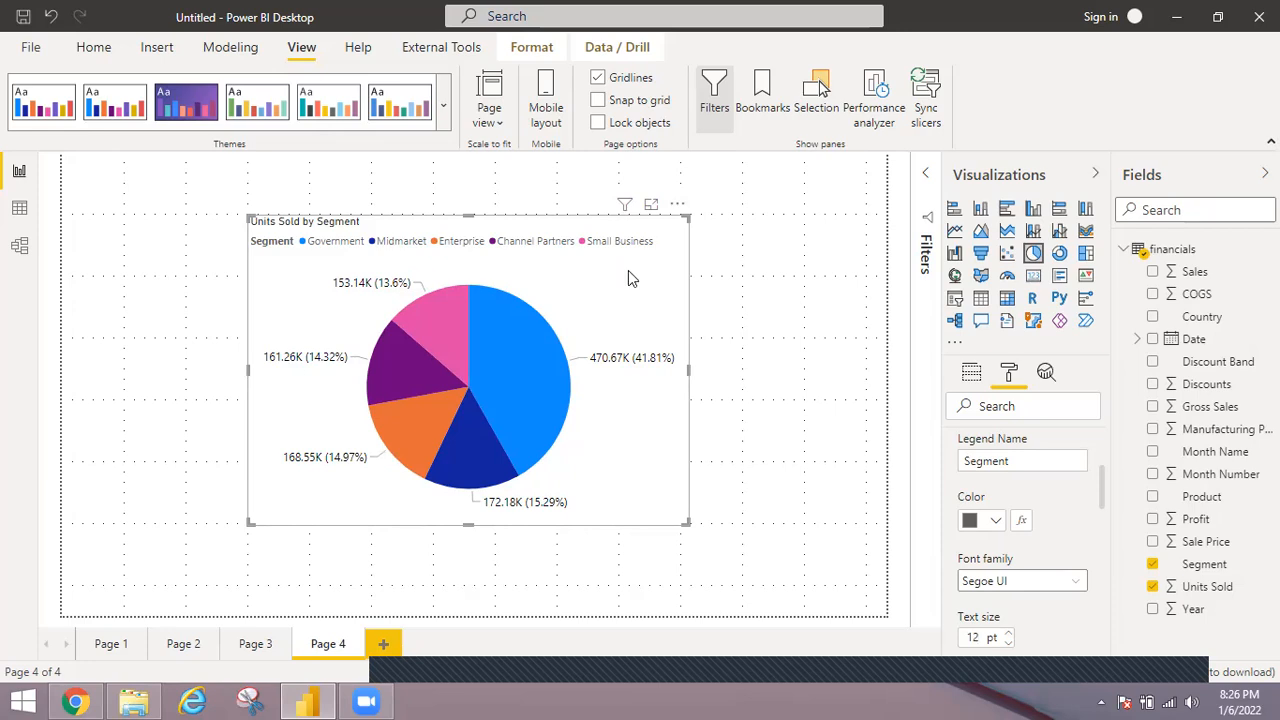
# Nudge the pie chart slightly, duplicate it, and move the copy to the upper-right corner of the report page.
pyautogui.moveTo(598, 266)
pyautogui.mouseDown()
pyautogui.moveTo(654, 266)
pyautogui.moveTo(605, 265)
pyautogui.mouseUp()
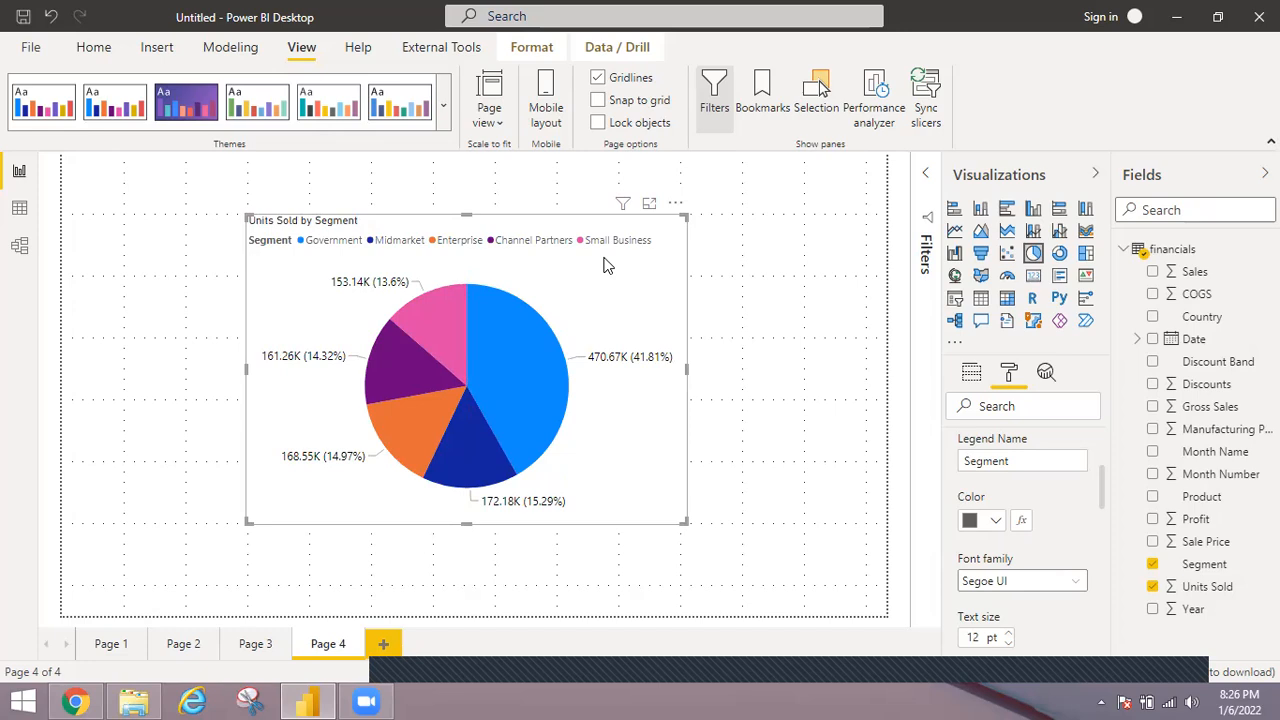
pyautogui.hotkey('ctrl', 'v')
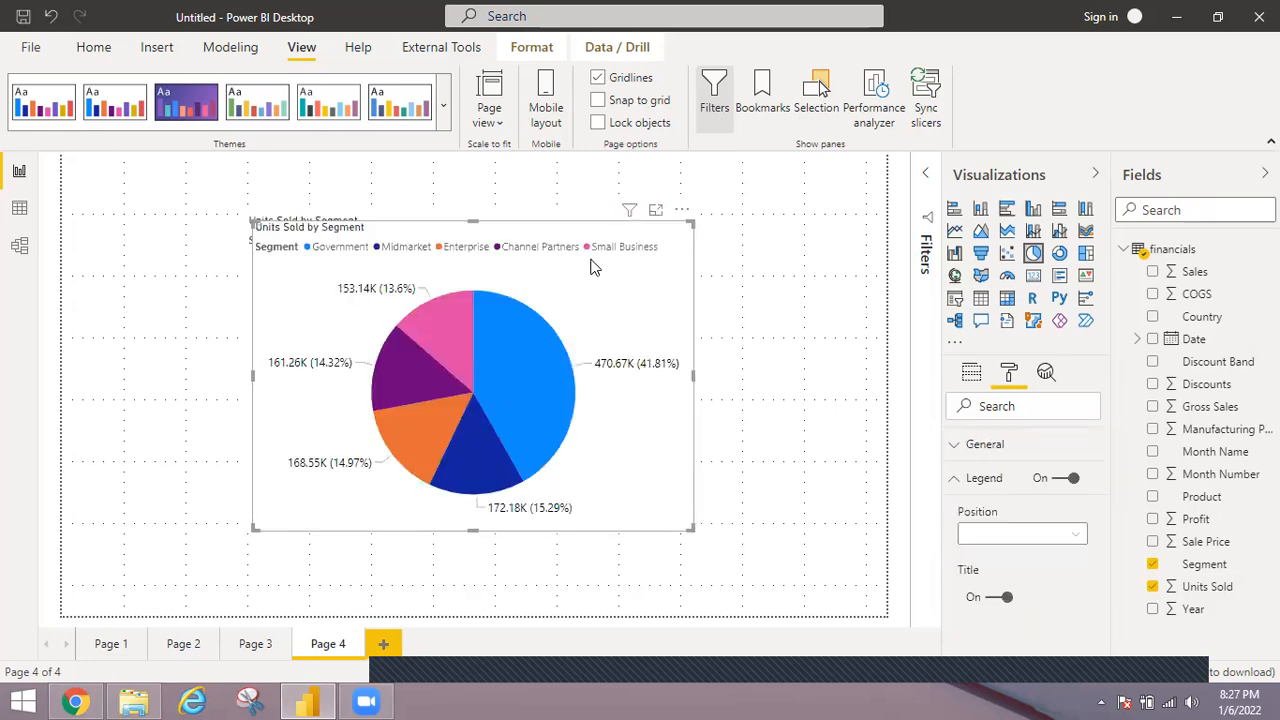
pyautogui.moveTo(592, 264); pyautogui.dragTo(778, 240)
pyautogui.moveTo(840, 211); pyautogui.dragTo(894, 163)
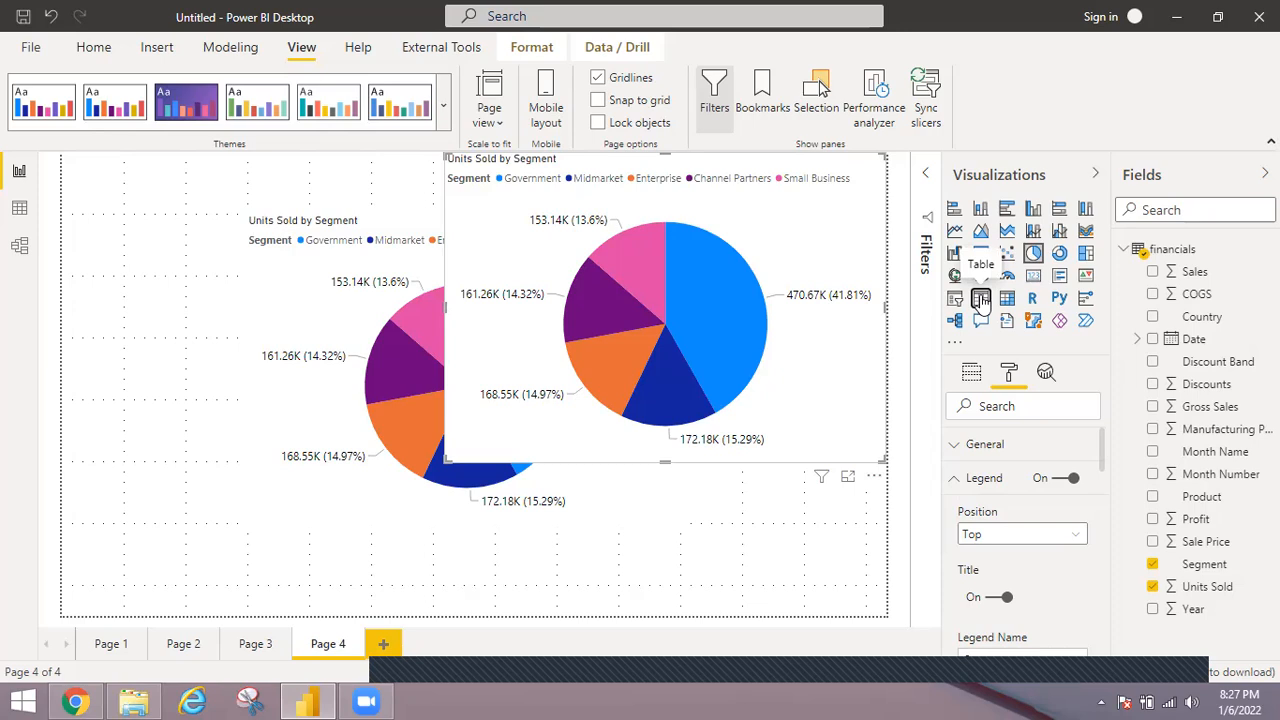
# Convert the copied pie chart to a table and apply the Alternating rows style.
pyautogui.click(981, 300)
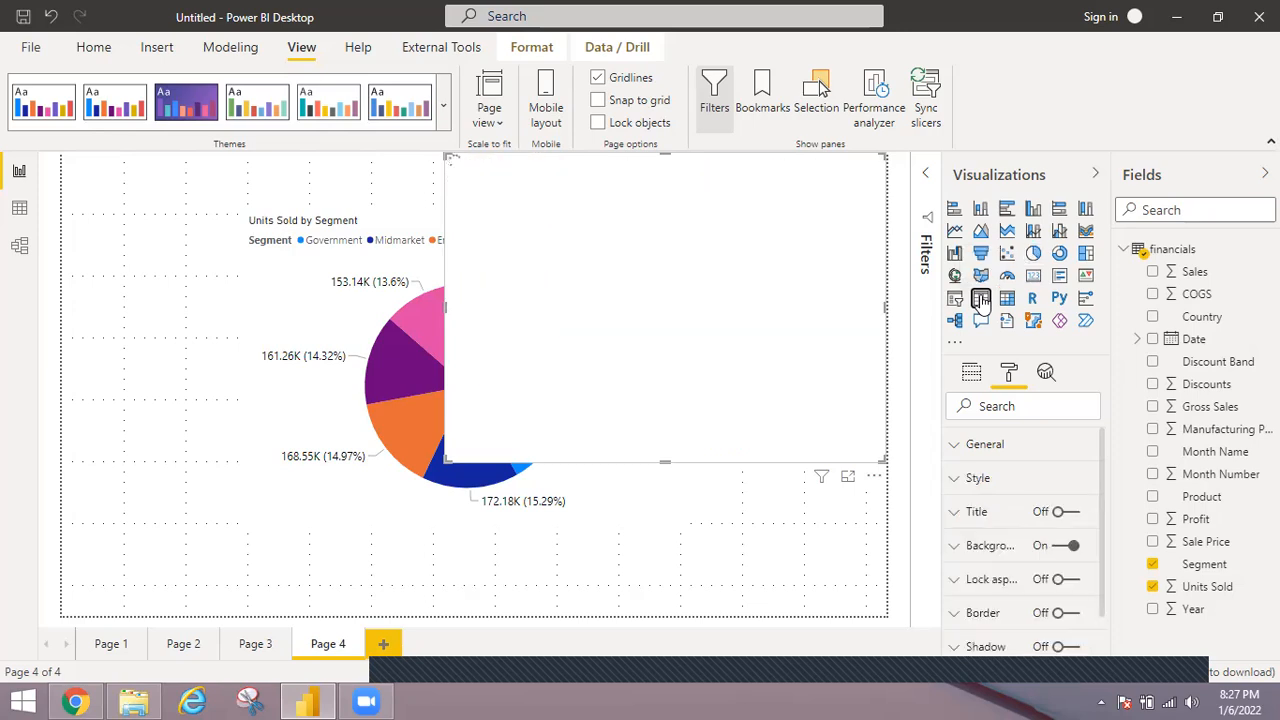
pyautogui.click(968, 480)
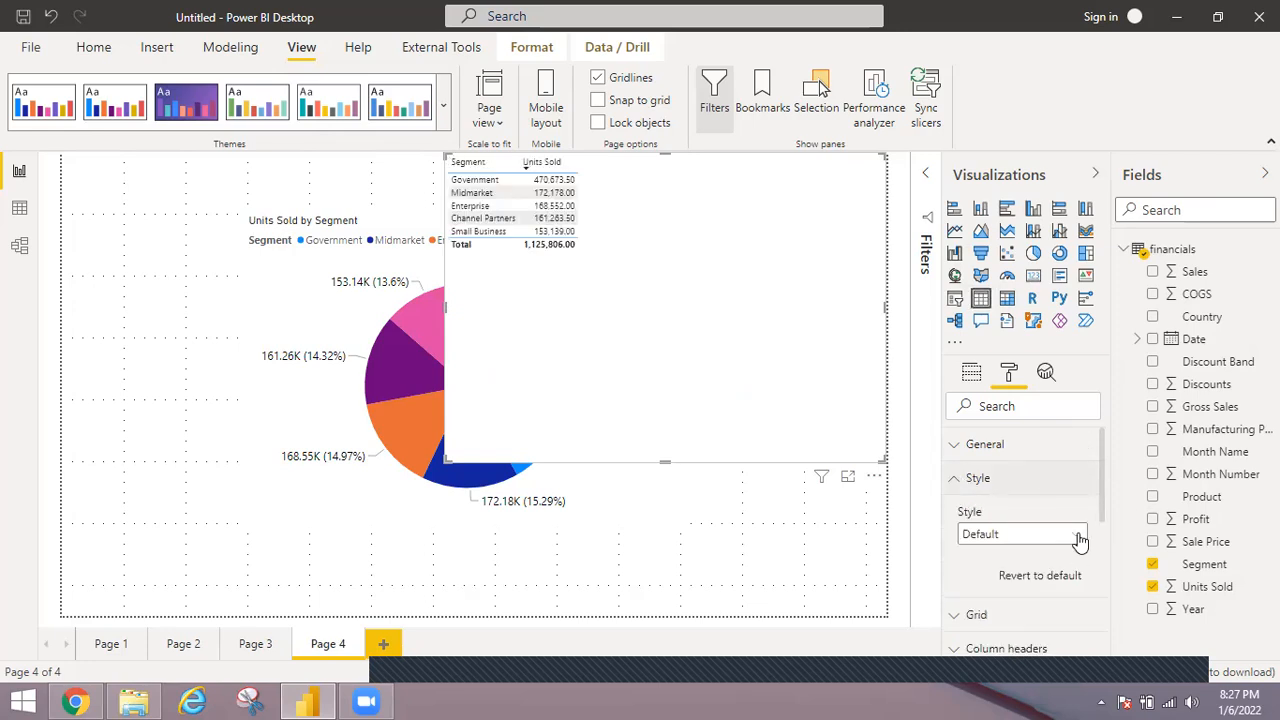
pyautogui.click(1014, 540)
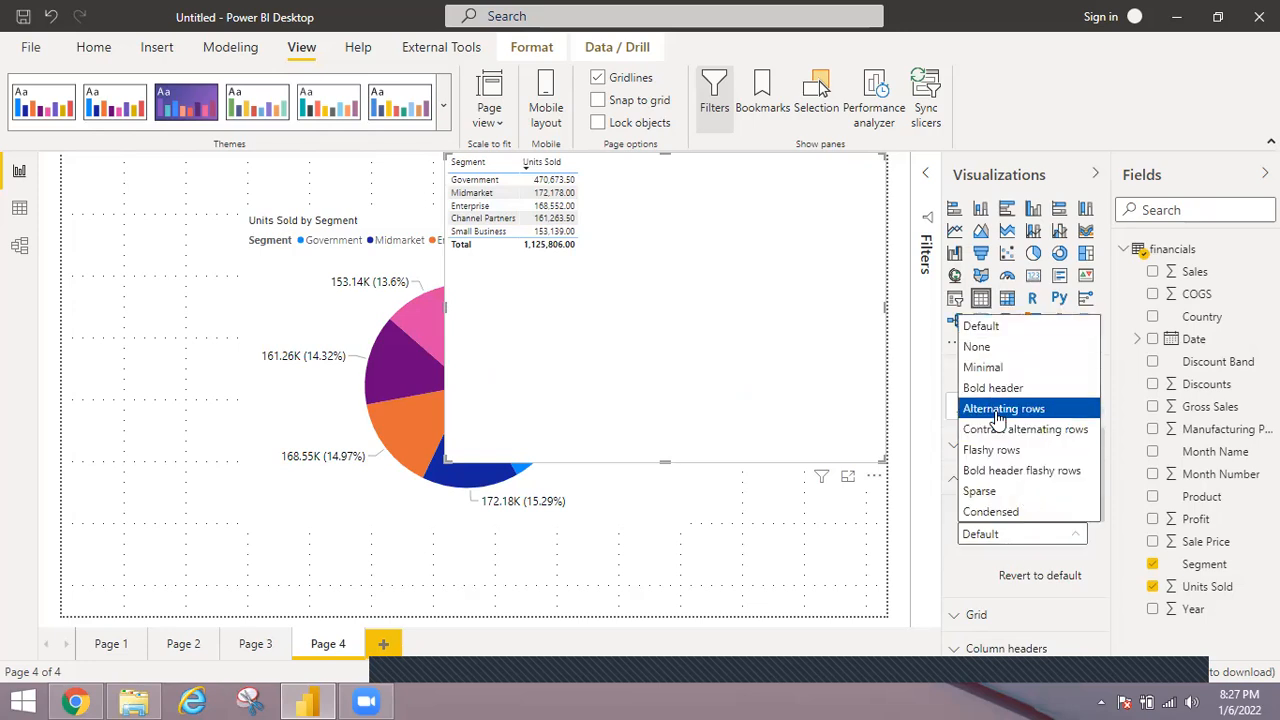
pyautogui.click(1003, 409)
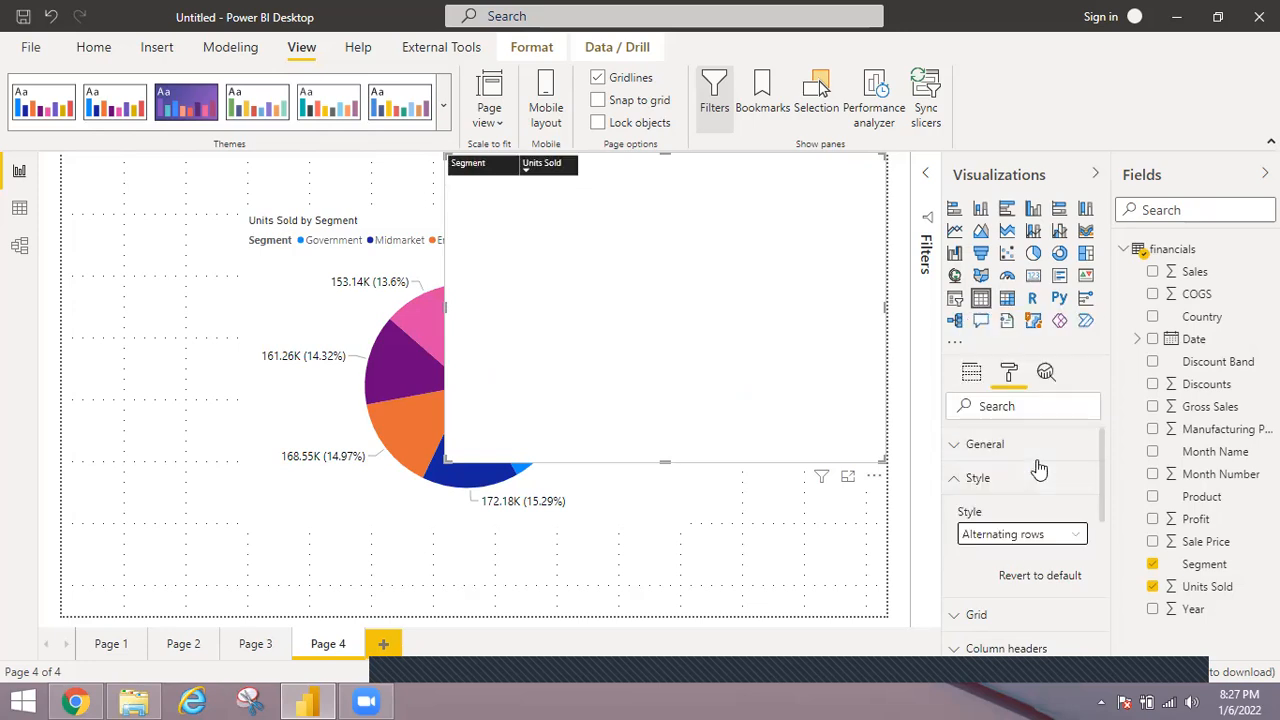
# Set the text size of the table's column headers to 20 pt.
pyautogui.click(958, 486)
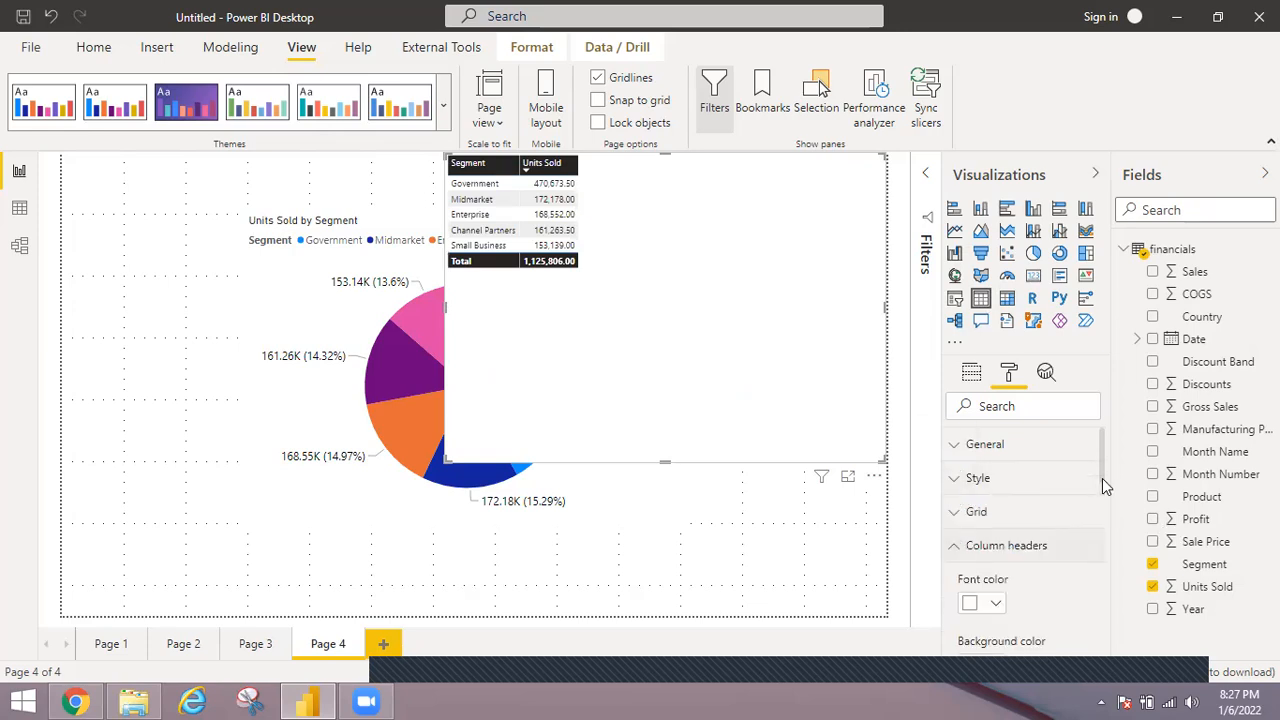
pyautogui.scroll(-5, 1104, 510)
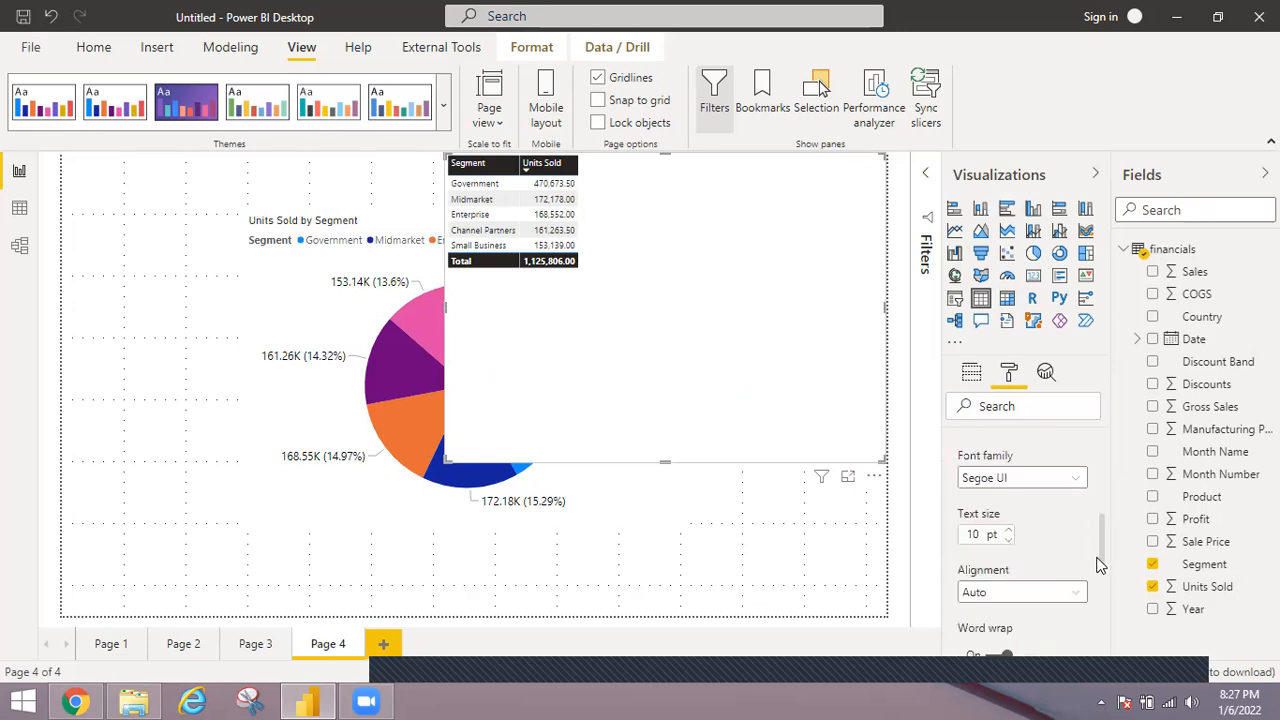
pyautogui.scroll(-1, 1097, 569)
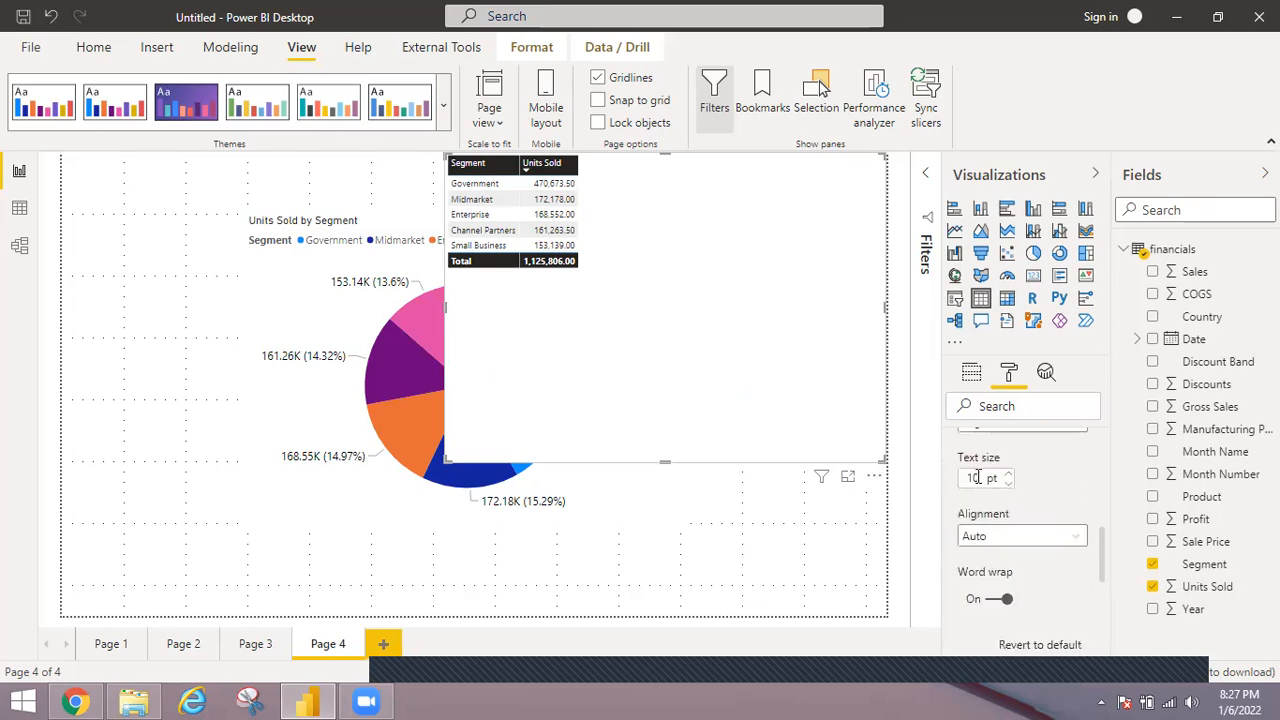
pyautogui.doubleClick(973, 478)
pyautogui.write('20')
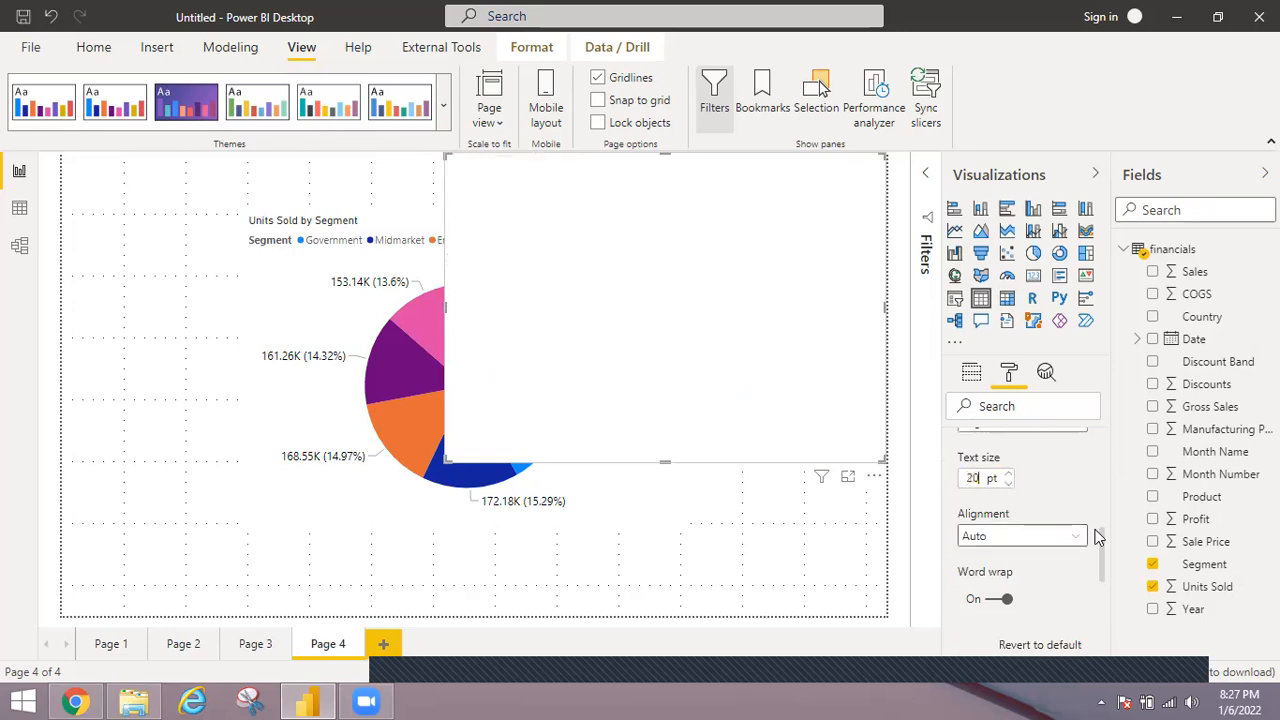
# Set the text size of the table's values to 20 pt and widen the Segment column to fill the table's width.
pyautogui.moveTo(1102, 538); pyautogui.dragTo(1101, 568)
pyautogui.scroll(-1, 990, 525)
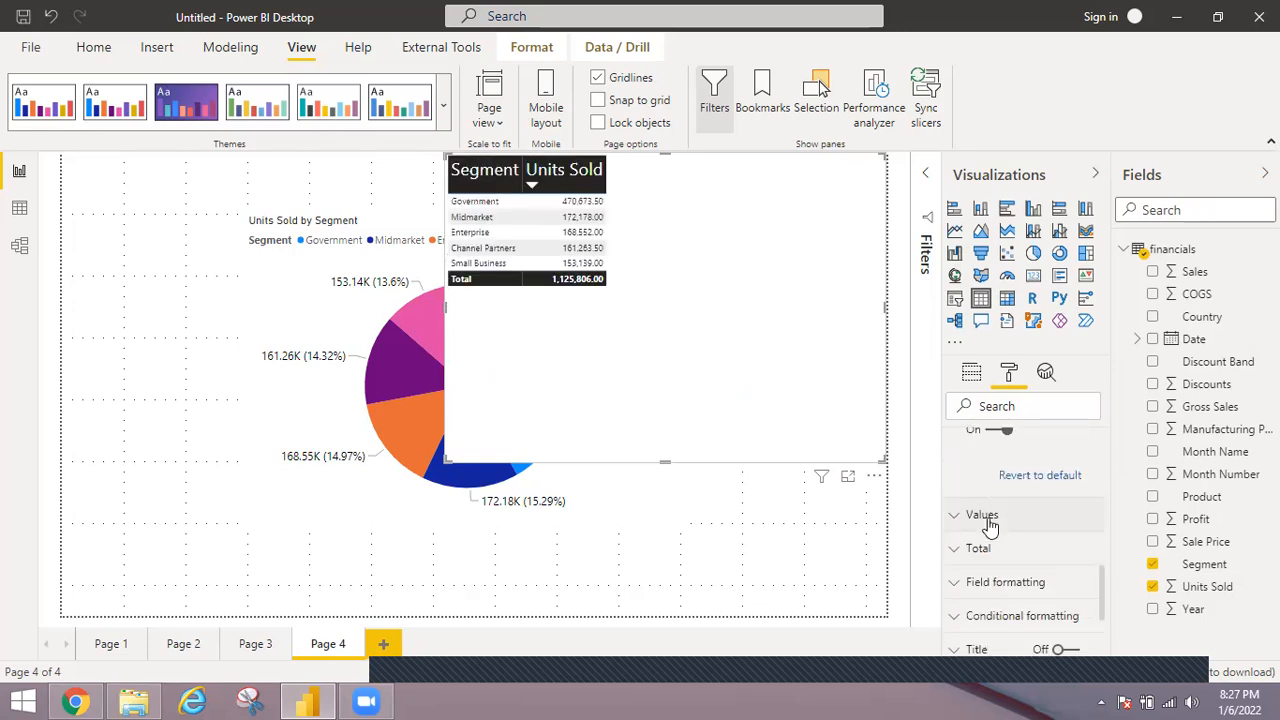
pyautogui.click(1090, 526)
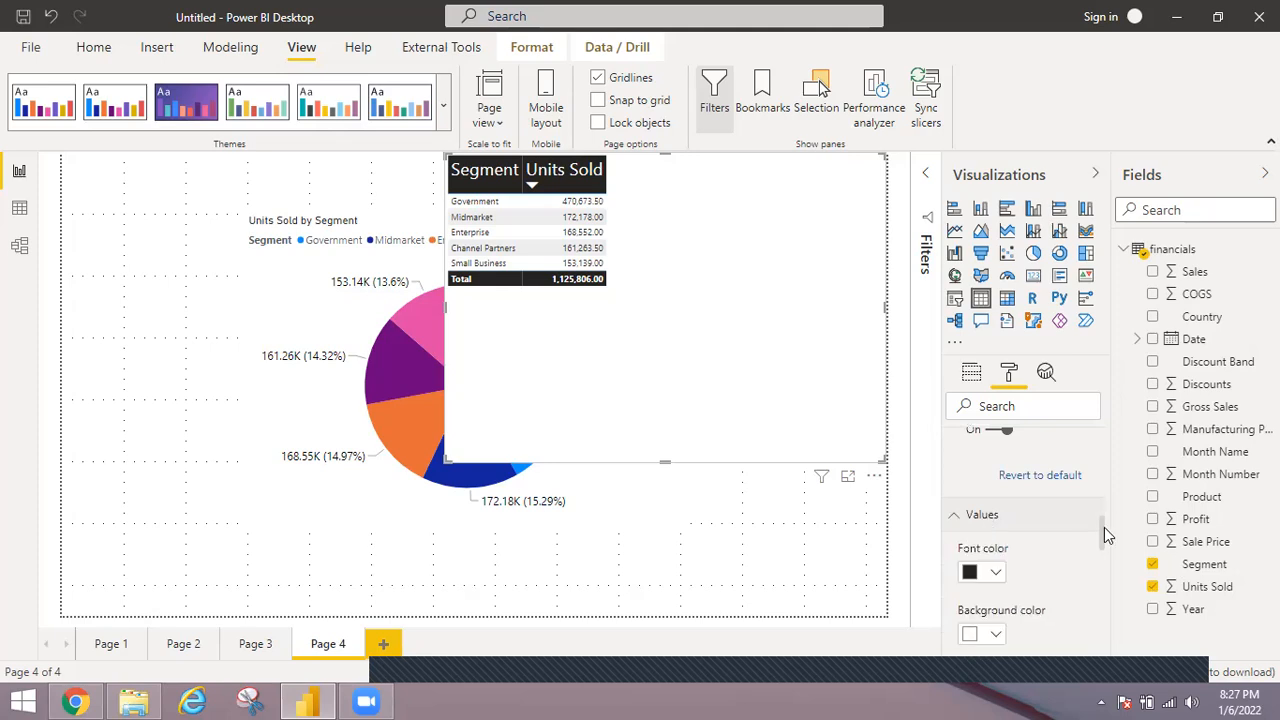
pyautogui.click(1100, 557)
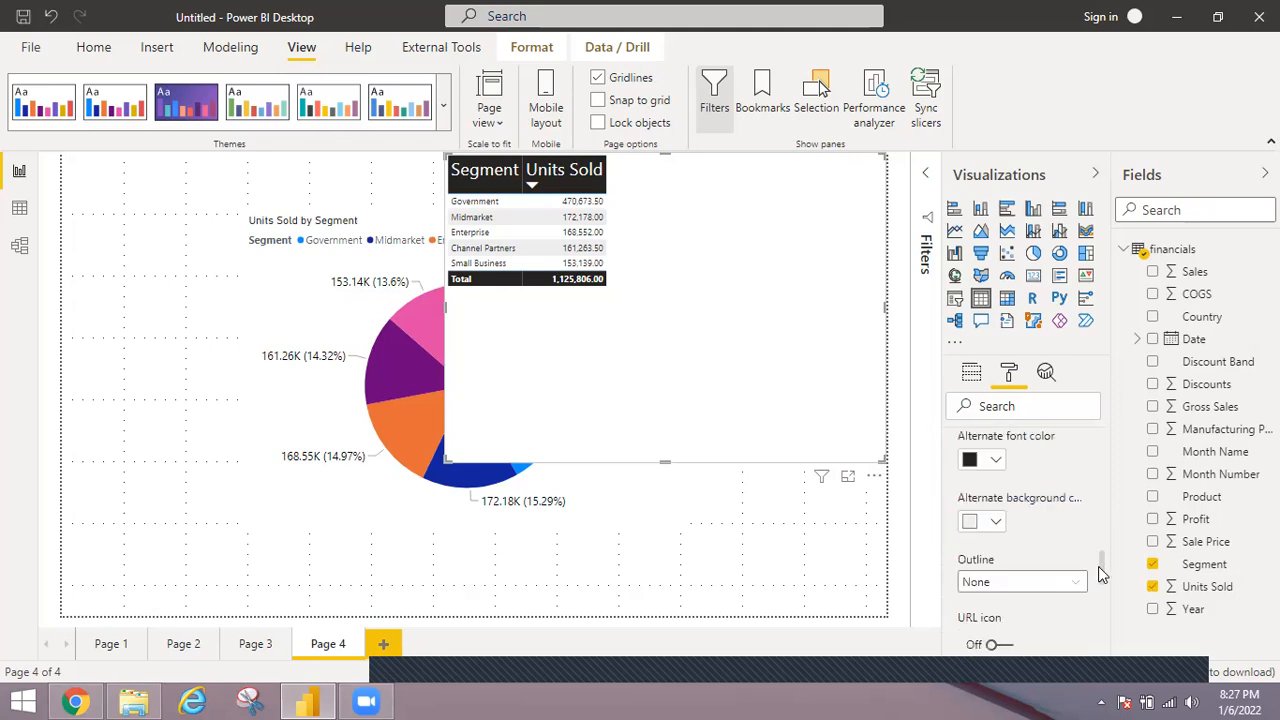
pyautogui.click(1100, 585)
pyautogui.click(969, 633)
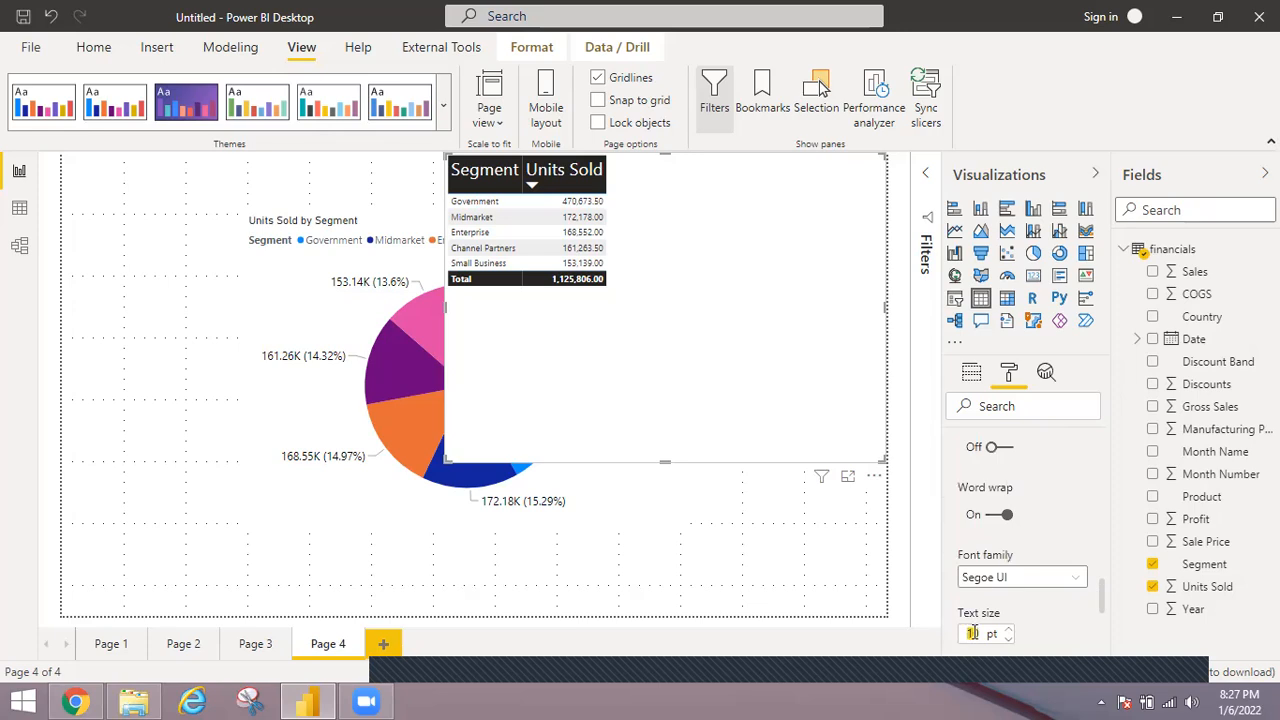
pyautogui.write('20')
pyautogui.press('Return')
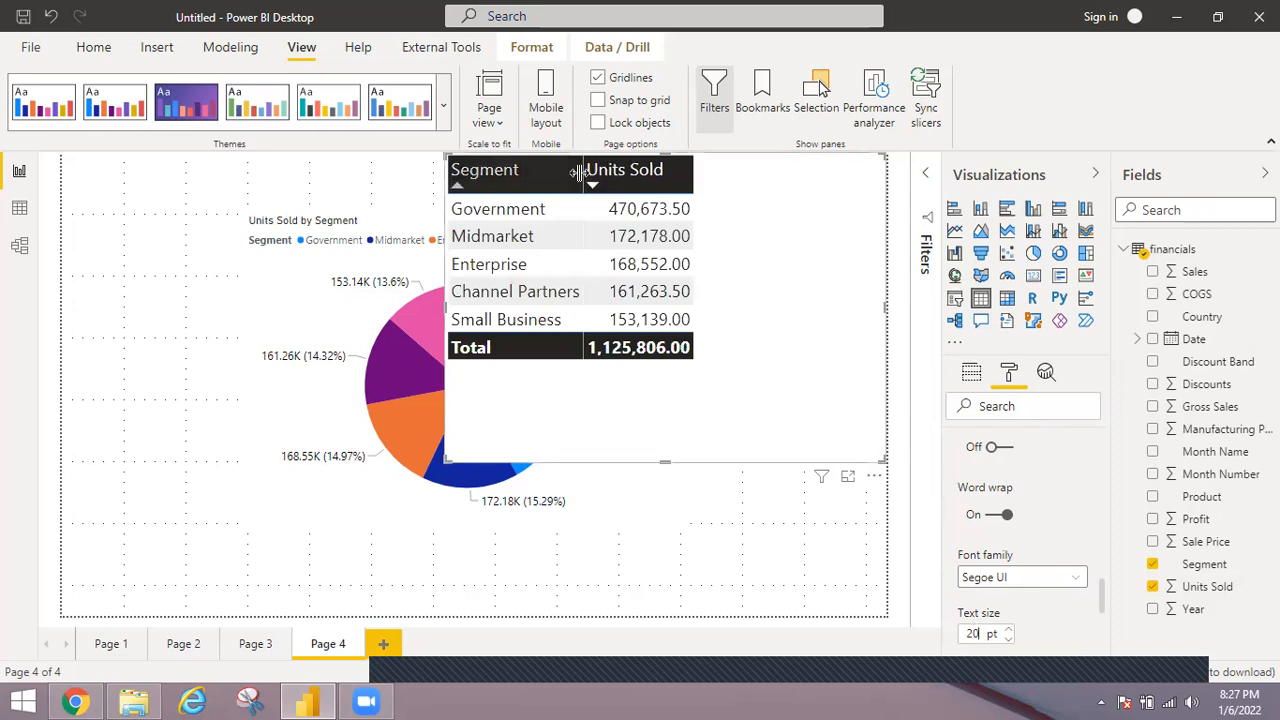
pyautogui.moveTo(580, 172); pyautogui.dragTo(765, 204)
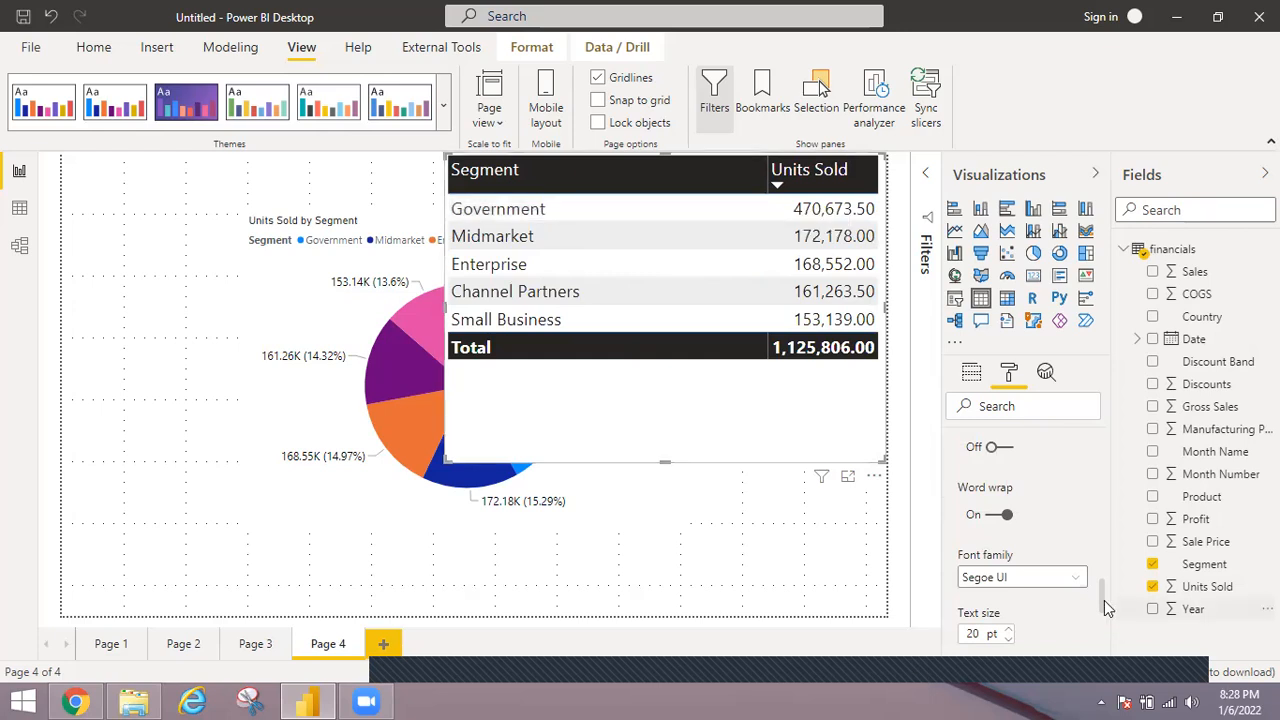
# Set the row padding in the table's grid settings to 13.
pyautogui.moveTo(1102, 594); pyautogui.dragTo(1094, 457)
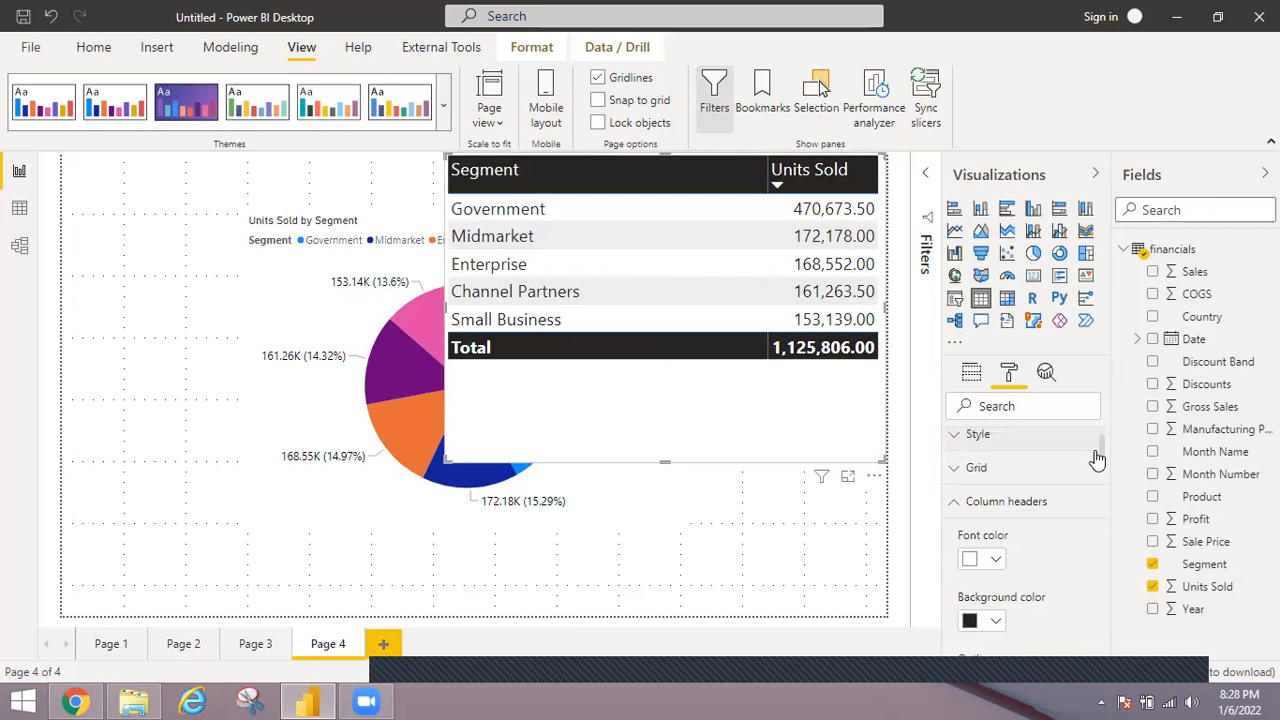
pyautogui.scroll(-1, 963, 472)
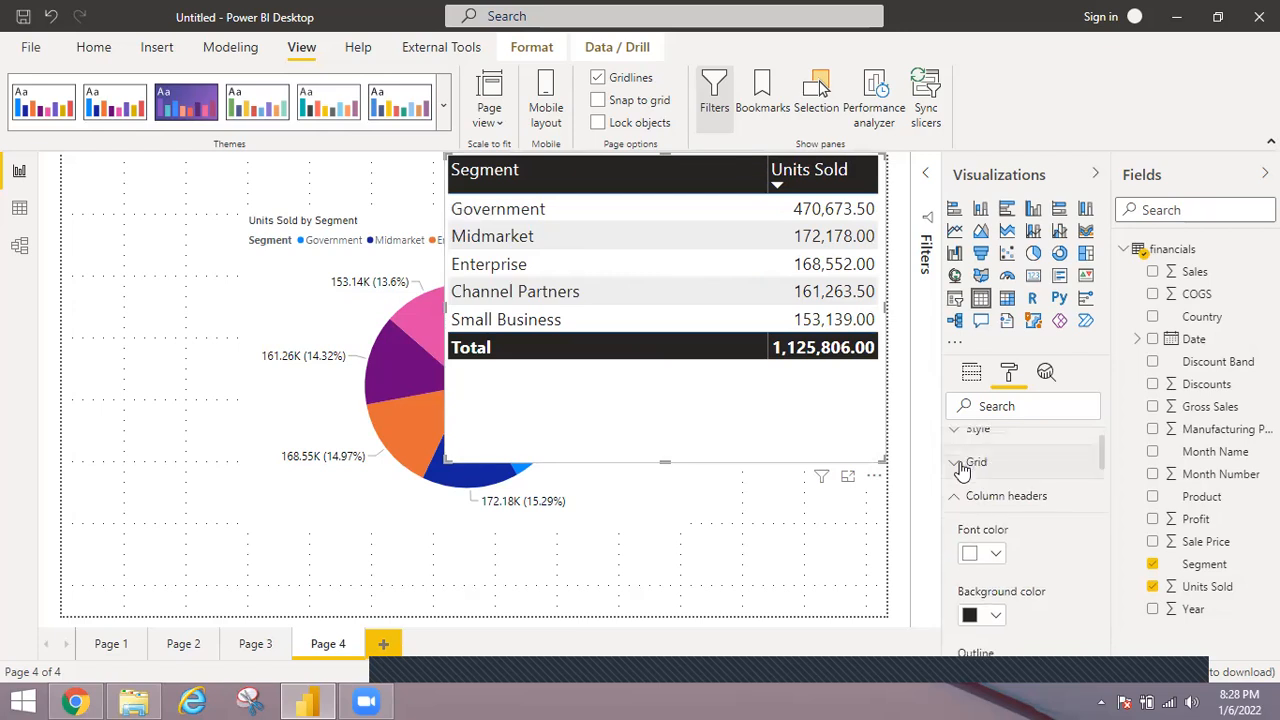
pyautogui.click(1033, 468)
pyautogui.moveTo(1100, 443); pyautogui.dragTo(1100, 467)
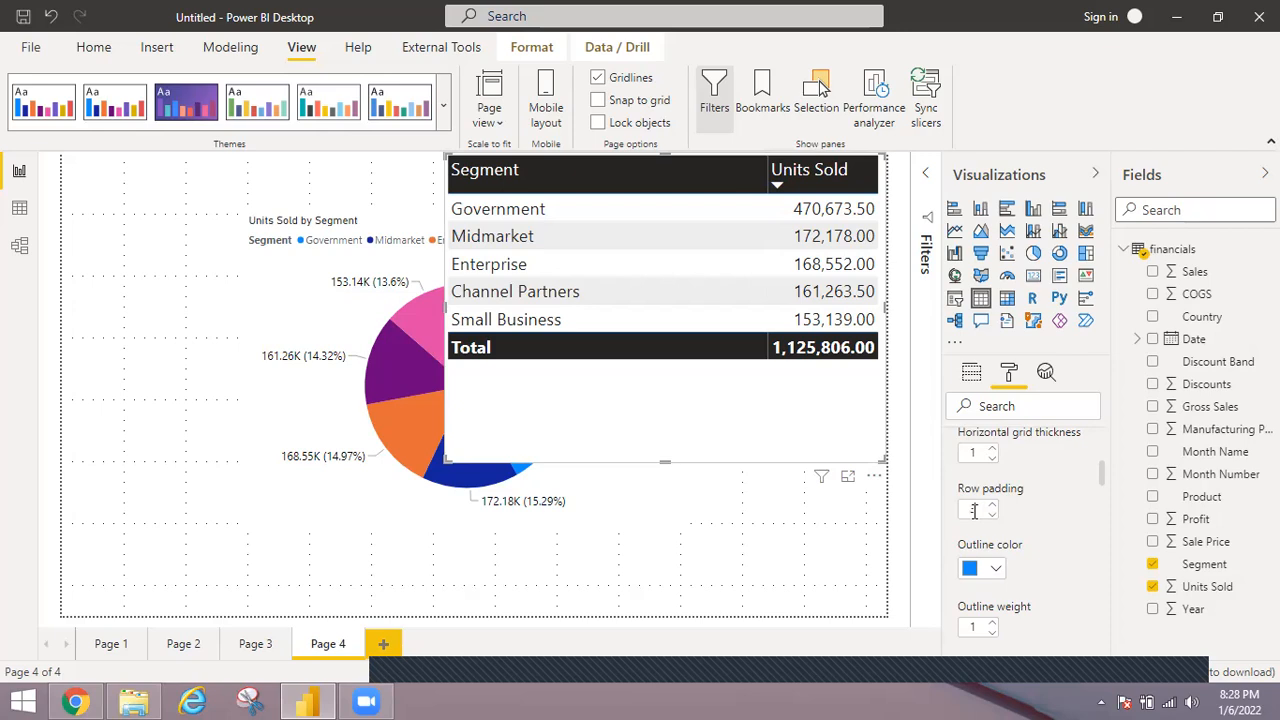
pyautogui.press('BackSpace')
pyautogui.write('7')
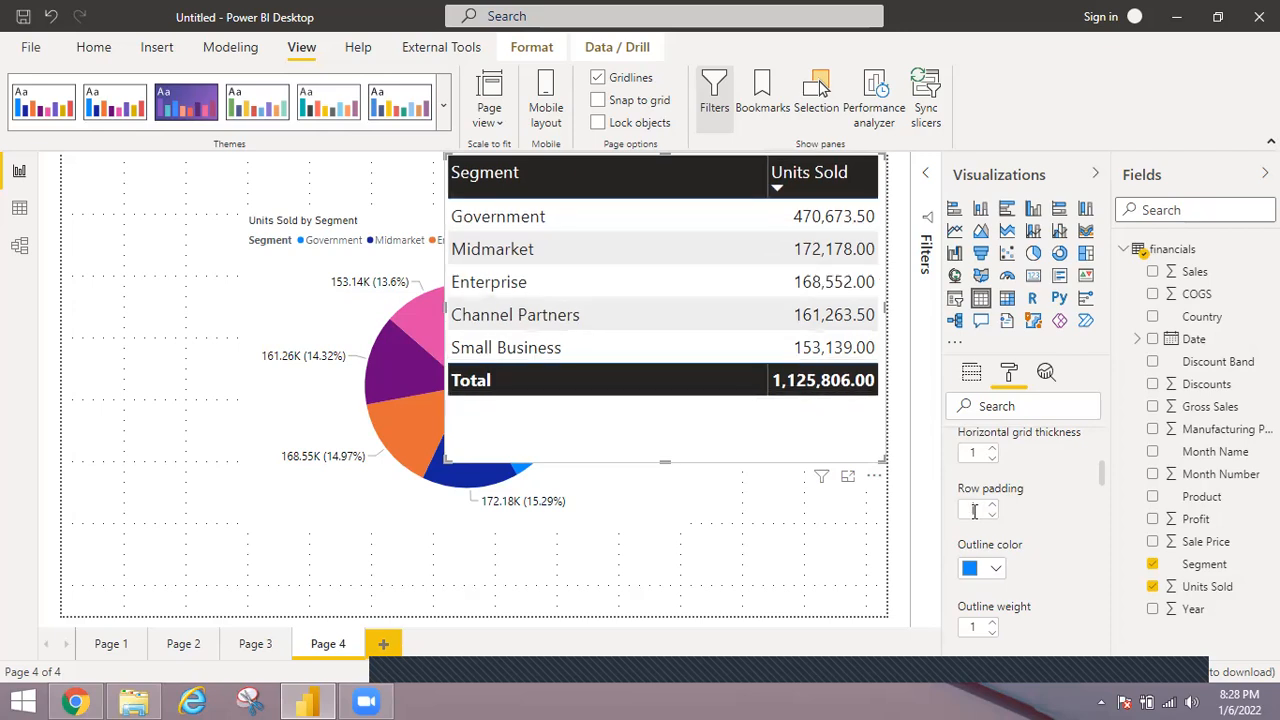
pyautogui.write('9')
pyautogui.press('BackSpace')
pyautogui.write('10')
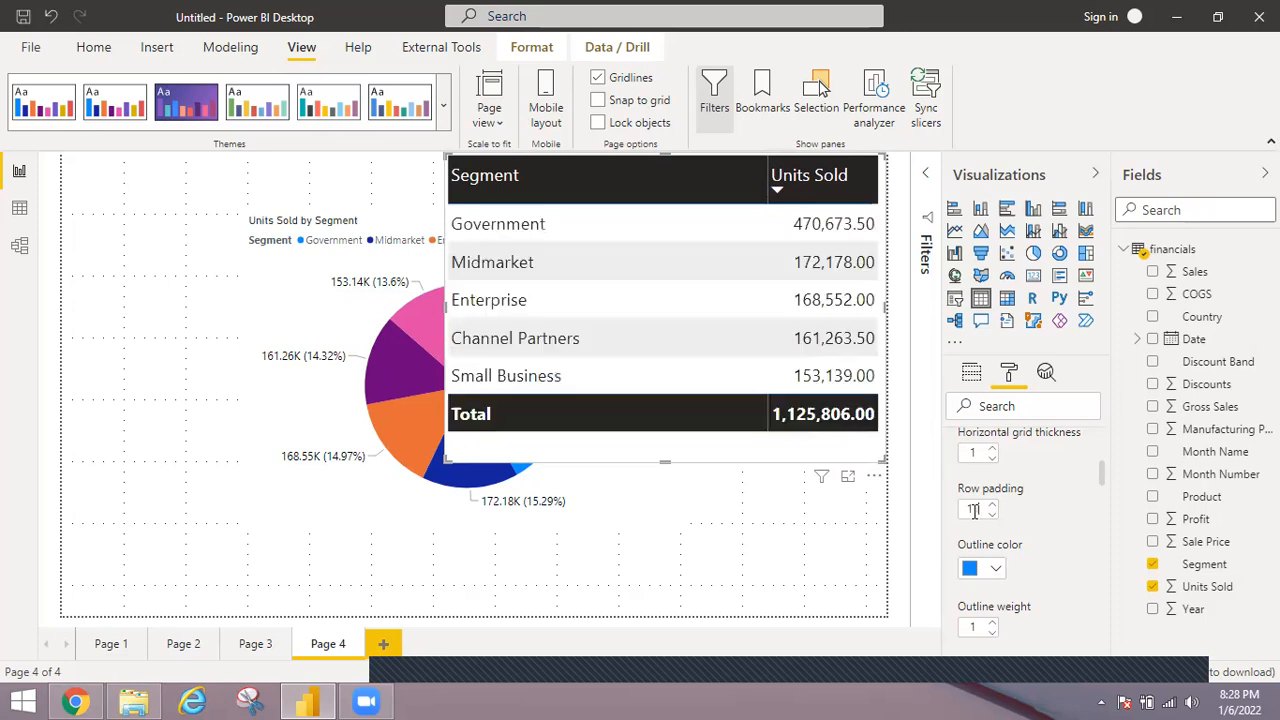
pyautogui.press('Up')
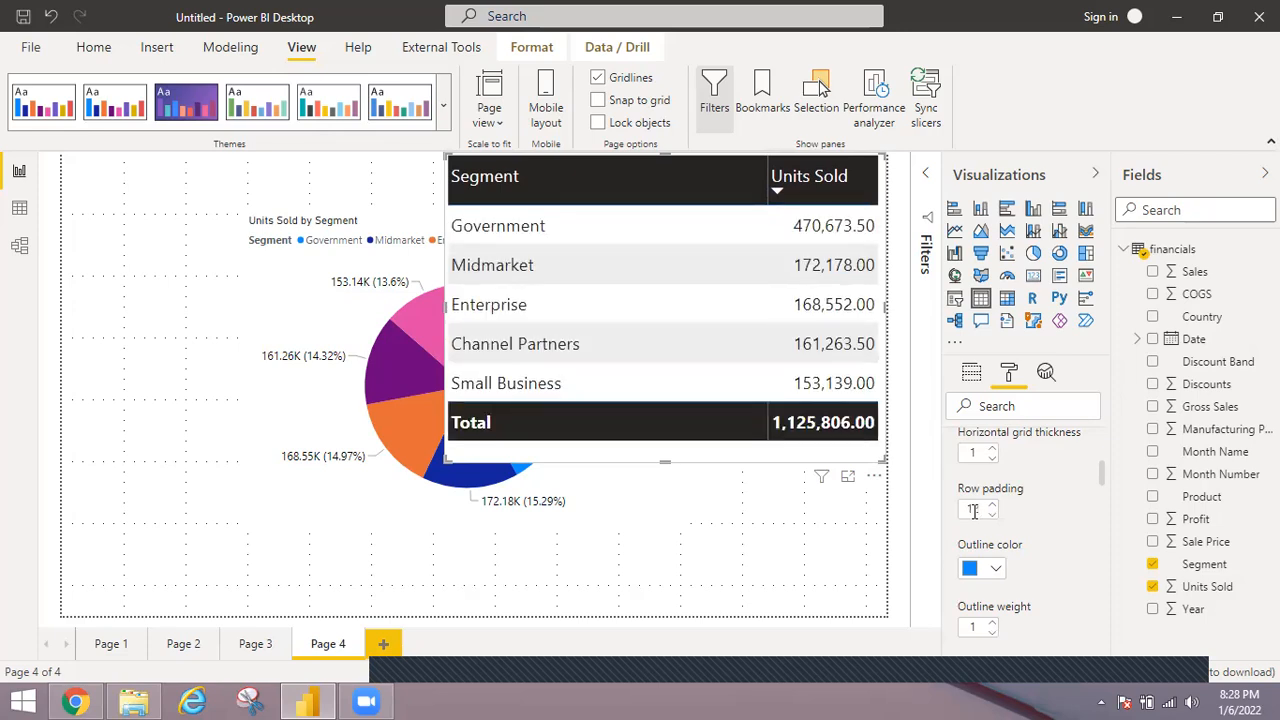
pyautogui.press('Up')
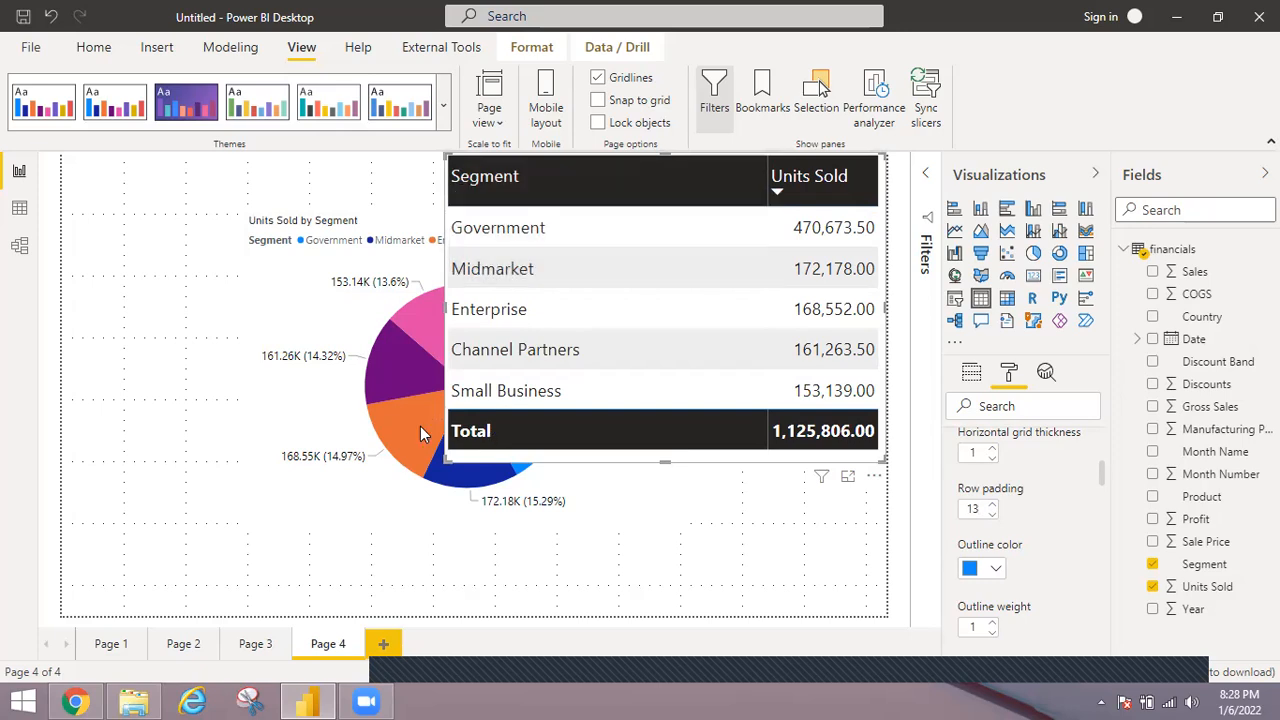
# Move the table on top of the pie chart so that it covers the chart completely.
pyautogui.moveTo(563, 463); pyautogui.dragTo(436, 448)
pyautogui.moveTo(387, 512); pyautogui.dragTo(364, 526)
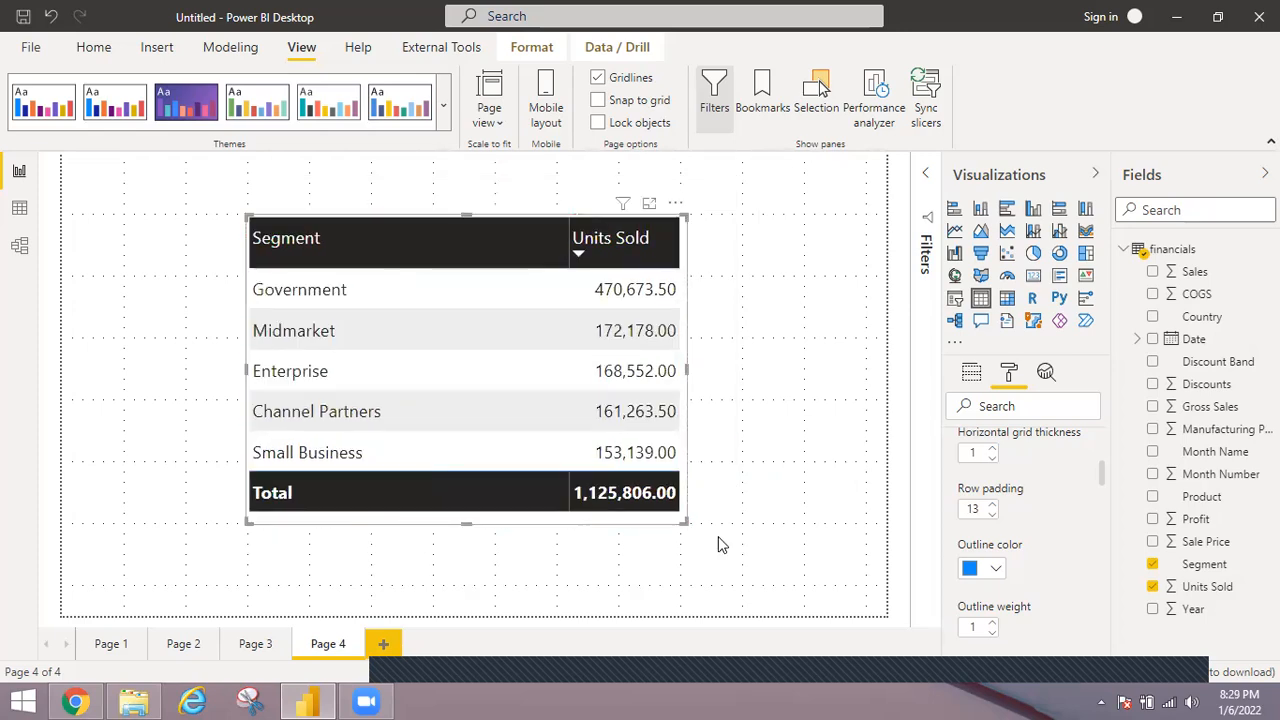
pyautogui.click(764, 541)
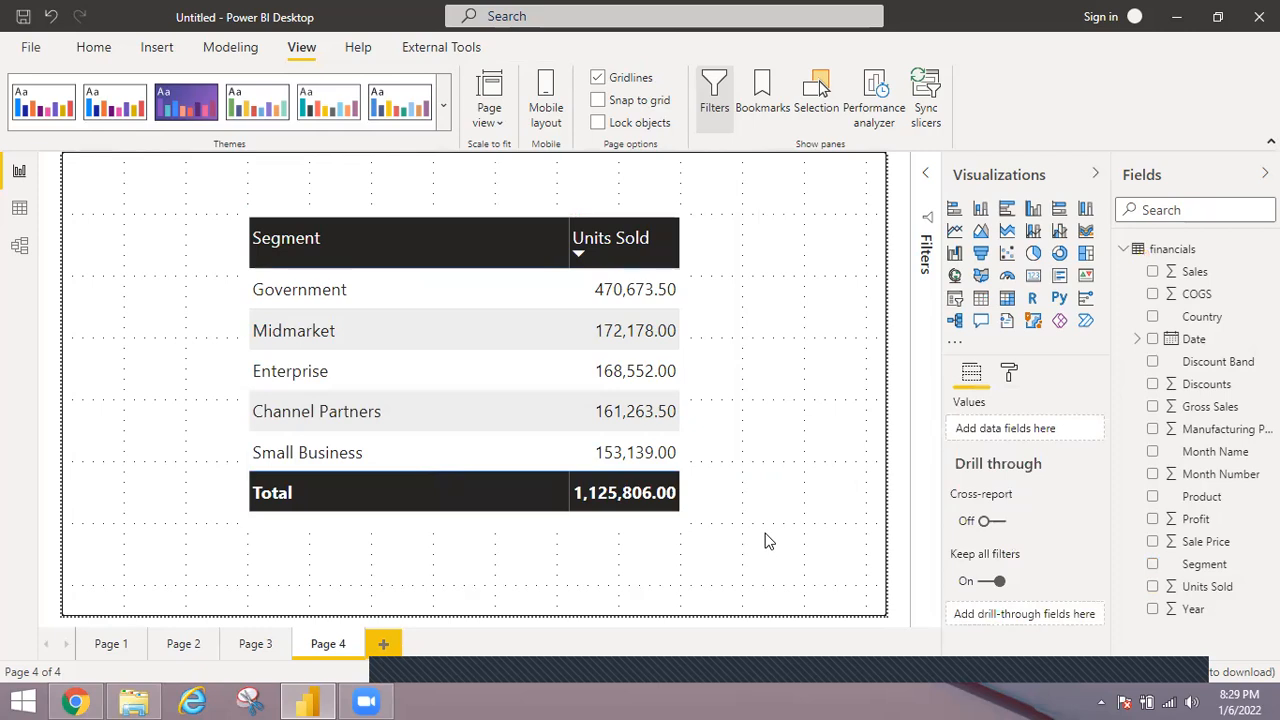
# Turn on the border around the Units Sold by Segment table.
pyautogui.click(472, 414)
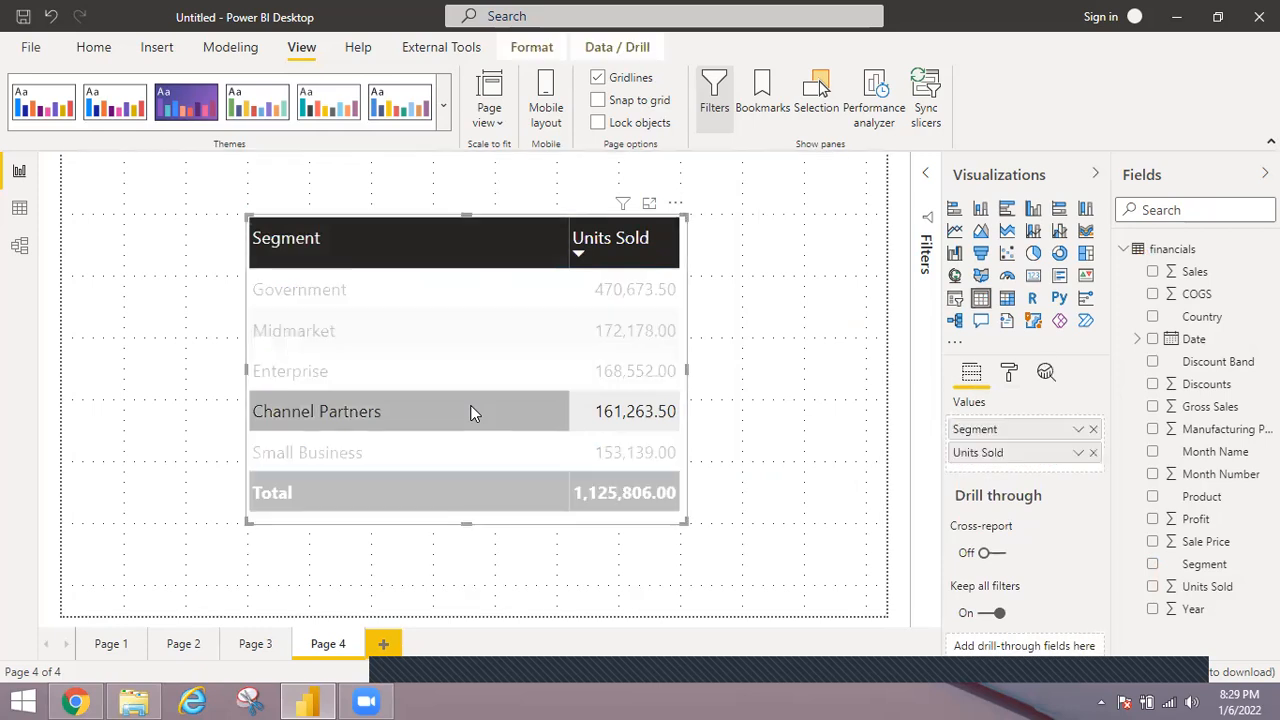
pyautogui.click(472, 414)
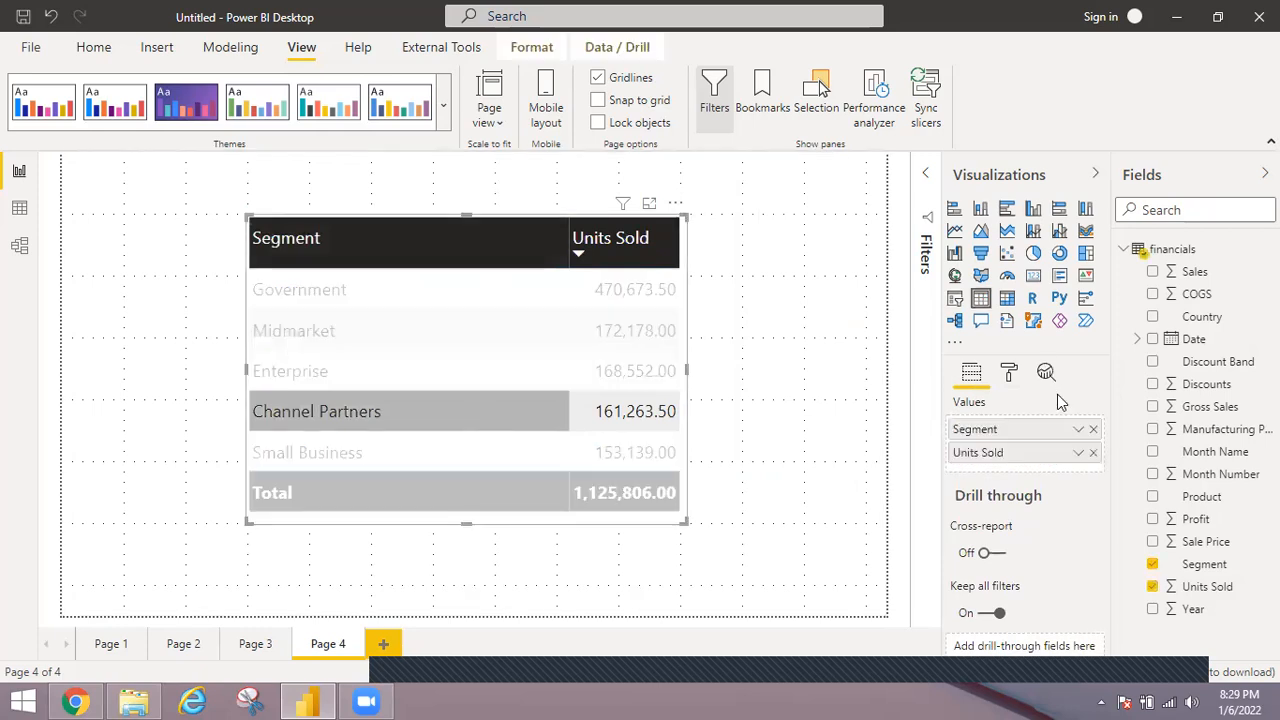
pyautogui.click(1009, 374)
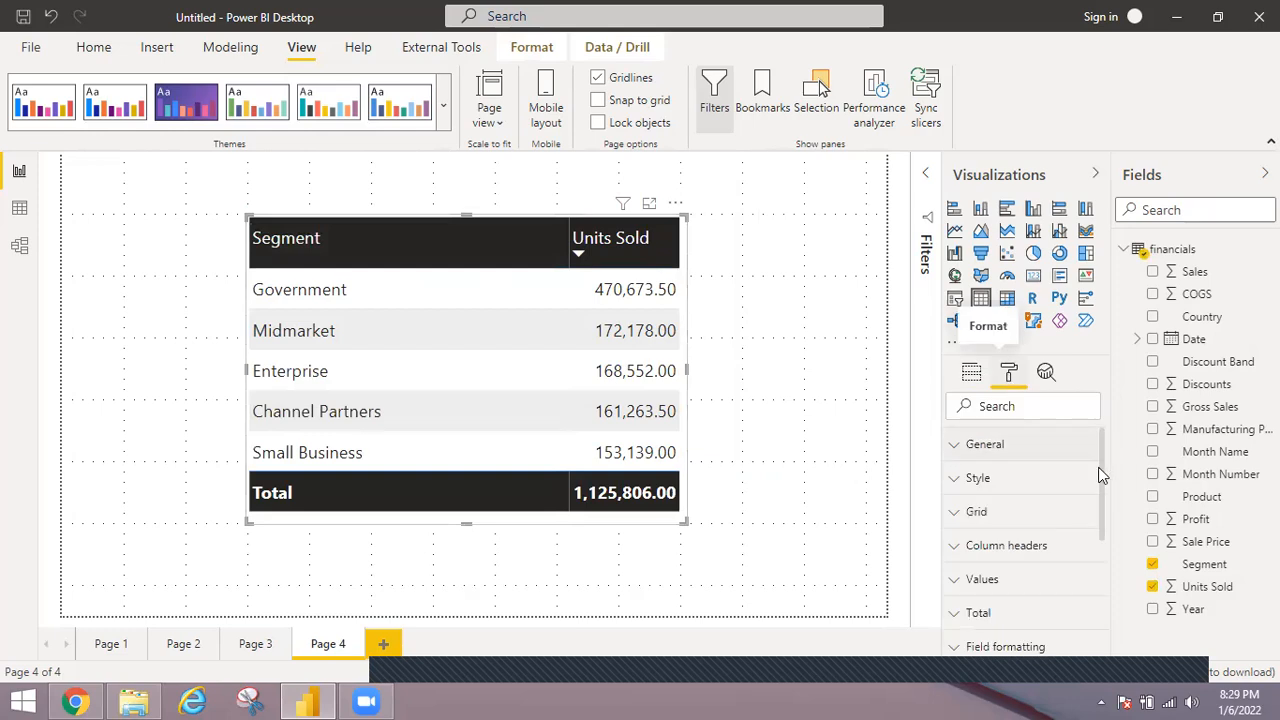
pyautogui.scroll(-3, 1095, 527)
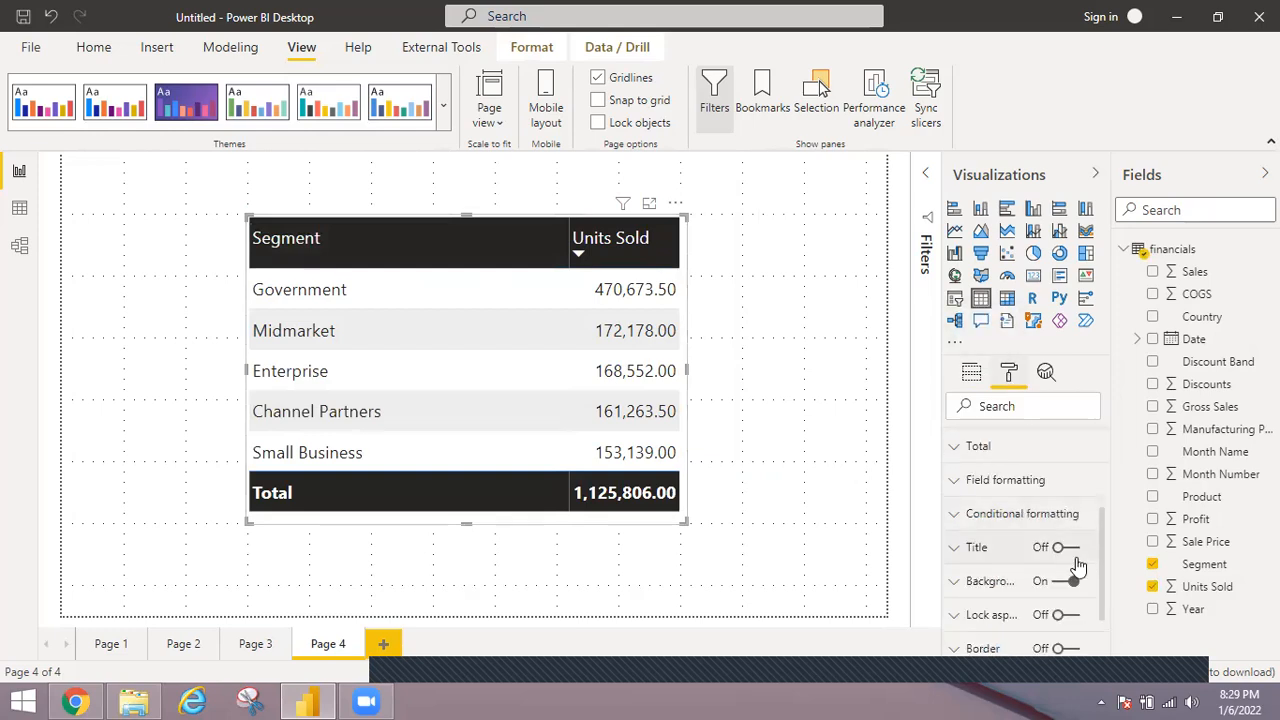
pyautogui.click(1066, 649)
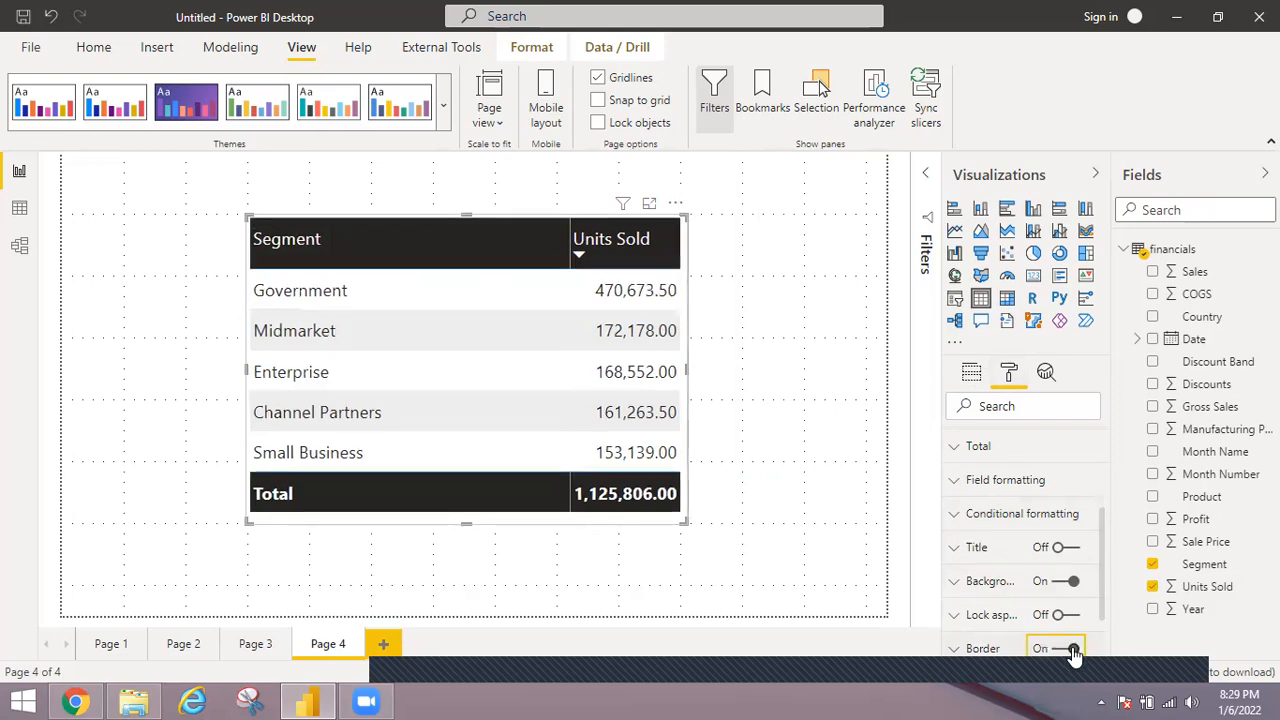
pyautogui.click(851, 291)
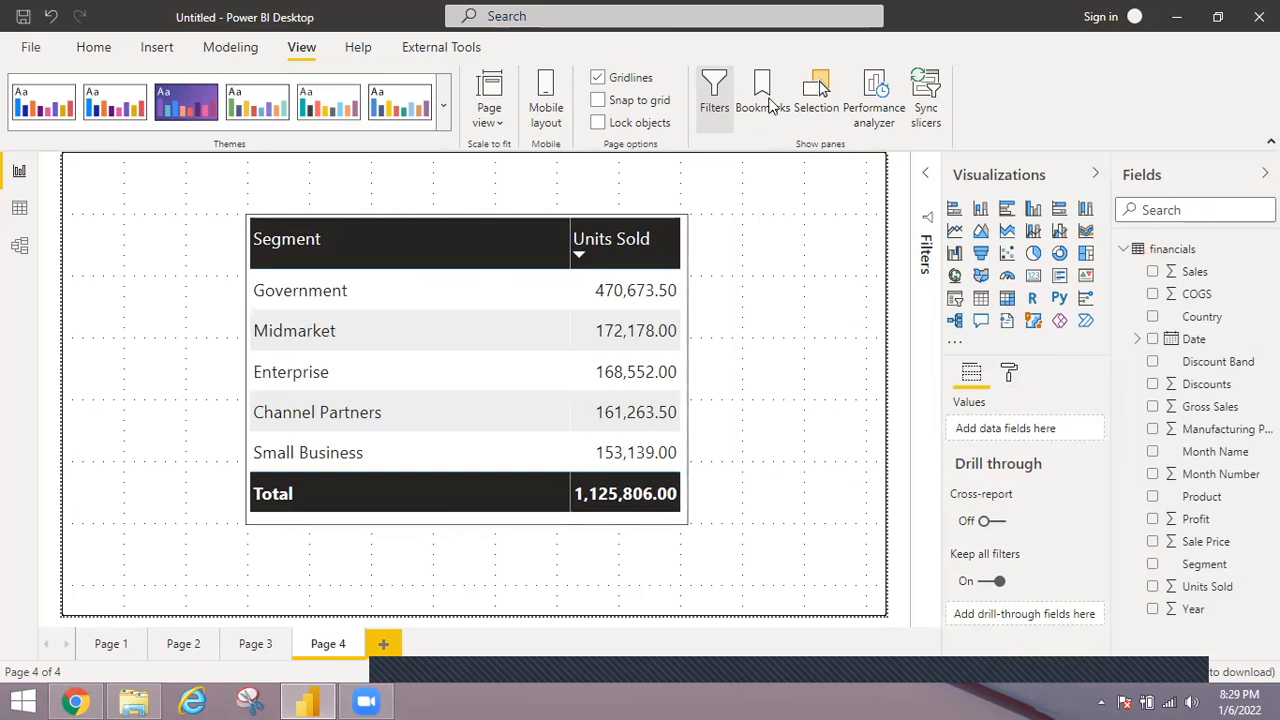
# Show the Selection and Bookmarks panes and collapse the Visualizations and Fields panes.
pyautogui.click(820, 89)
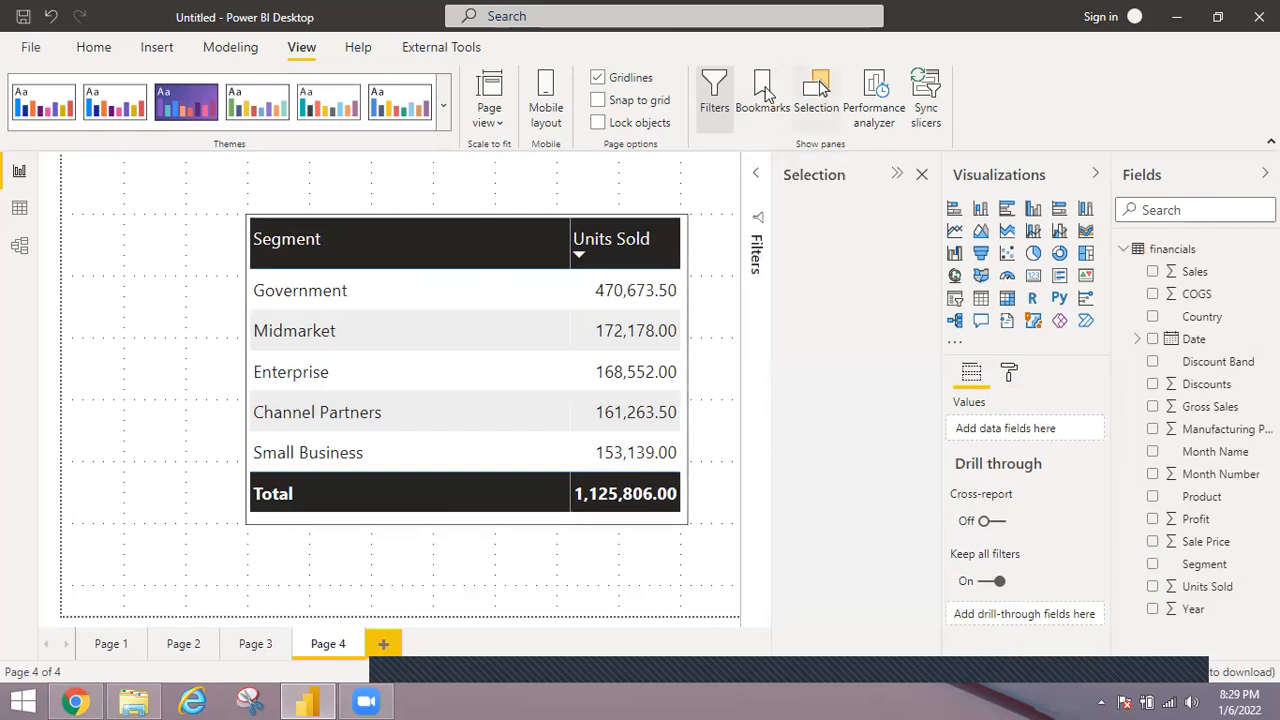
pyautogui.click(764, 90)
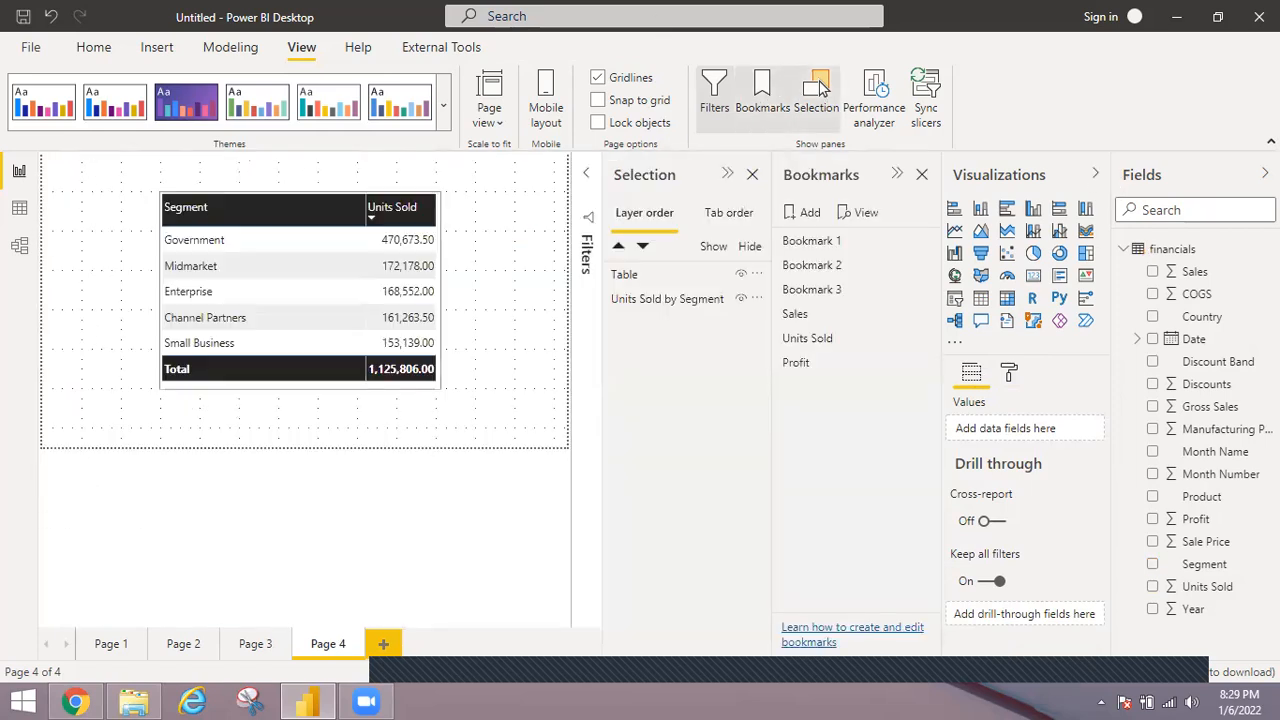
pyautogui.click(1095, 173)
pyautogui.click(1265, 173)
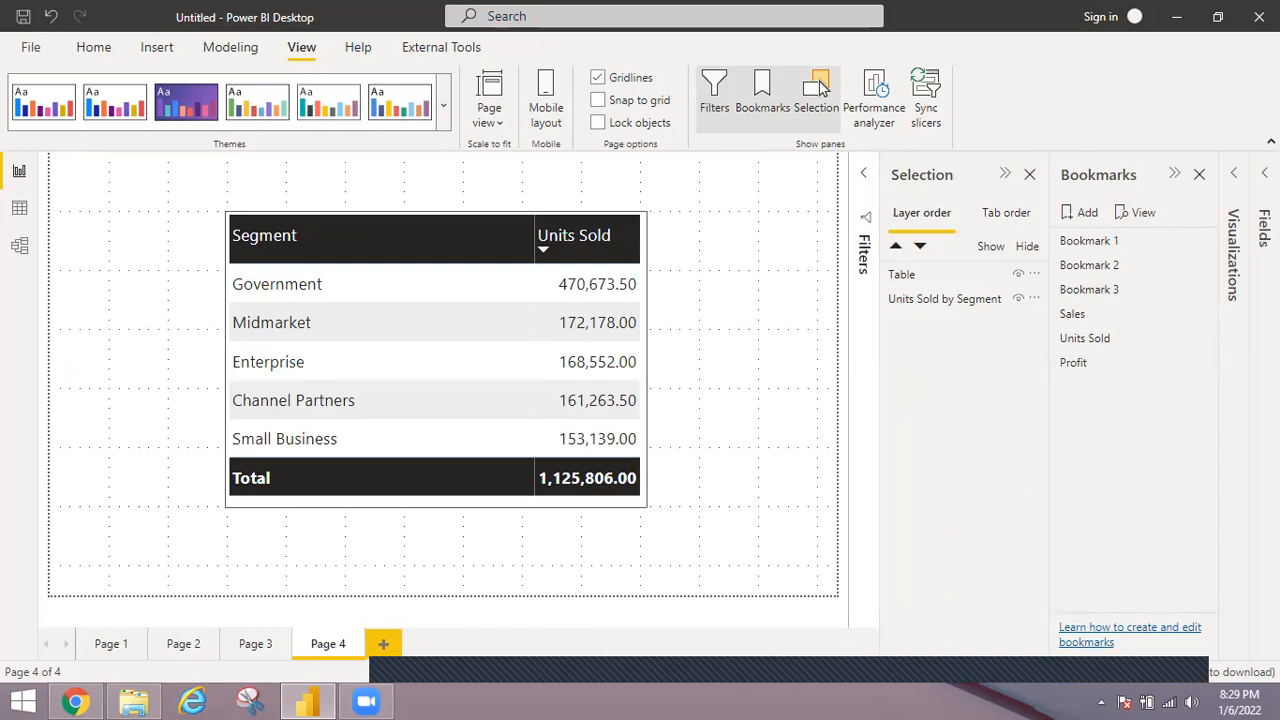
# Hide the table so only the pie chart shows, and add a bookmark of this view named Pie.
pyautogui.click(1019, 275)
pyautogui.click(1087, 216)
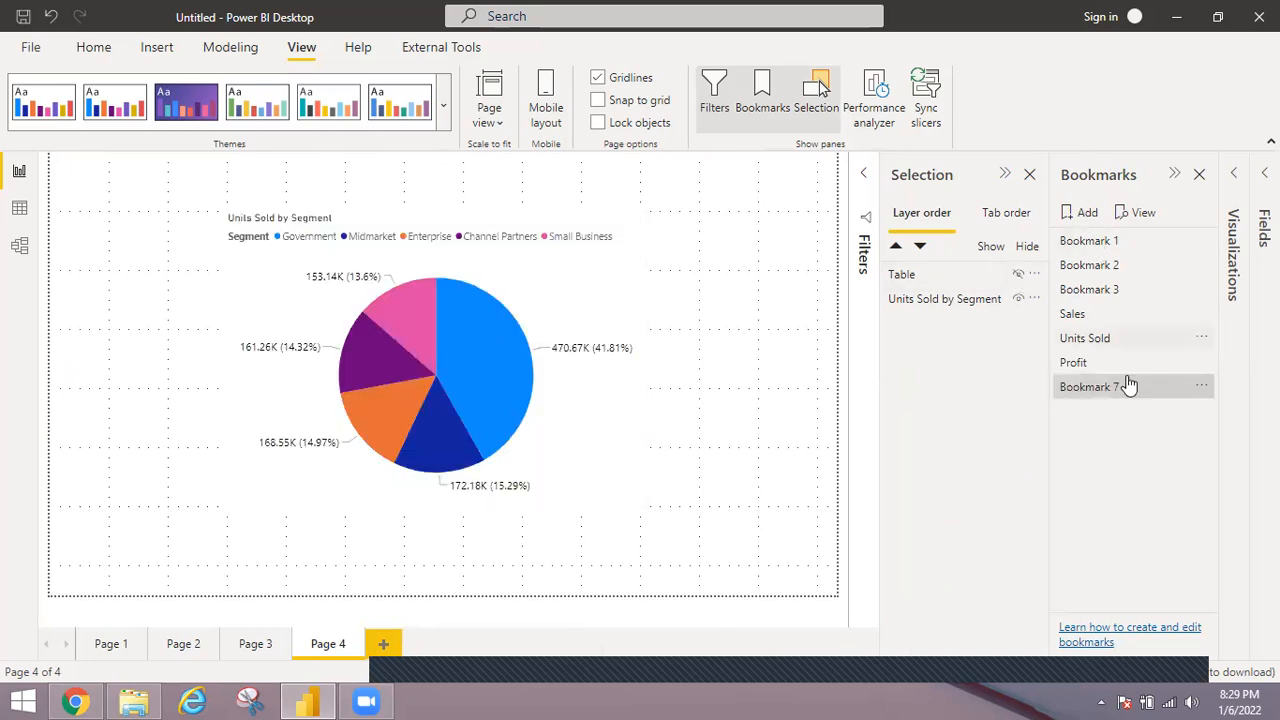
pyautogui.doubleClick(1126, 387)
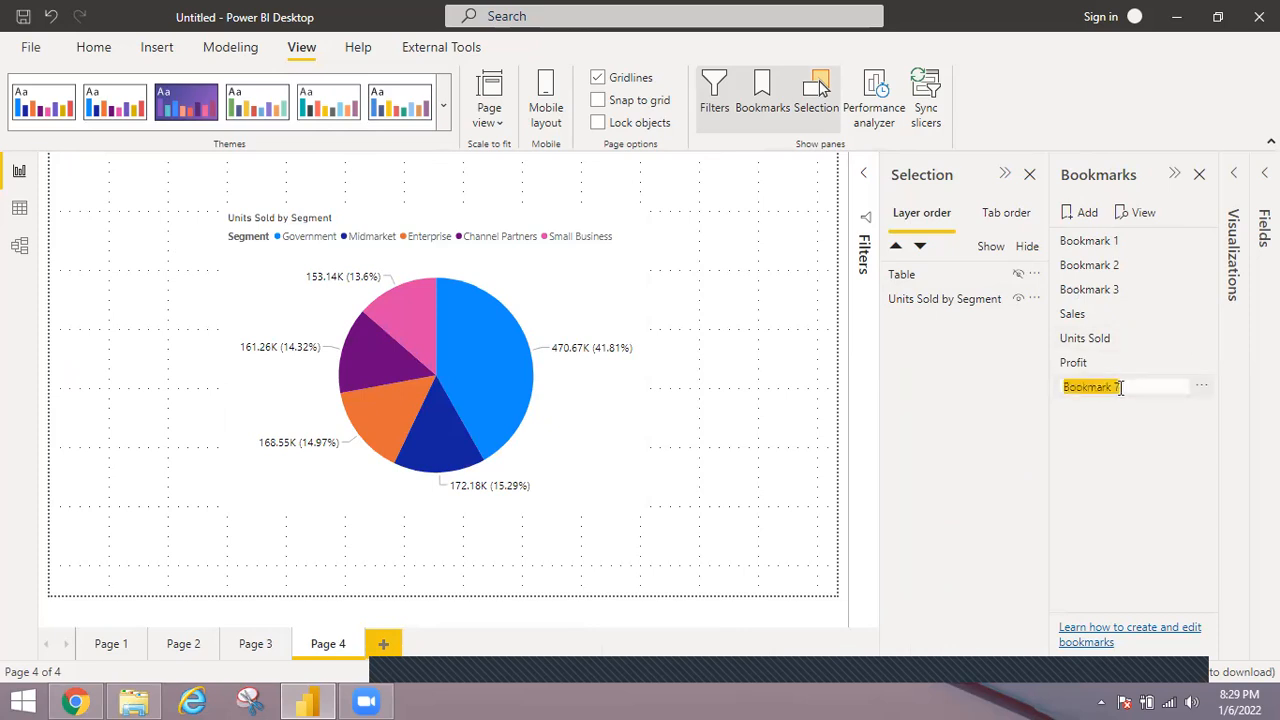
pyautogui.write('Pie')
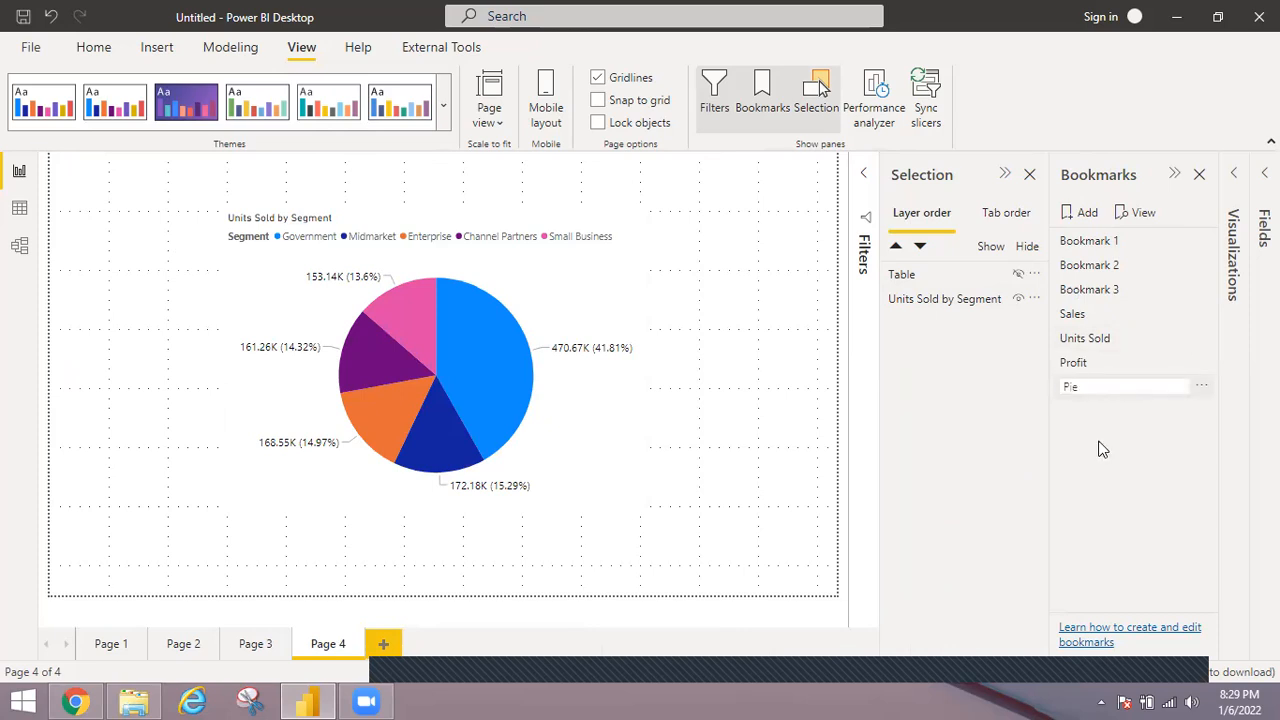
pyautogui.press('Return')
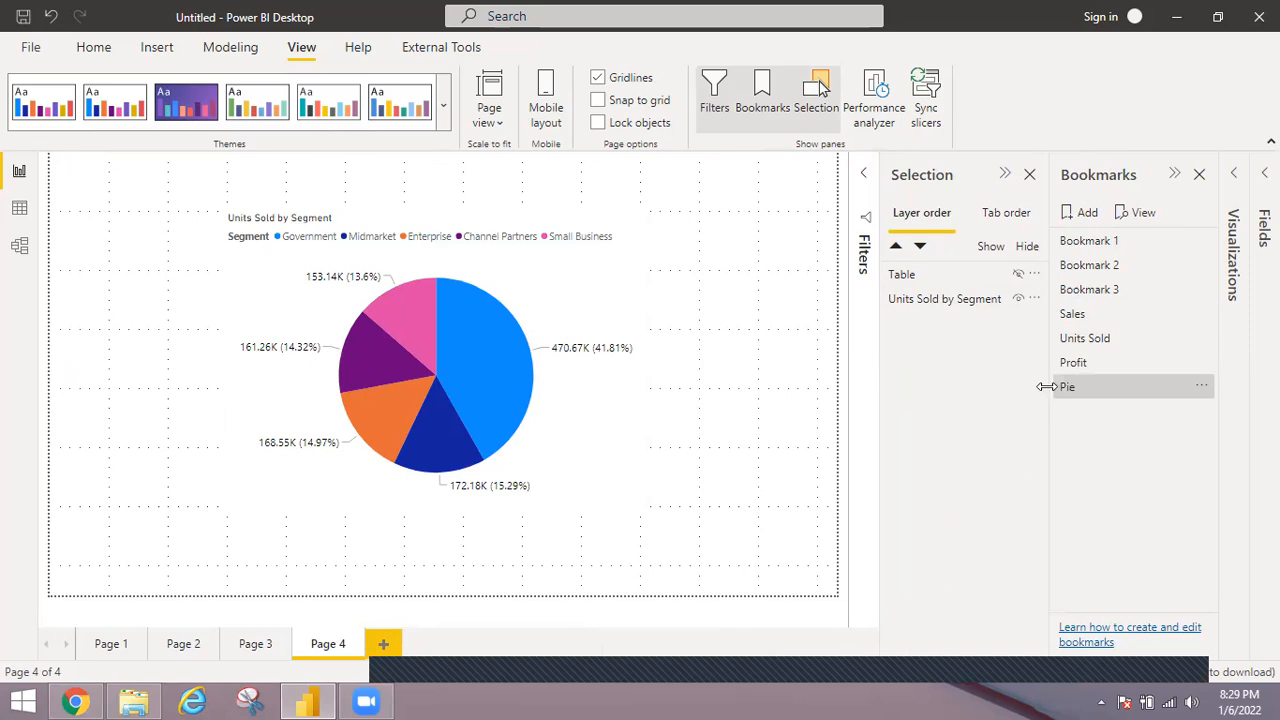
# Hide the pie chart, show the table instead, and add a bookmark of this view named table.
pyautogui.click(1018, 299)
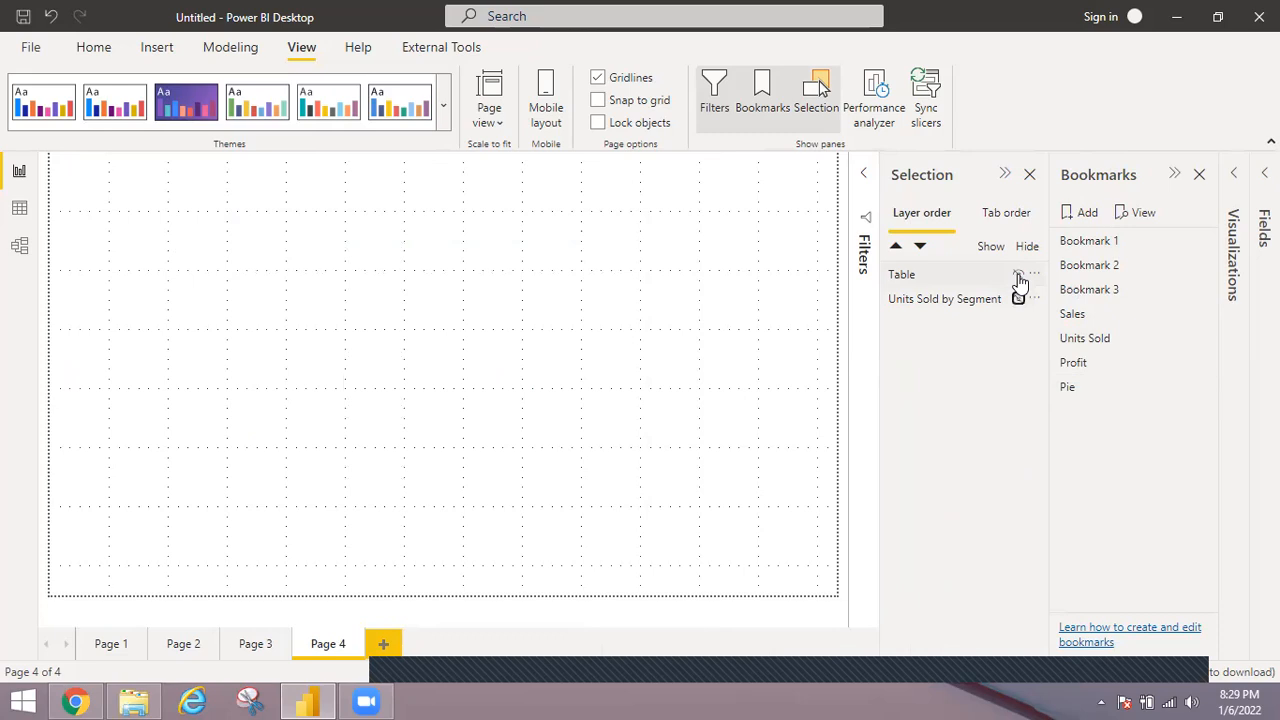
pyautogui.click(1018, 275)
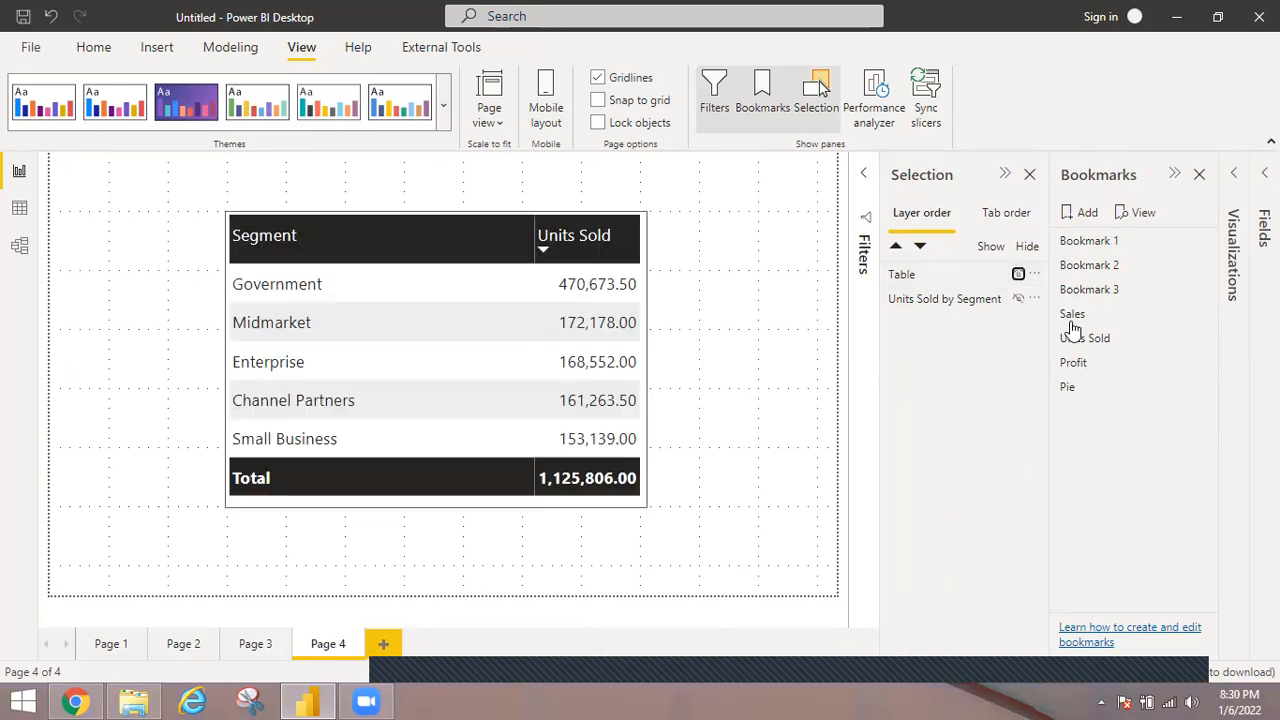
pyautogui.click(1088, 214)
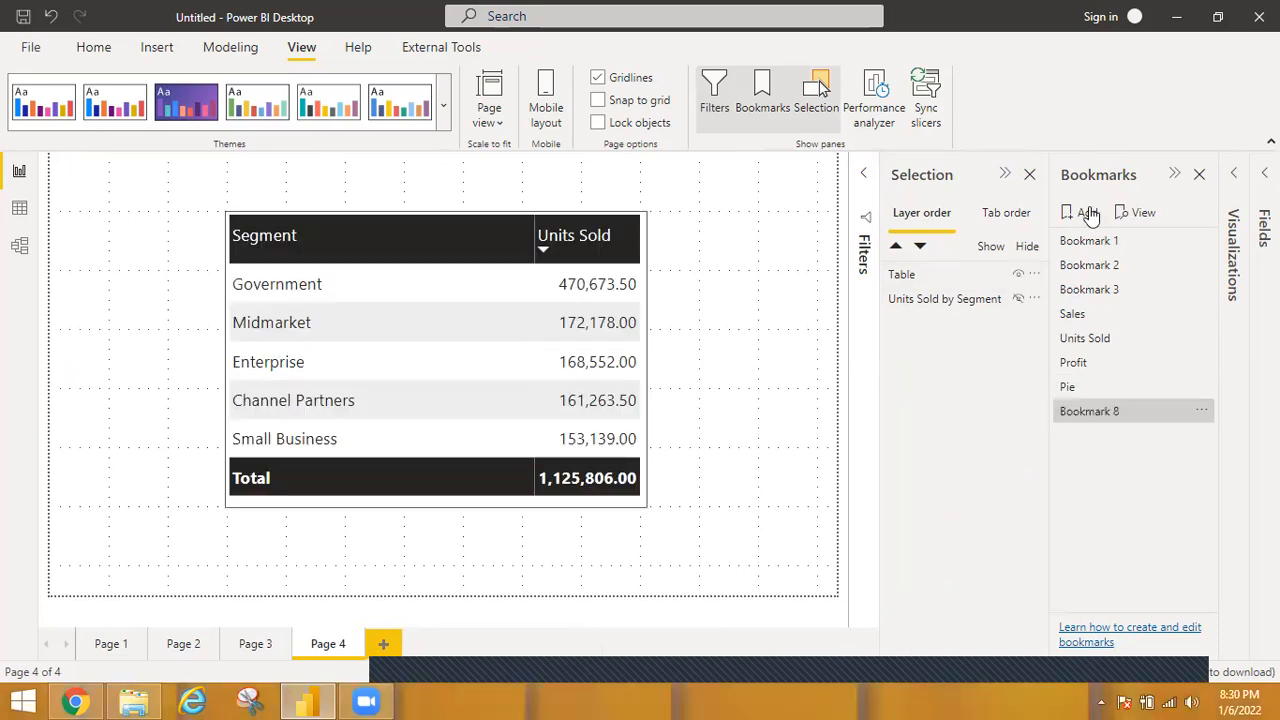
pyautogui.doubleClick(1116, 410)
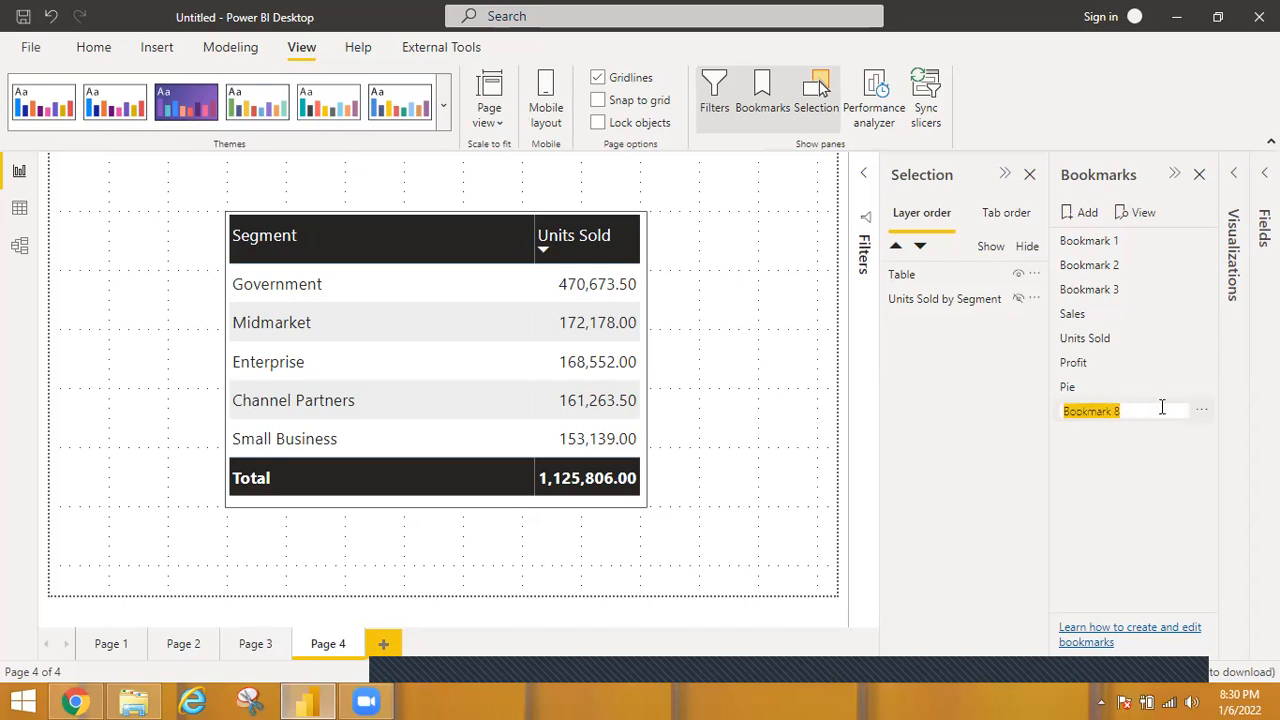
pyautogui.write('tab')
pyautogui.write('le')
pyautogui.press('Return')
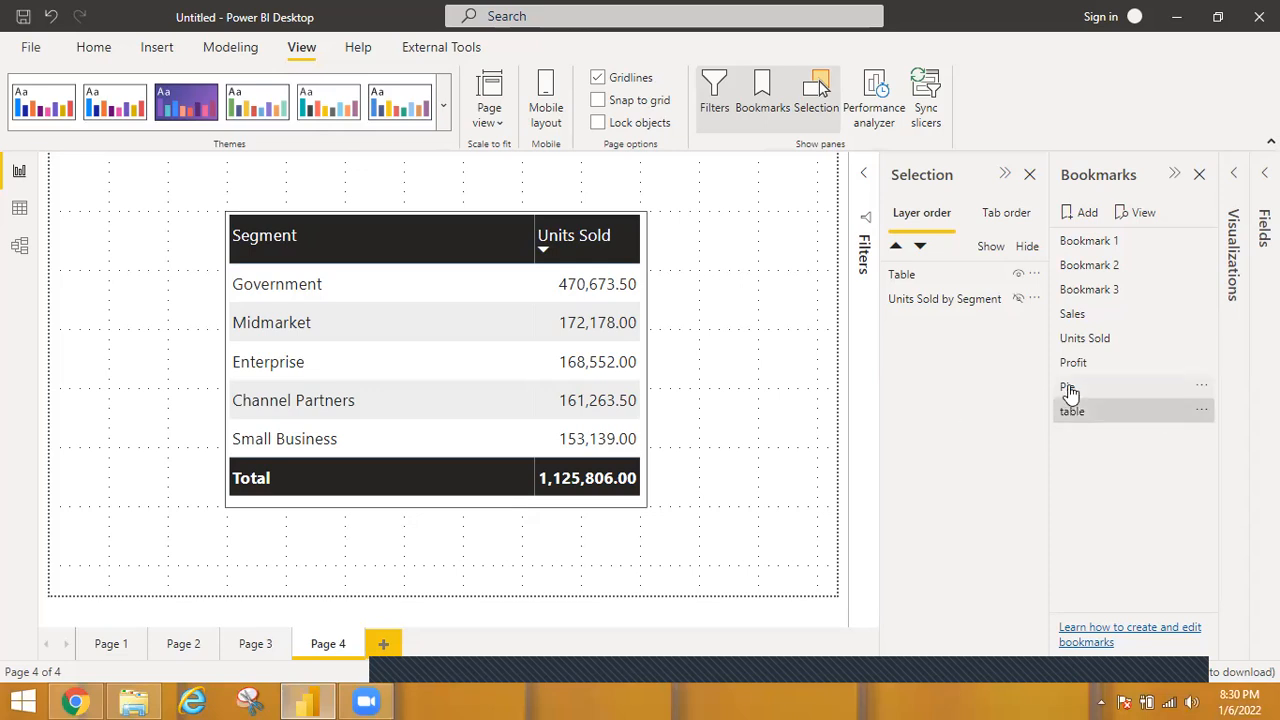
# Test switching to the Pie bookmark and back to the table bookmark, and close the Bookmarks and Selection panes.
pyautogui.click(1069, 390)
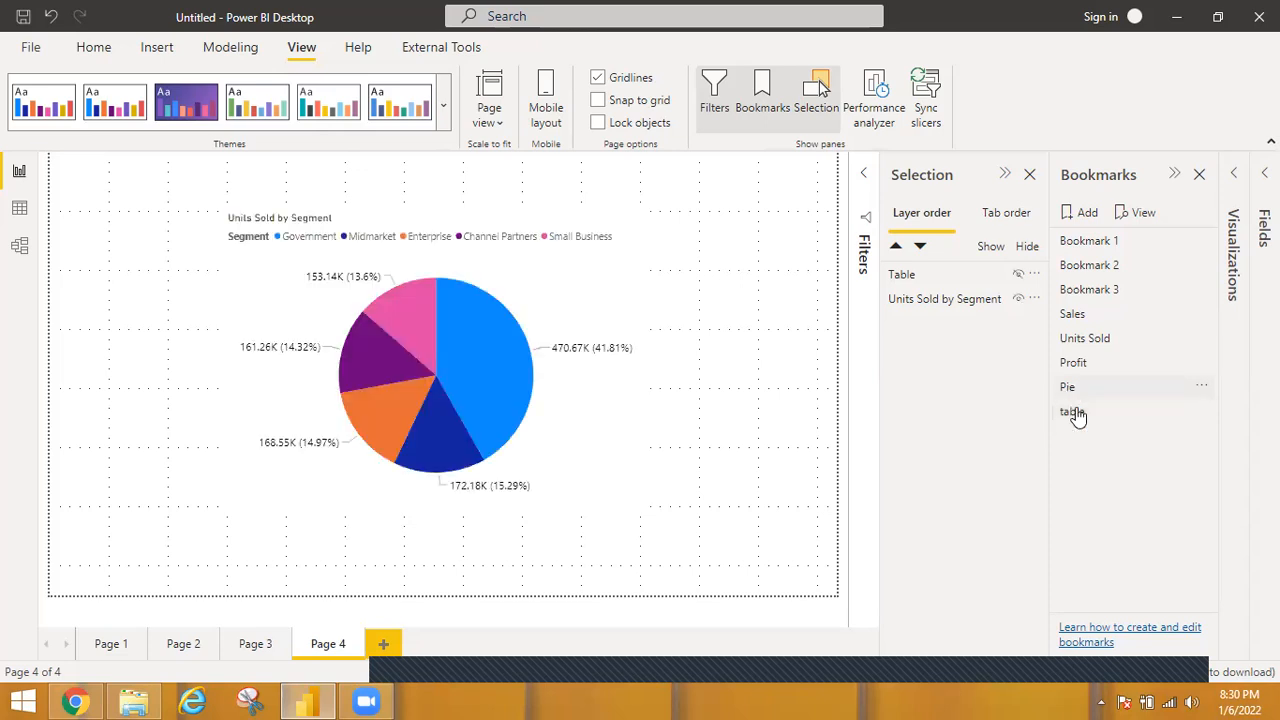
pyautogui.click(1078, 418)
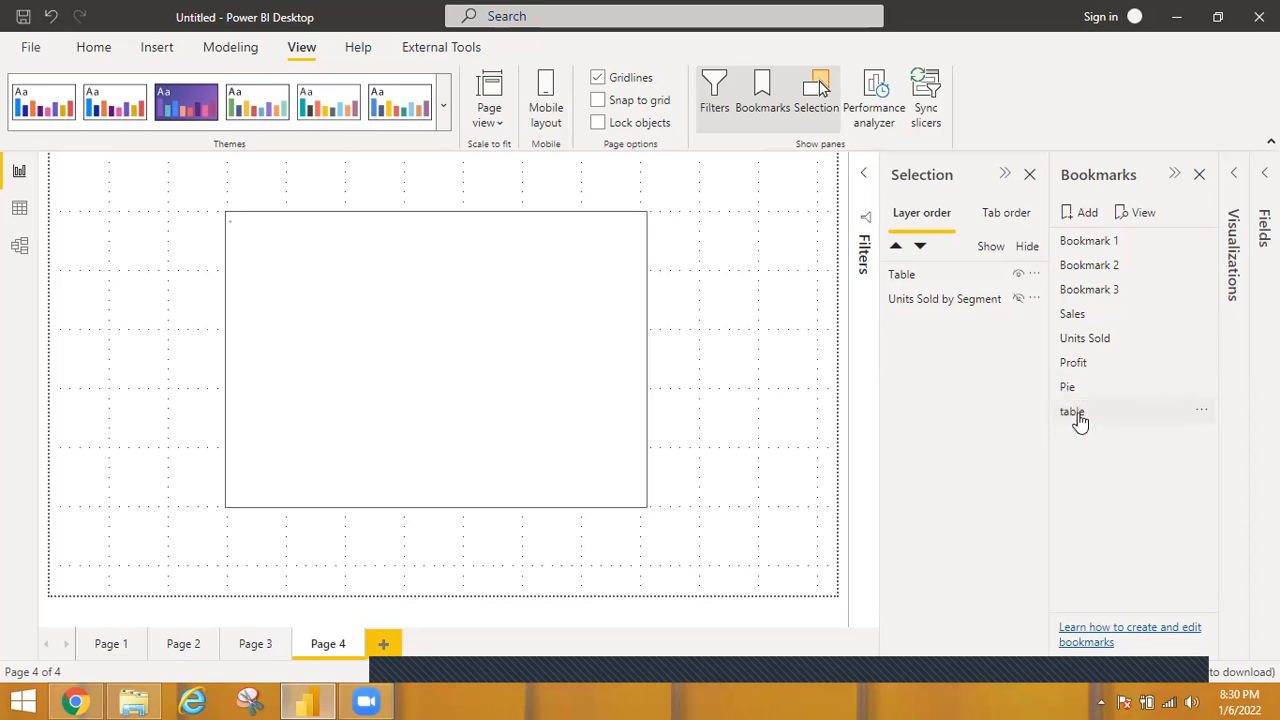
pyautogui.click(1200, 175)
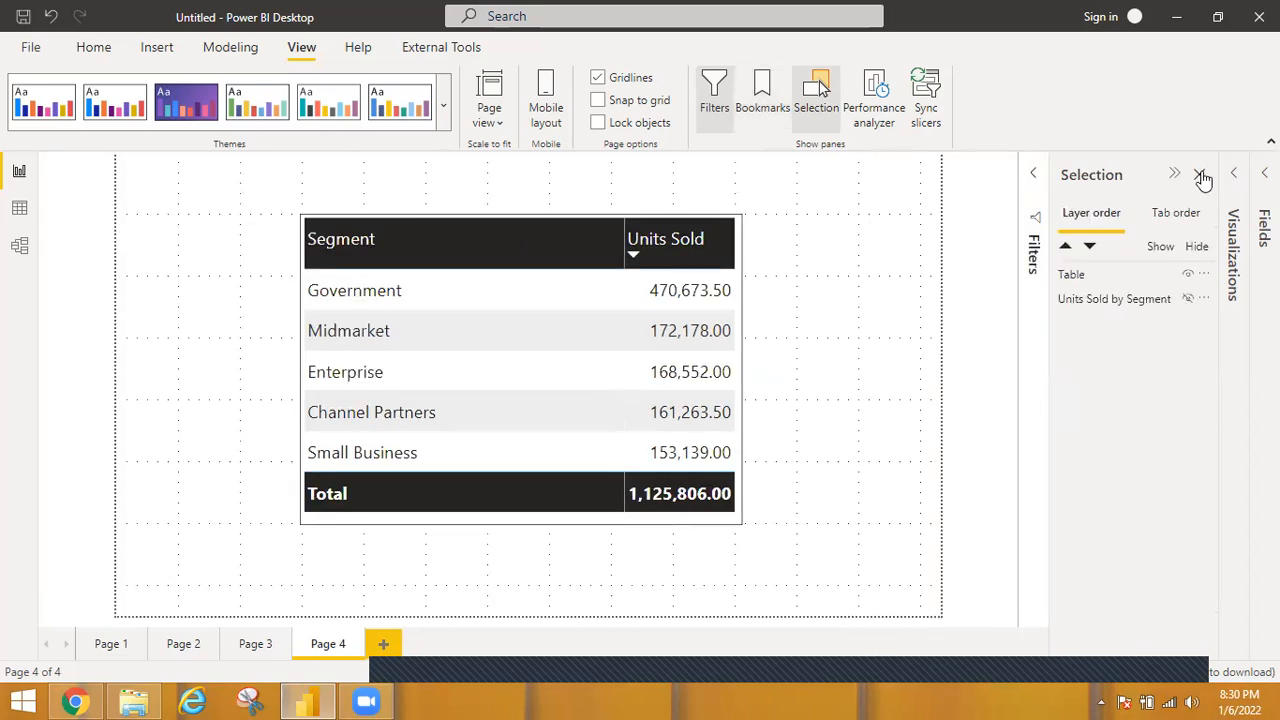
pyautogui.click(1201, 175)
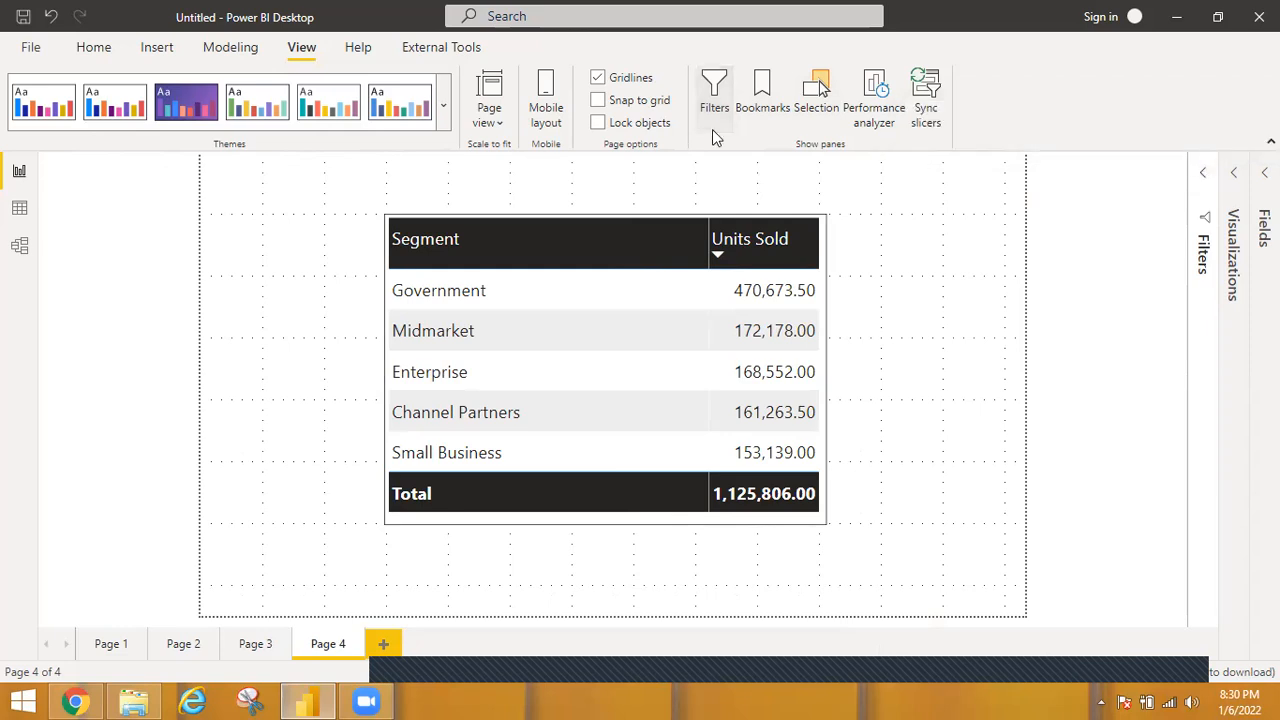
# Insert the image piechart.png from the powerbi icons folder and shrink it to a small icon beside the table visual.
pyautogui.click(157, 47)
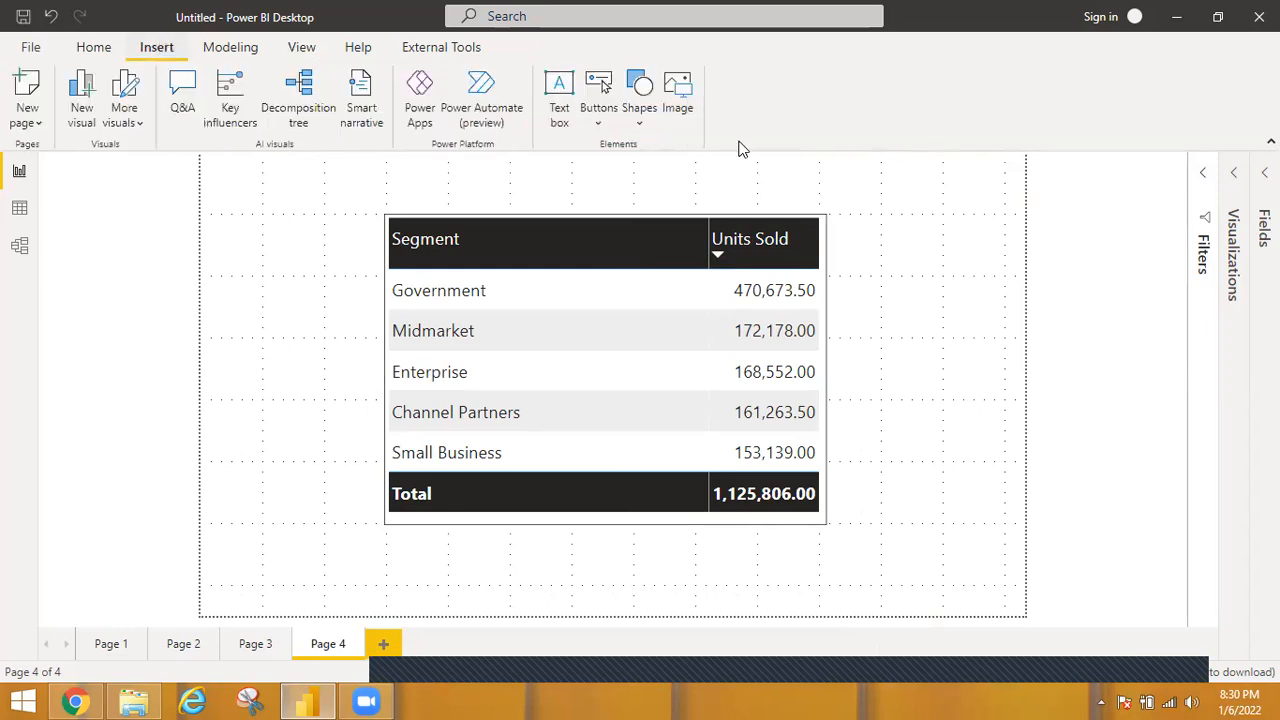
pyautogui.click(685, 88)
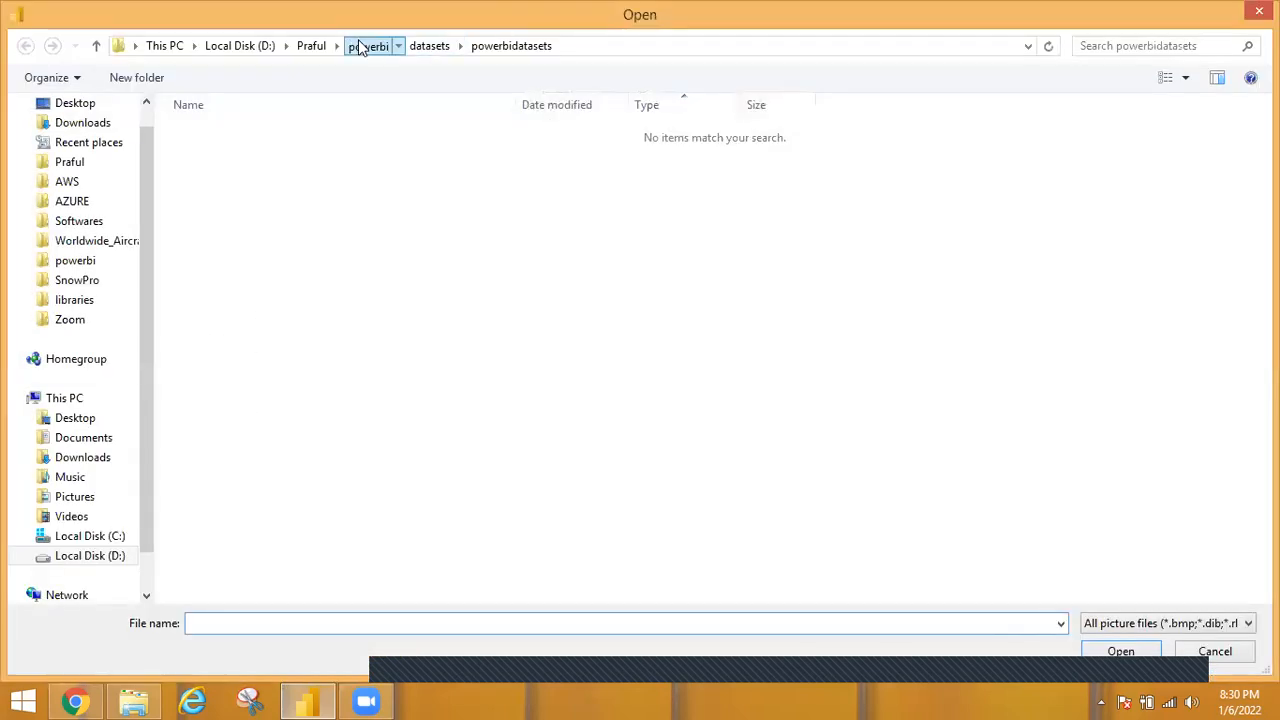
pyautogui.click(362, 47)
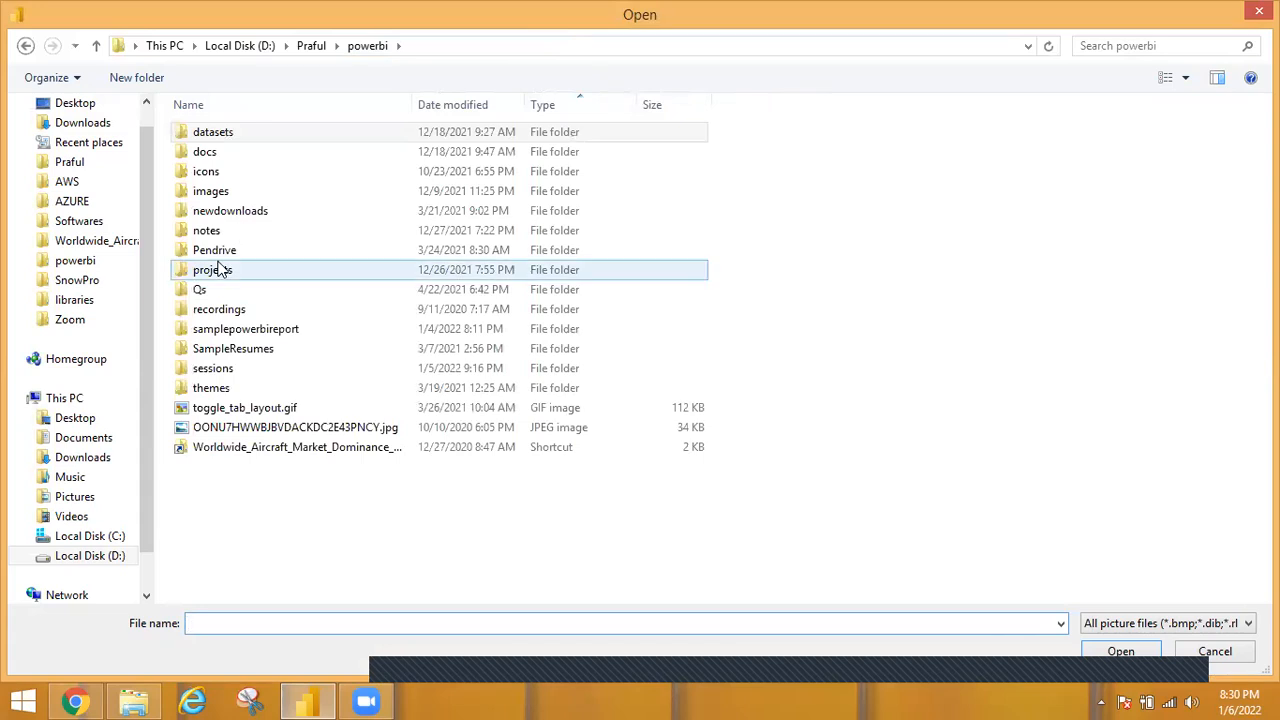
pyautogui.doubleClick(212, 193)
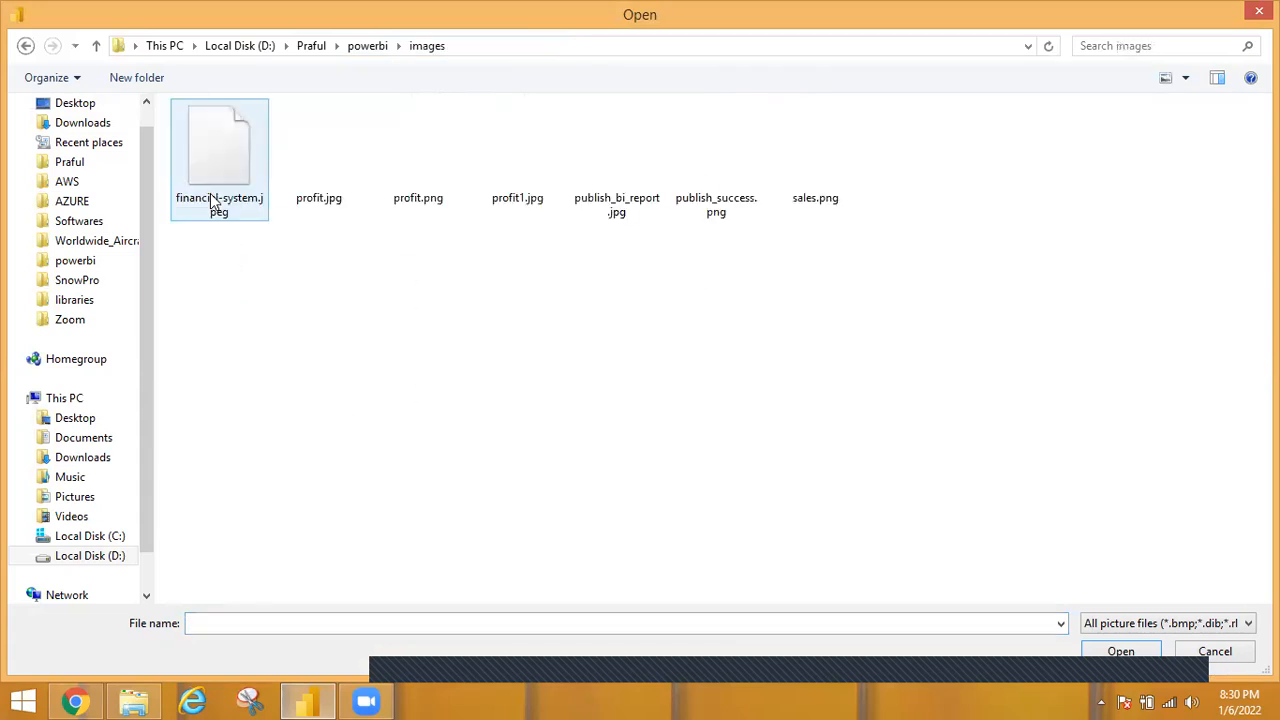
pyautogui.click(360, 45)
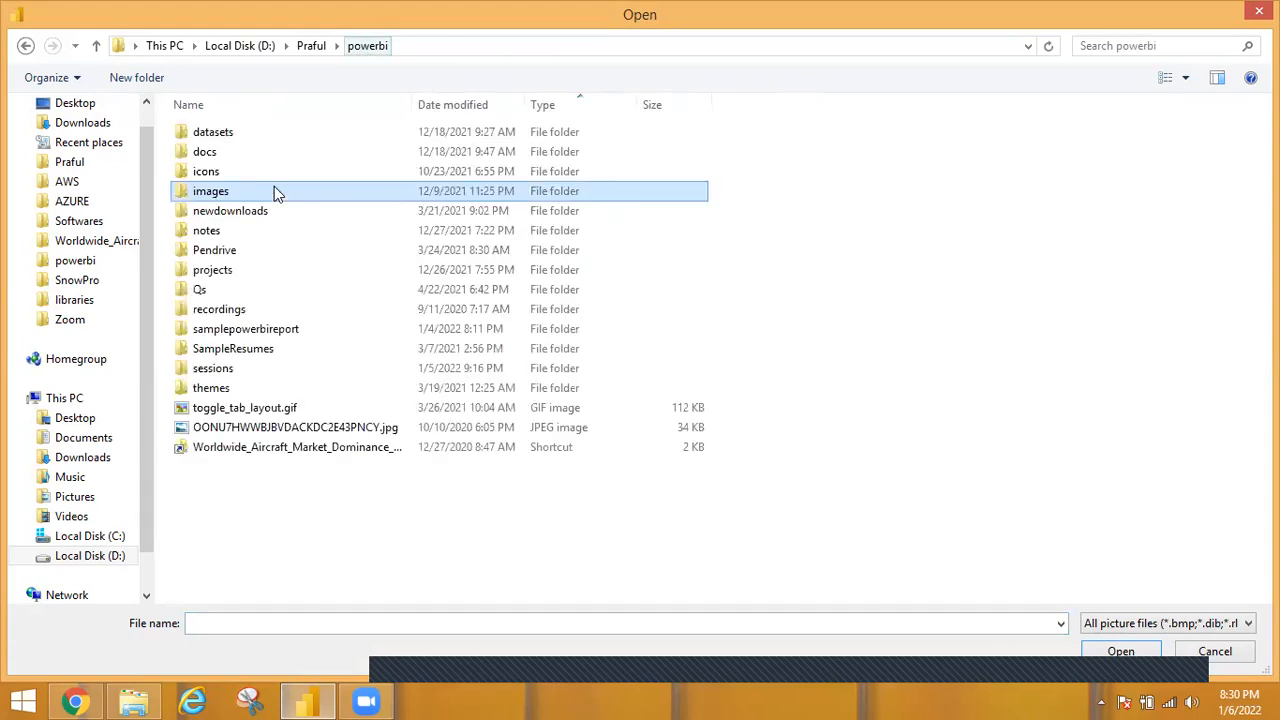
pyautogui.click(210, 175)
pyautogui.doubleClick(210, 175)
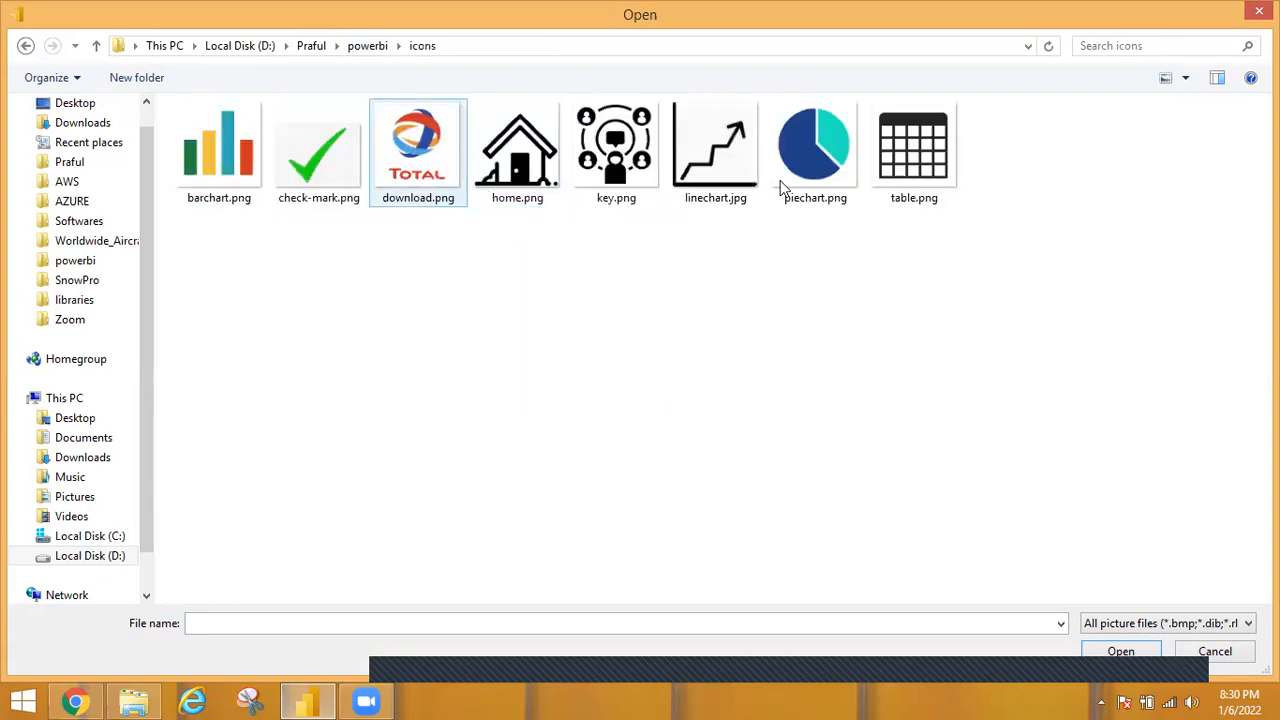
pyautogui.doubleClick(835, 165)
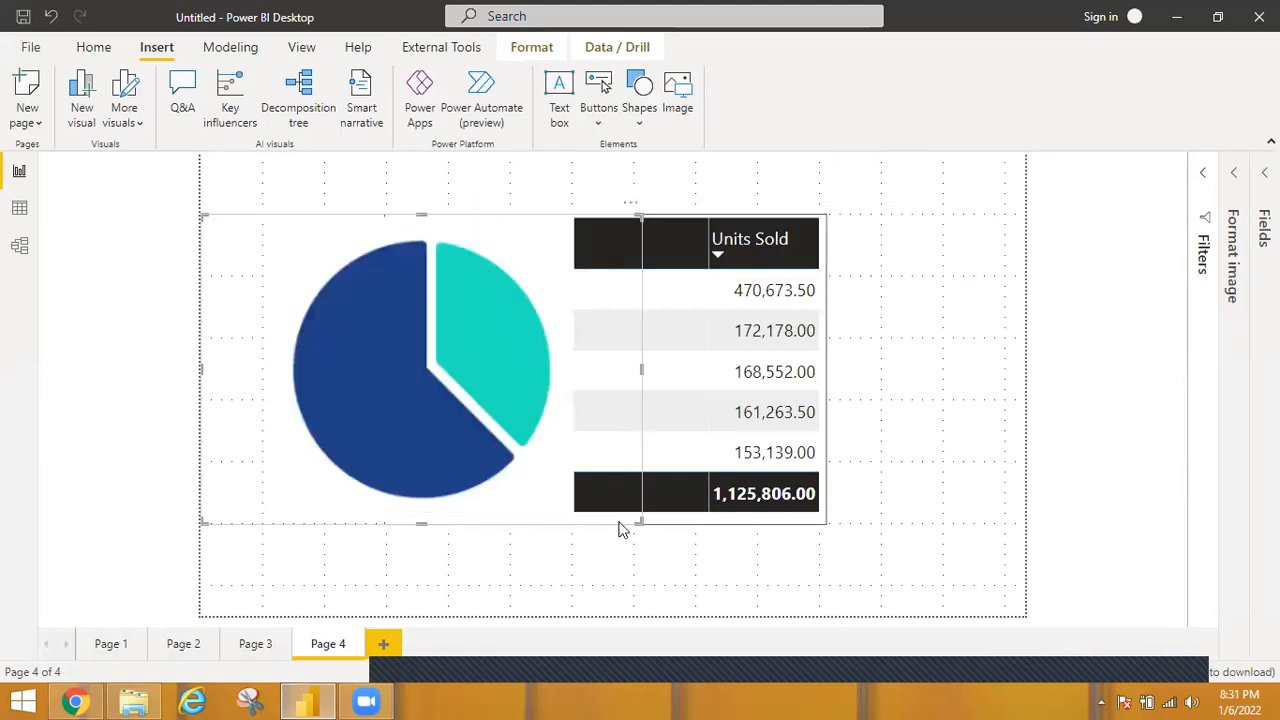
pyautogui.moveTo(638, 521); pyautogui.dragTo(334, 397)
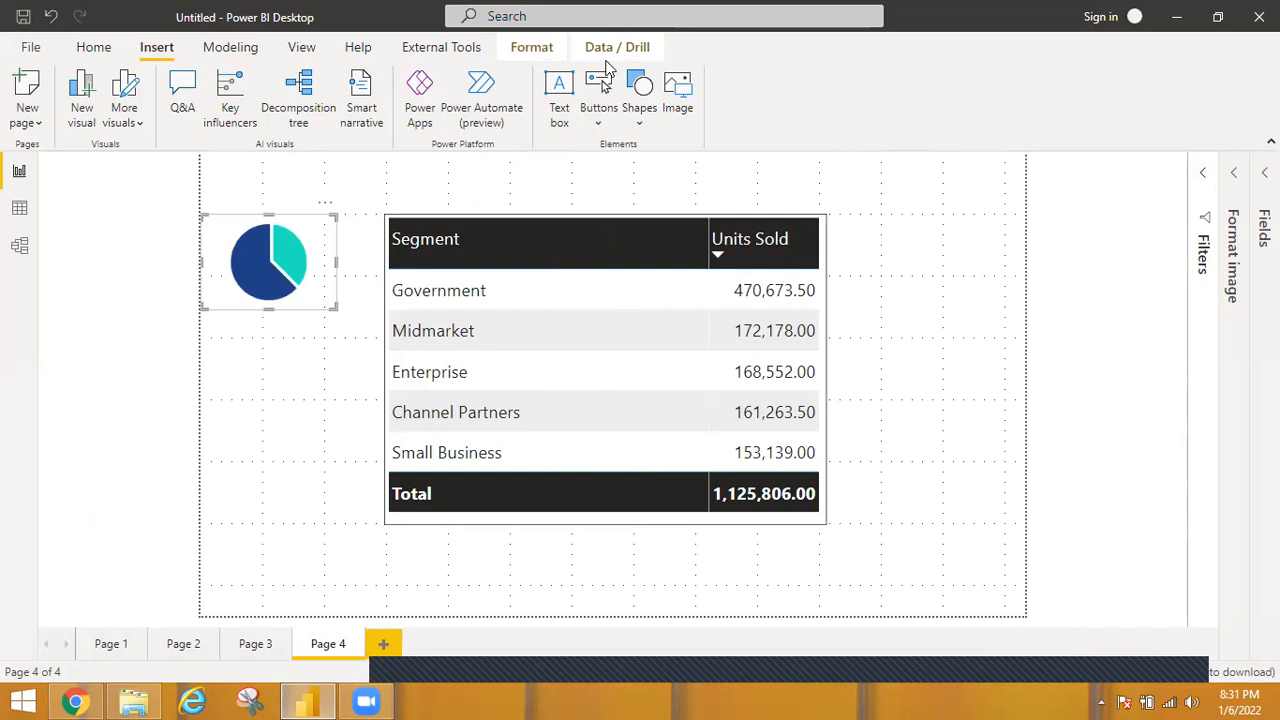
# Insert the image table.png from the icons folder and reduce its height below the pie icon.
pyautogui.click(678, 92)
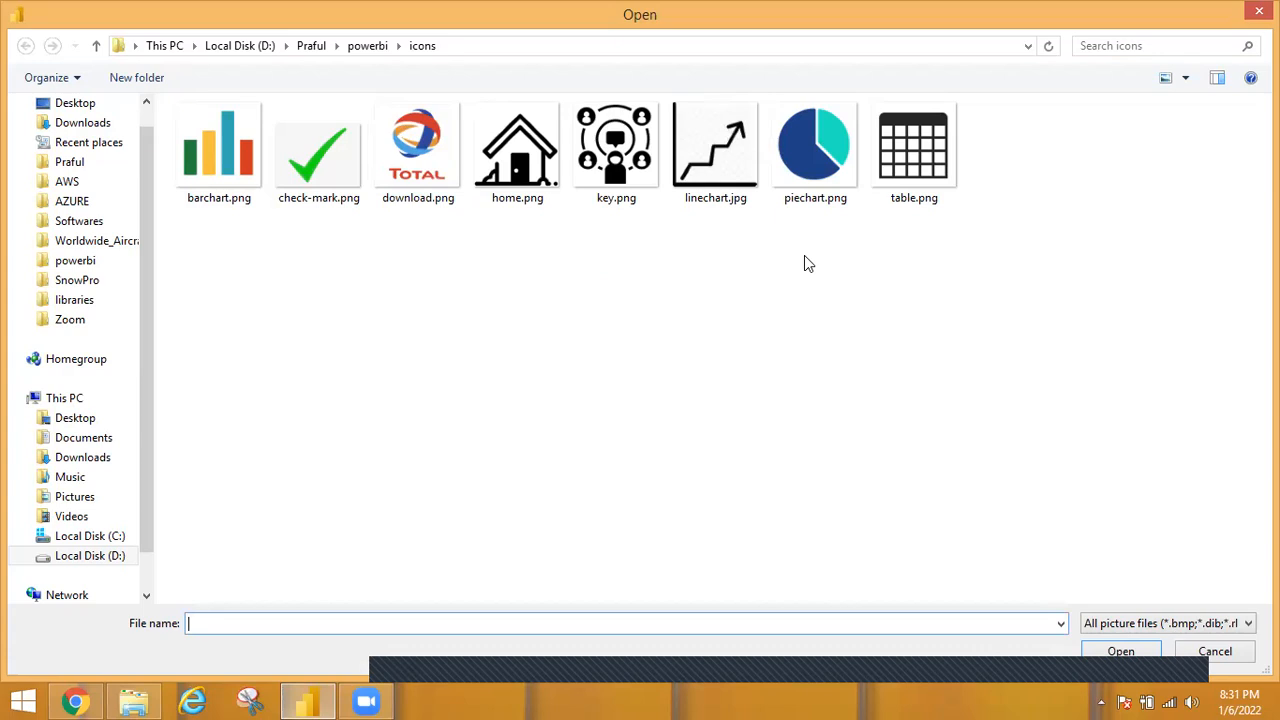
pyautogui.click(918, 197)
pyautogui.doubleClick(918, 195)
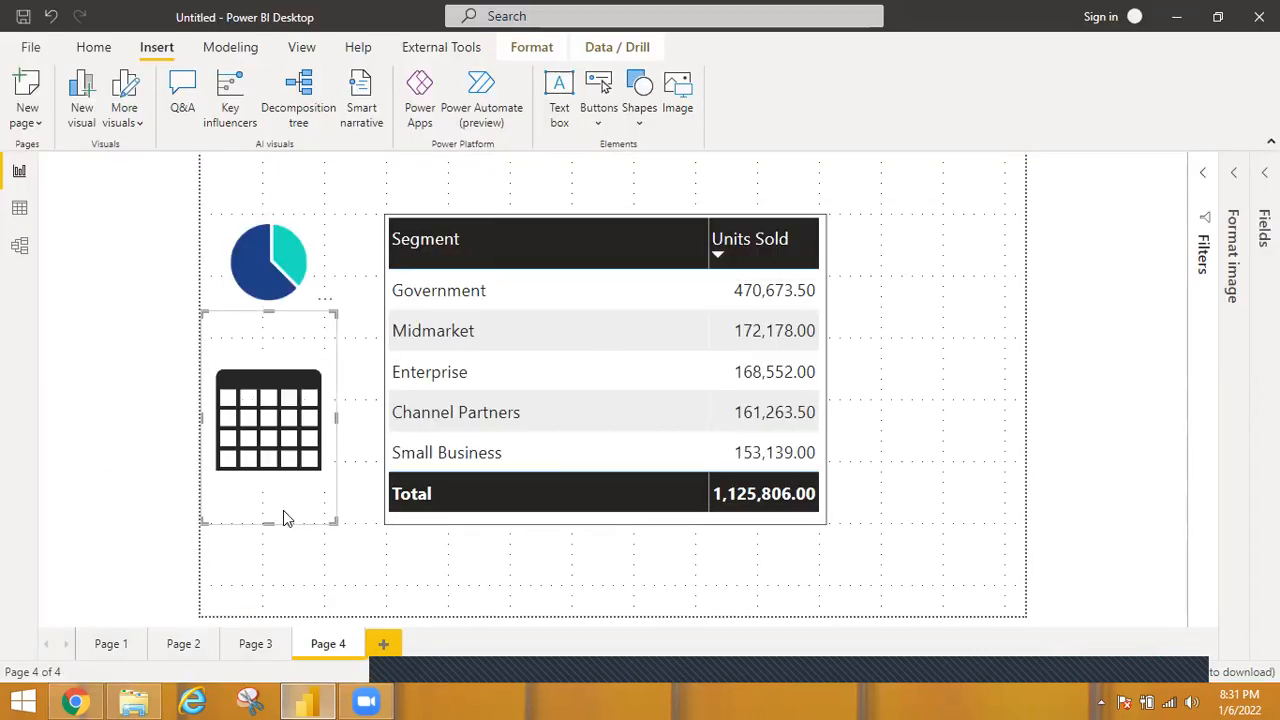
pyautogui.moveTo(269, 522); pyautogui.dragTo(277, 422)
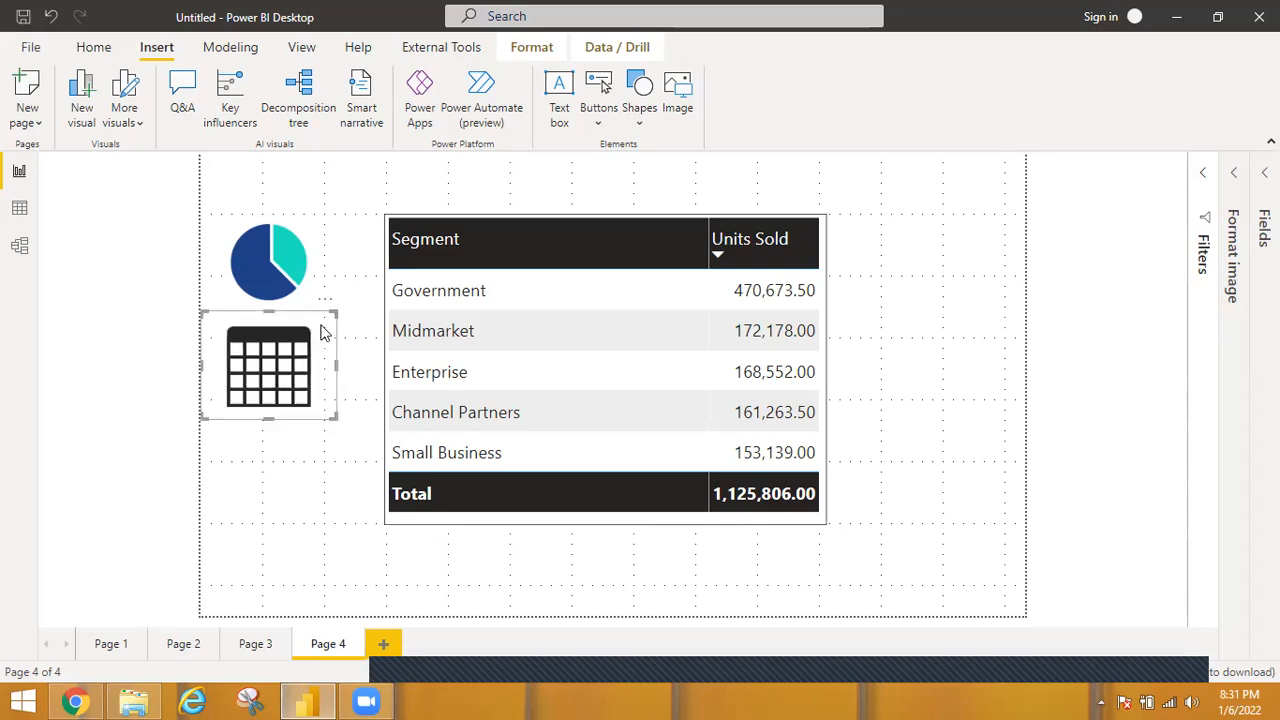
# Move the table icon above the Units Sold column and resize it to span the right half of the table visual's upper edge.
pyautogui.moveTo(322, 333); pyautogui.dragTo(617, 163)
pyautogui.moveTo(789, 158); pyautogui.dragTo(820, 163)
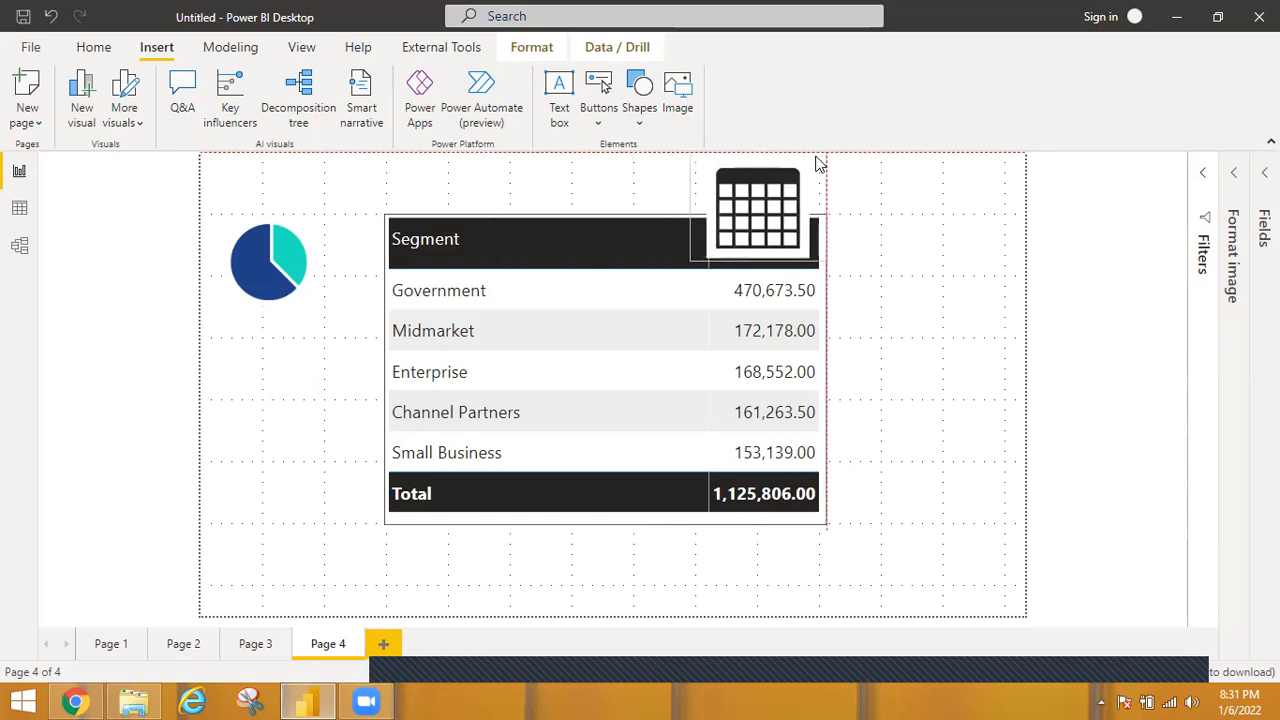
pyautogui.click(758, 245)
pyautogui.moveTo(758, 260); pyautogui.dragTo(758, 212)
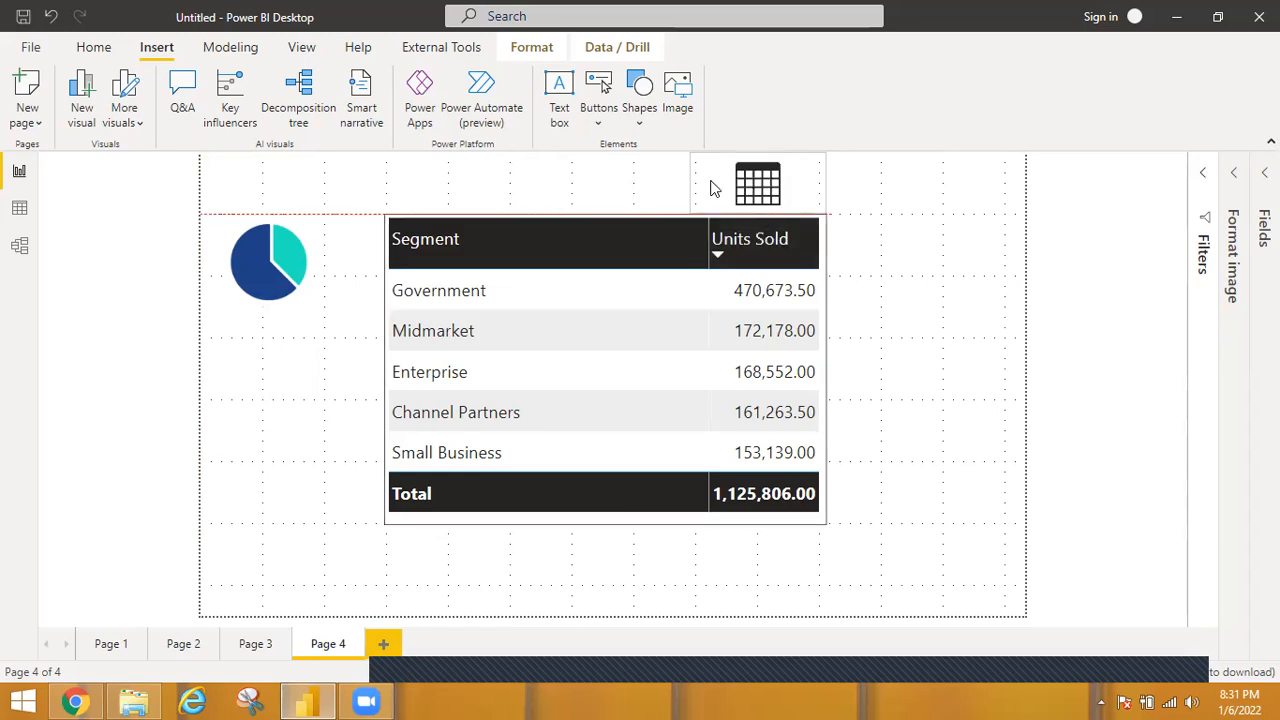
pyautogui.moveTo(691, 180); pyautogui.dragTo(605, 192)
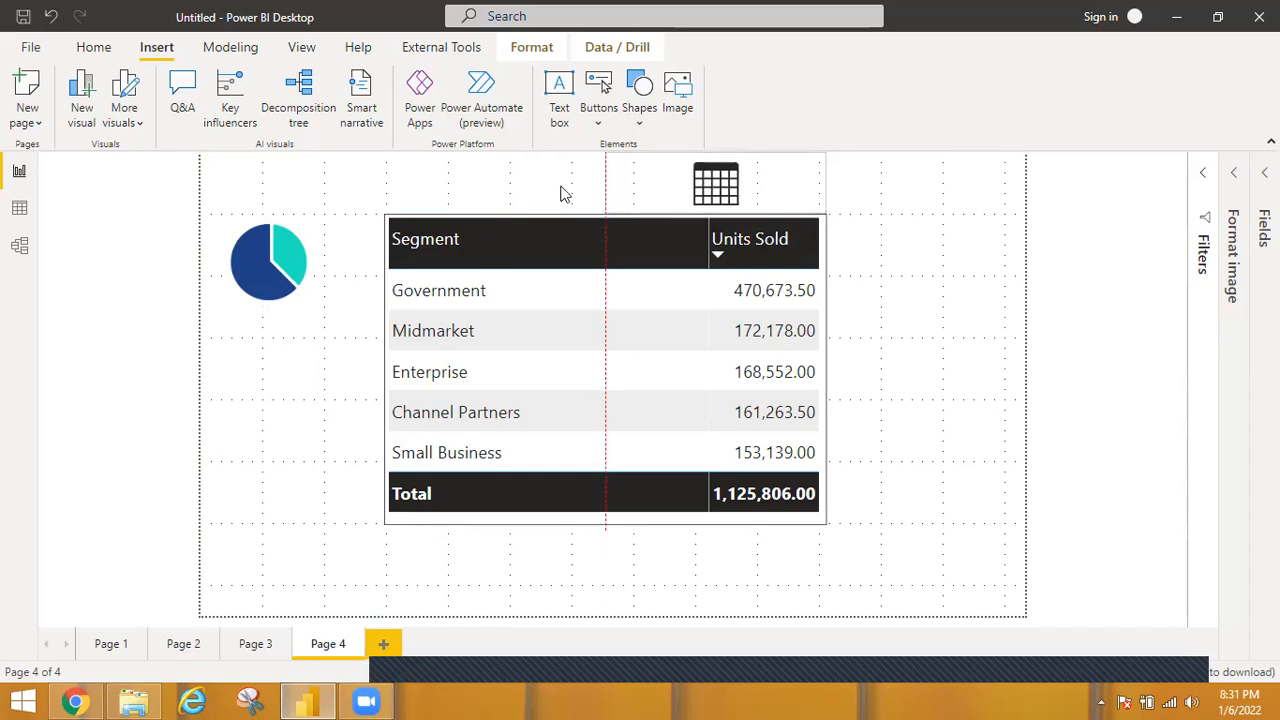
# Move the pie icon above the Segment column and widen it to fill the left half beside the table icon.
pyautogui.click(308, 260)
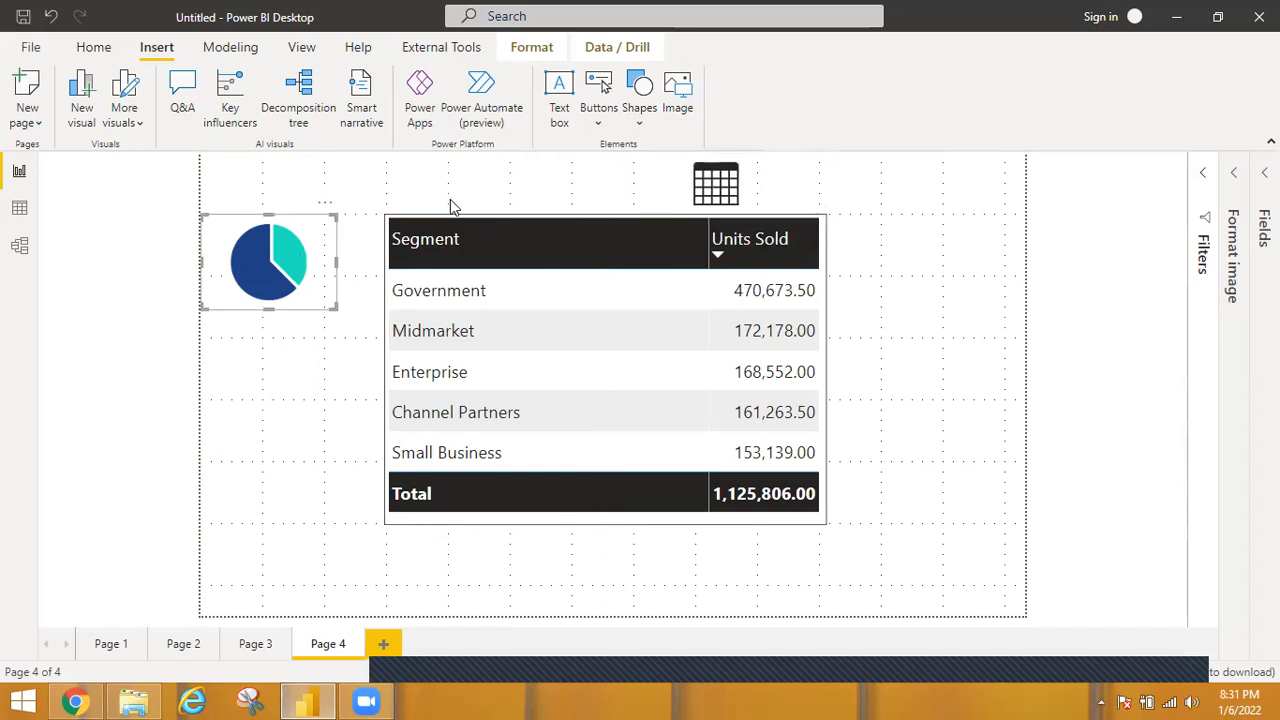
pyautogui.moveTo(492, 180); pyautogui.dragTo(452, 215)
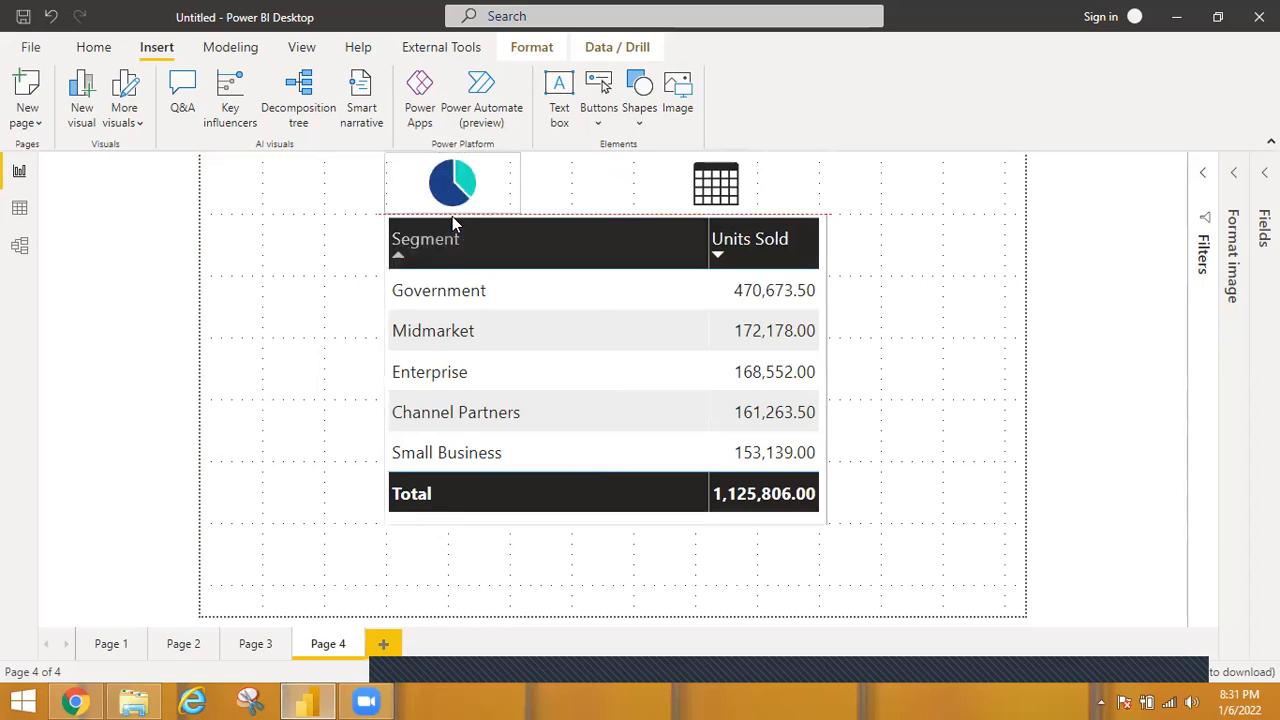
pyautogui.moveTo(520, 185); pyautogui.dragTo(619, 192)
pyautogui.click(922, 238)
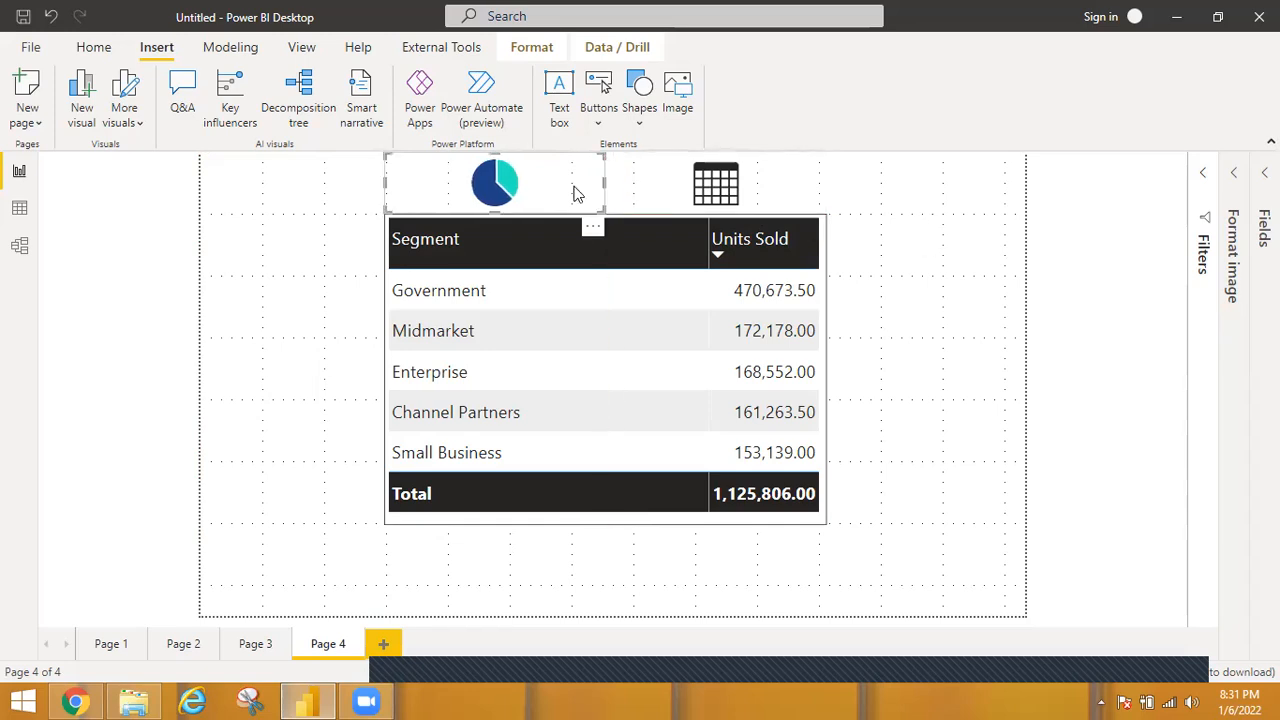
# Show the image formatting options and turn on the border around the pie icon.
pyautogui.click(763, 212)
pyautogui.click(1239, 176)
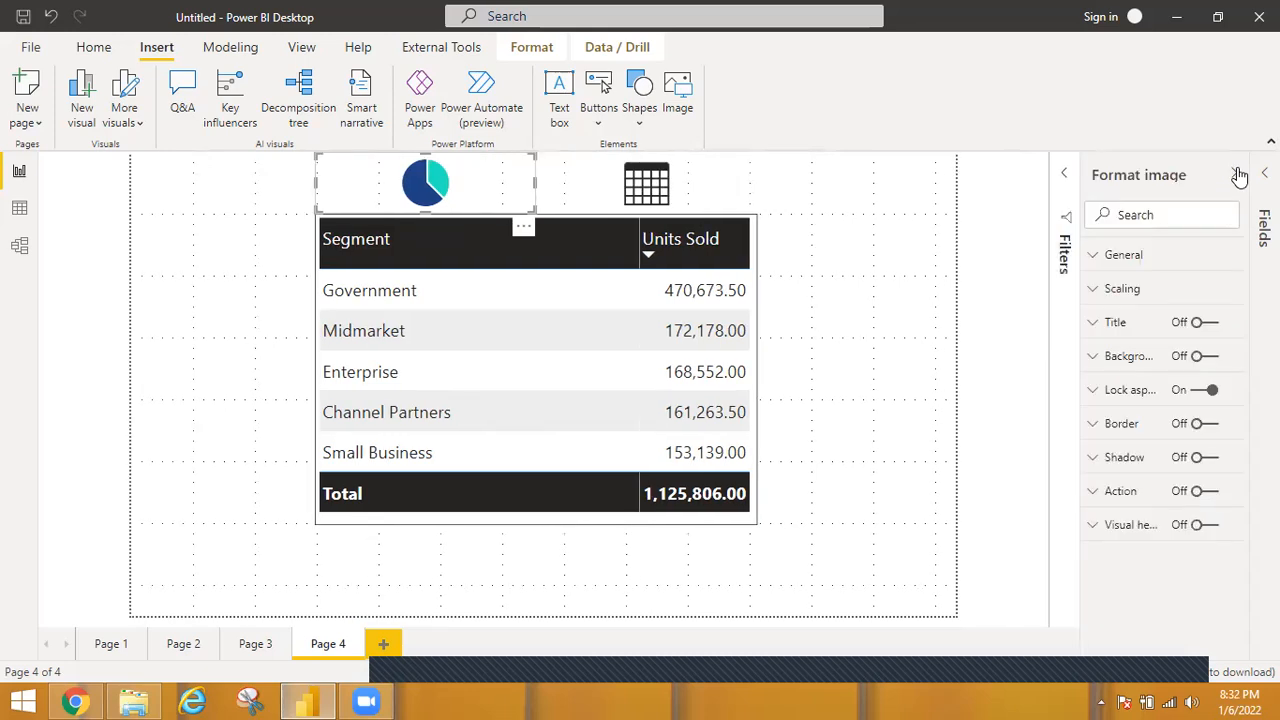
pyautogui.click(1214, 425)
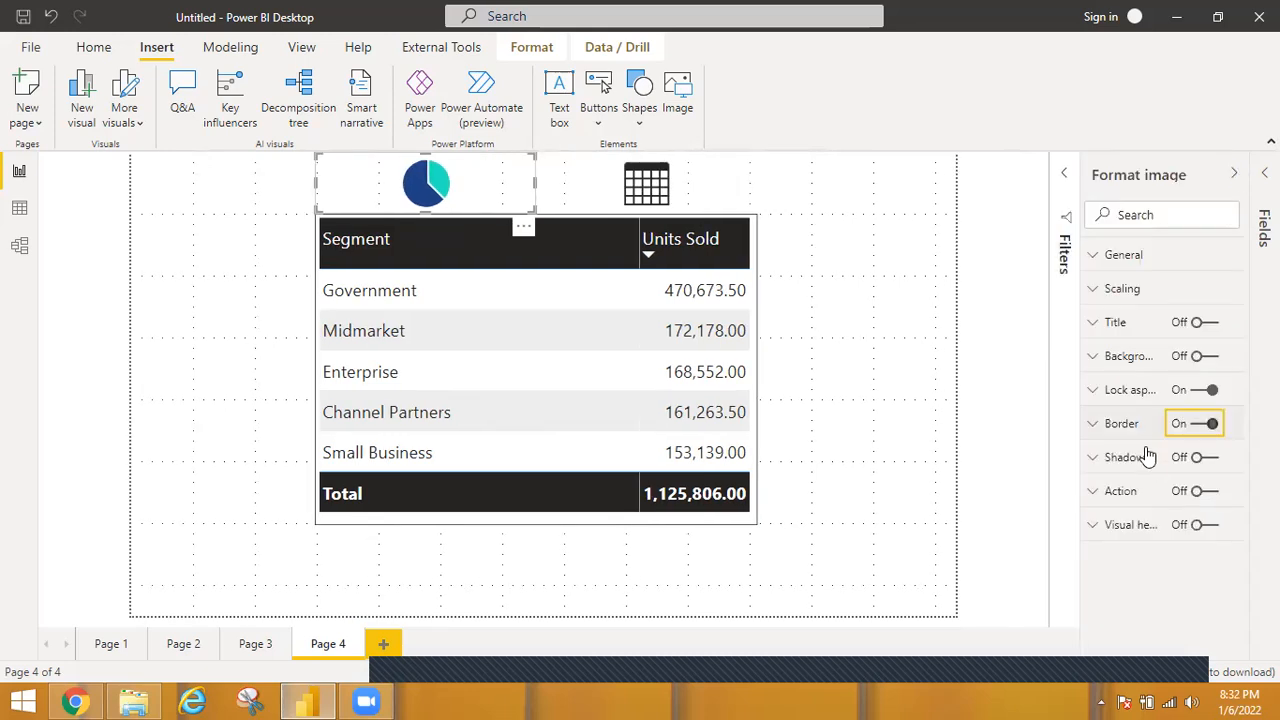
# Turn on the pie icon's action, with type Bookmark and the Pie bookmark as its target.
pyautogui.click(1208, 492)
pyautogui.click(1108, 491)
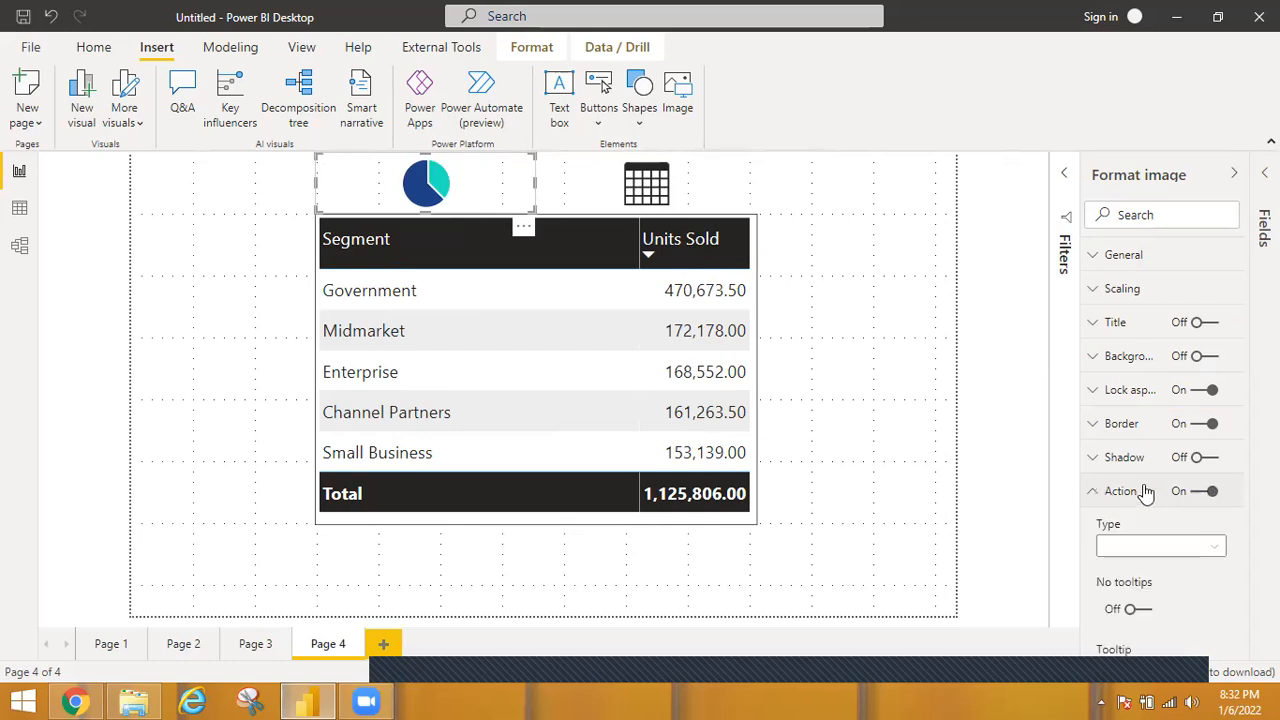
pyautogui.click(1198, 552)
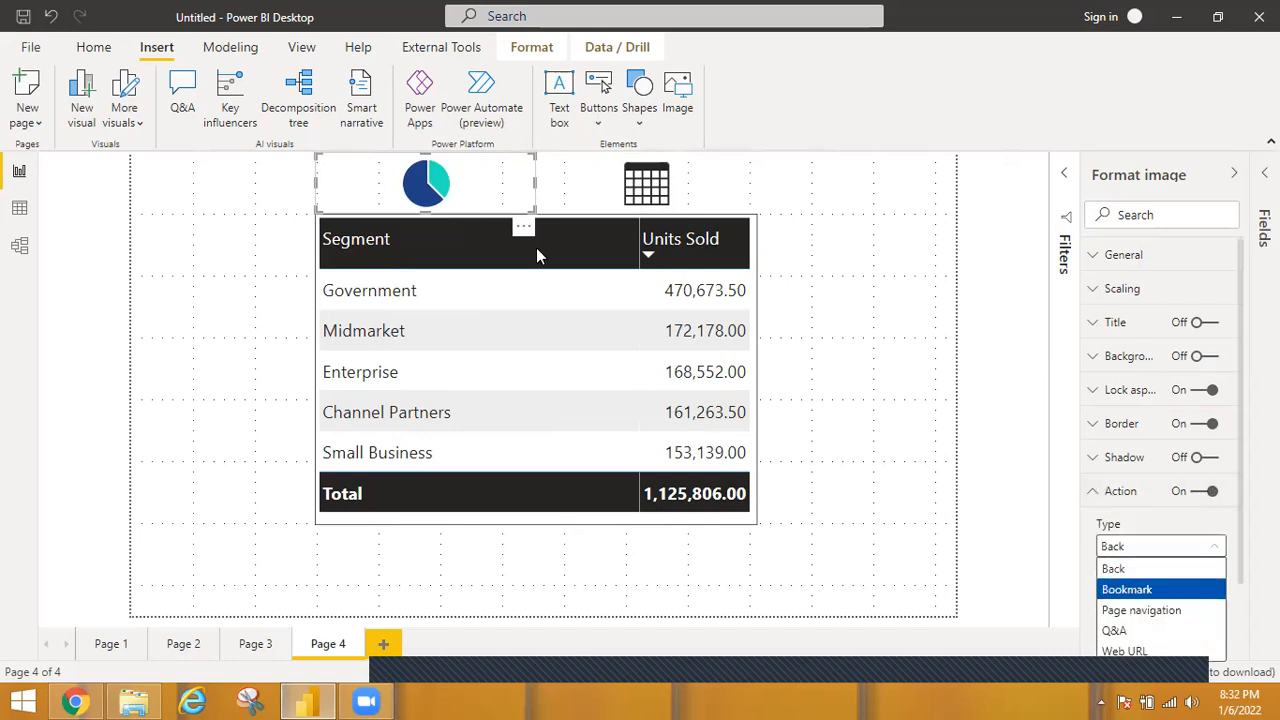
pyautogui.click(1131, 591)
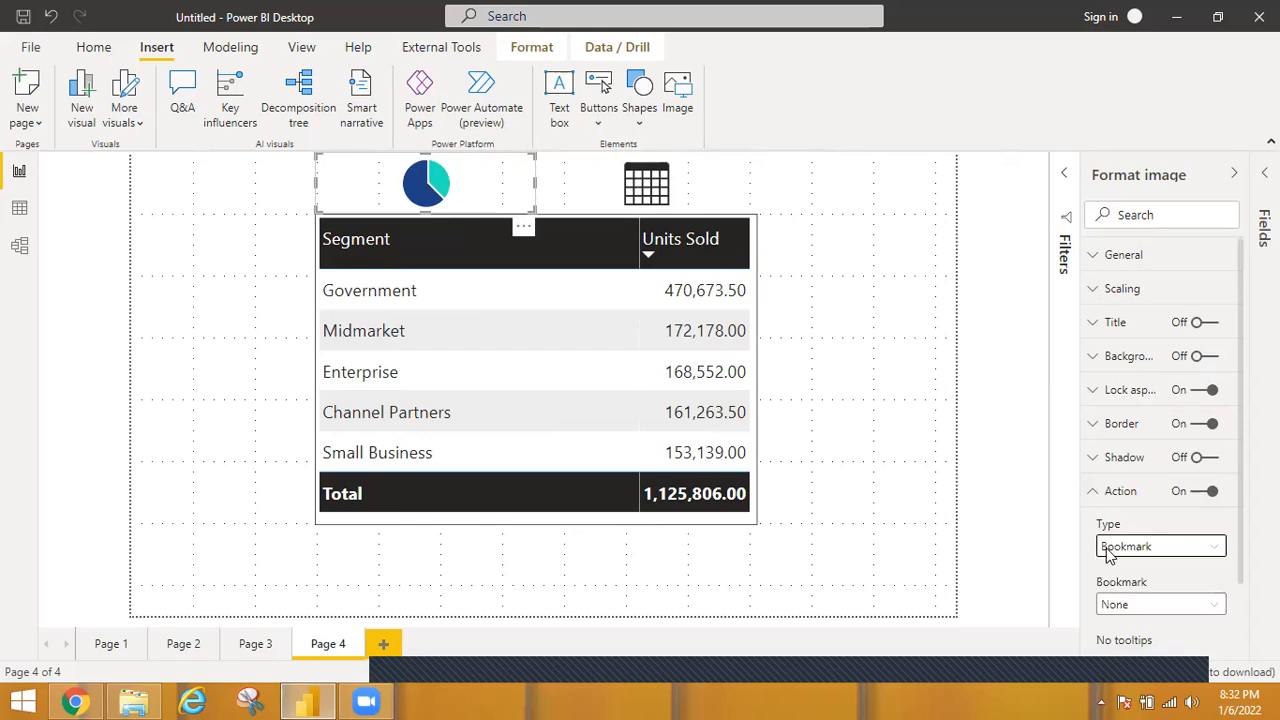
pyautogui.click(1216, 610)
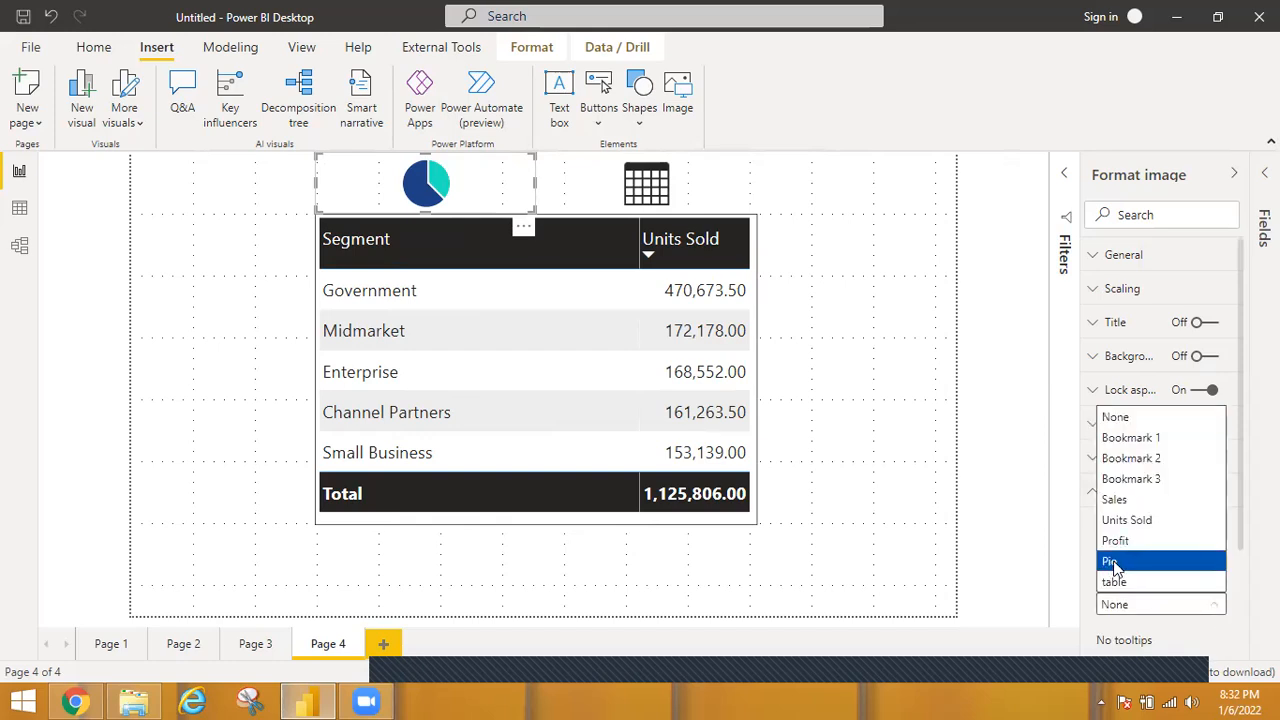
pyautogui.press('Return')
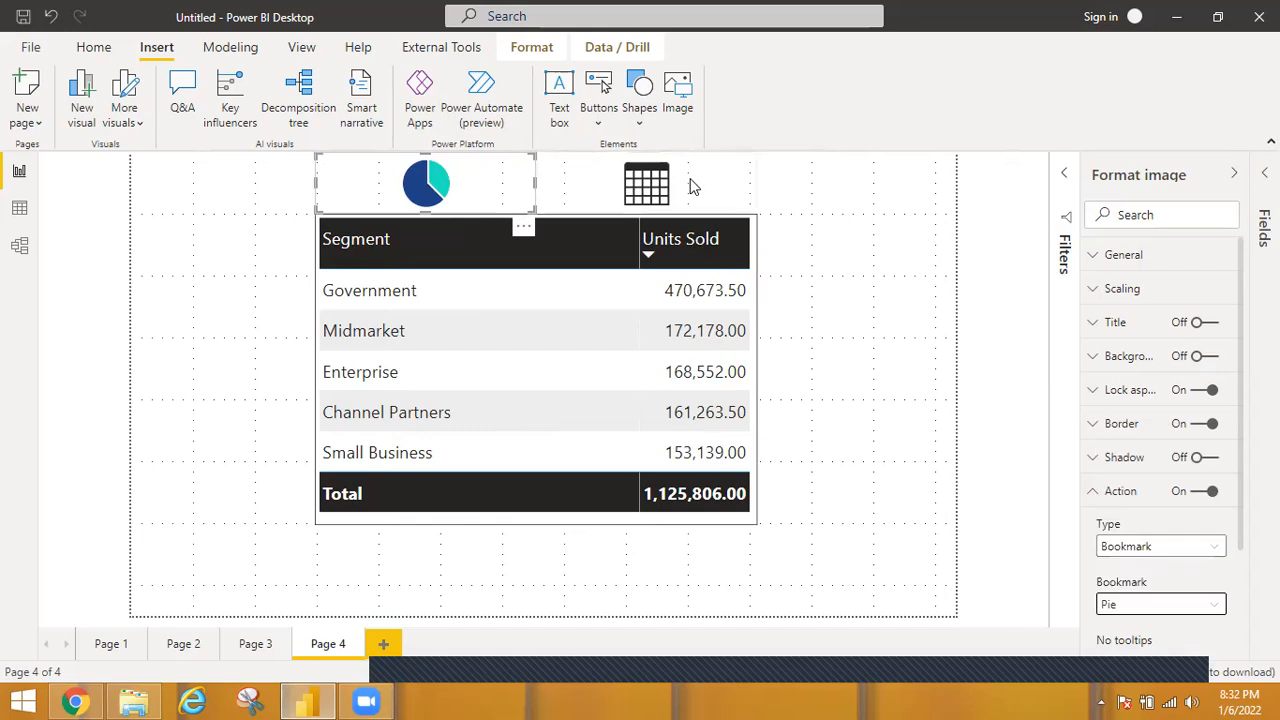
# Turn on the table icon's border and its action, with type Bookmark and the table bookmark as the target.
pyautogui.click(693, 186)
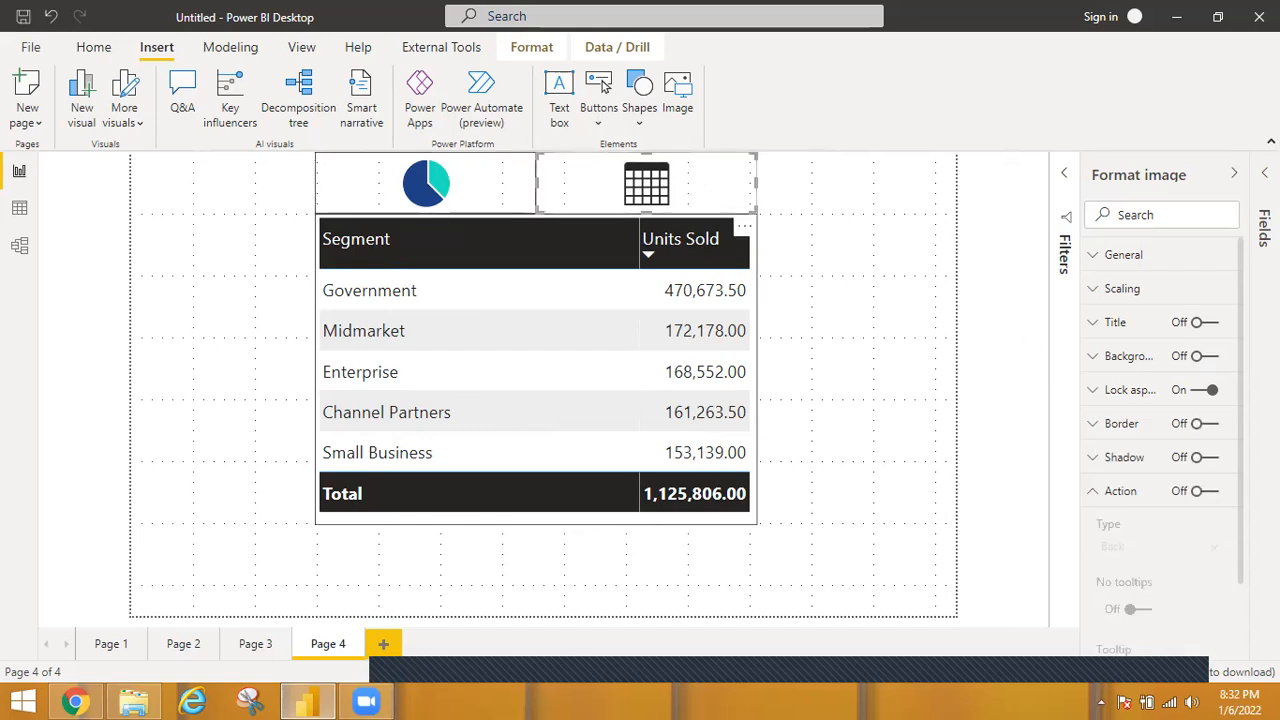
pyautogui.click(1205, 424)
pyautogui.click(1210, 491)
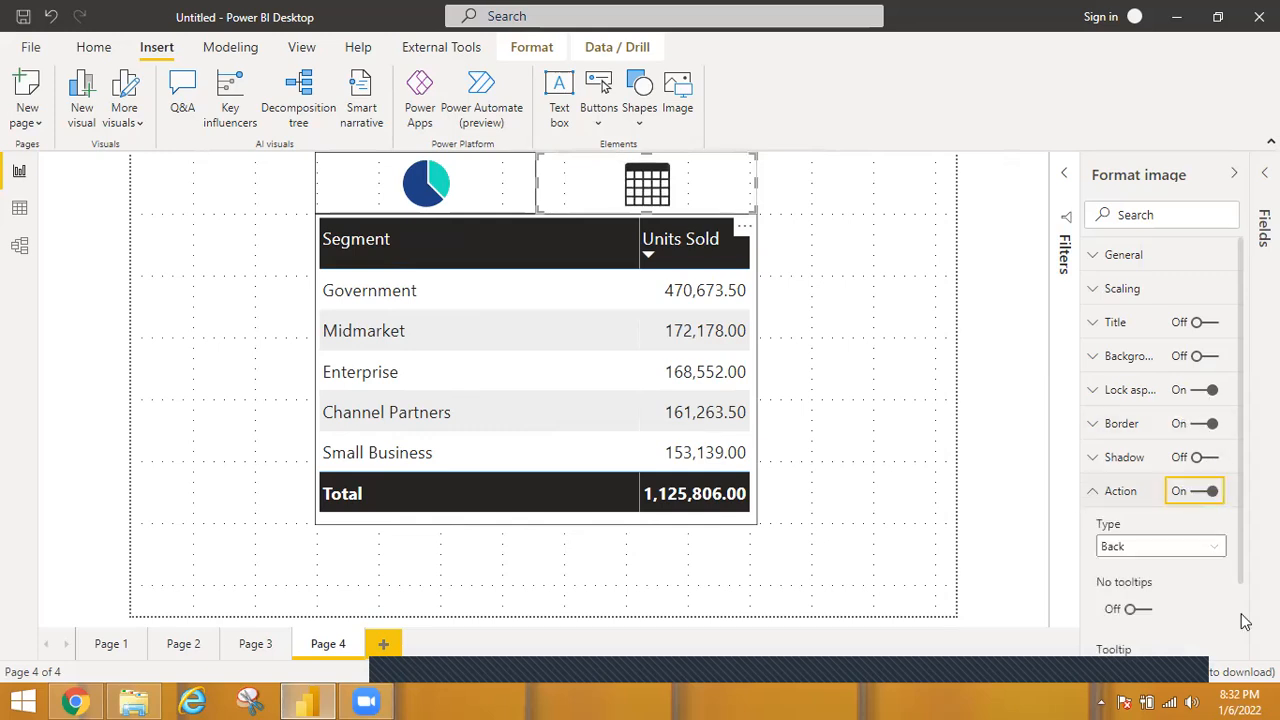
pyautogui.click(1211, 549)
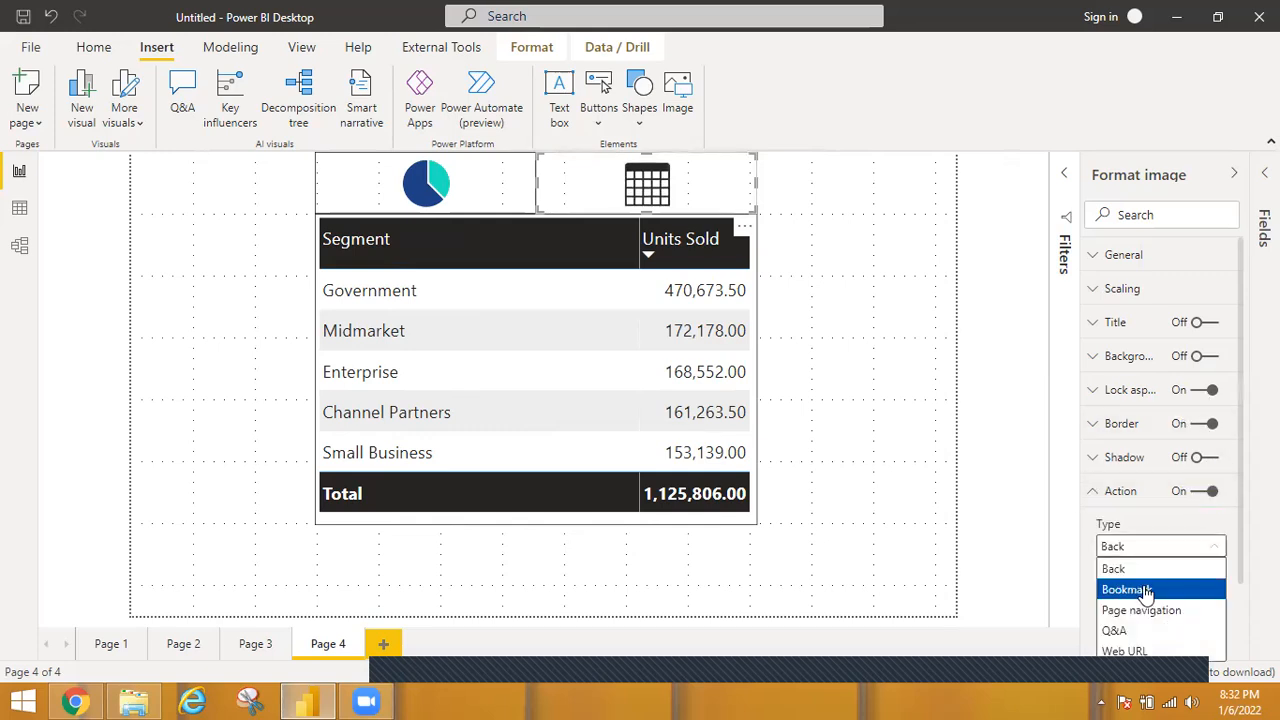
pyautogui.click(1179, 587)
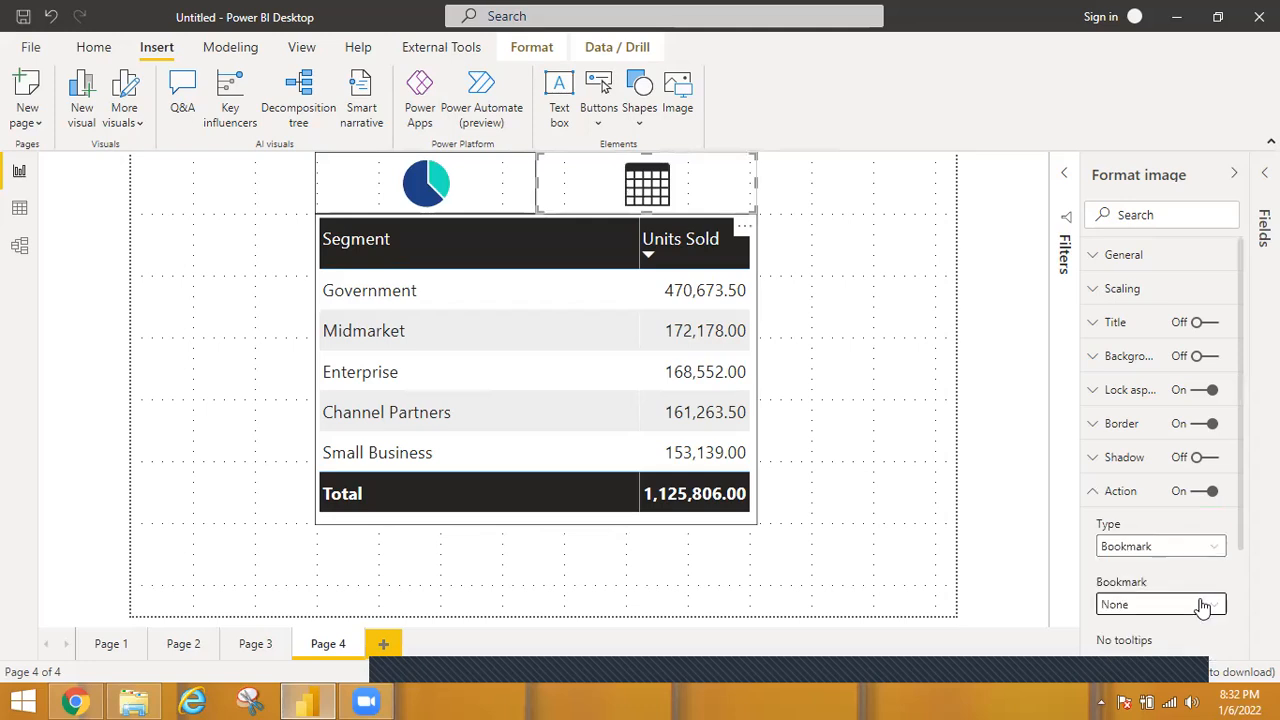
pyautogui.click(1203, 605)
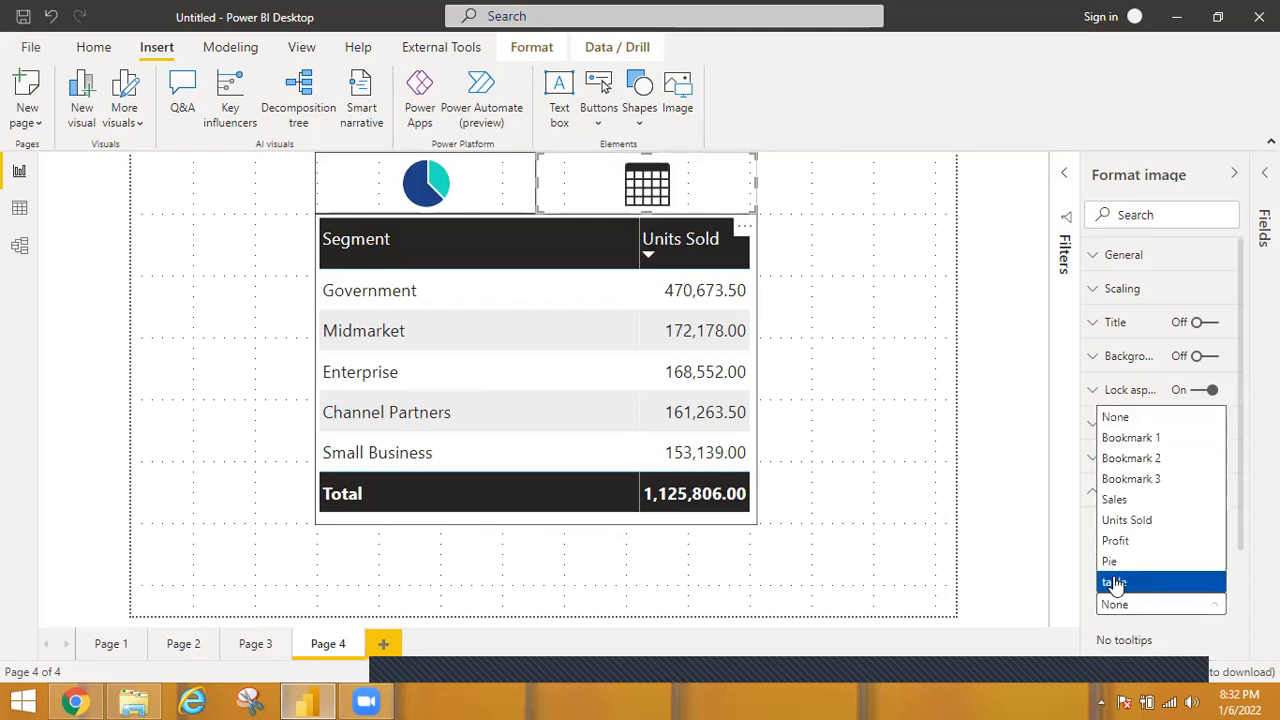
pyautogui.click(956, 501)
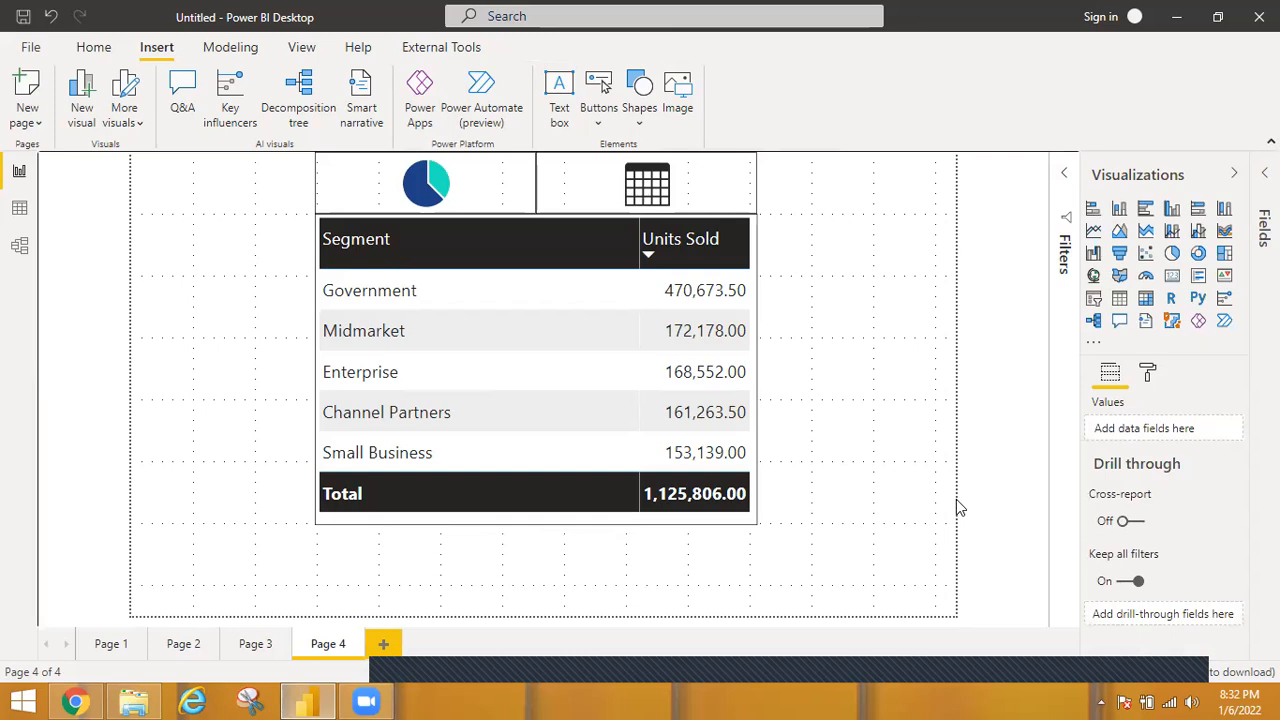
# Test the bookmark switching by following the pie icon's link and the table icon's link.
pyautogui.keyDown('ctrl'); pyautogui.click(469, 186); pyautogui.keyUp('ctrl')
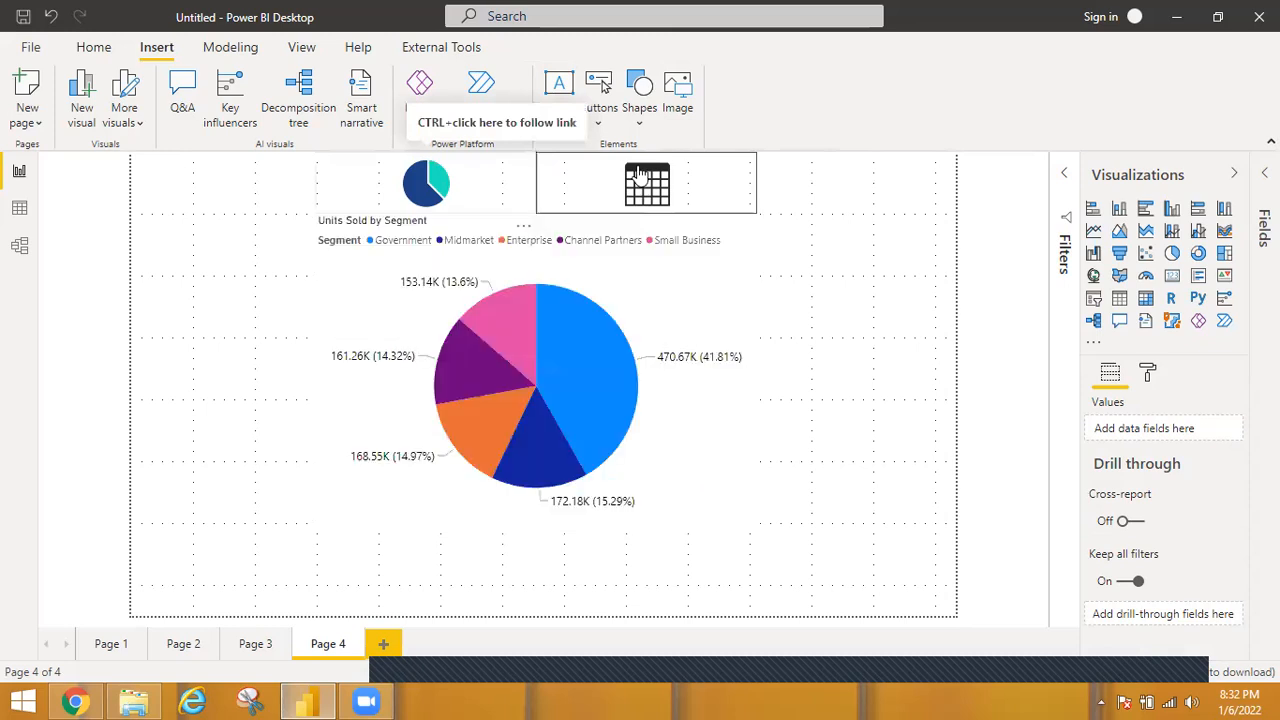
pyautogui.keyDown('ctrl'); pyautogui.click(690, 178); pyautogui.keyUp('ctrl')
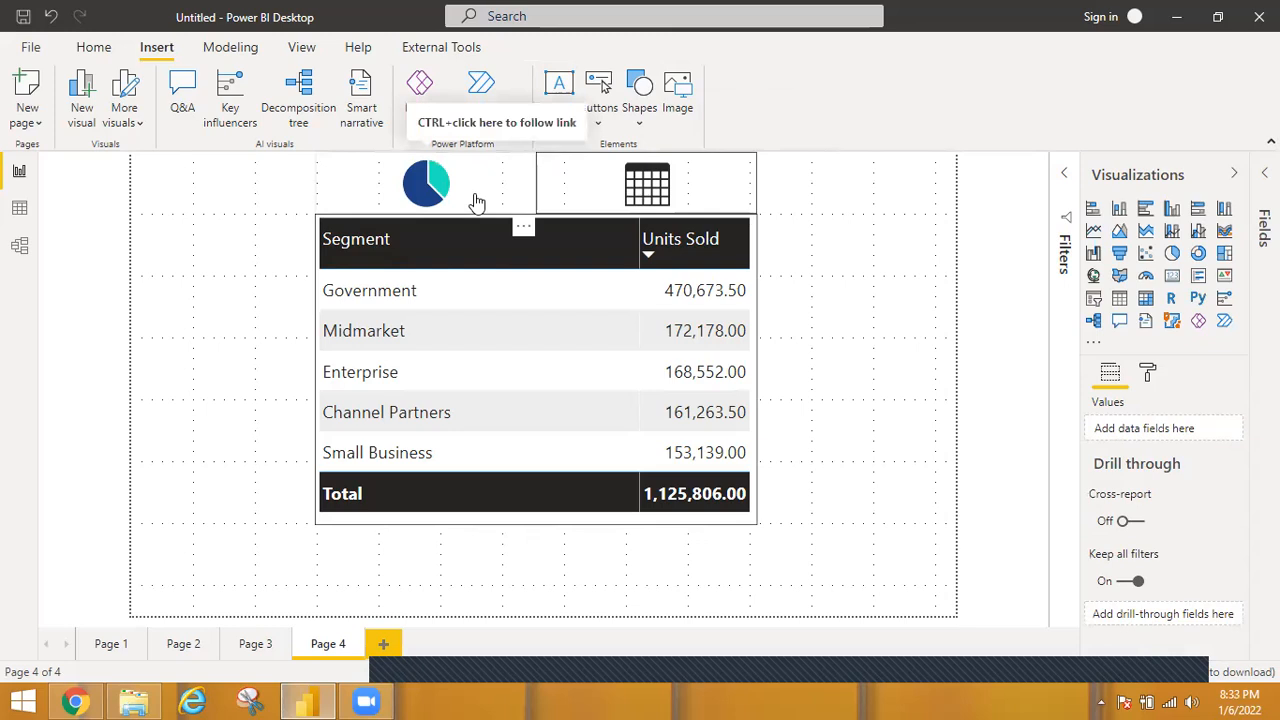
pyautogui.click(175, 358)
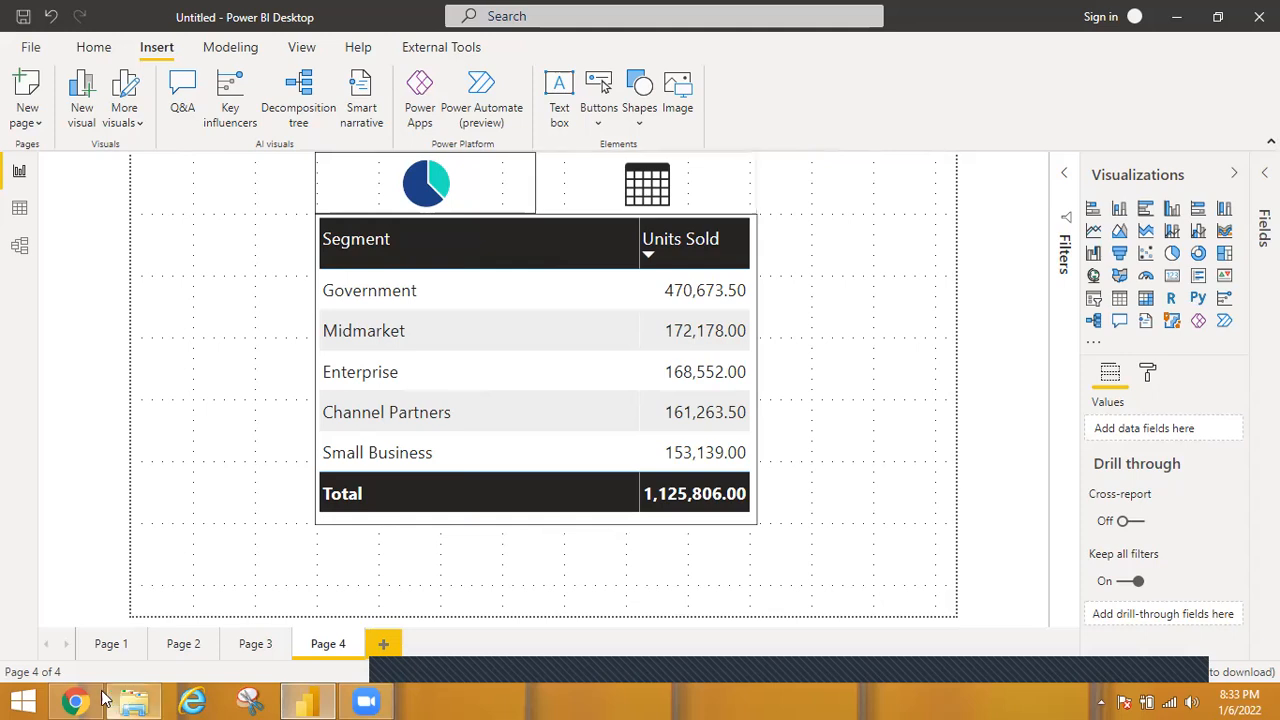
# Switch to Chrome and open the app.powerbi.com report link from the dataset email in a new browser tab.
pyautogui.hotkey('alt', 'Tab')
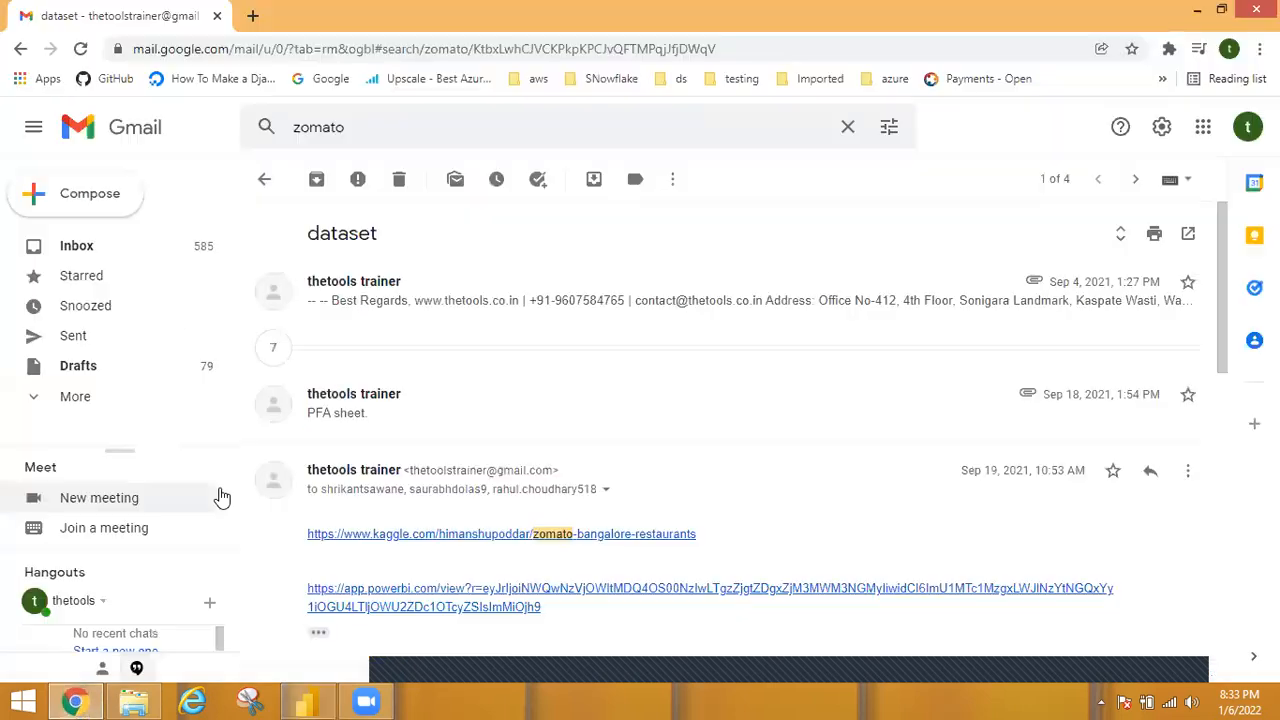
pyautogui.rightClick(437, 600)
pyautogui.click(510, 455)
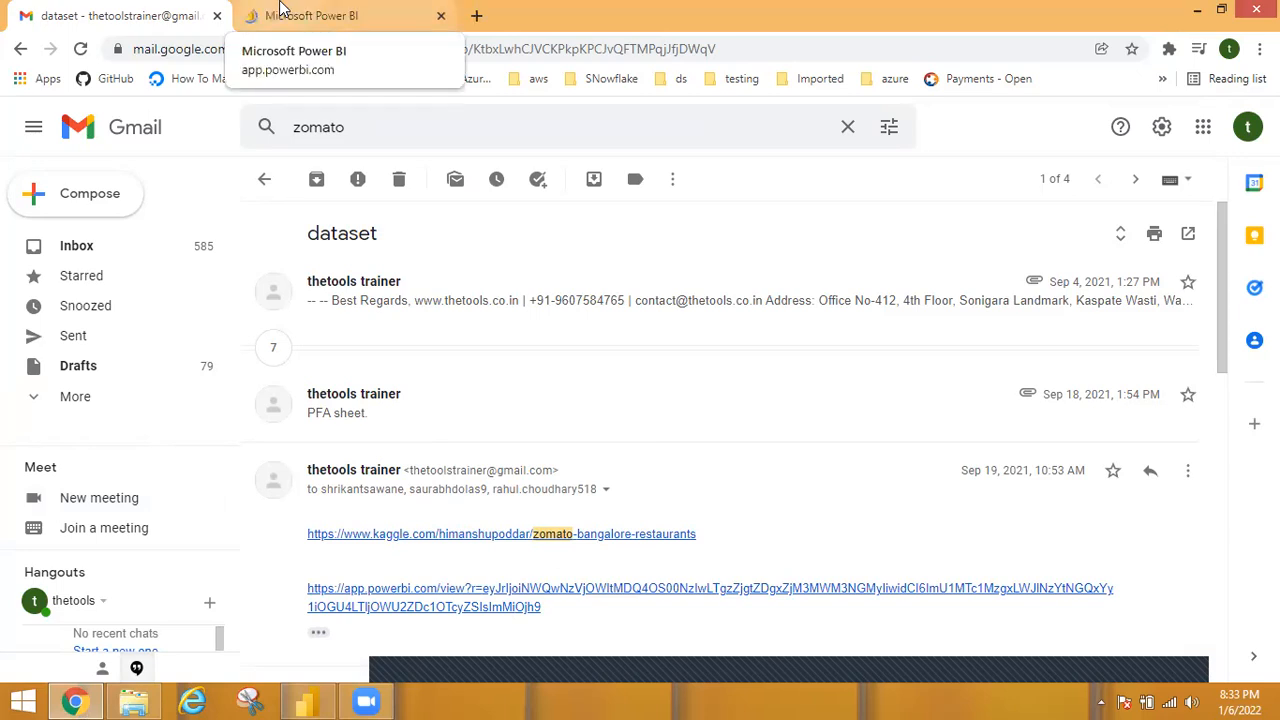
pyautogui.click(282, 8)
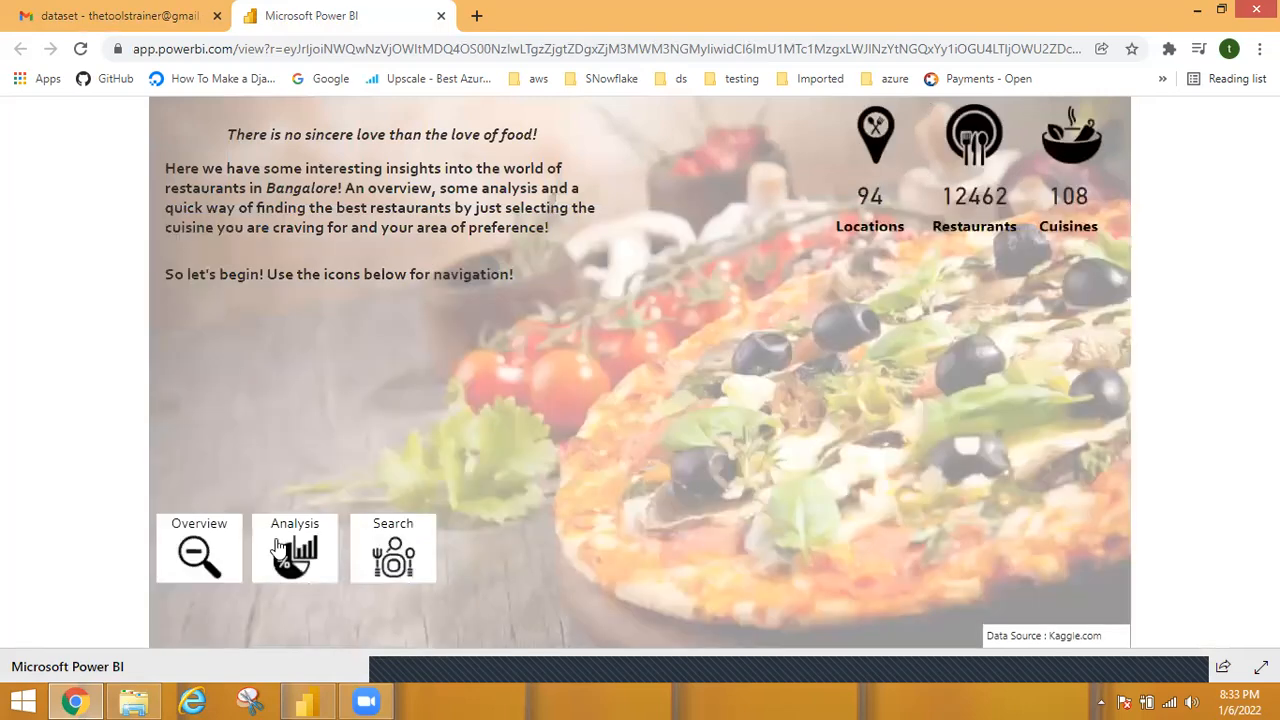
# Examine the restaurant report's icon navigation by opening its Analysis page and returning to the home page.
pyautogui.click(280, 548)
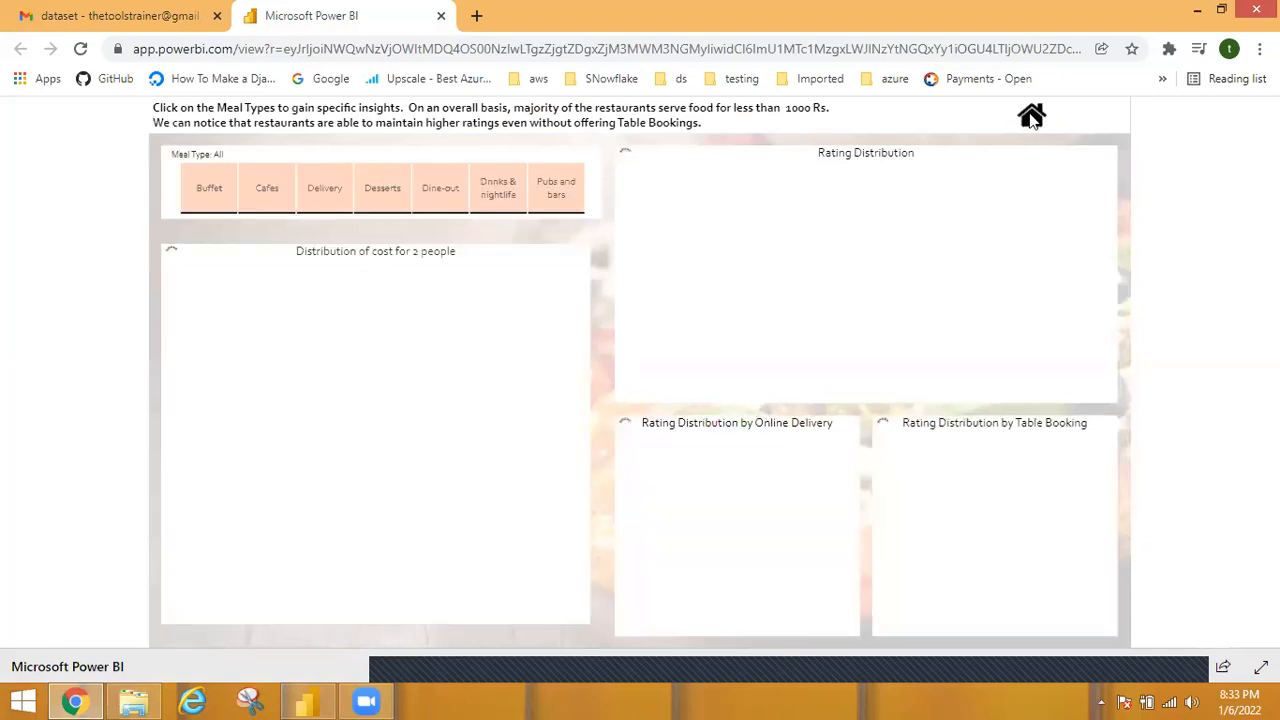
pyautogui.click(1031, 117)
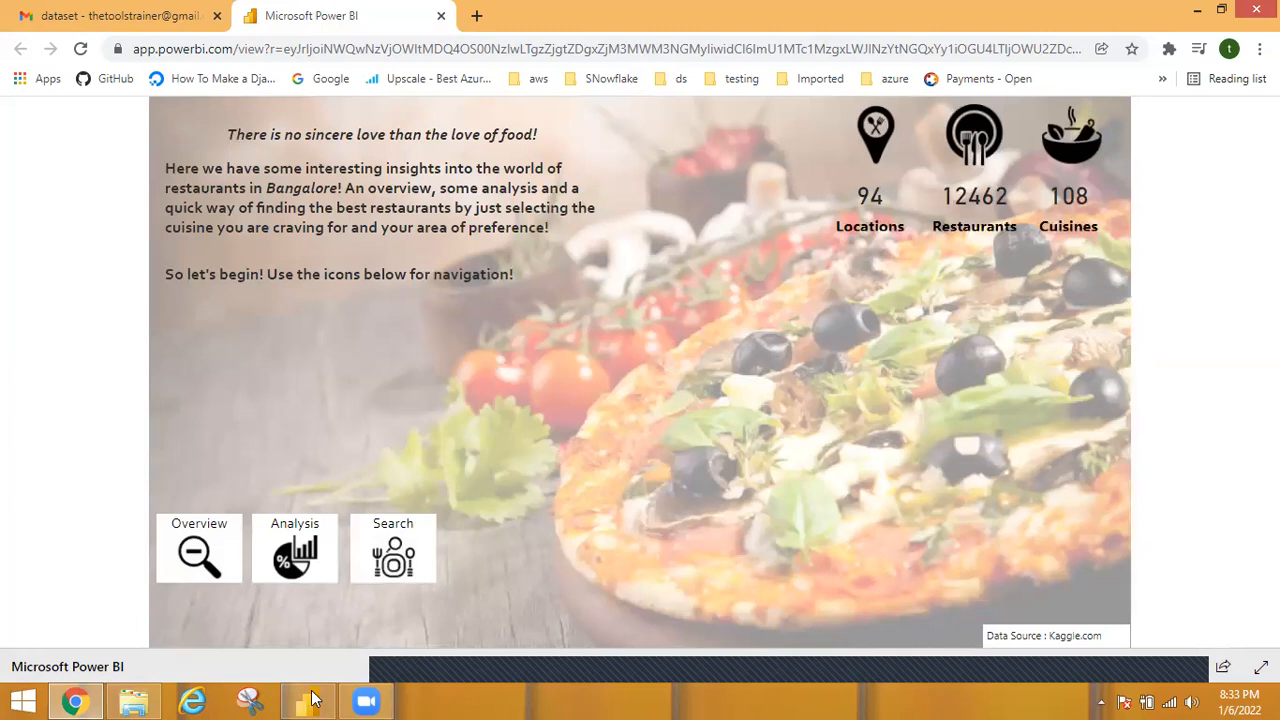
pyautogui.moveTo(310, 700)
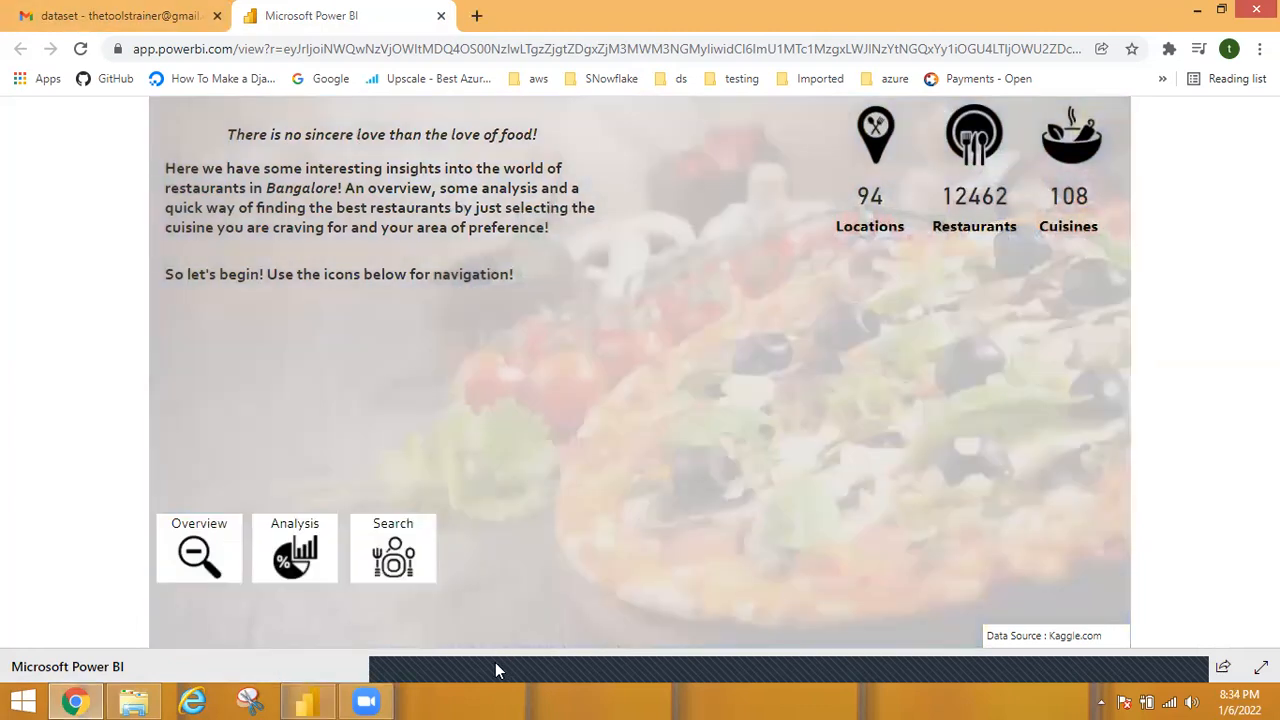
pyautogui.doubleClick(298, 652)
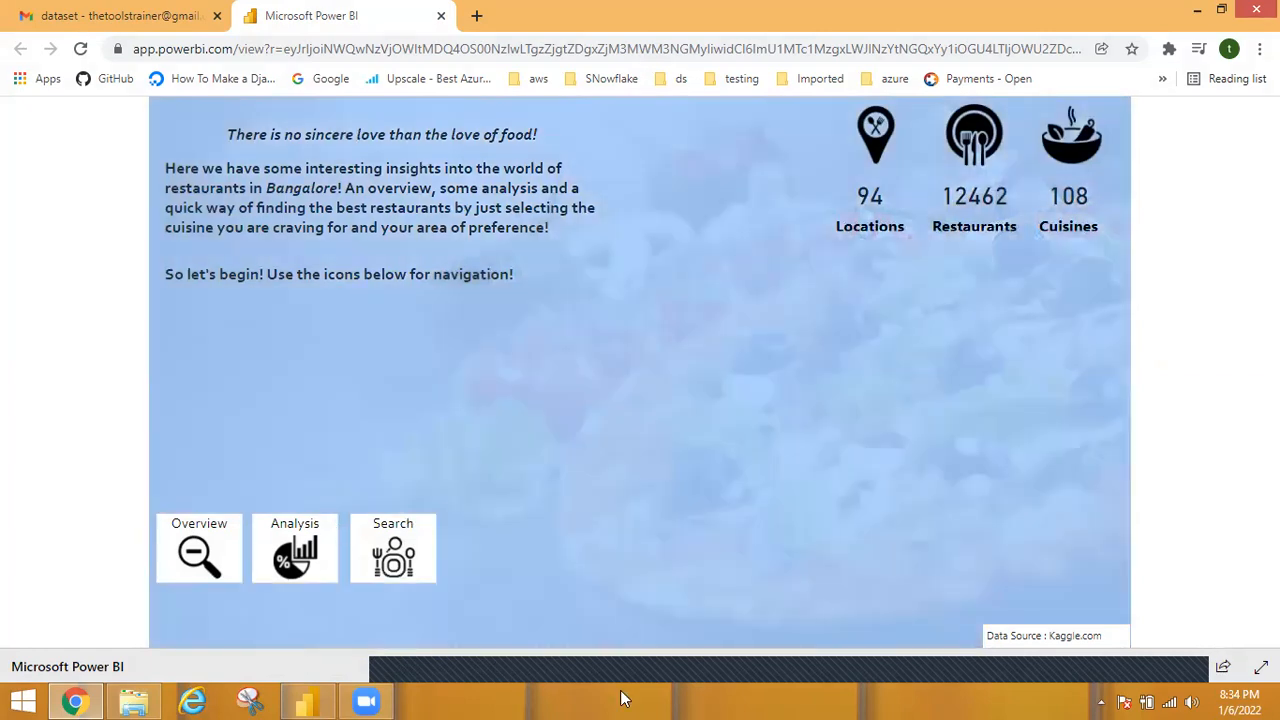
# Switch back to Power BI Desktop, add a new report page and name it LandingPage.
pyautogui.click(308, 700)
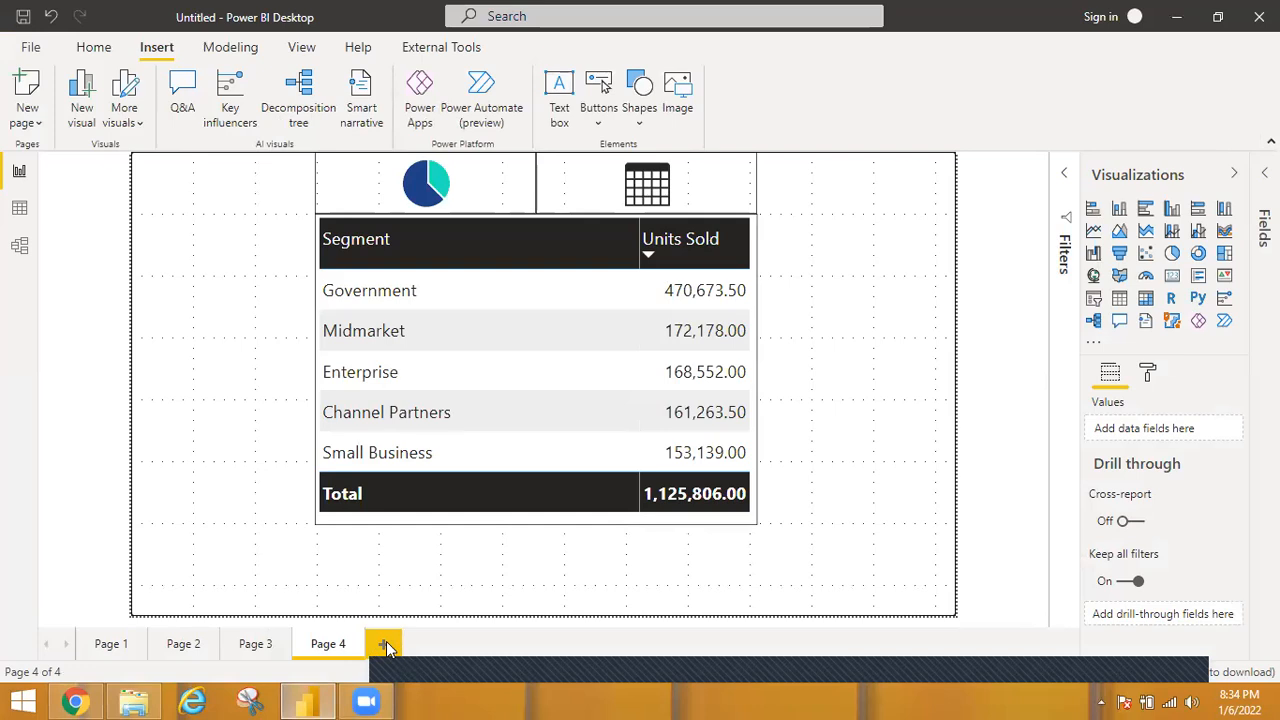
pyautogui.click(386, 645)
pyautogui.doubleClick(406, 645)
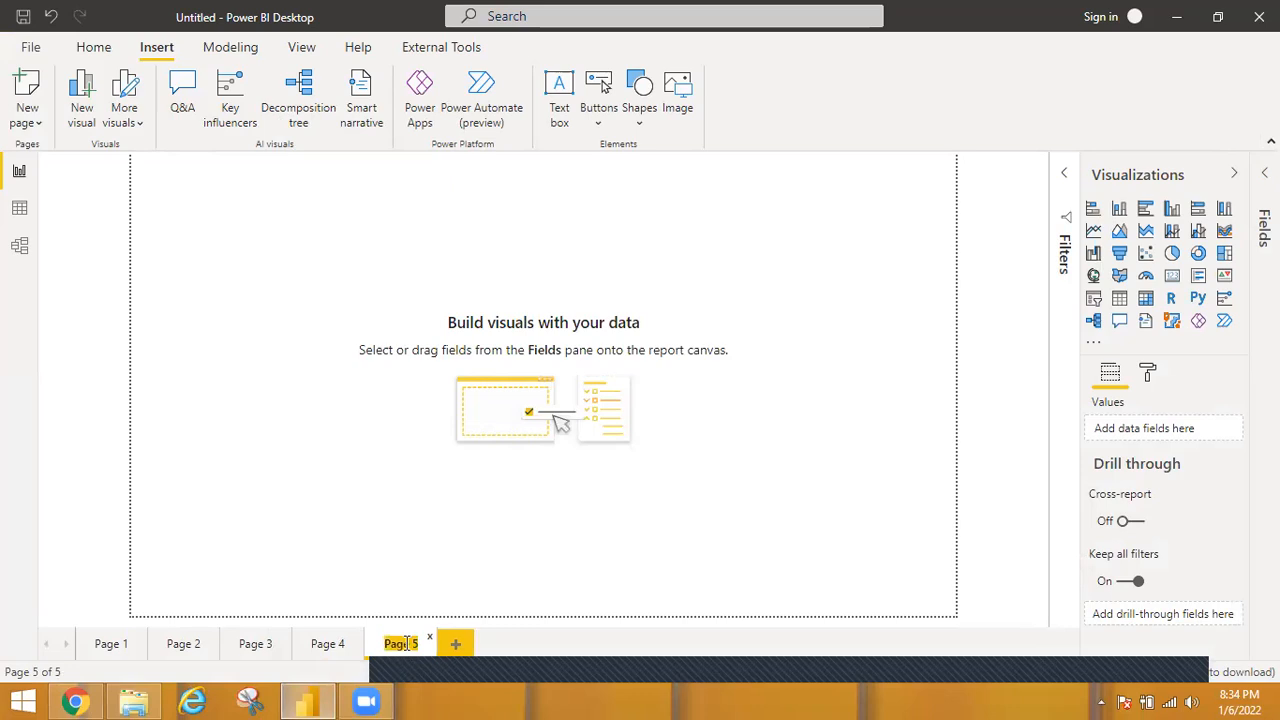
pyautogui.write('La')
pyautogui.write('nding')
pyautogui.write('Pa')
pyautogui.write('ge')
pyautogui.press('Return')
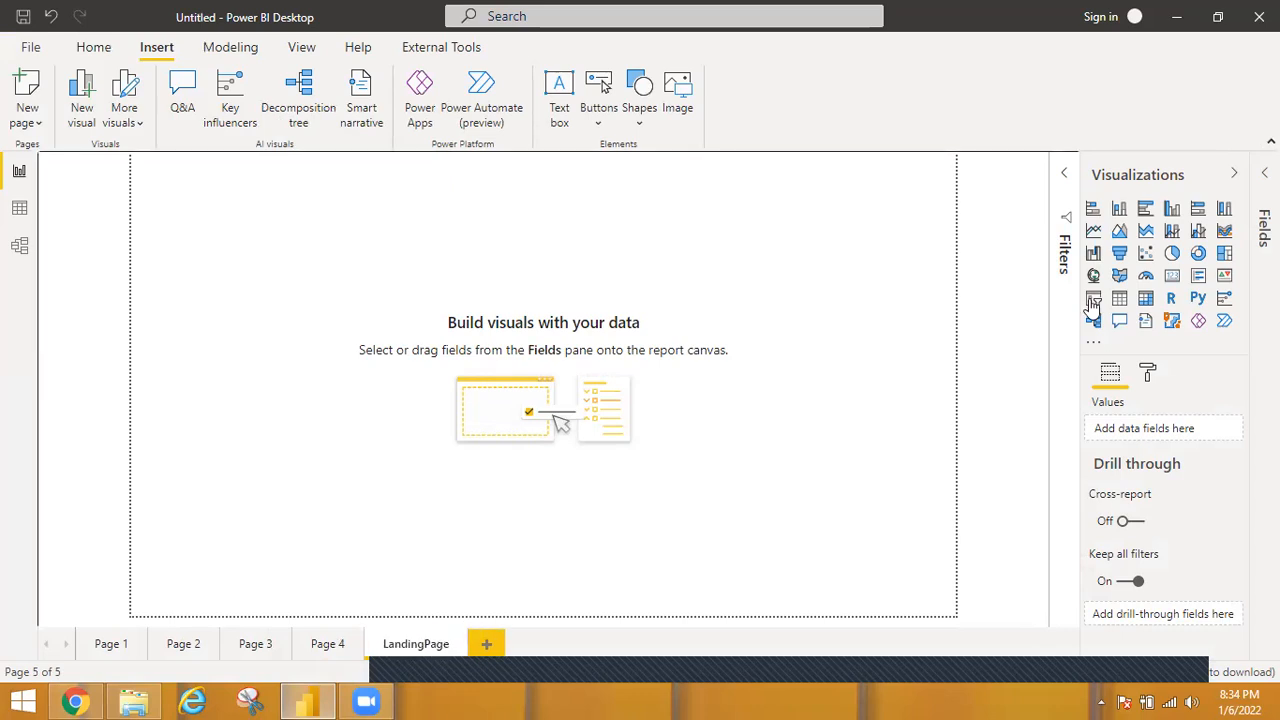
# Set the LandingPage background to a light pink theme color with 49% transparency.
pyautogui.click(1149, 372)
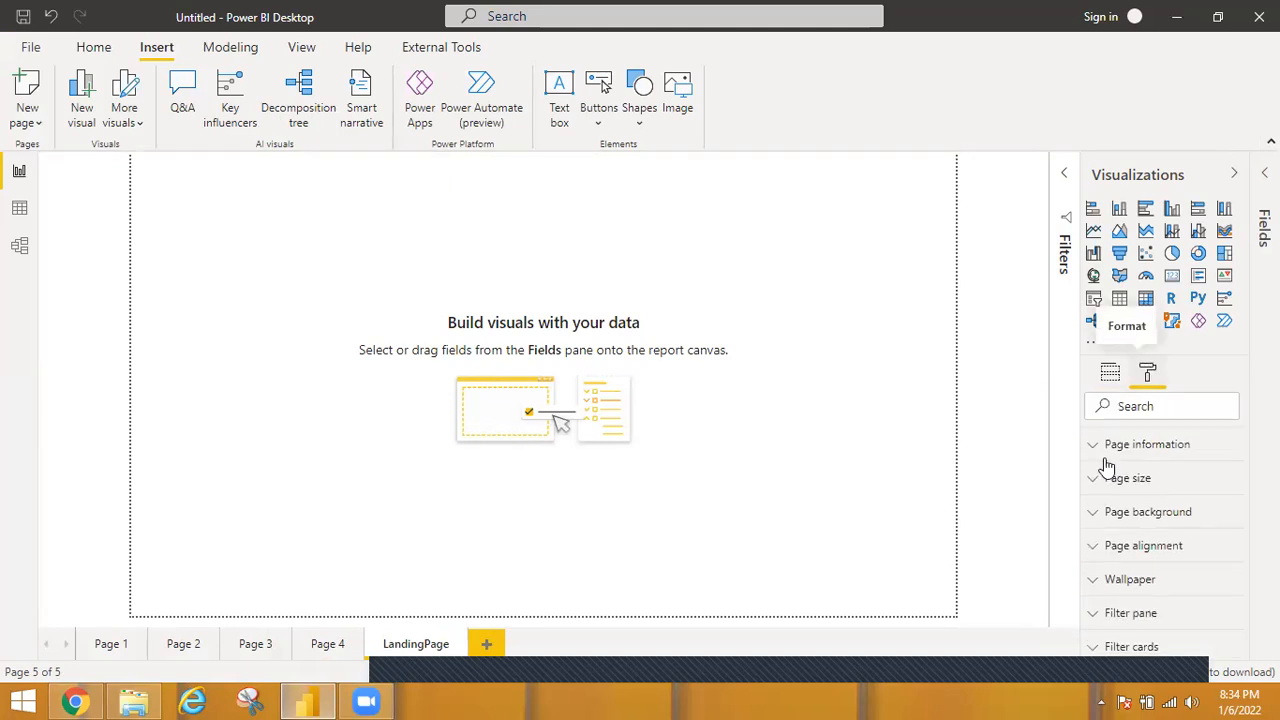
pyautogui.click(1100, 510)
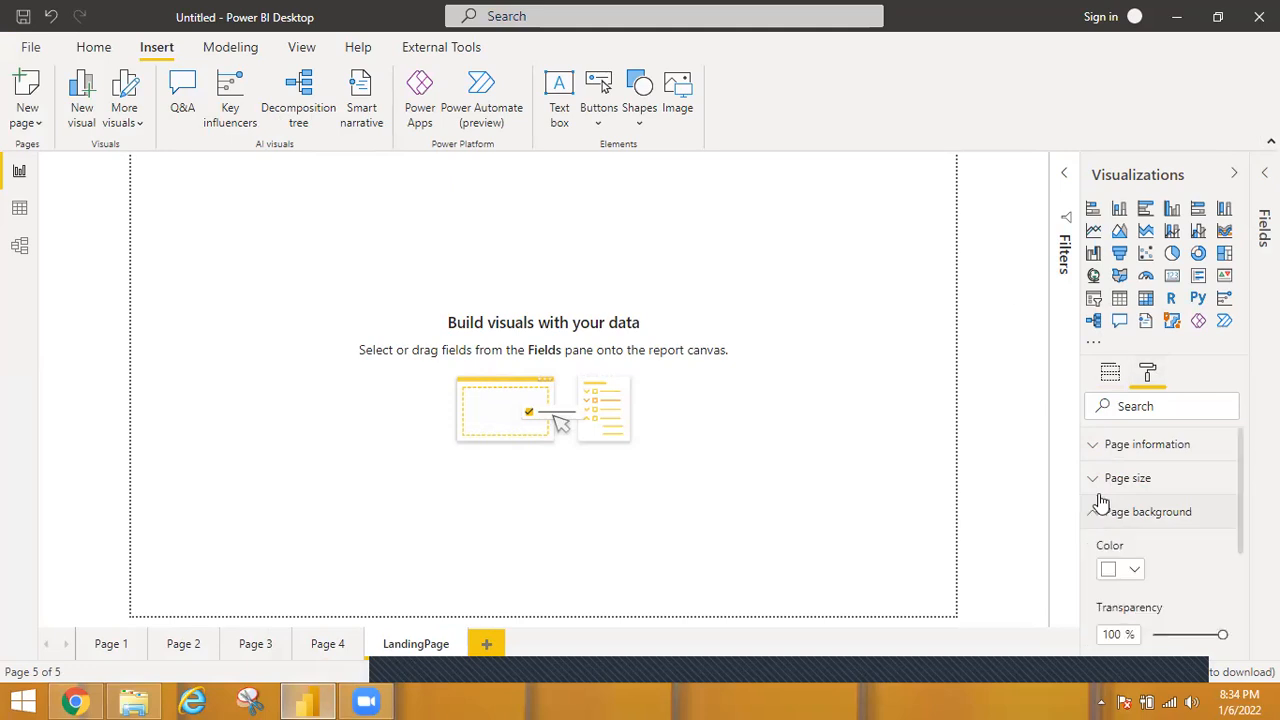
pyautogui.click(1137, 571)
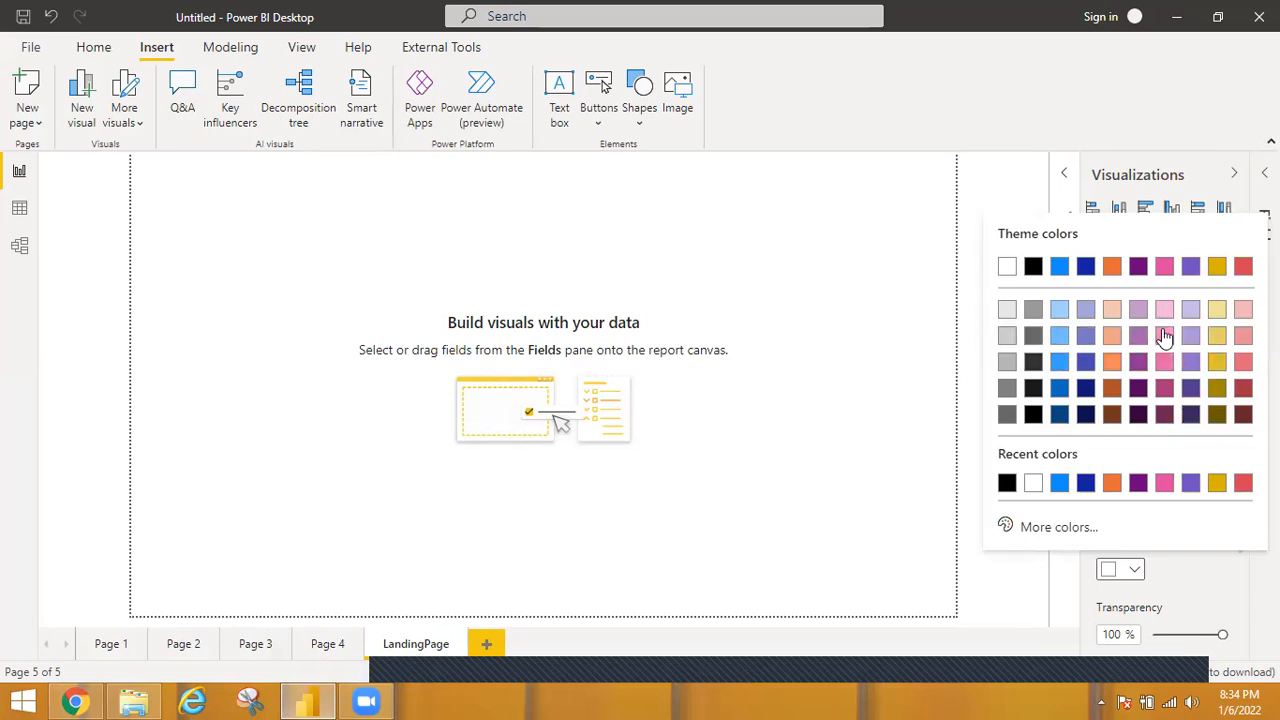
pyautogui.click(1165, 337)
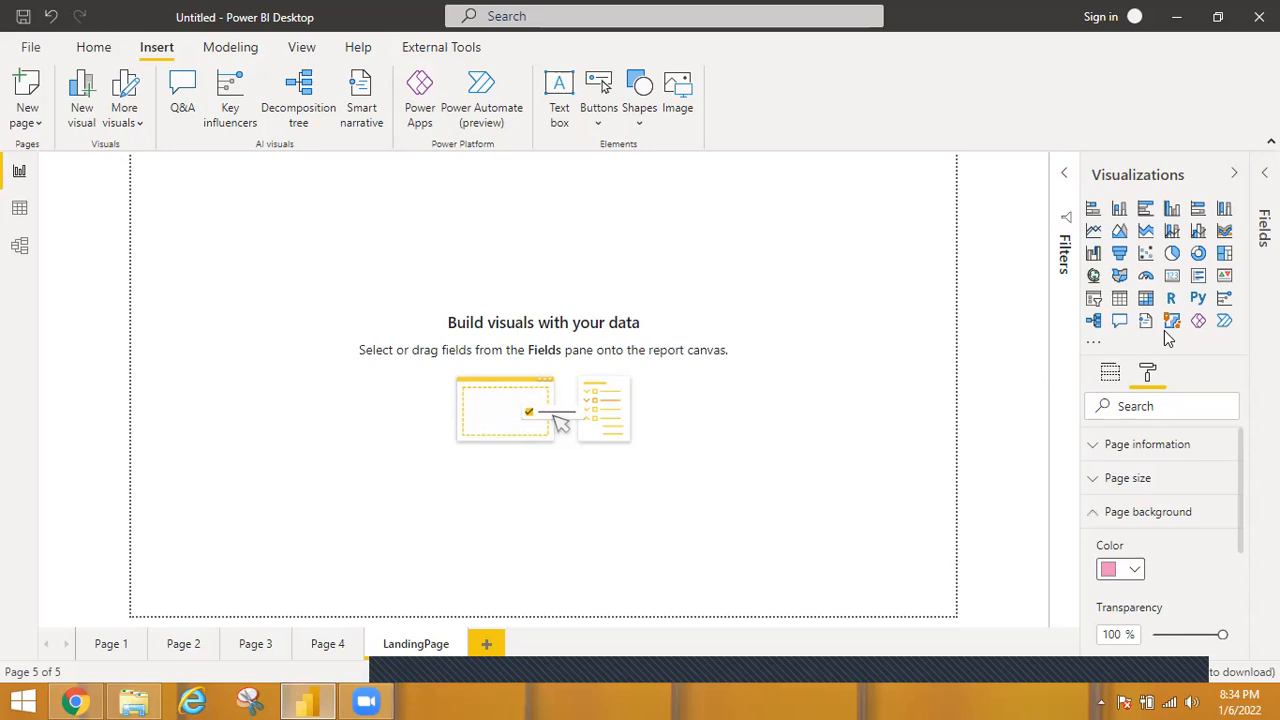
pyautogui.moveTo(1221, 636); pyautogui.dragTo(1187, 634)
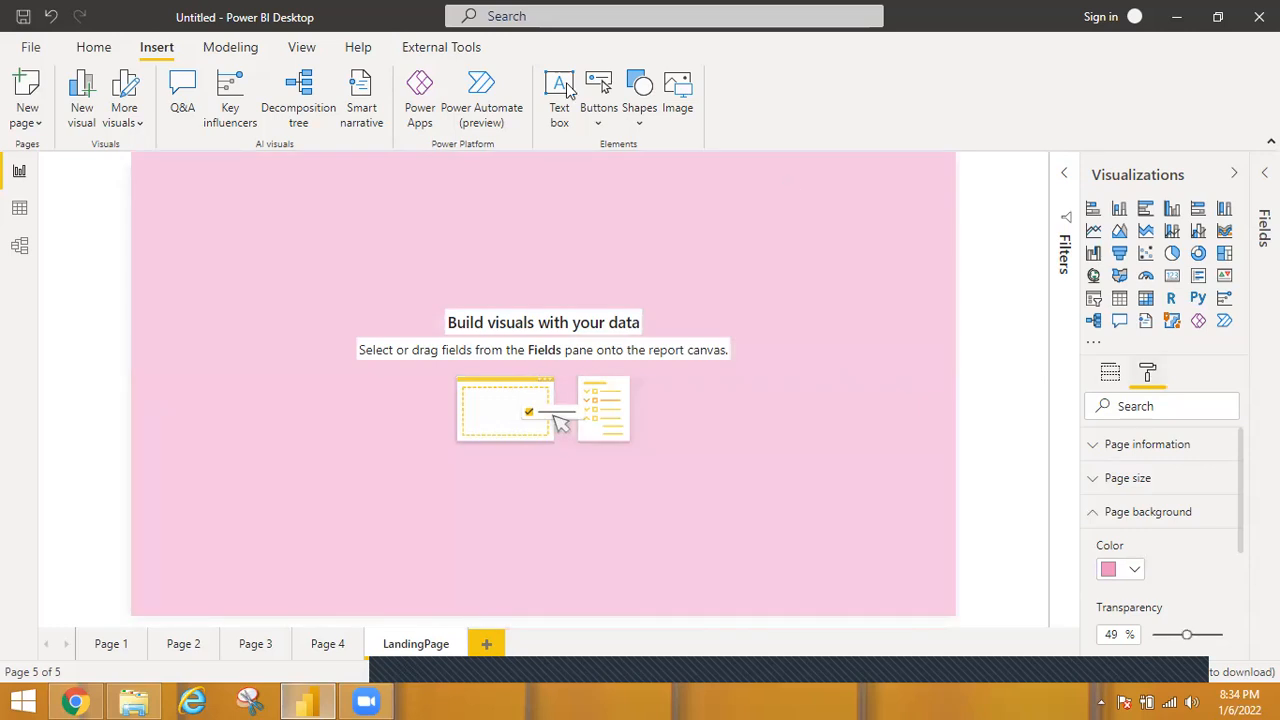
# Insert a text box at the top of the page, widen it to the page's right edge and enter LANDING PAGE.
pyautogui.click(559, 90)
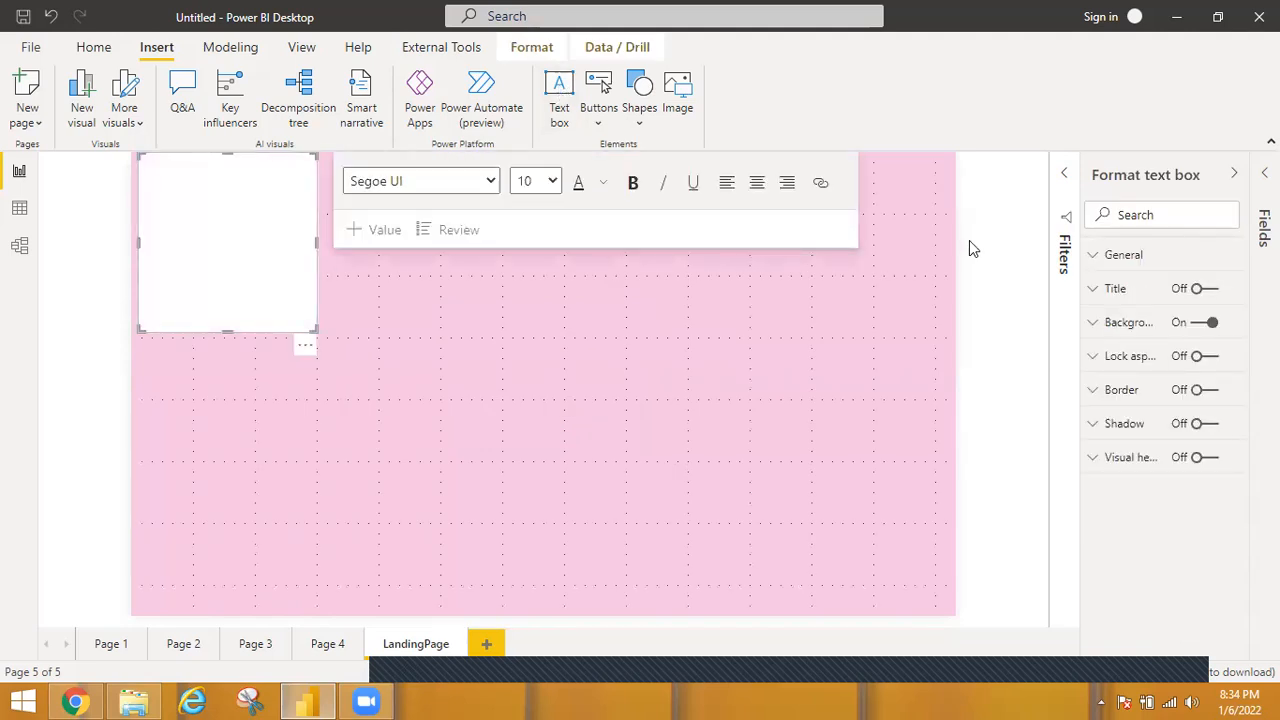
pyautogui.moveTo(317, 243); pyautogui.dragTo(969, 241)
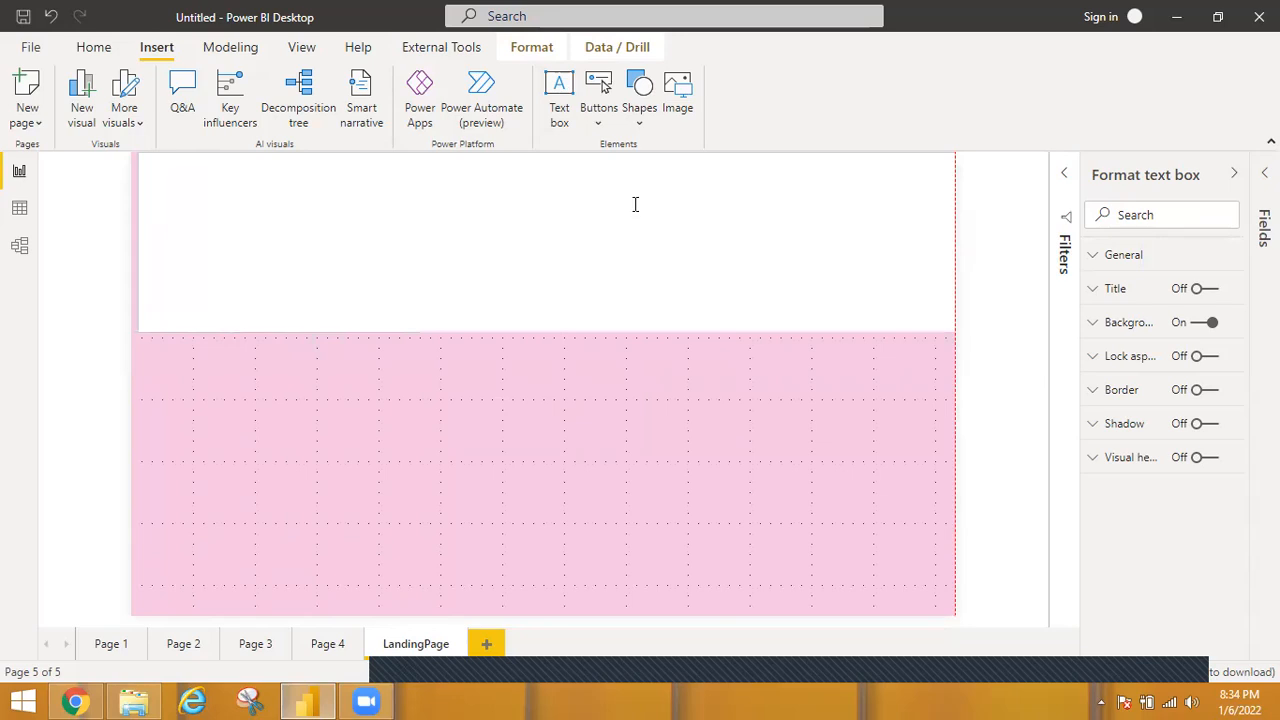
pyautogui.write('LAN')
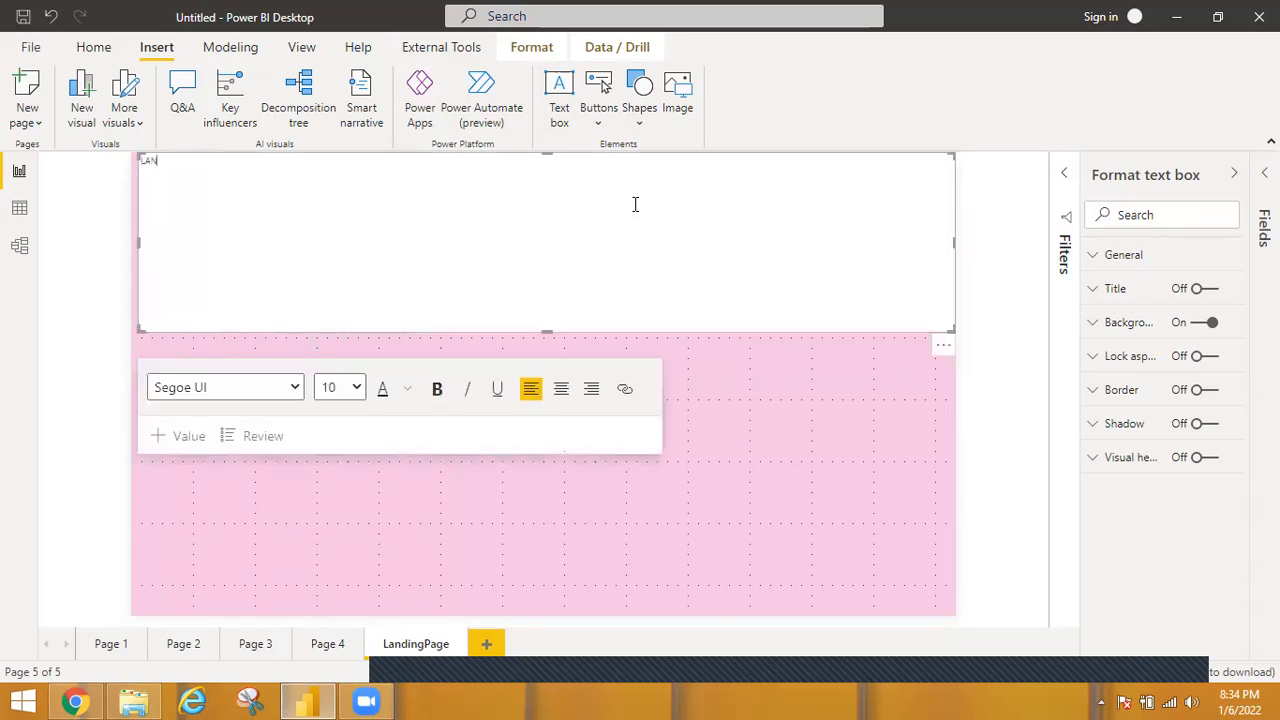
pyautogui.write('DING PAG')
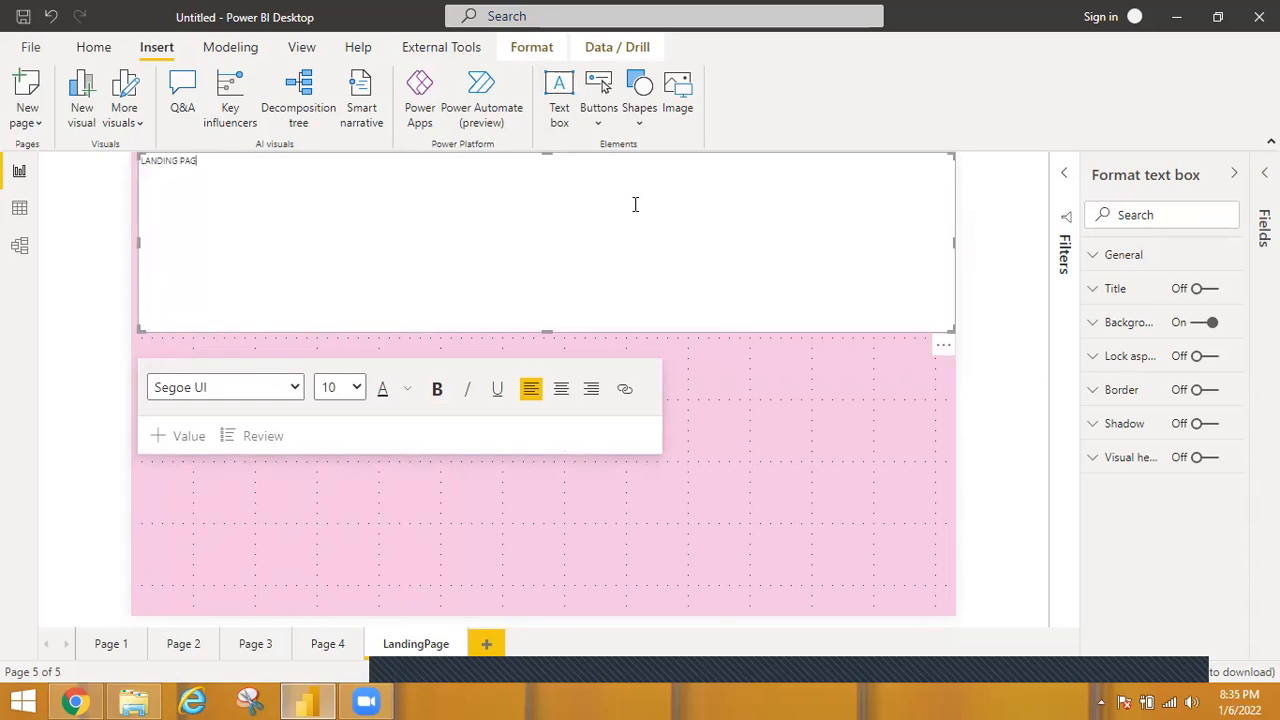
pyautogui.write('E')
# Format the whole LANDING PAGE title at font size 40, centered and bold.
pyautogui.hotkey('ctrl', 'a')
pyautogui.click(354, 390)
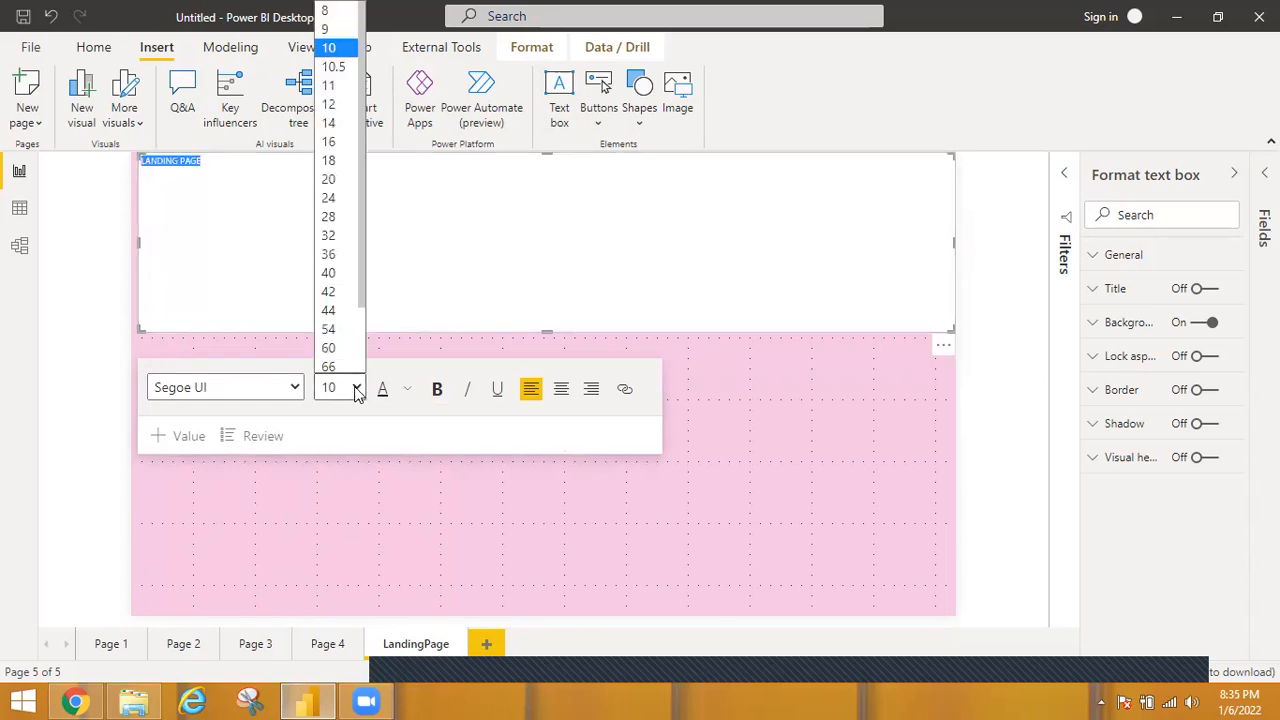
pyautogui.click(350, 272)
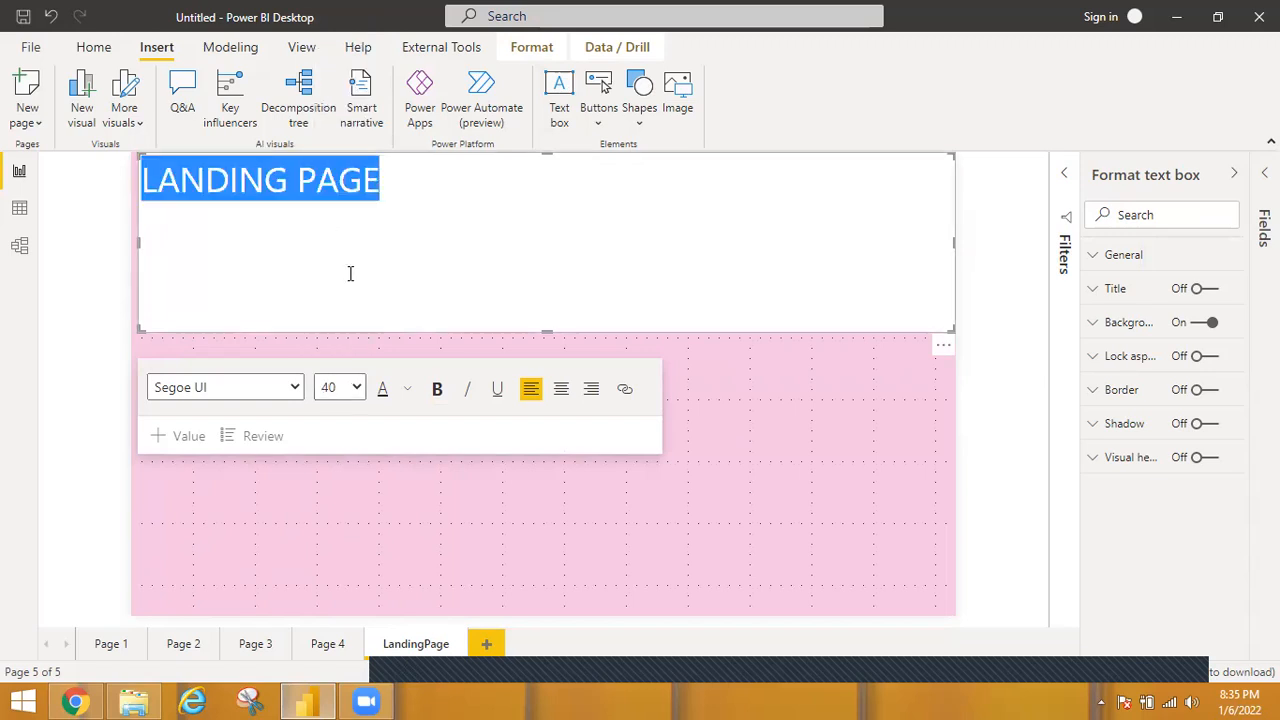
pyautogui.click(563, 392)
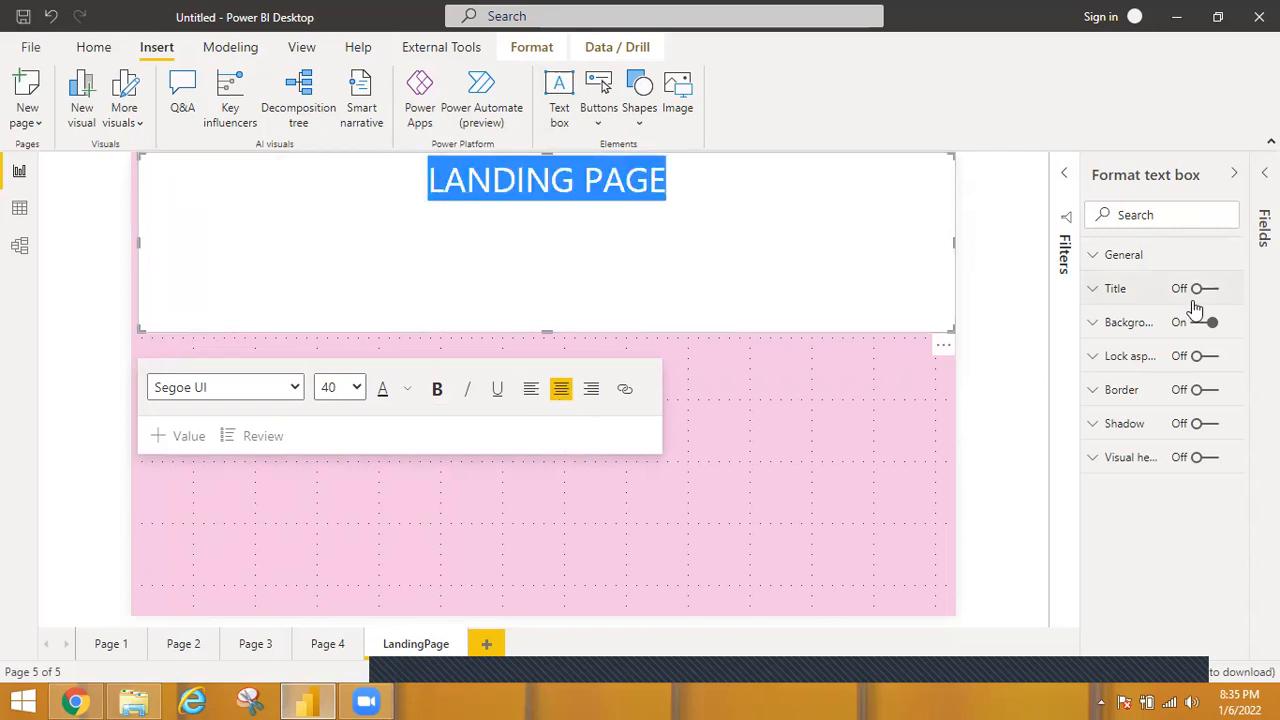
pyautogui.click(439, 390)
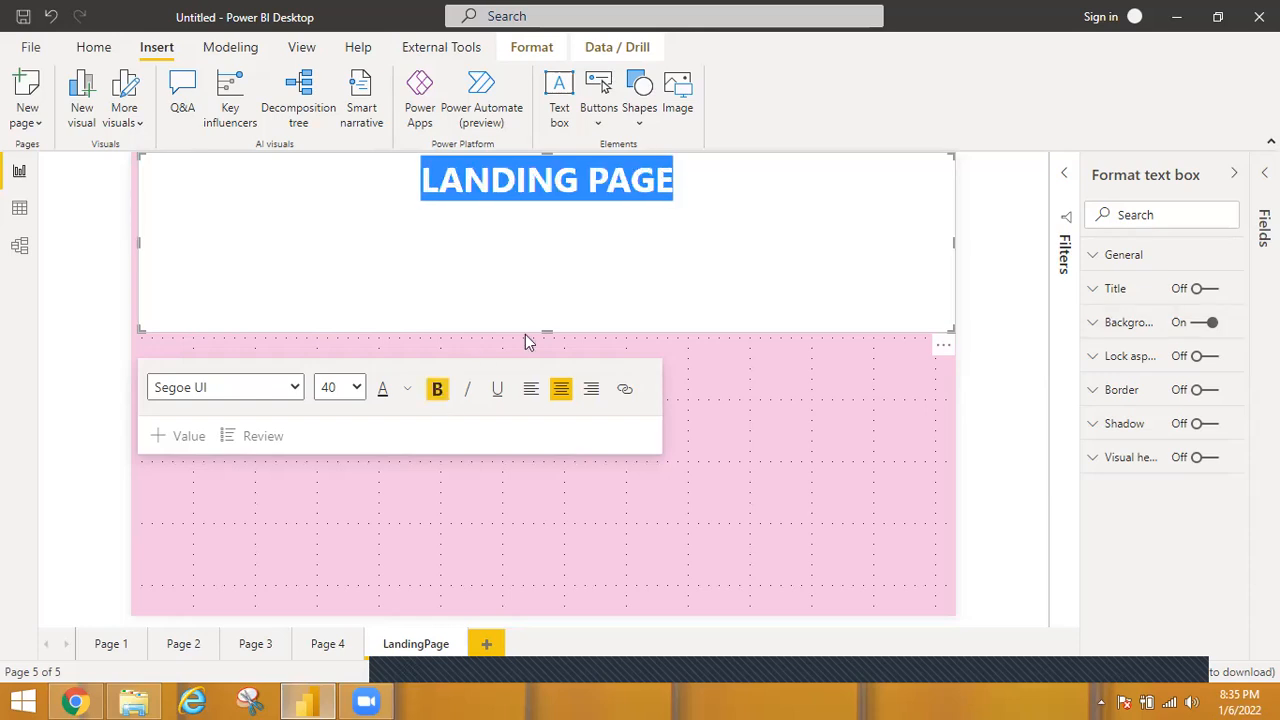
# Turn off the title text box's background and shorten the box to fit just the title line.
pyautogui.click(1200, 322)
pyautogui.click(637, 274)
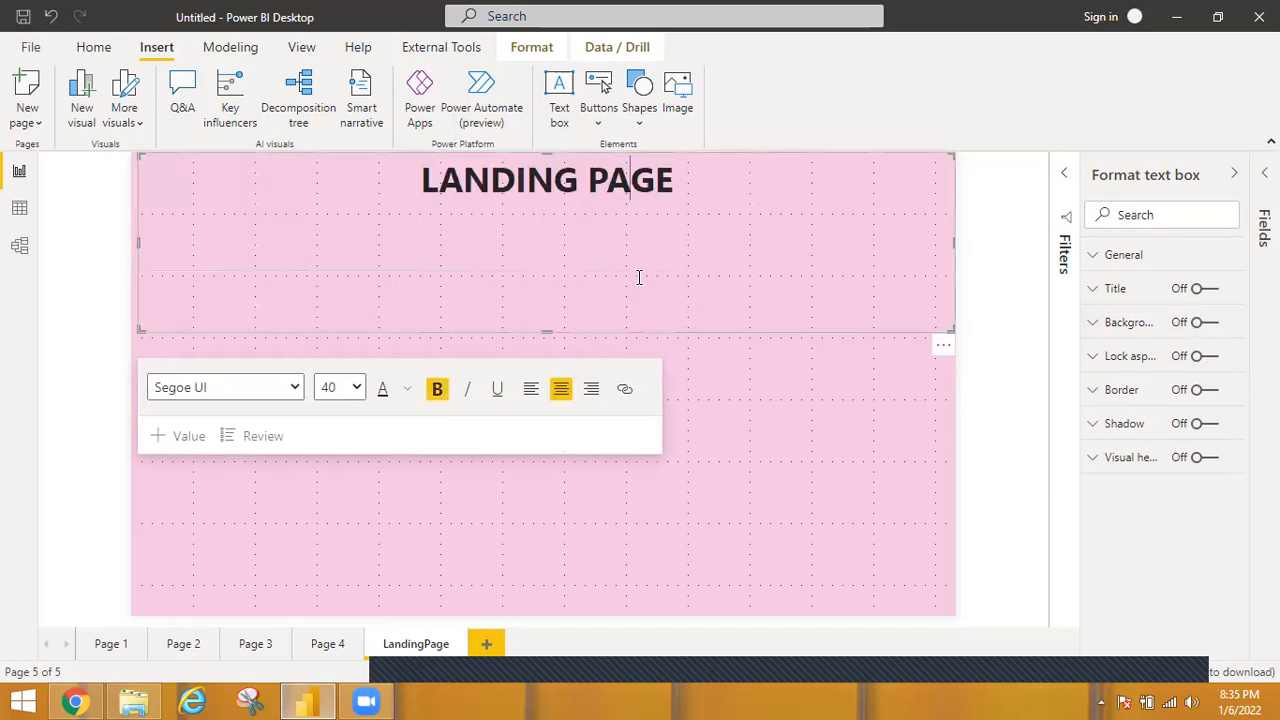
pyautogui.moveTo(547, 331); pyautogui.dragTo(538, 216)
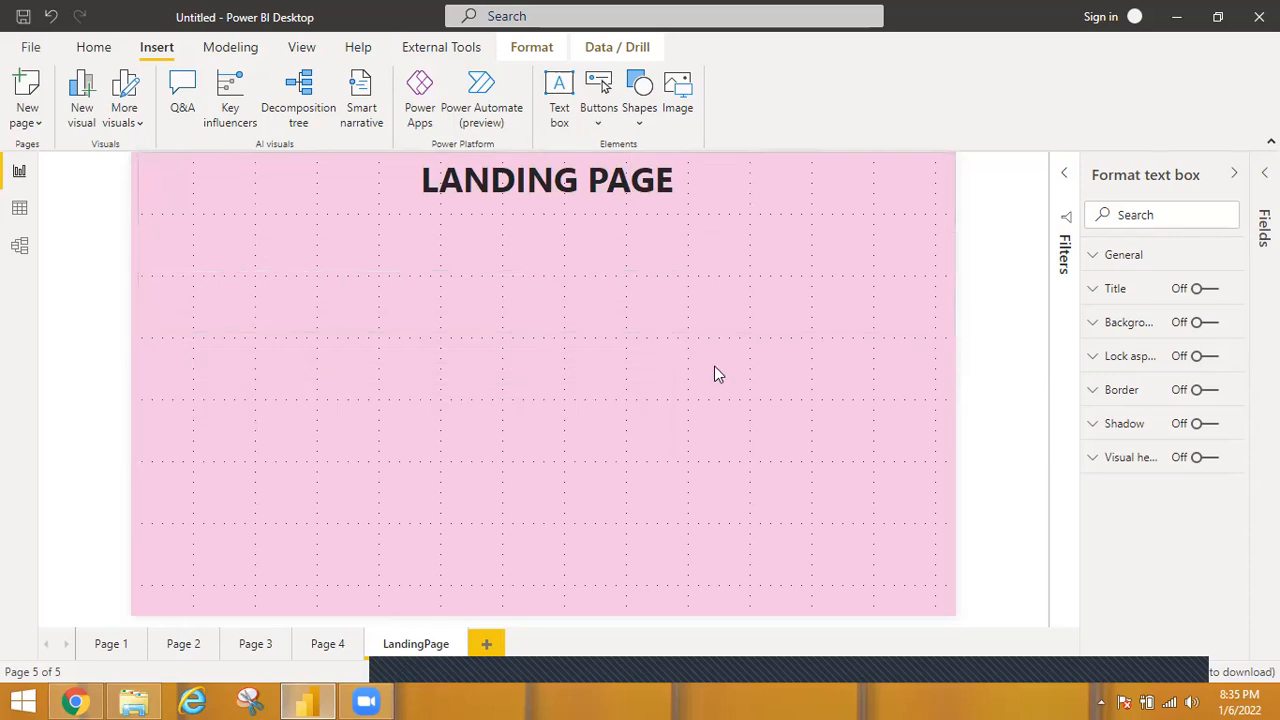
pyautogui.click(752, 468)
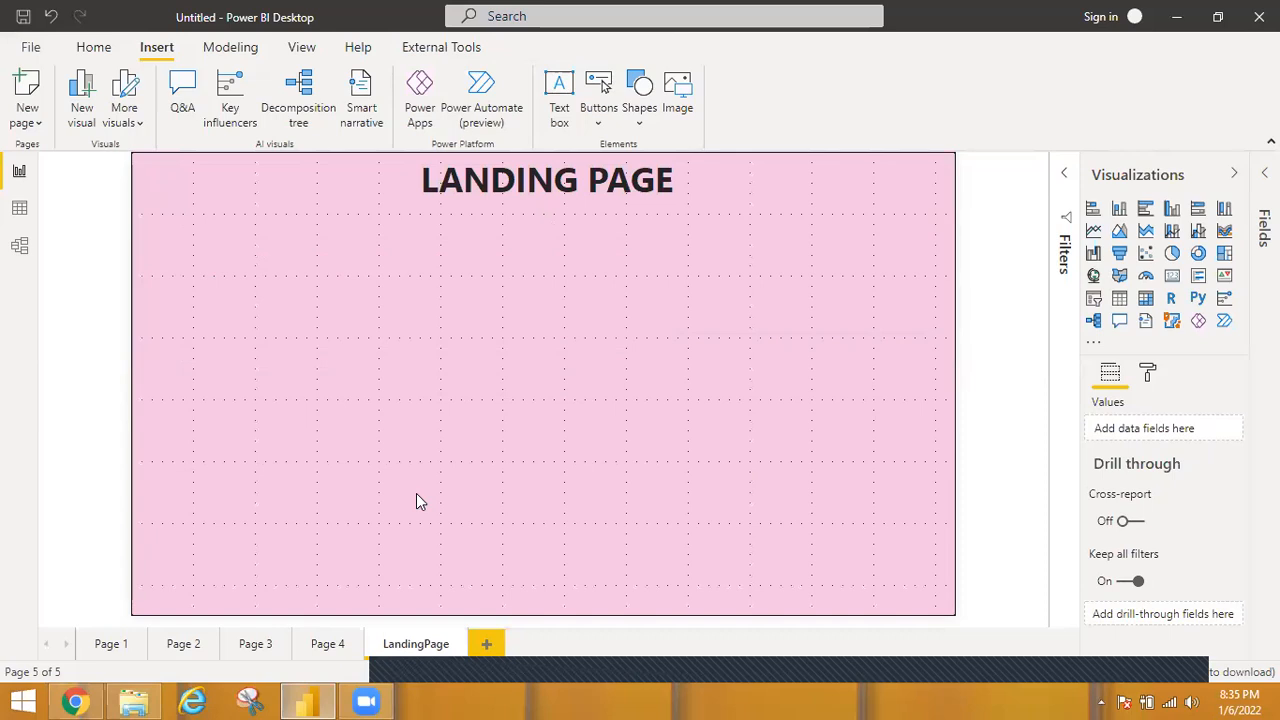
# Review the visuals on Page 4, Page 3 and Page 1 and return to the LandingPage.
pyautogui.click(322, 647)
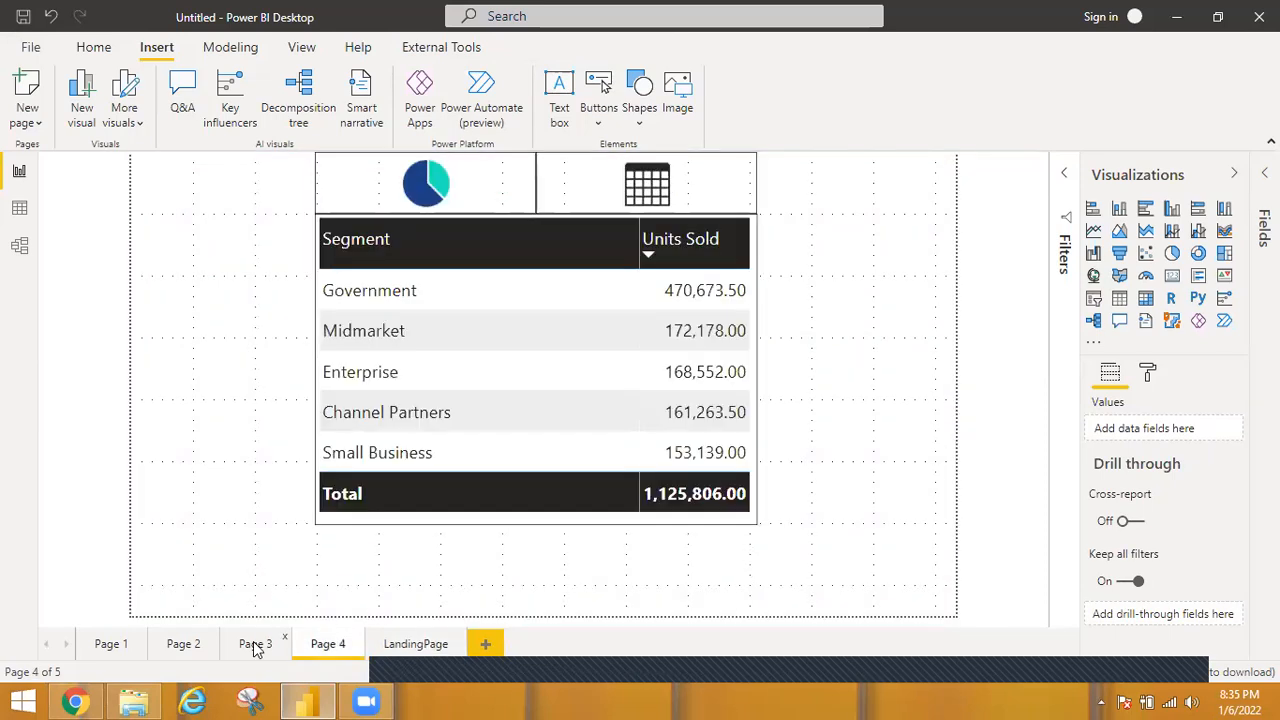
pyautogui.click(253, 646)
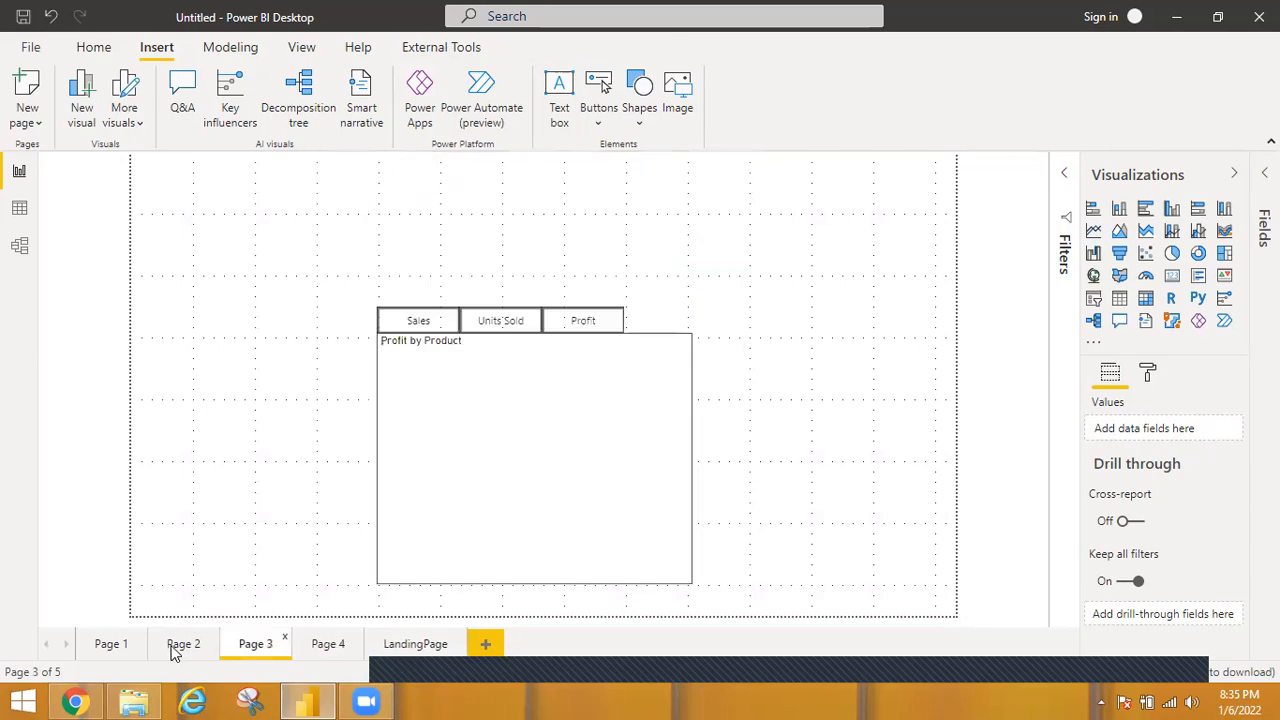
pyautogui.click(112, 656)
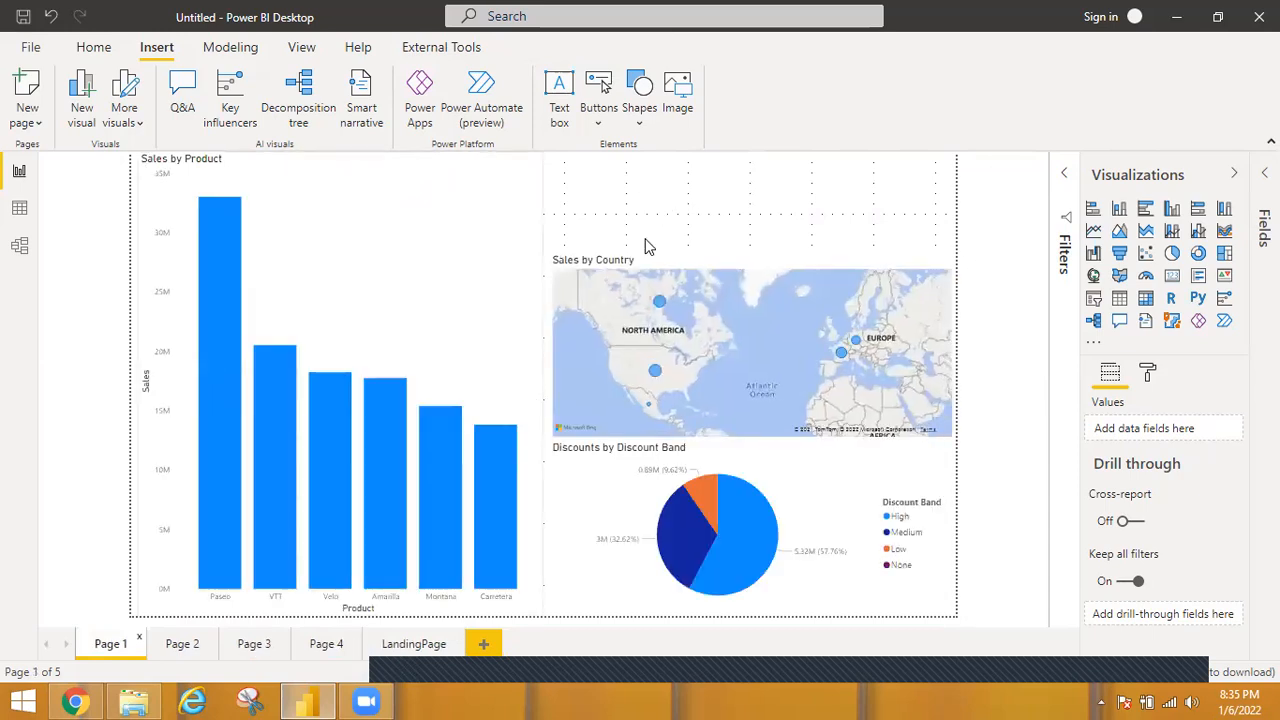
pyautogui.click(420, 645)
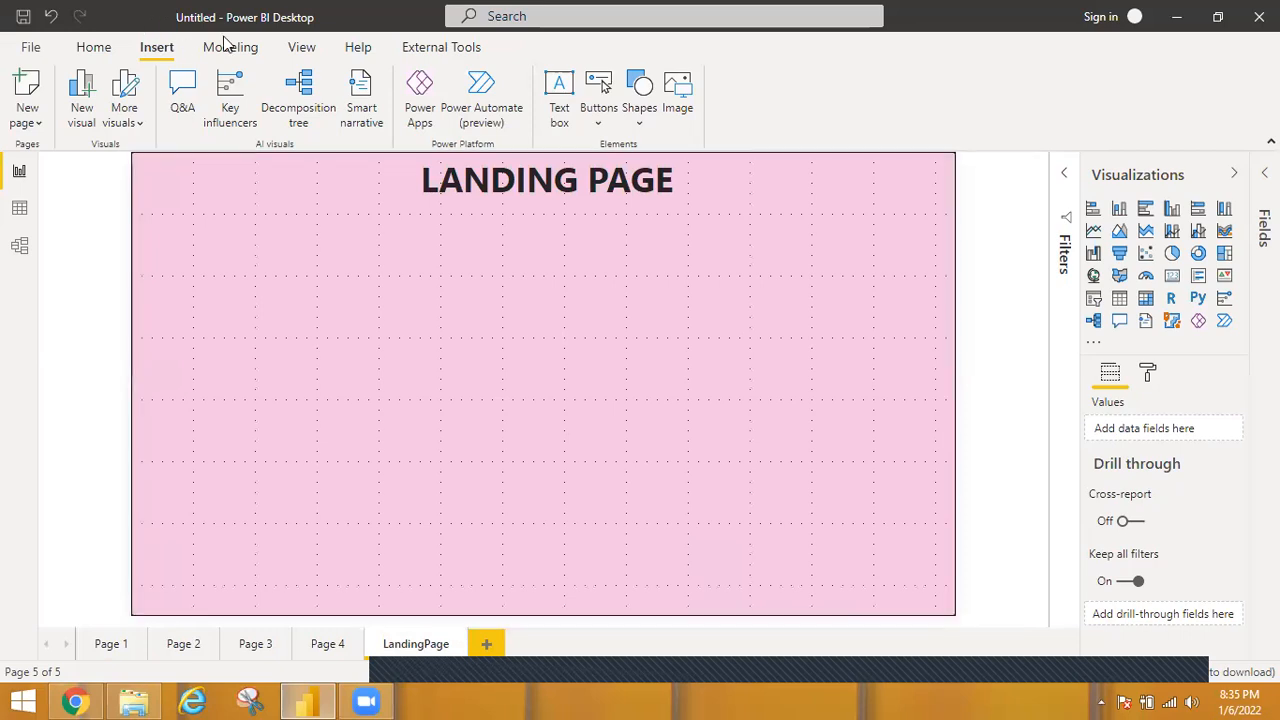
# Insert a blank button on the LandingPage, move it to the left below the title and widen it to about three grid columns.
pyautogui.click(596, 120)
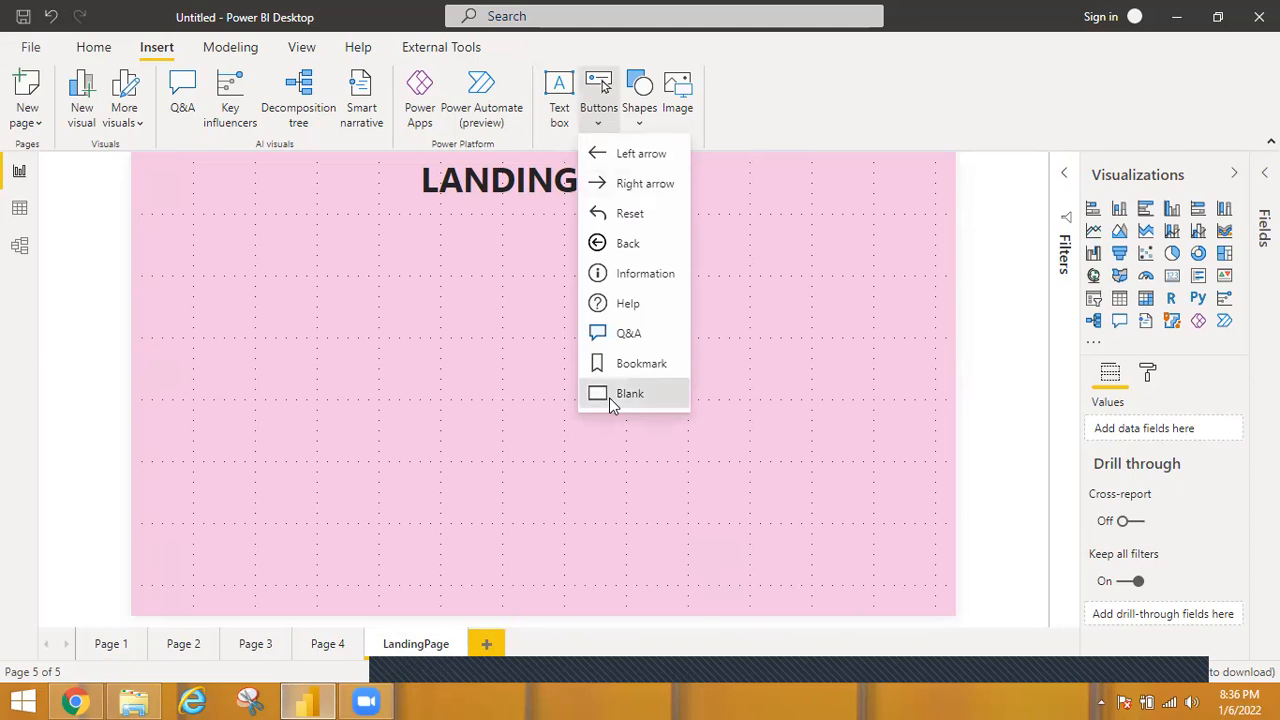
pyautogui.click(613, 396)
pyautogui.moveTo(165, 177); pyautogui.dragTo(203, 300)
pyautogui.moveTo(203, 255); pyautogui.dragTo(169, 181)
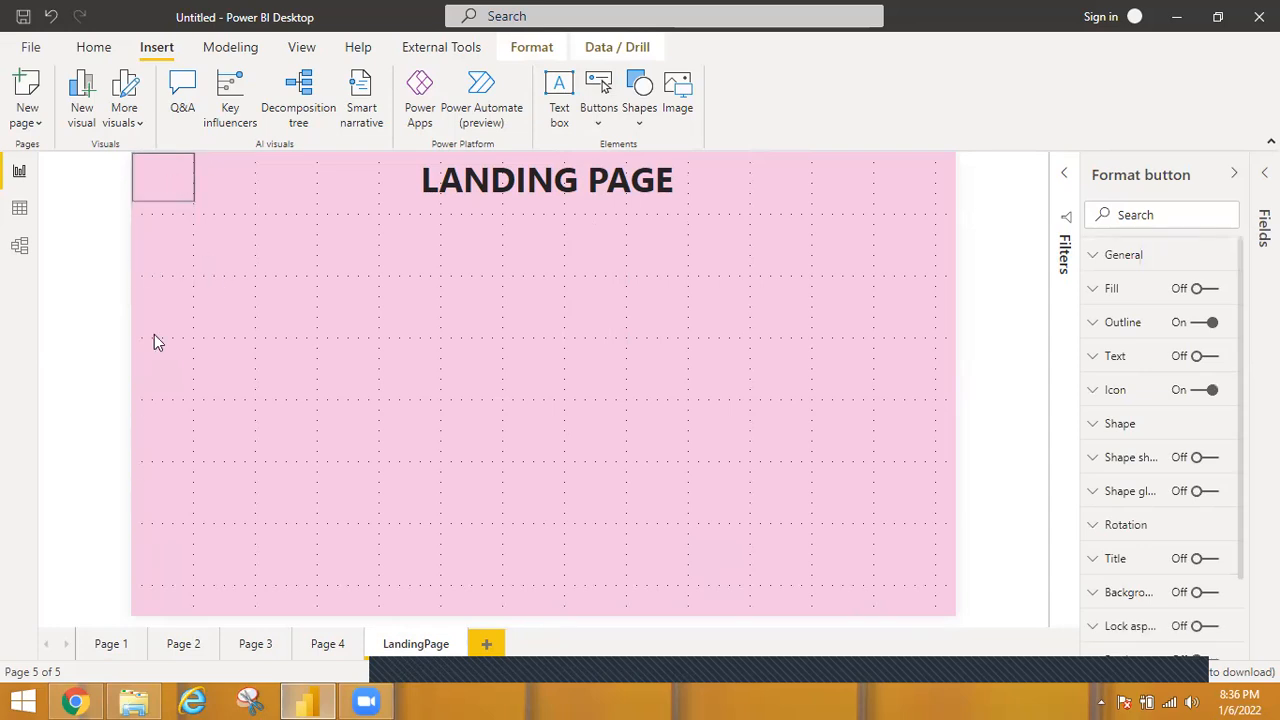
pyautogui.moveTo(169, 338)
pyautogui.mouseDown()
pyautogui.moveTo(231, 303)
pyautogui.moveTo(256, 325)
pyautogui.mouseUp()
pyautogui.moveTo(358, 343); pyautogui.dragTo(379, 338)
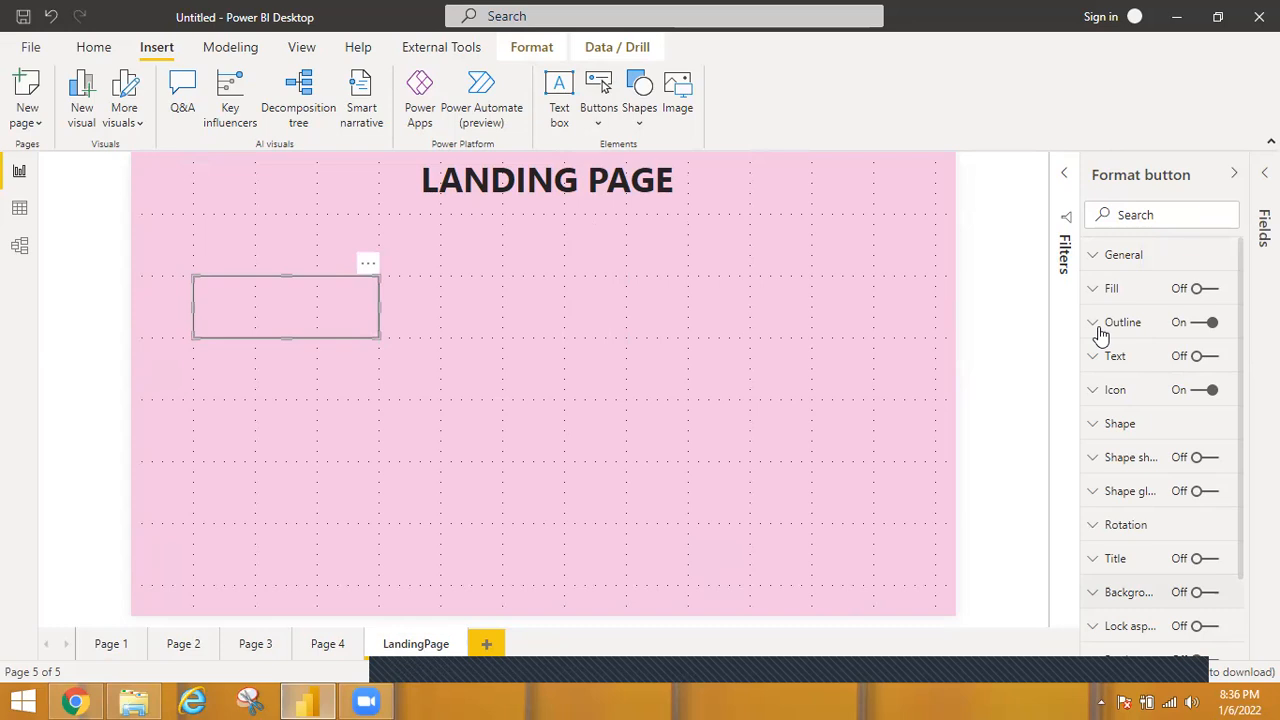
# Turn on the button's text, enter TOGGLE and set the text size to 20 pt.
pyautogui.click(1205, 357)
pyautogui.click(1132, 443)
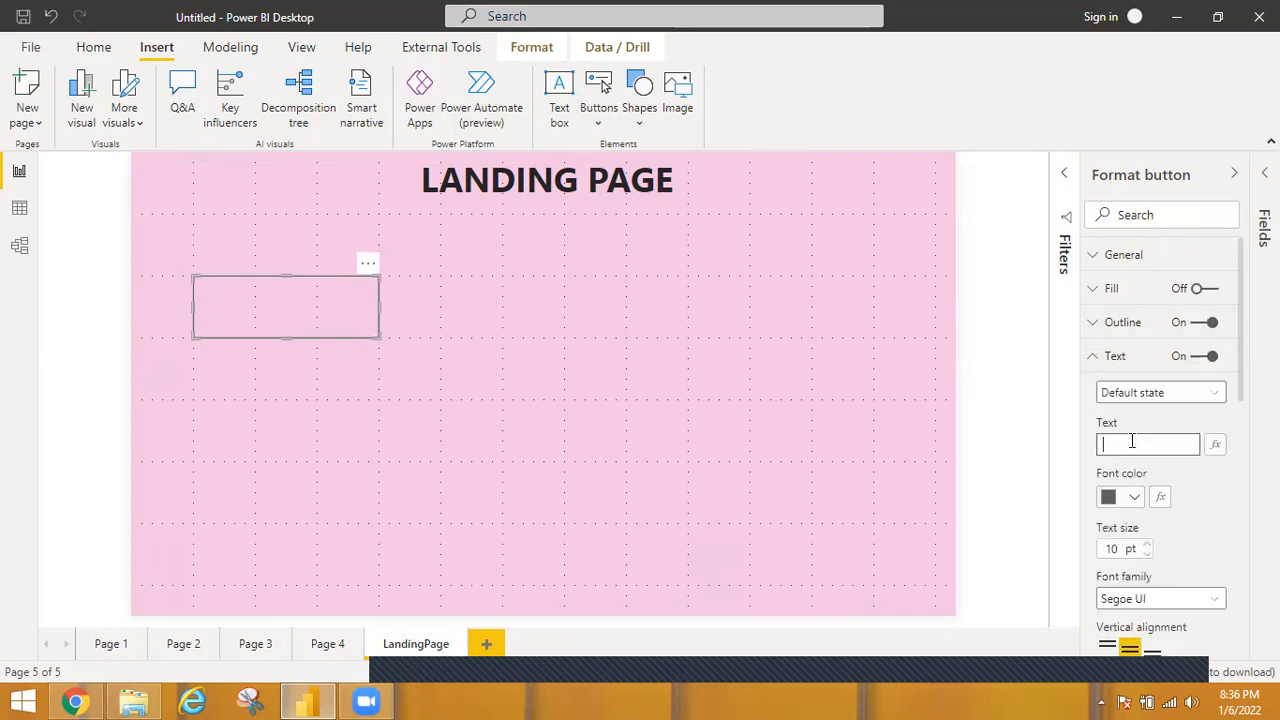
pyautogui.write('TOGGLE')
pyautogui.click(1113, 548)
pyautogui.write('20')
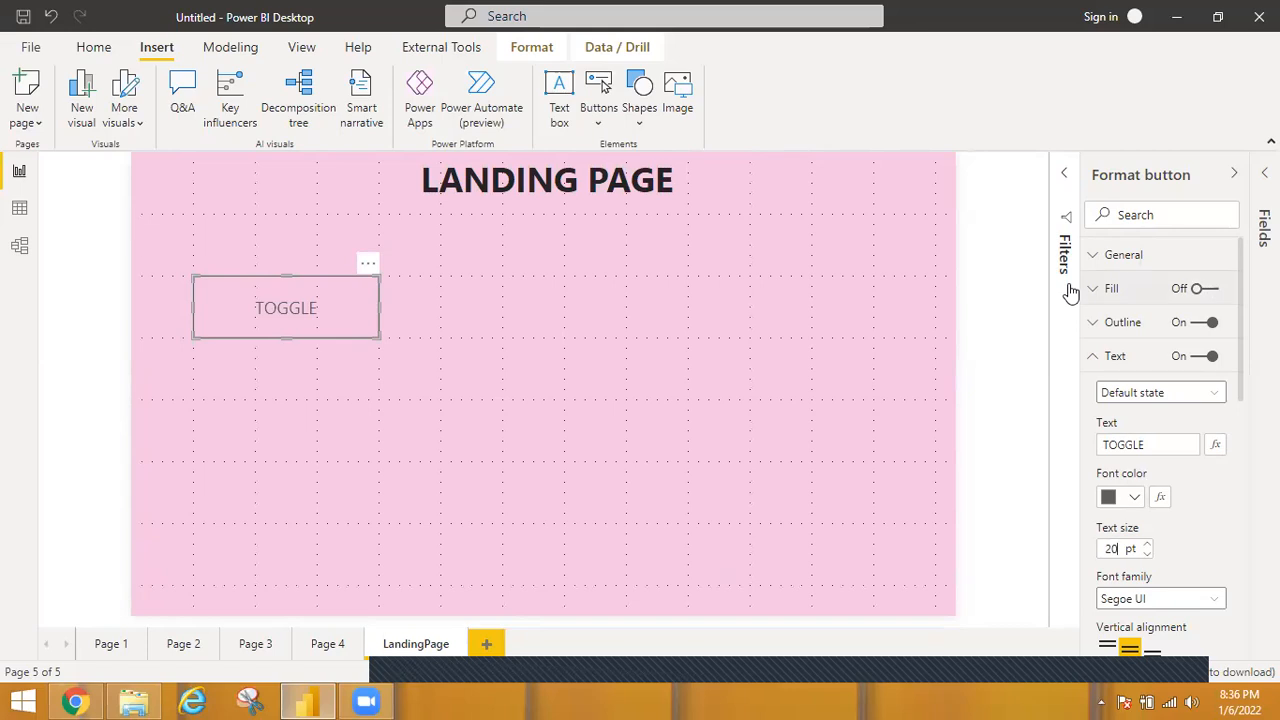
# Turn on the TOGGLE button's fill and color it with a medium blue theme color.
pyautogui.click(1200, 289)
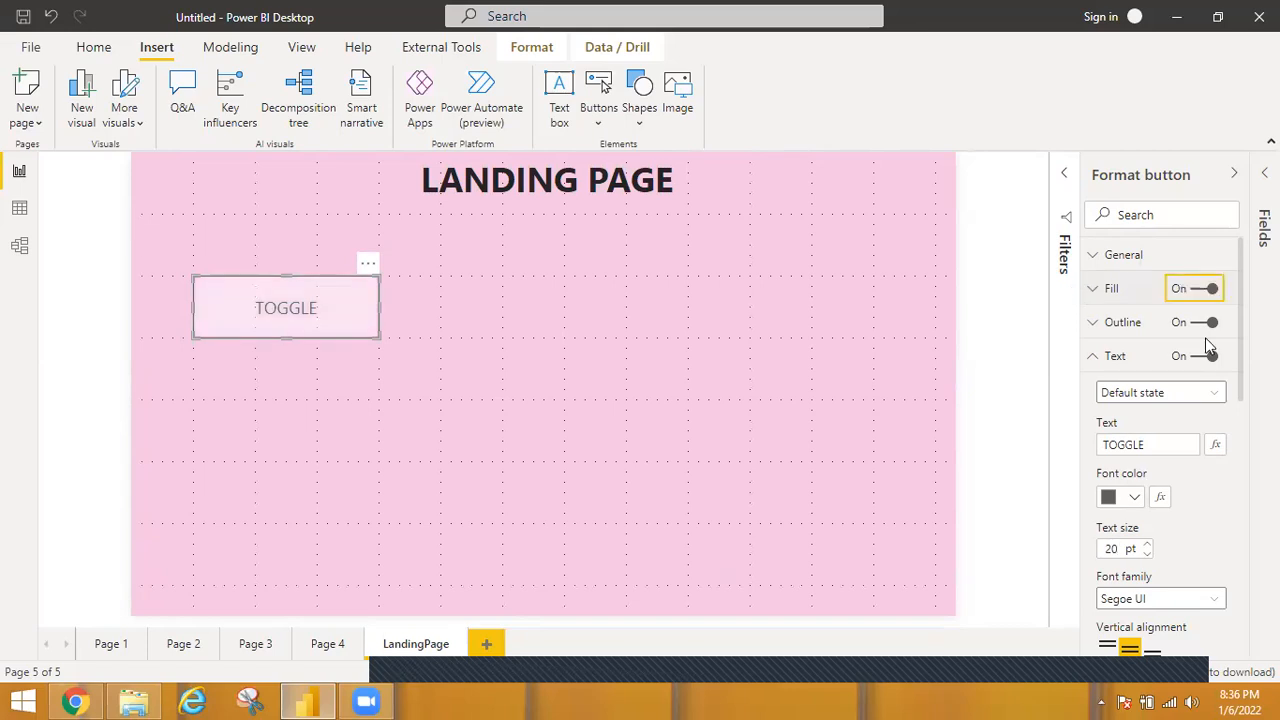
pyautogui.click(1112, 289)
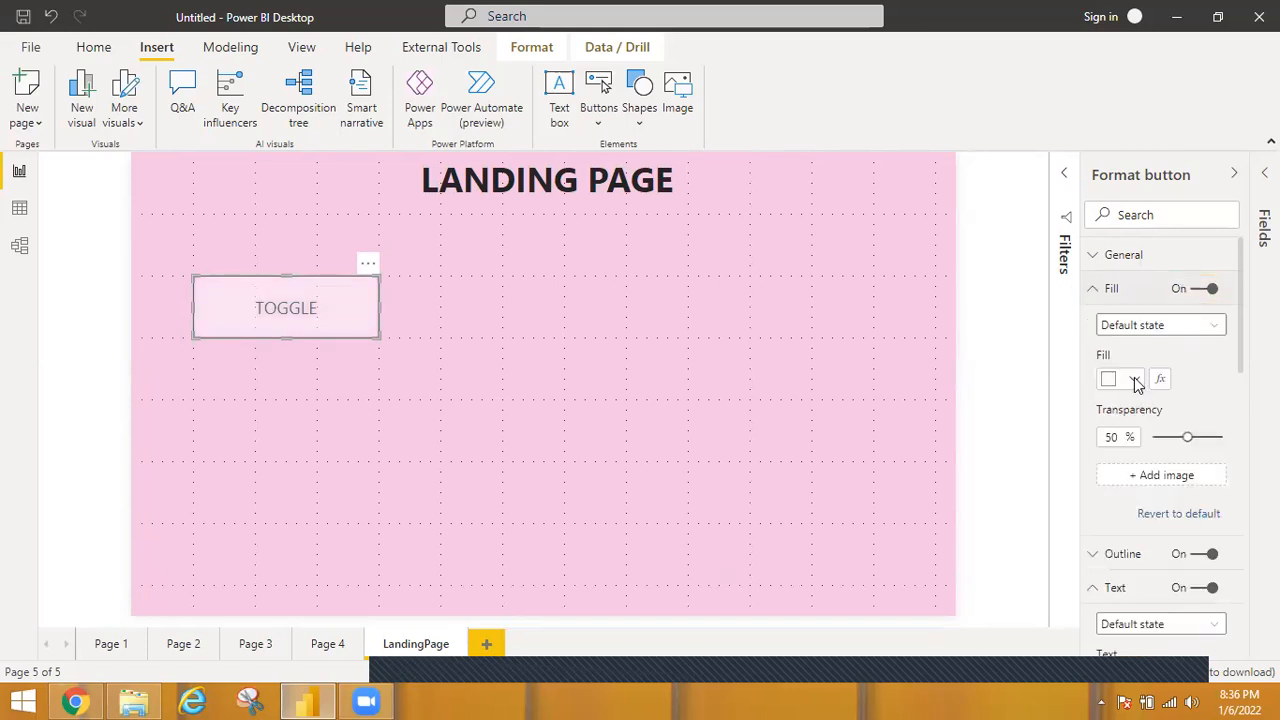
pyautogui.click(1134, 379)
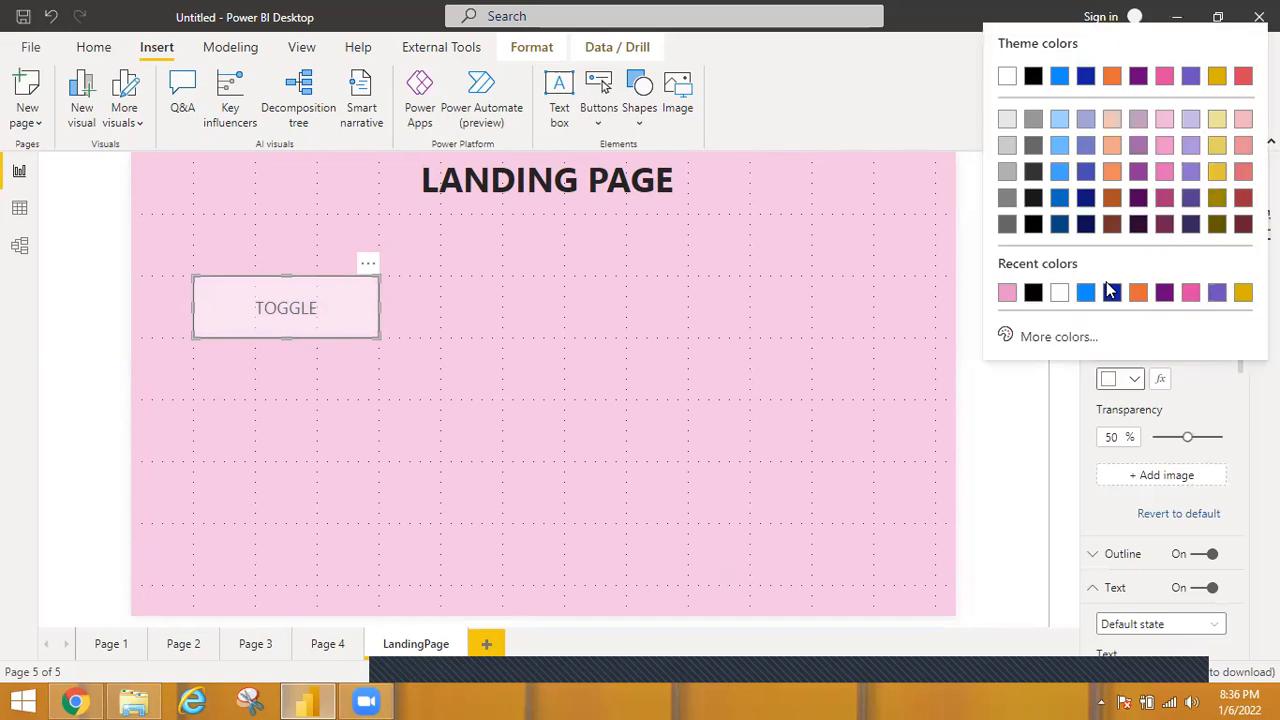
pyautogui.click(1062, 173)
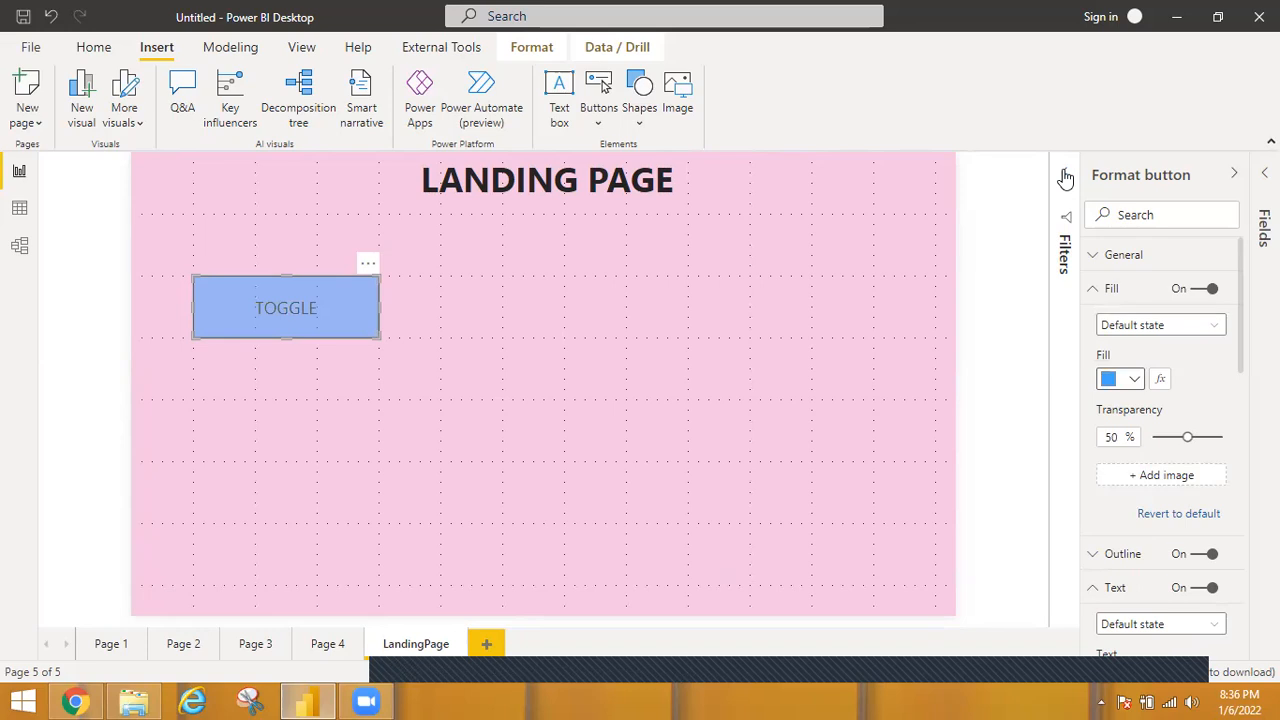
# Paste two copies of the TOGGLE button, placing one level with it on the right and the other lower in the middle.
pyautogui.hotkey('ctrl', 'v')
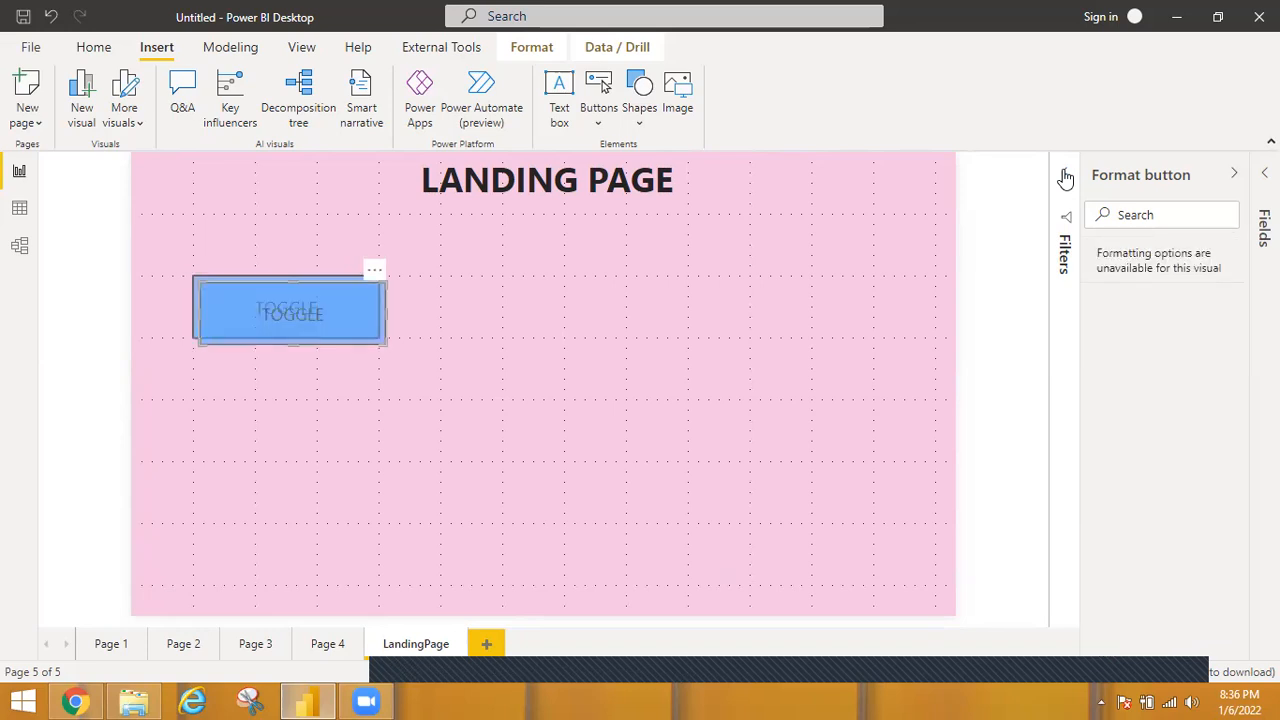
pyautogui.hotkey('ctrl', 'v')
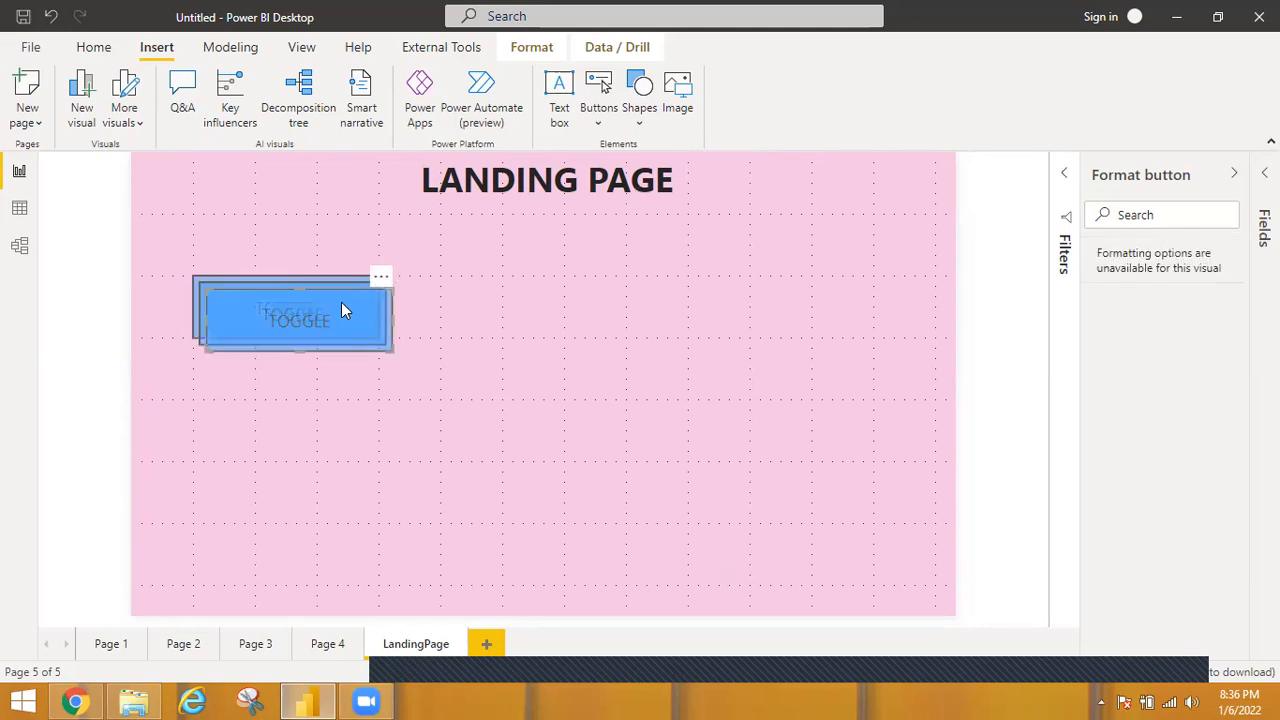
pyautogui.moveTo(393, 288); pyautogui.dragTo(828, 291)
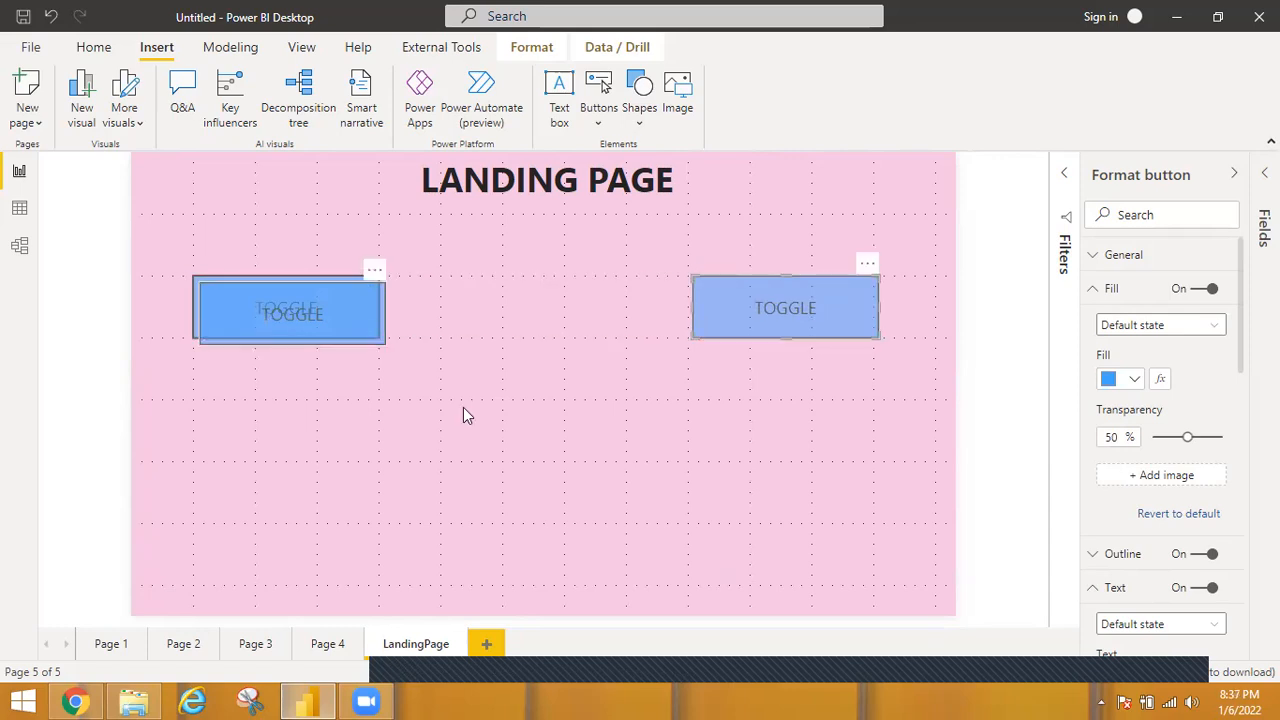
pyautogui.moveTo(266, 312); pyautogui.dragTo(516, 440)
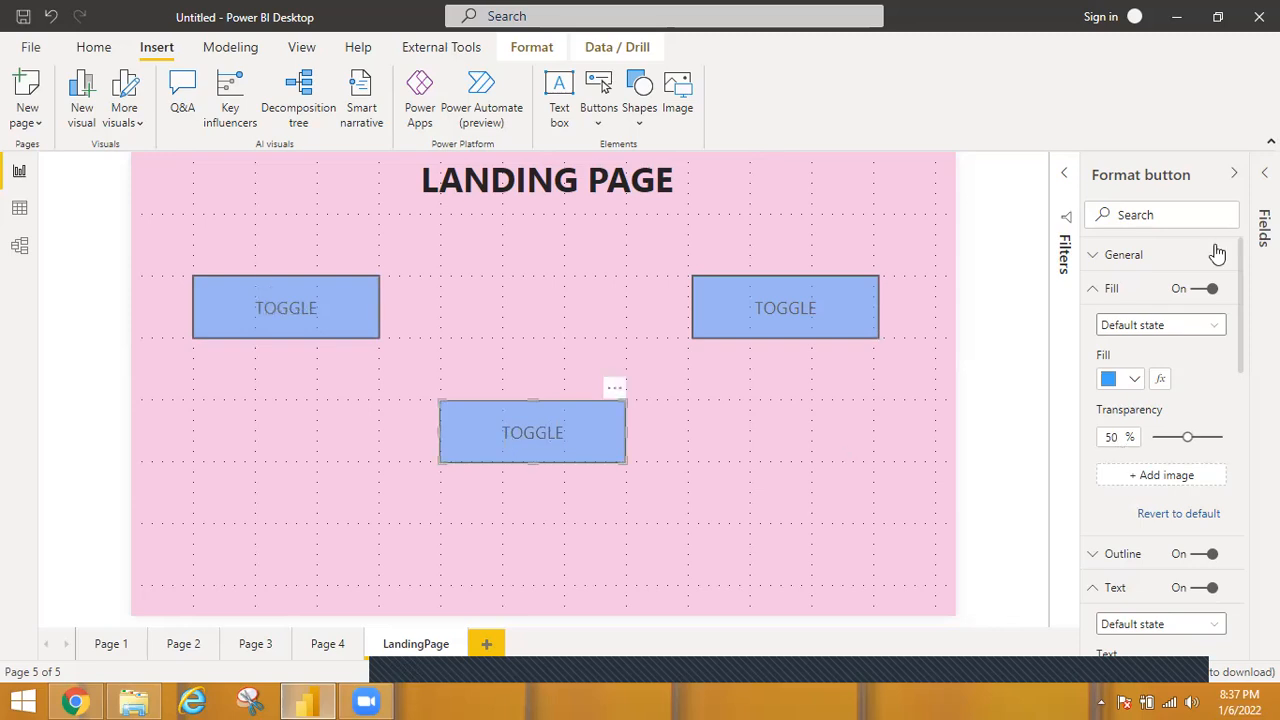
# Change the lower middle button's text to TAB.
pyautogui.click(1094, 290)
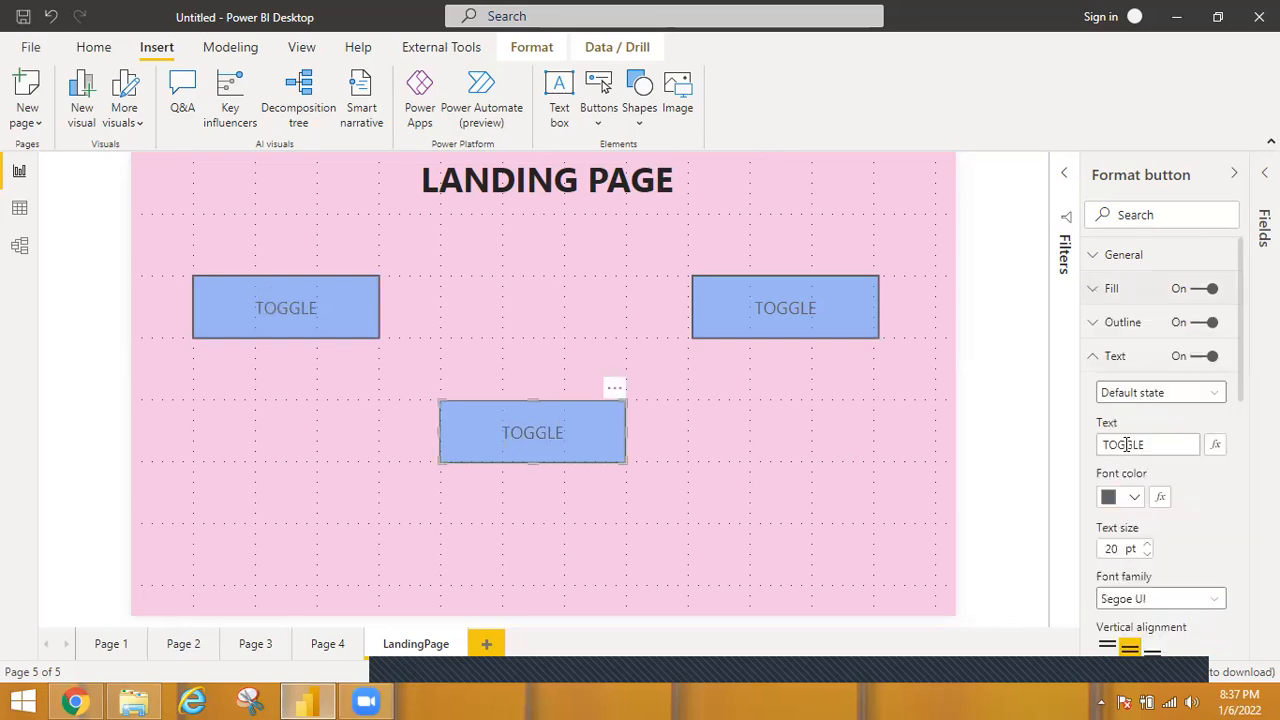
pyautogui.click(1127, 444)
pyautogui.doubleClick(1127, 444)
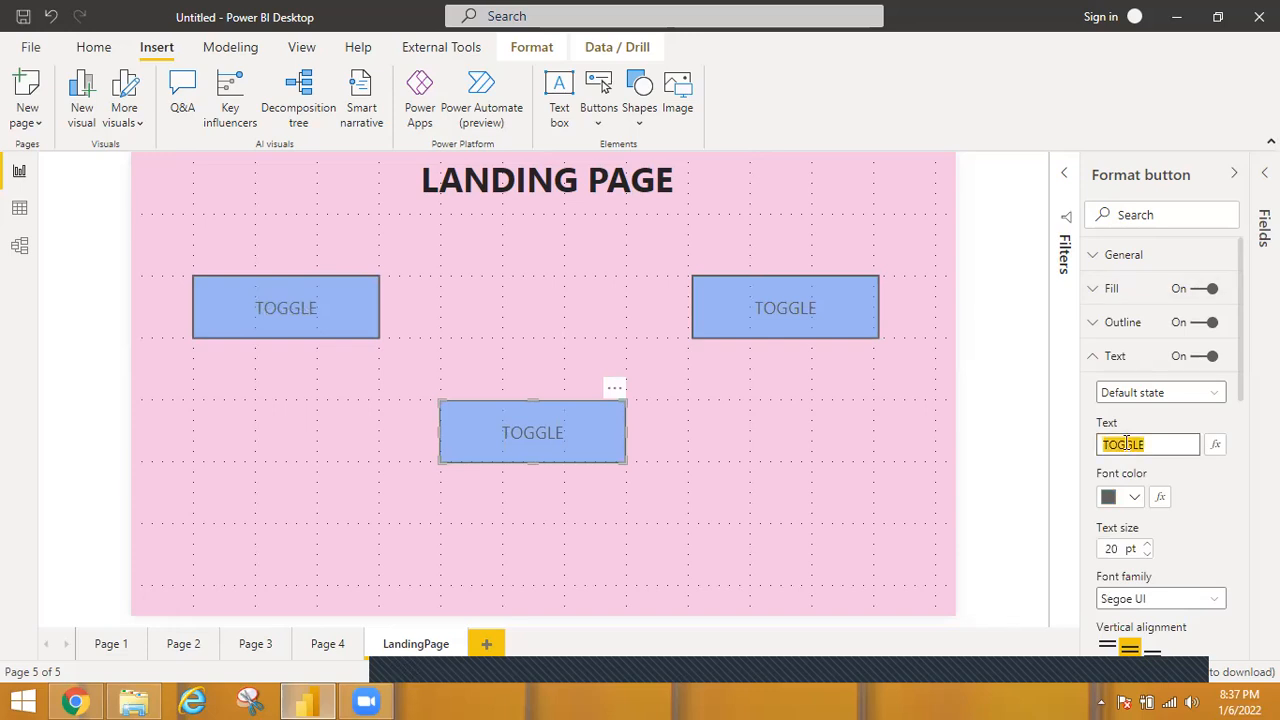
pyautogui.write('TAB')
pyautogui.press('Escape')
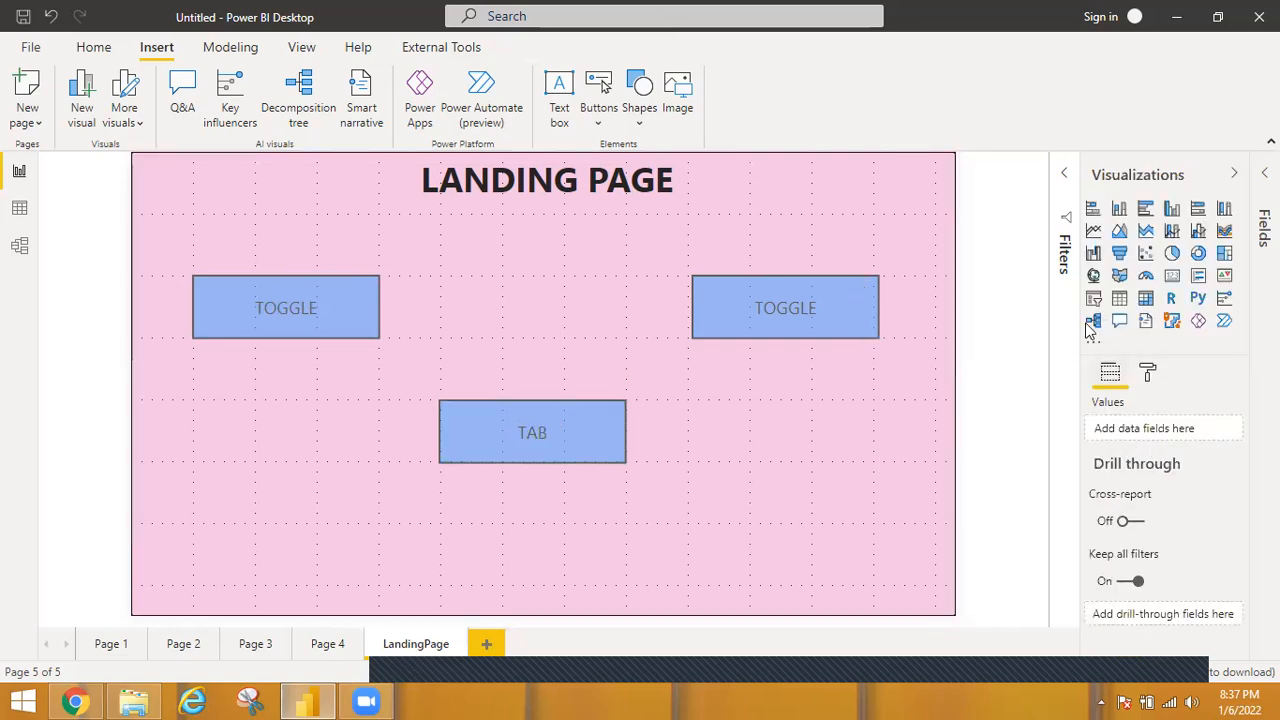
# Change the right-hand button's text to PAGE1.
pyautogui.click(837, 291)
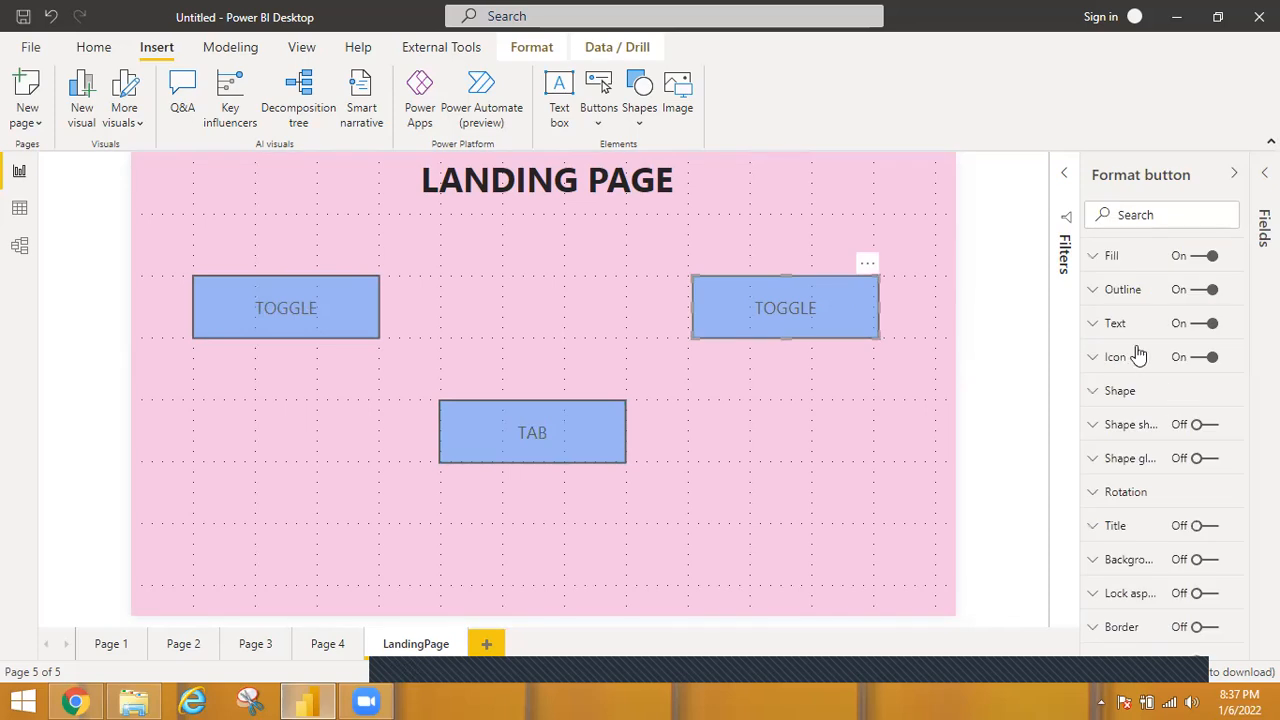
pyautogui.click(1091, 362)
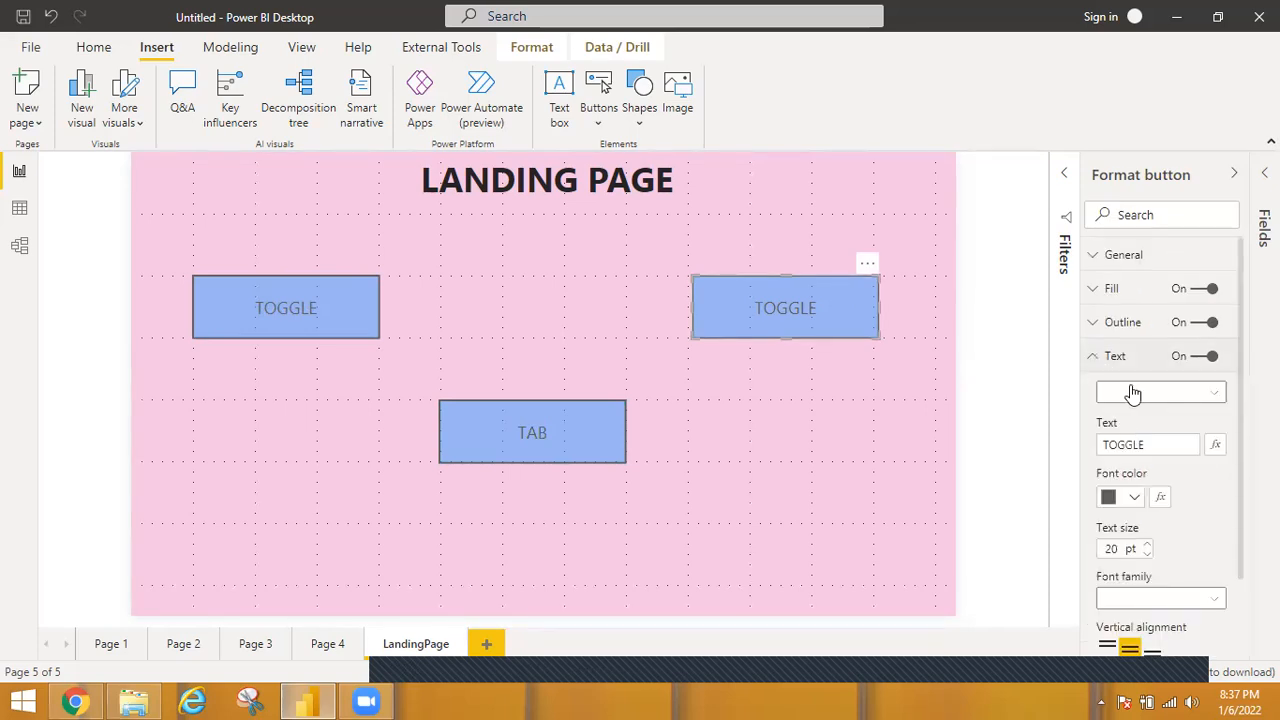
pyautogui.doubleClick(1119, 446)
pyautogui.write('PAGE')
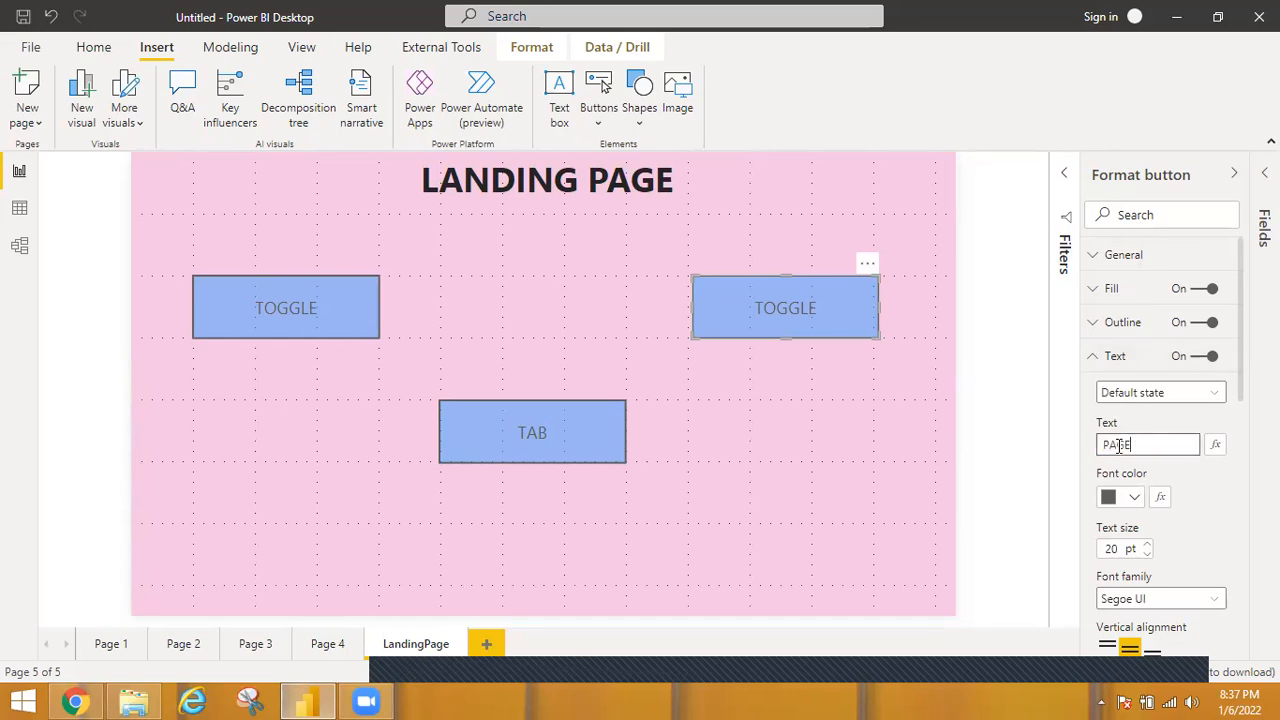
pyautogui.write('1')
pyautogui.click(800, 467)
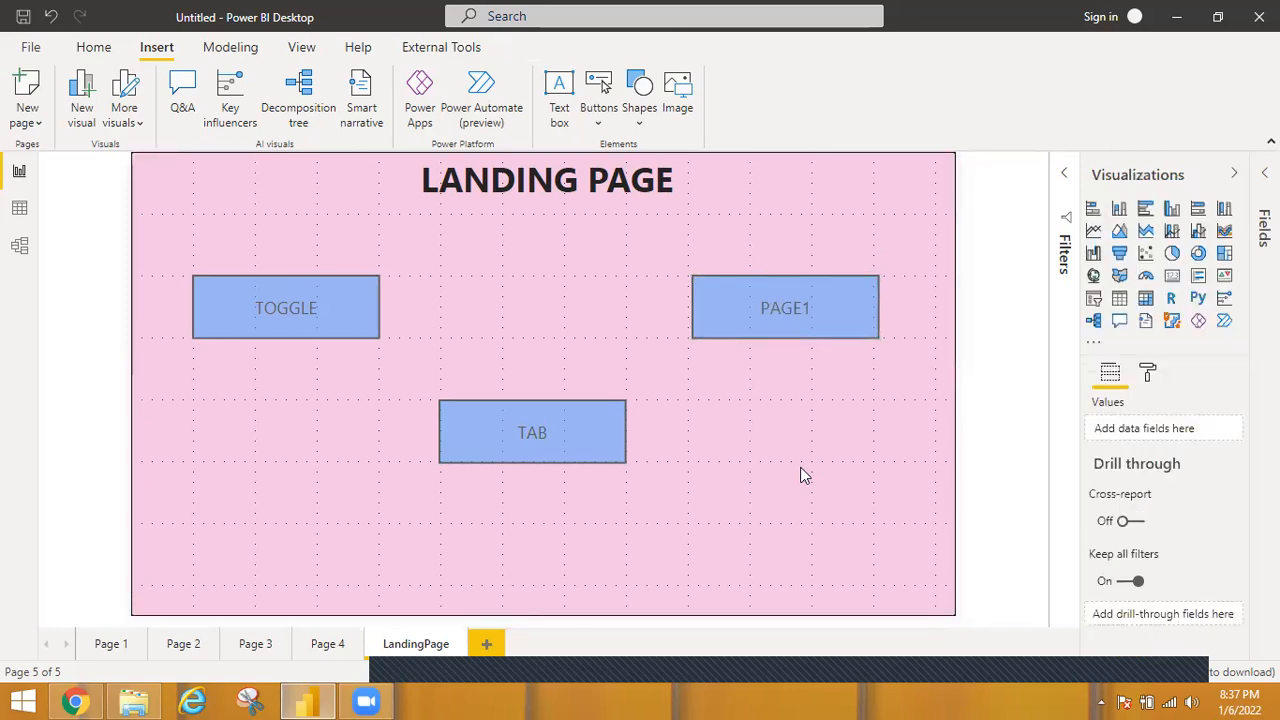
pyautogui.click(843, 297)
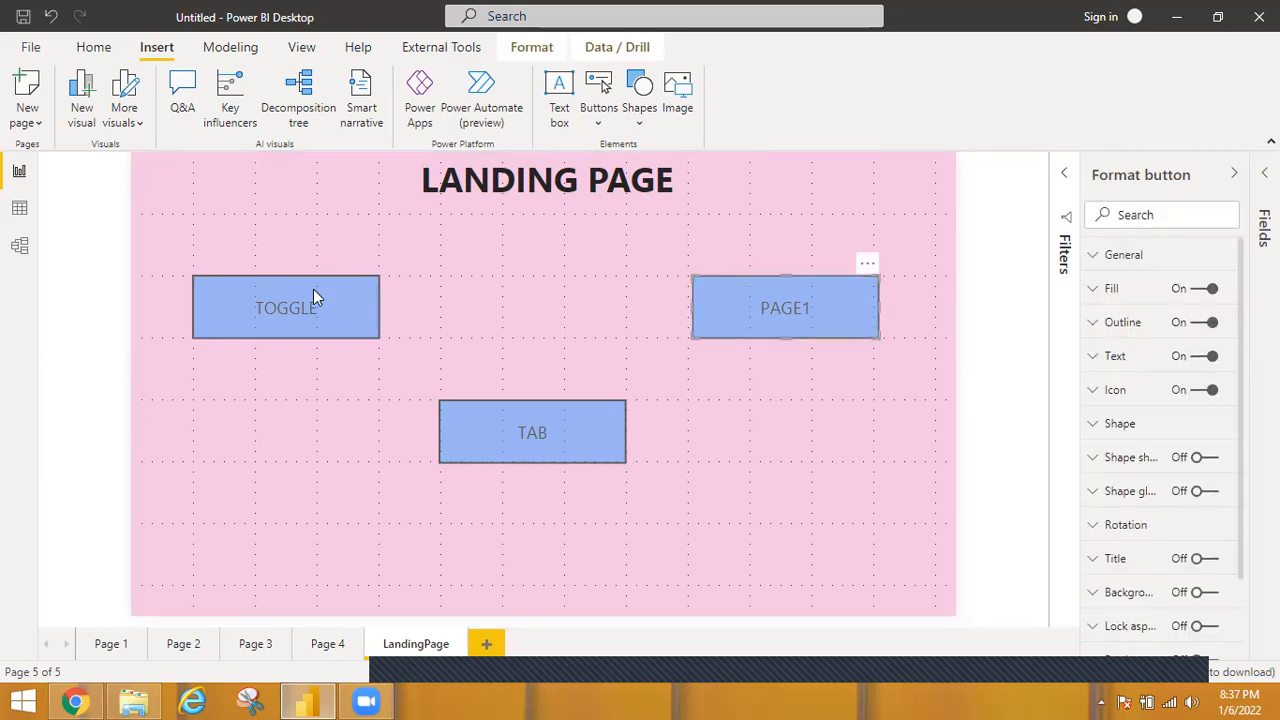
# Rename Page 4 as TOGGLE and Page 3 as TAB to match the landing page buttons.
pyautogui.click(325, 644)
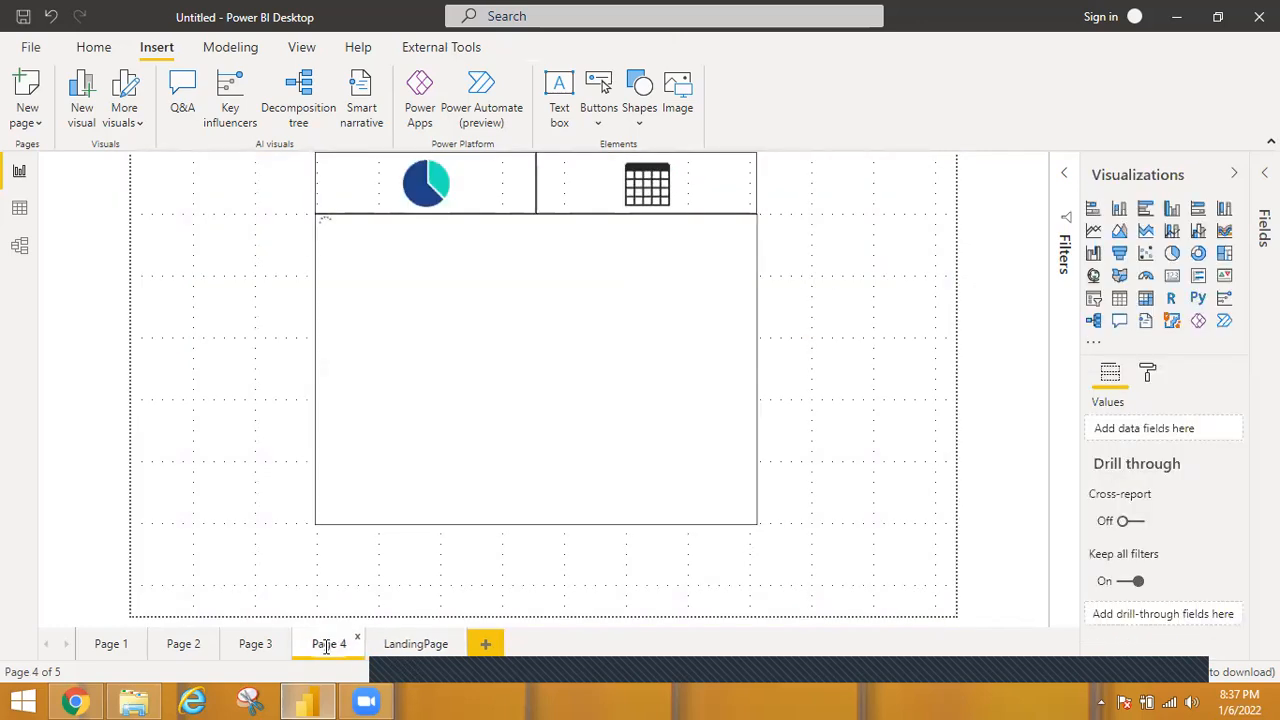
pyautogui.doubleClick(326, 647)
pyautogui.write('TO')
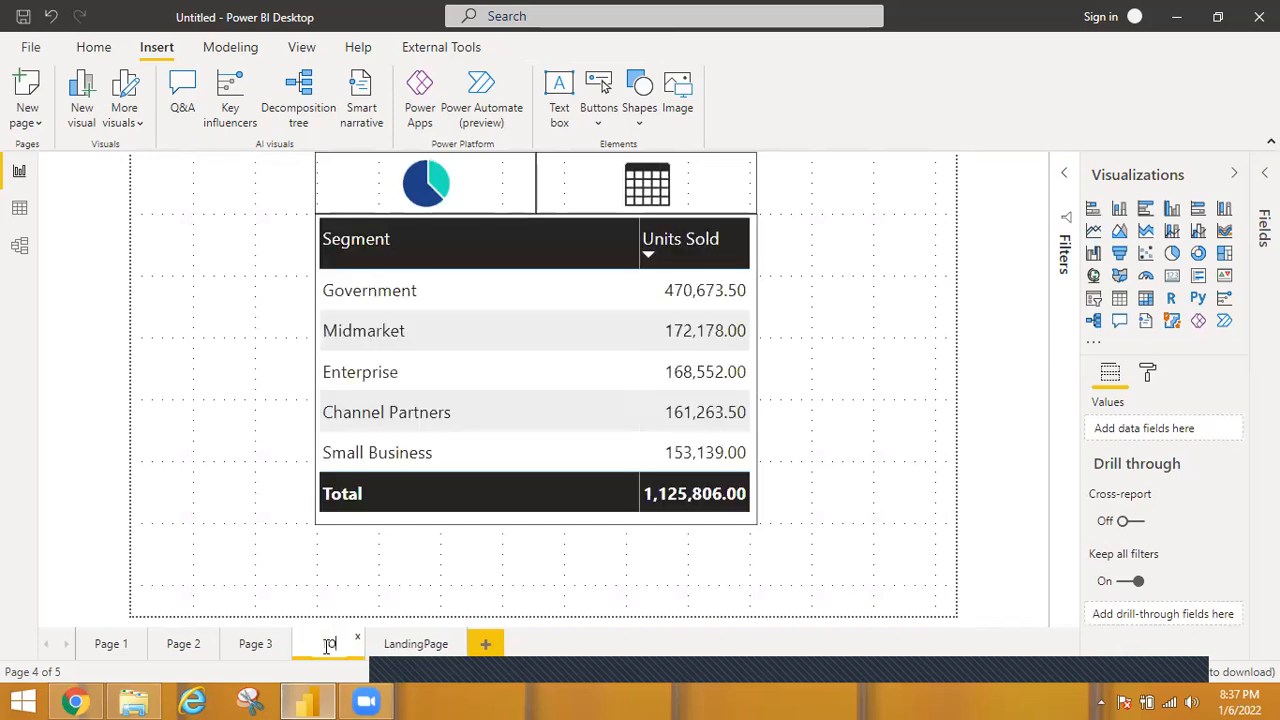
pyautogui.write('GGLE')
pyautogui.click(253, 646)
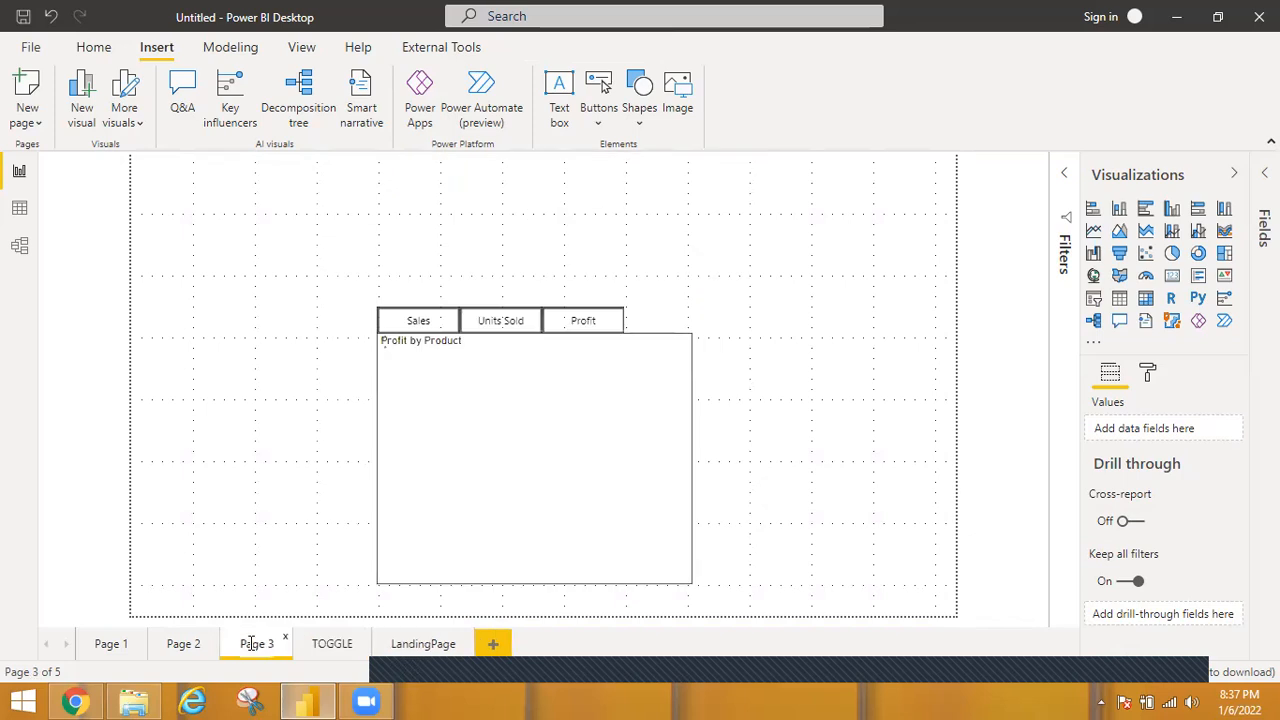
pyautogui.doubleClick(253, 644)
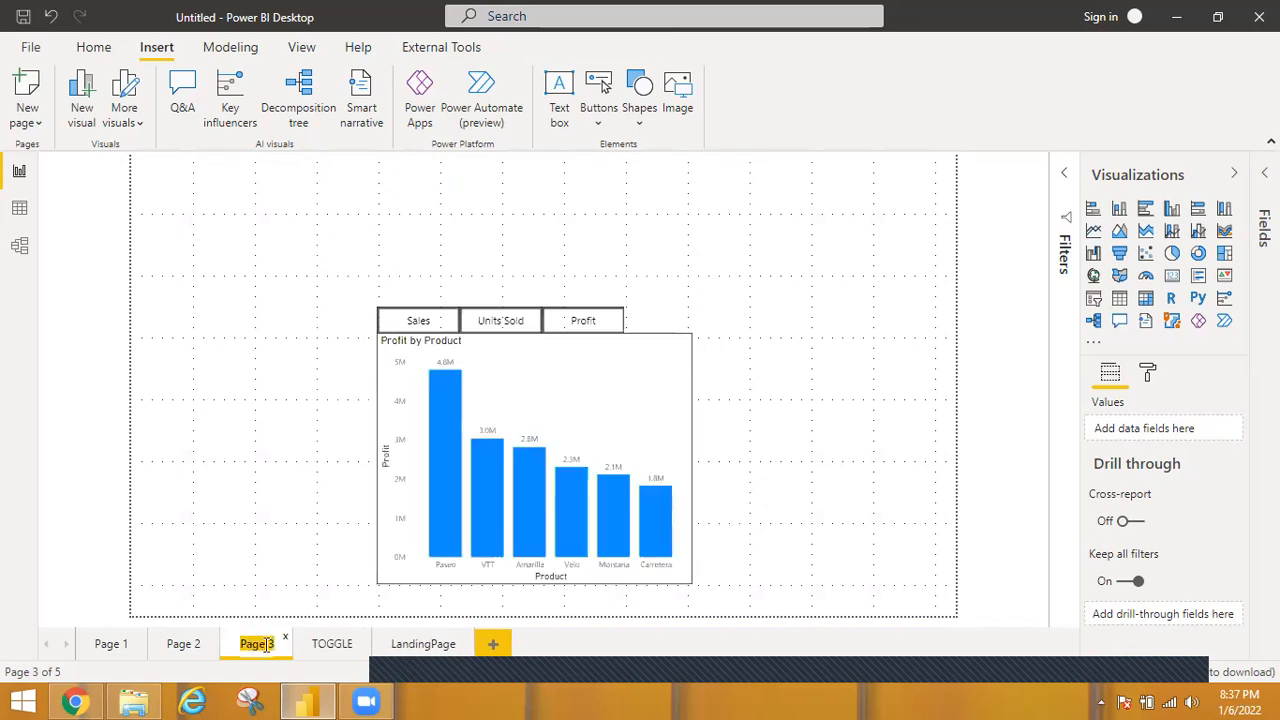
pyautogui.write('TAB')
# On the LandingPage, enable the PAGE1 button's action as Page navigation with Page 1 as the destination.
pyautogui.click(428, 646)
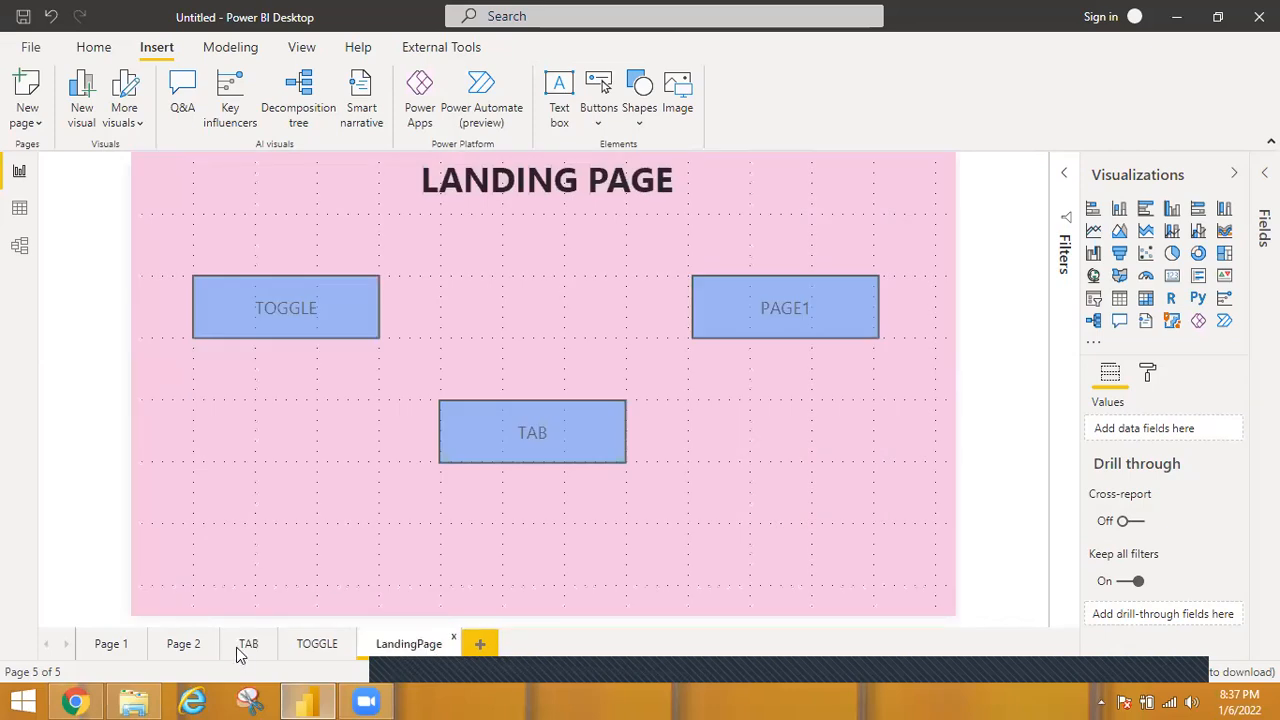
pyautogui.click(840, 327)
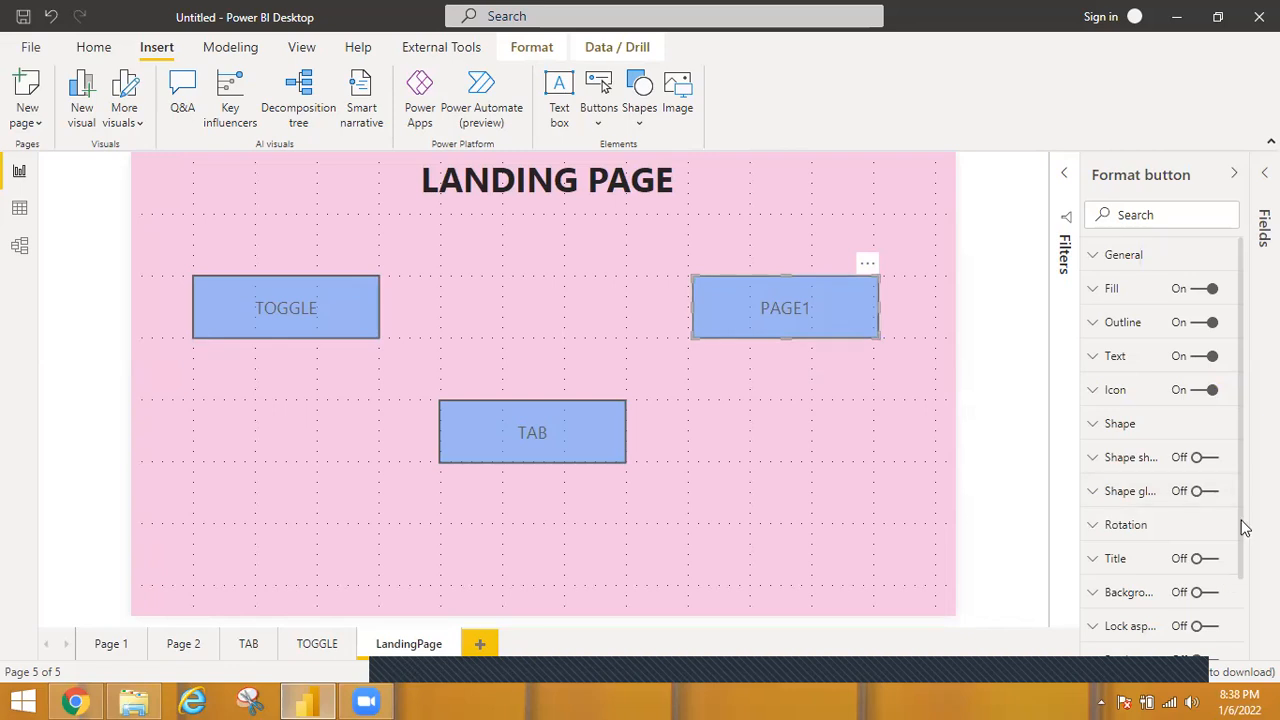
pyautogui.scroll(-2, 1237, 586)
pyautogui.click(1206, 618)
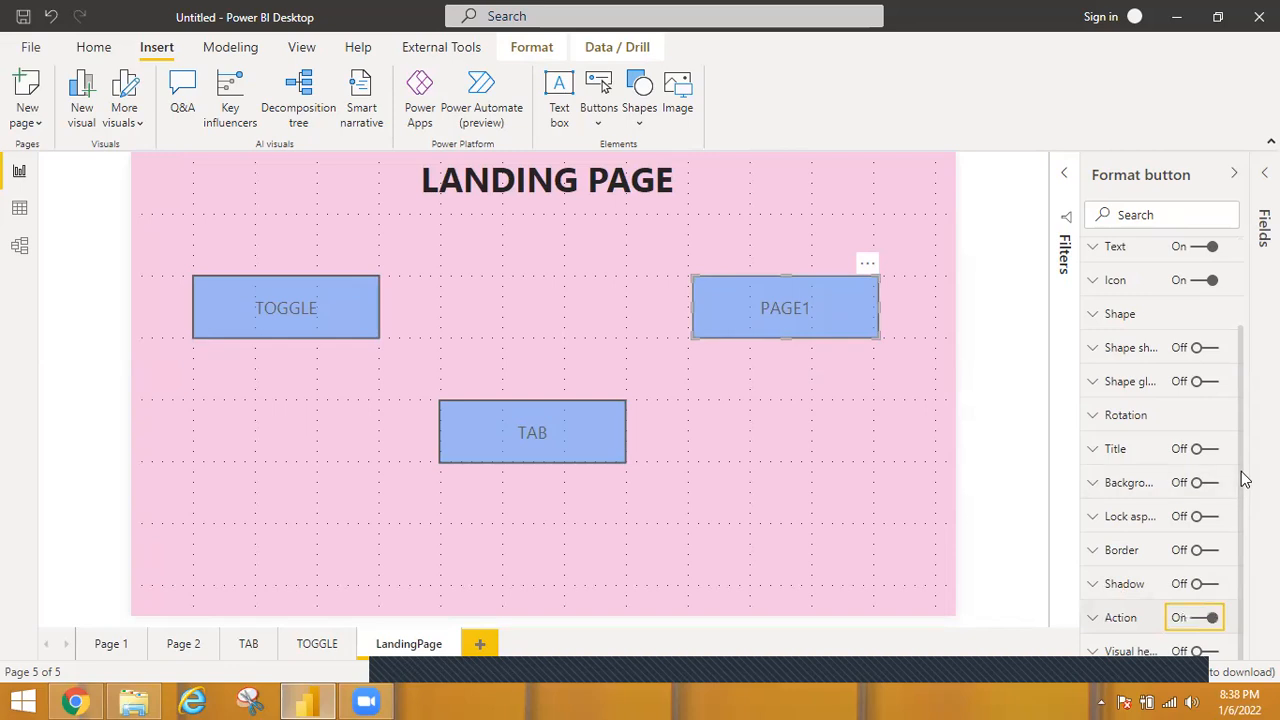
pyautogui.click(1107, 620)
pyautogui.scroll(-1, 1241, 425)
pyautogui.scroll(-1, 1234, 524)
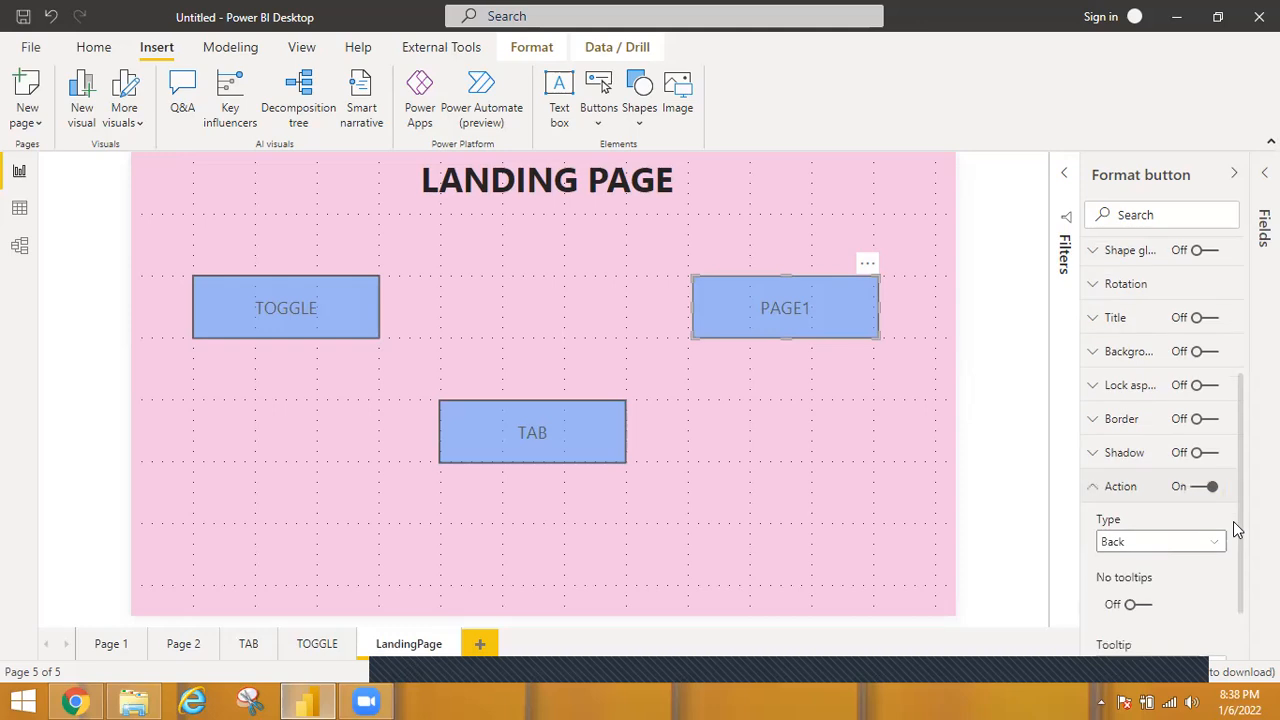
pyautogui.scroll(-1, 1212, 492)
pyautogui.click(1213, 491)
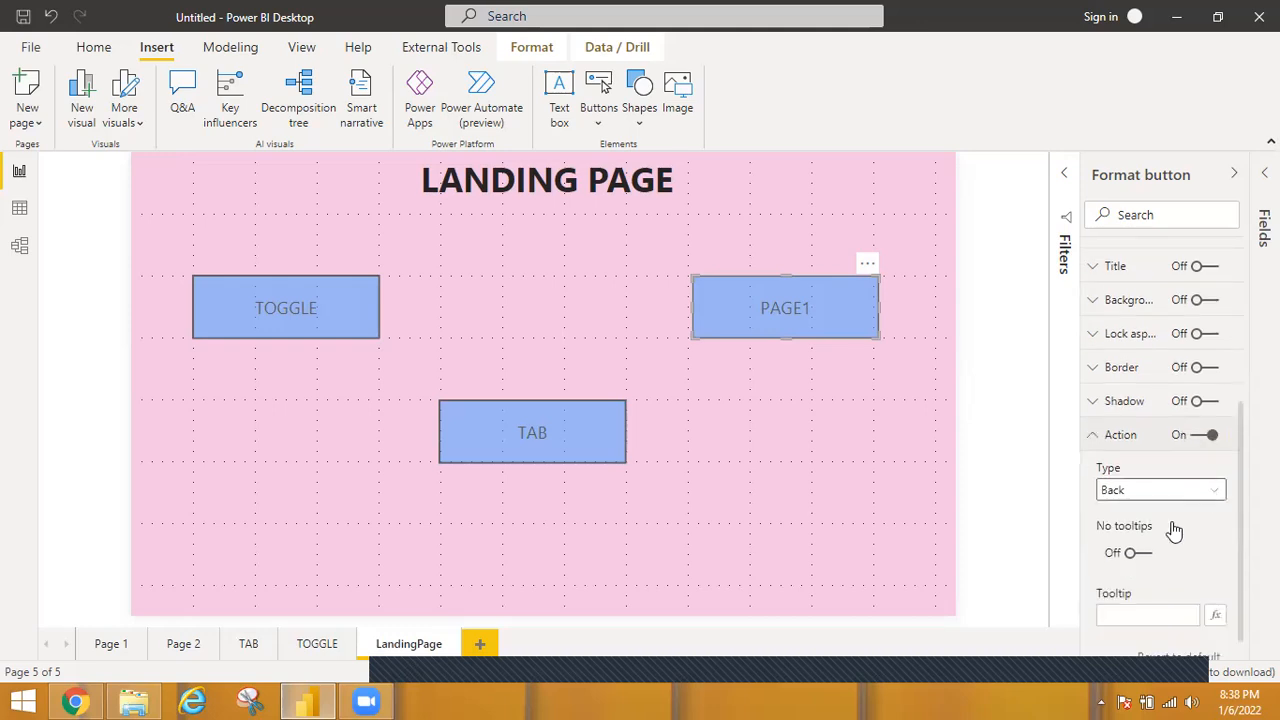
pyautogui.click(1134, 576)
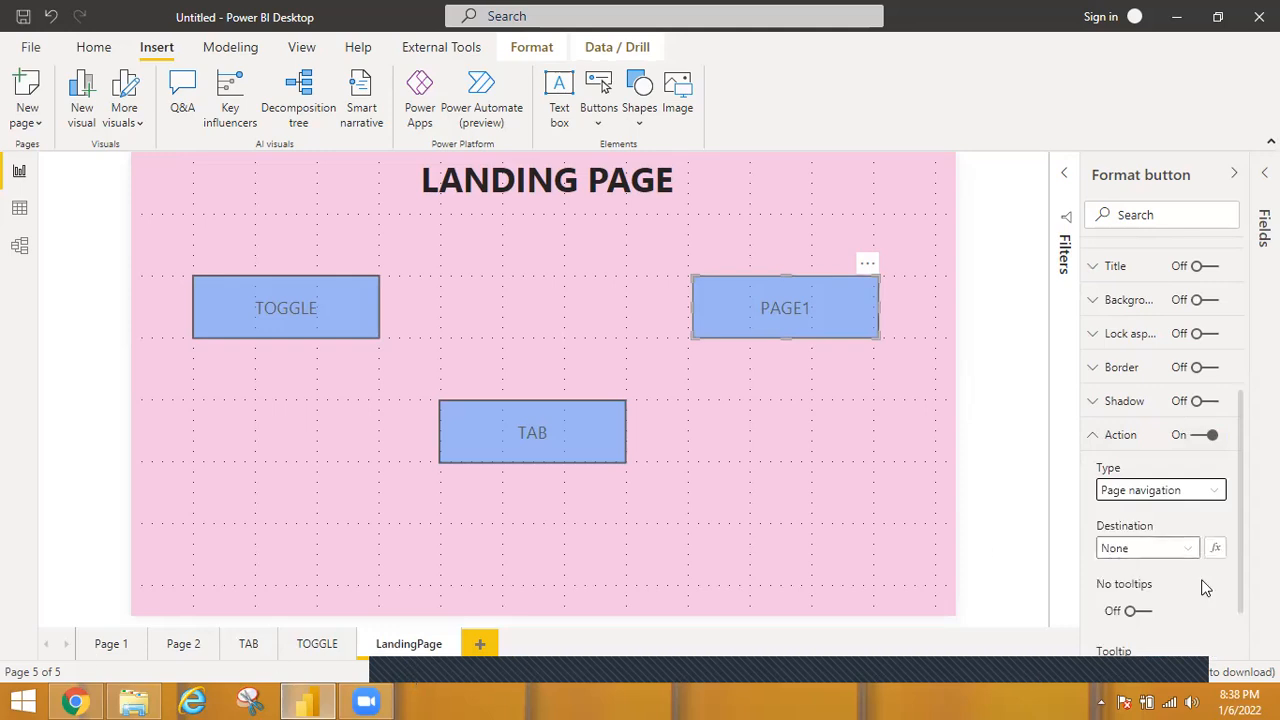
pyautogui.click(1190, 552)
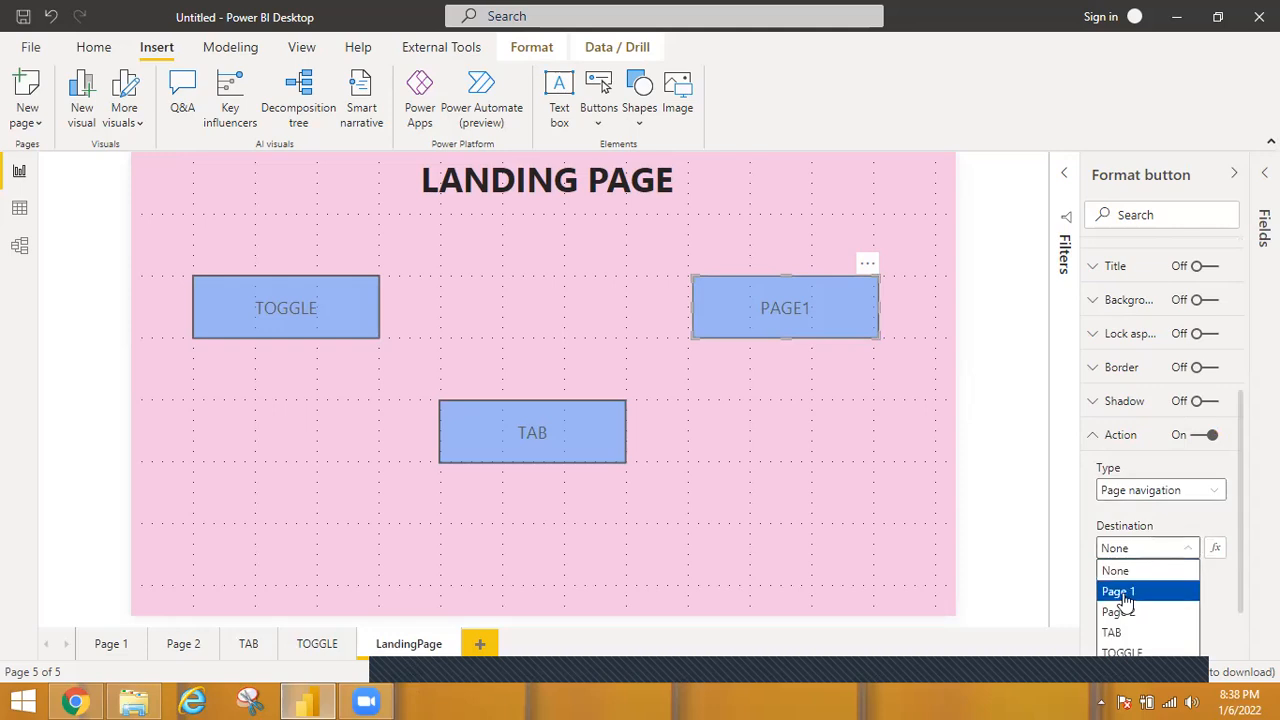
pyautogui.click(1130, 544)
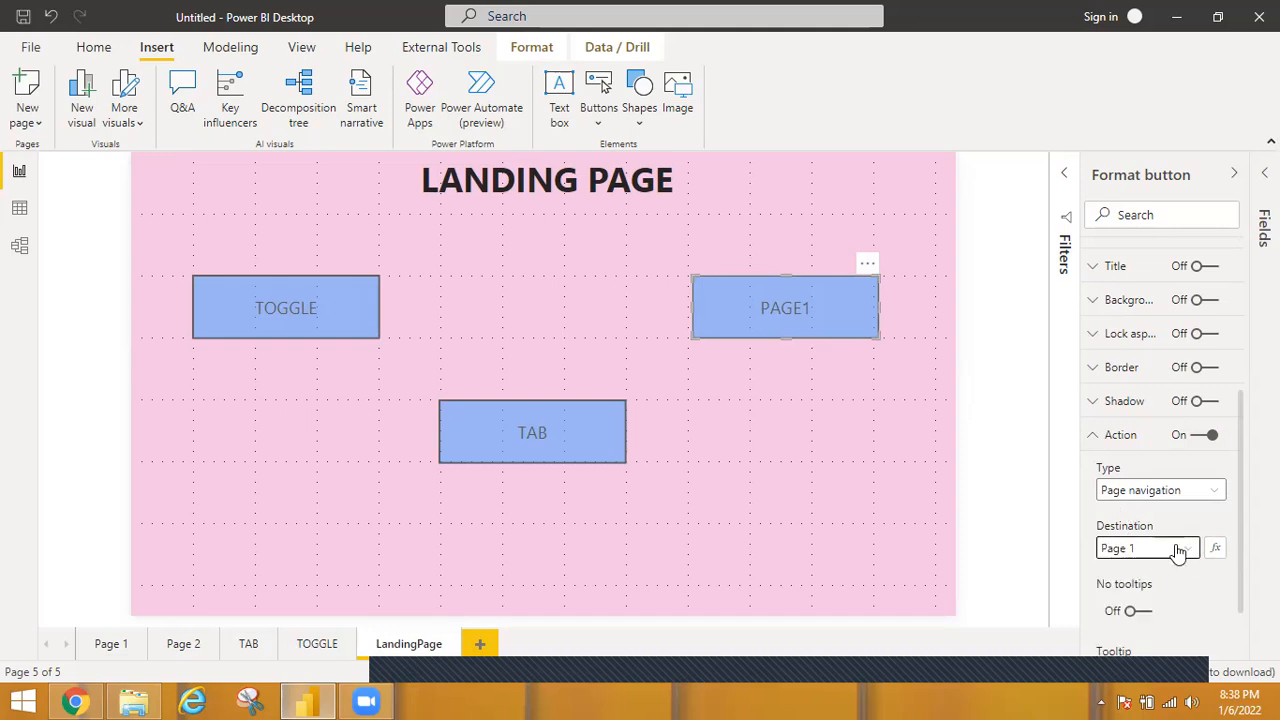
# Enable the TAB button's action as Page navigation with the TAB page as the destination.
pyautogui.click(572, 425)
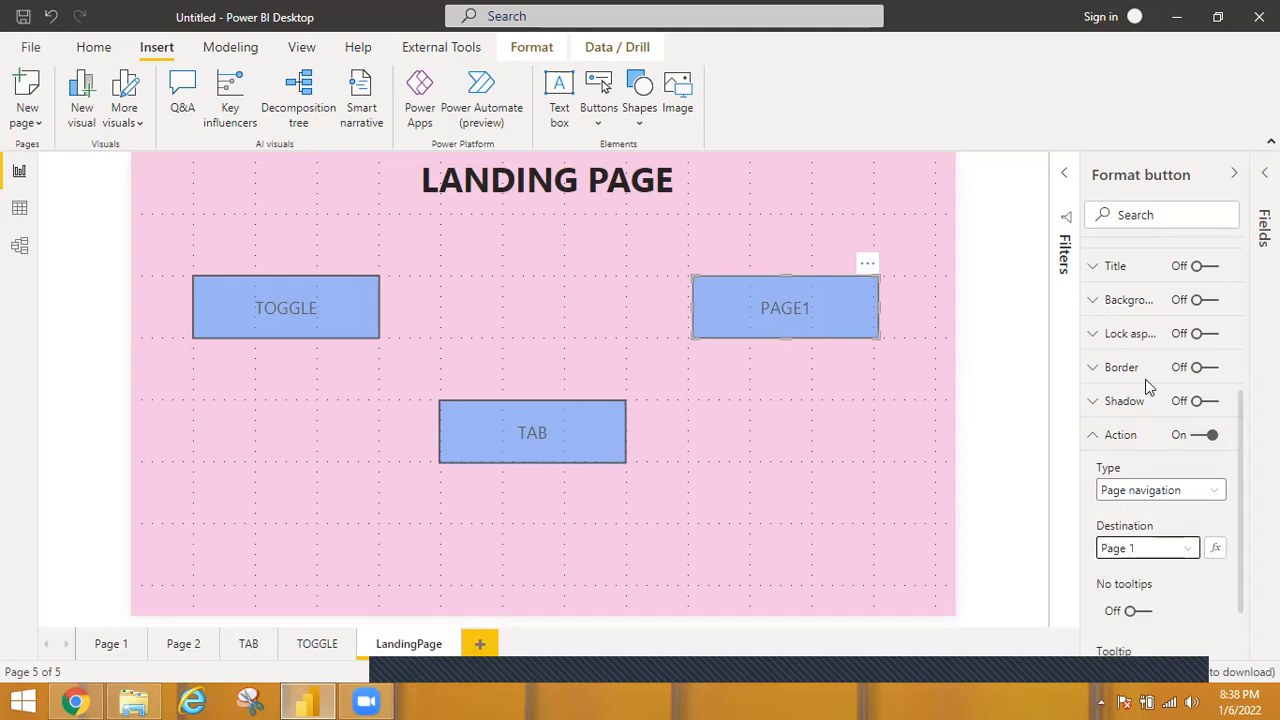
pyautogui.click(1204, 434)
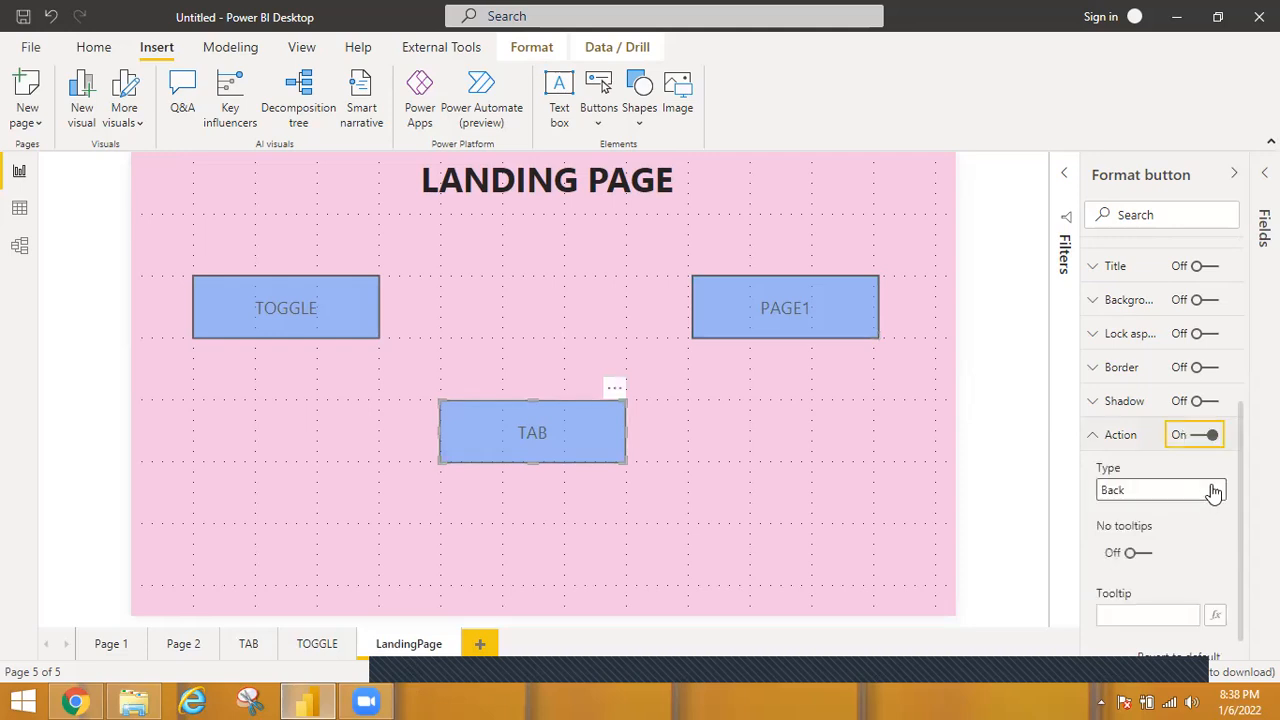
pyautogui.click(1213, 490)
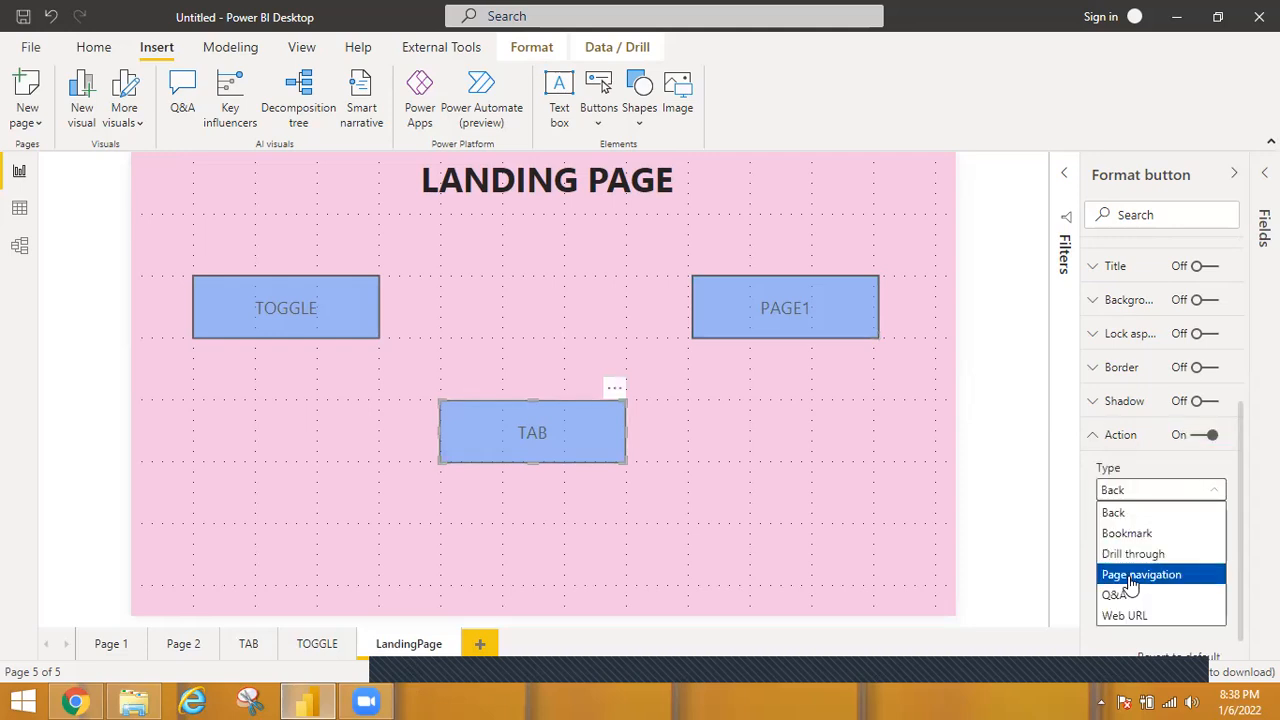
pyautogui.click(1181, 573)
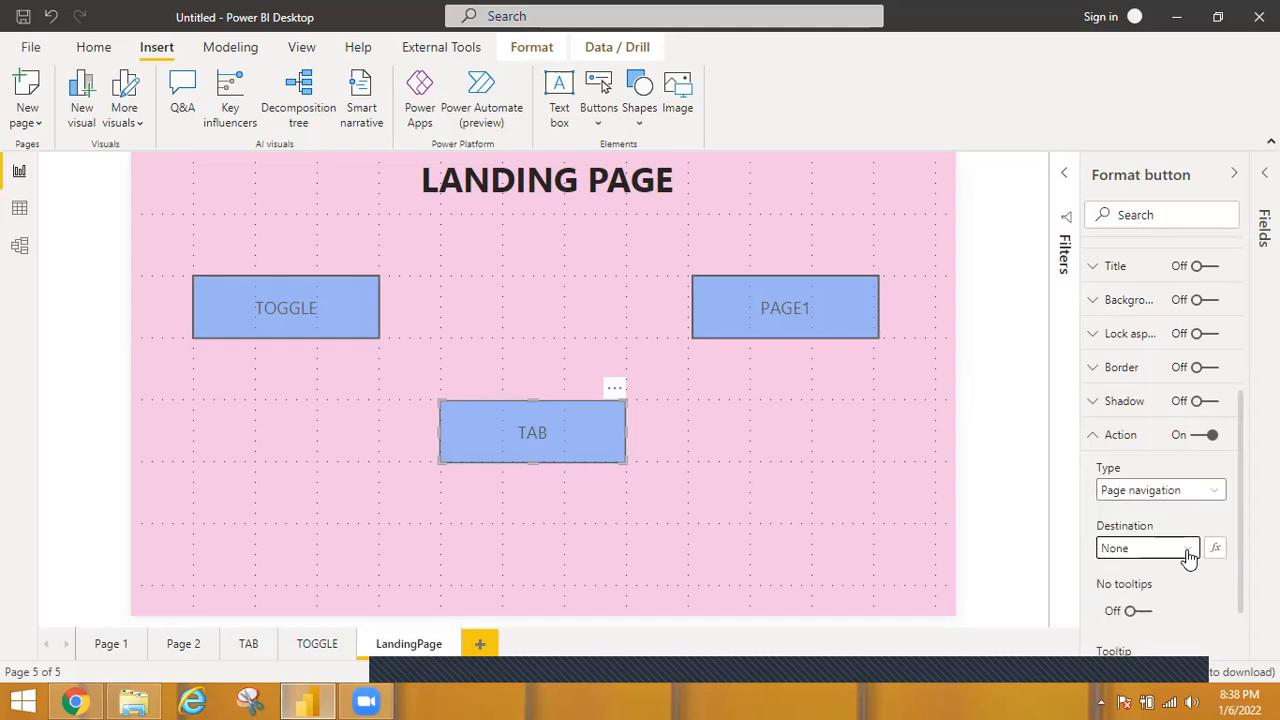
pyautogui.click(1188, 556)
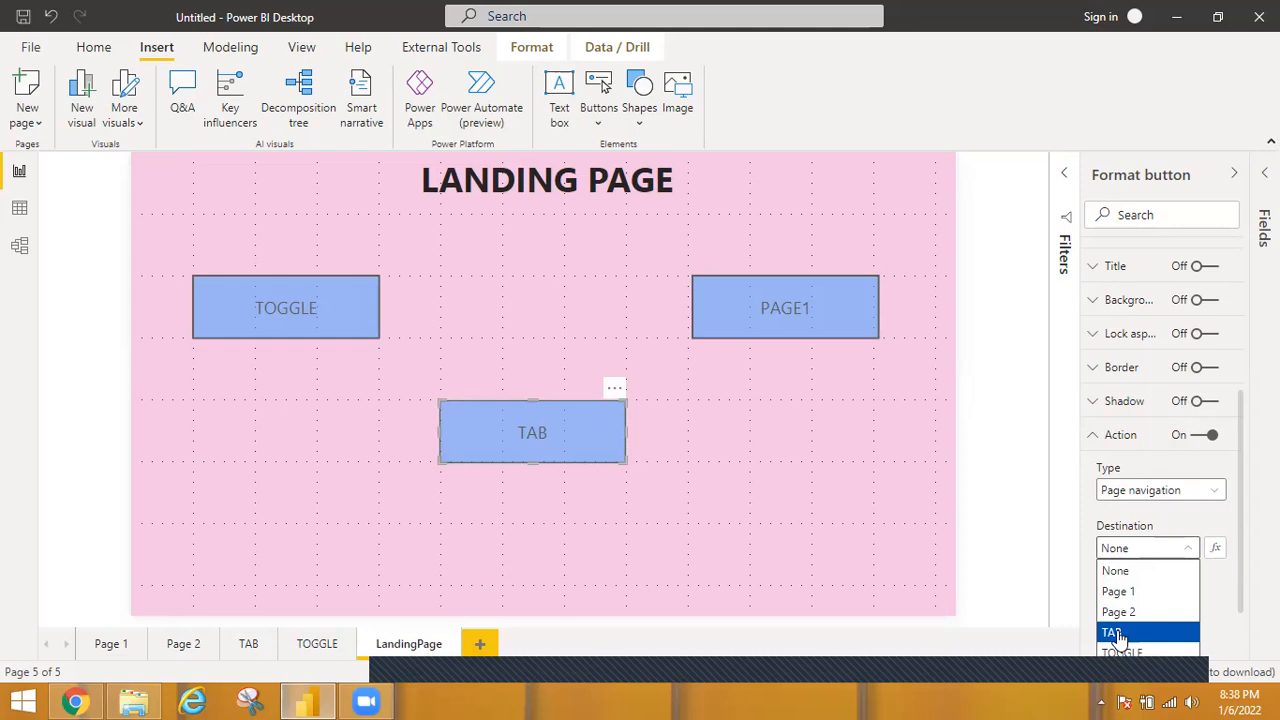
pyautogui.click(1118, 633)
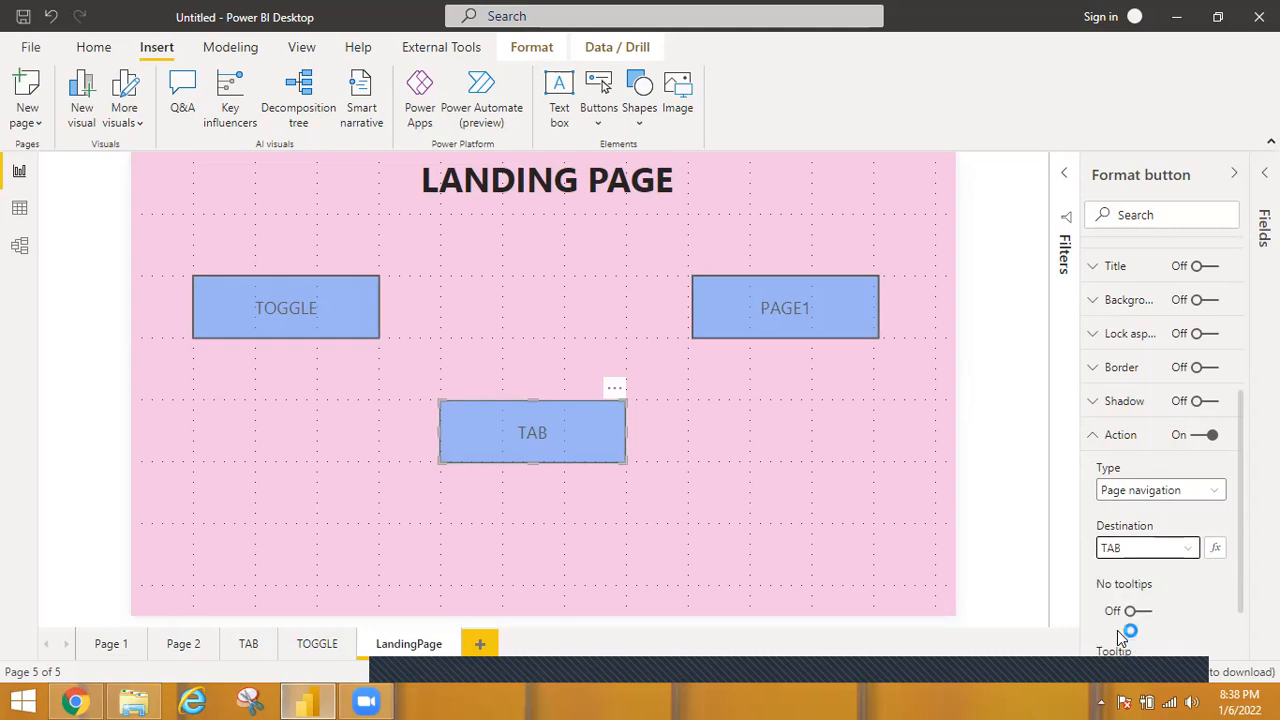
# Enable the TOGGLE button's action as Page navigation with the TOGGLE page as the destination.
pyautogui.click(343, 330)
pyautogui.click(1212, 436)
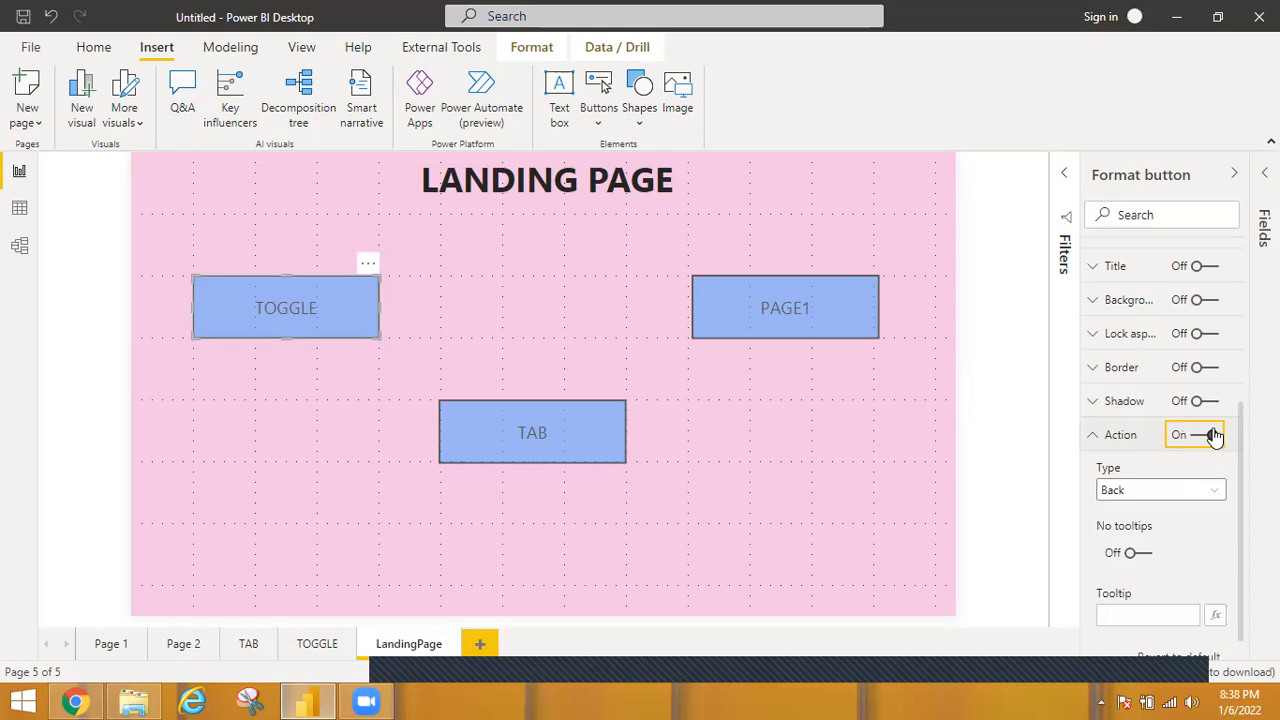
pyautogui.click(1160, 494)
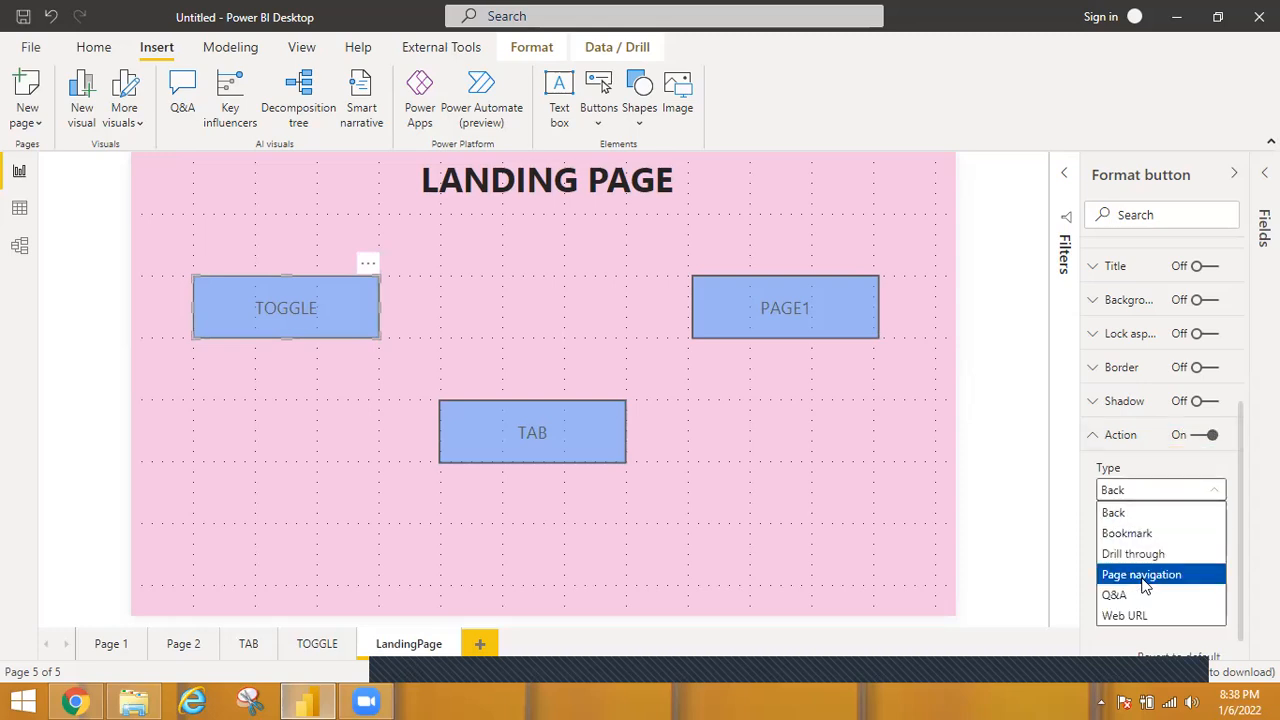
pyautogui.click(1145, 576)
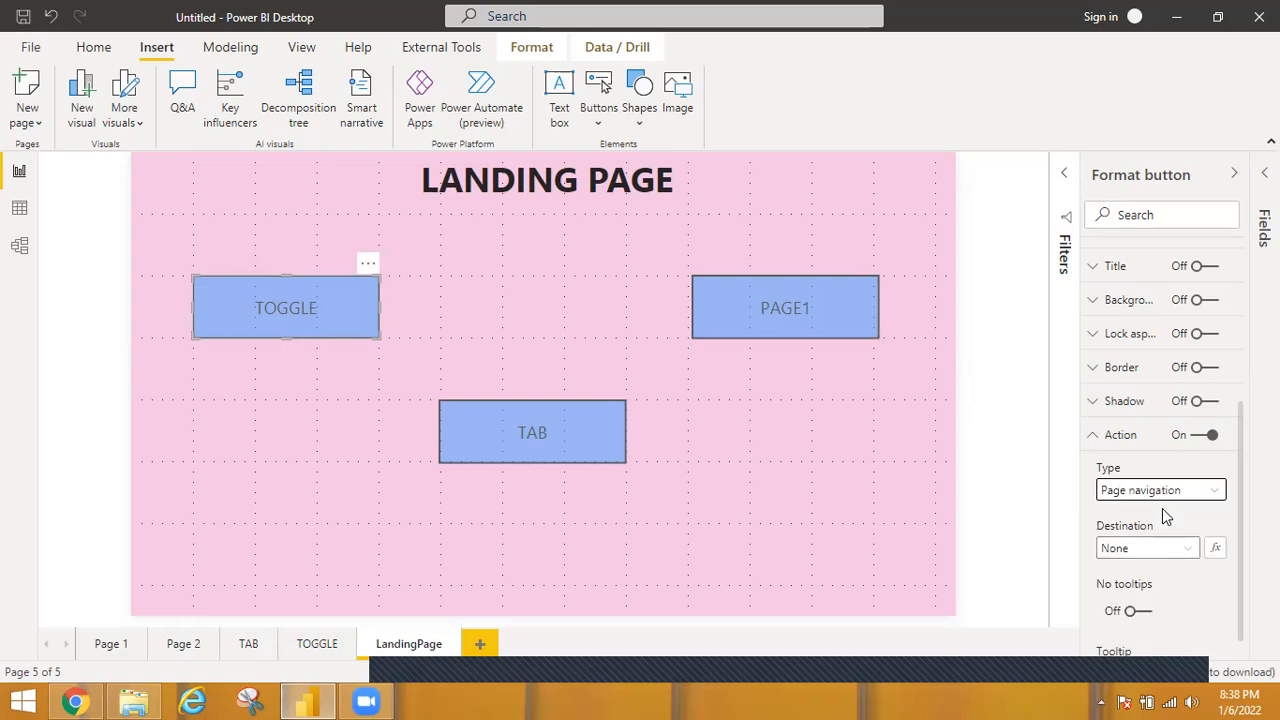
pyautogui.click(1183, 557)
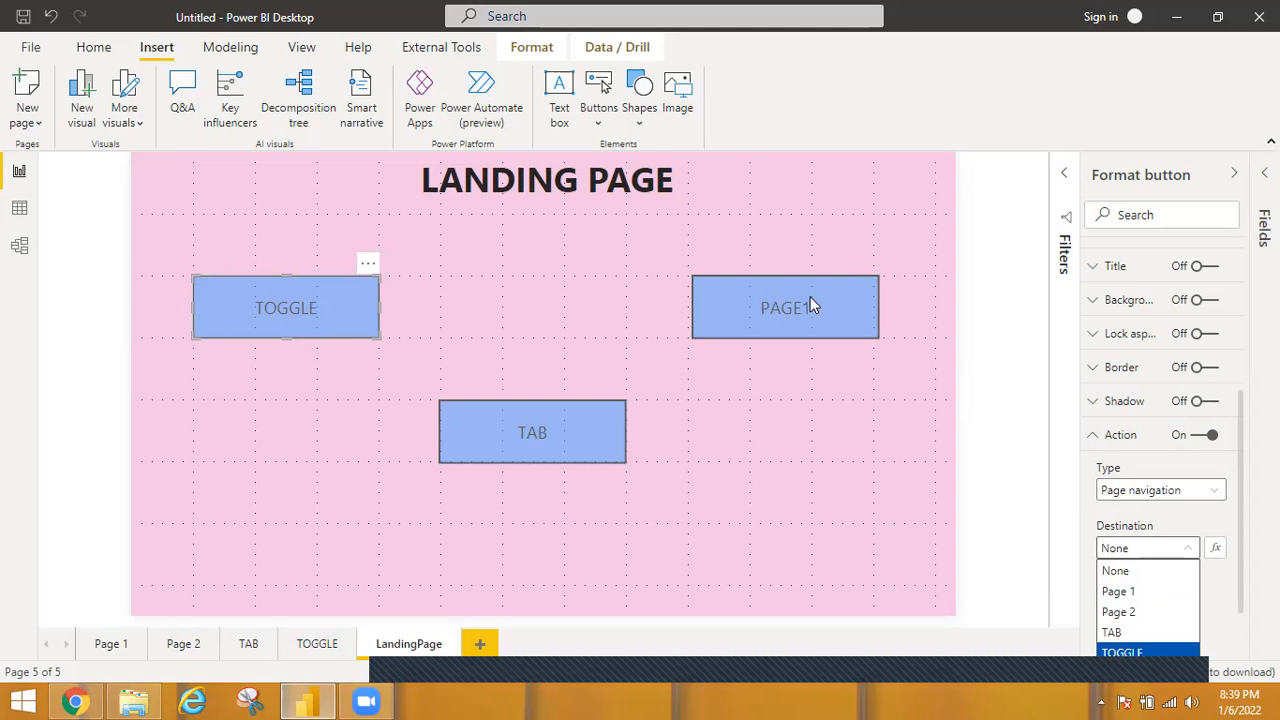
# Test the PAGE1 and TAB button links, returning to the LandingPage after each one.
pyautogui.click(784, 320)
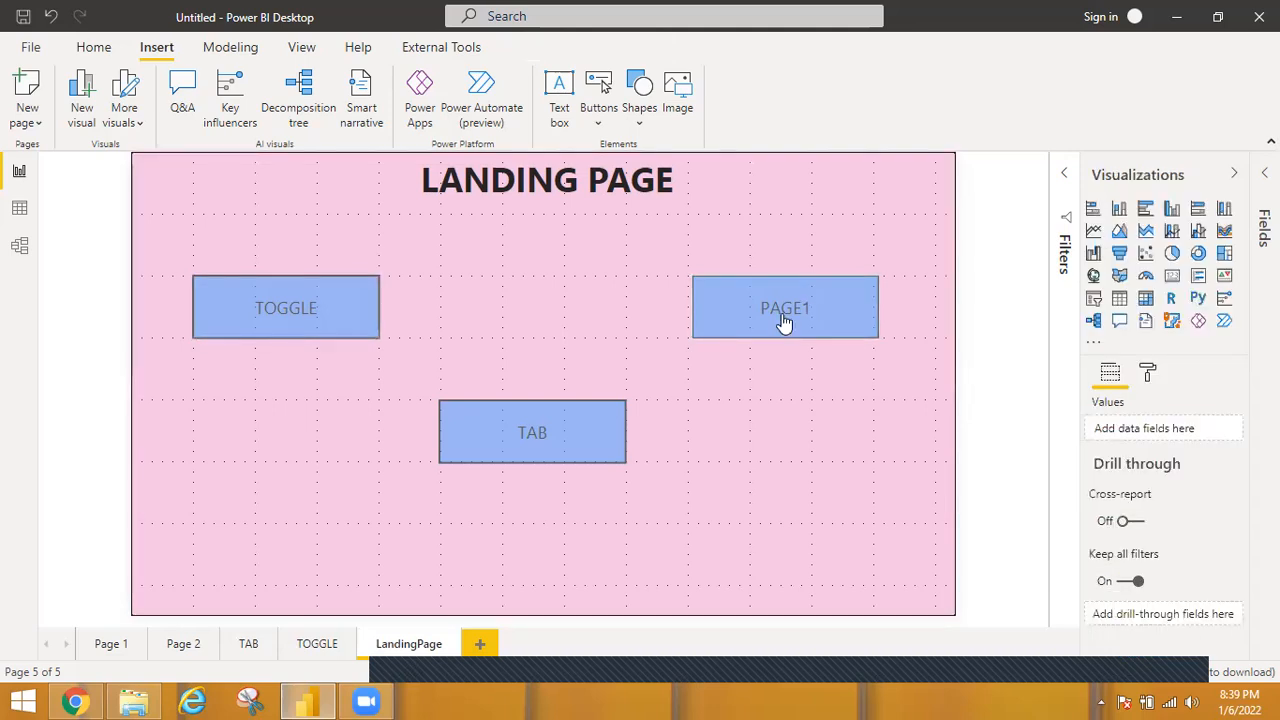
pyautogui.keyDown('ctrl'); pyautogui.click(784, 320); pyautogui.keyUp('ctrl')
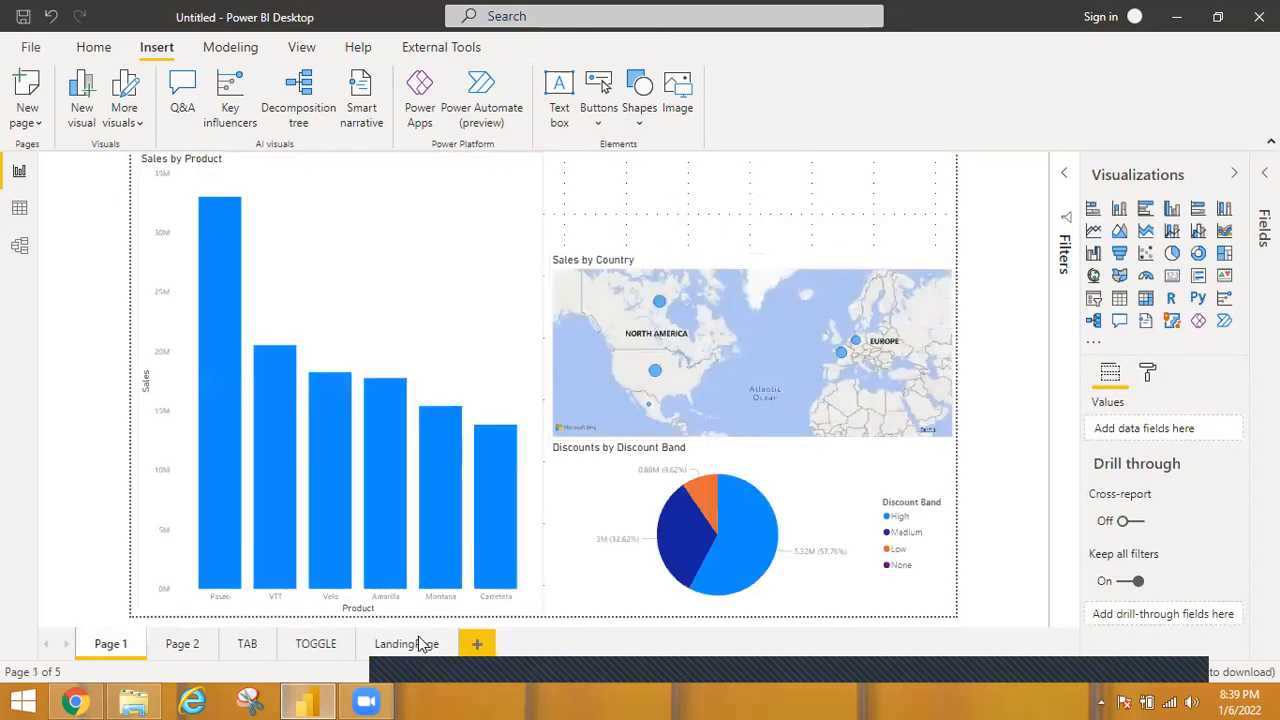
pyautogui.click(418, 645)
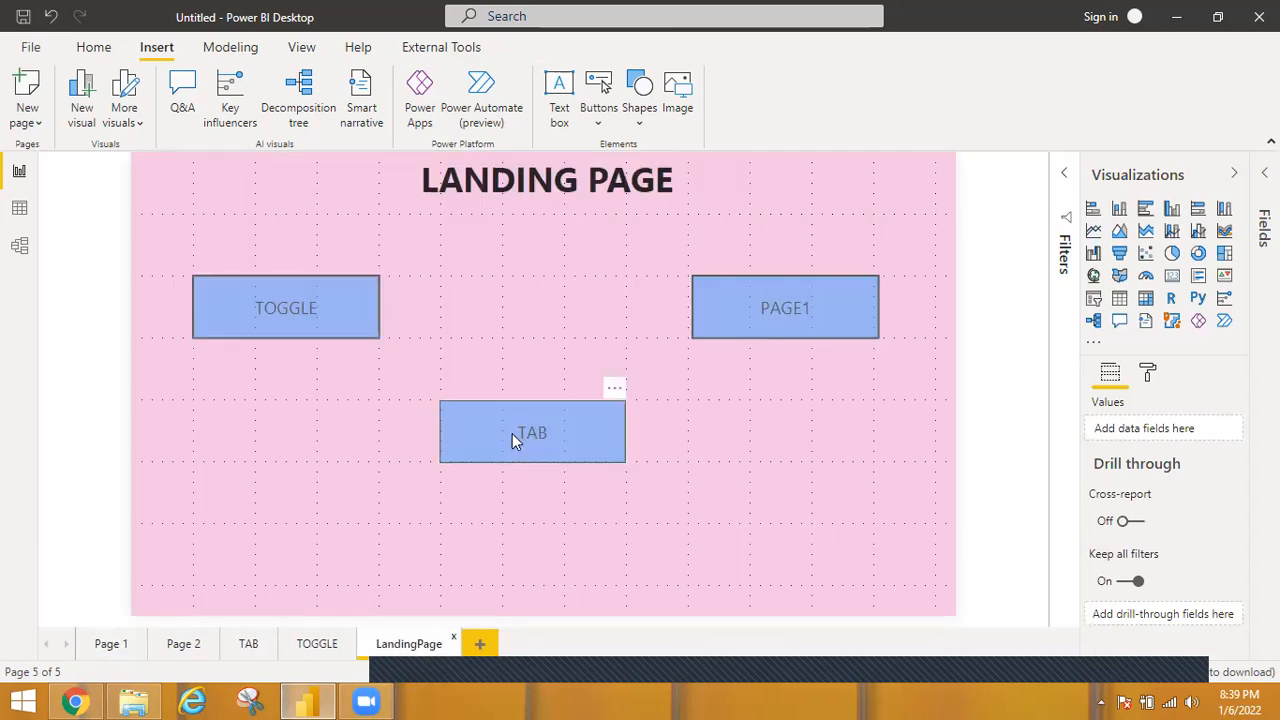
pyautogui.keyDown('ctrl'); pyautogui.click(512, 436); pyautogui.keyUp('ctrl')
pyautogui.click(403, 645)
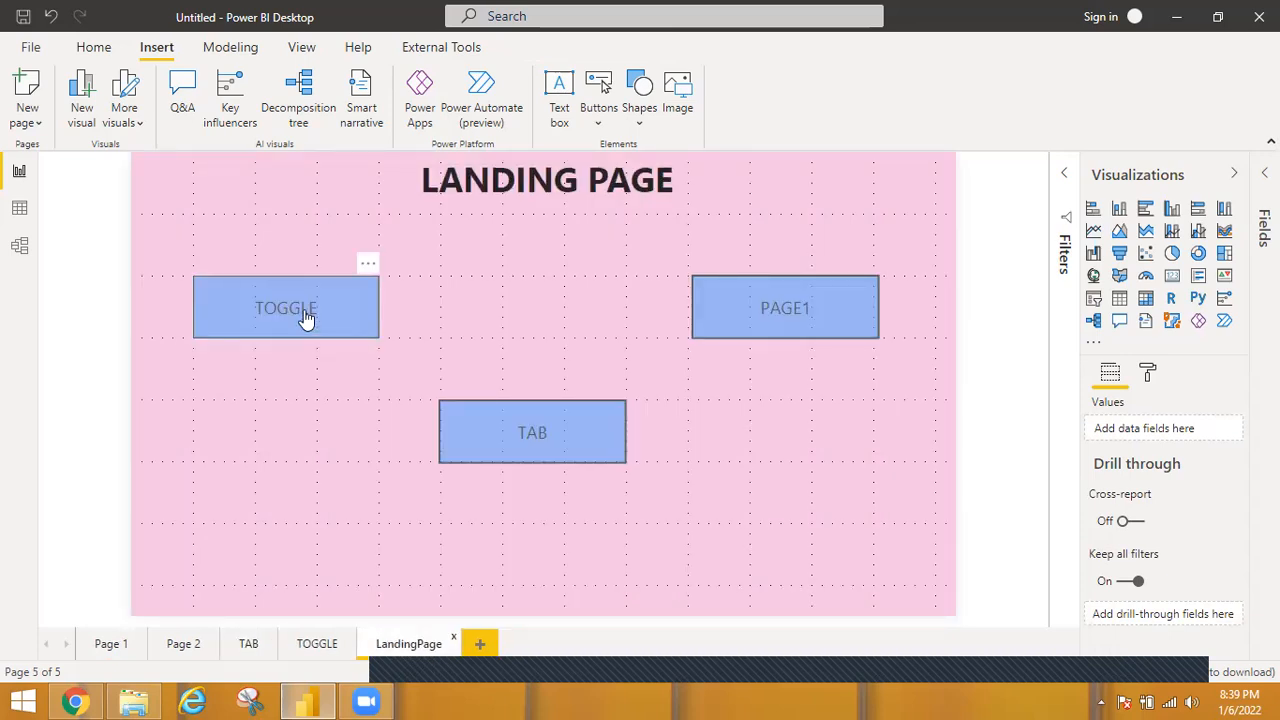
# Test the TOGGLE button link, return to the LandingPage, and follow the PAGE1 button to Page 1.
pyautogui.click(306, 318)
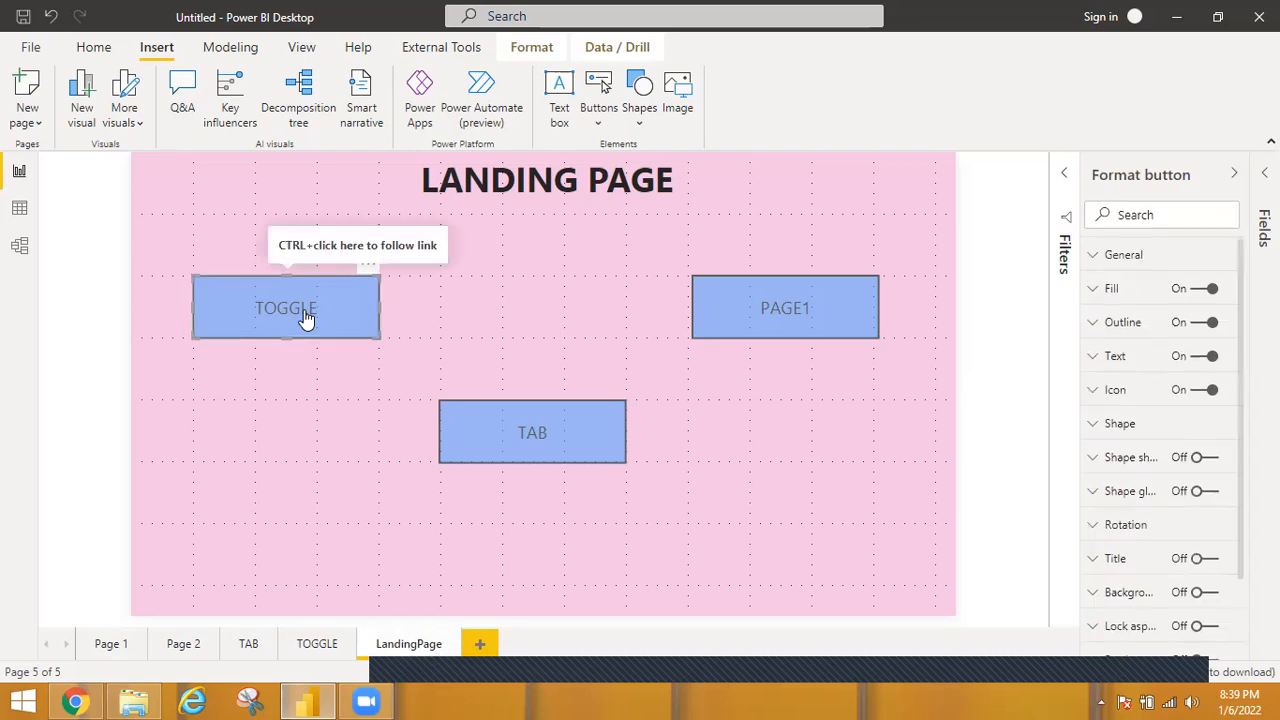
pyautogui.keyDown('ctrl'); pyautogui.click(304, 310); pyautogui.keyUp('ctrl')
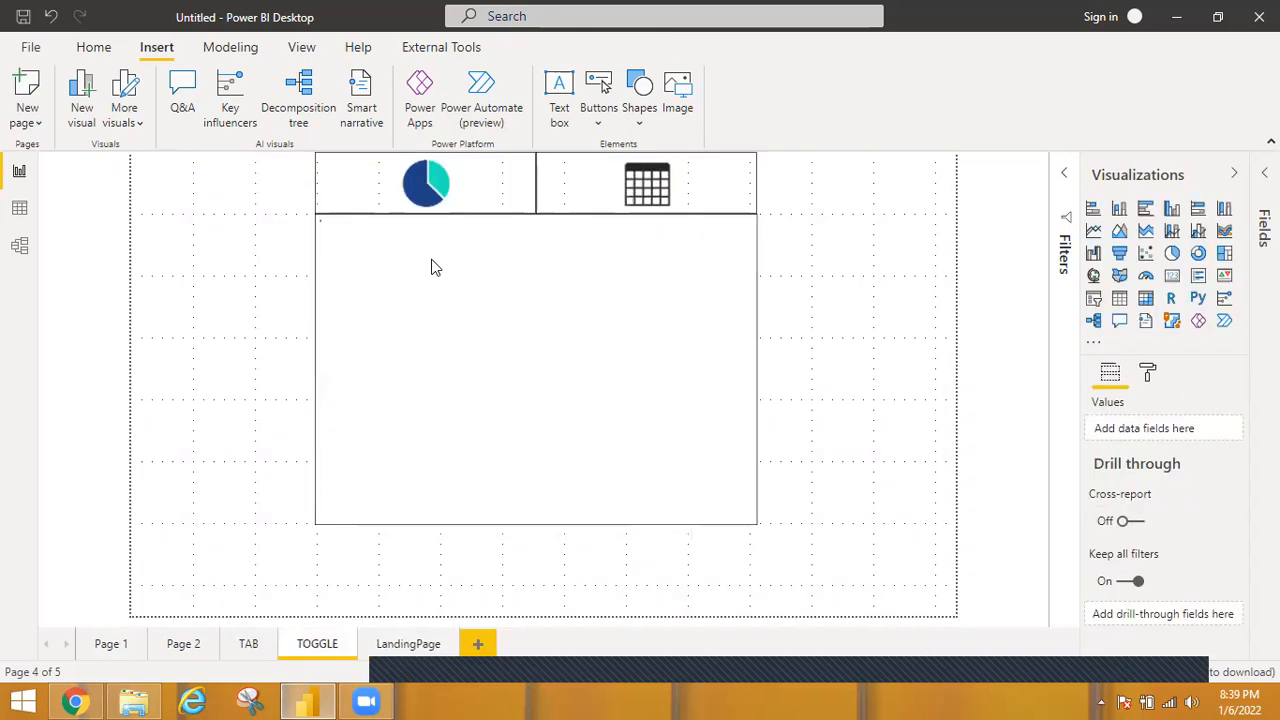
pyautogui.click(414, 645)
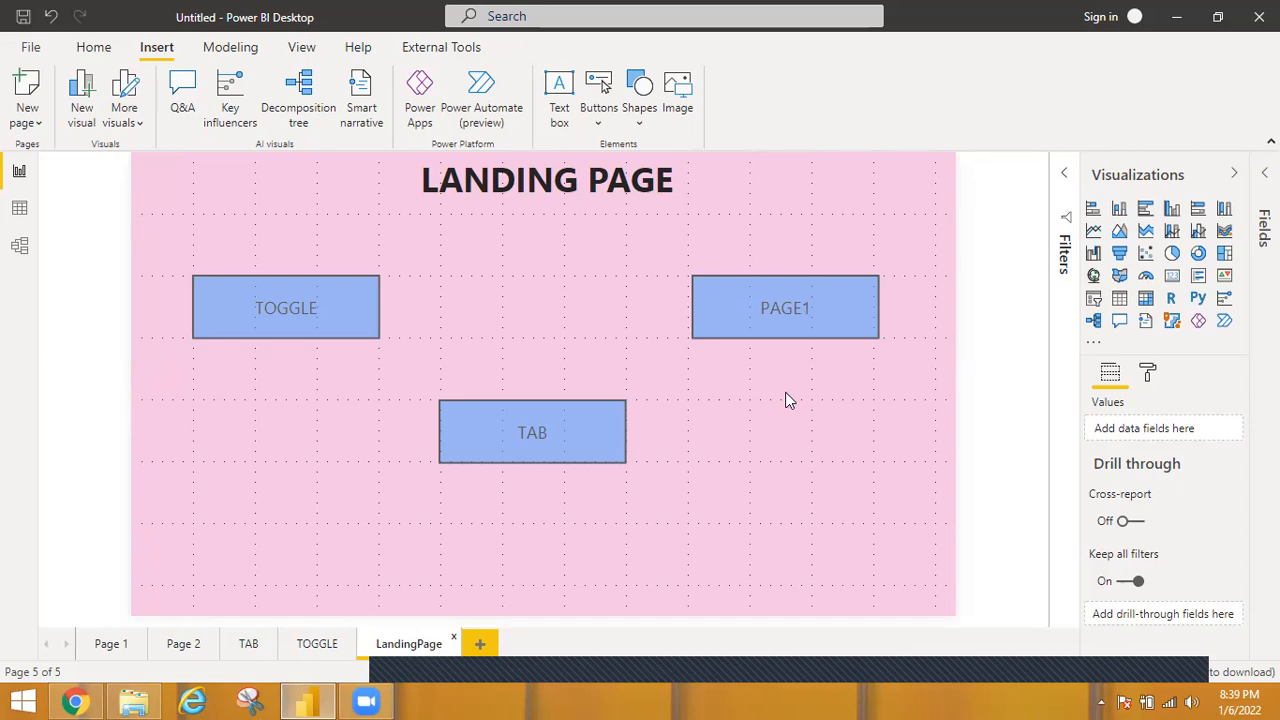
pyautogui.keyDown('ctrl'); pyautogui.click(802, 300); pyautogui.keyUp('ctrl')
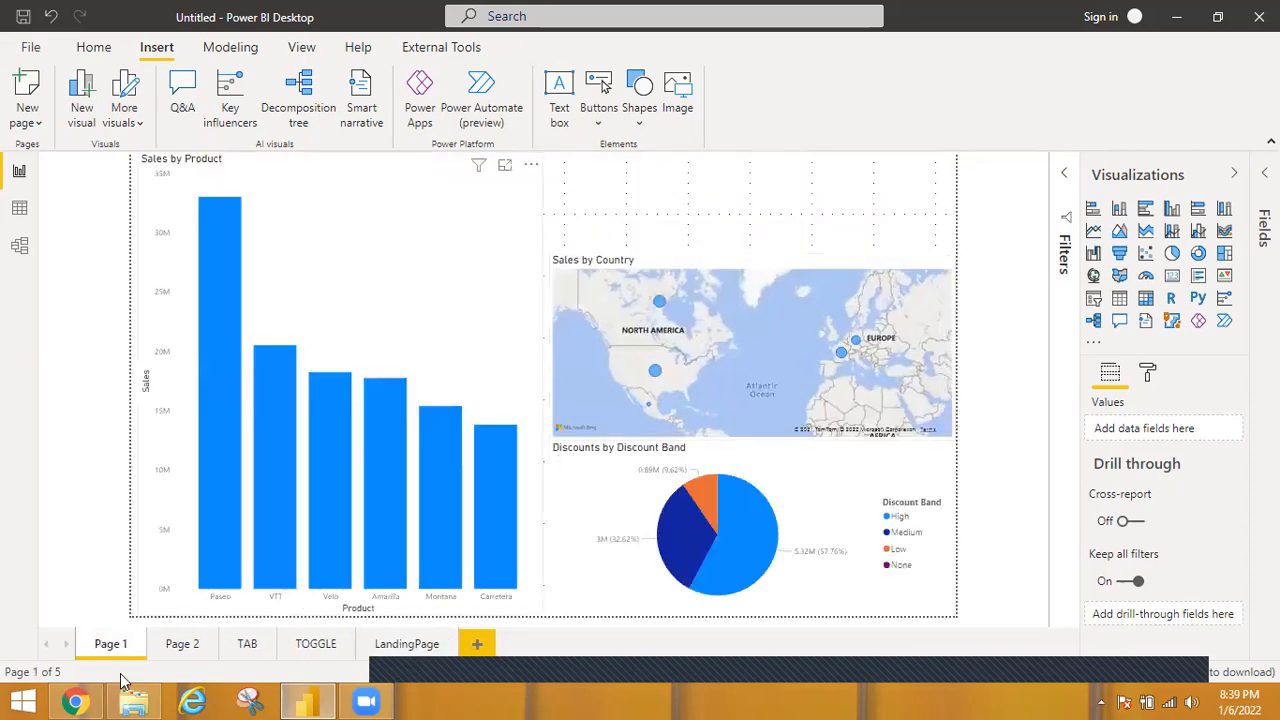
# Switch to Chrome, examine the sample restaurant report's Analysis page and its home icon link, and return to Power BI Desktop.
pyautogui.click(75, 701)
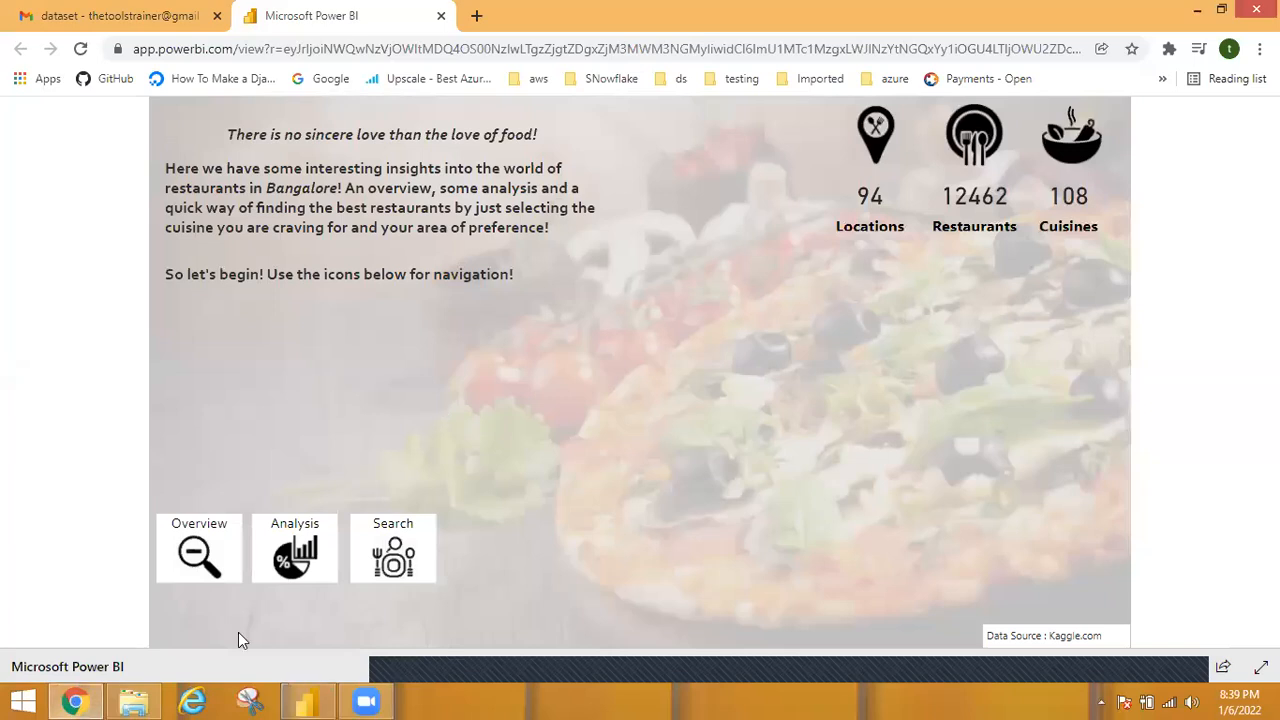
pyautogui.click(292, 566)
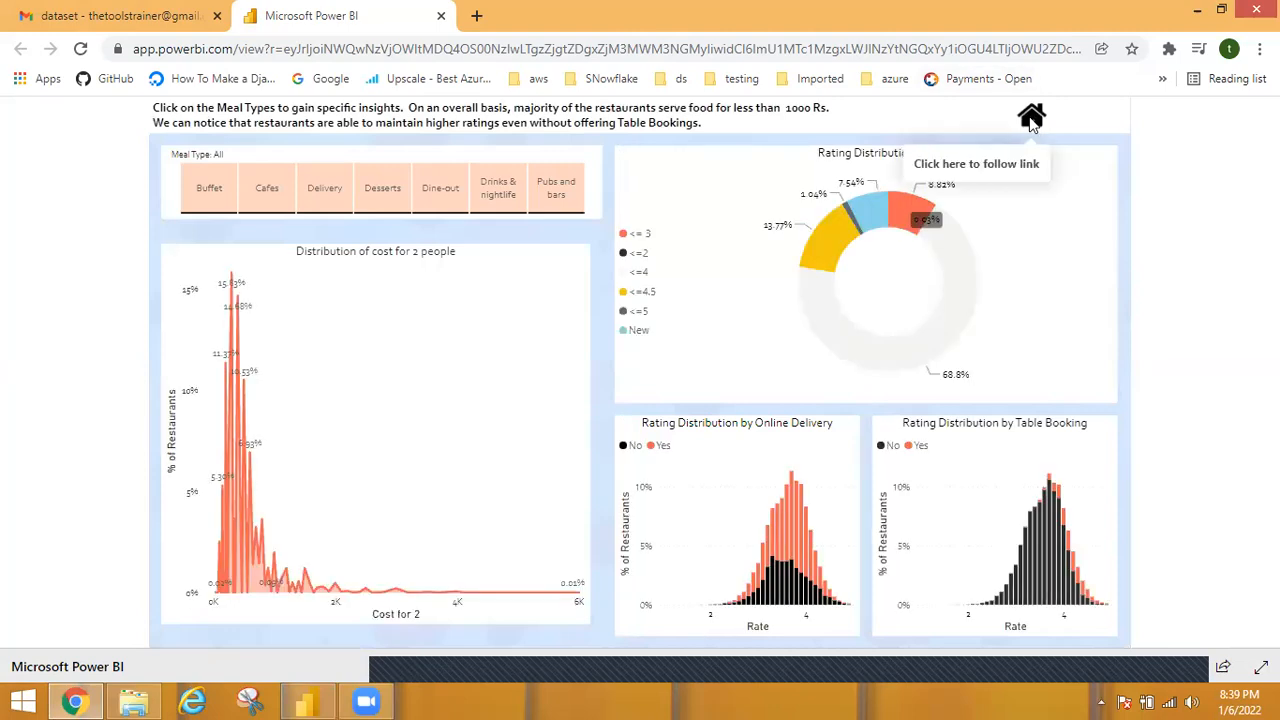
pyautogui.click(1031, 118)
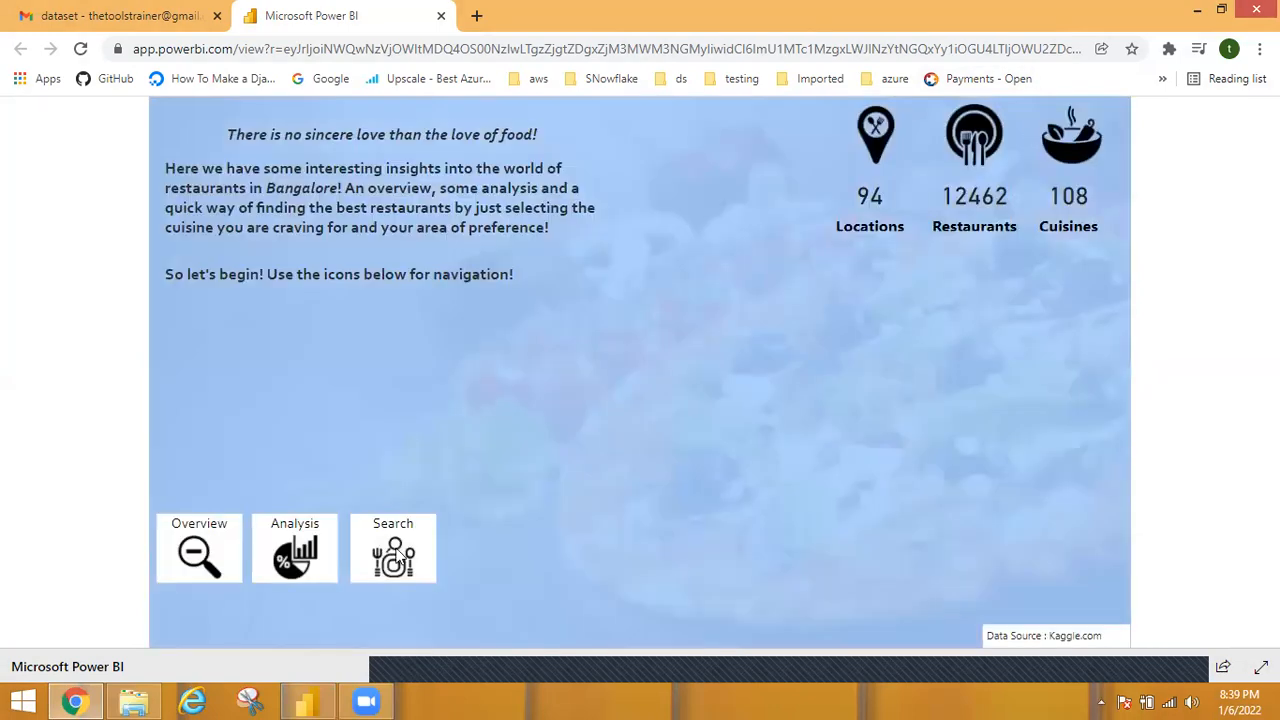
pyautogui.click(308, 700)
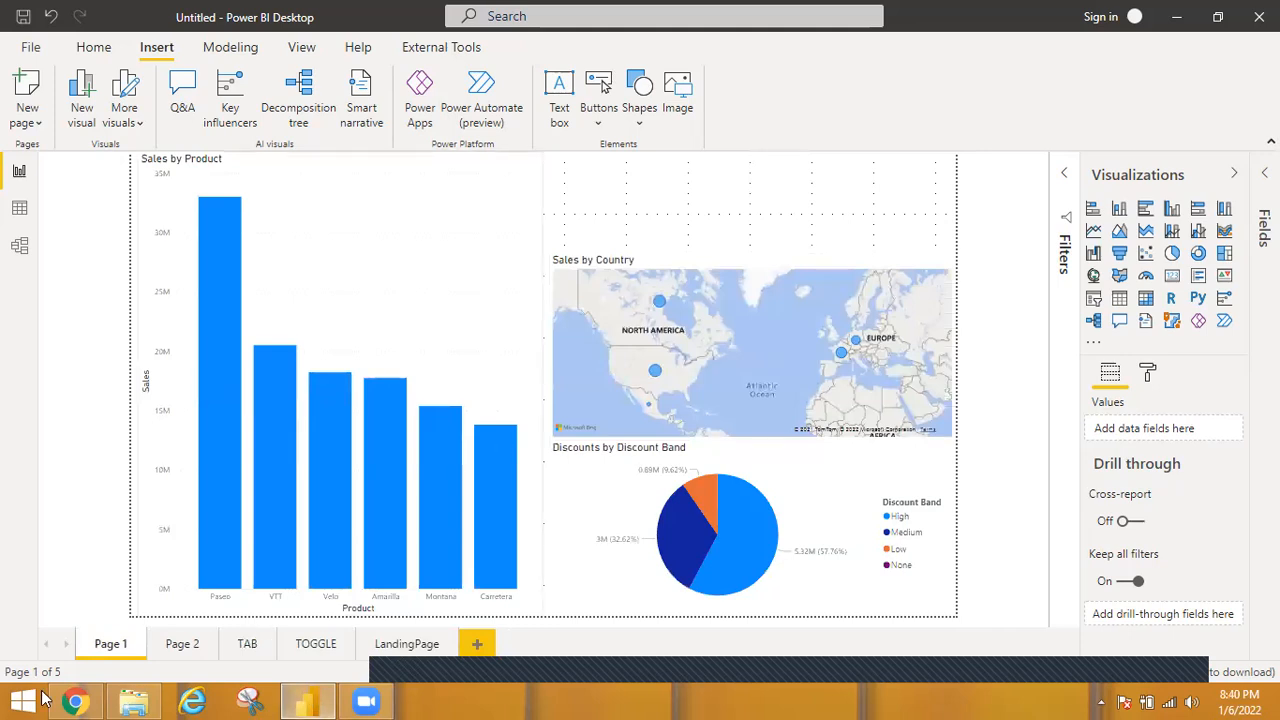
# Insert the house image on Page 1, shrunk into the page's upper-right corner above the map, and turn on its border.
pyautogui.click(680, 100)
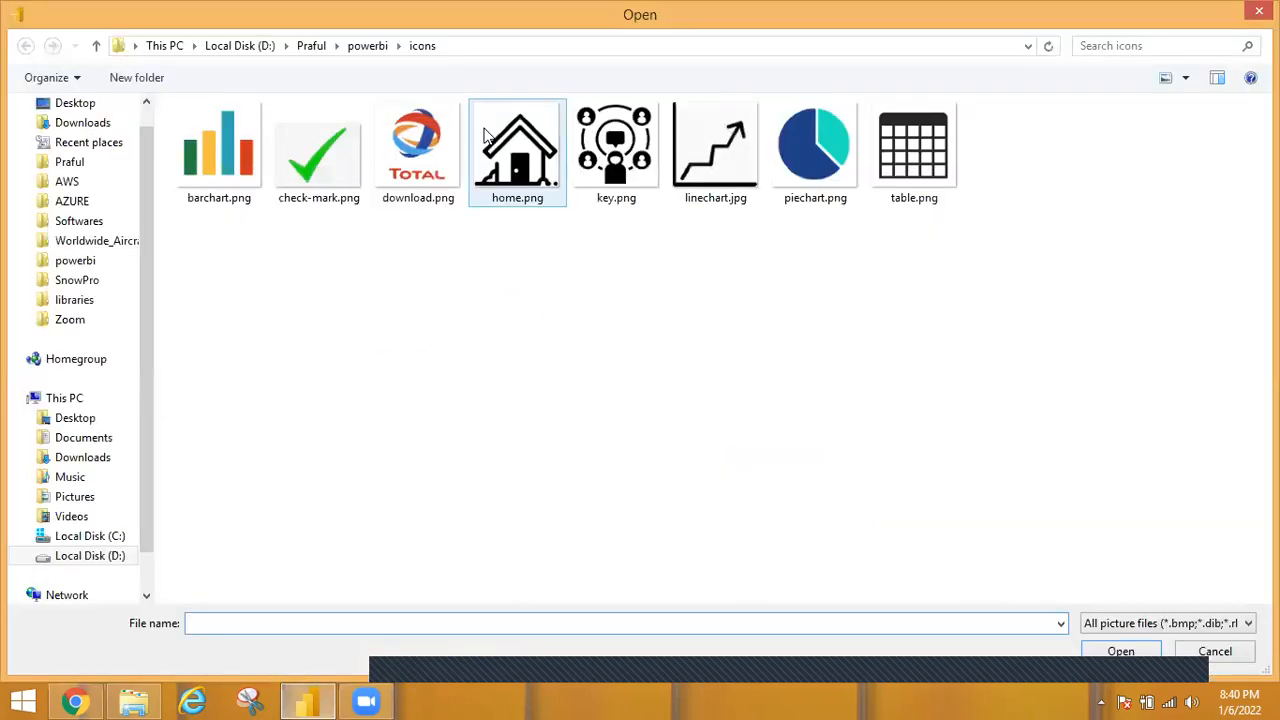
pyautogui.doubleClick(484, 128)
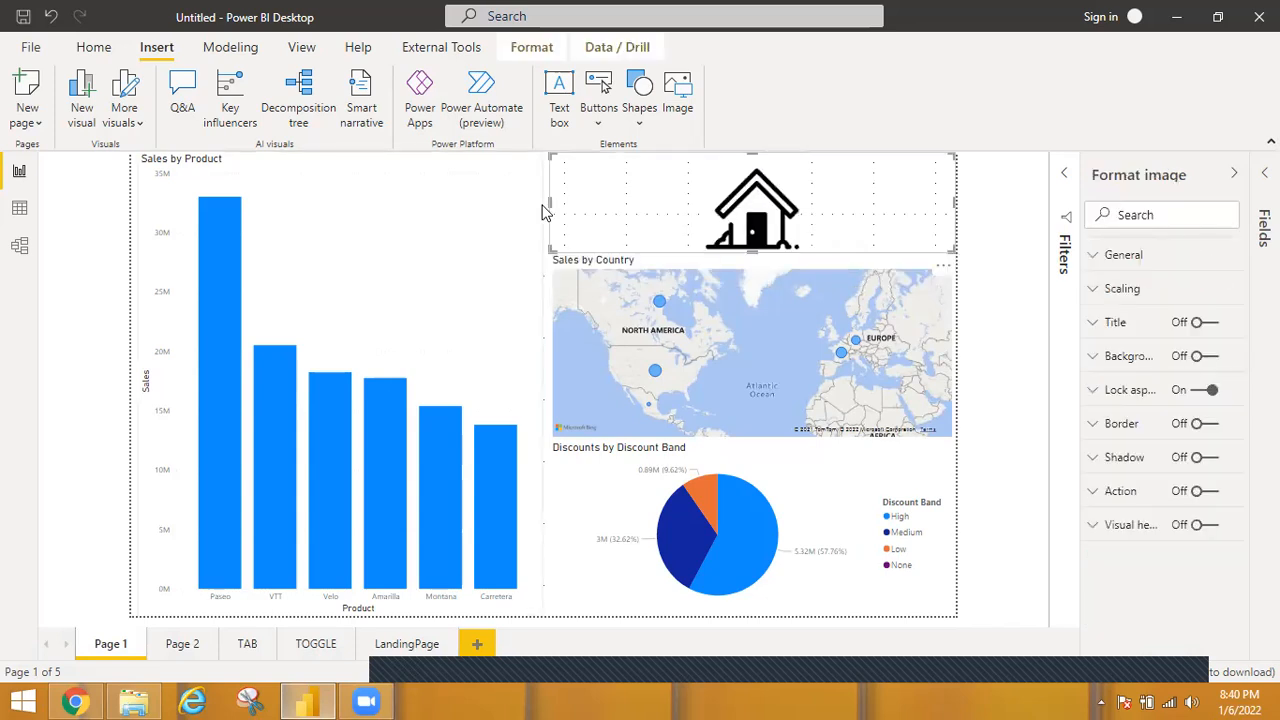
pyautogui.moveTo(549, 202); pyautogui.dragTo(893, 223)
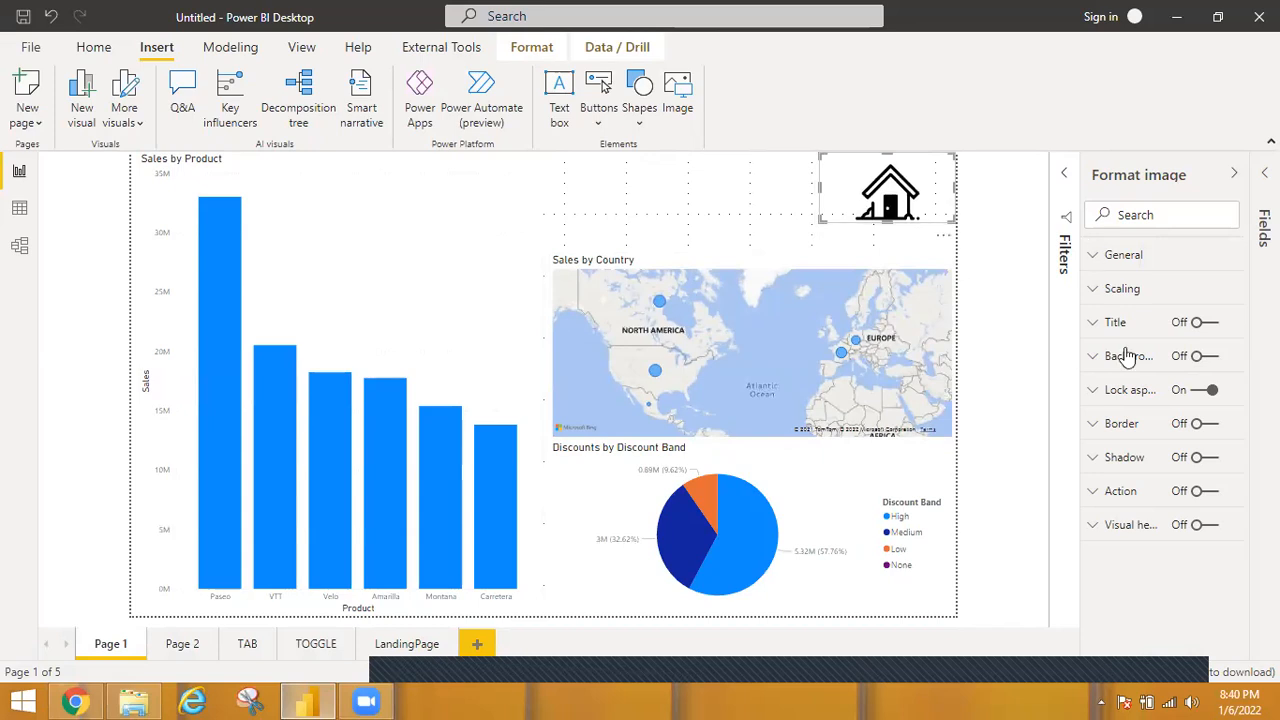
pyautogui.click(1208, 426)
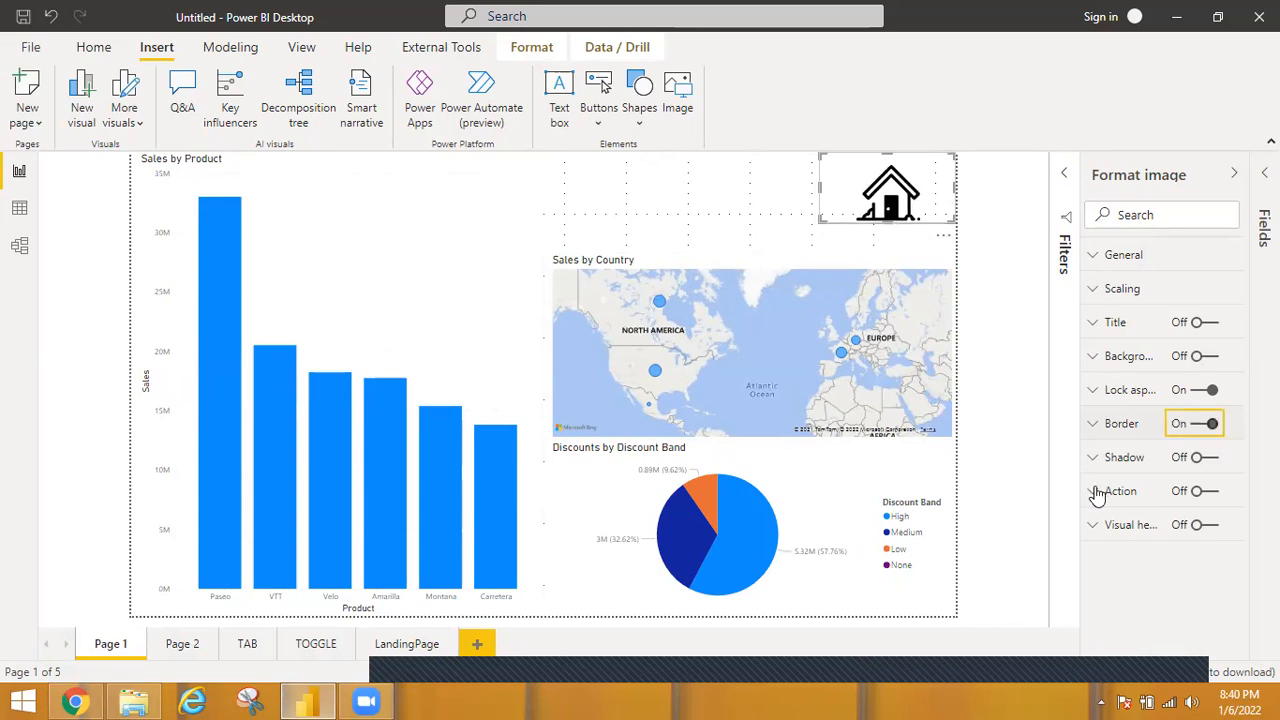
# Turn on the house image's action with type Page navigation and destination LandingPage, and test the link from Page 1.
pyautogui.click(1205, 492)
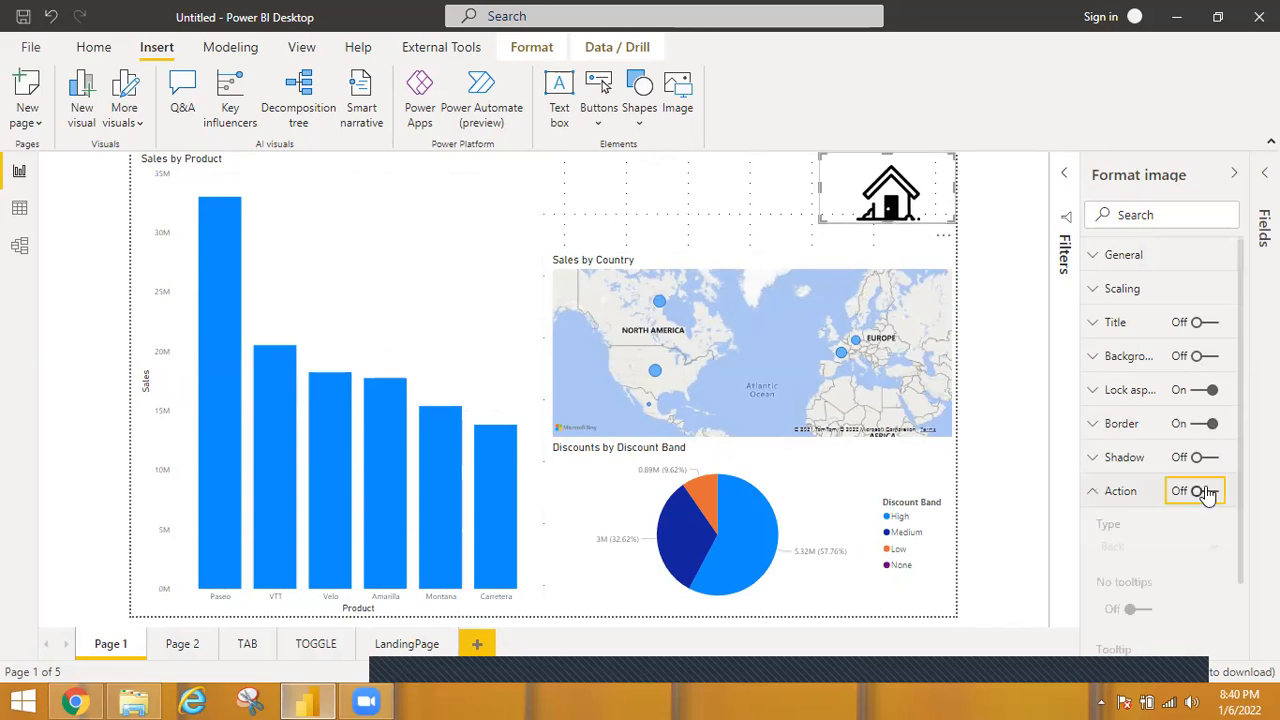
pyautogui.click(1206, 492)
pyautogui.click(1213, 549)
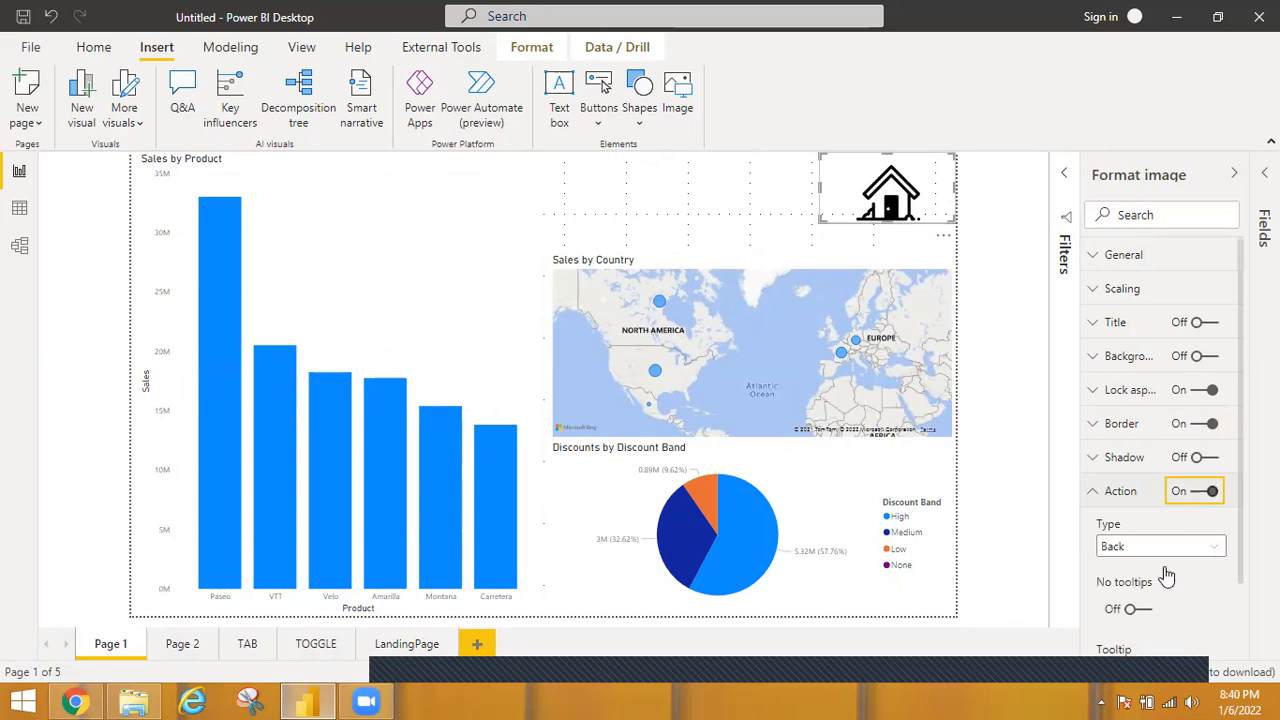
pyautogui.click(1134, 612)
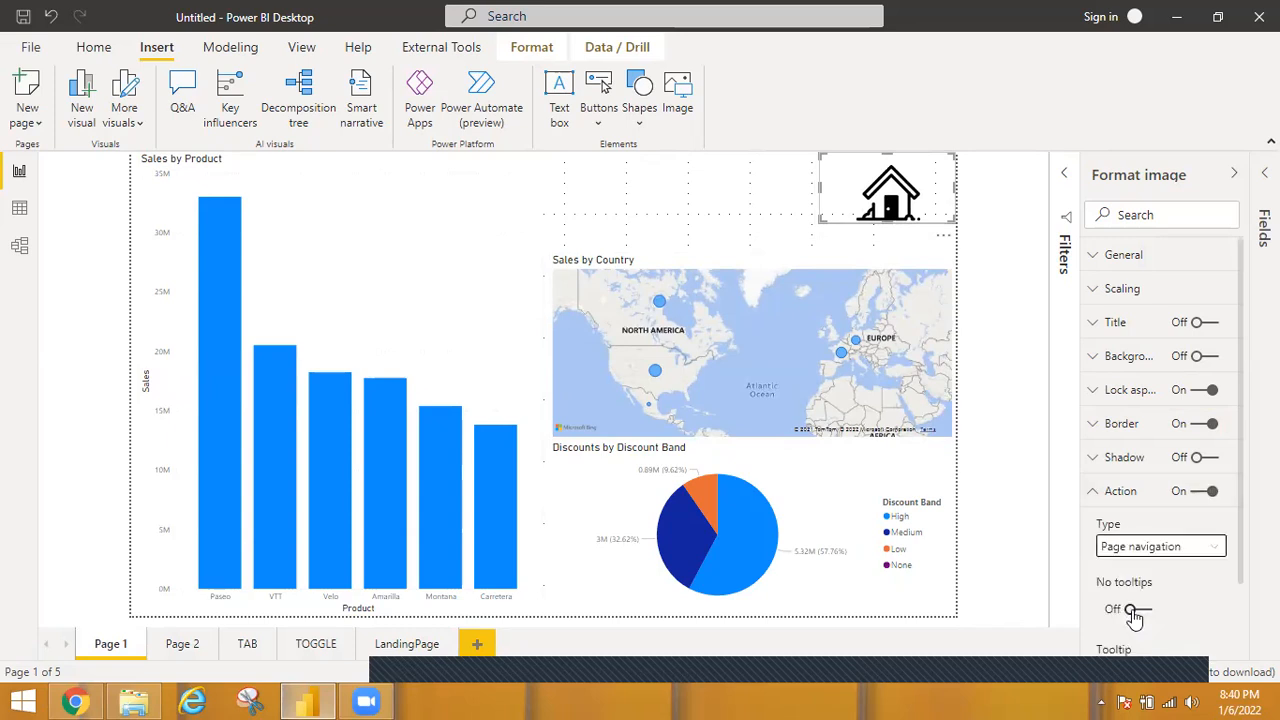
pyautogui.scroll(-1, 1238, 522)
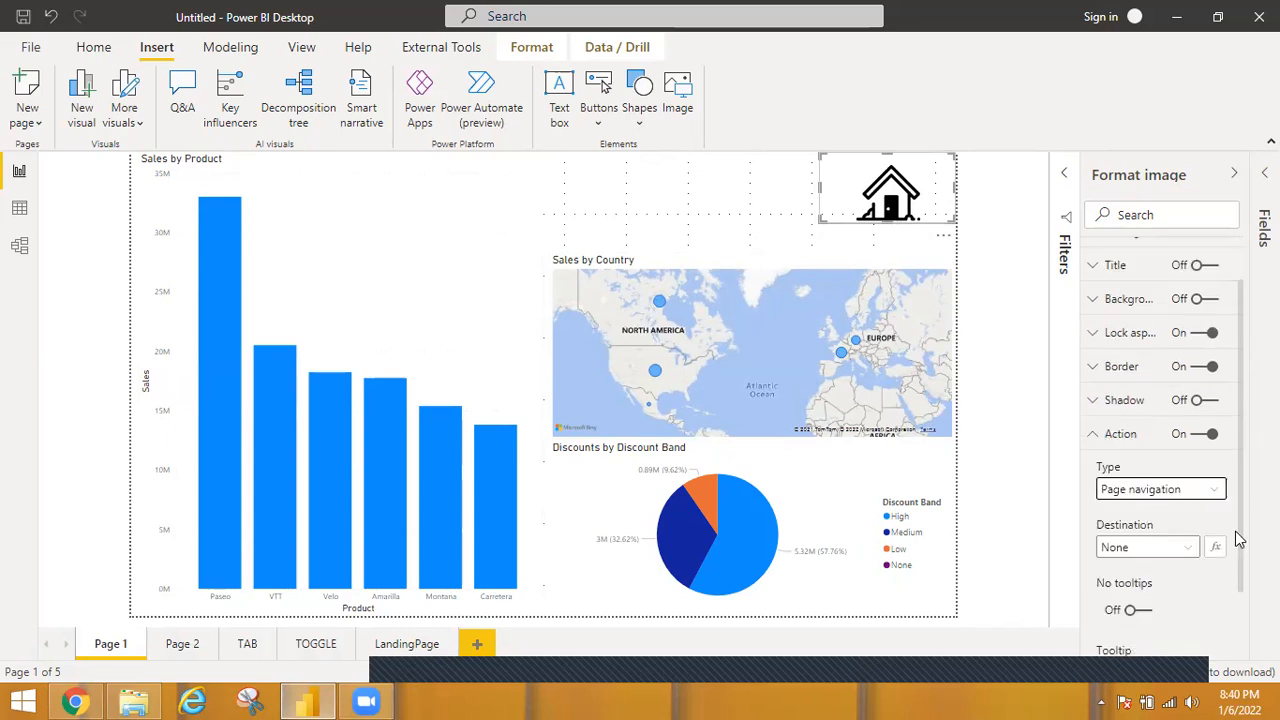
pyautogui.click(1192, 553)
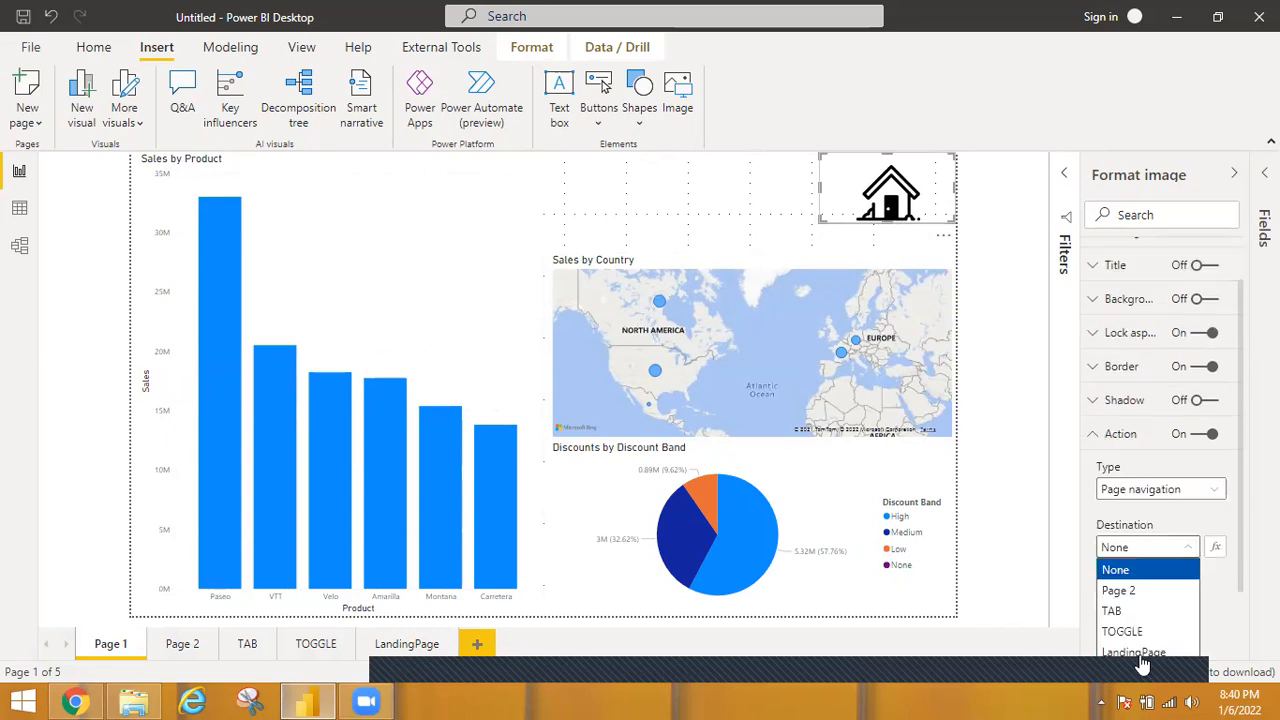
pyautogui.click(1127, 653)
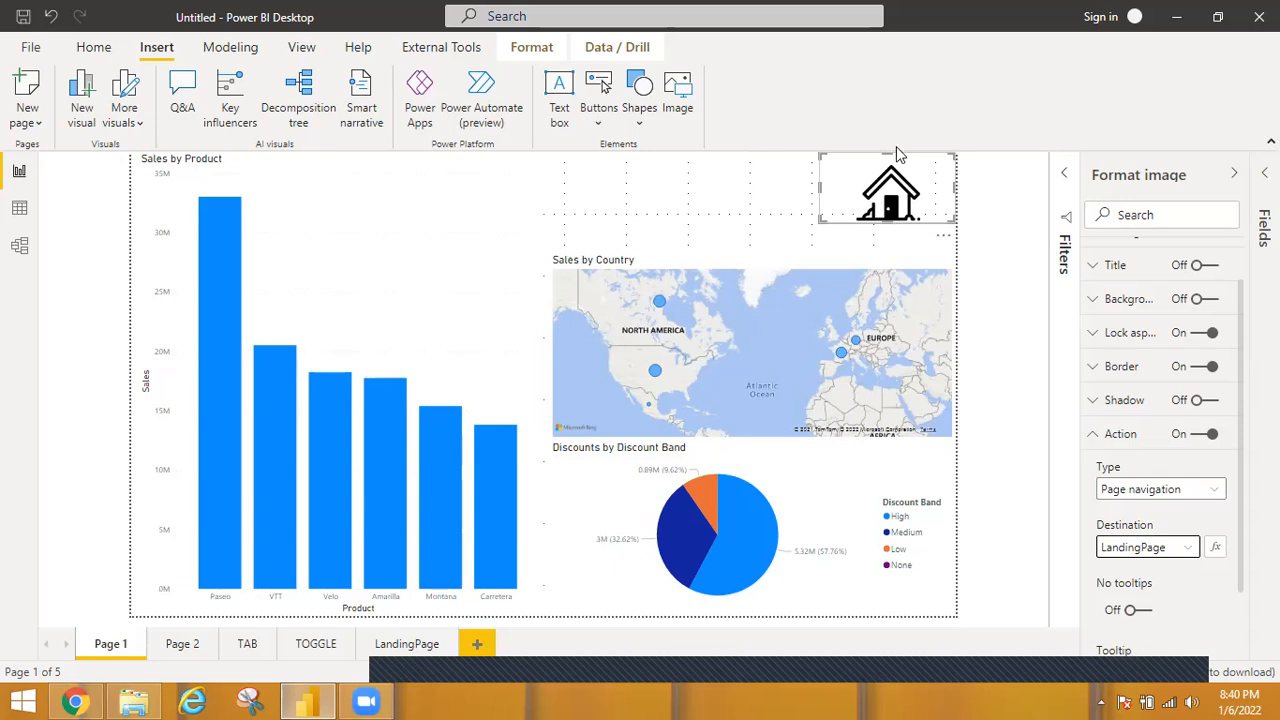
pyautogui.keyDown('ctrl'); pyautogui.click(890, 198); pyautogui.keyUp('ctrl')
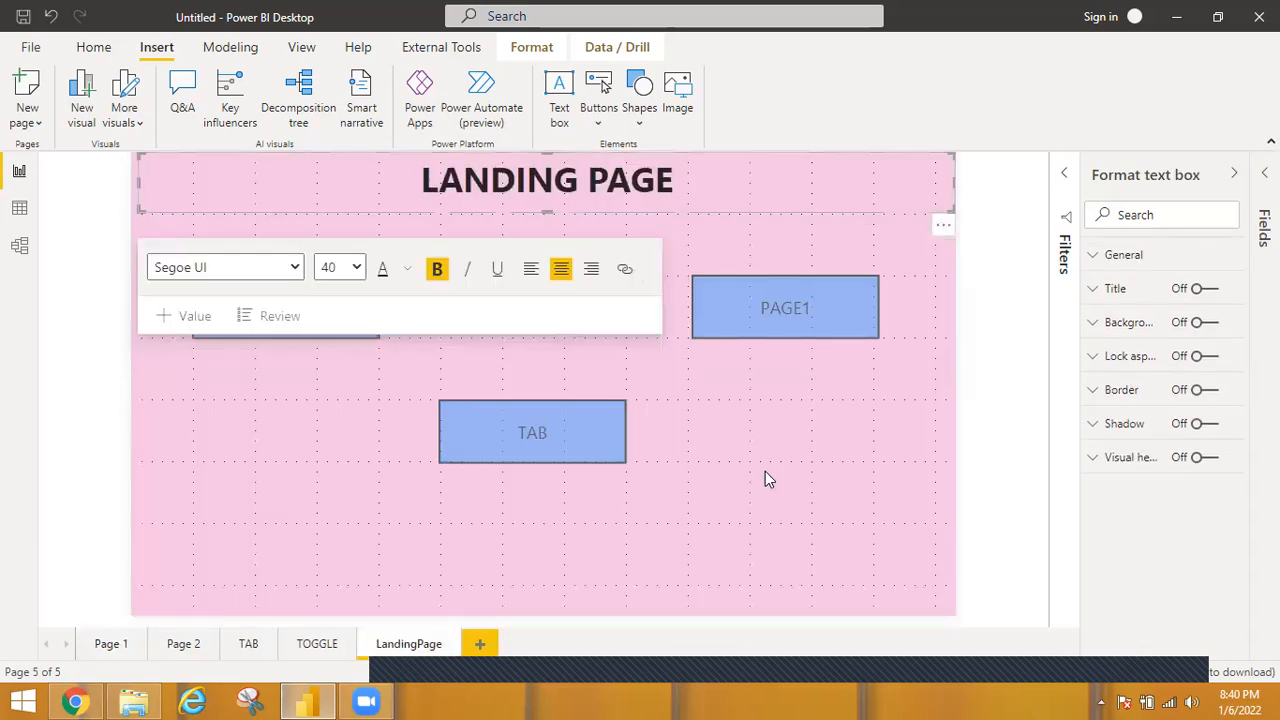
# Copy the linked house image from Page 1 and paste it onto the TAB and TOGGLE pages.
pyautogui.click(100, 645)
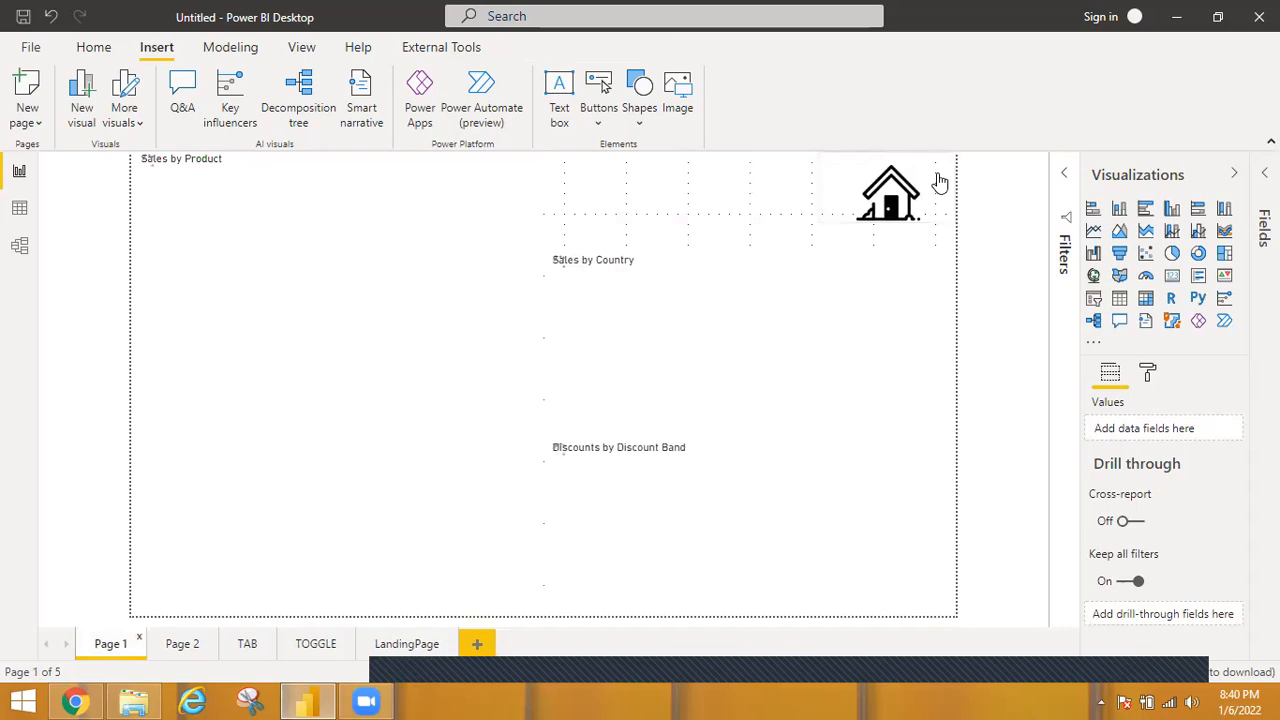
pyautogui.click(940, 182)
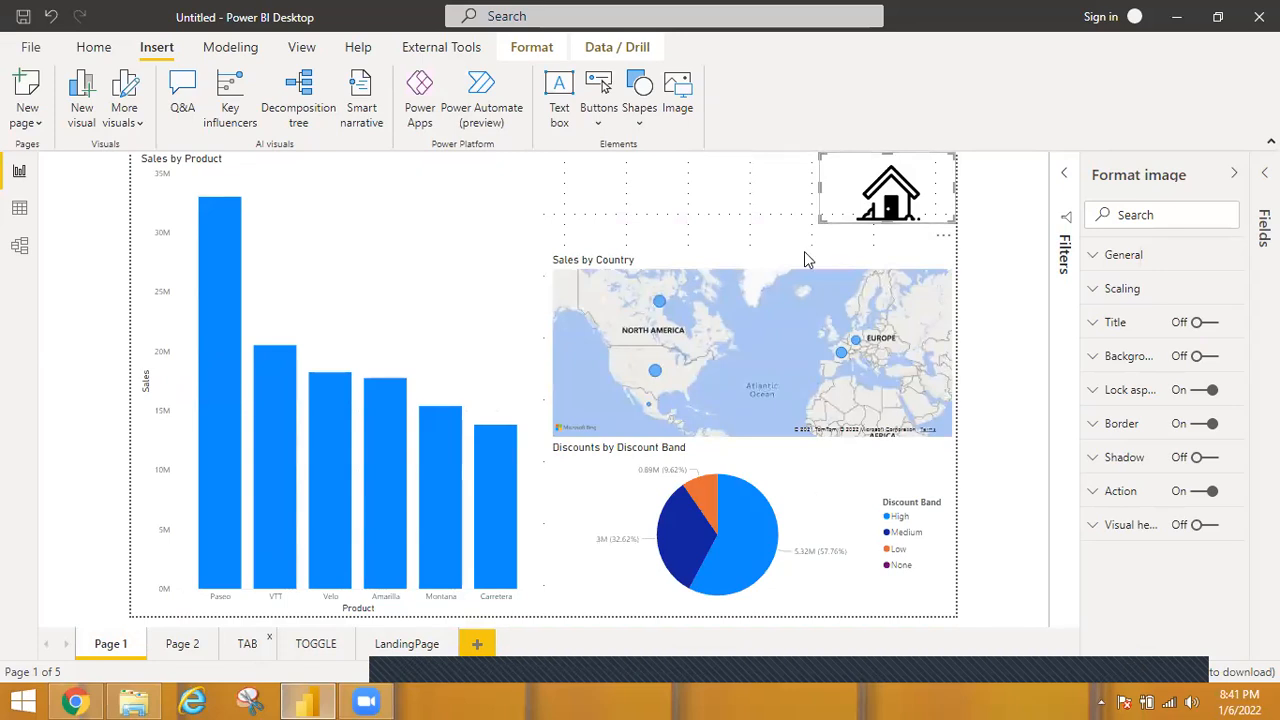
pyautogui.click(247, 644)
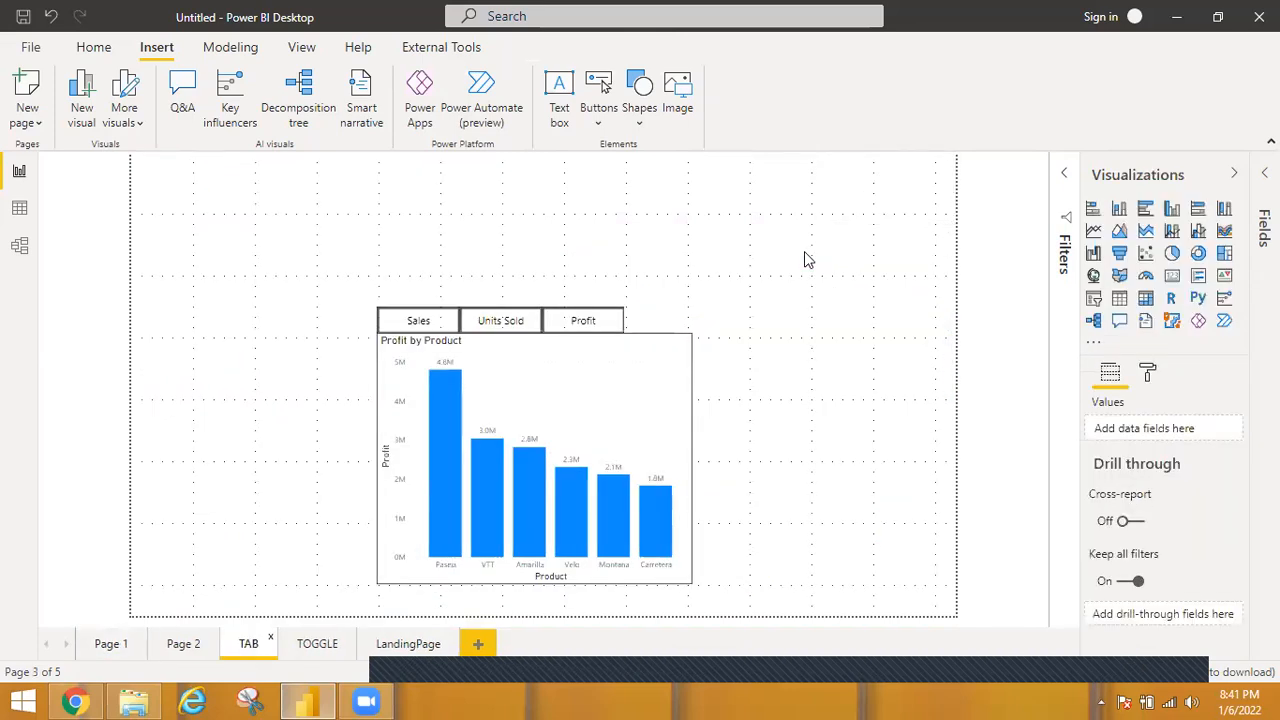
pyautogui.hotkey('ctrl', 'v')
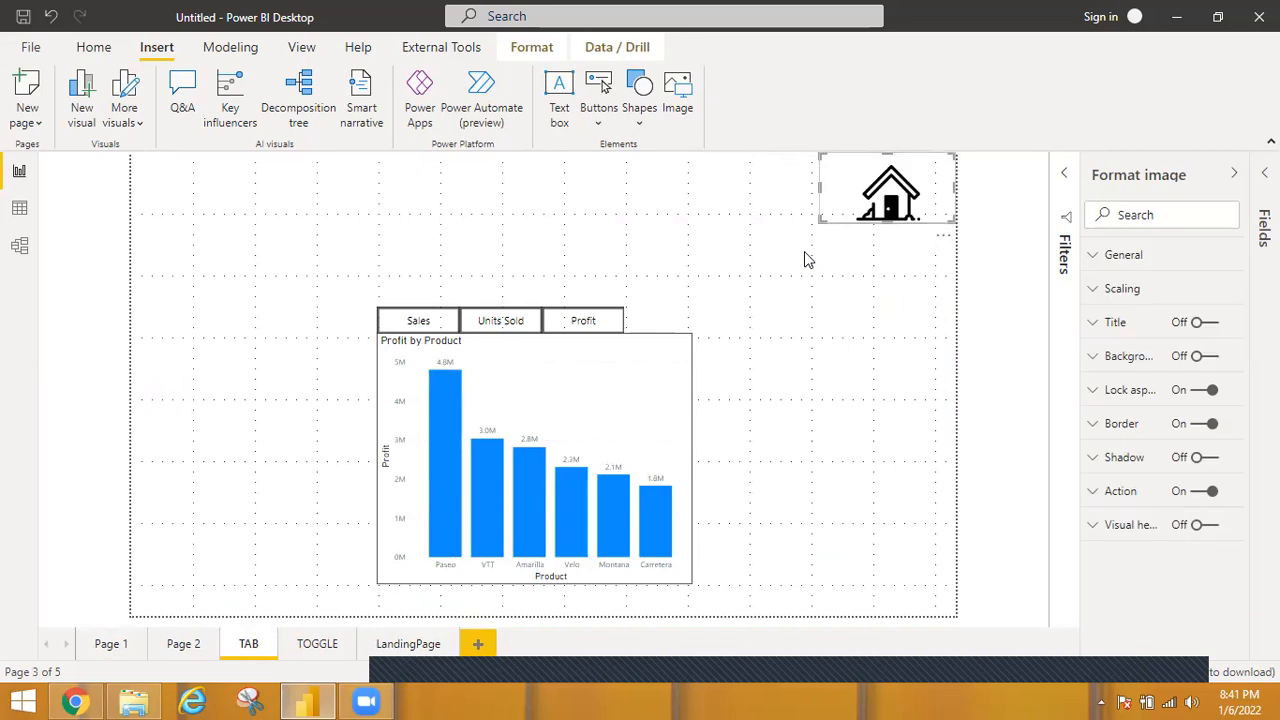
pyautogui.click(318, 645)
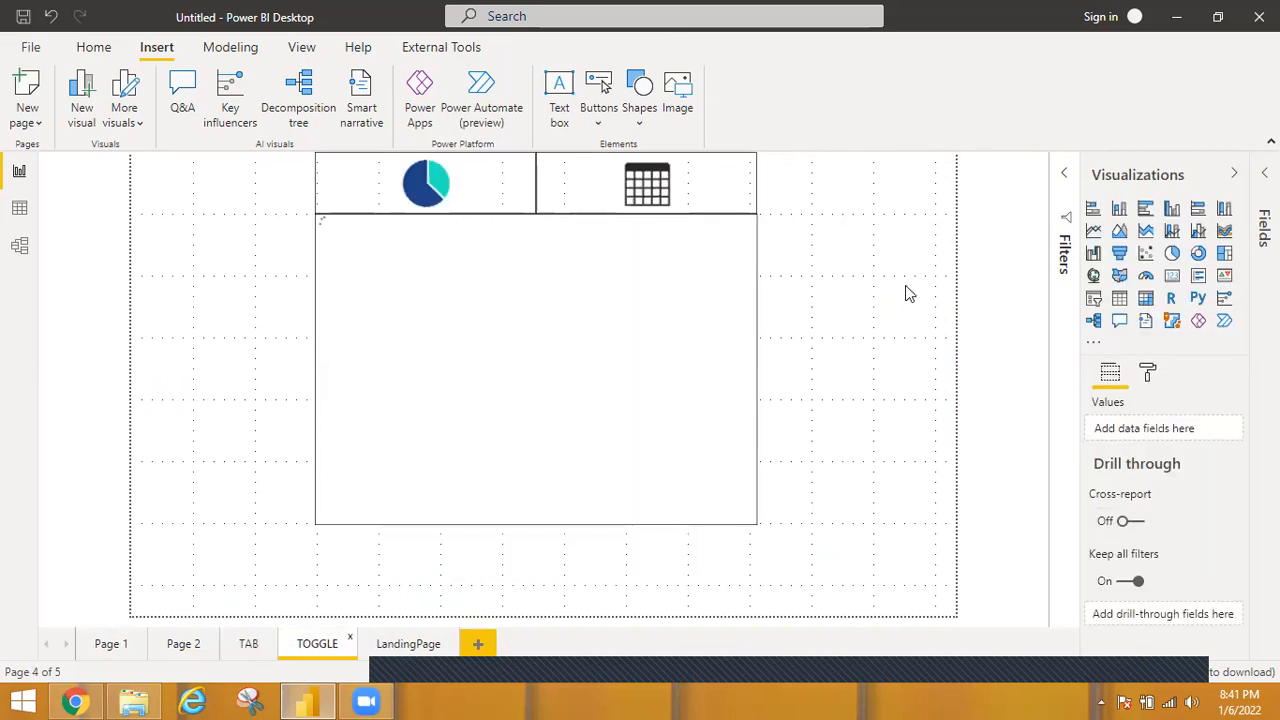
pyautogui.hotkey('ctrl', 'v')
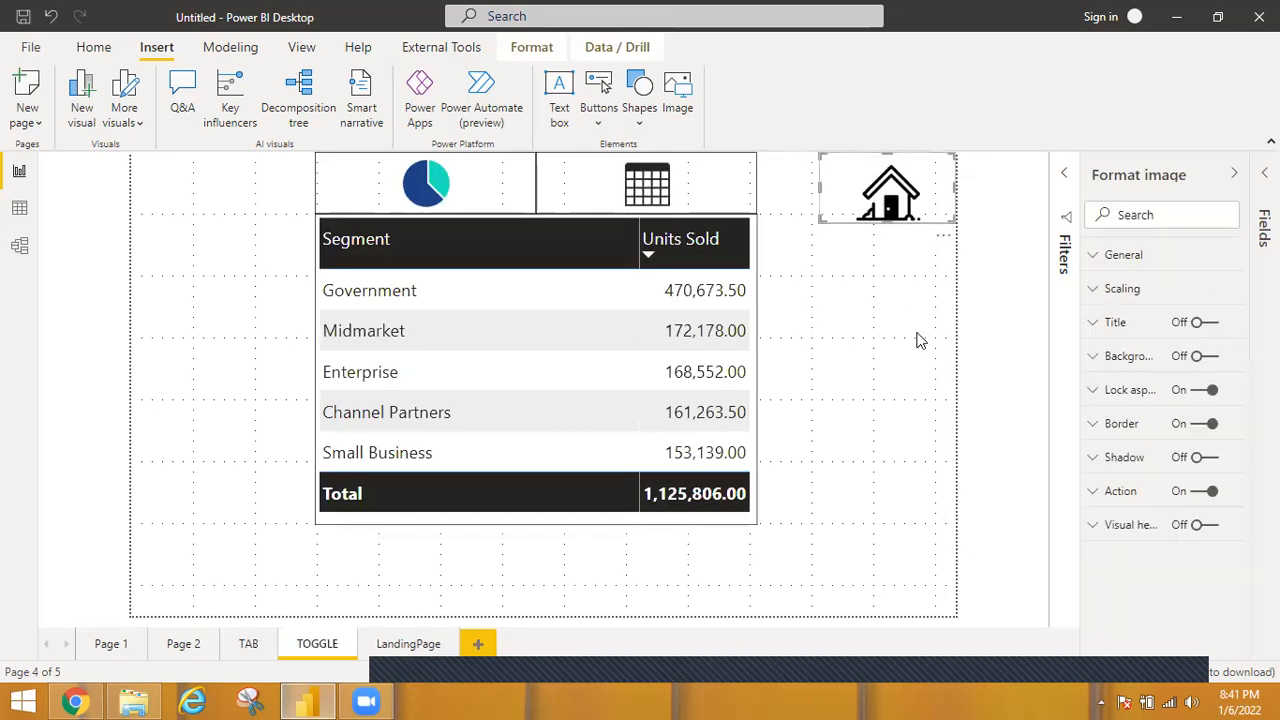
# Test the LandingPage's TOGGLE and TAB buttons, returning from each page through its house image.
pyautogui.click(418, 645)
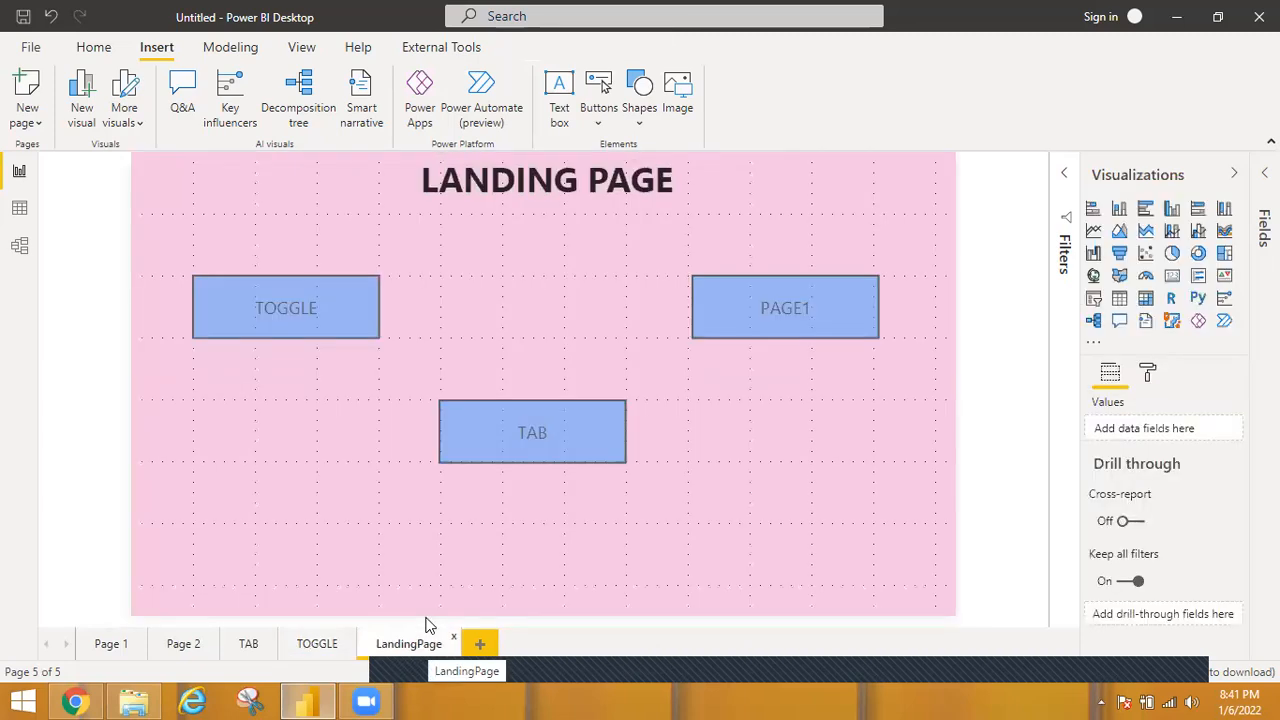
pyautogui.keyDown('ctrl'); pyautogui.click(324, 313); pyautogui.keyUp('ctrl')
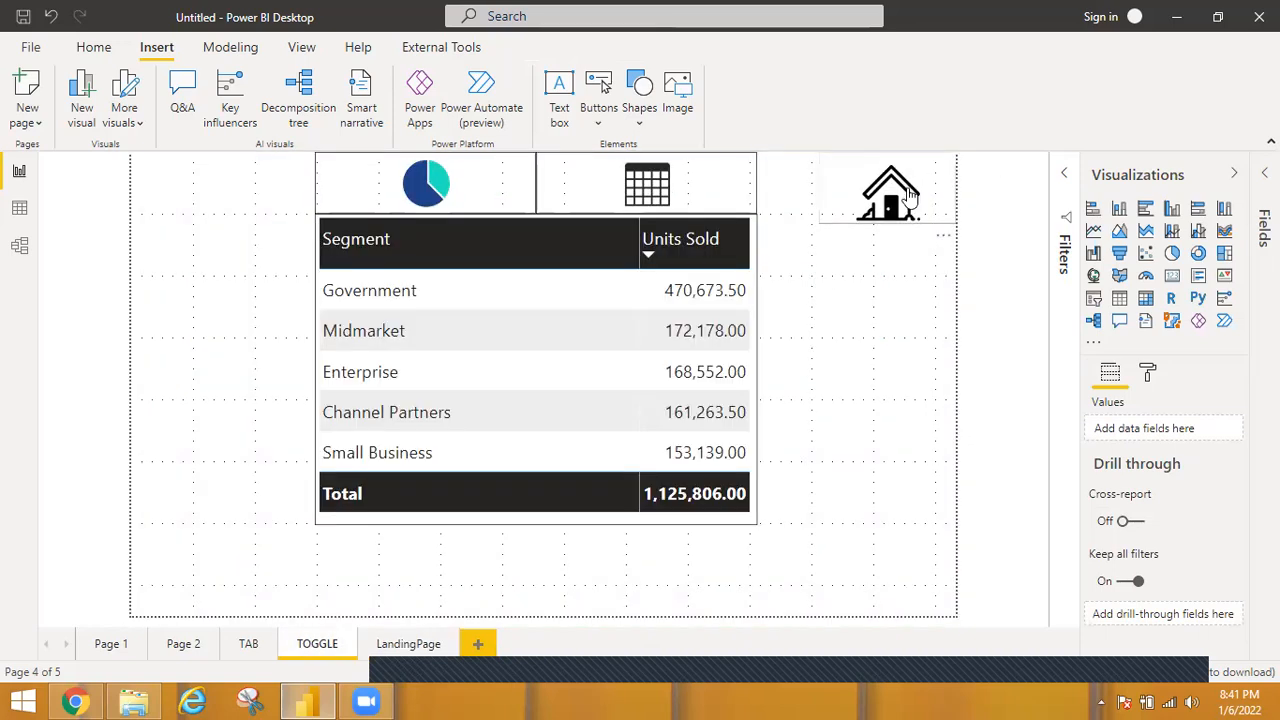
pyautogui.keyDown('ctrl'); pyautogui.click(910, 197); pyautogui.keyUp('ctrl')
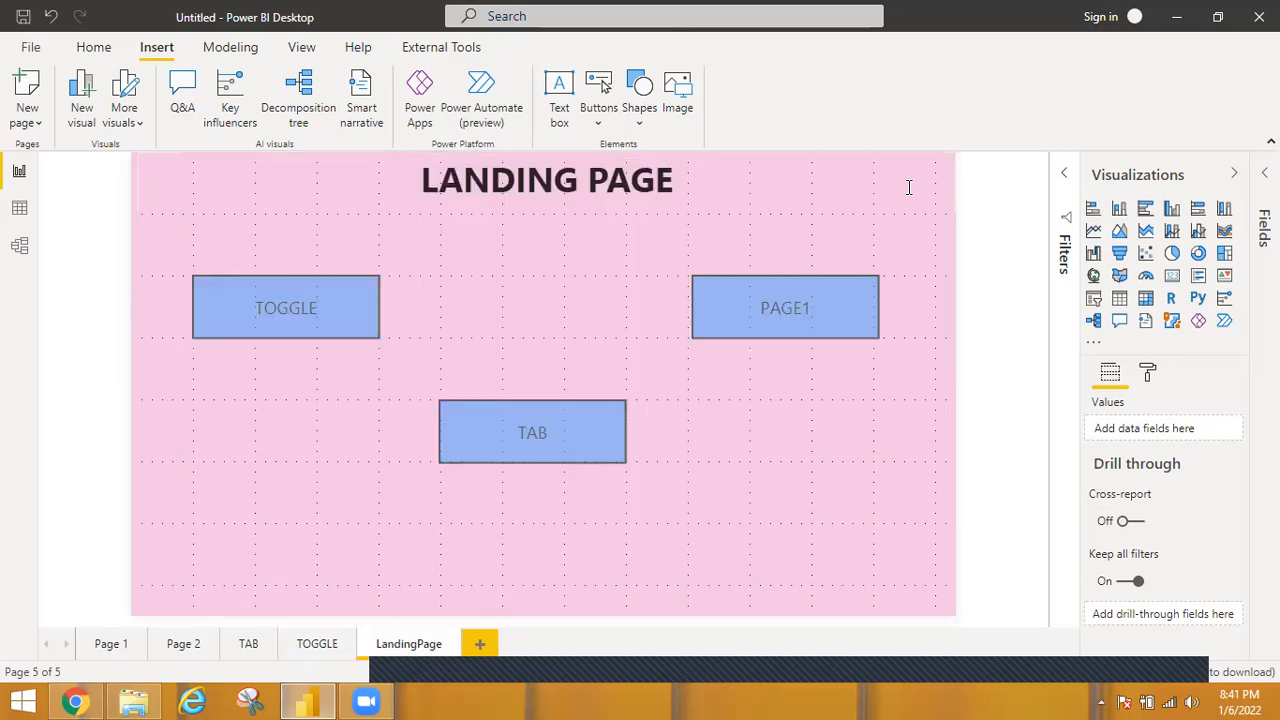
pyautogui.keyDown('ctrl'); pyautogui.click(561, 447); pyautogui.keyUp('ctrl')
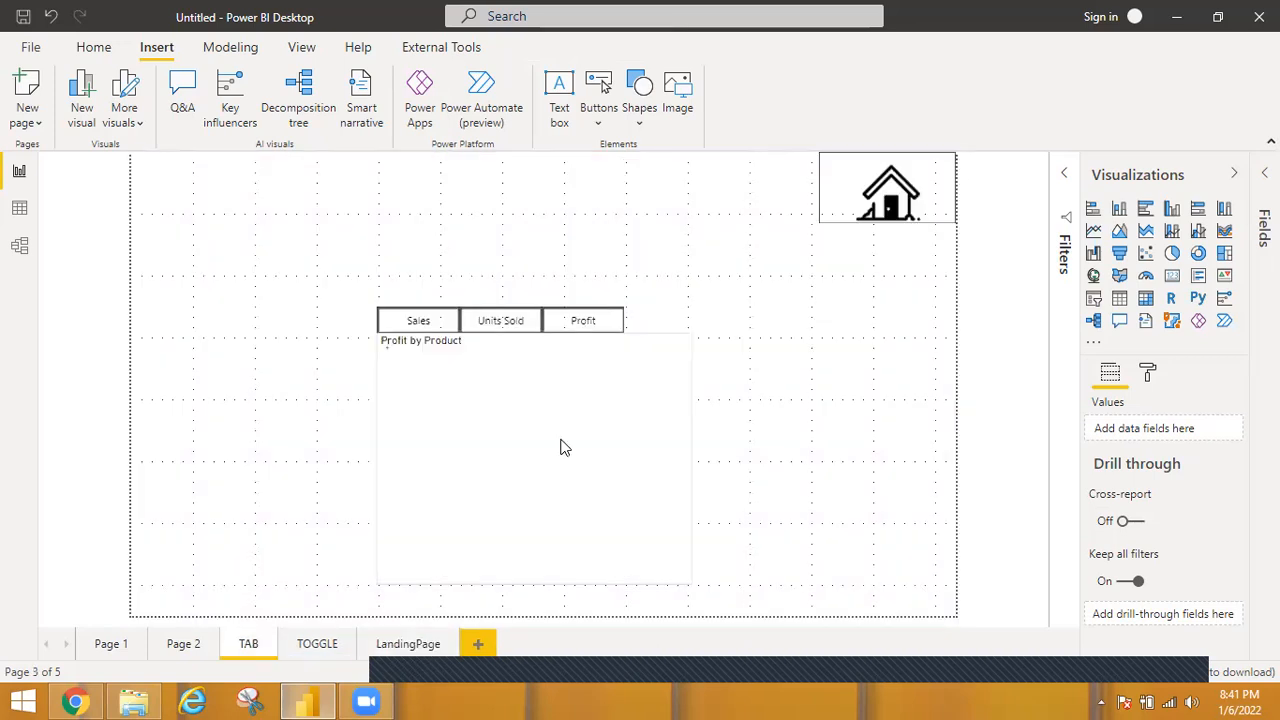
pyautogui.keyDown('ctrl'); pyautogui.click(901, 195); pyautogui.keyUp('ctrl')
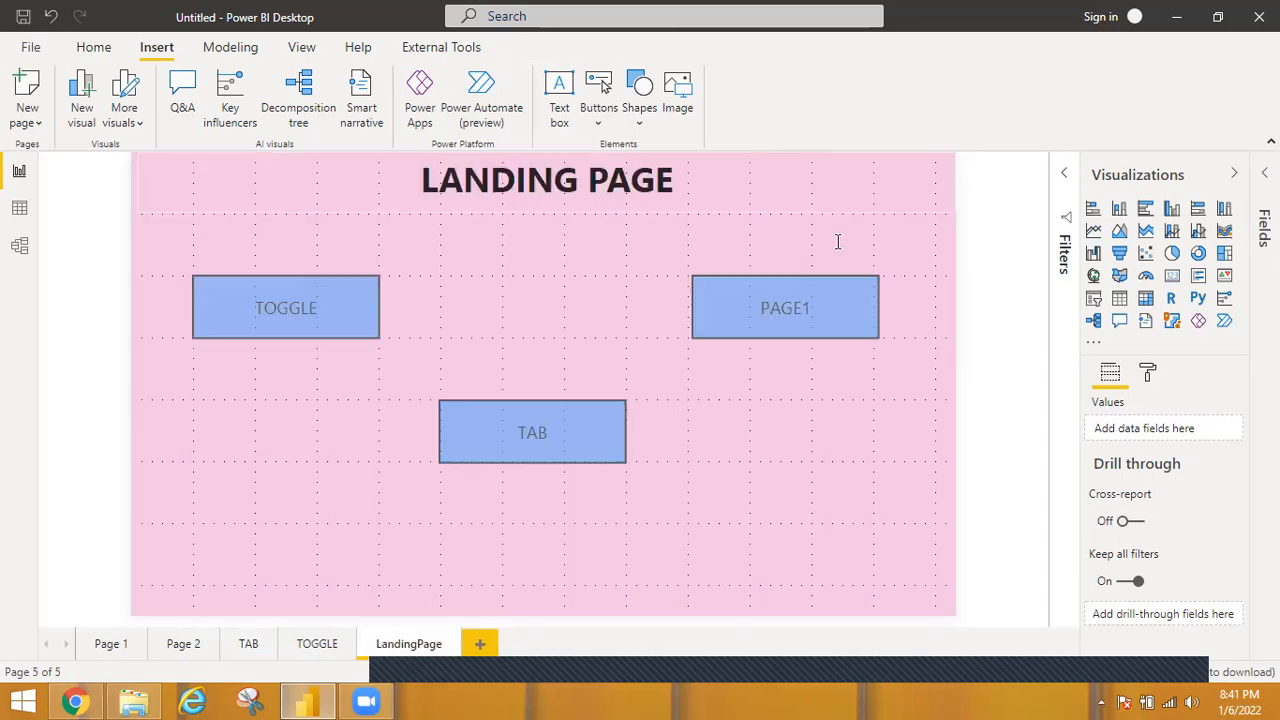
# Follow the PAGE1 button to Page 1, select its house image, and return to the LandingPage.
pyautogui.keyDown('ctrl'); pyautogui.click(783, 311); pyautogui.keyUp('ctrl')
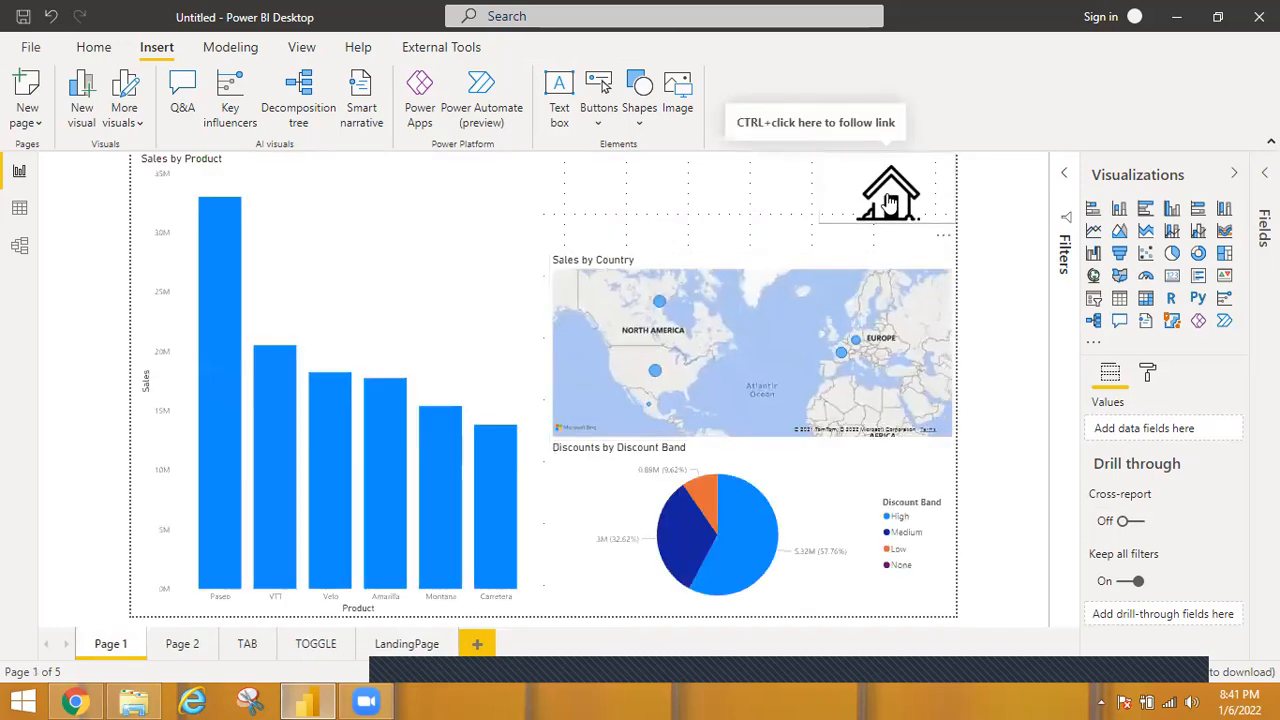
pyautogui.click(890, 202)
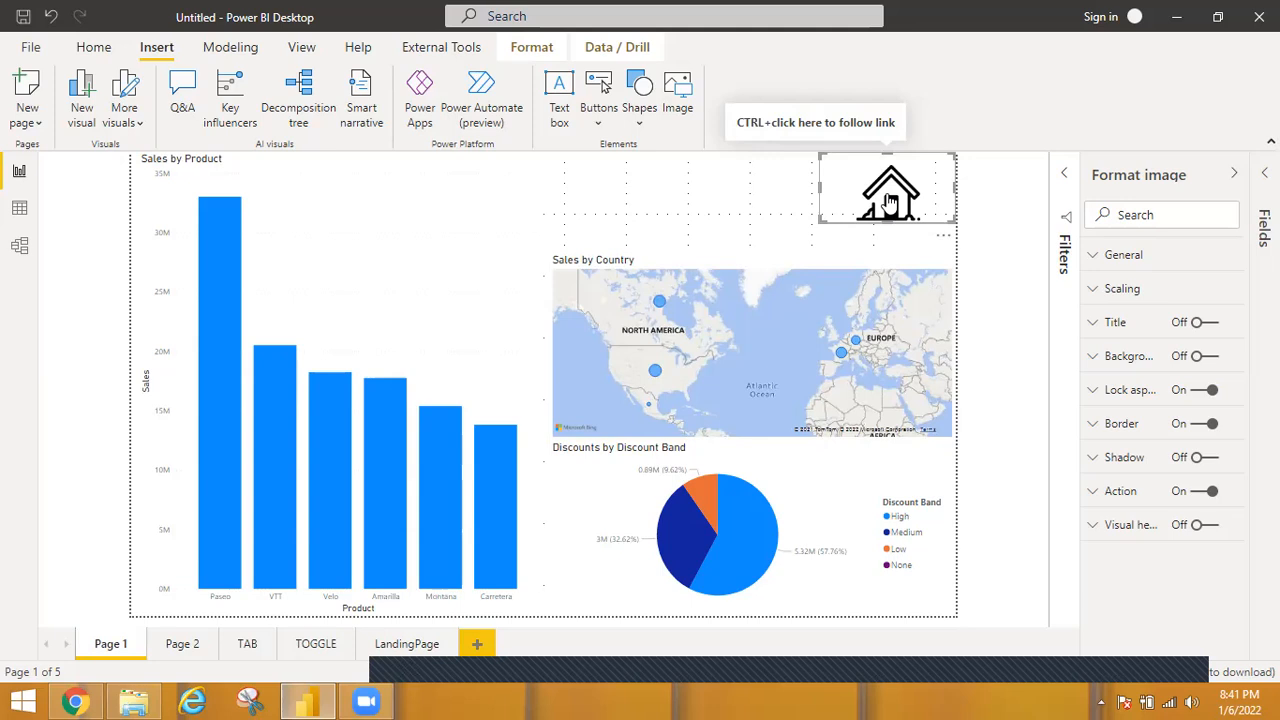
pyautogui.click(403, 646)
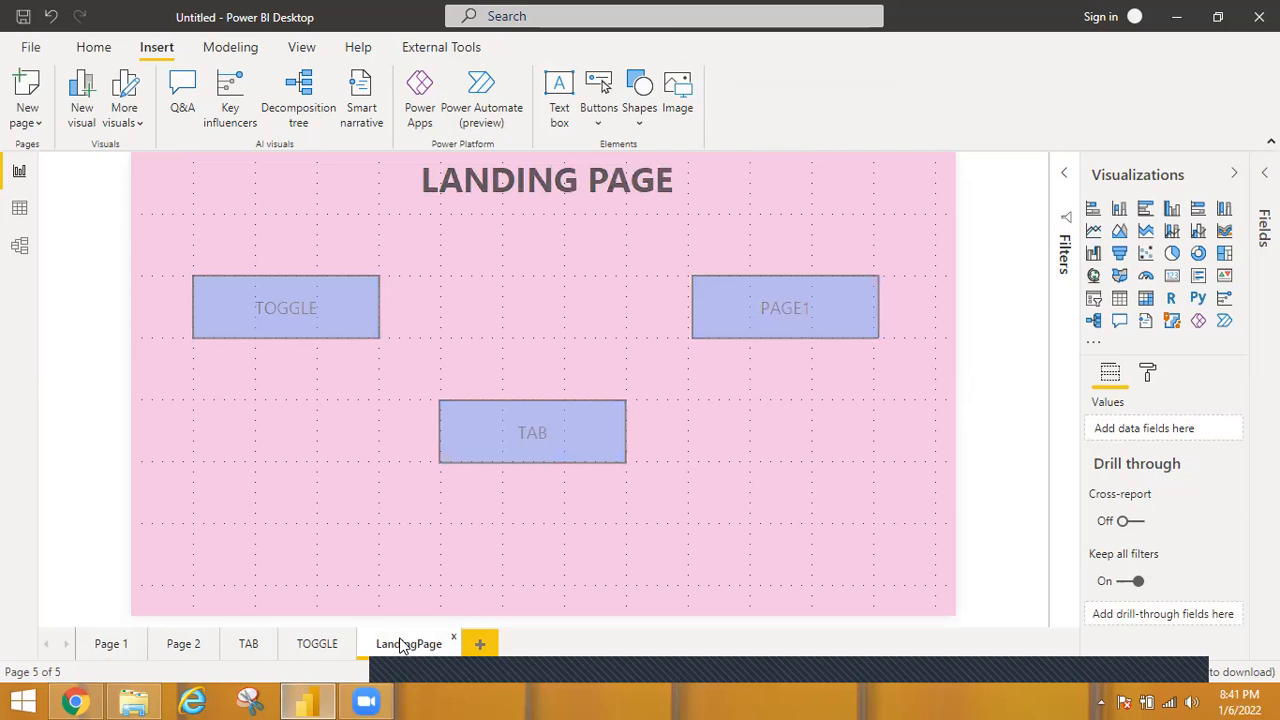
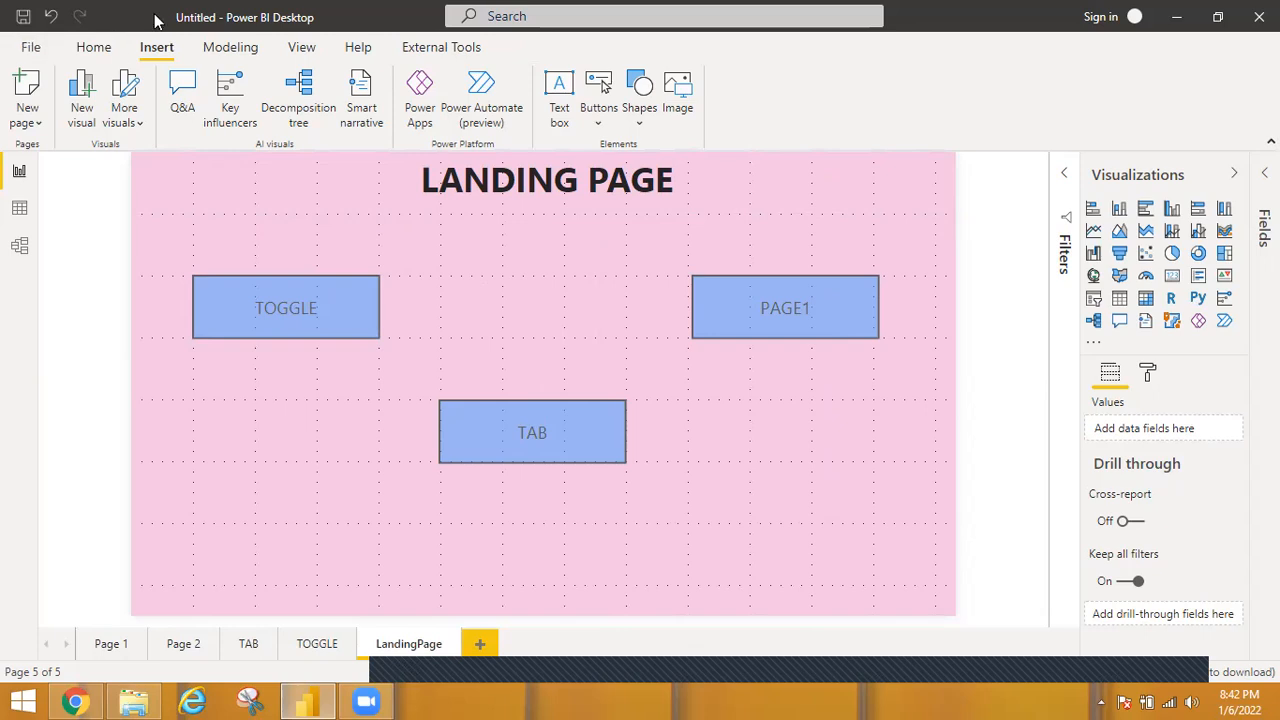
# Hide the report pages TOGGLE, TAB, Page 2 and Page 1, leaving LandingPage visible.
pyautogui.click(110, 48)
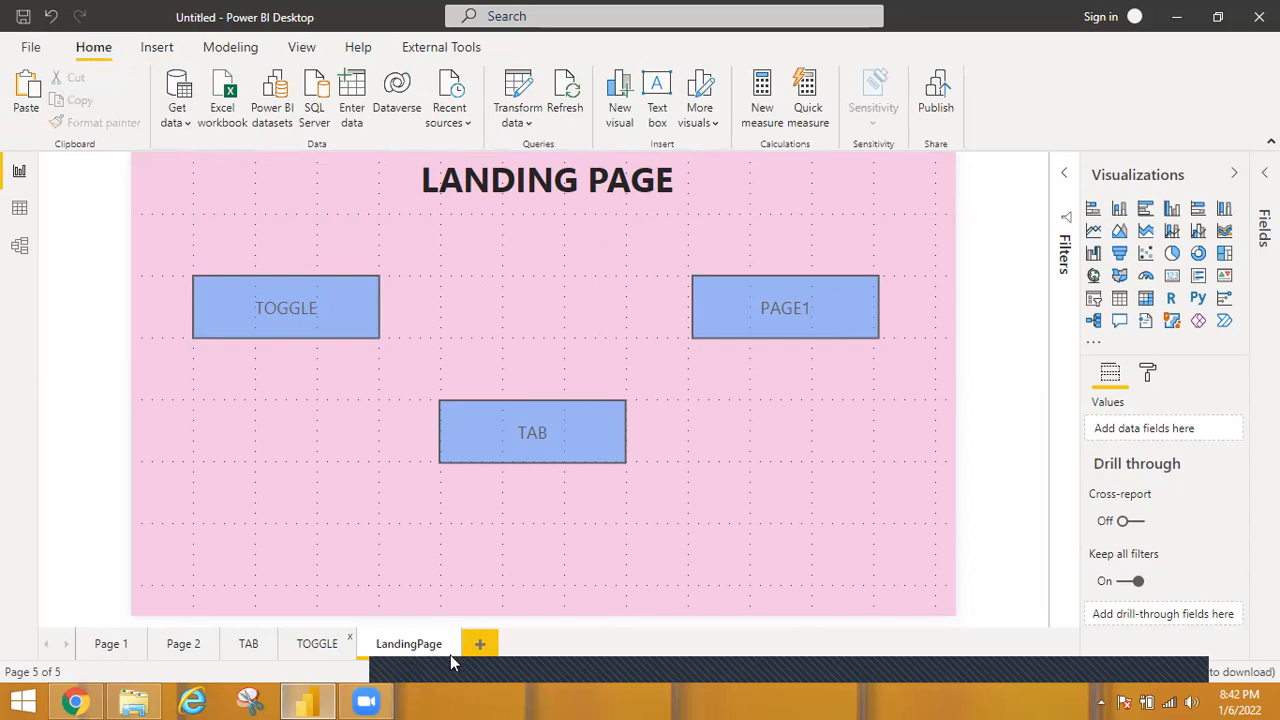
pyautogui.rightClick(322, 648)
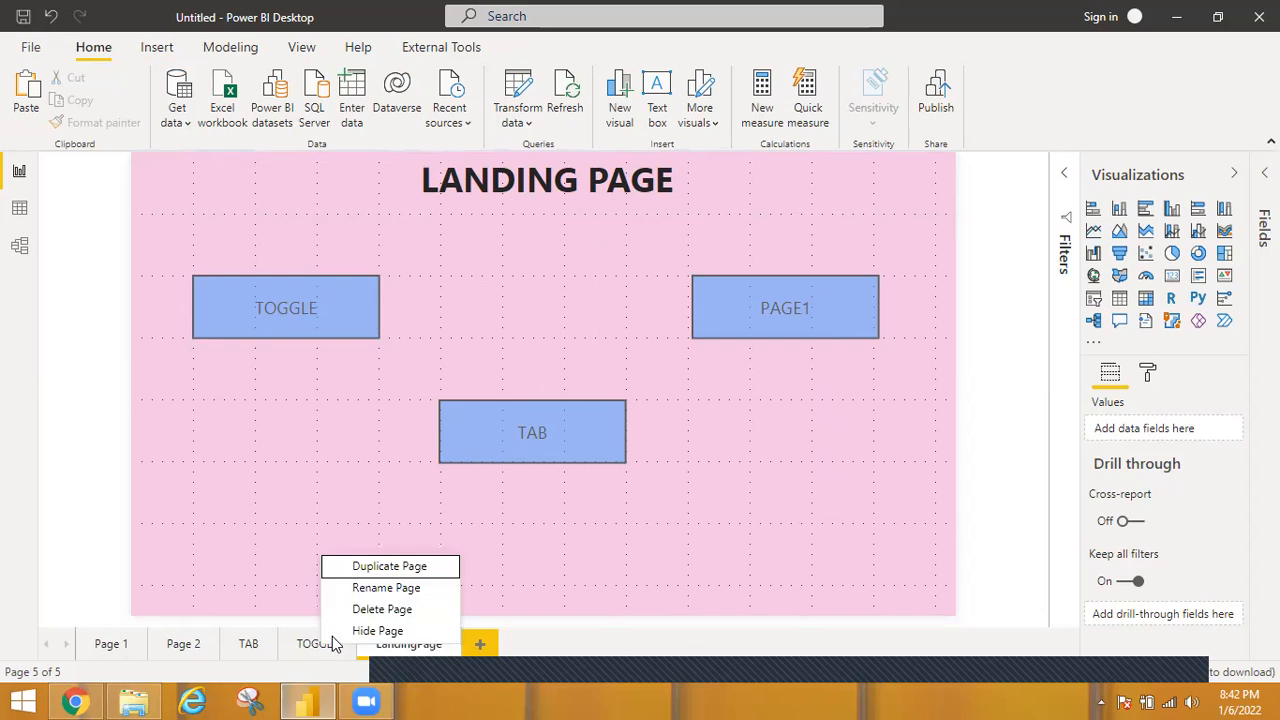
pyautogui.rightClick(250, 645)
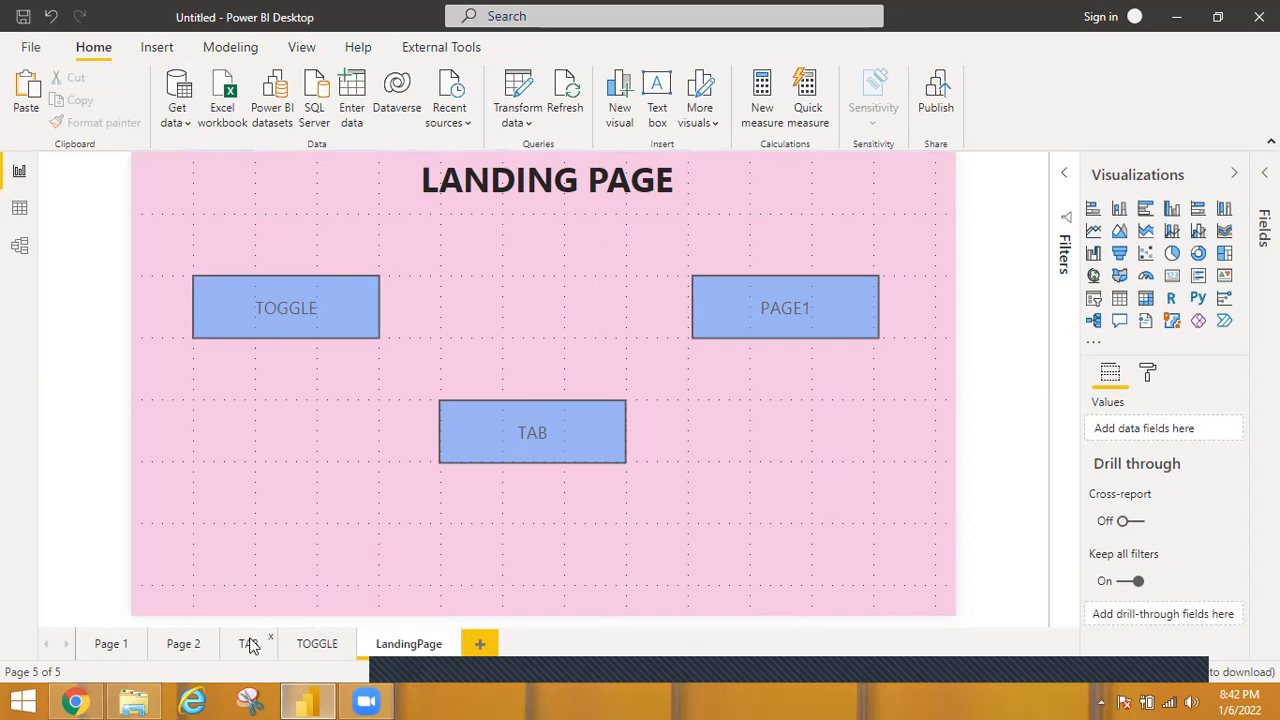
pyautogui.rightClick(250, 645)
pyautogui.rightClick(178, 645)
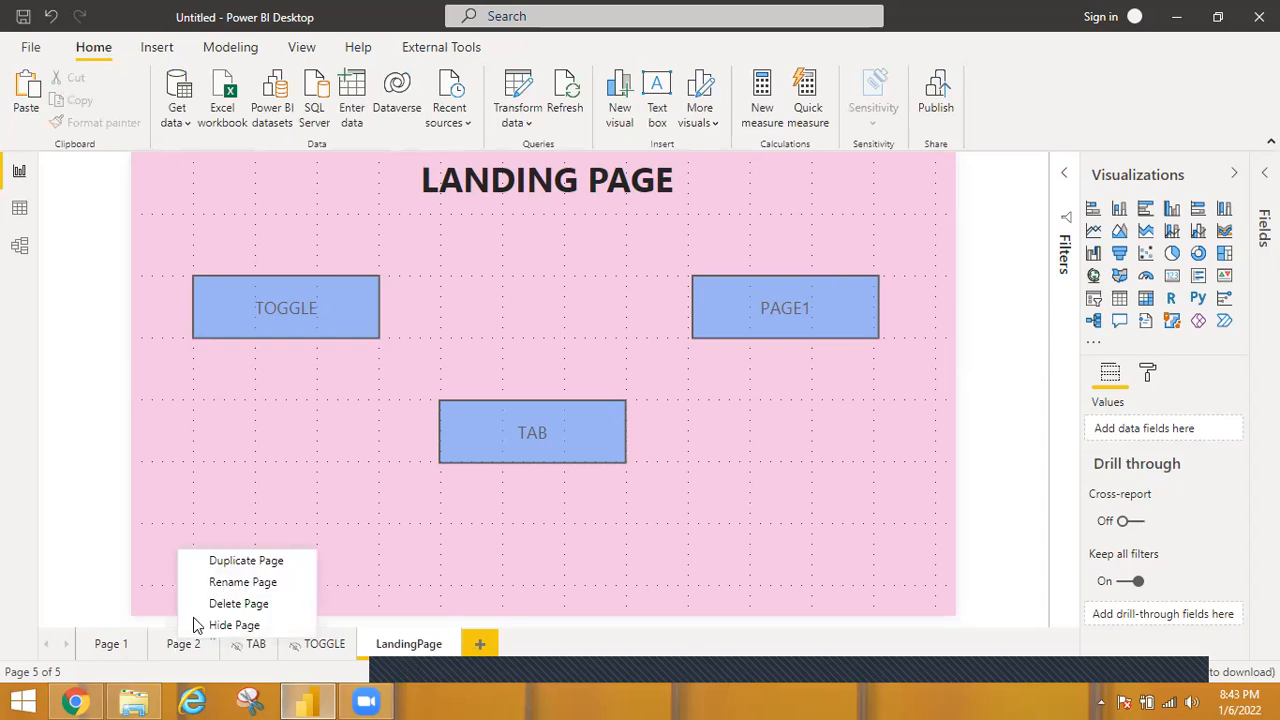
pyautogui.rightClick(101, 643)
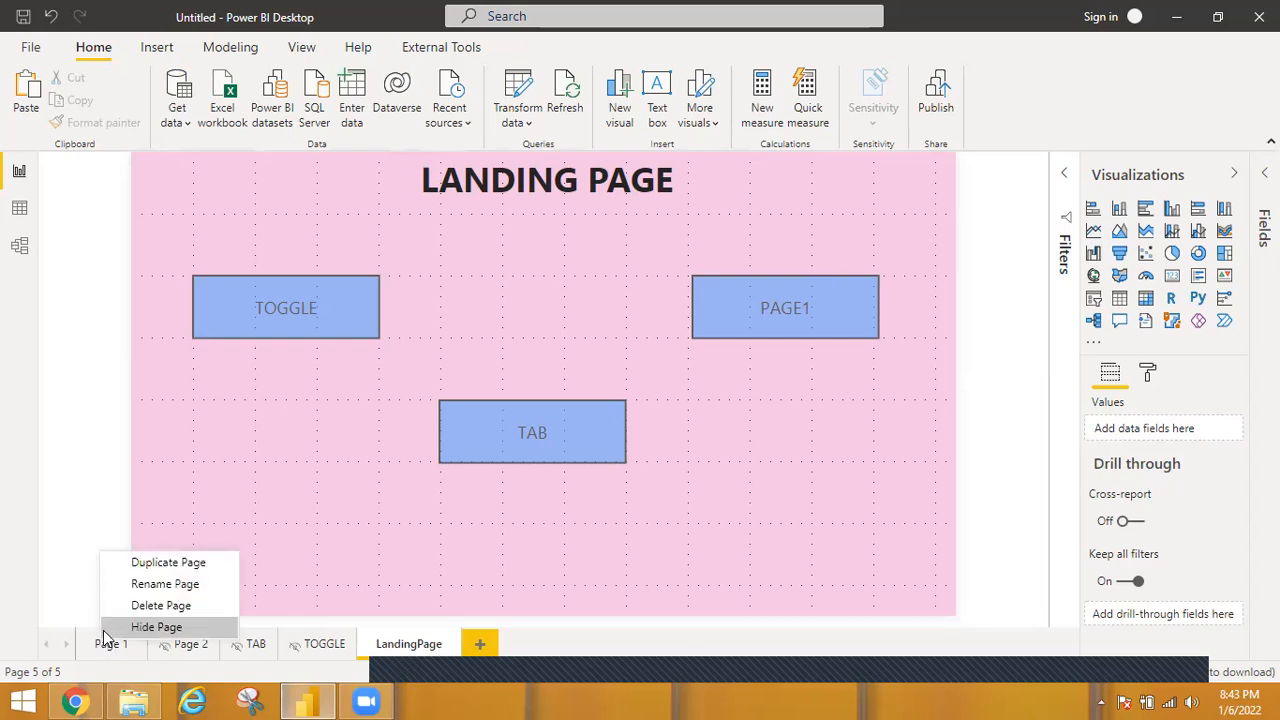
pyautogui.click(112, 628)
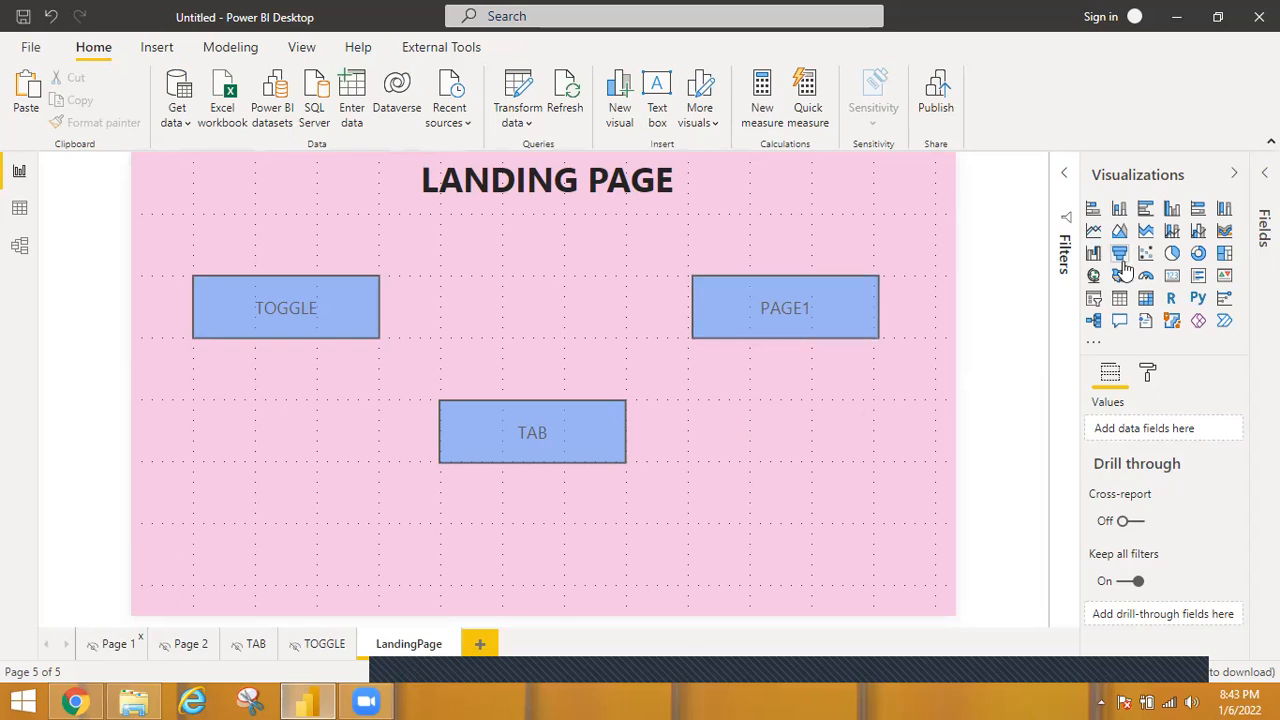
# Save the report as landingpage.pbix in the samplepowerbireport folder, replacing the existing file.
pyautogui.hotkey('ctrl', 's')
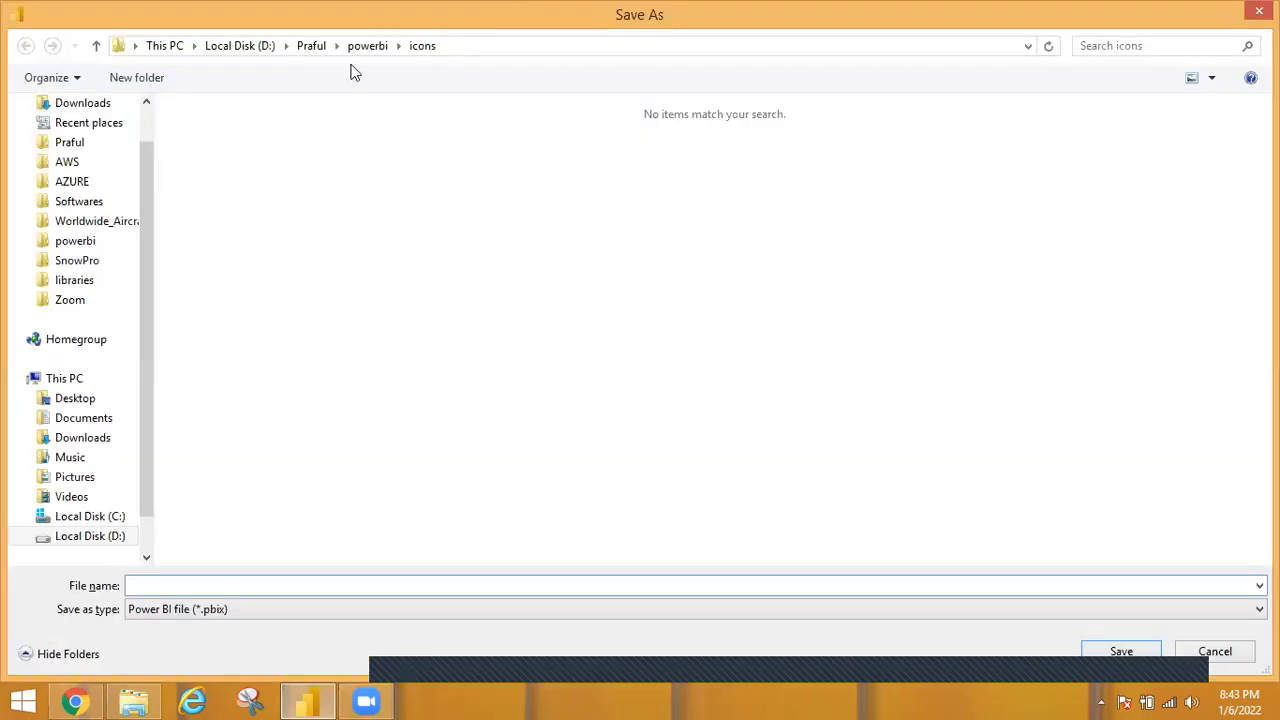
pyautogui.doubleClick(247, 334)
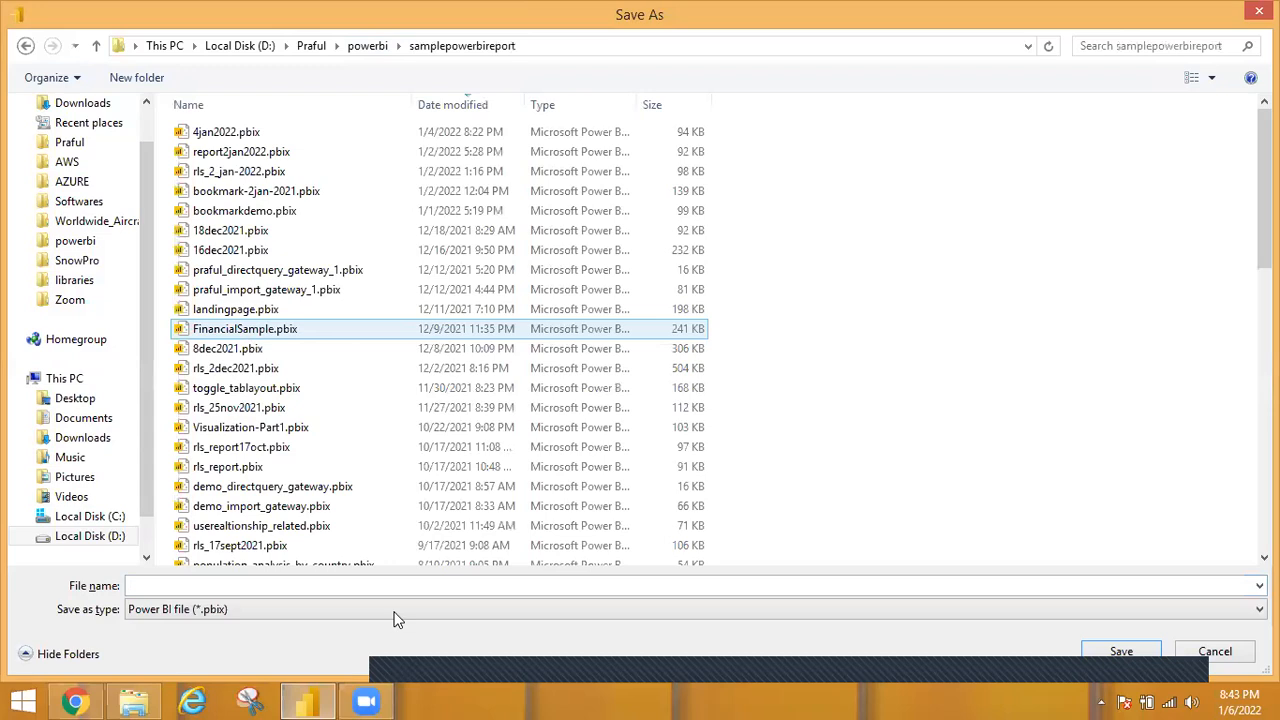
pyautogui.click(403, 592)
pyautogui.write('ta')
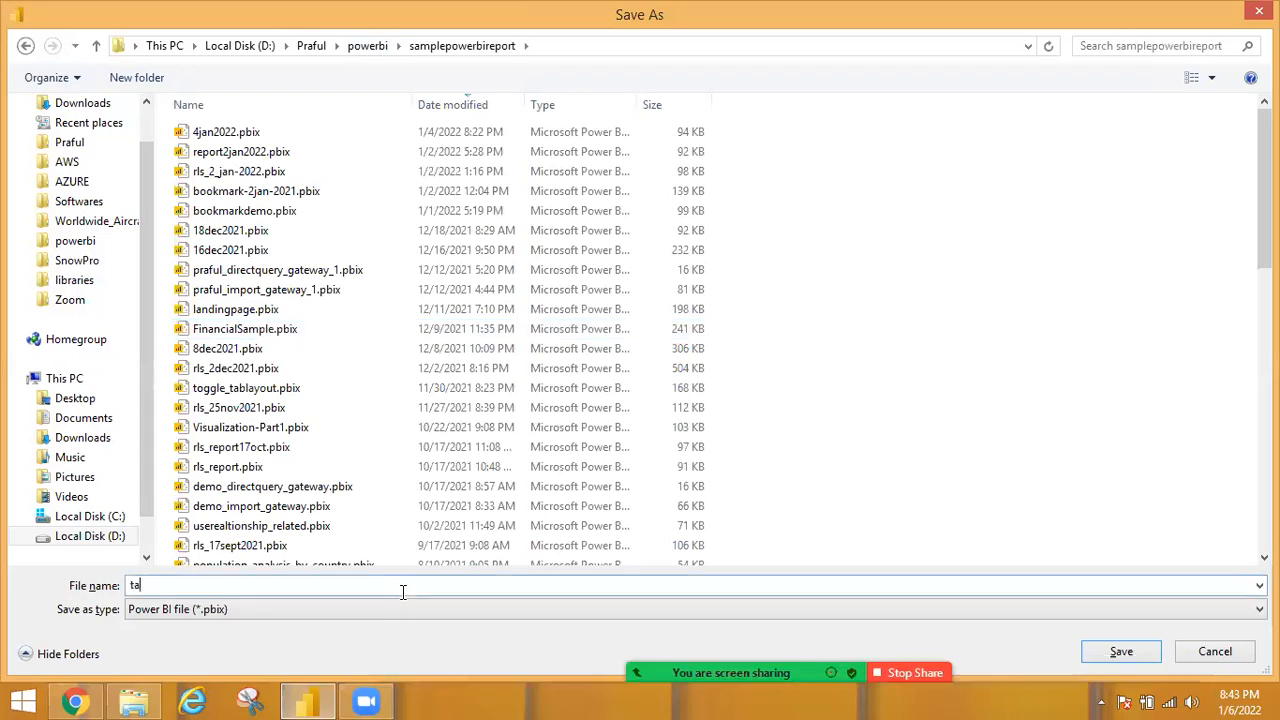
pyautogui.press('BackSpace')
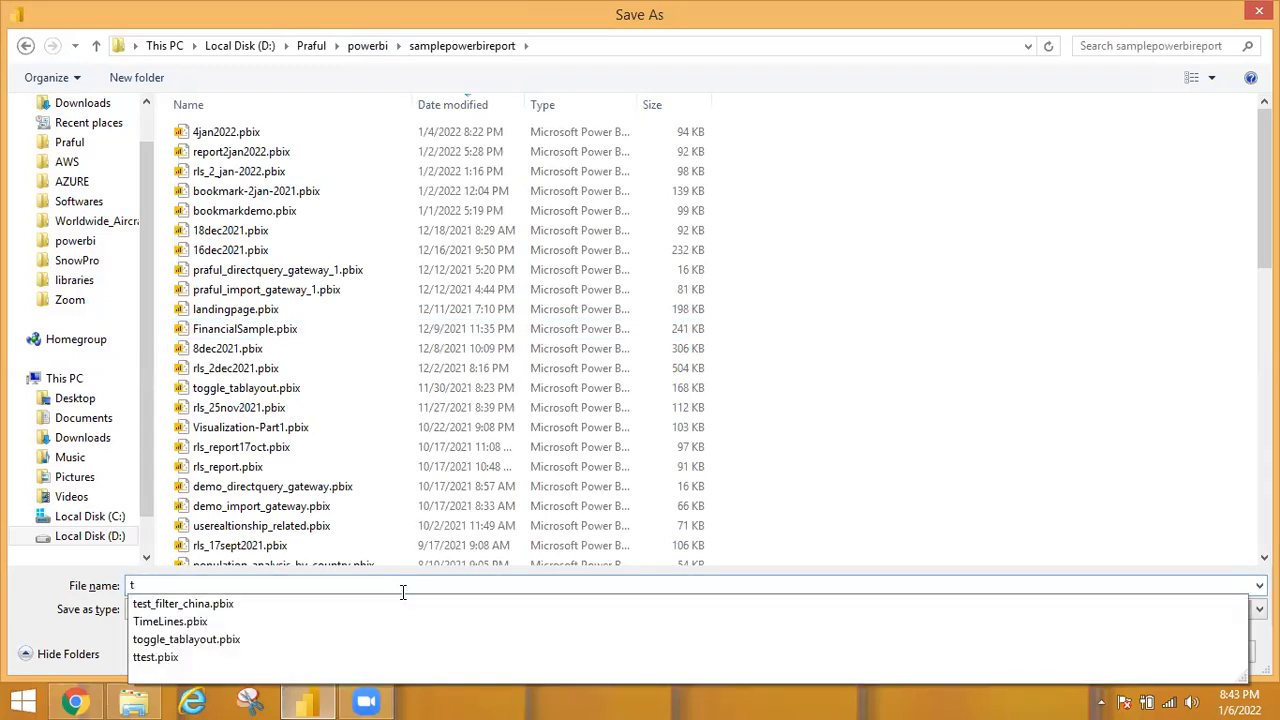
pyautogui.press('BackSpace')
pyautogui.write('lan')
pyautogui.doubleClick(193, 585)
pyautogui.click(192, 585)
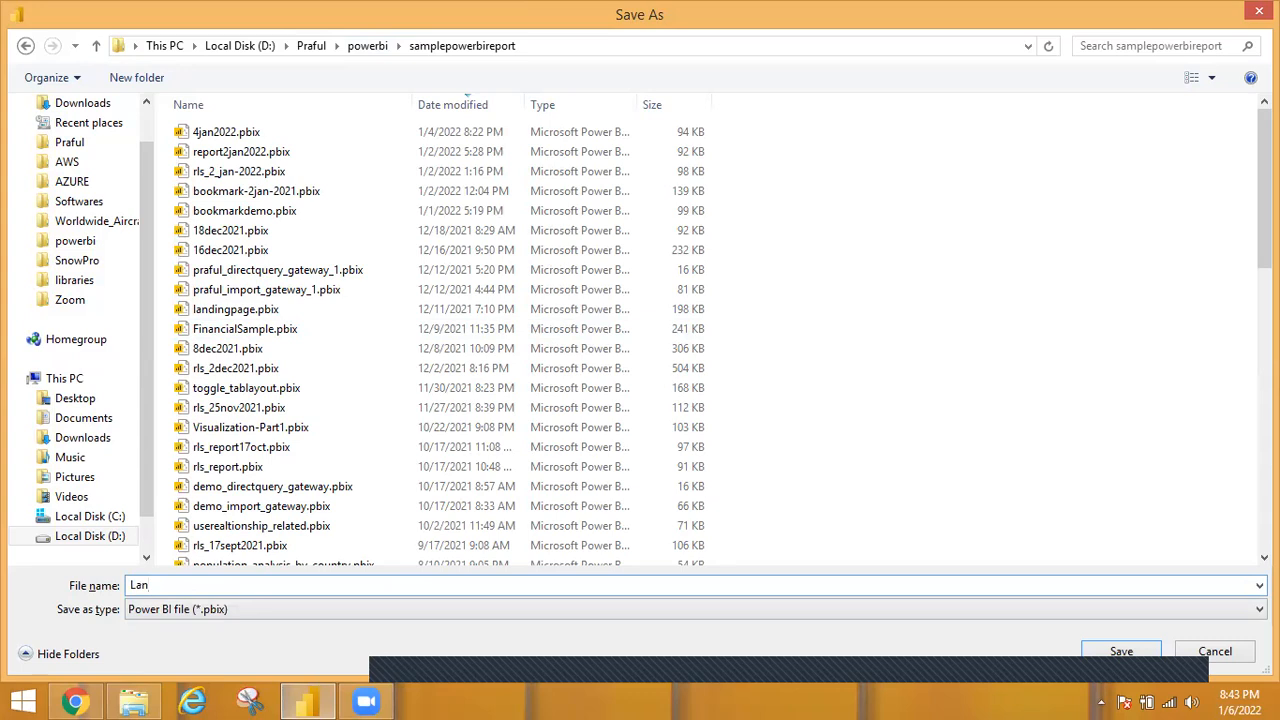
pyautogui.write('ding')
pyautogui.click(165, 604)
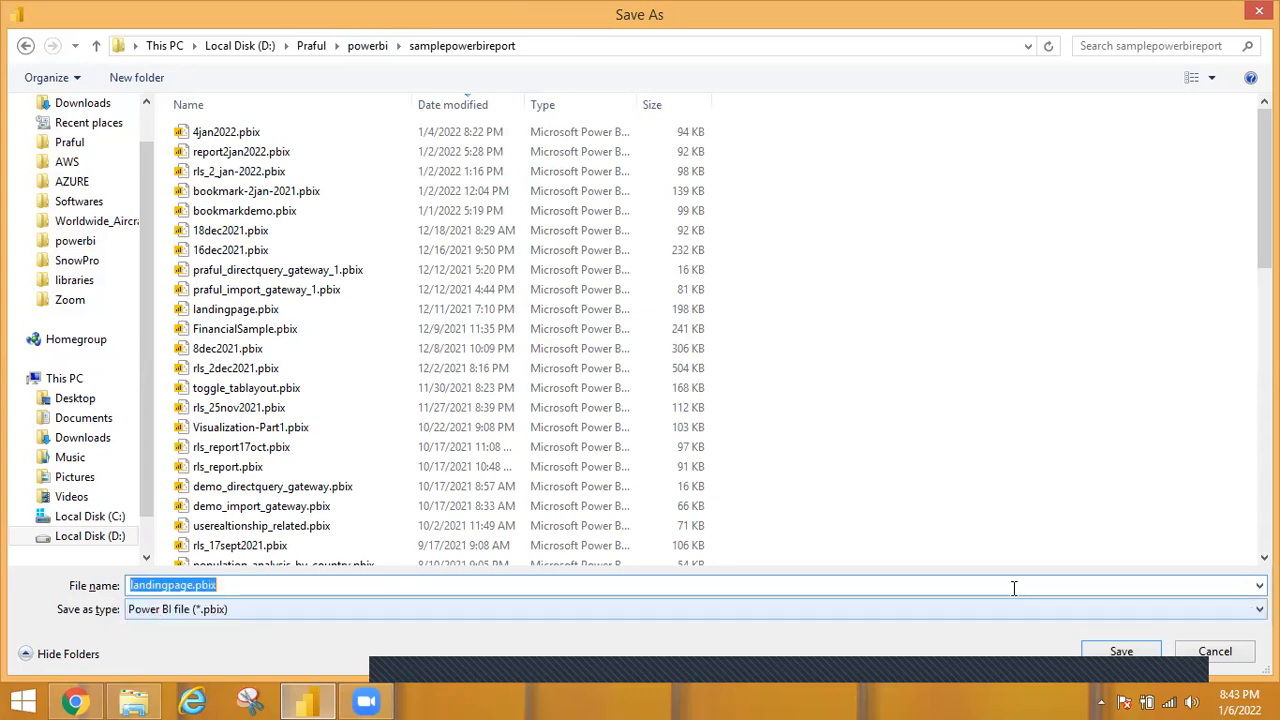
pyautogui.click(1134, 650)
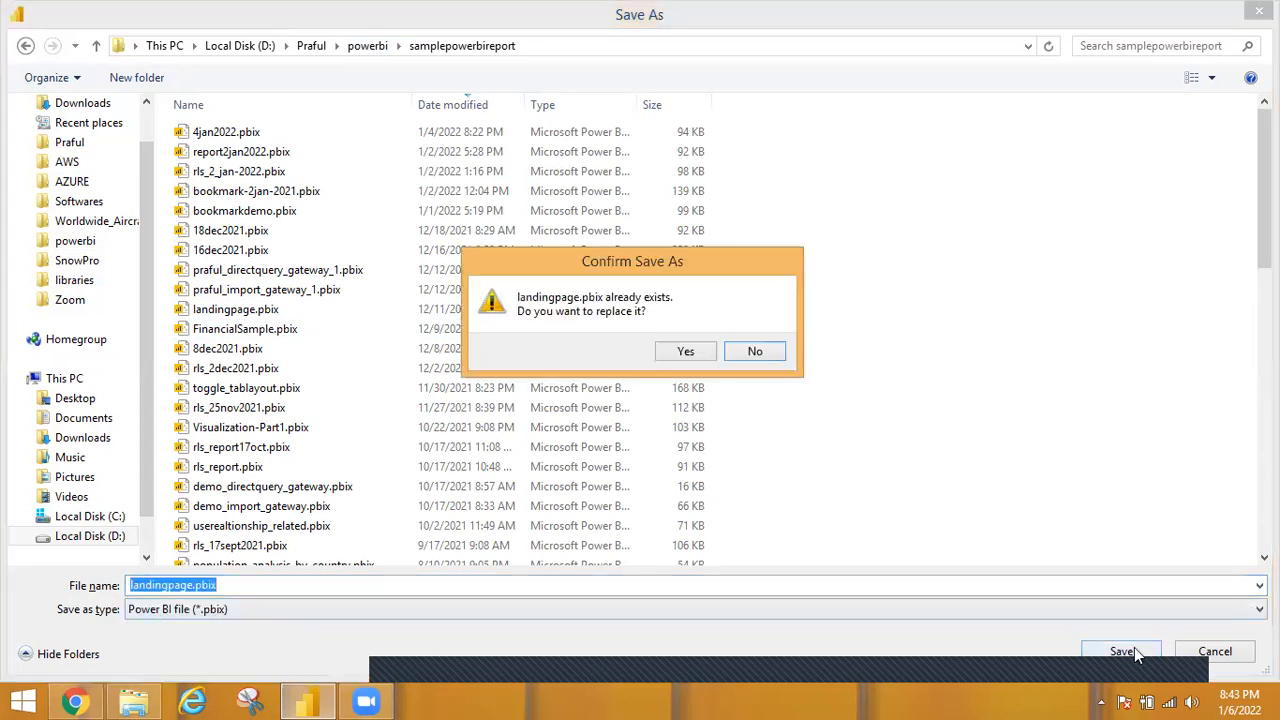
pyautogui.click(684, 351)
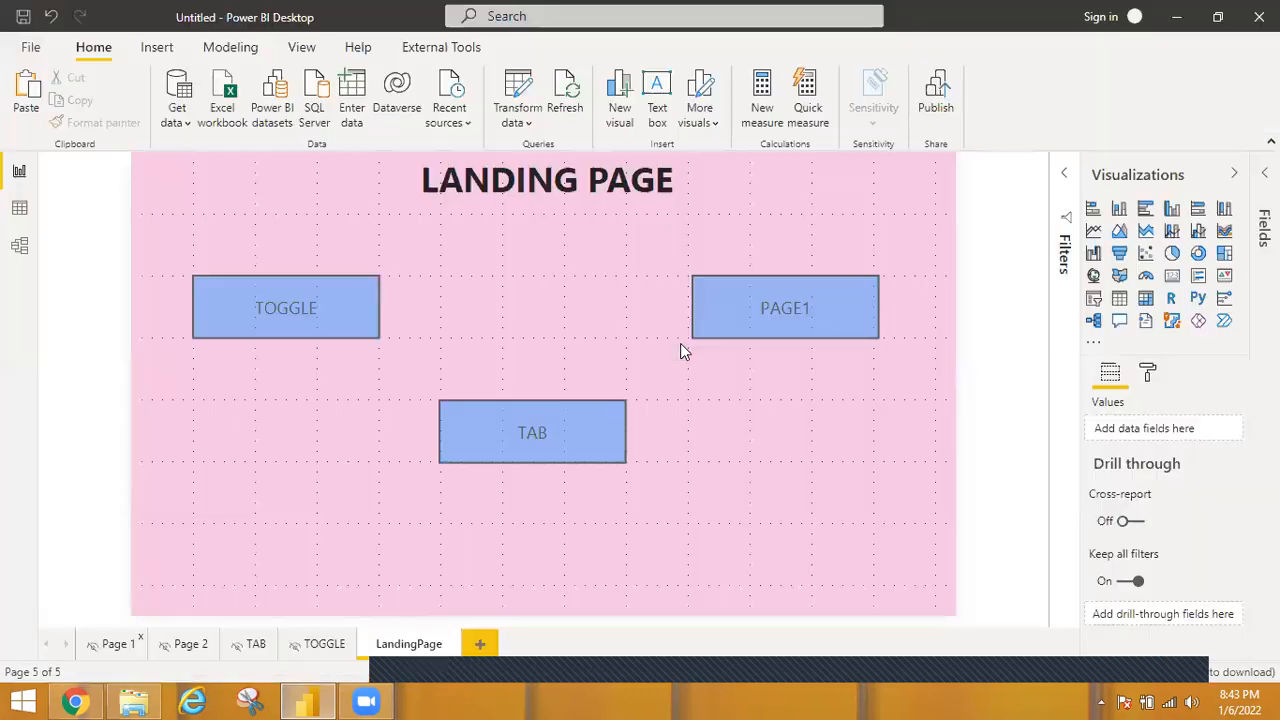
# Start publishing the report and submit the account's email address for sign-in.
pyautogui.click(948, 92)
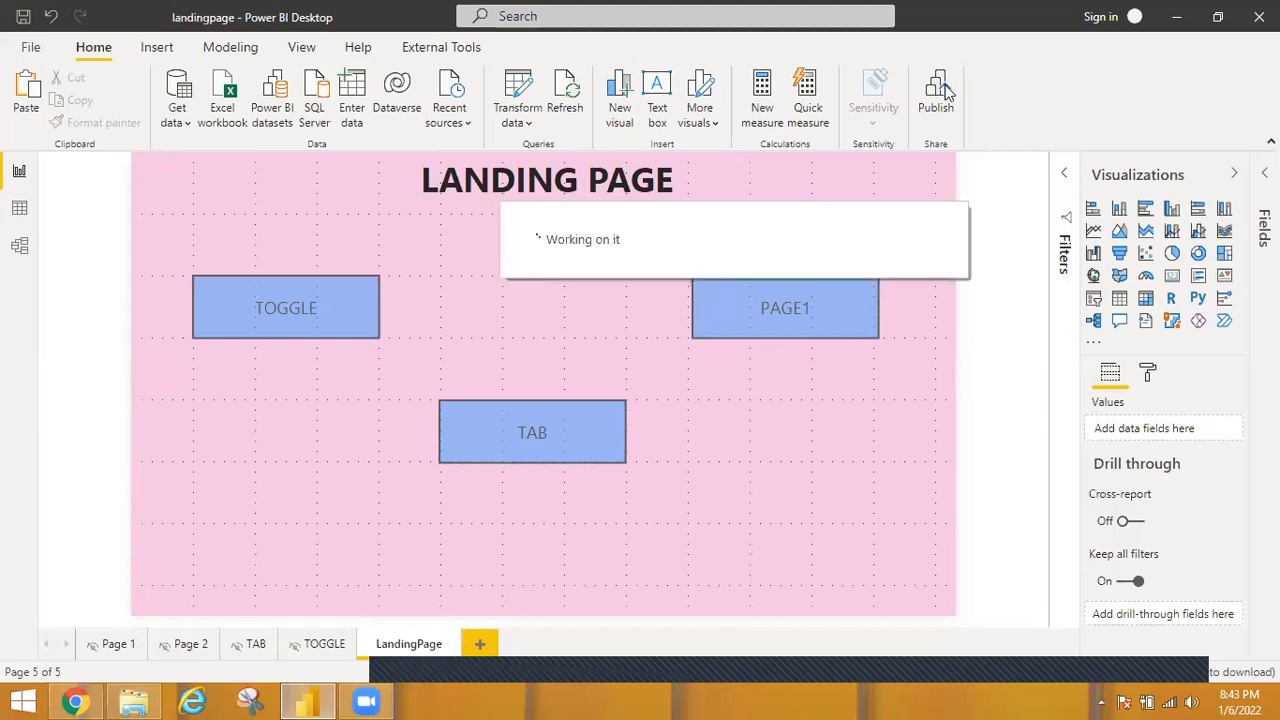
pyautogui.click(941, 93)
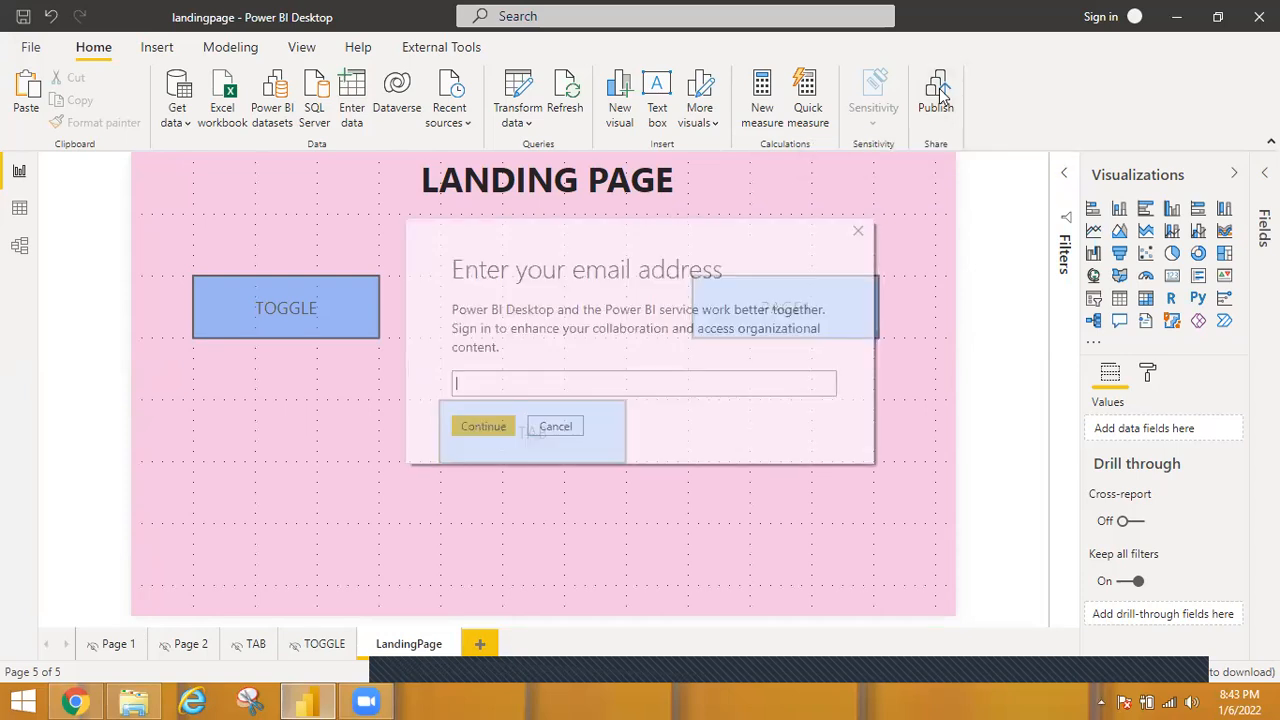
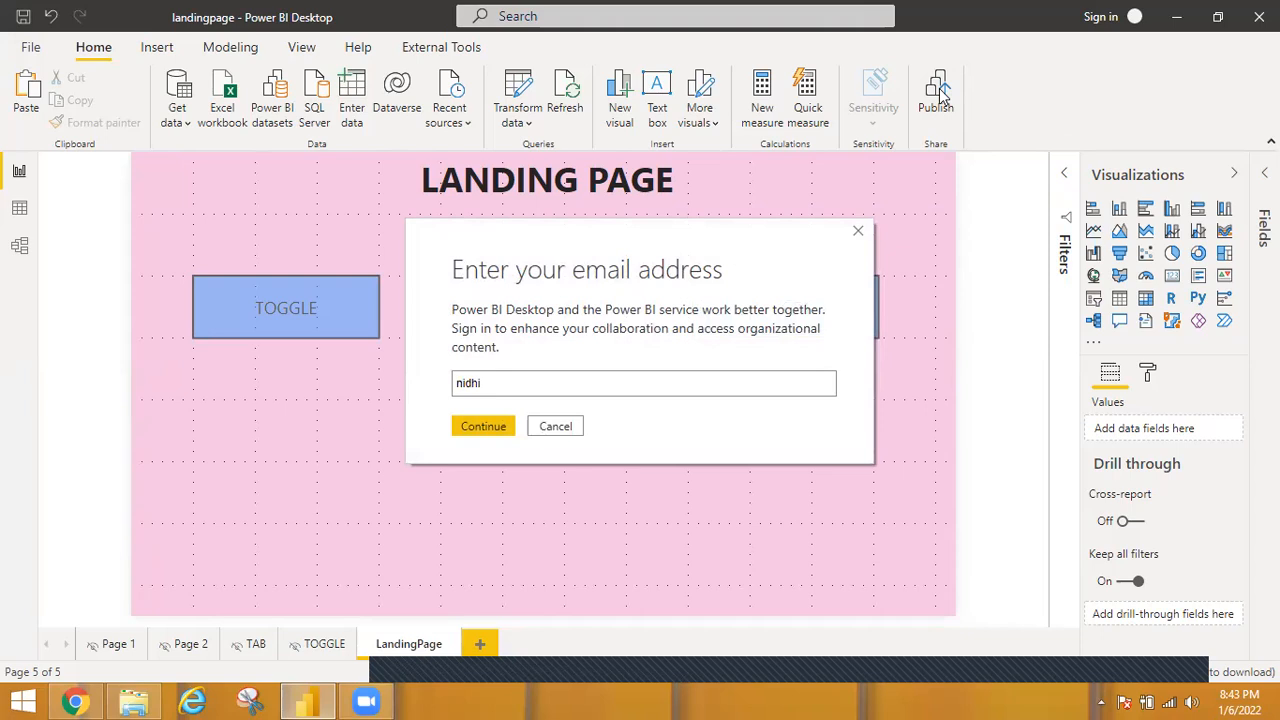
pyautogui.press('Return')
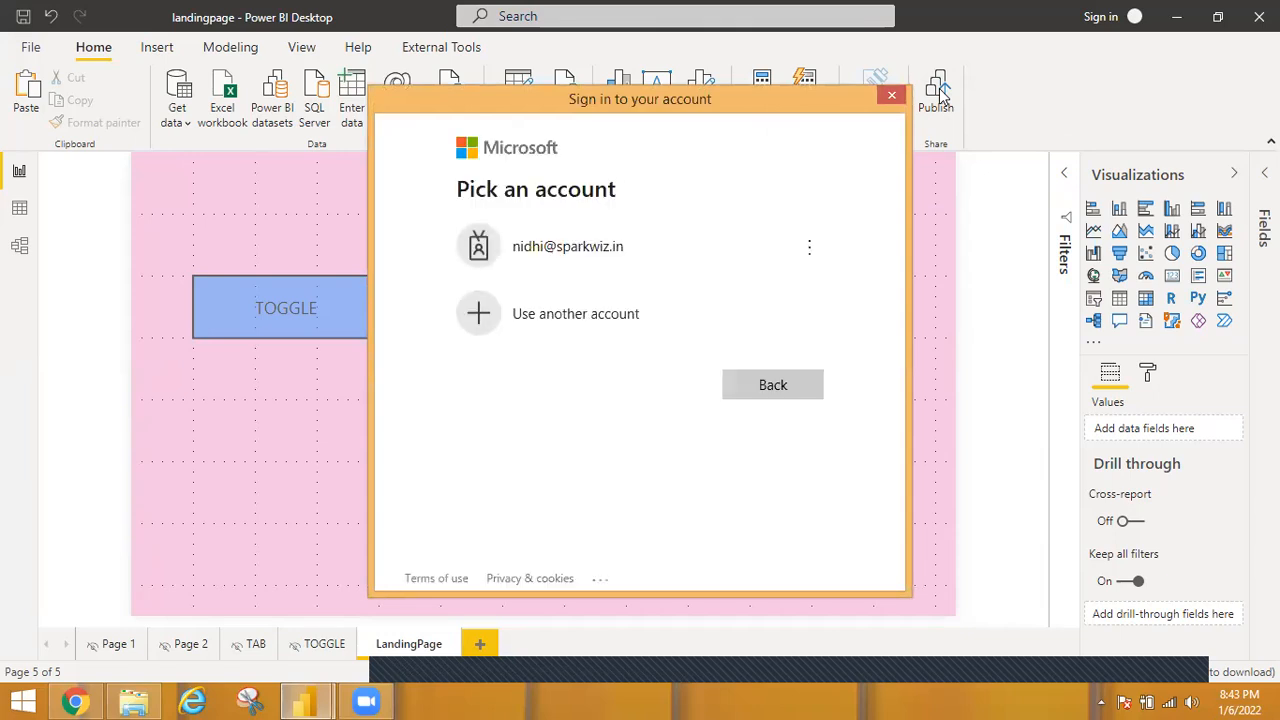
# Pick the matching Microsoft account, enter the account password and sign in.
pyautogui.click(620, 260)
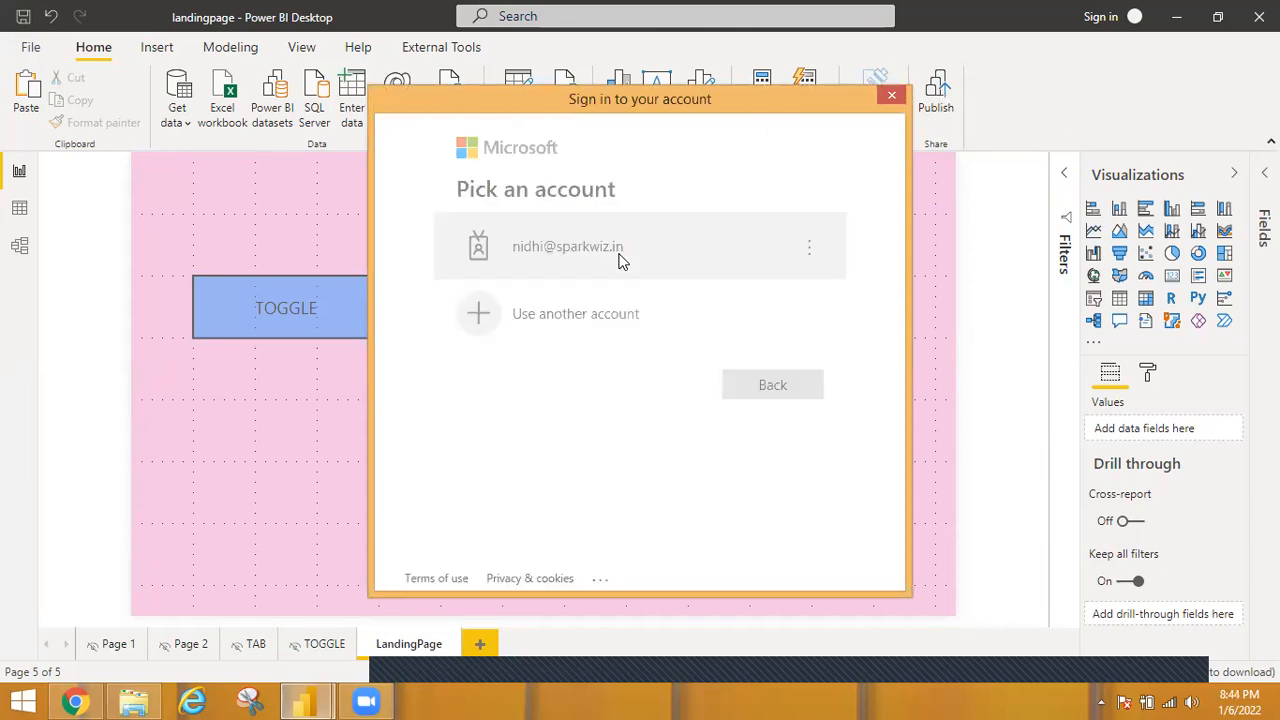
pyautogui.write('•')
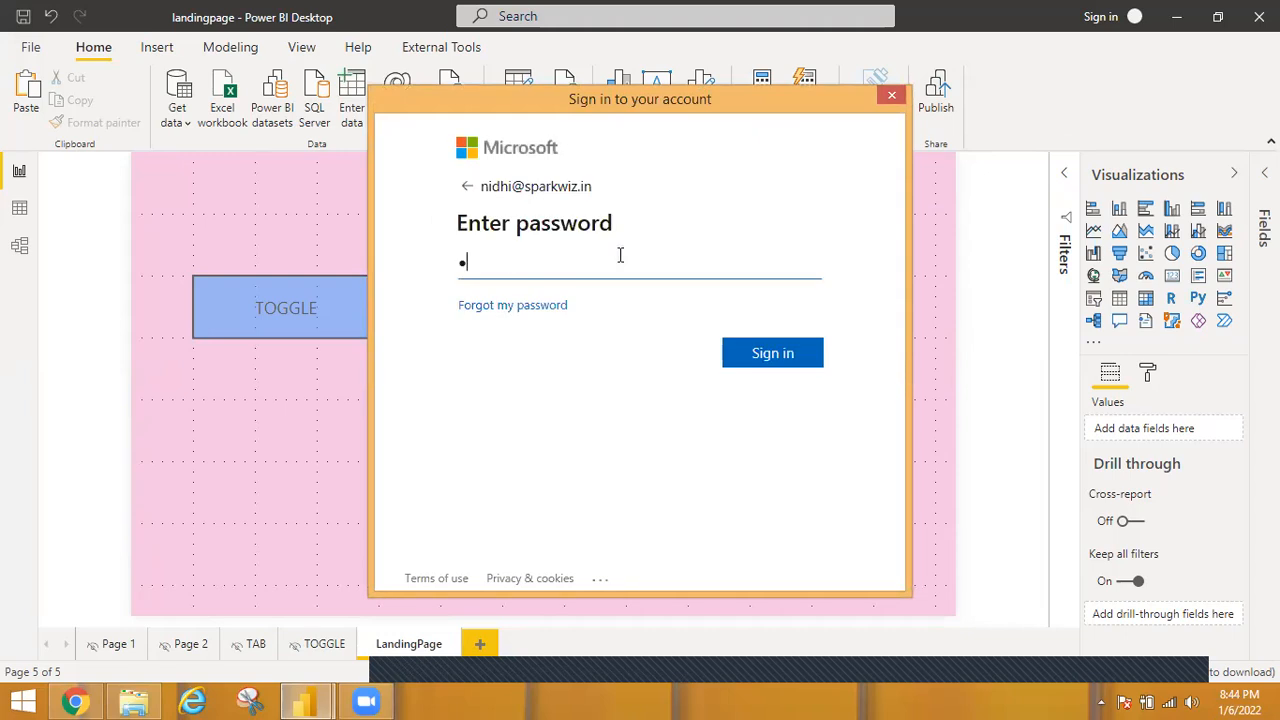
pyautogui.write('•••••••••')
pyautogui.click(773, 354)
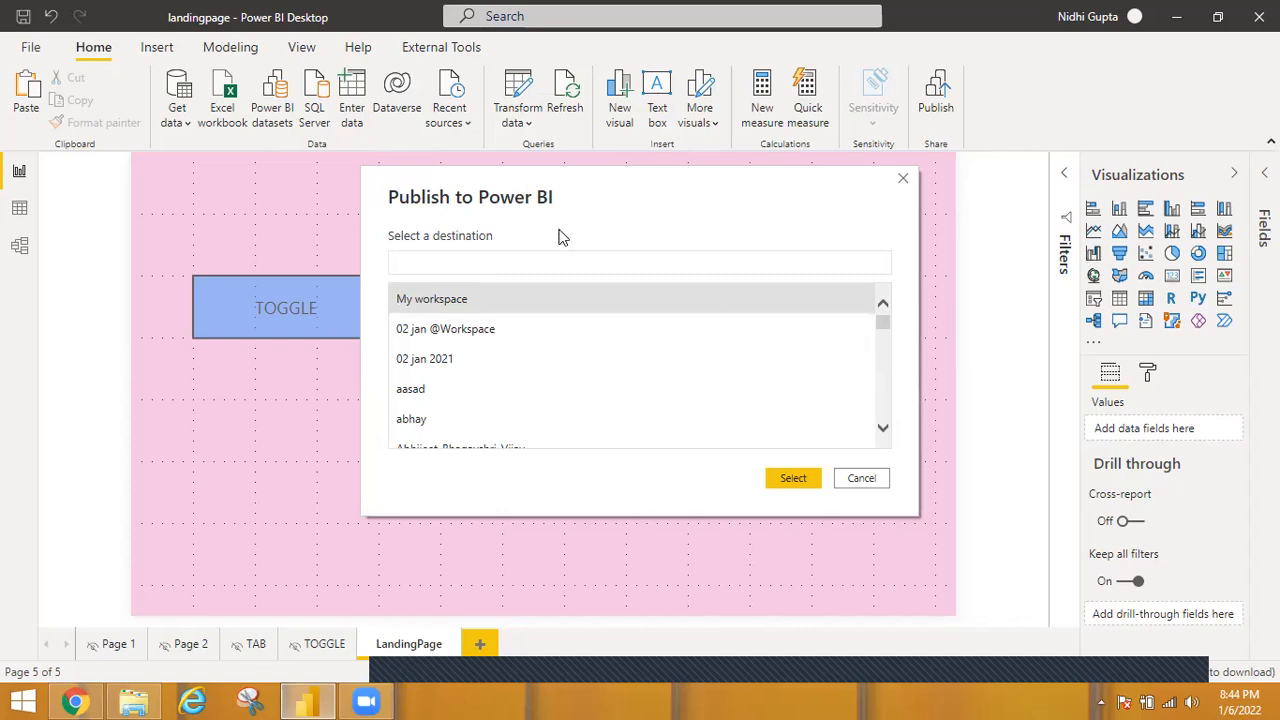
# Find the PowerBI_07:45PM workspace by searching for 07 and publish the report to it.
pyautogui.write('07')
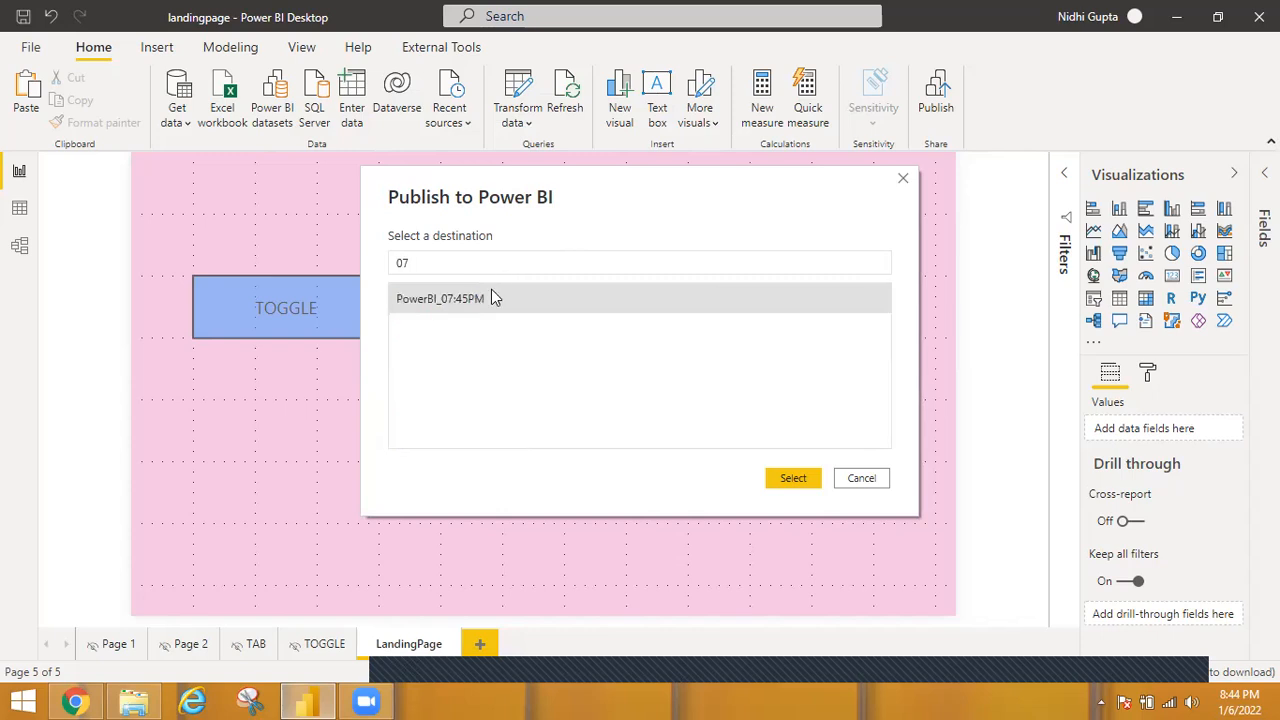
pyautogui.click(797, 478)
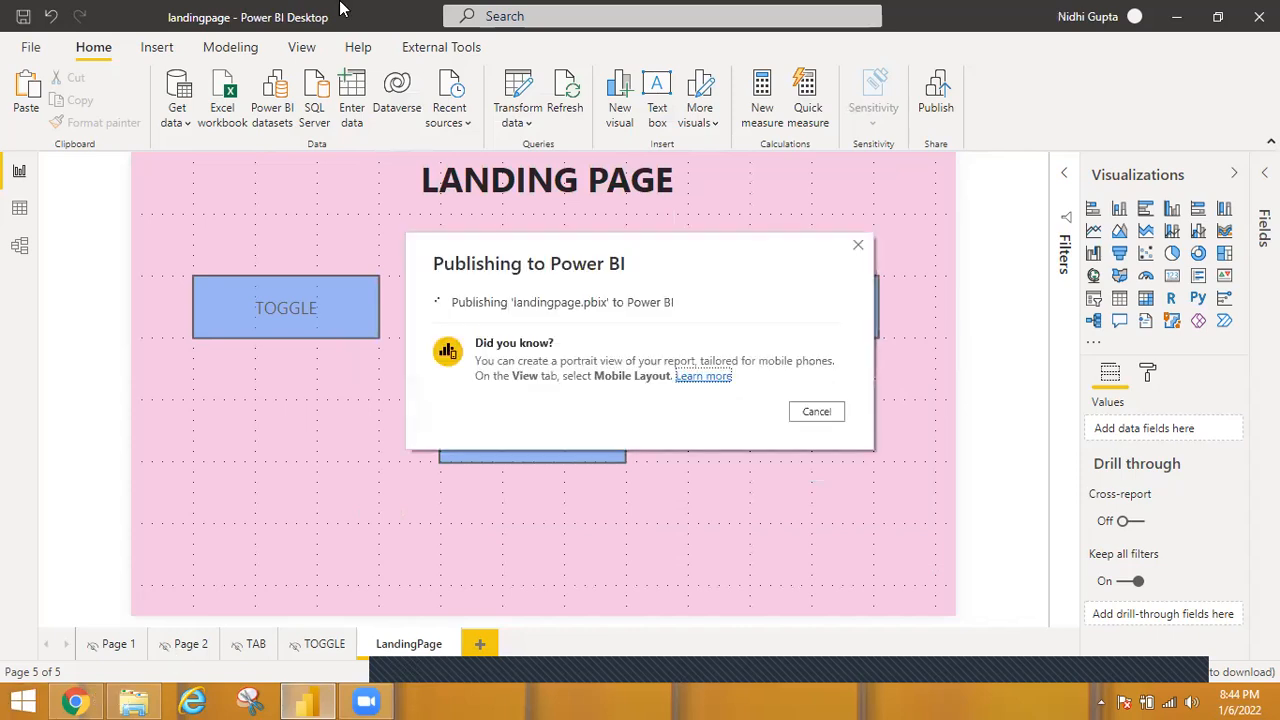
# Switch to Chrome and open app.powerbi.com in a new browser tab.
pyautogui.click(95, 700)
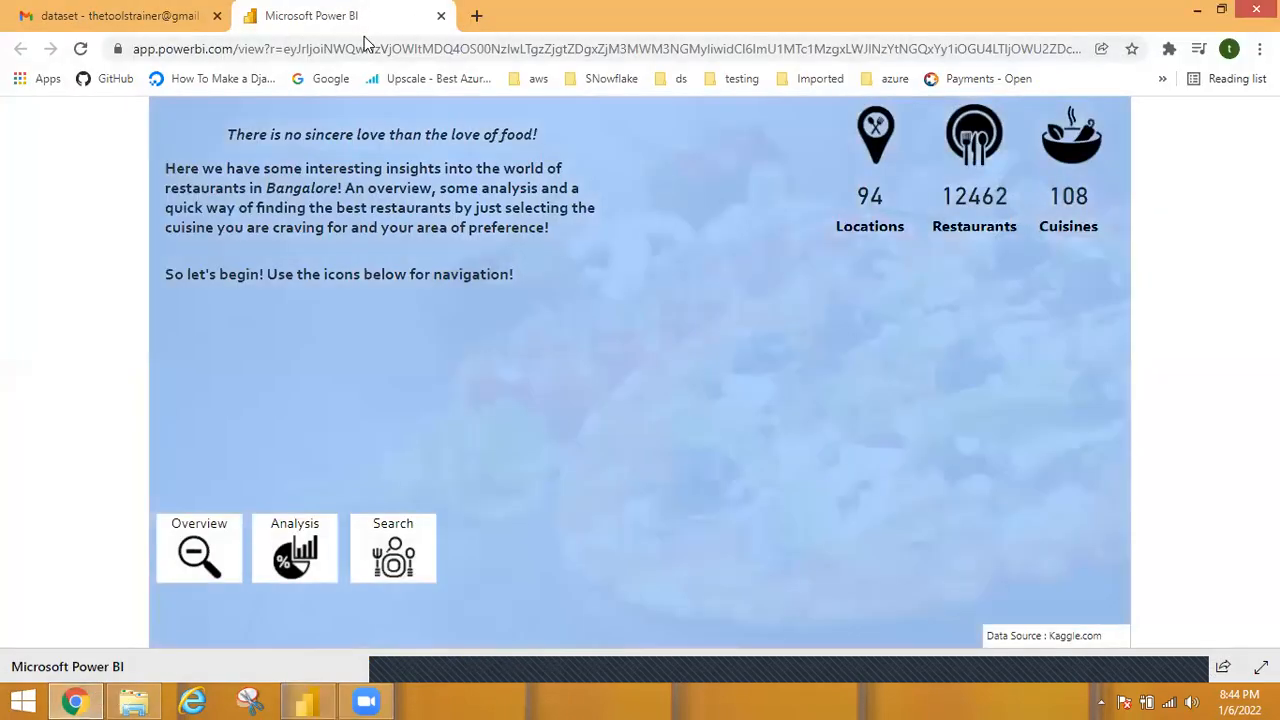
pyautogui.click(365, 48)
pyautogui.write('app.powerbi.com')
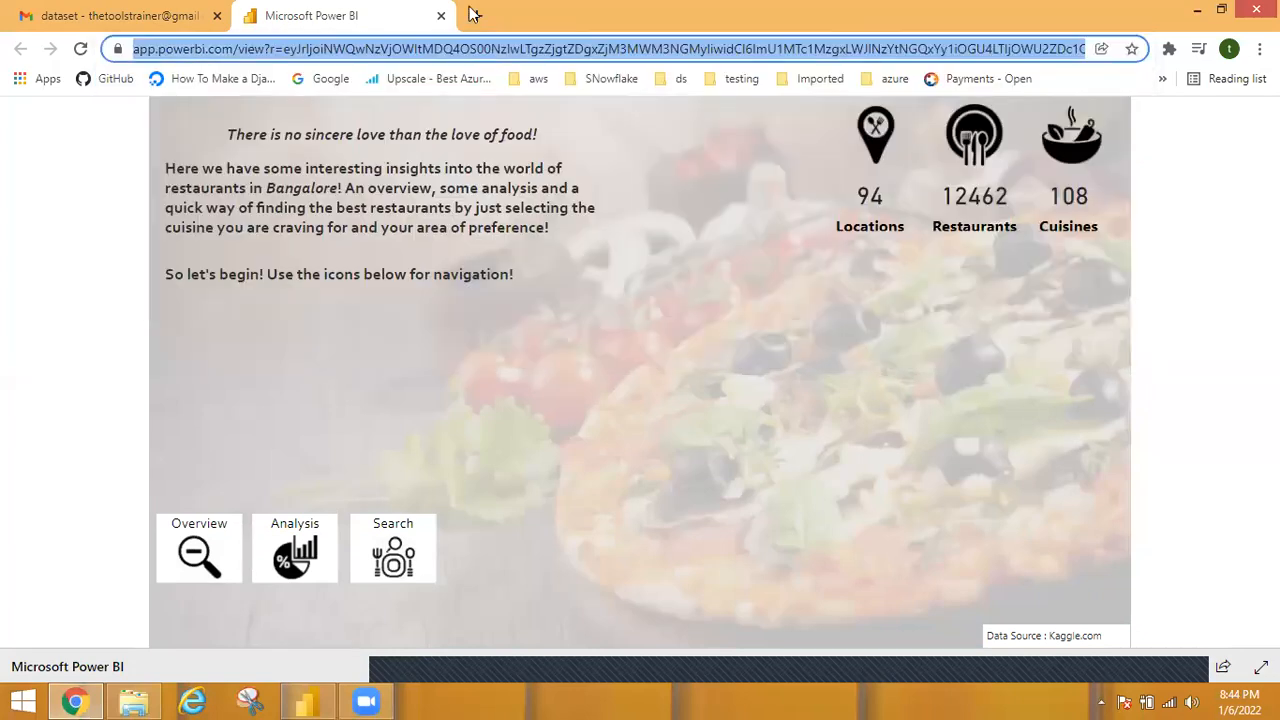
pyautogui.click(476, 15)
pyautogui.write('app')
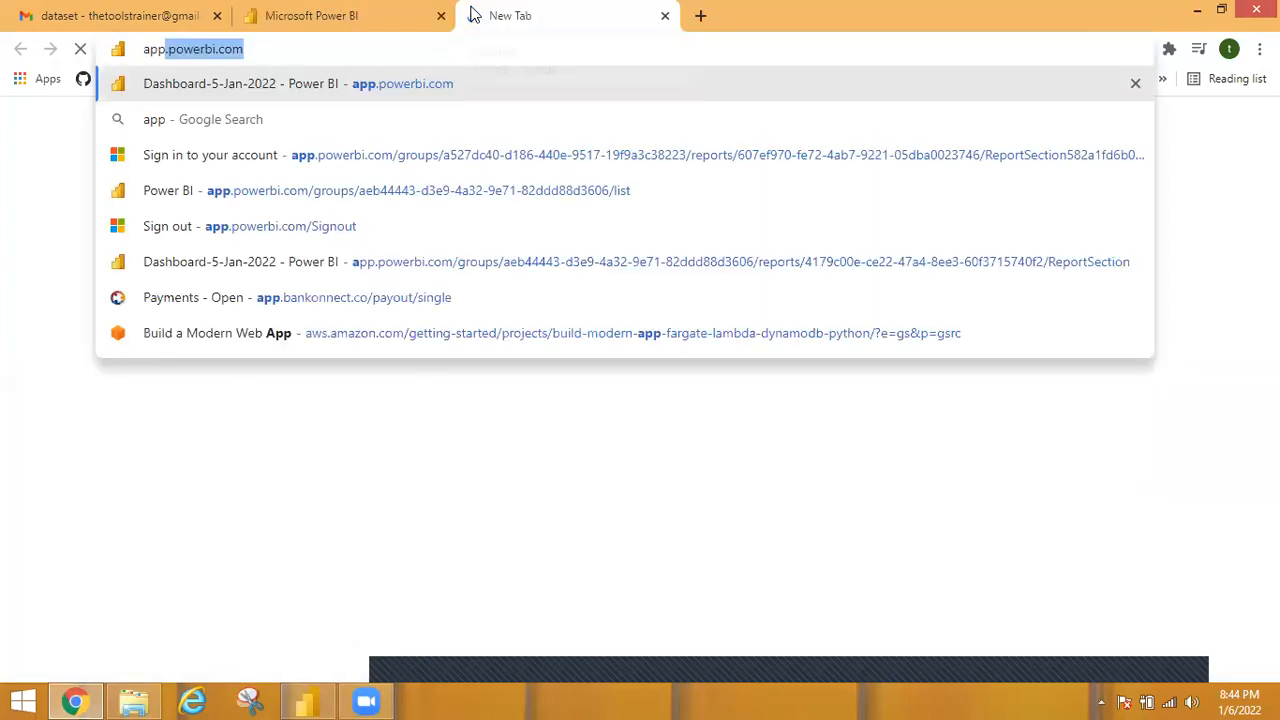
pyautogui.press('Return')
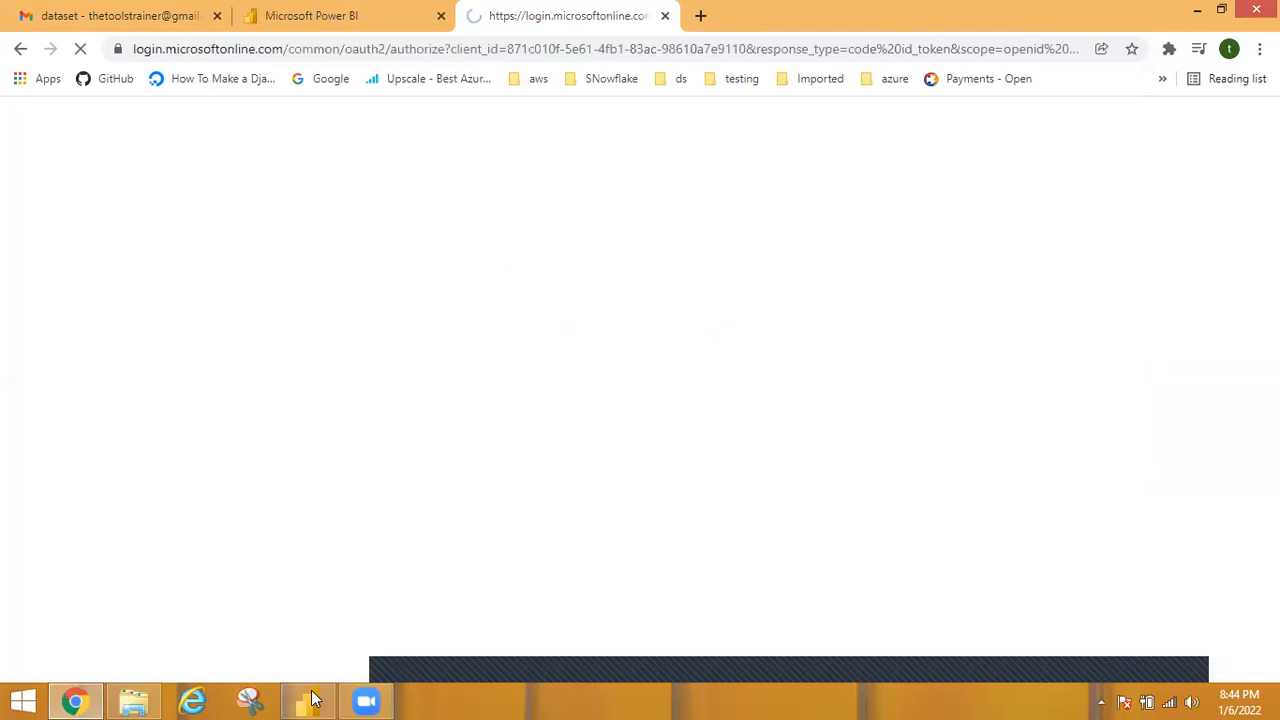
# Return to Power BI Desktop and dismiss the publishing dialog.
pyautogui.click(310, 699)
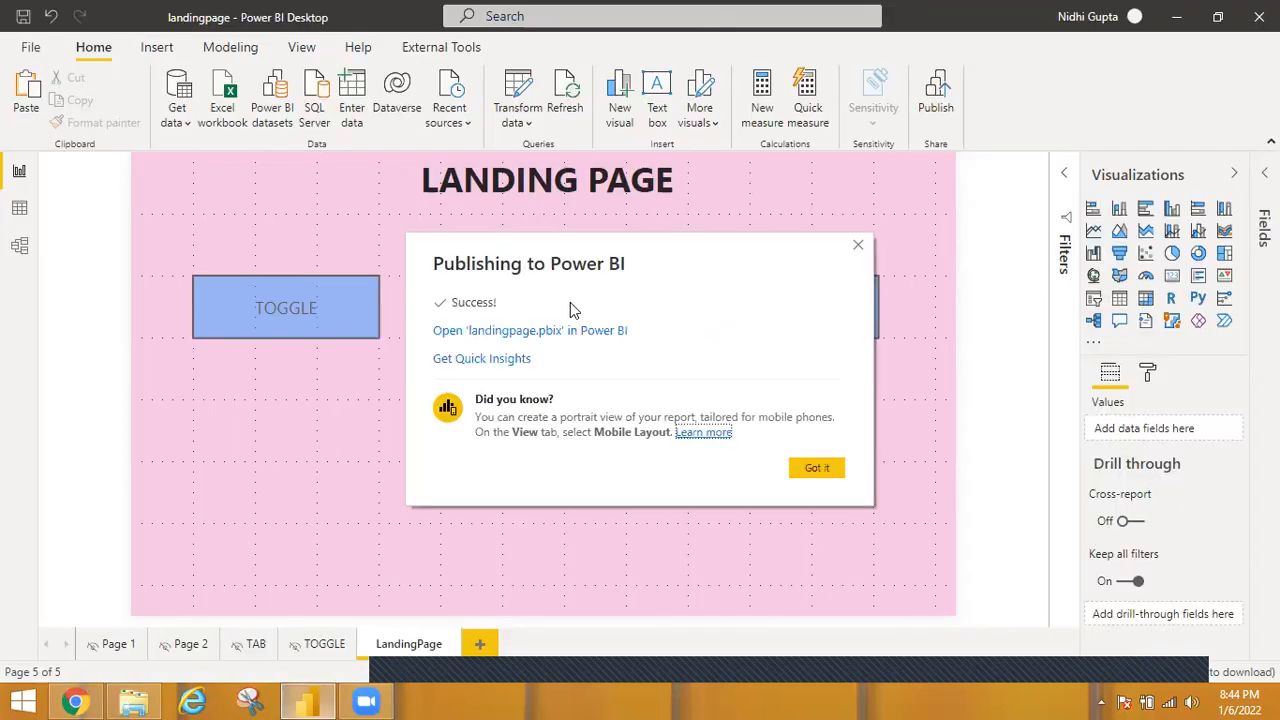
pyautogui.click(817, 468)
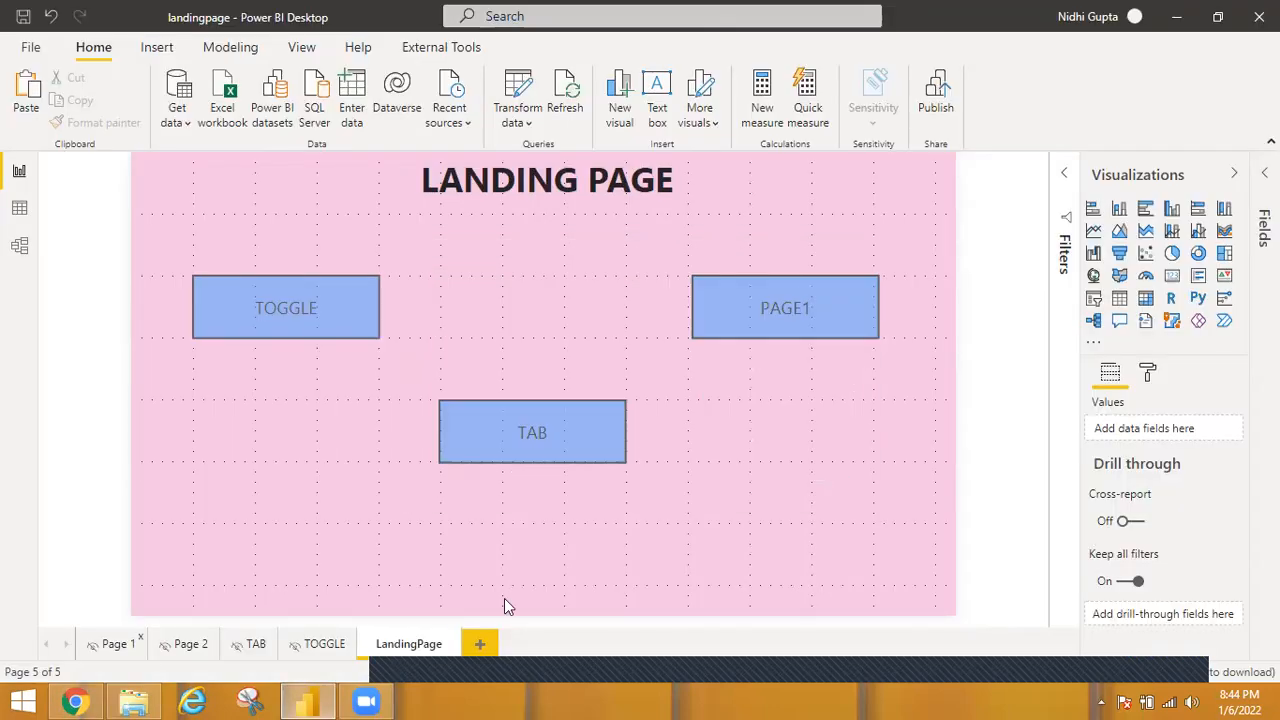
# Switch to Chrome, sign in to the Power BI service with the account used for publishing, and decline to stay signed in.
pyautogui.click(75, 700)
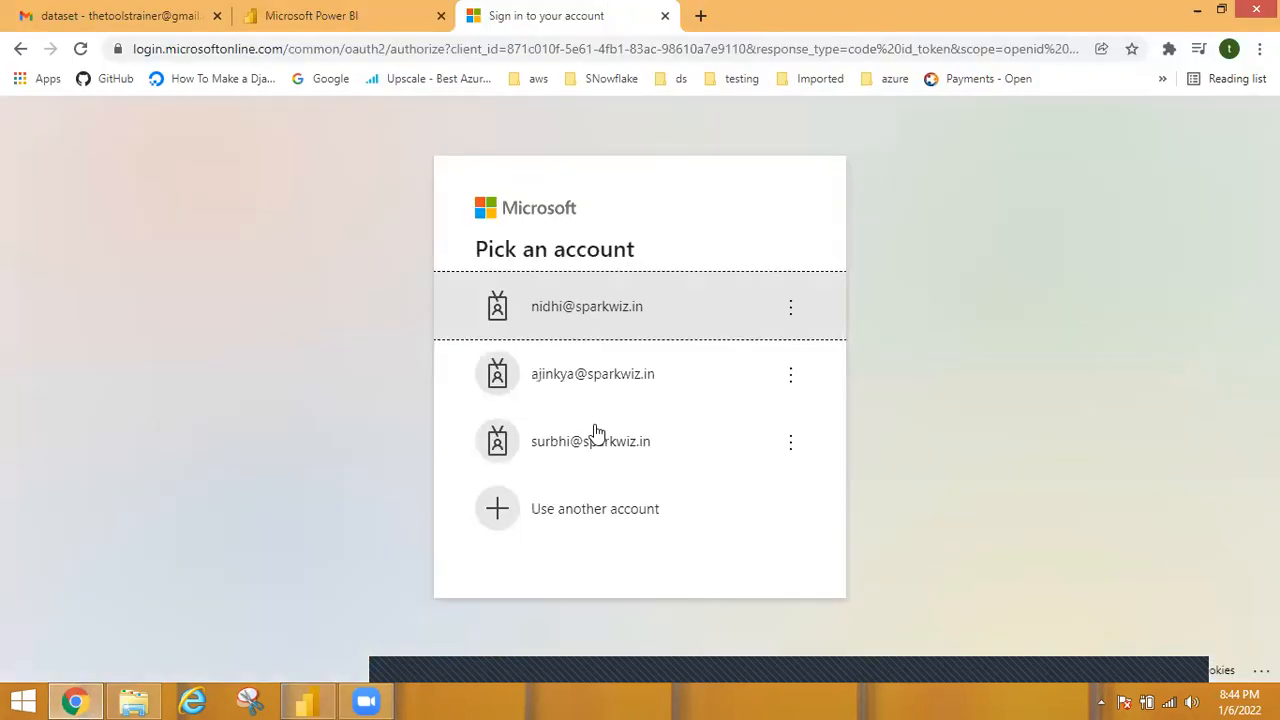
pyautogui.click(657, 298)
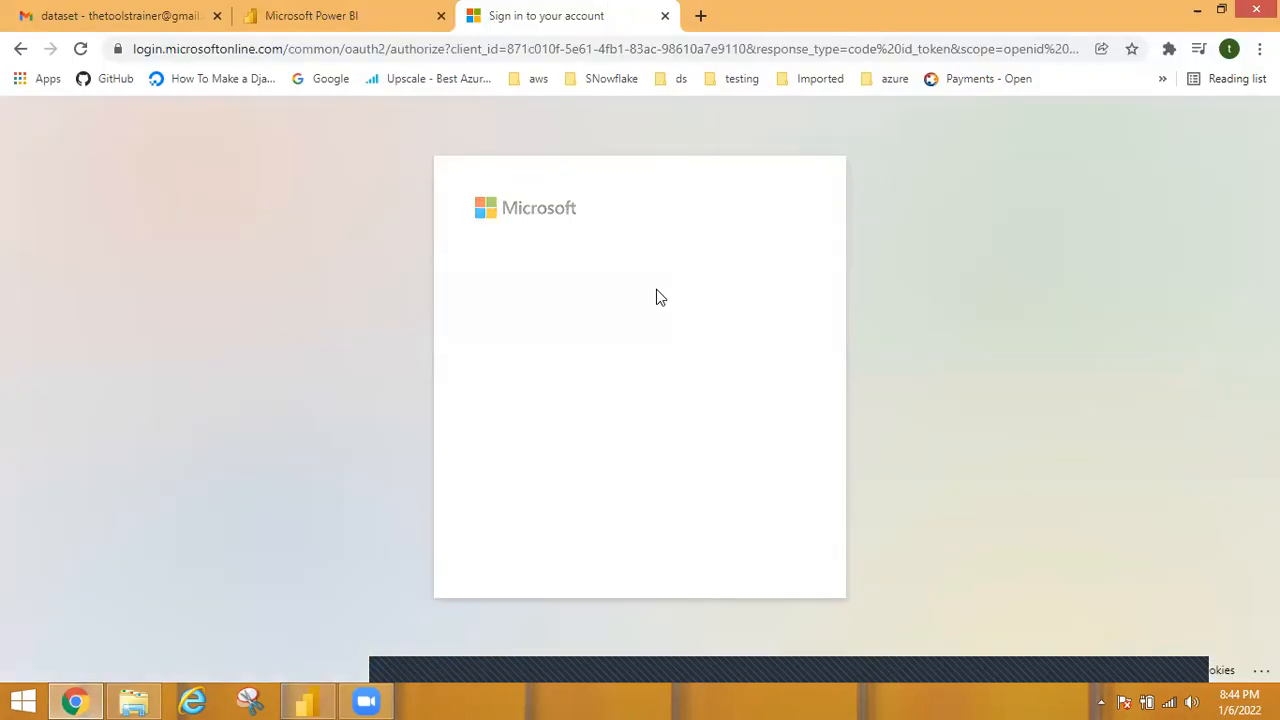
pyautogui.click(766, 482)
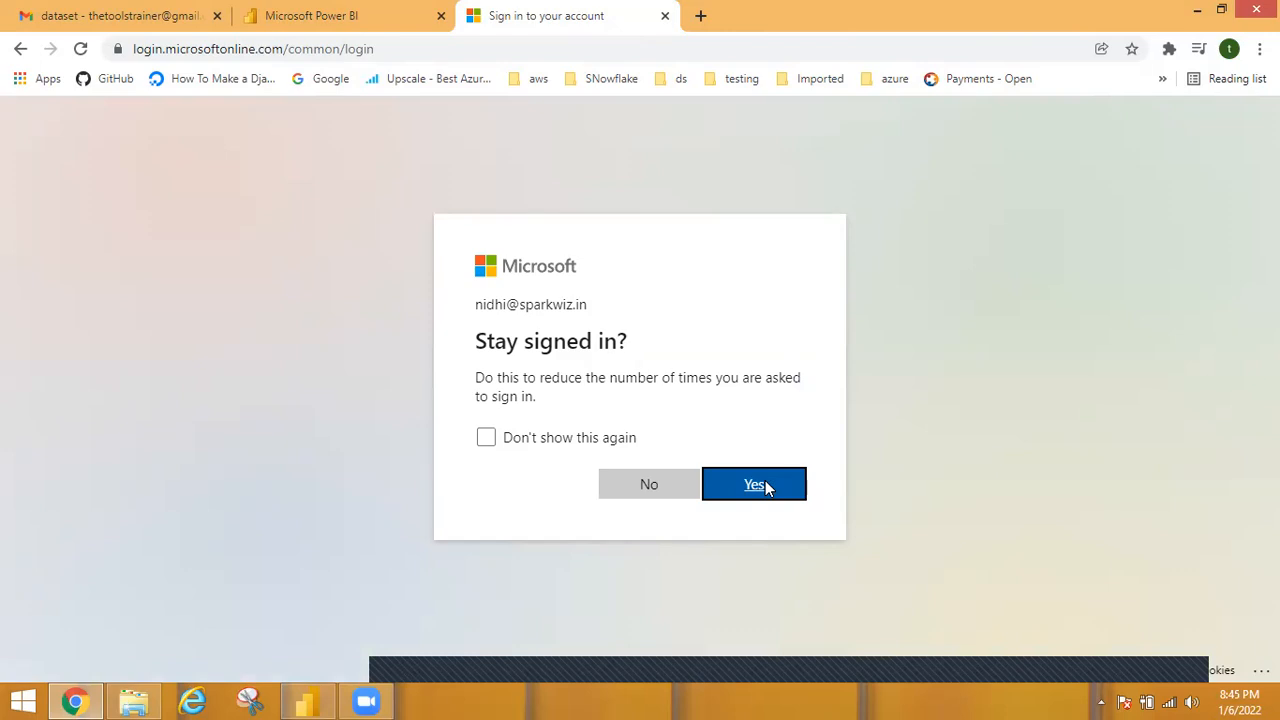
pyautogui.click(674, 487)
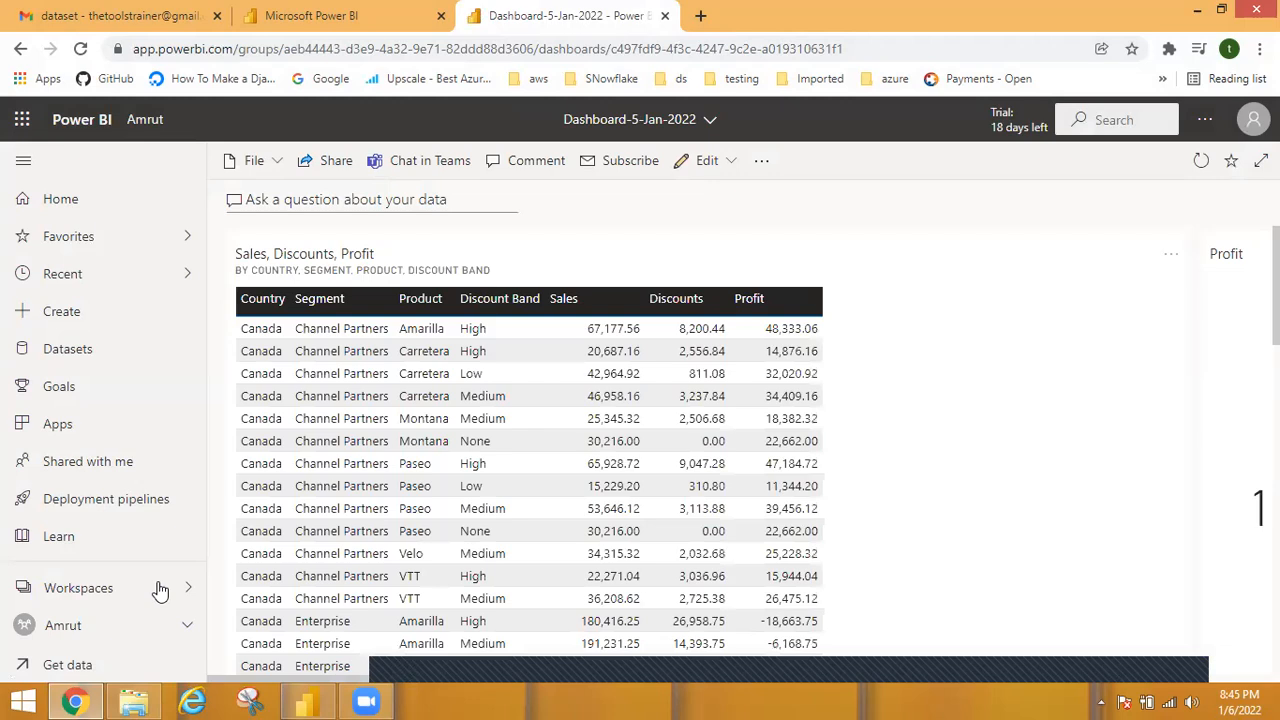
# Find the PowerBI_07:45PM workspace by searching for power and open its landingpage report.
pyautogui.click(160, 590)
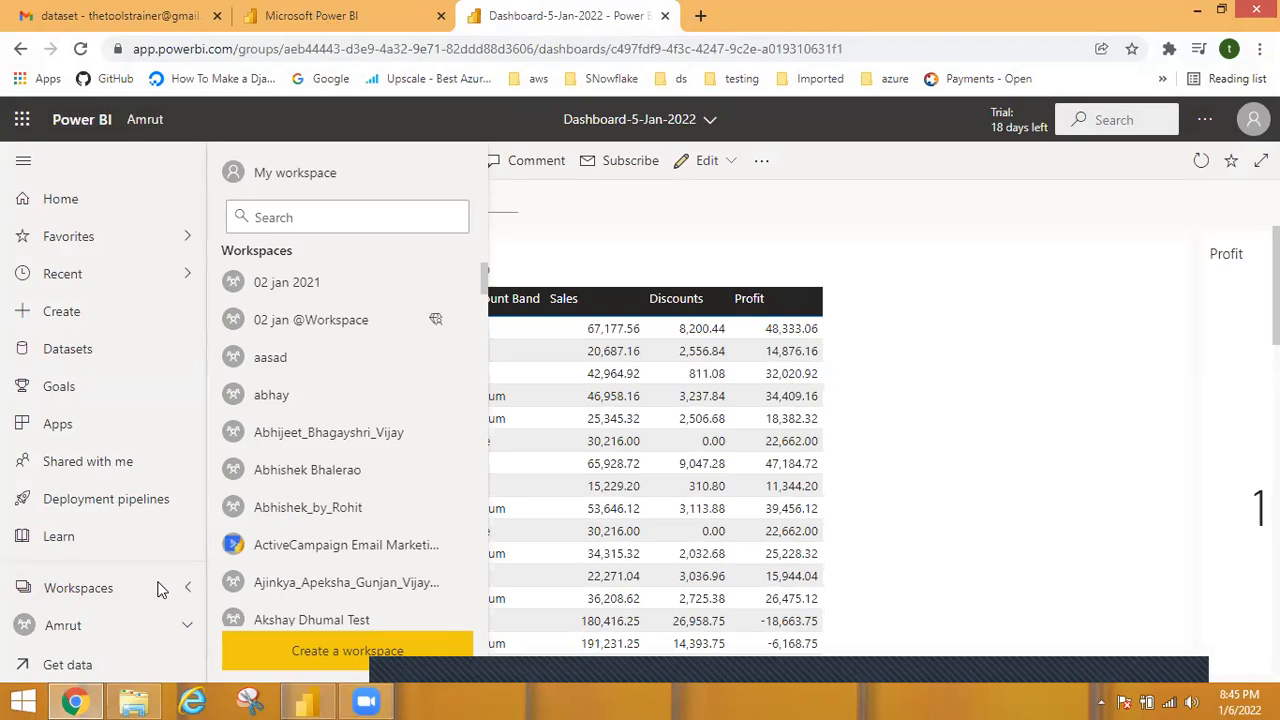
pyautogui.click(316, 214)
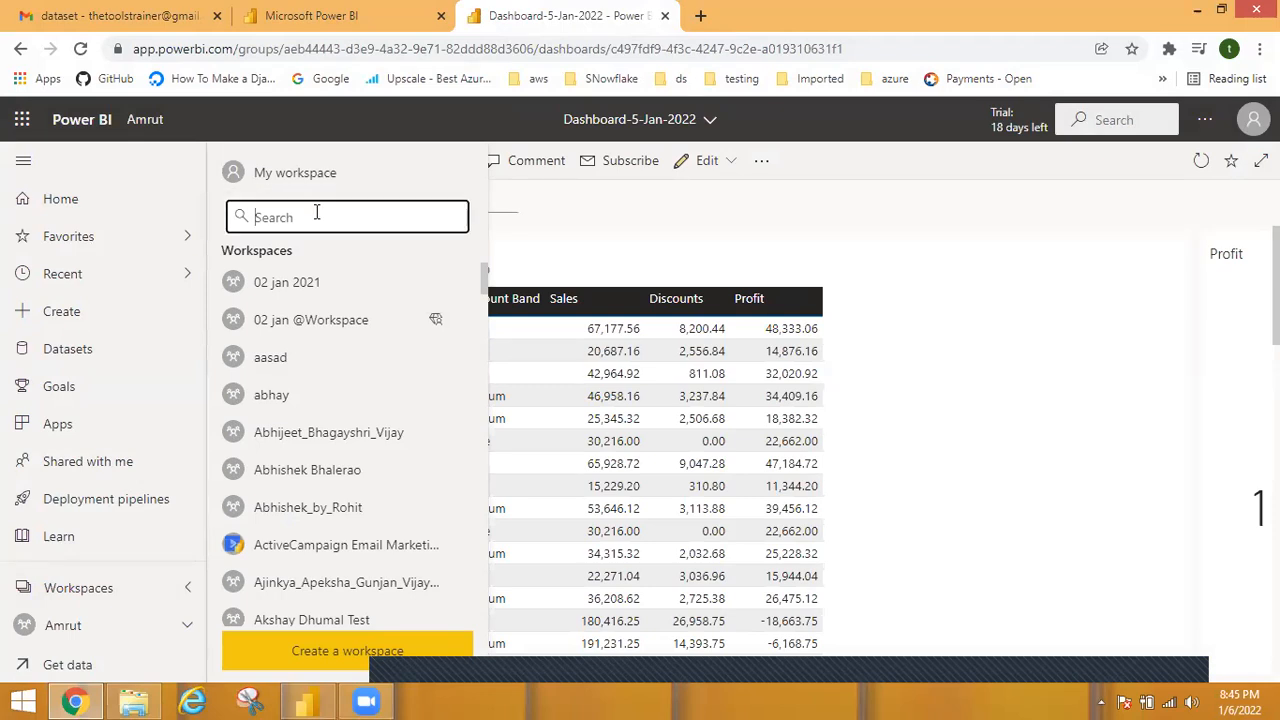
pyautogui.write('power')
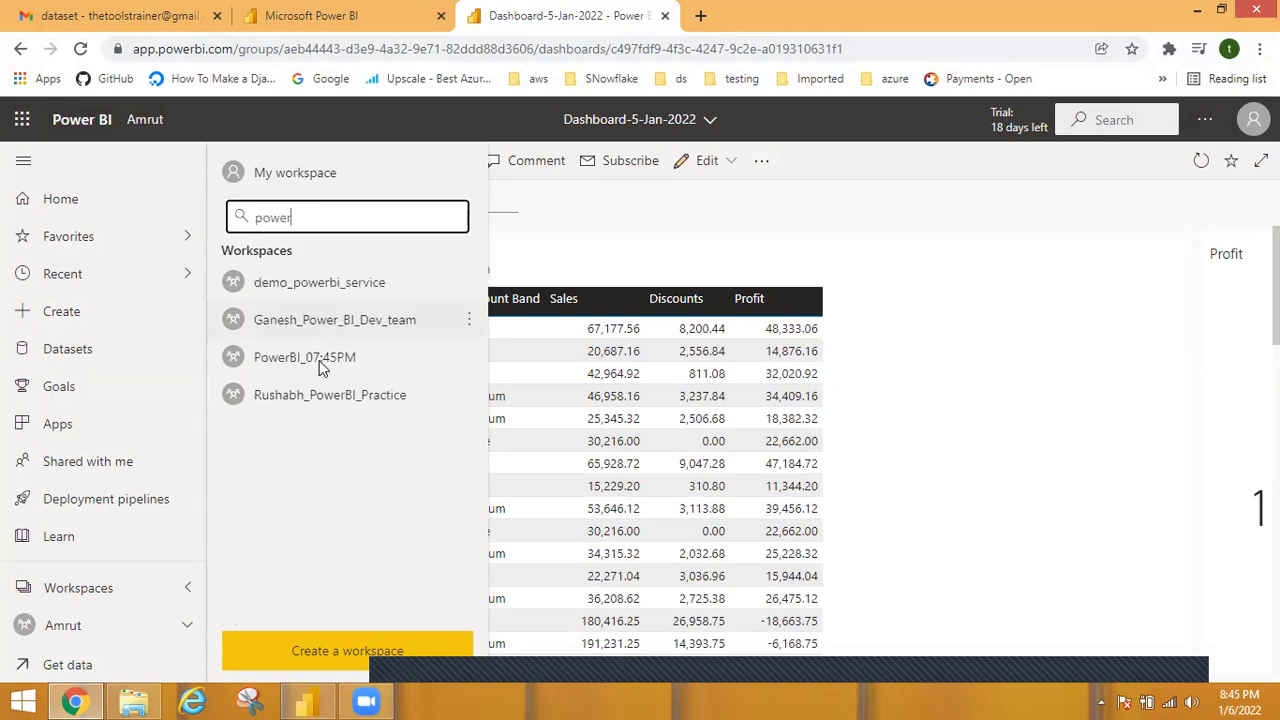
pyautogui.click(320, 368)
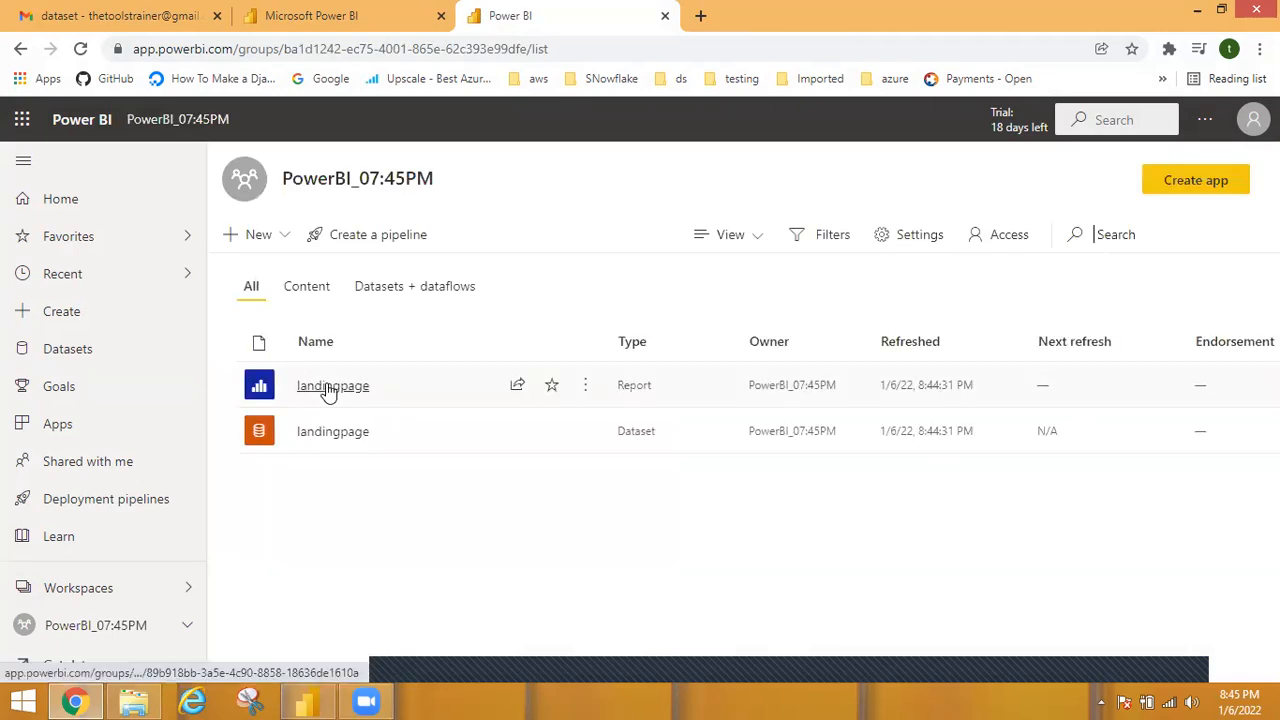
pyautogui.click(332, 386)
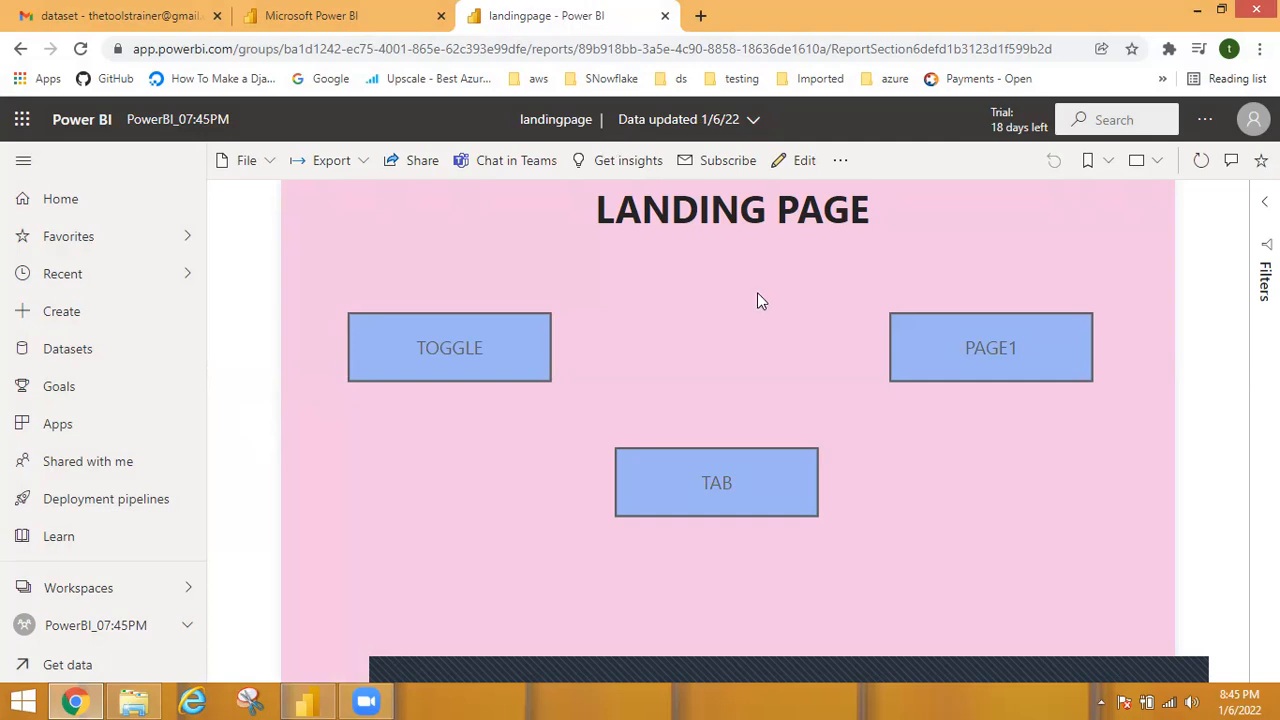
# Test the PAGE1 and TAB buttons, showing Sales, Units Sold and Profit on the tab page, and return to the landing page from each.
pyautogui.click(975, 356)
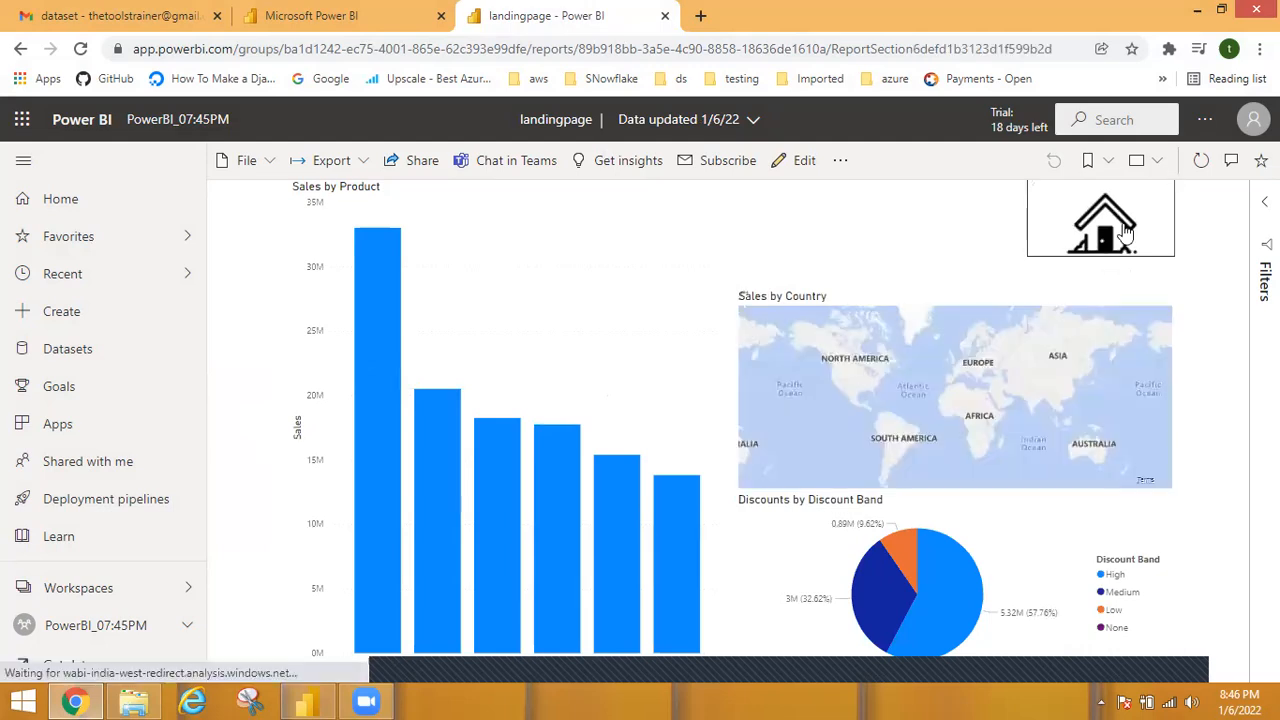
pyautogui.click(1124, 231)
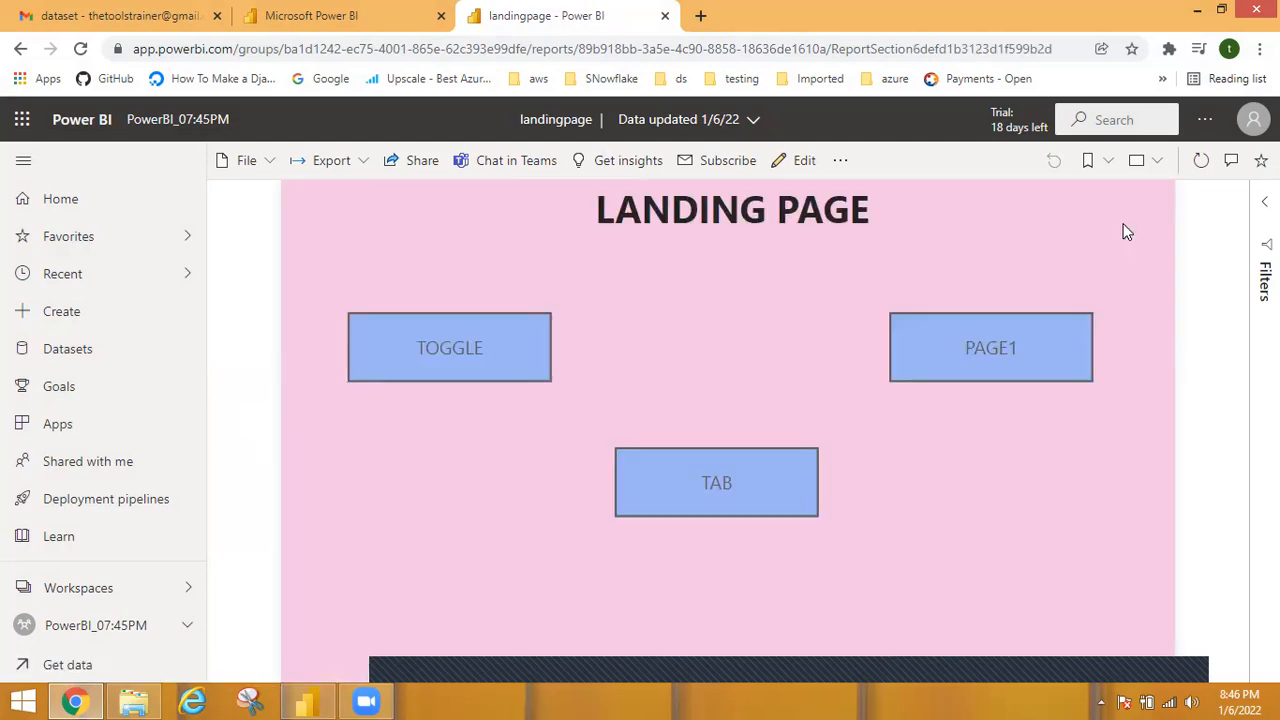
pyautogui.click(697, 493)
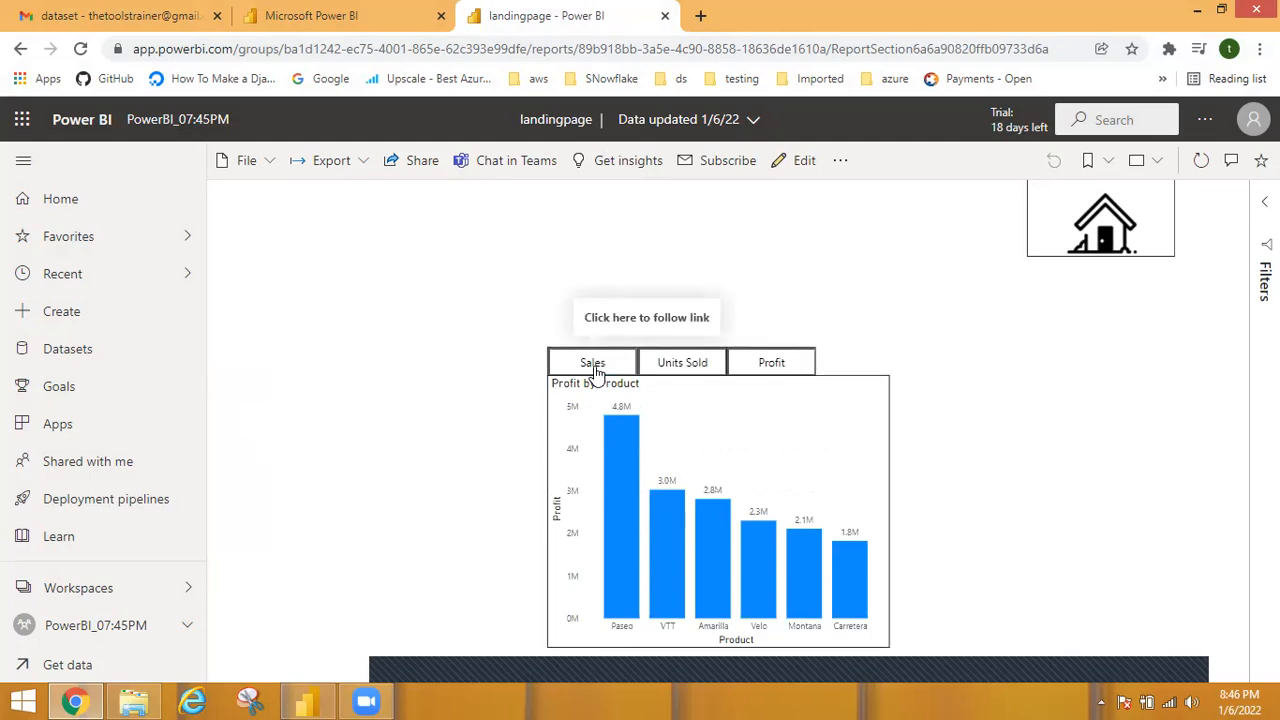
pyautogui.click(593, 367)
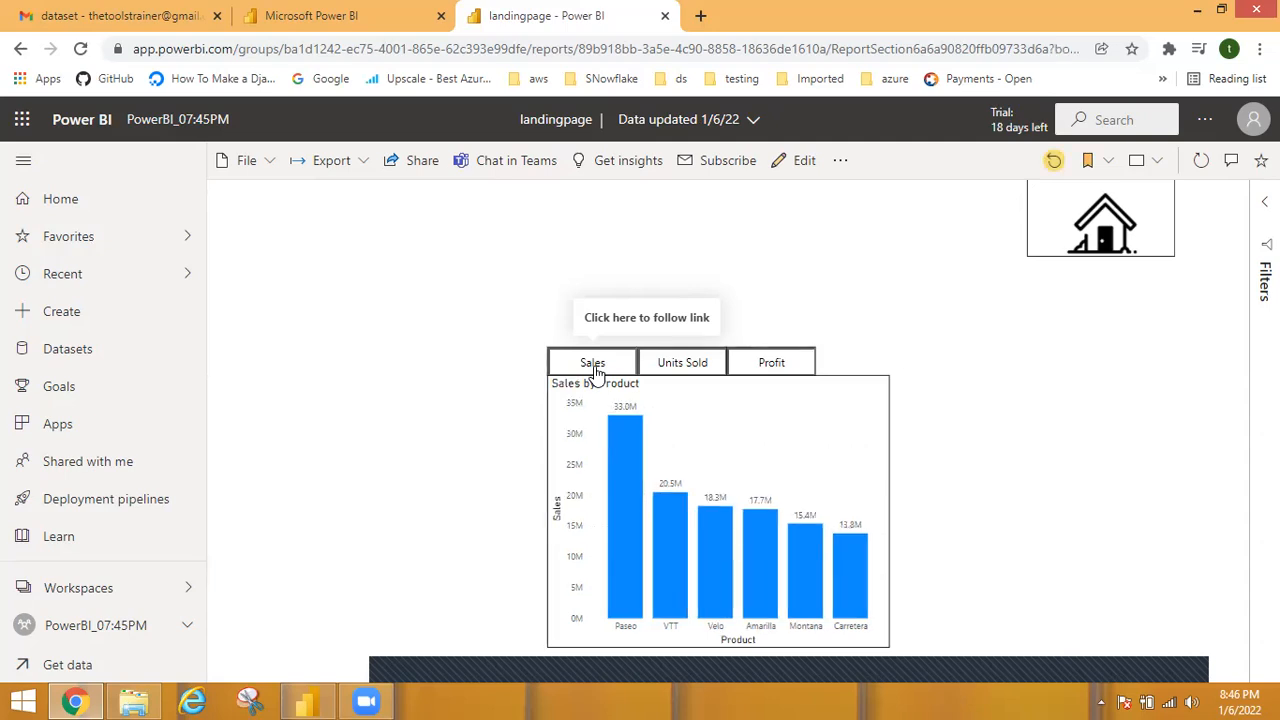
pyautogui.click(677, 370)
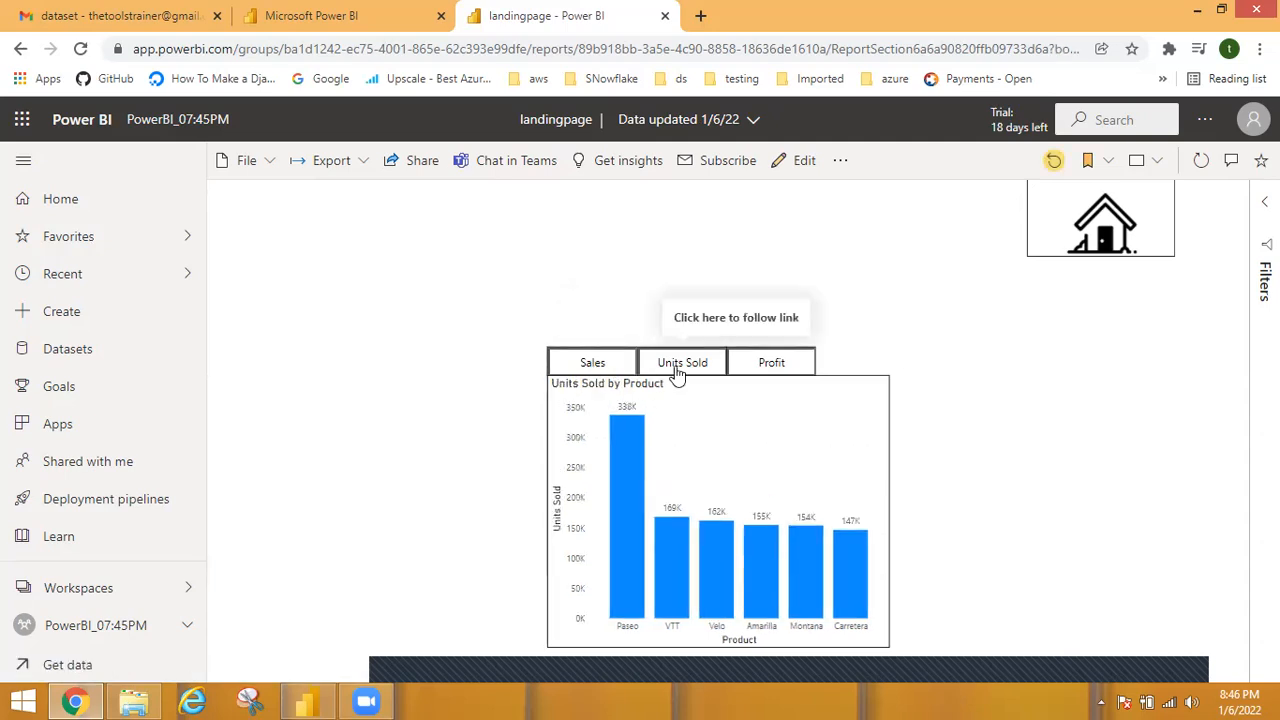
pyautogui.click(767, 368)
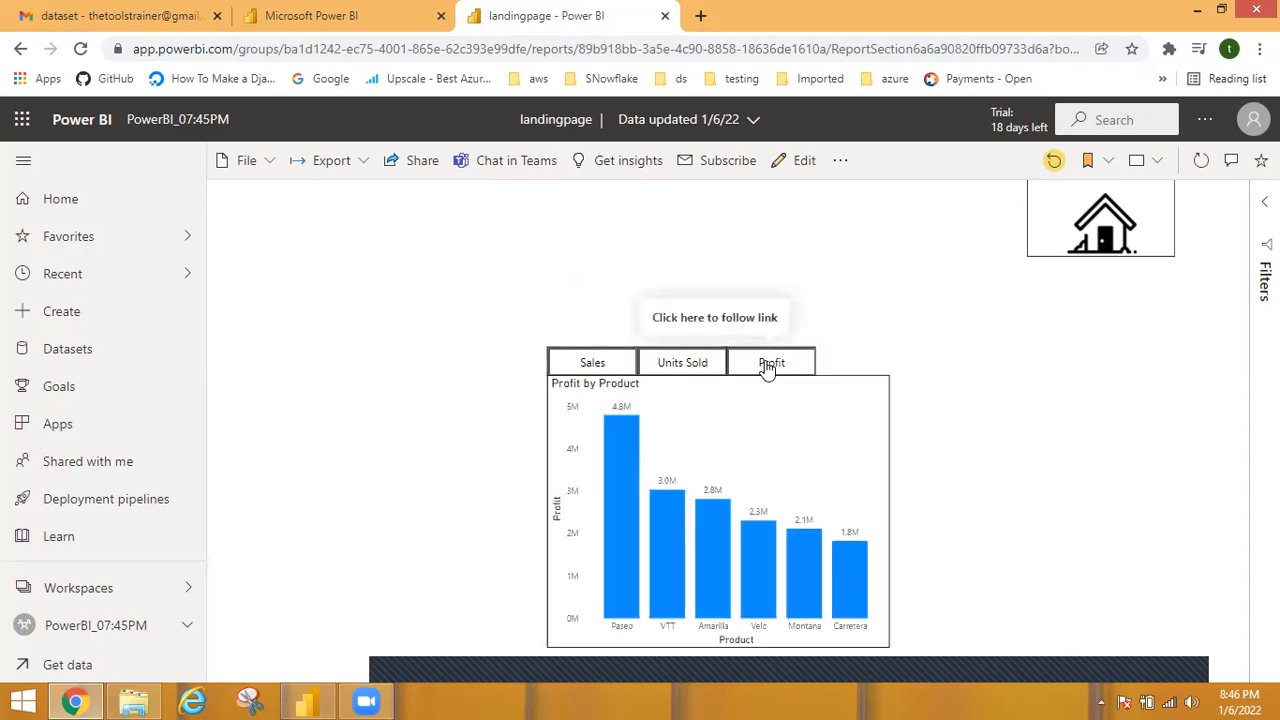
pyautogui.click(1108, 218)
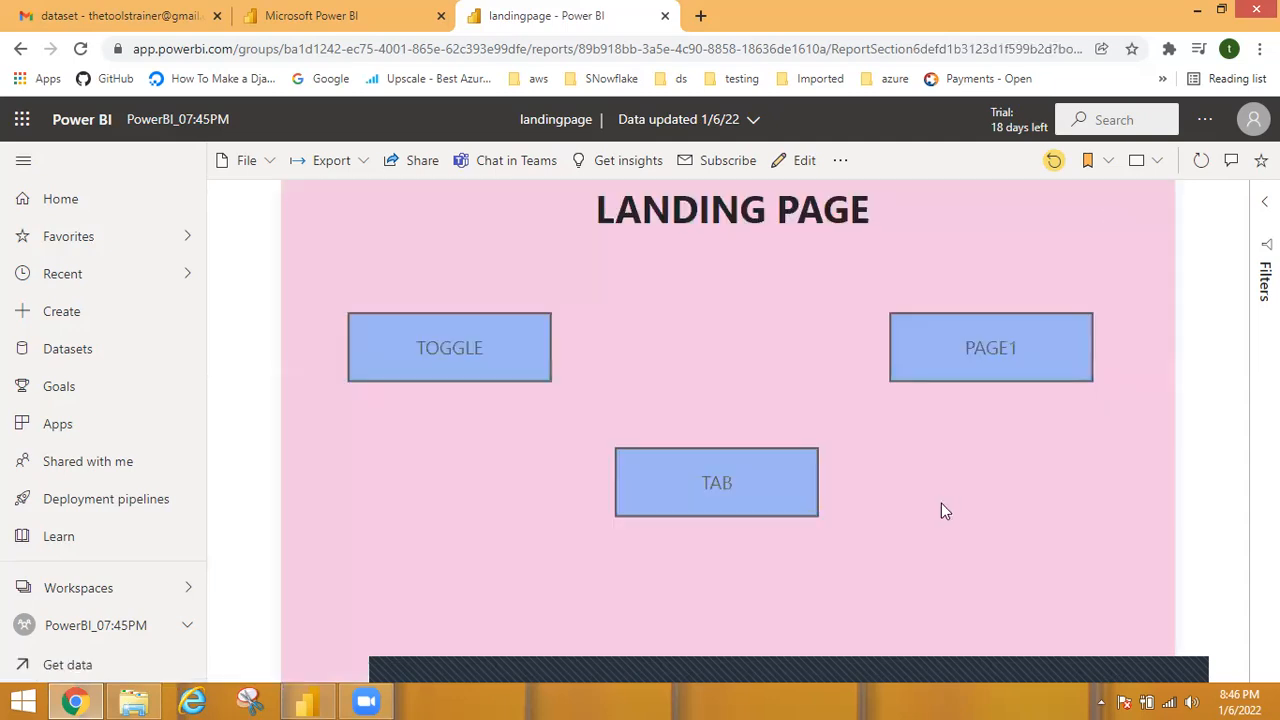
# Test the TOGGLE button, switch its page between the pie chart and the table, and return to the landing page.
pyautogui.click(507, 348)
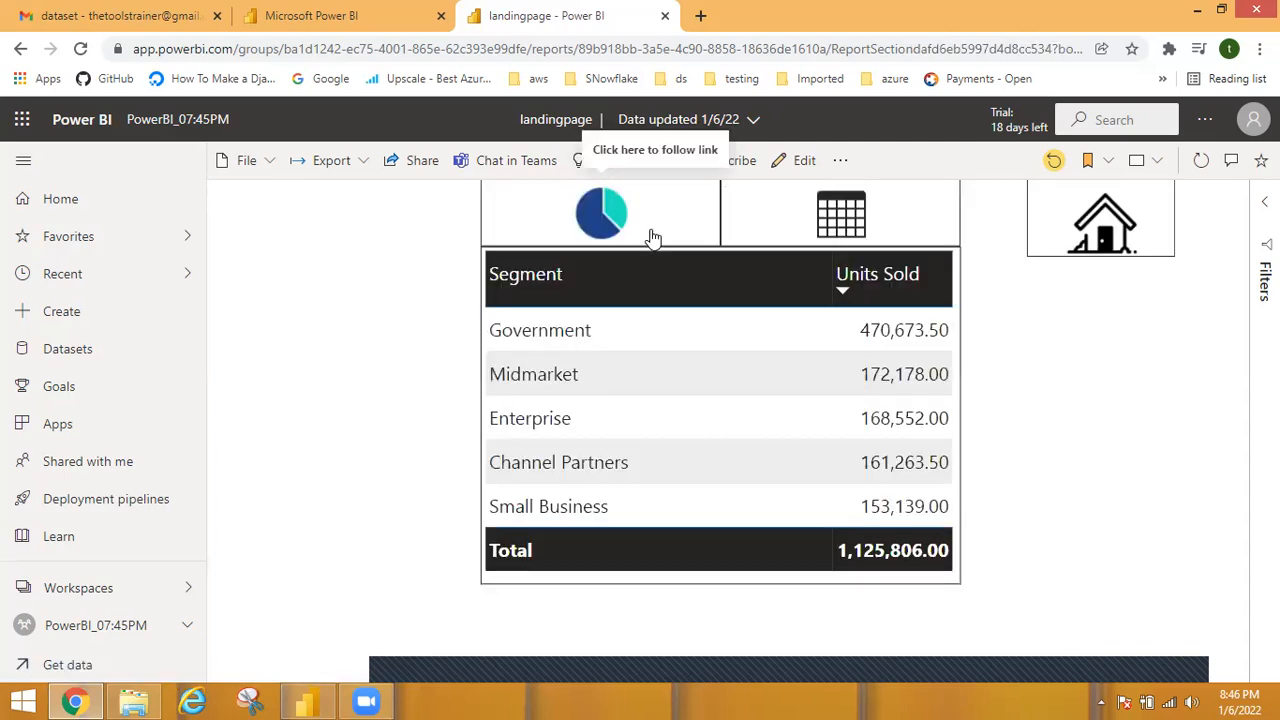
pyautogui.click(652, 237)
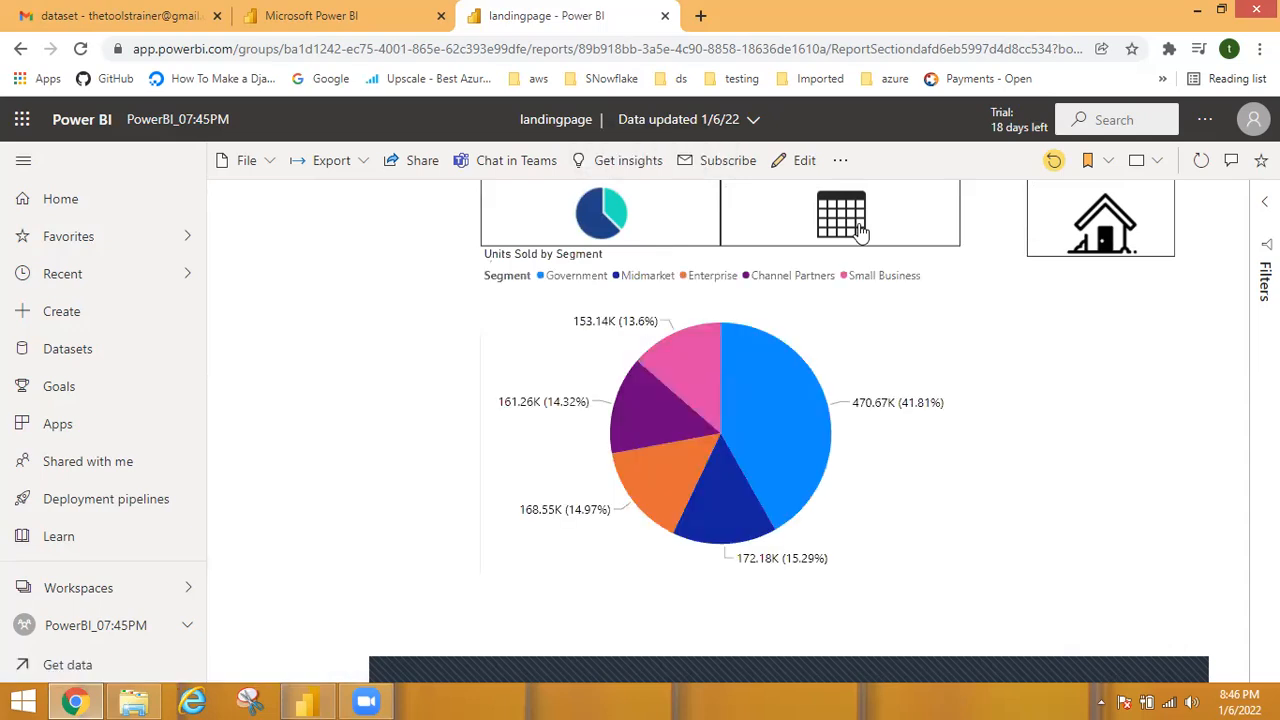
pyautogui.click(860, 230)
pyautogui.click(1105, 230)
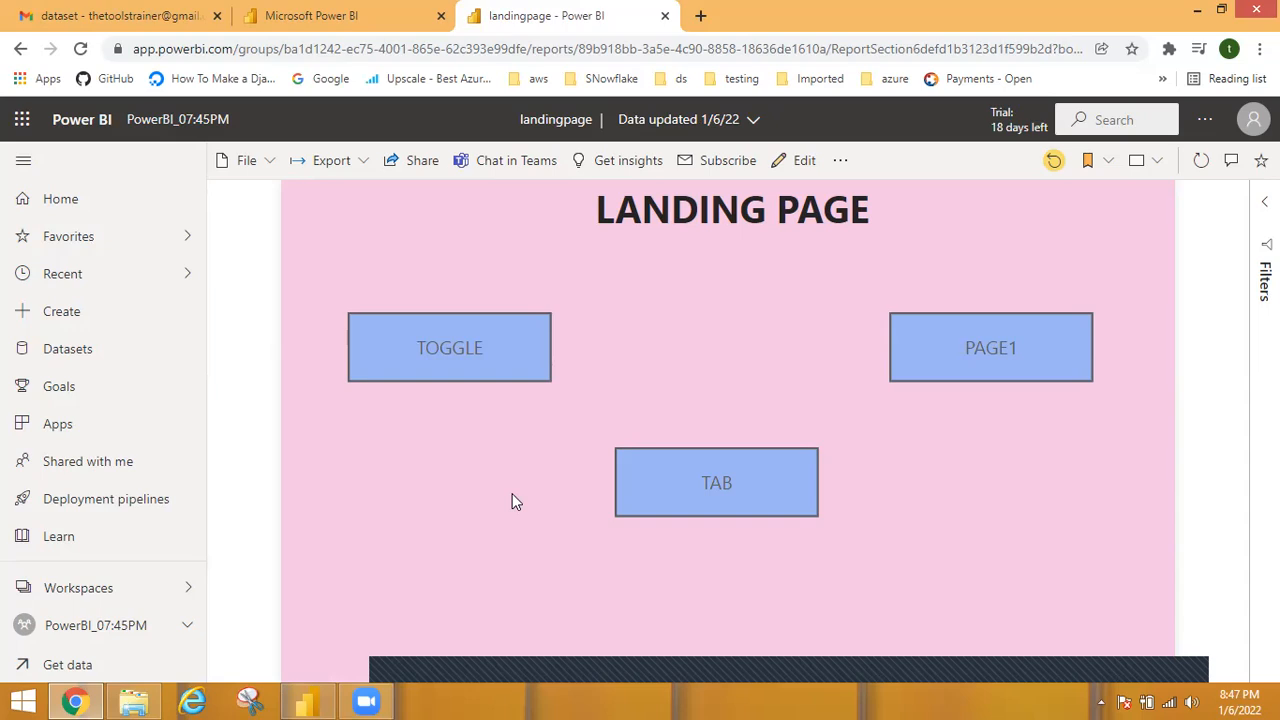
# Go to My workspace, search its content for inci and open the Incident_Dashboard report.
pyautogui.click(191, 590)
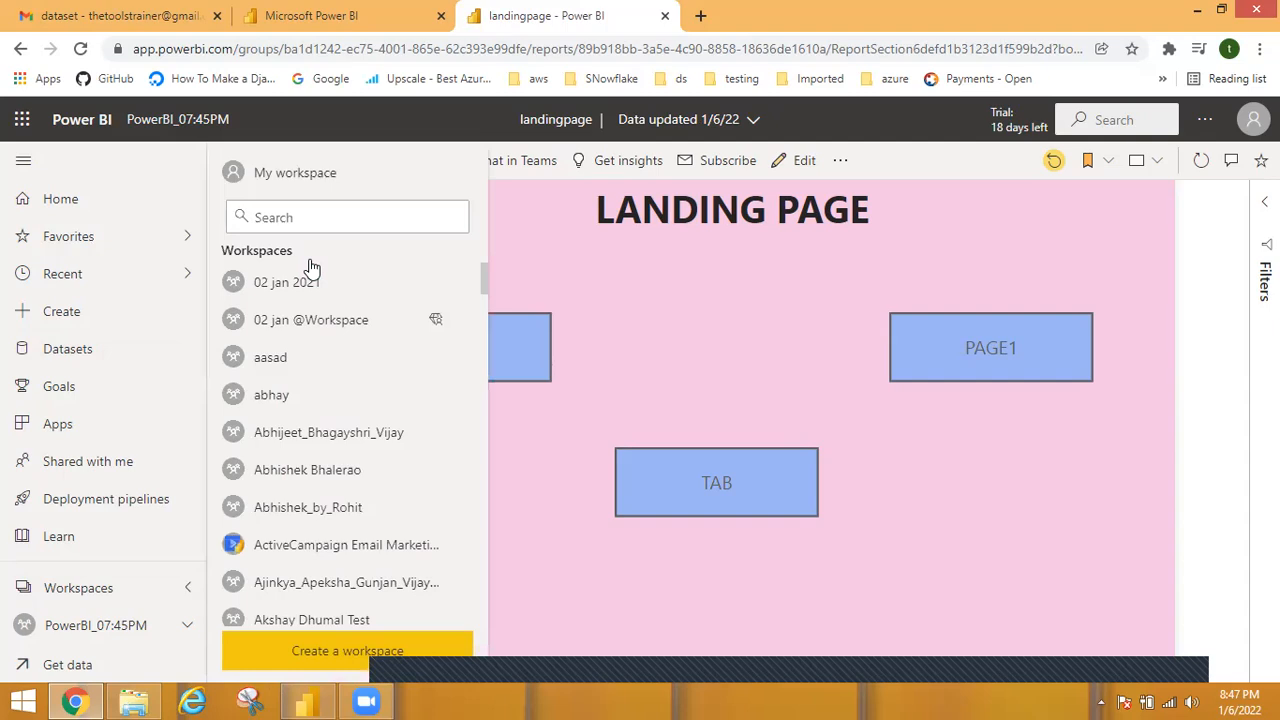
pyautogui.click(290, 173)
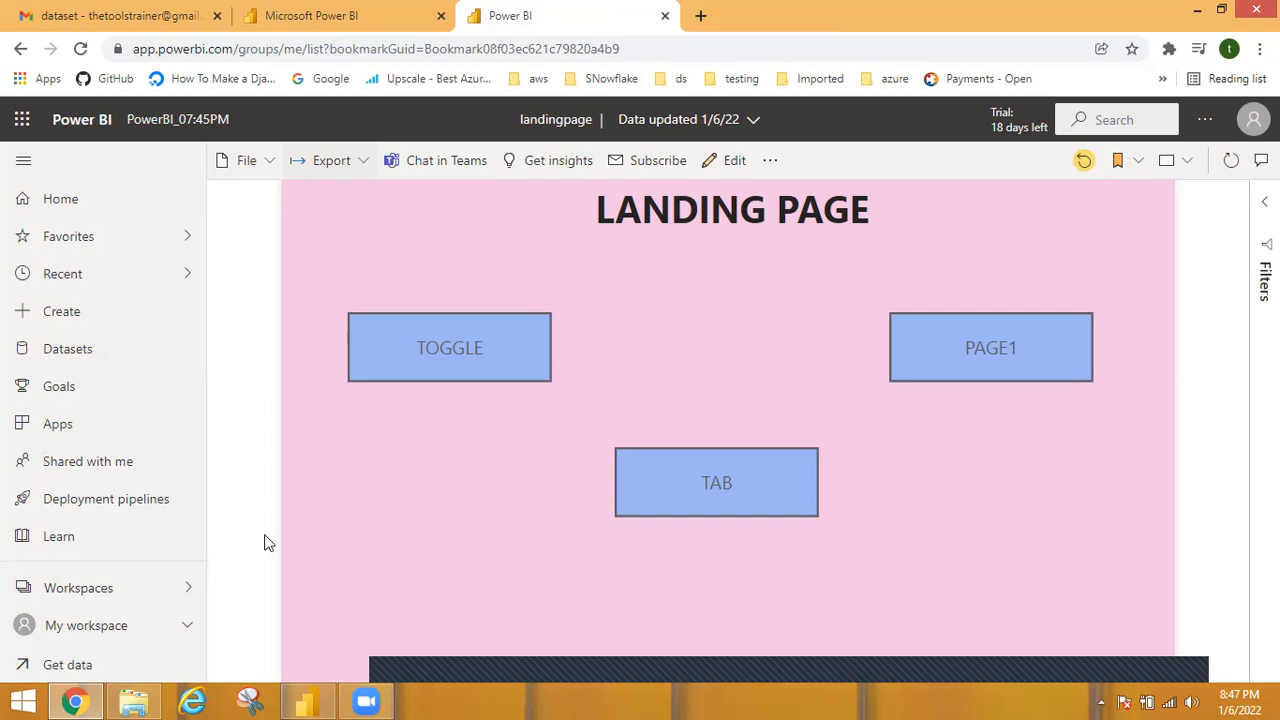
pyautogui.click(98, 636)
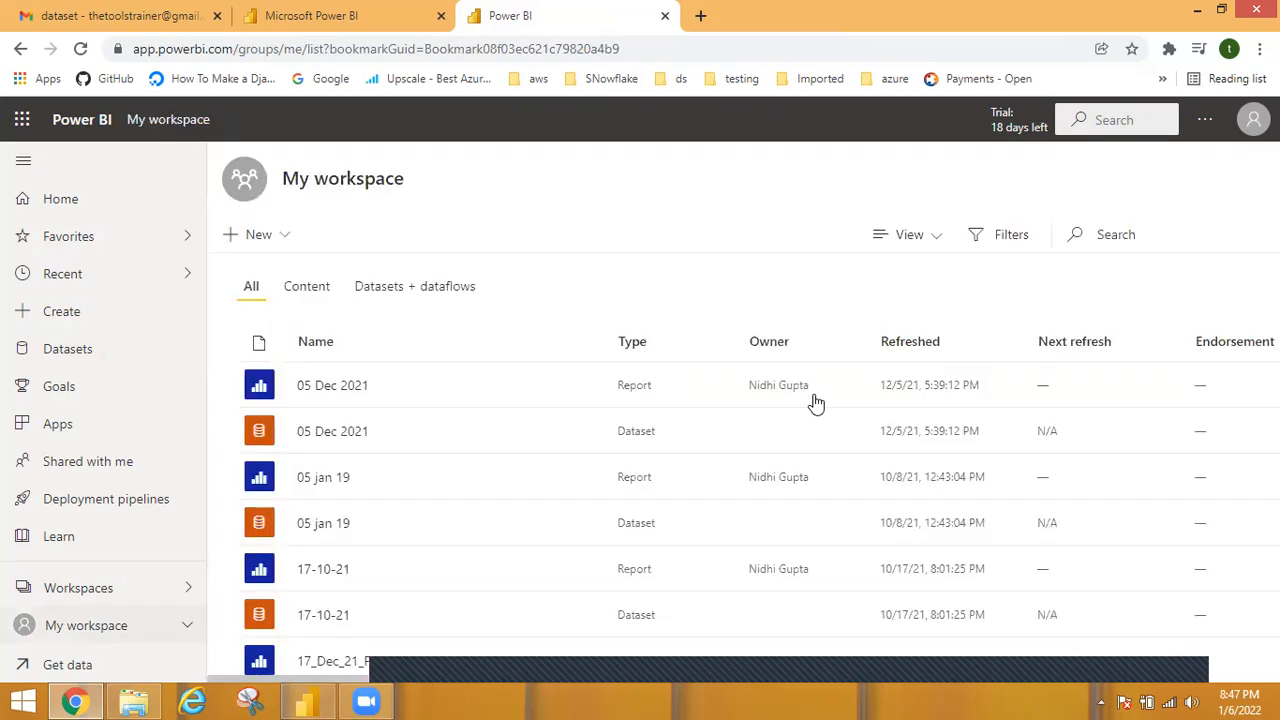
pyautogui.click(1141, 231)
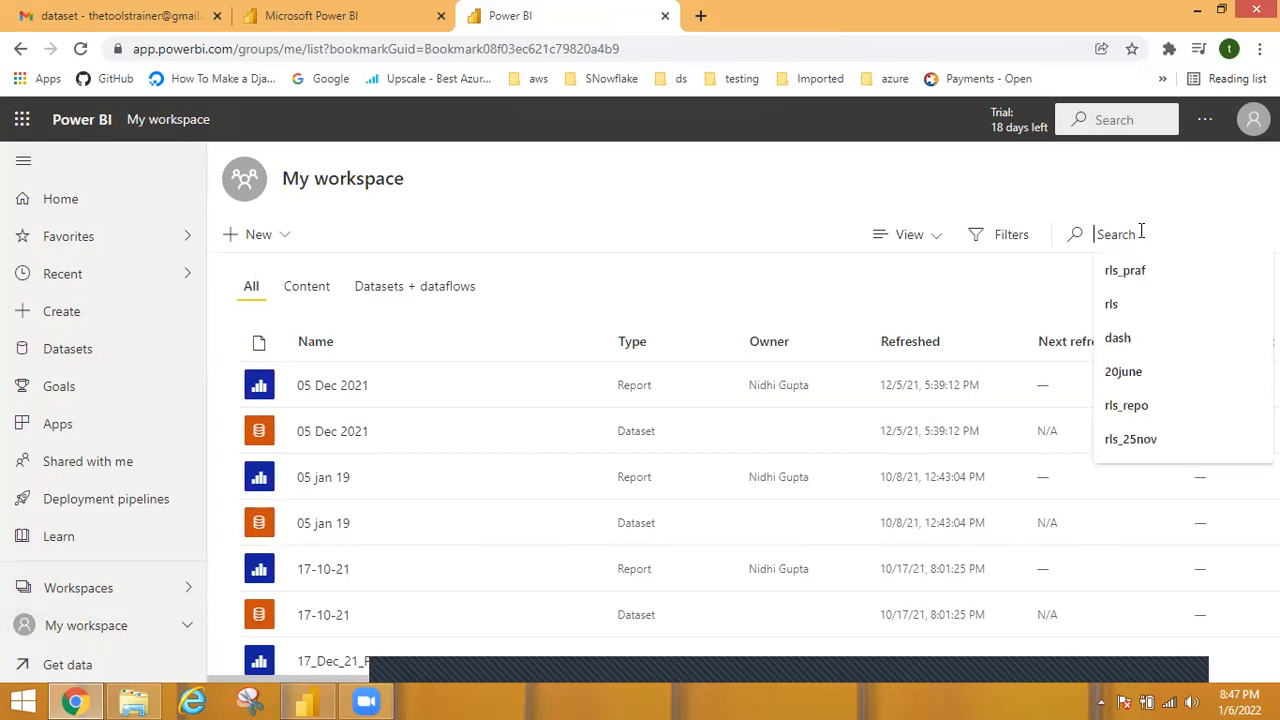
pyautogui.write('inc')
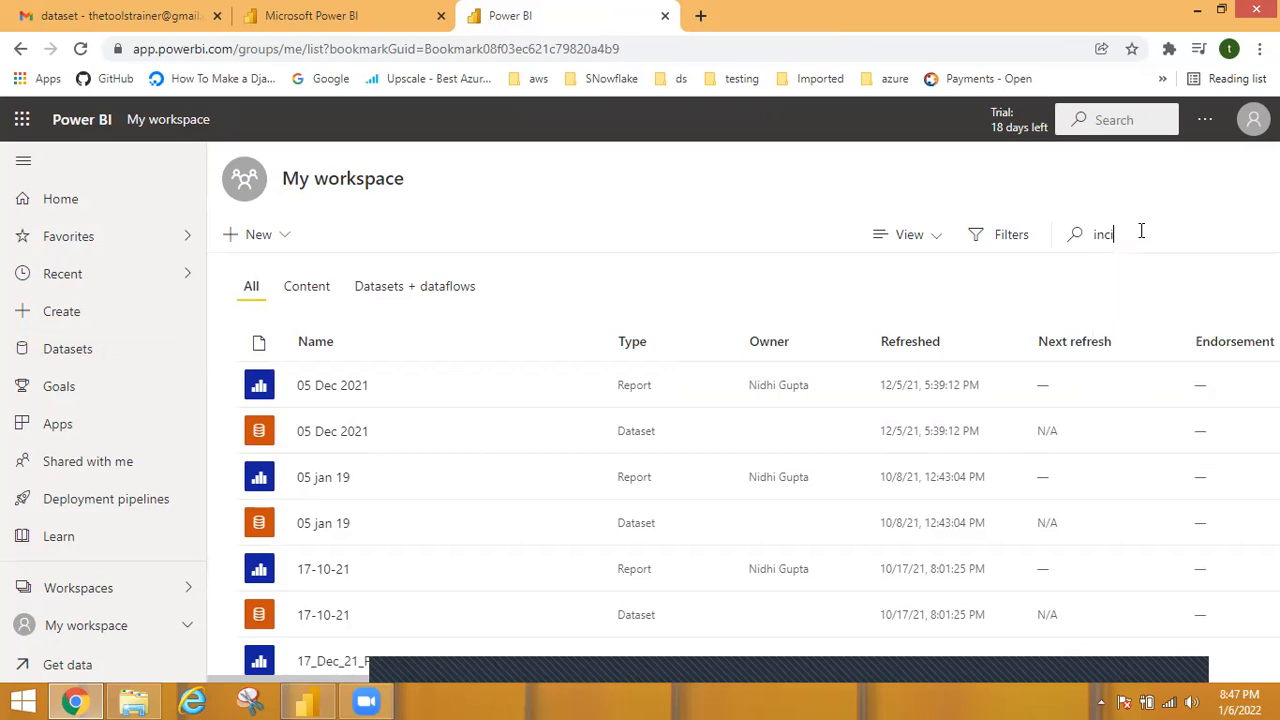
pyautogui.write('i')
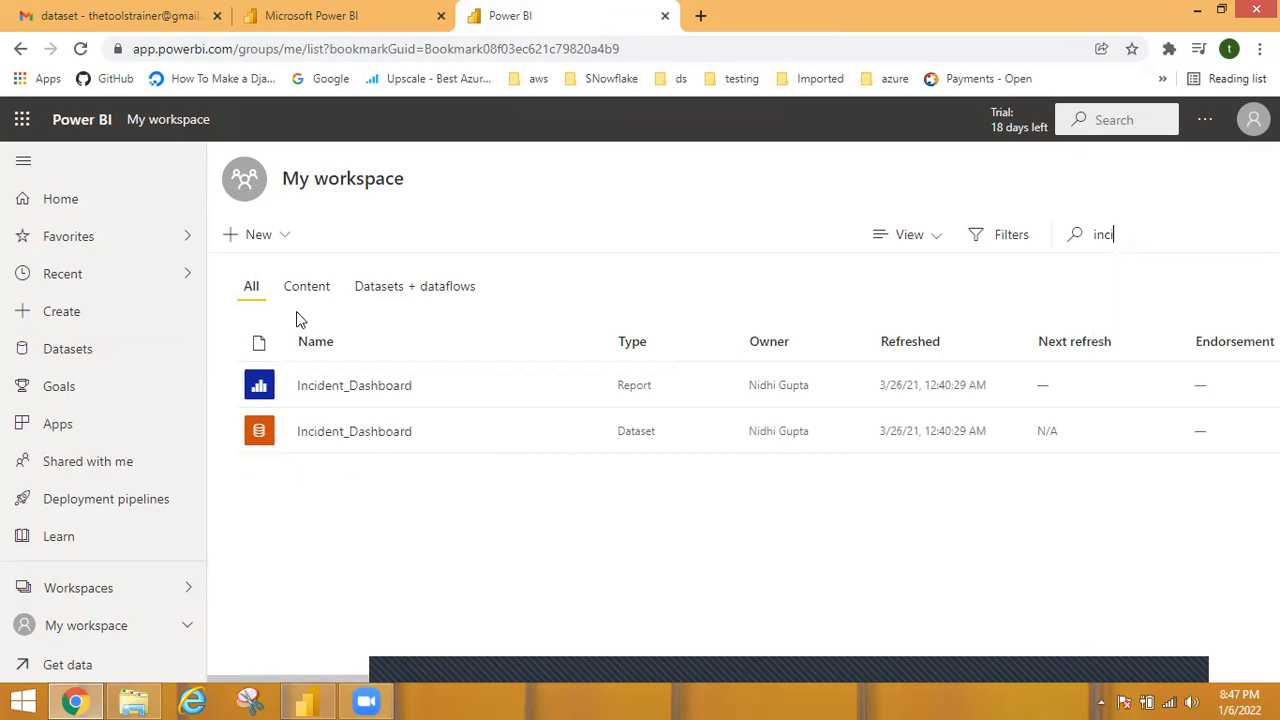
pyautogui.click(334, 390)
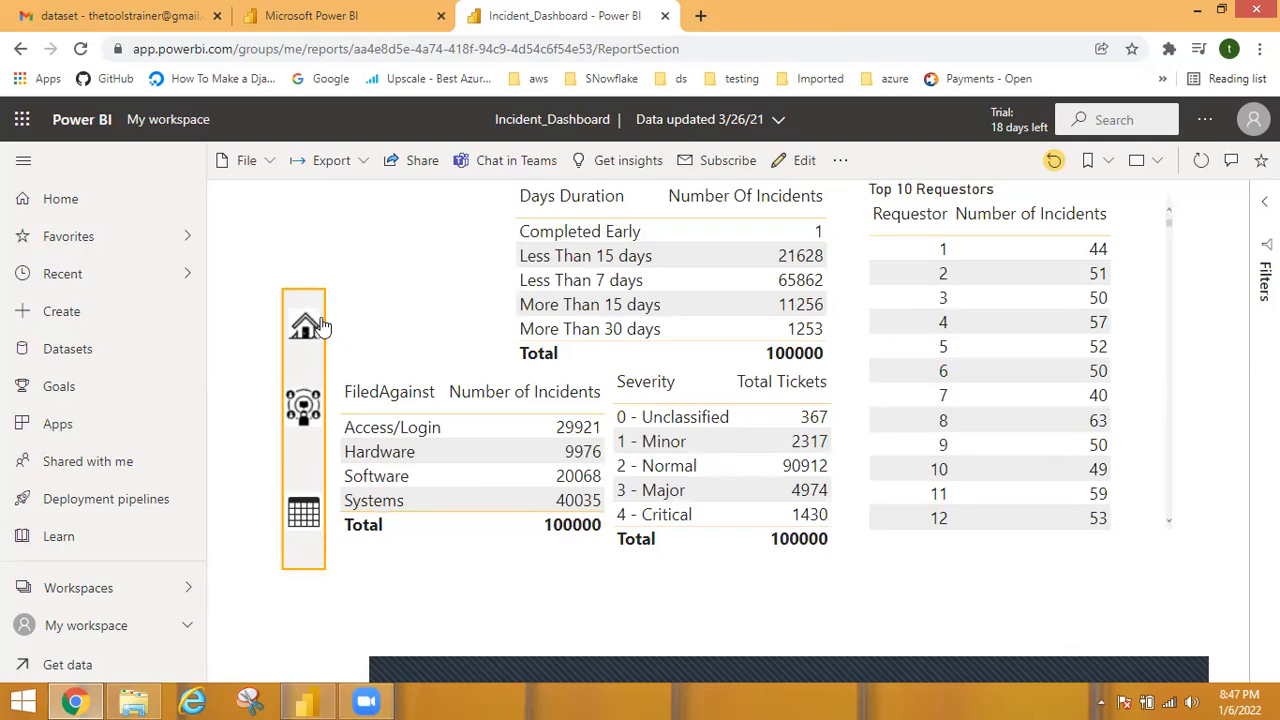
# View the Incident_Dashboard's home charts, its incident tables and its key influencers analysis through the report's navigation icons.
pyautogui.click(305, 330)
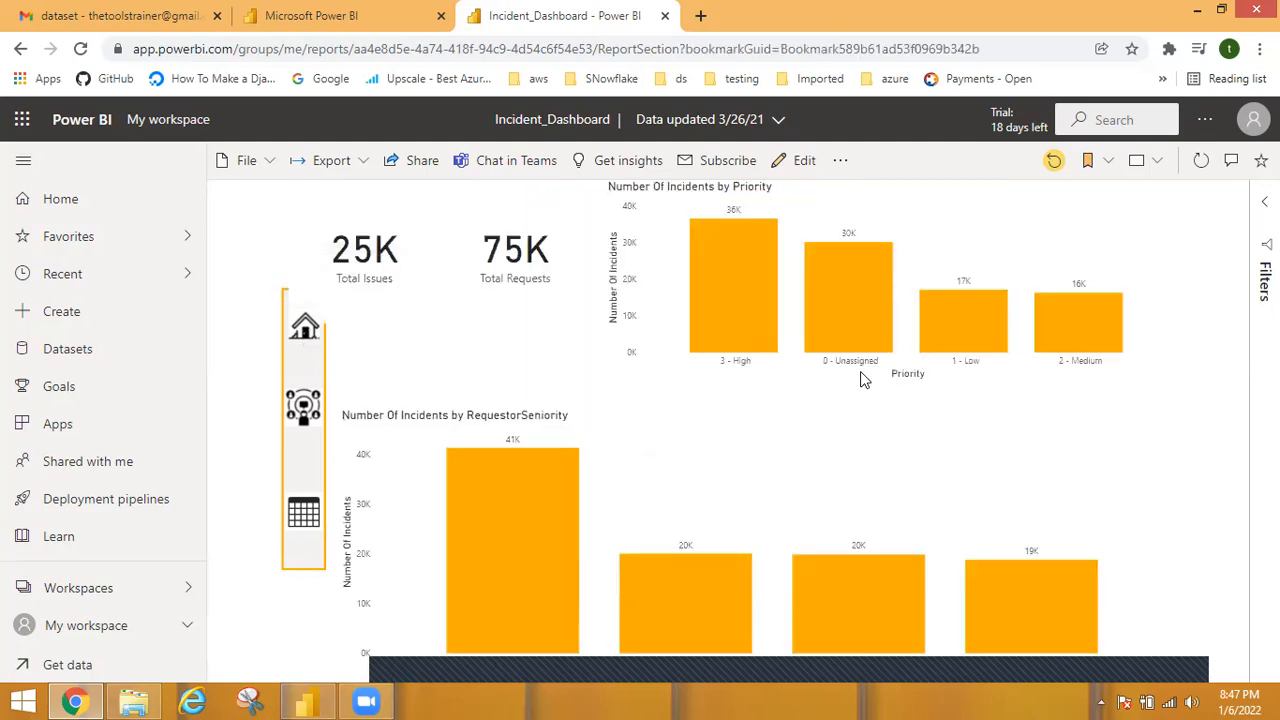
pyautogui.click(305, 520)
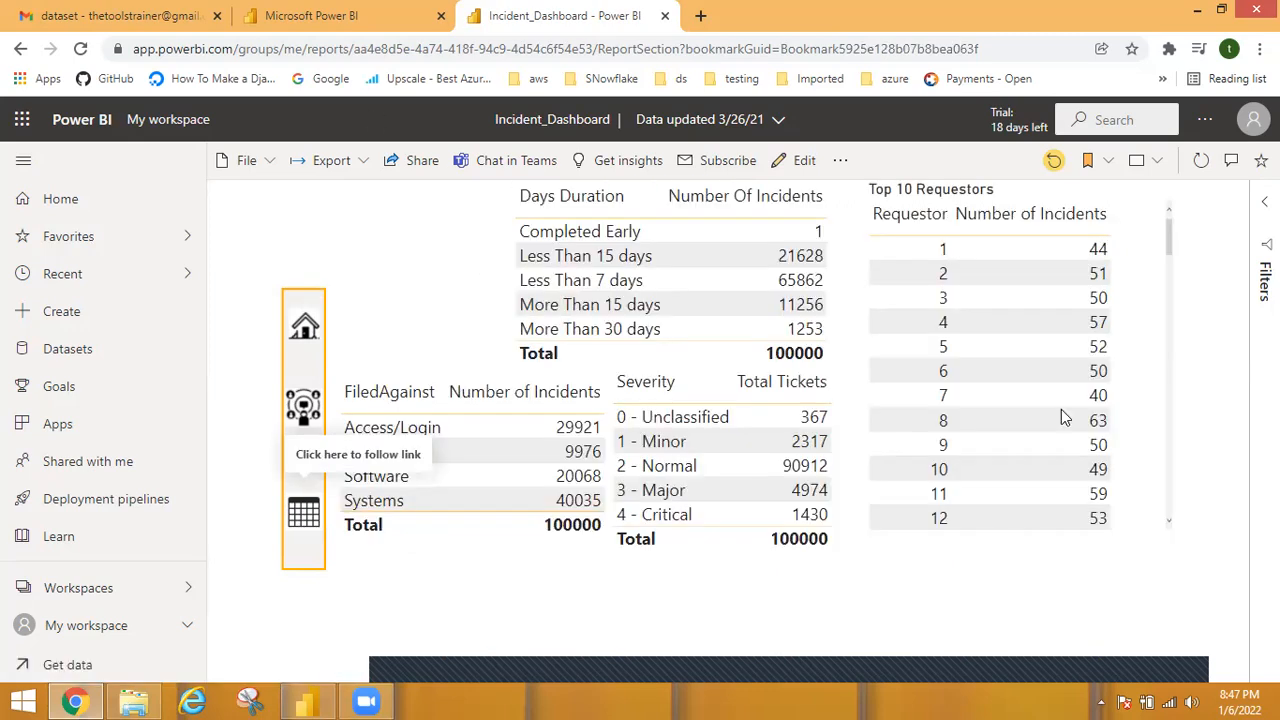
pyautogui.click(306, 405)
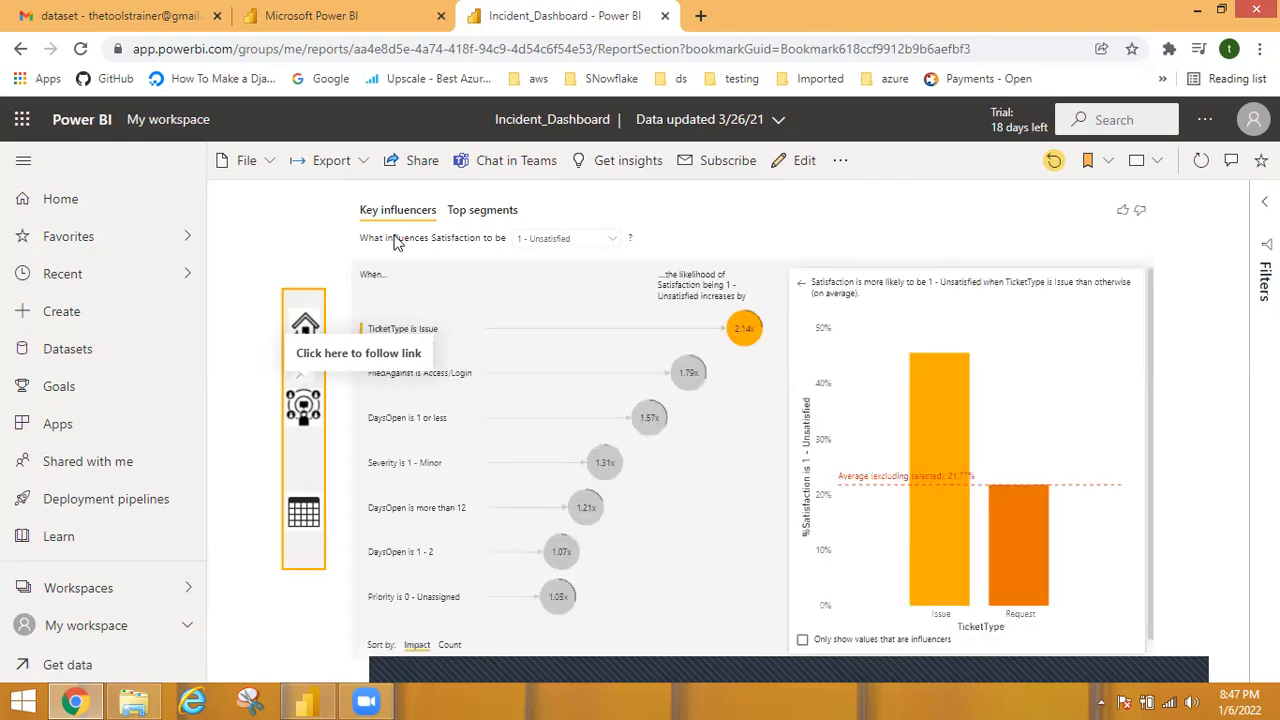
# View the landing page of the Bangalore restaurants report in the other browser tab, and return to the Incident_Dashboard report.
pyautogui.click(296, 12)
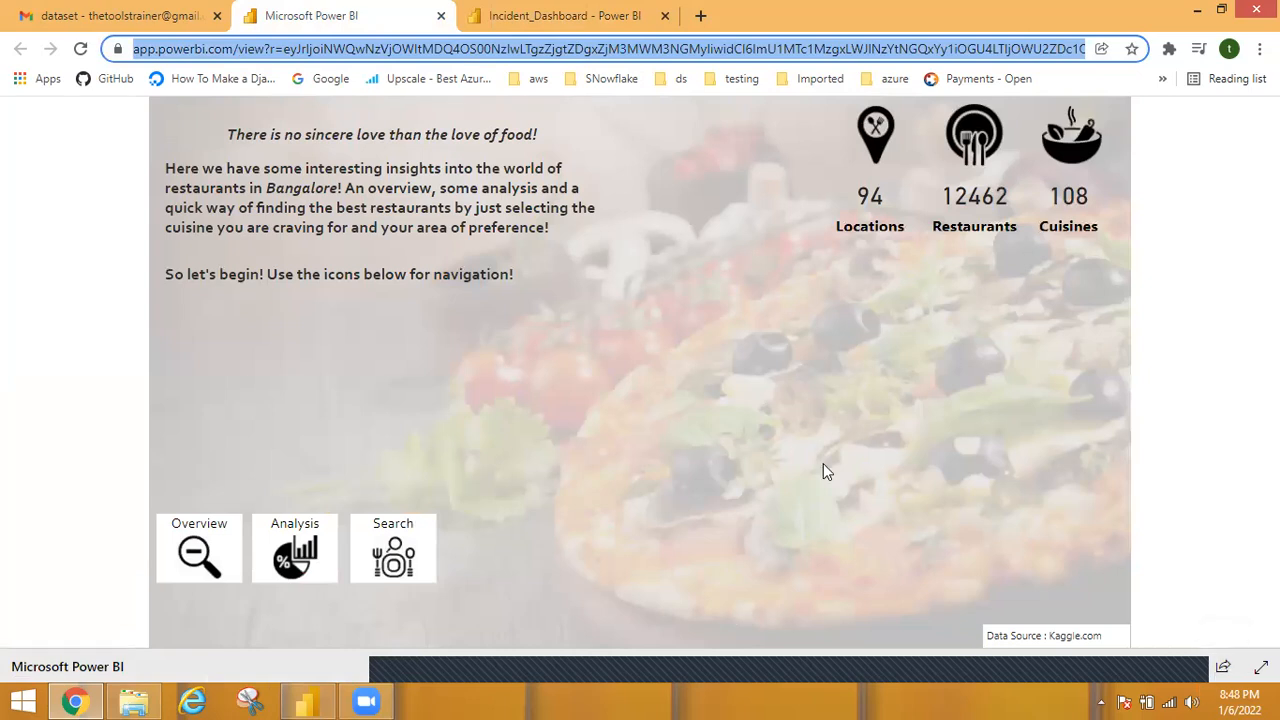
pyautogui.click(533, 12)
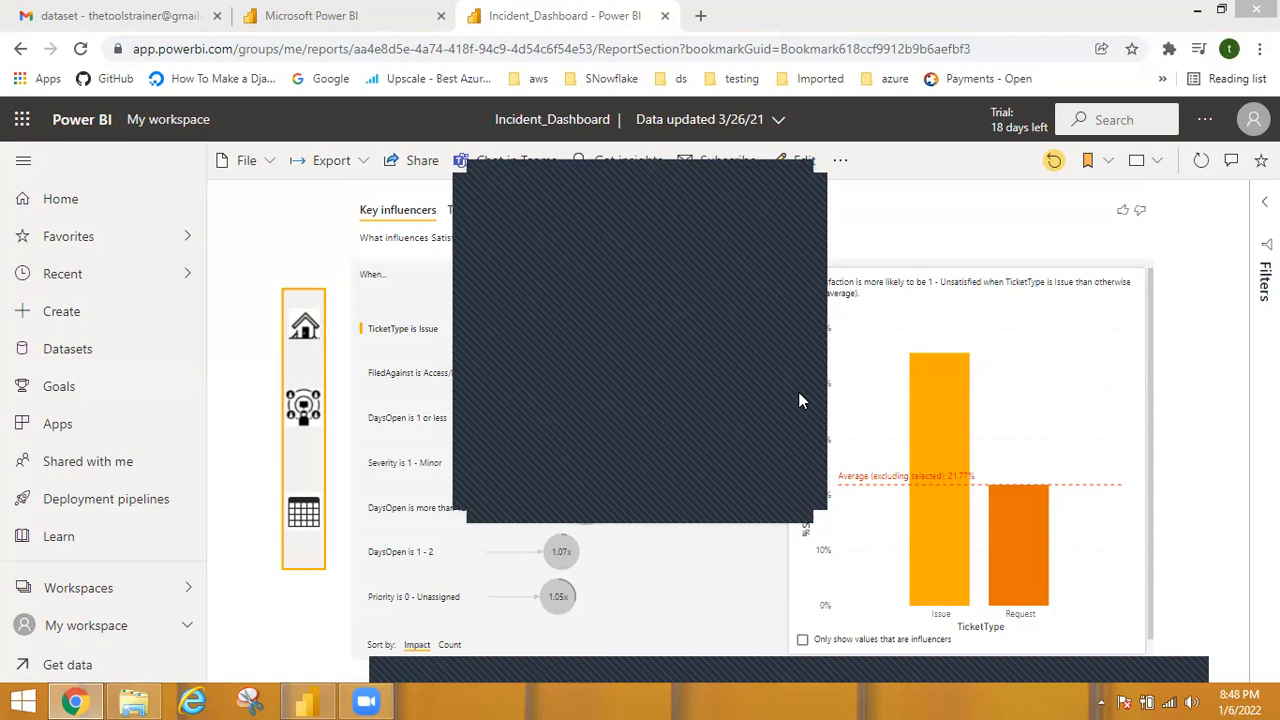
pyautogui.click(806, 190)
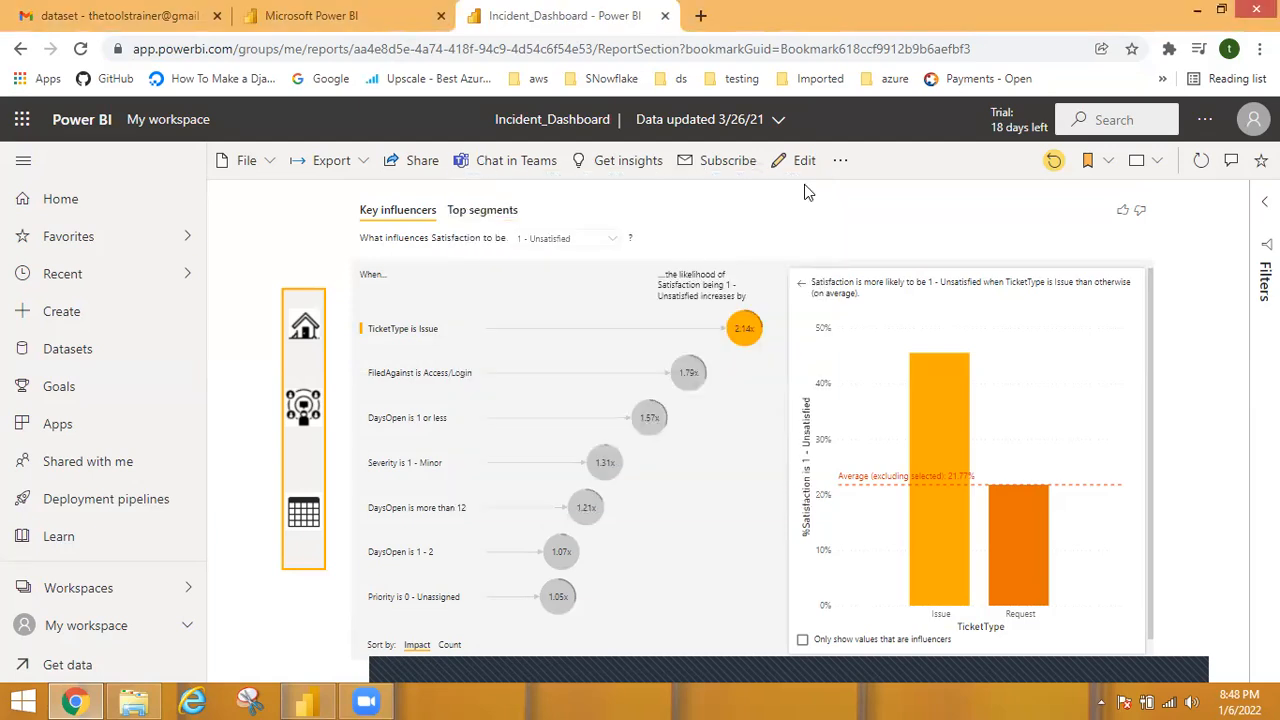